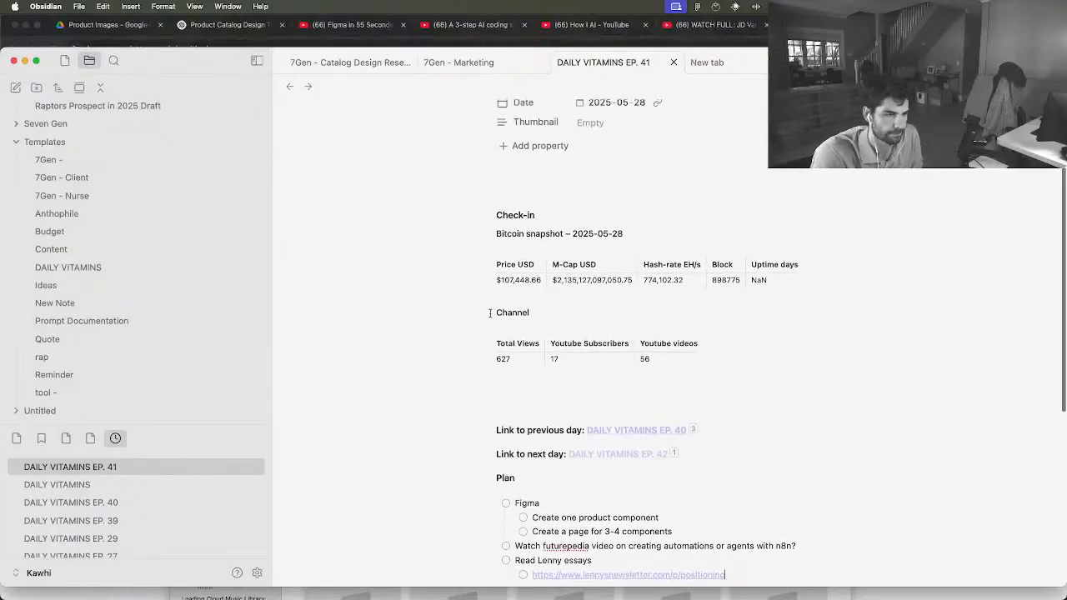
# Review the Bitcoin price, the channel's total views and the plan in the DAILY VITAMINS EP. 41 note
pyautogui.moveTo(515, 301); pyautogui.dragTo(531, 301)
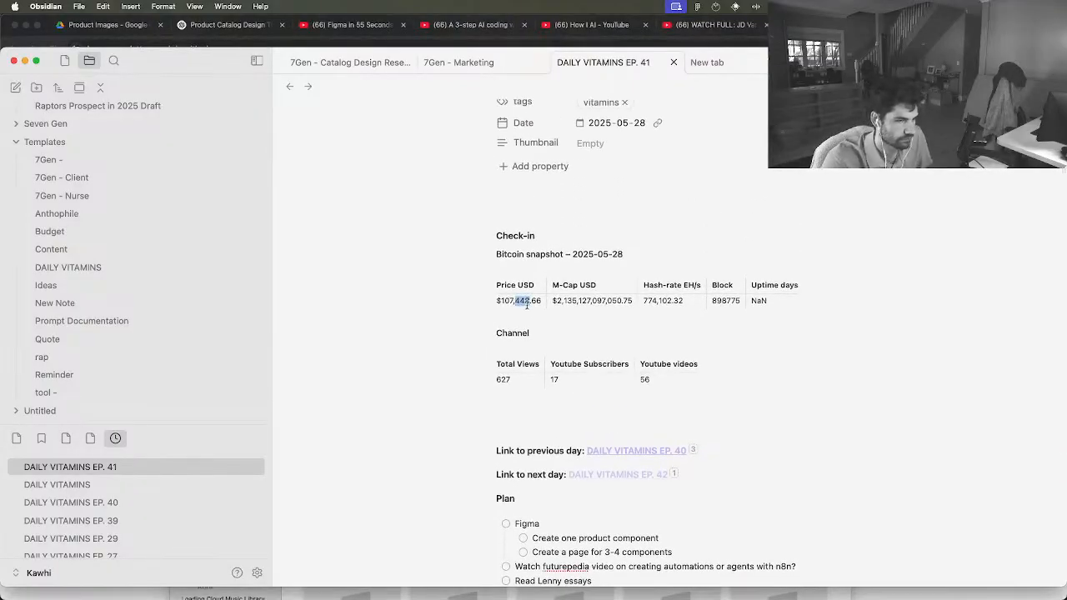
pyautogui.click(505, 344)
pyautogui.press('Up')
pyautogui.doubleClick(507, 380)
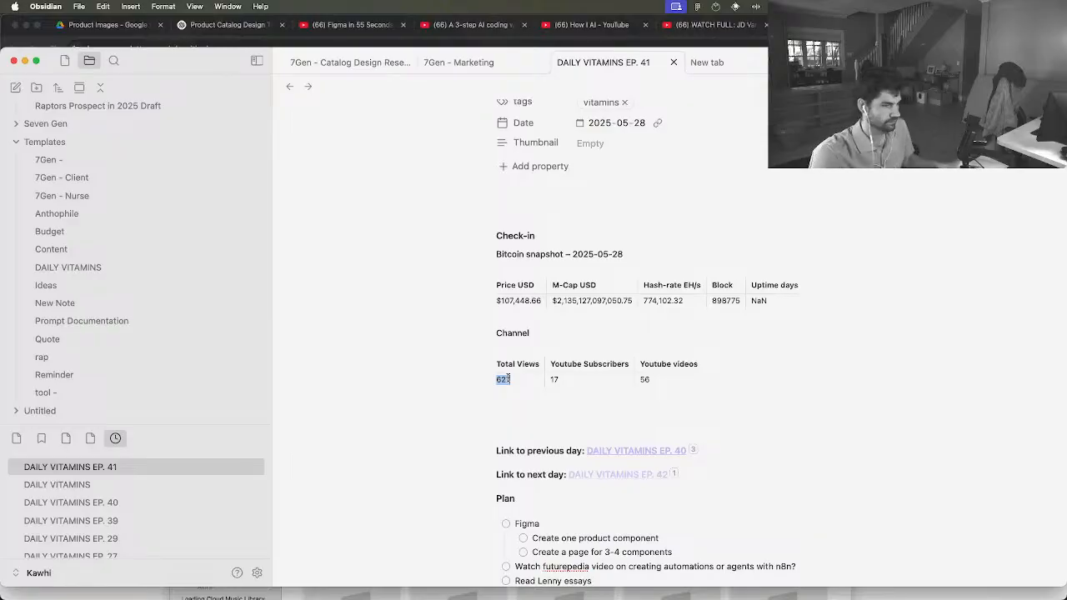
pyautogui.scroll(-3, 508, 379)
pyautogui.scroll(-1, 508, 379)
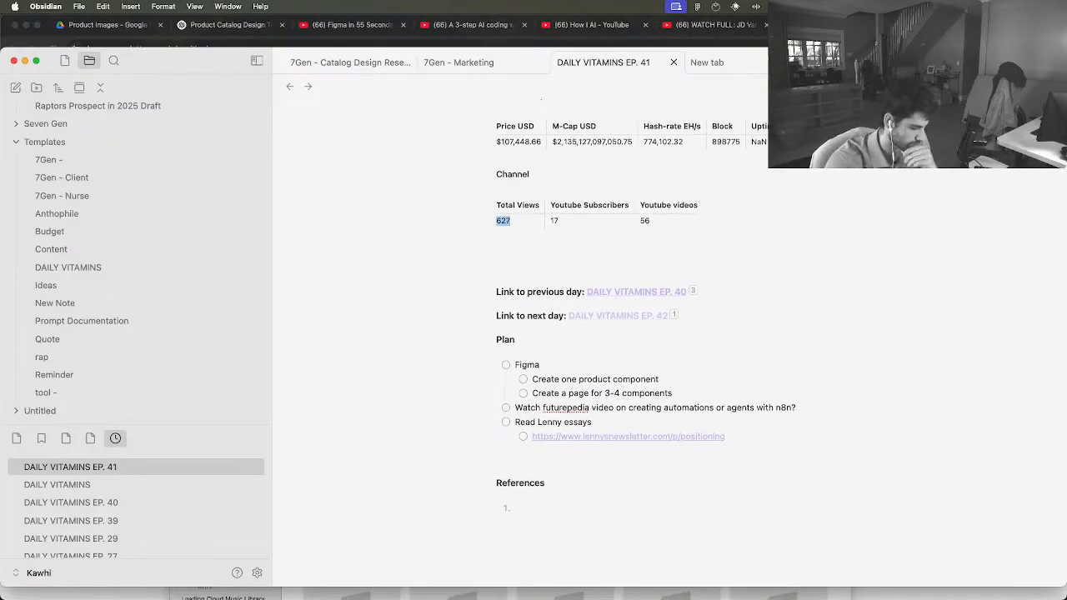
# Switch to Music, pause the current track and start playing "05-07-25 - bars"
pyautogui.press('super+Tab')
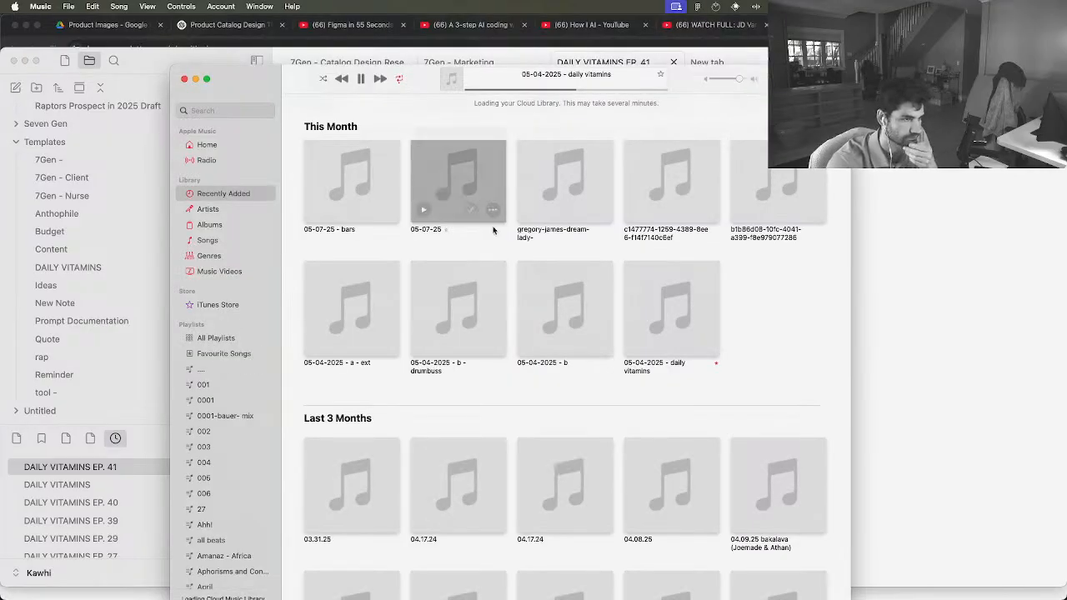
pyautogui.click(361, 79)
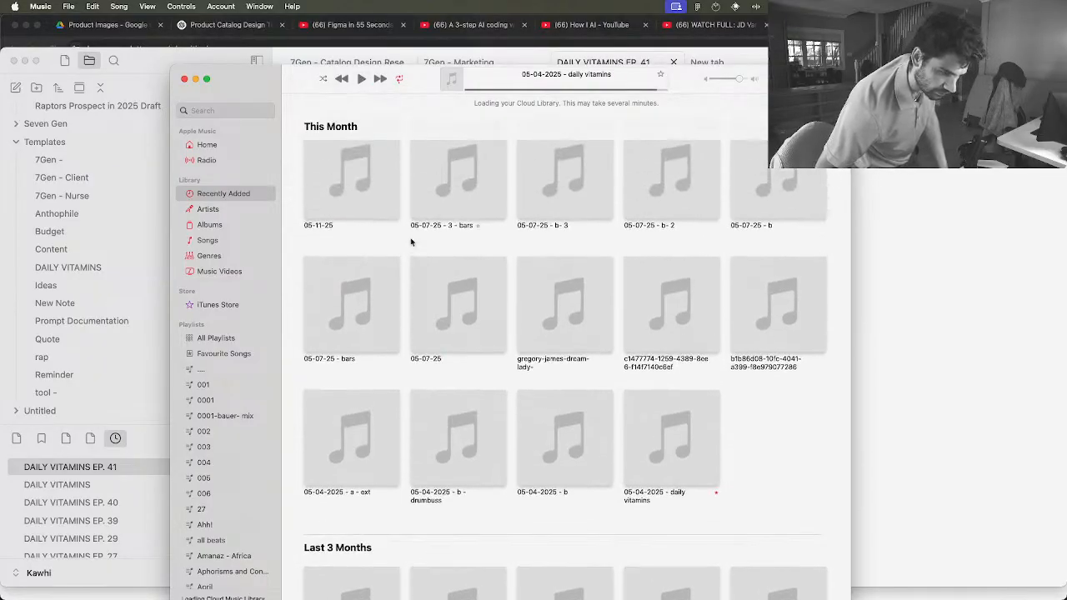
pyautogui.click(316, 339)
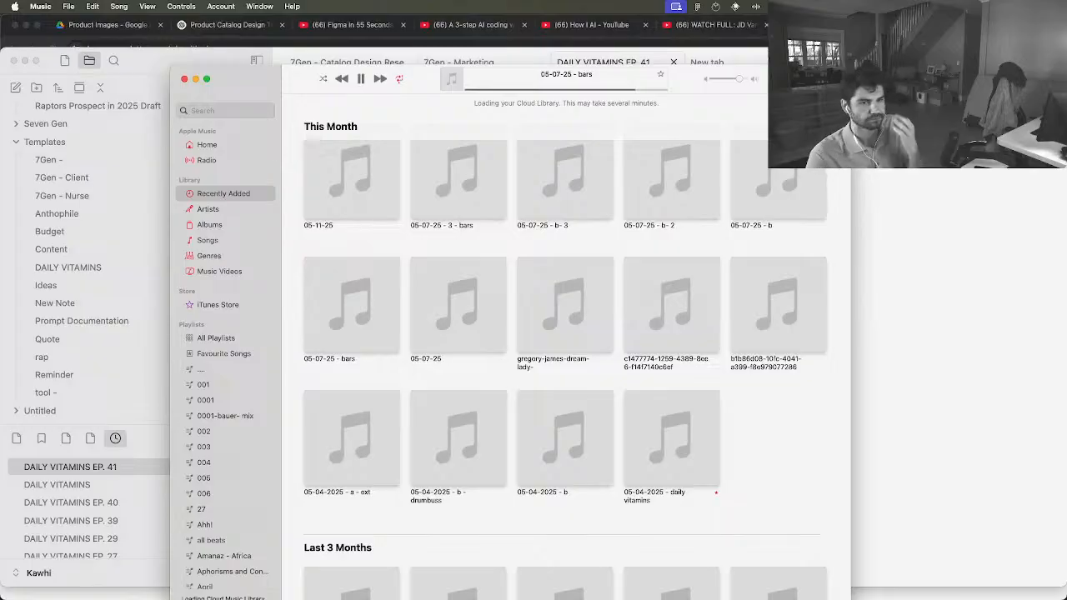
# Check the desktop widgets and bring the daily note in Obsidian back to the front
pyautogui.click(1033, 6)
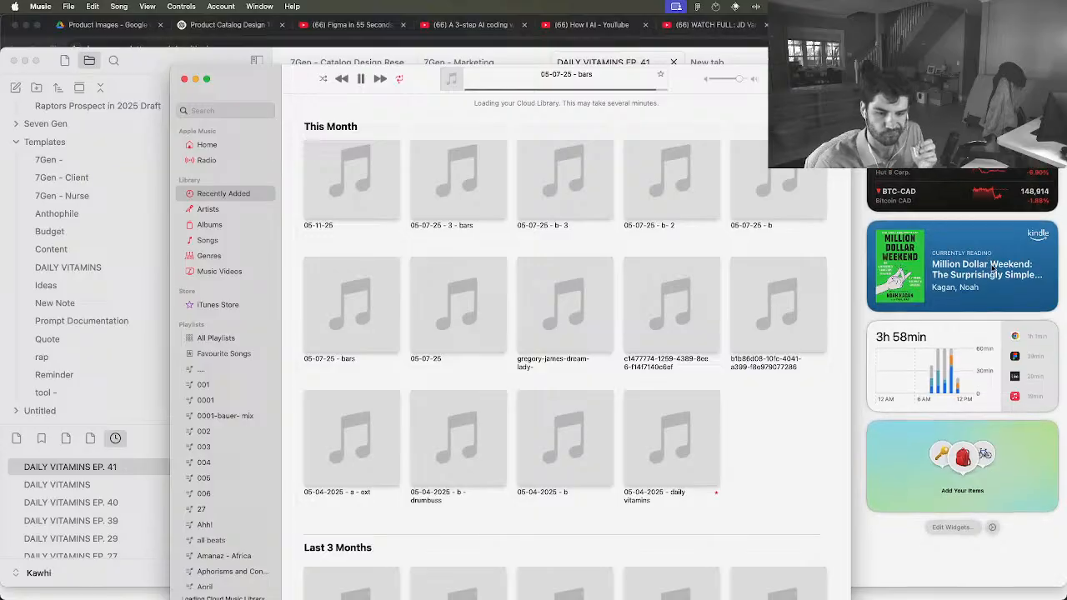
pyautogui.click(759, 56)
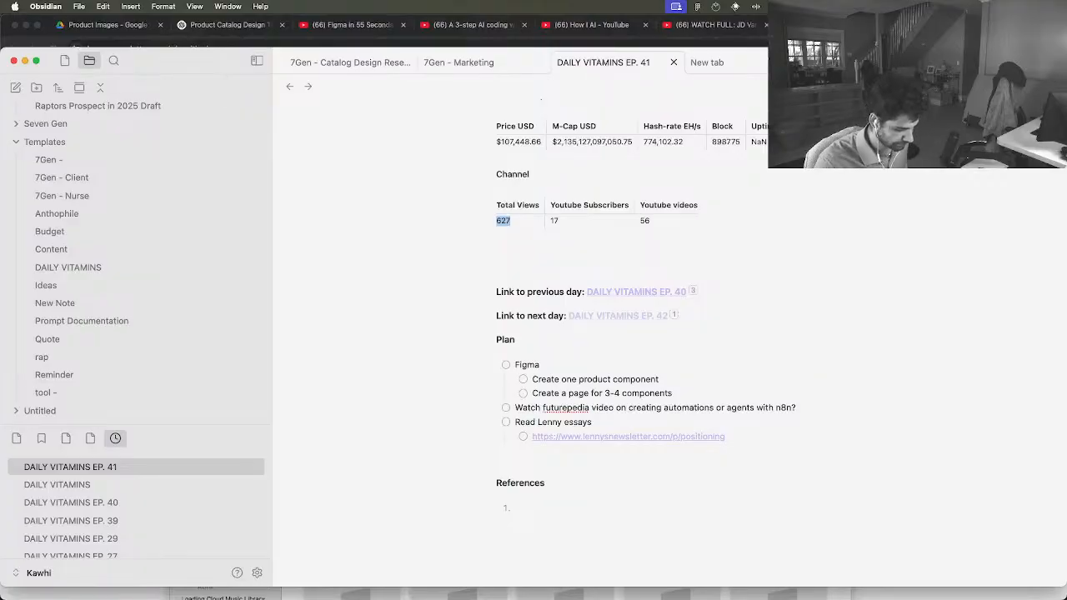
# Pause playback in Music and return to the daily note in Obsidian with its window maximized
pyautogui.press('super+Tab')
pyautogui.press('space')
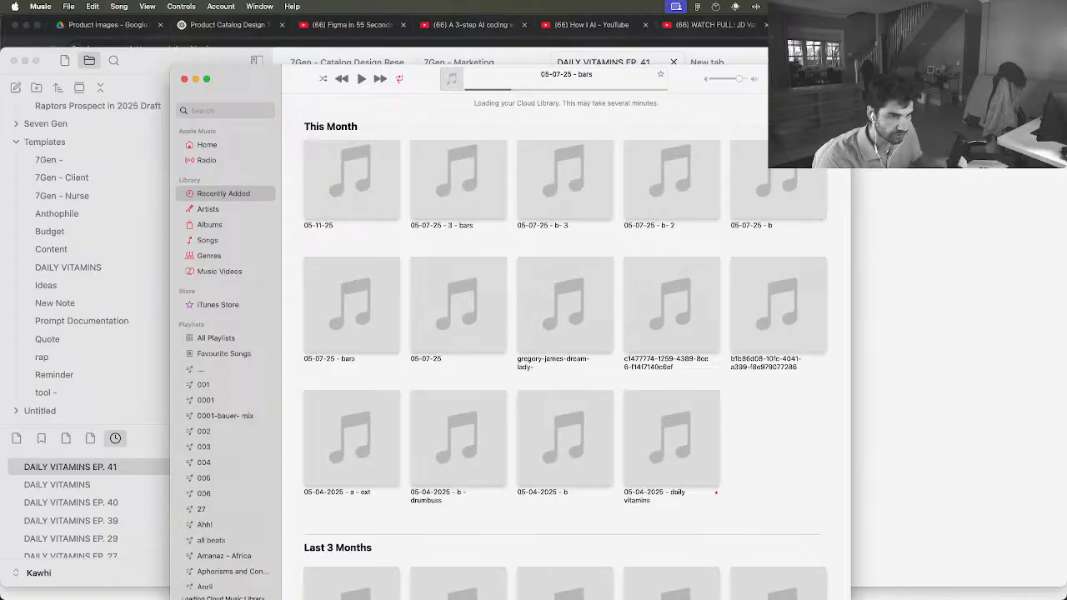
pyautogui.click(934, 293)
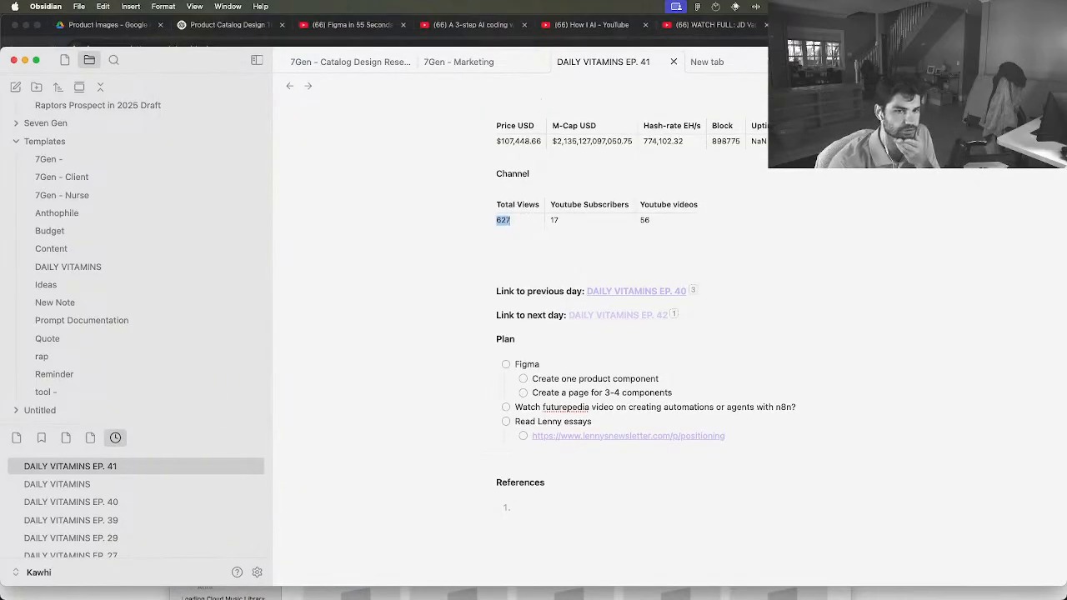
pyautogui.hotkey('ctrl', 'alt', 'Return')
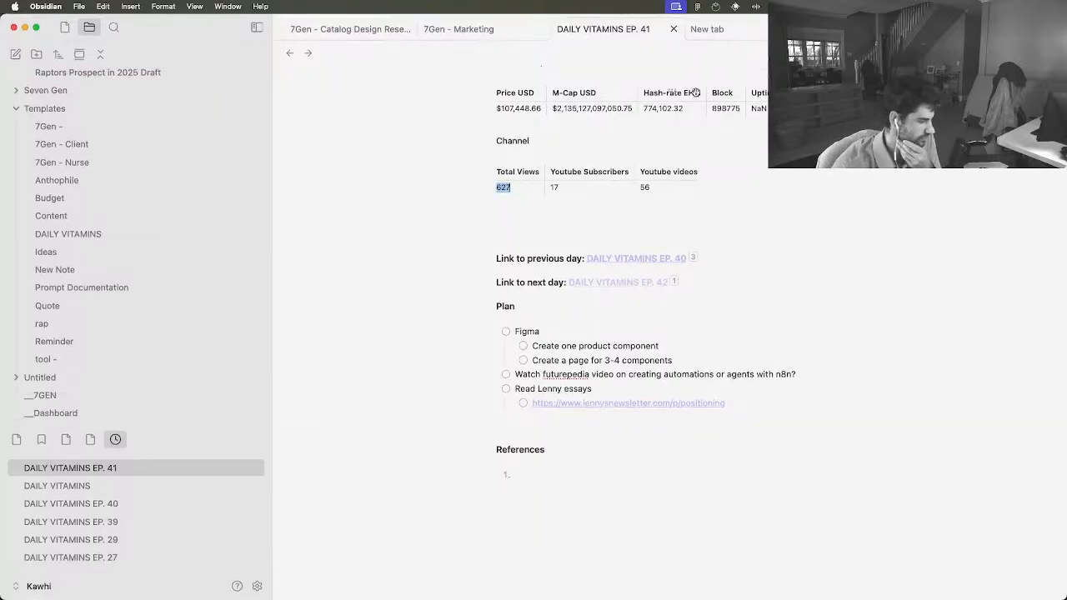
# Review the note from its properties through the Bitcoin snapshot and channel statistics to the Figma tasks in the plan
pyautogui.scroll(5, 521, 133)
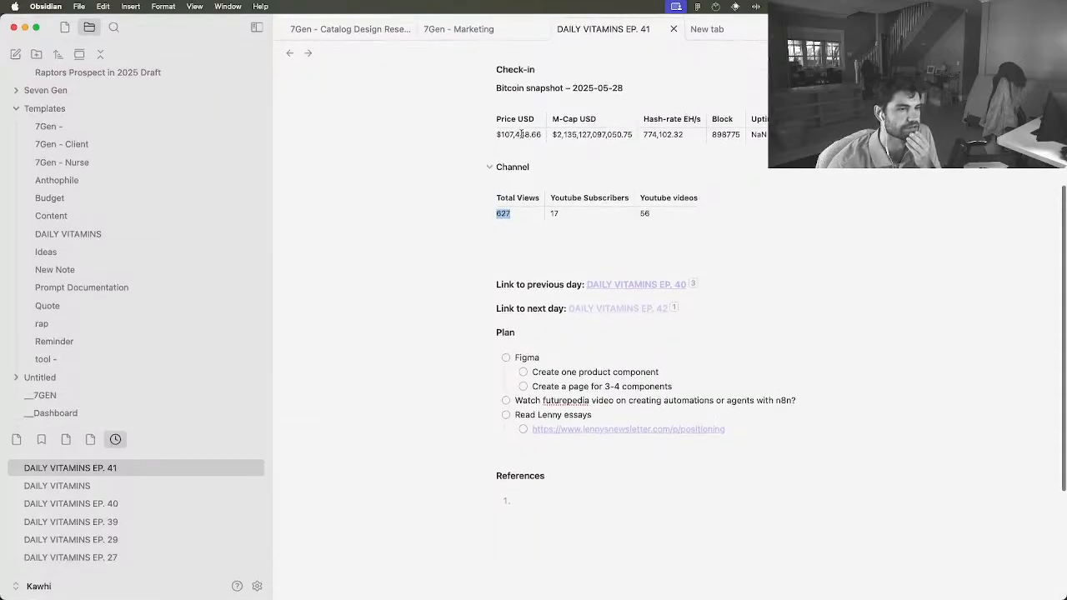
pyautogui.scroll(1, 522, 134)
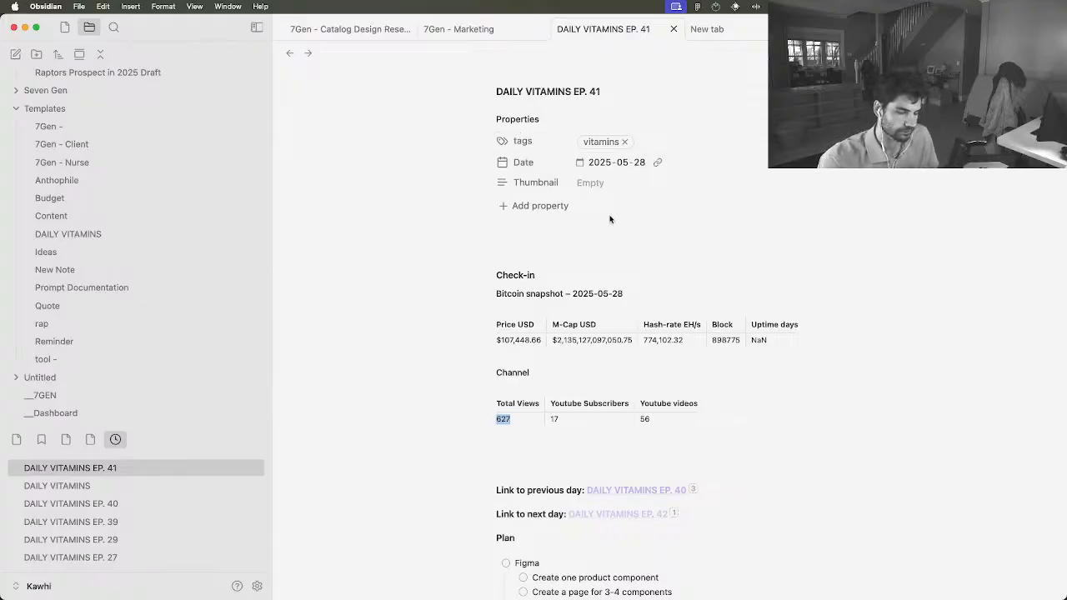
pyautogui.scroll(-1, 609, 219)
pyautogui.doubleClick(524, 297)
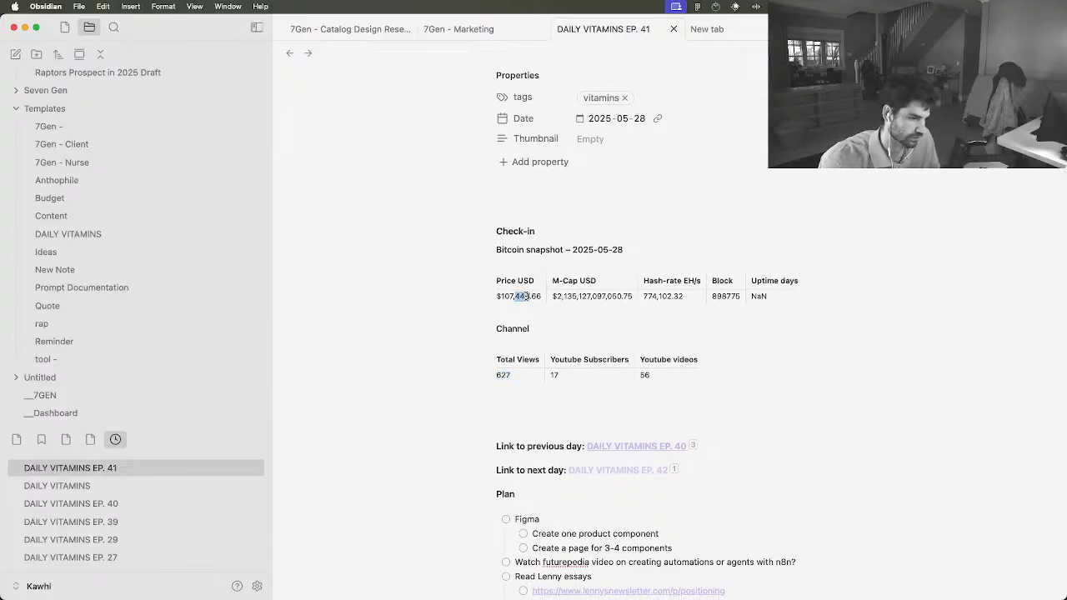
pyautogui.tripleClick(525, 297)
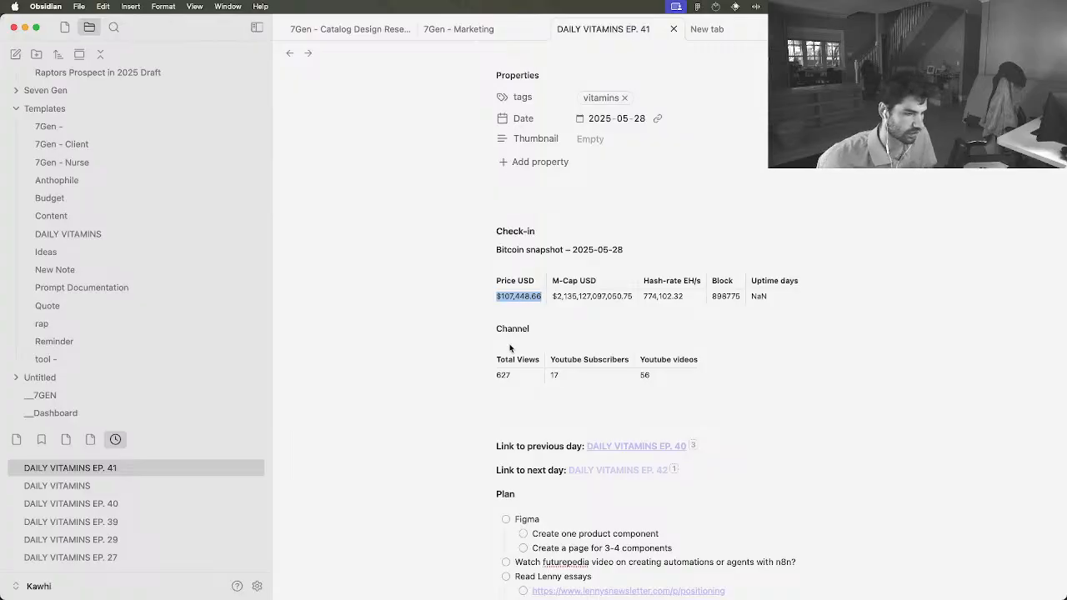
pyautogui.scroll(-2, 510, 347)
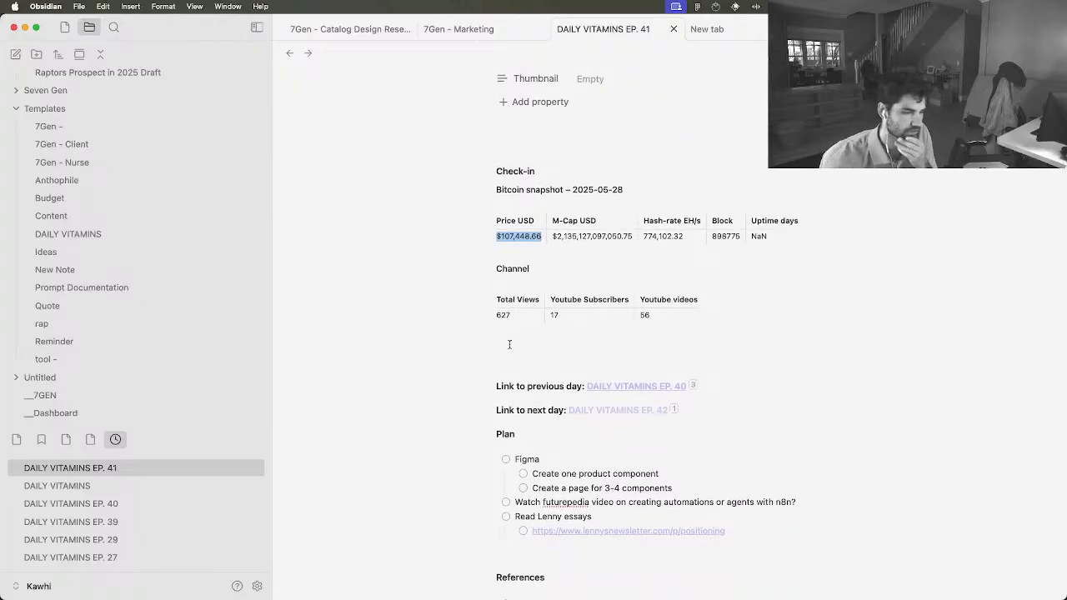
pyautogui.scroll(-3, 510, 346)
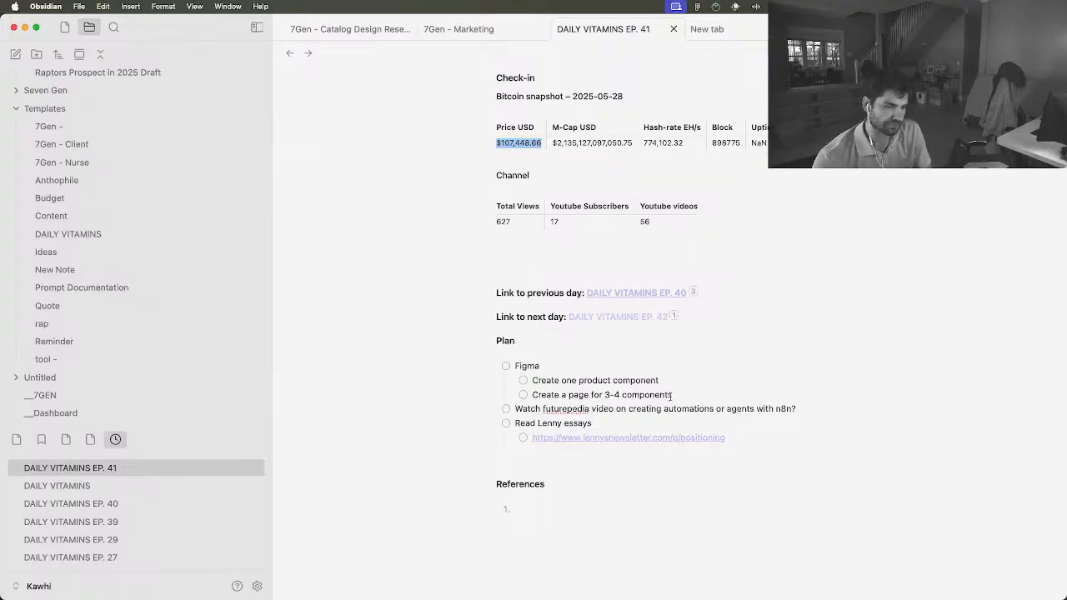
pyautogui.moveTo(672, 396); pyautogui.dragTo(507, 369)
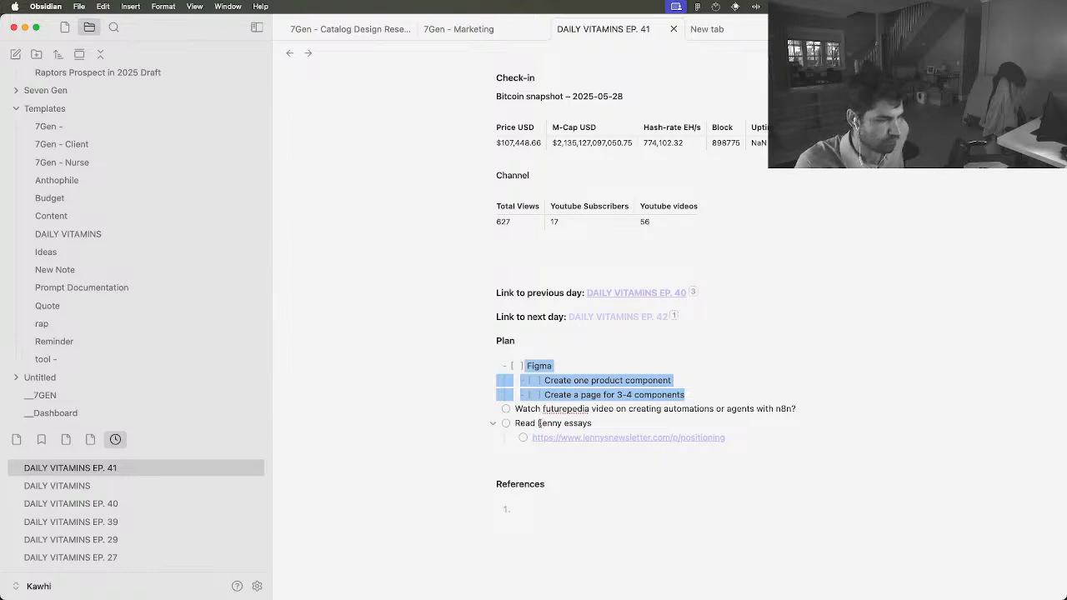
# Change "futurepedia" to "futurpedia" in the plan's task about watching the automations video
pyautogui.click(566, 410)
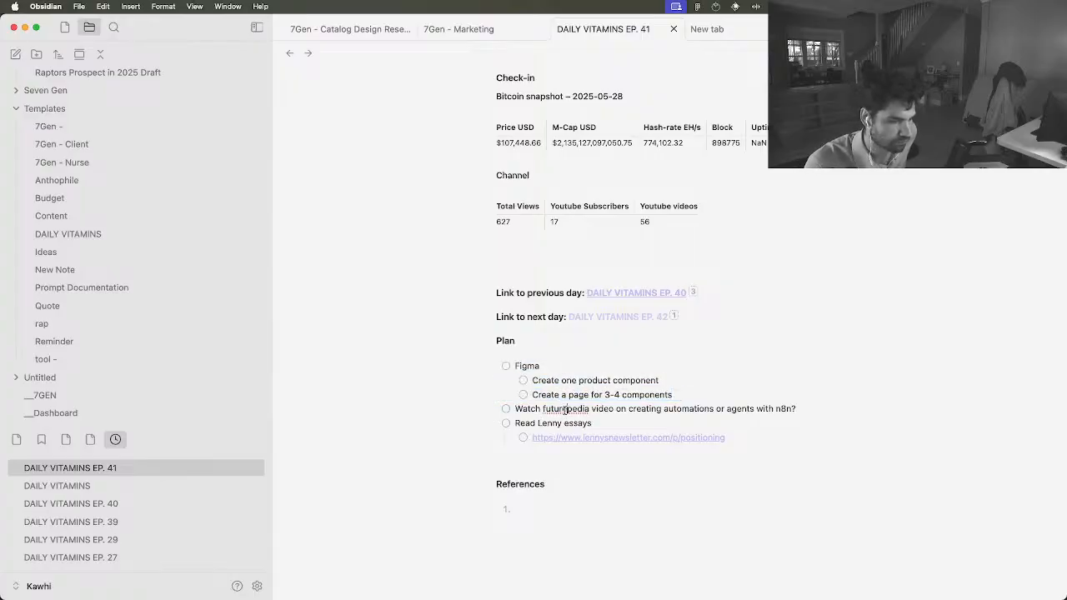
pyautogui.press('BackSpace')
pyautogui.press('Down')
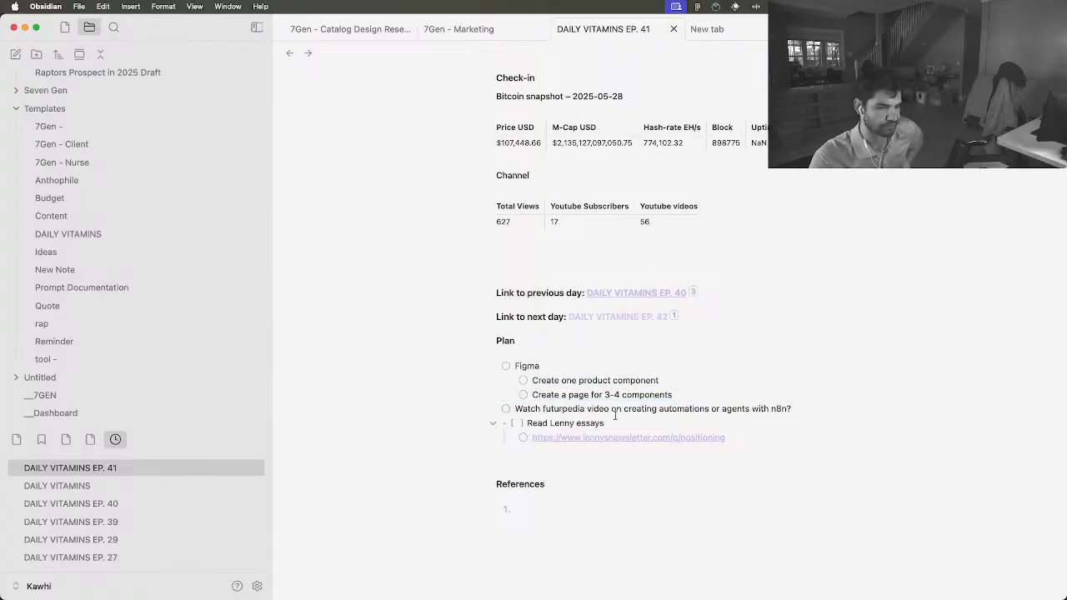
# Switch to Chrome and play the Futurepedia video "From Zero to Your First AI Agent in 25 Minutes" from the "What is an Agent?" chapter
pyautogui.hotkey('ctrl', 'Up')
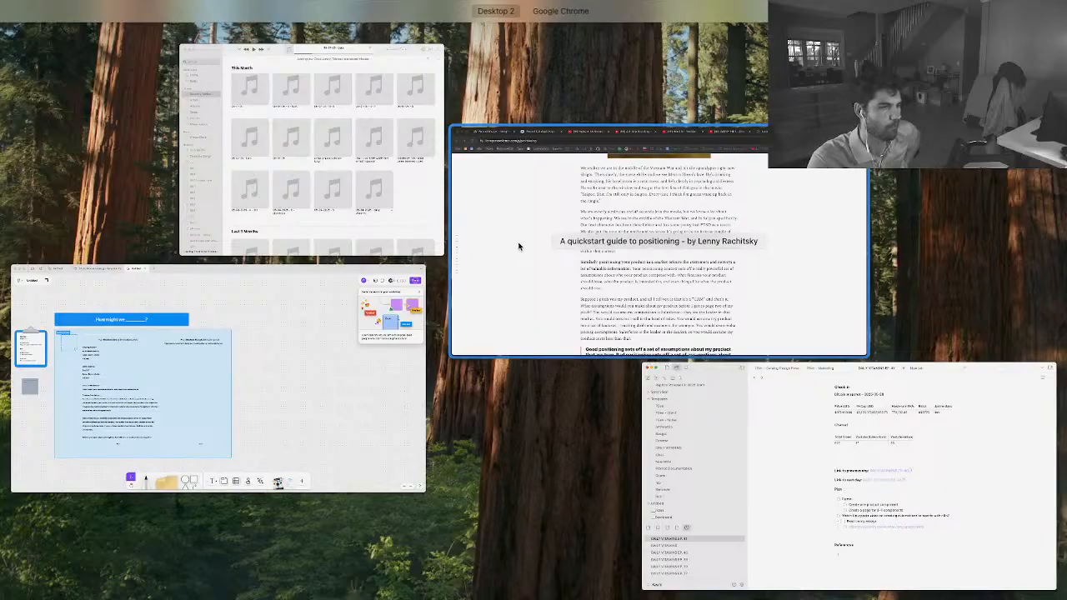
pyautogui.click(518, 246)
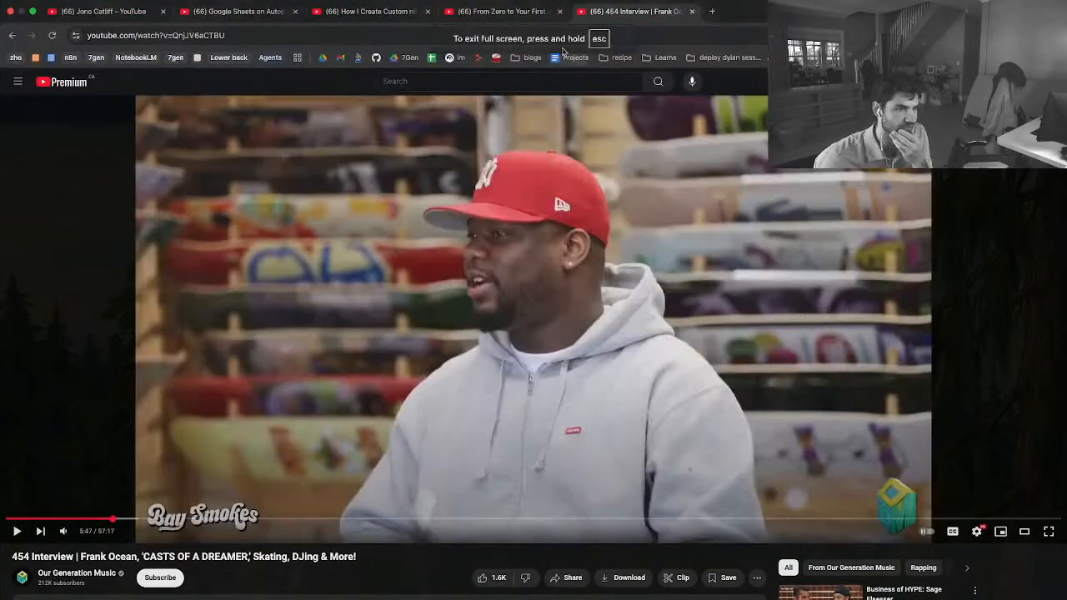
pyautogui.click(533, 12)
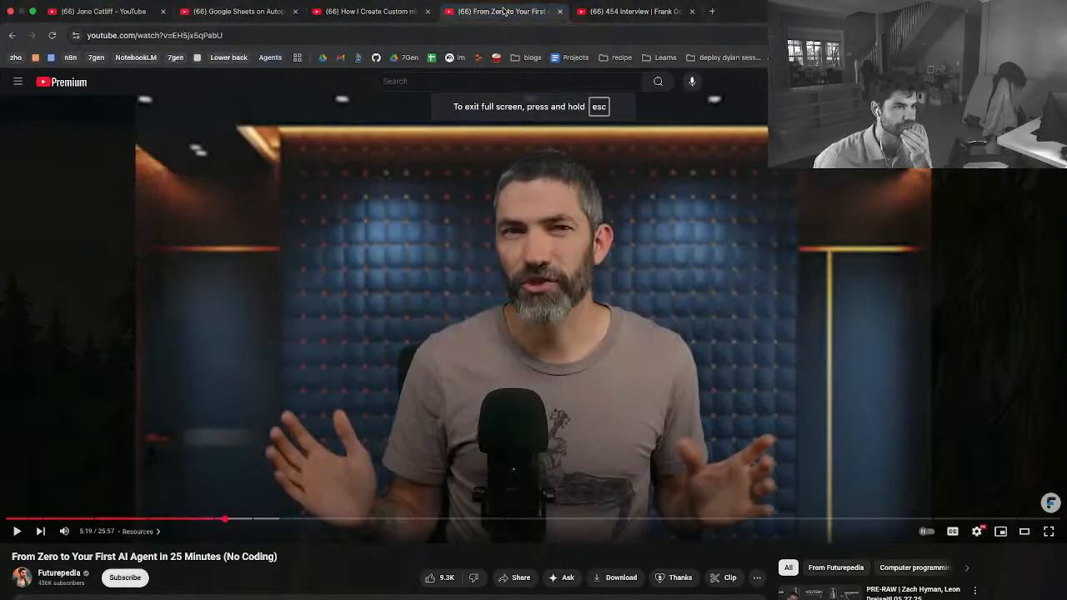
pyautogui.click(32, 517)
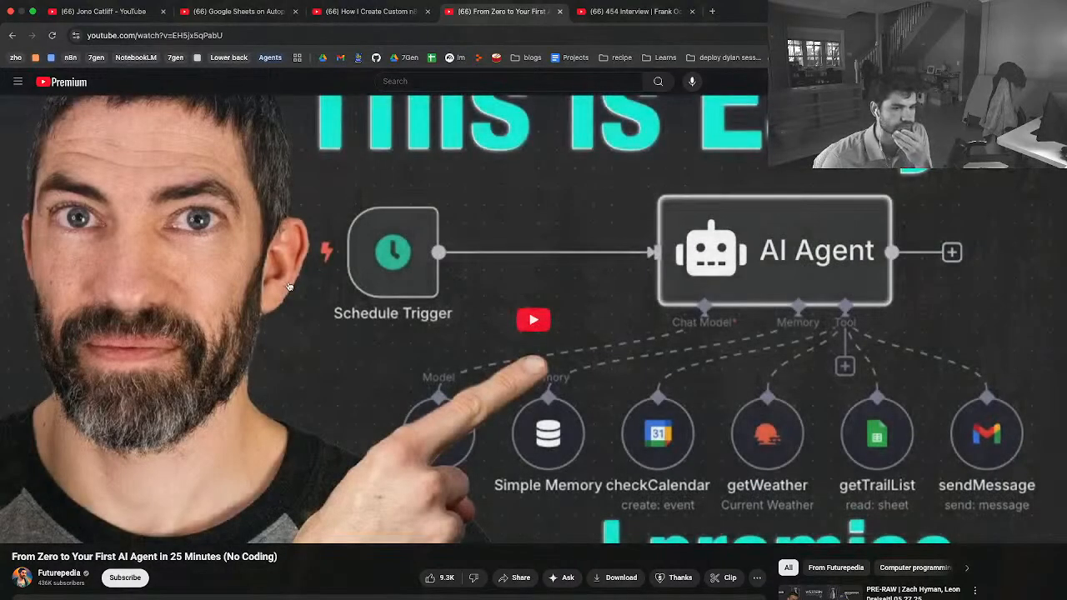
pyautogui.click(367, 265)
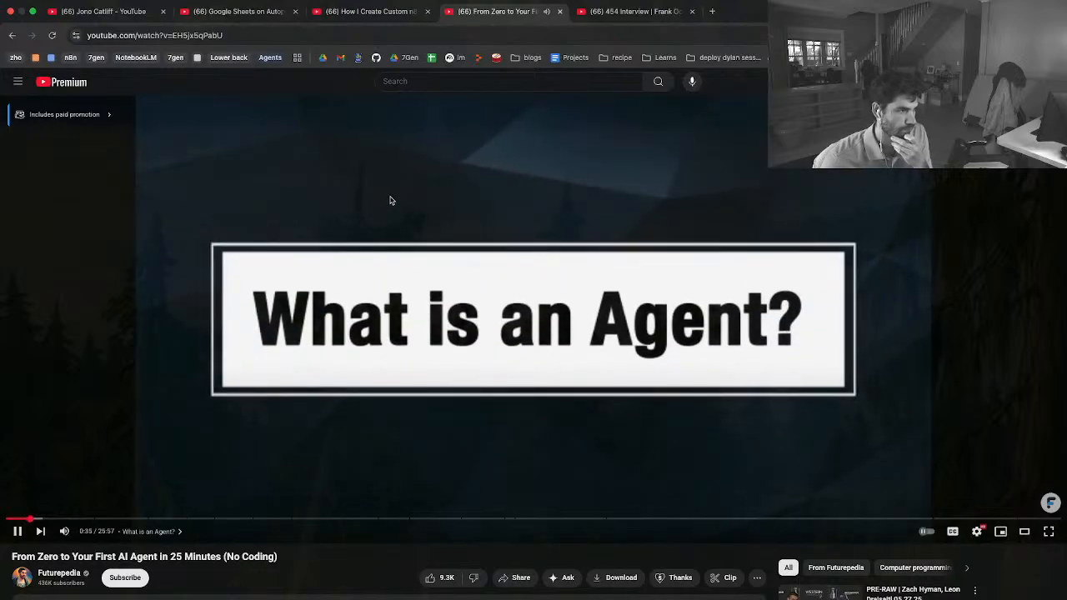
# Return to the daily note in Obsidian and move its window to the other display
pyautogui.hotkey('ctrl', 'Up')
pyautogui.click(515, 260)
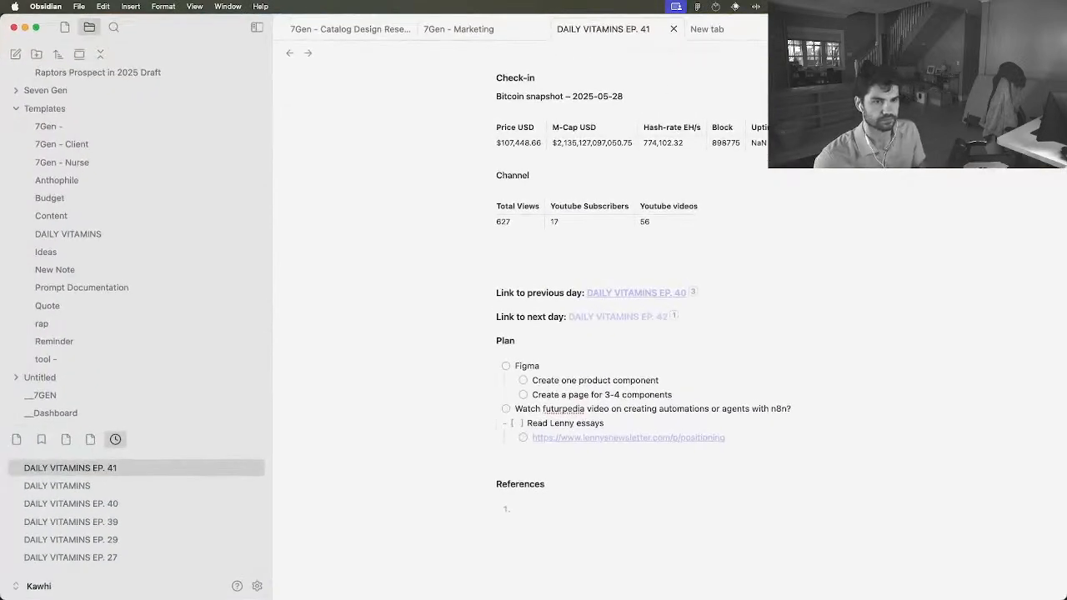
pyautogui.press('ctrl+alt+super+Right')
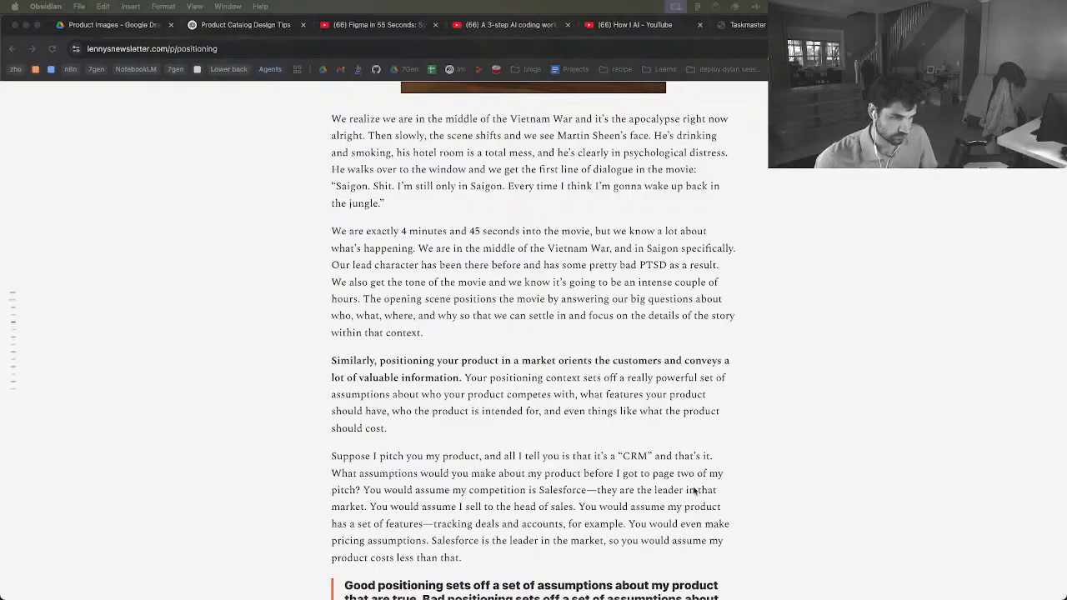
# Return to the Futurepedia video in Chrome and pause it at the AI Agent definition
pyautogui.hotkey('ctrl', 'Up')
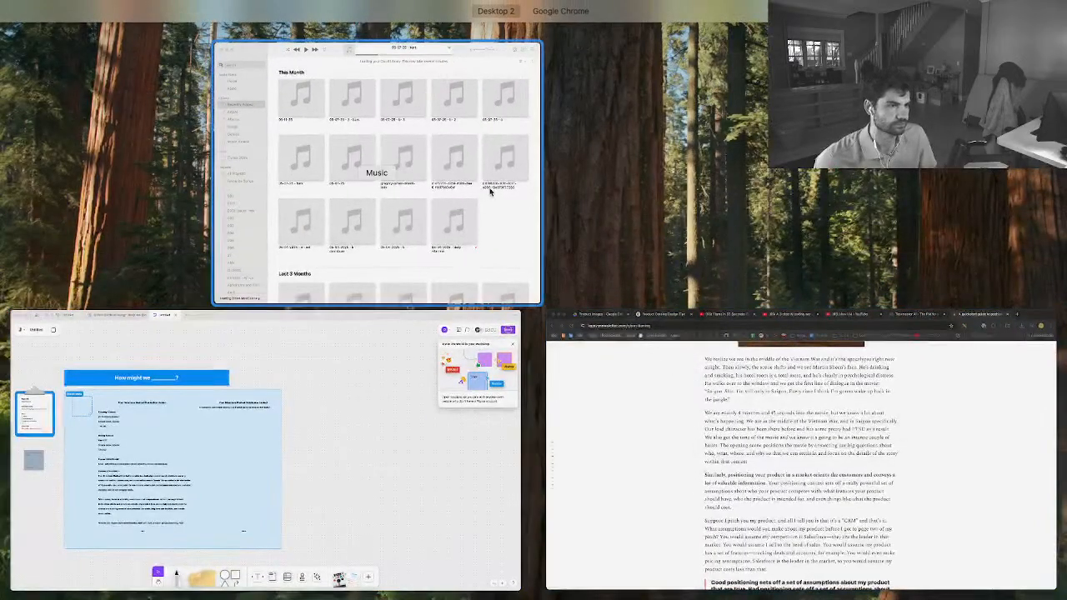
pyautogui.hotkey('ctrl', 'Right')
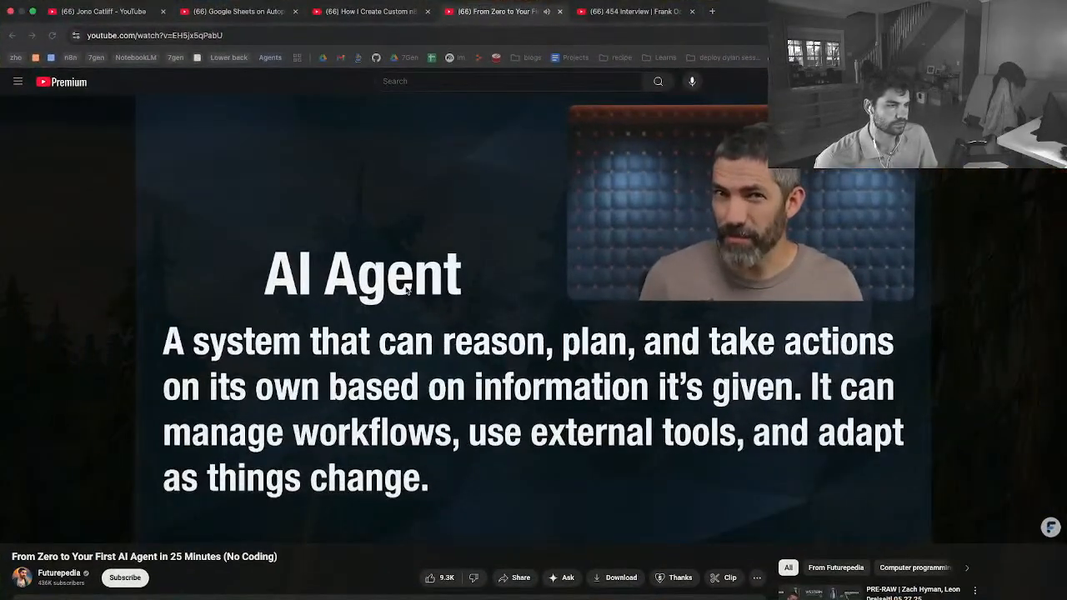
pyautogui.click(442, 297)
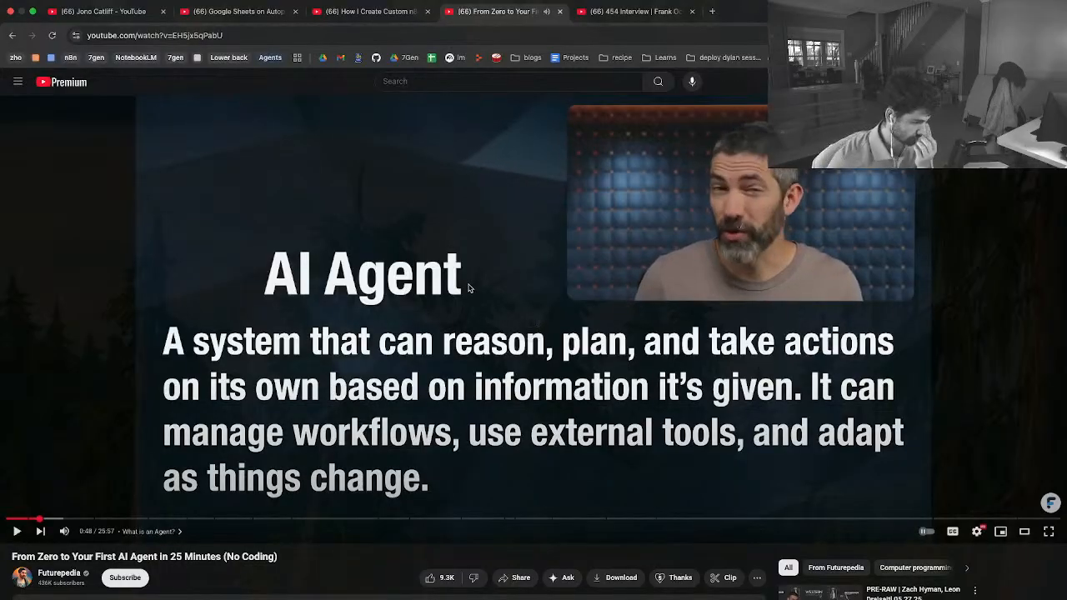
pyautogui.scroll(-1, 469, 303)
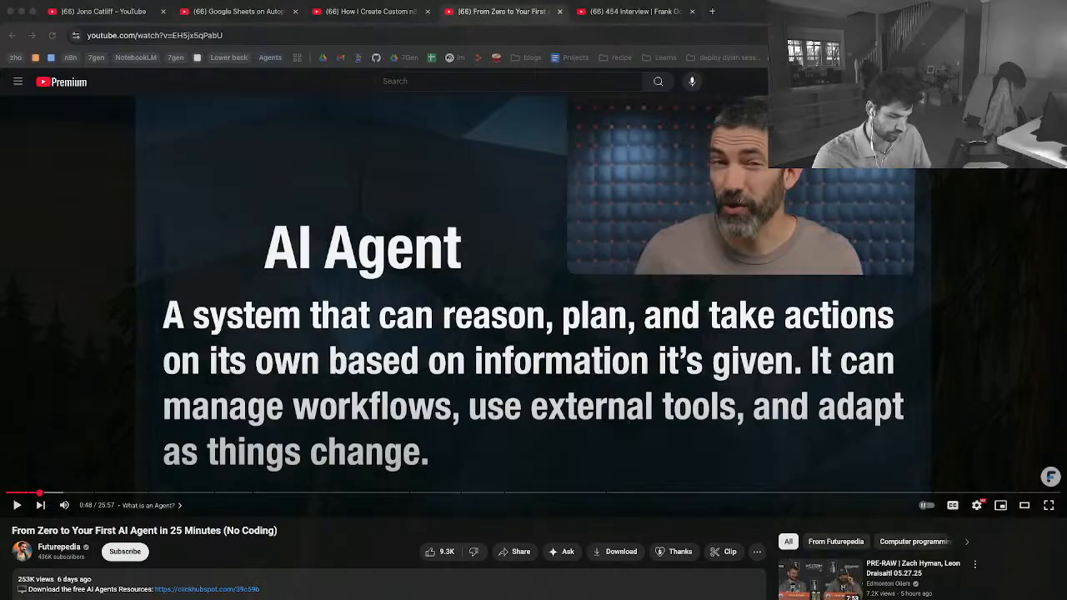
# Open notebooklm.google.com in a new browser tab and create a new notebook
pyautogui.click(241, 36)
pyautogui.press('super+c')
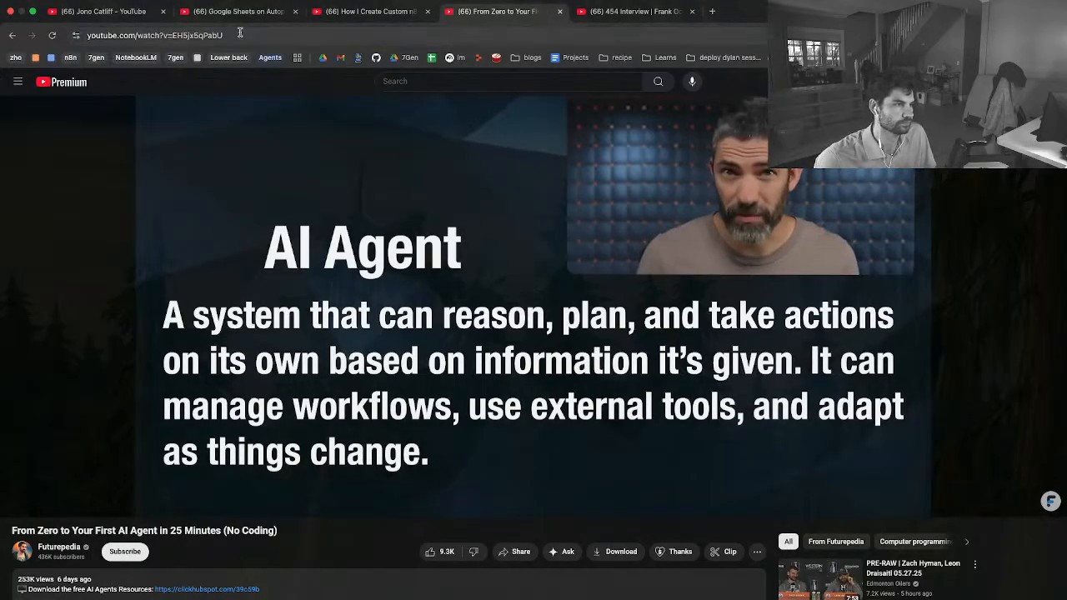
pyautogui.click(712, 11)
pyautogui.write('notebook')
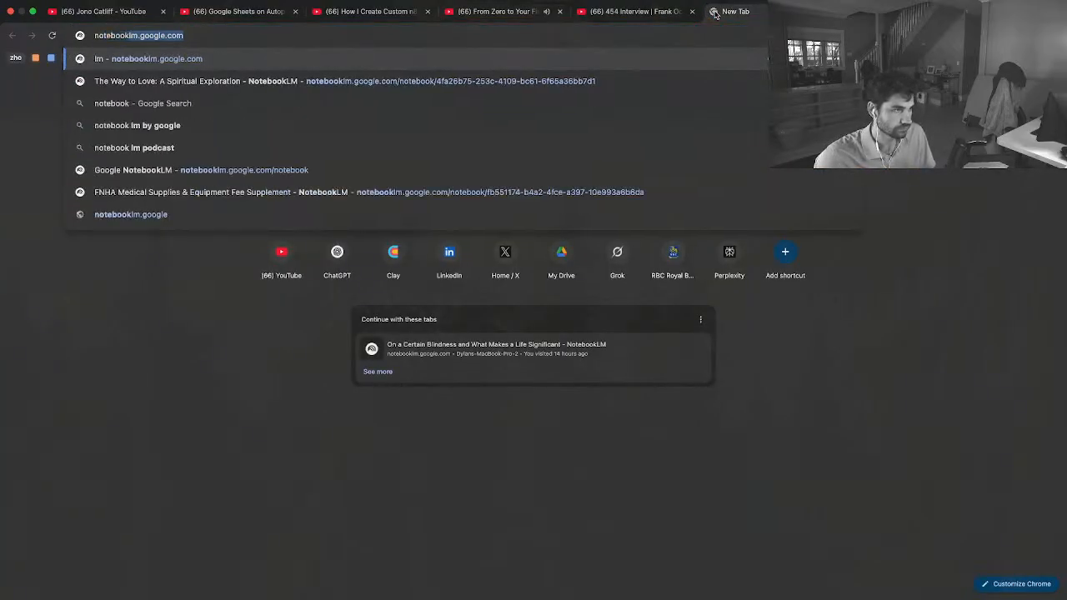
pyautogui.press('Return')
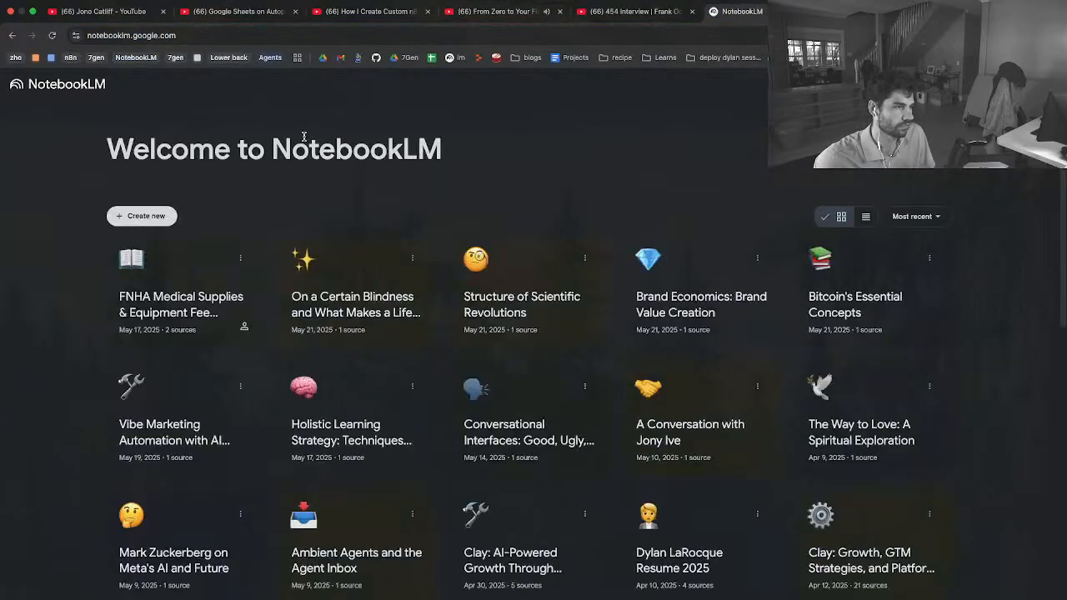
pyautogui.click(142, 216)
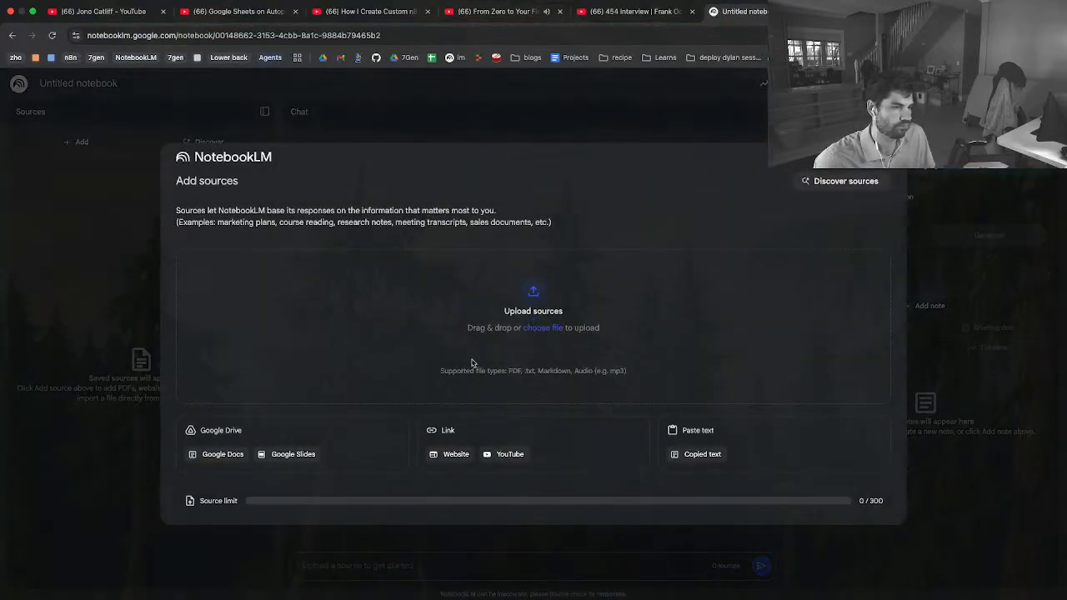
# Add the YouTube video "From Zero to Your First AI Agent in 25 Minutes (No Coding)" to the notebook as a source from its copied URL
pyautogui.click(490, 455)
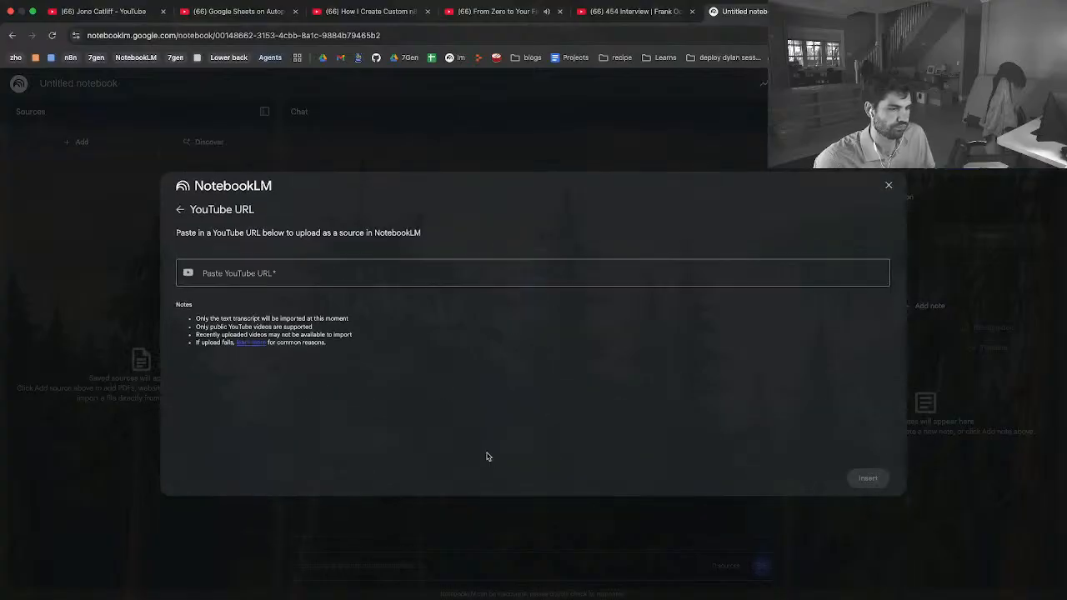
pyautogui.click(279, 274)
pyautogui.press('super+v')
pyautogui.press('Return')
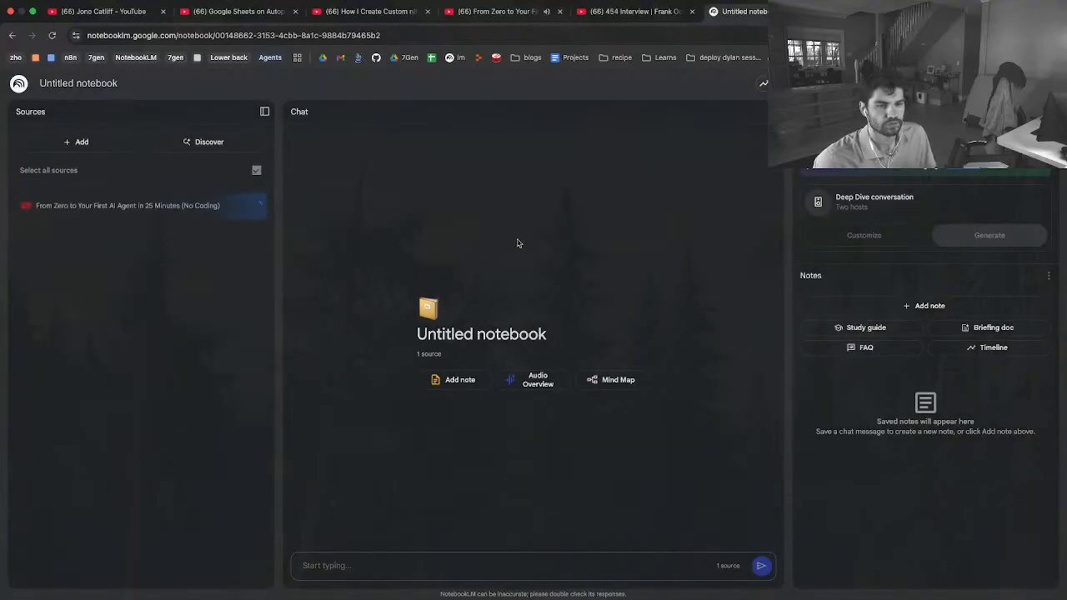
# Ask the notebook chat "What is an agent?"
pyautogui.click(387, 557)
pyautogui.write('Wha')
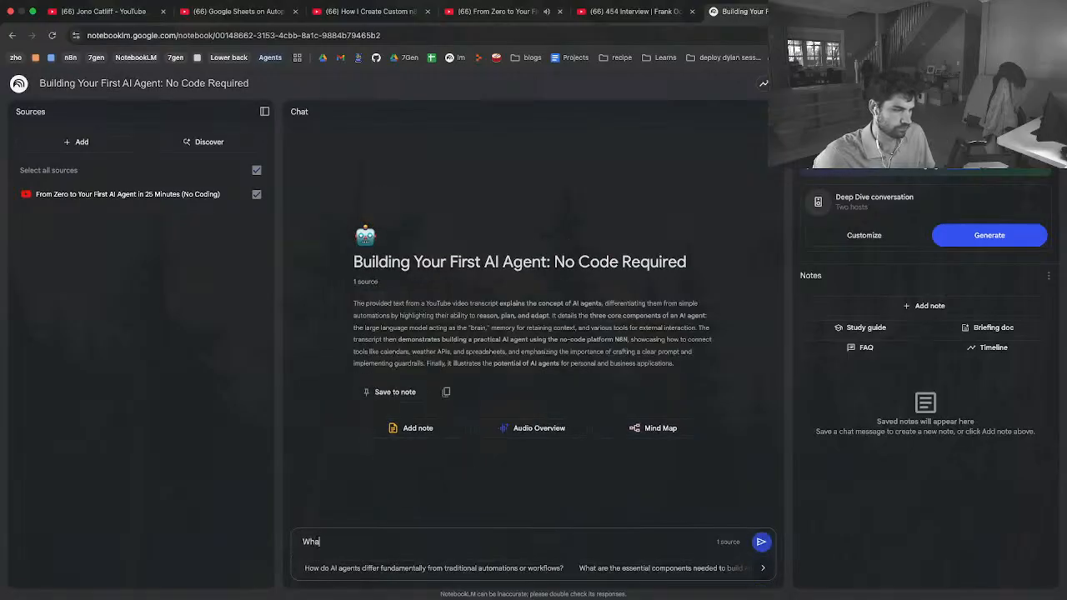
pyautogui.write('t is an age')
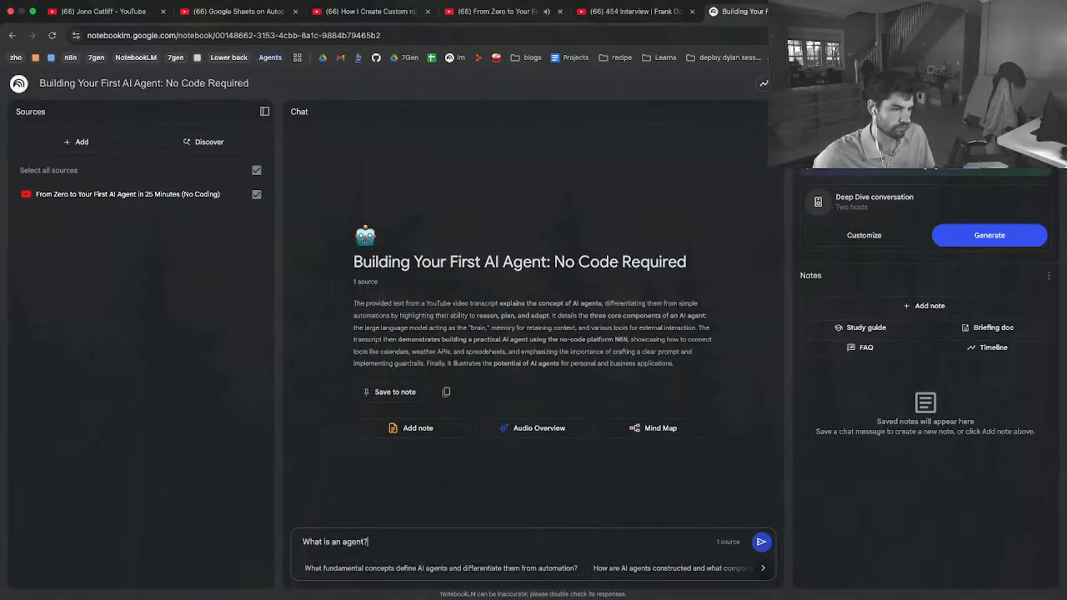
pyautogui.write('nt?')
pyautogui.hotkey('shift', 'Return')
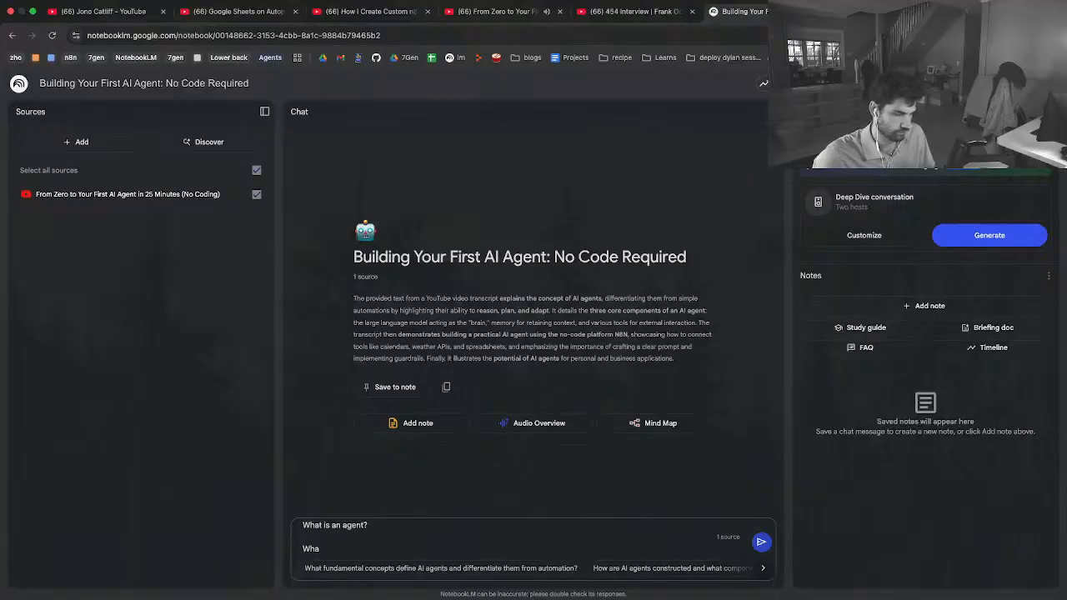
pyautogui.write('Wha')
pyautogui.press('BackSpace')
pyautogui.press('BackSpace')
pyautogui.press('BackSpace')
pyautogui.press('BackSpace')
pyautogui.press('Return')
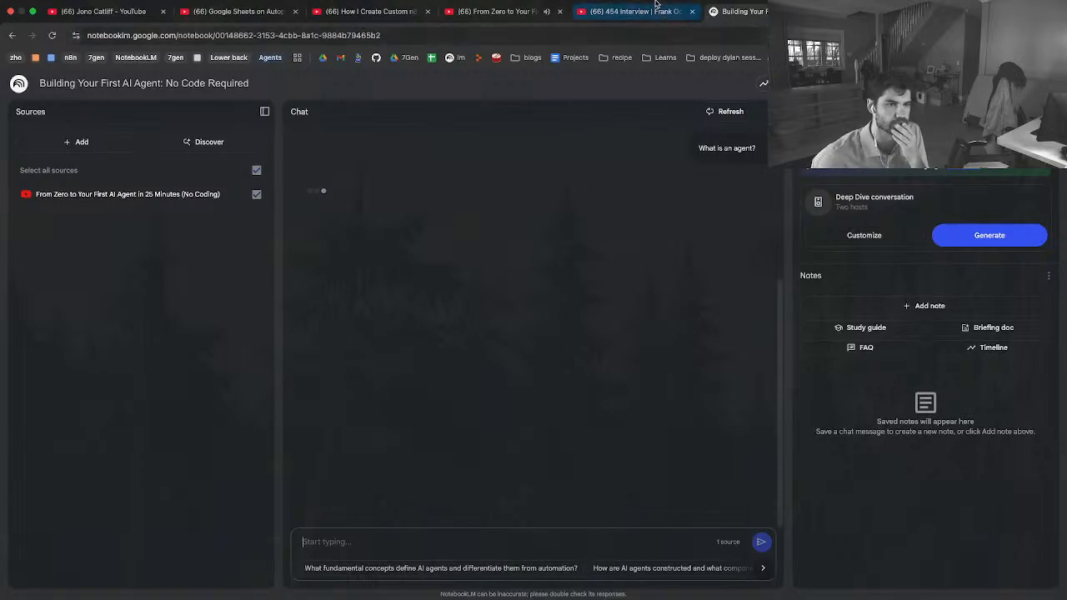
# Return to the Futurepedia video, pause it at the Reddit Curator workflow in the "Agents vs. Automations" chapter, and resume playback
pyautogui.click(495, 19)
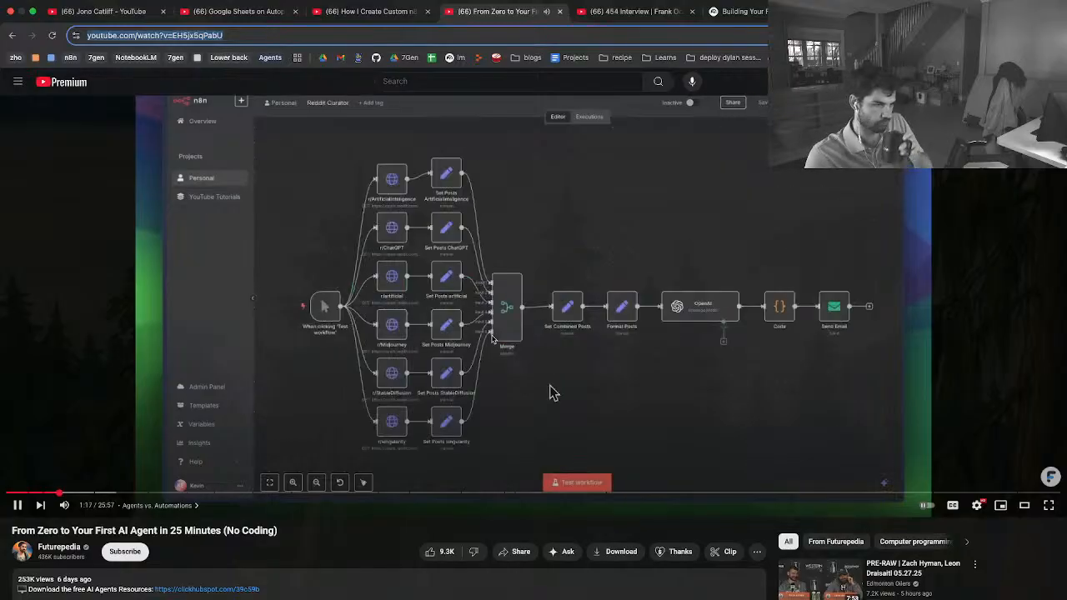
pyautogui.click(578, 488)
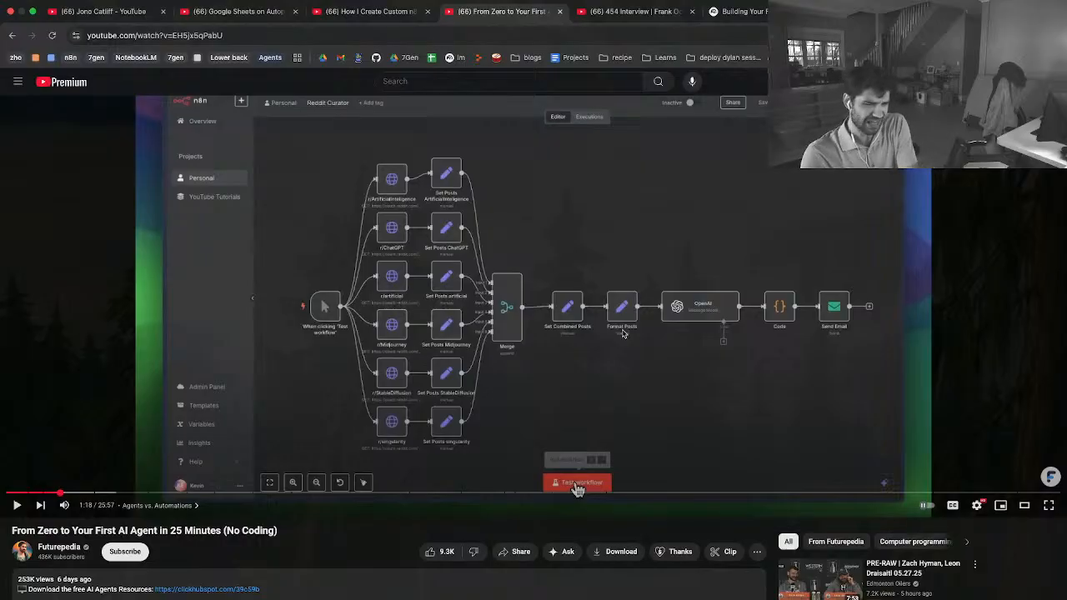
pyautogui.click(636, 331)
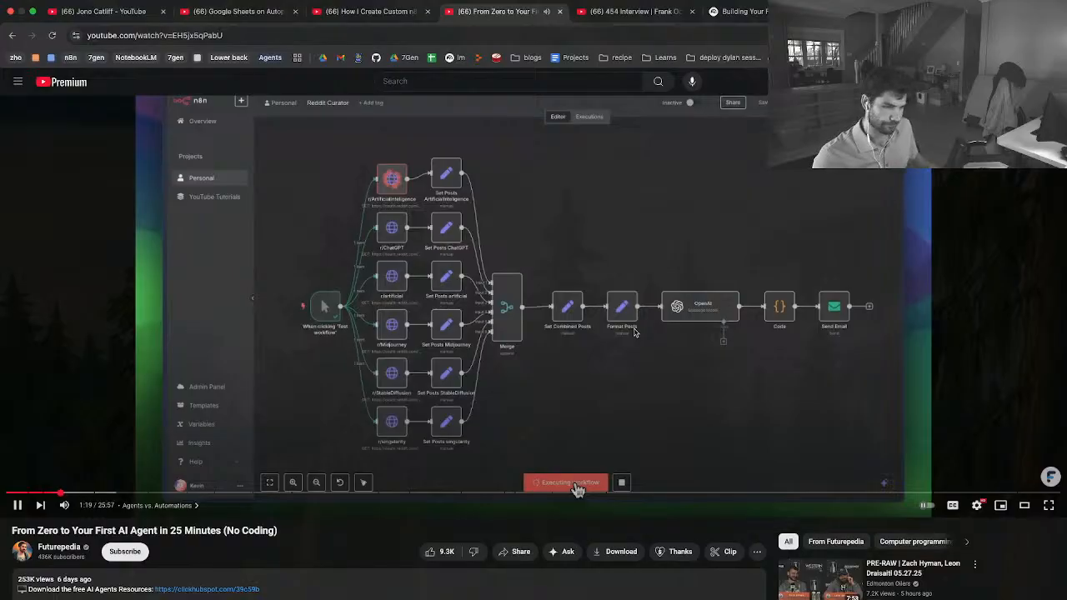
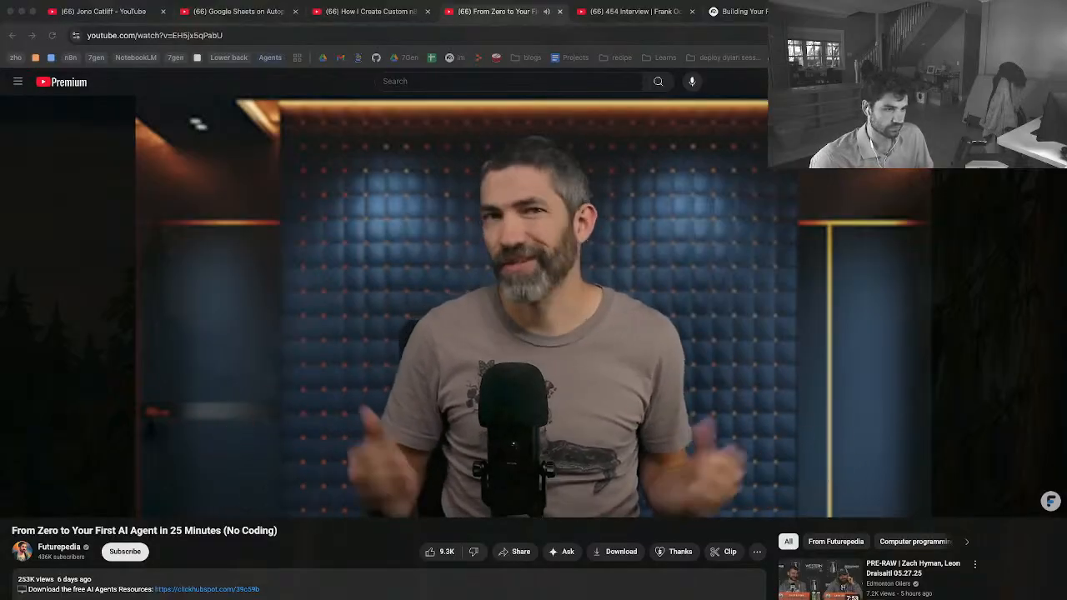
# Go from the playing video back to the notebook and review the chat's answer to "What is an agent?"
pyautogui.click(605, 396)
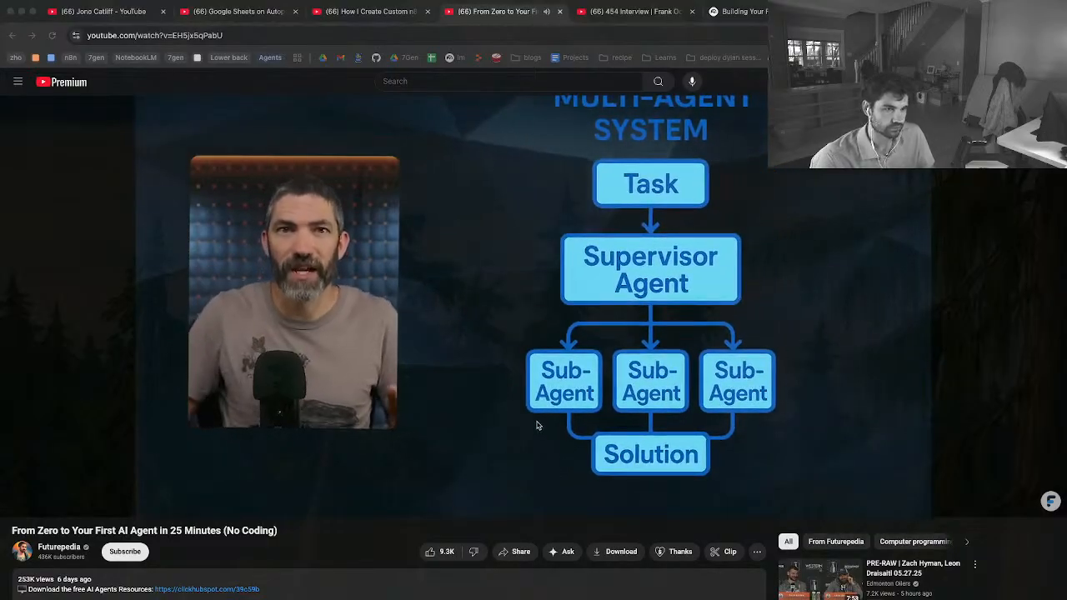
pyautogui.scroll(1, 538, 425)
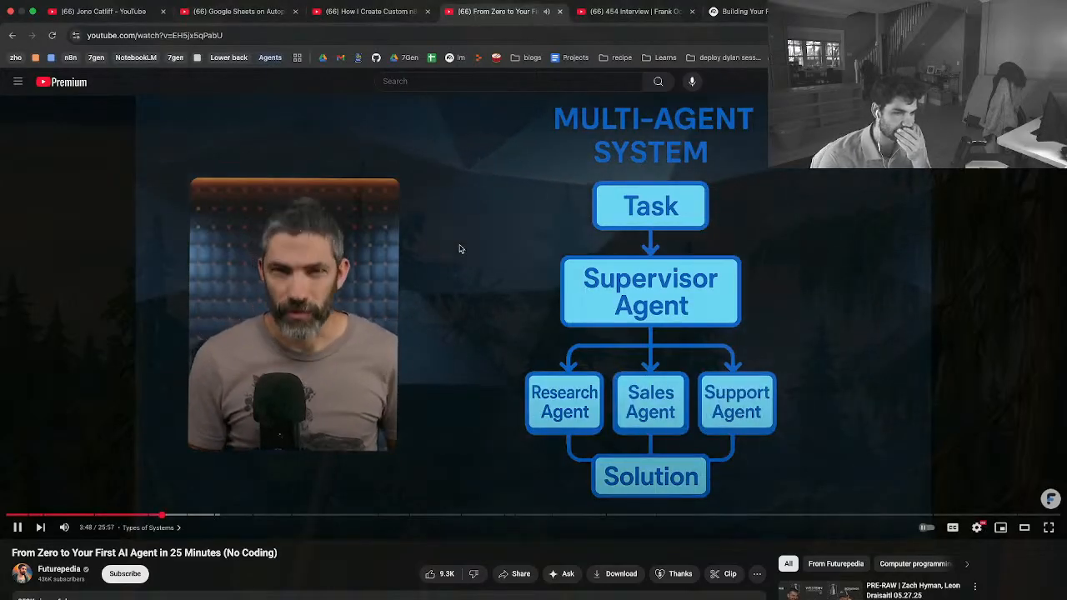
pyautogui.press('super+9')
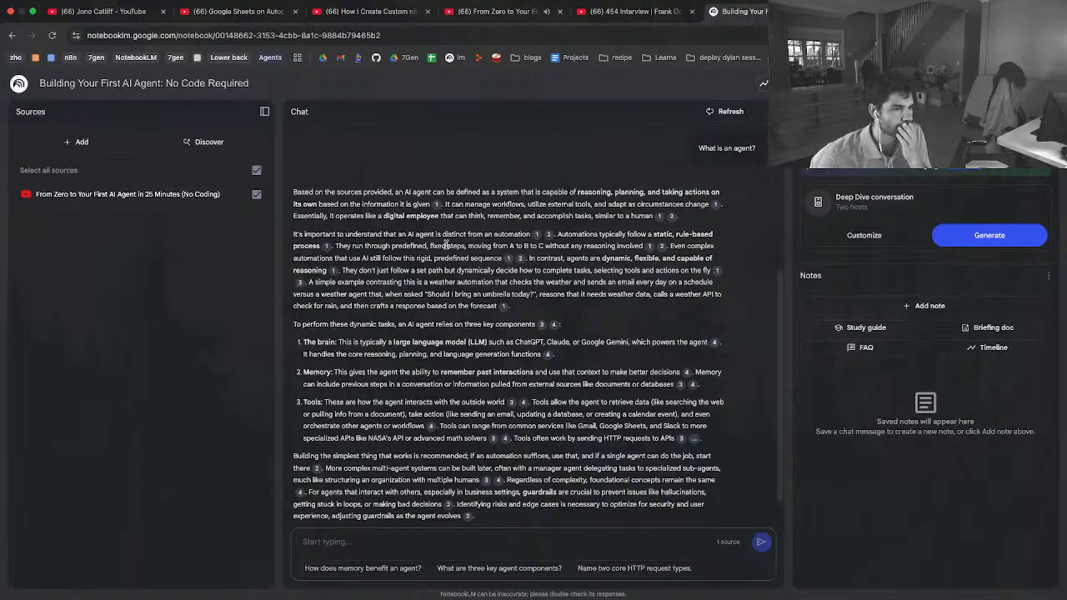
pyautogui.scroll(1, 446, 245)
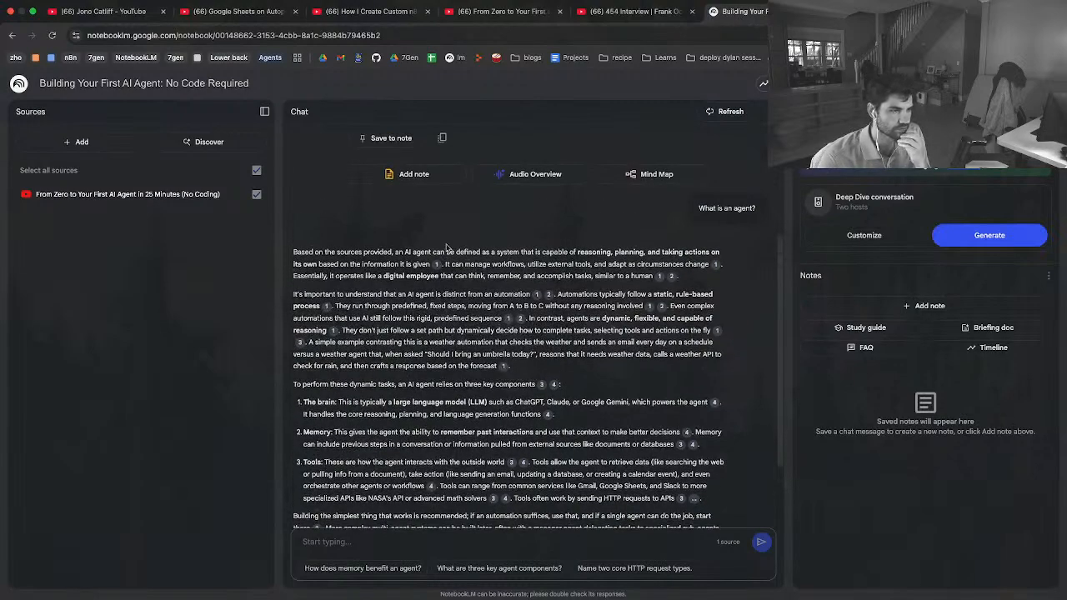
pyautogui.scroll(-2, 446, 248)
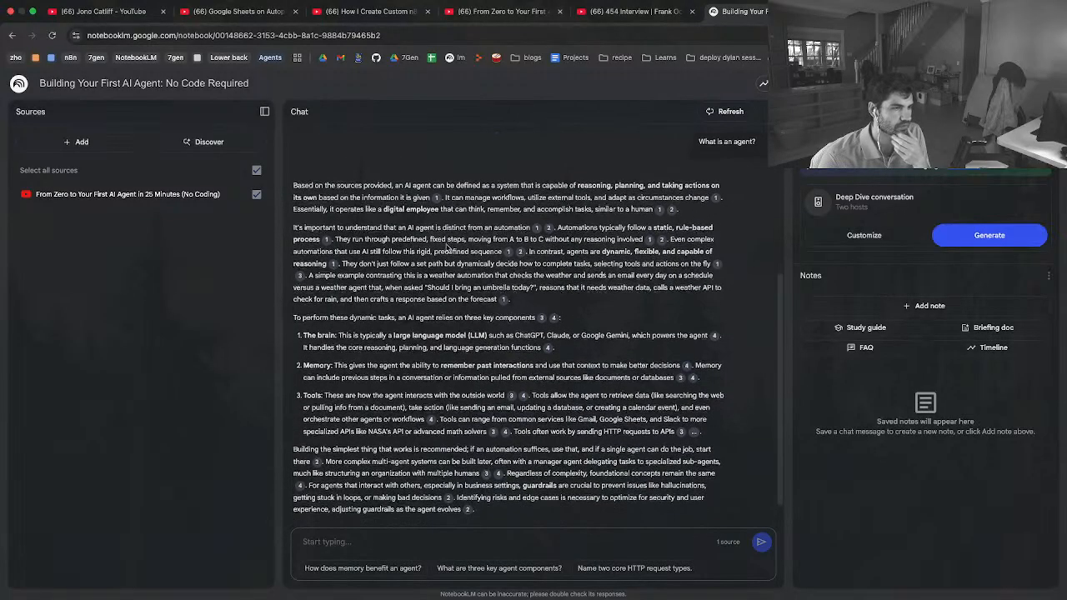
pyautogui.scroll(-1, 447, 246)
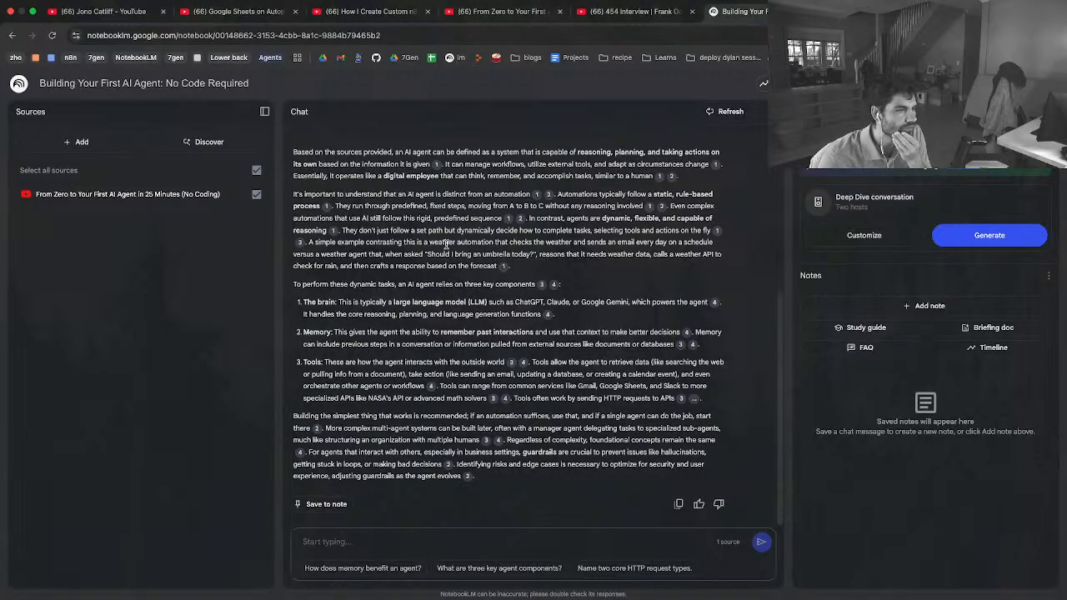
pyautogui.scroll(-1, 446, 244)
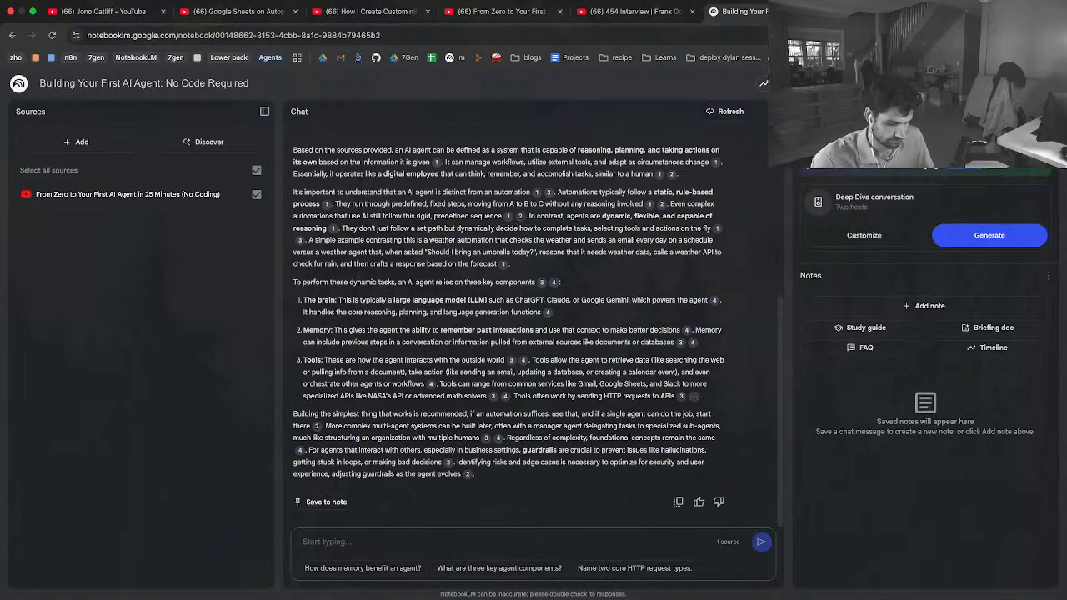
pyautogui.press('super+Tab')
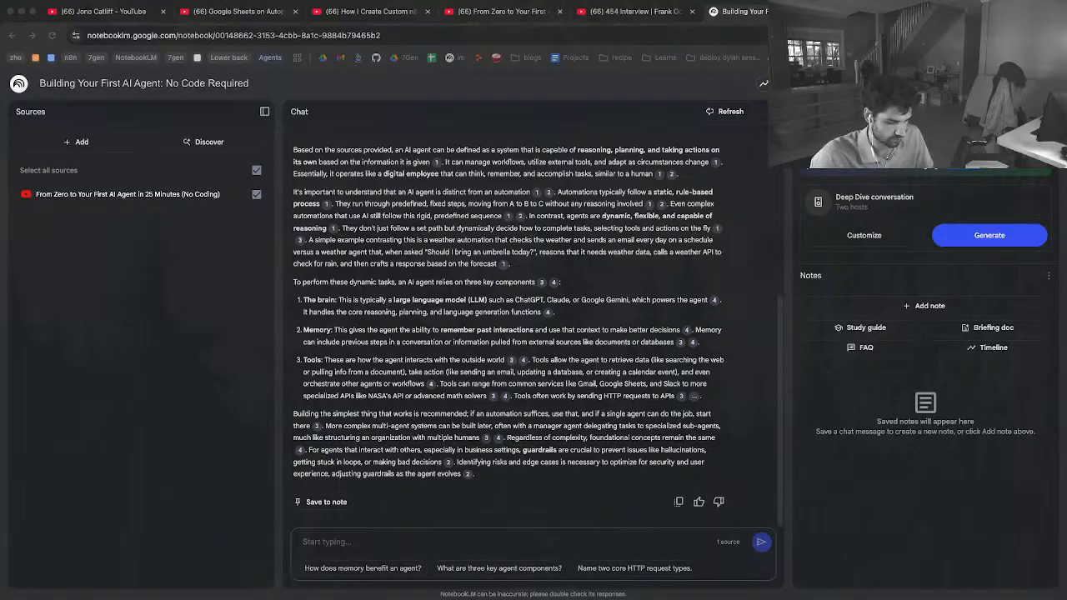
# Rate the chat answer as a bad response and submit the feedback "too much info. Asked a discrete question, wanted a discrete answer"
pyautogui.click(517, 264)
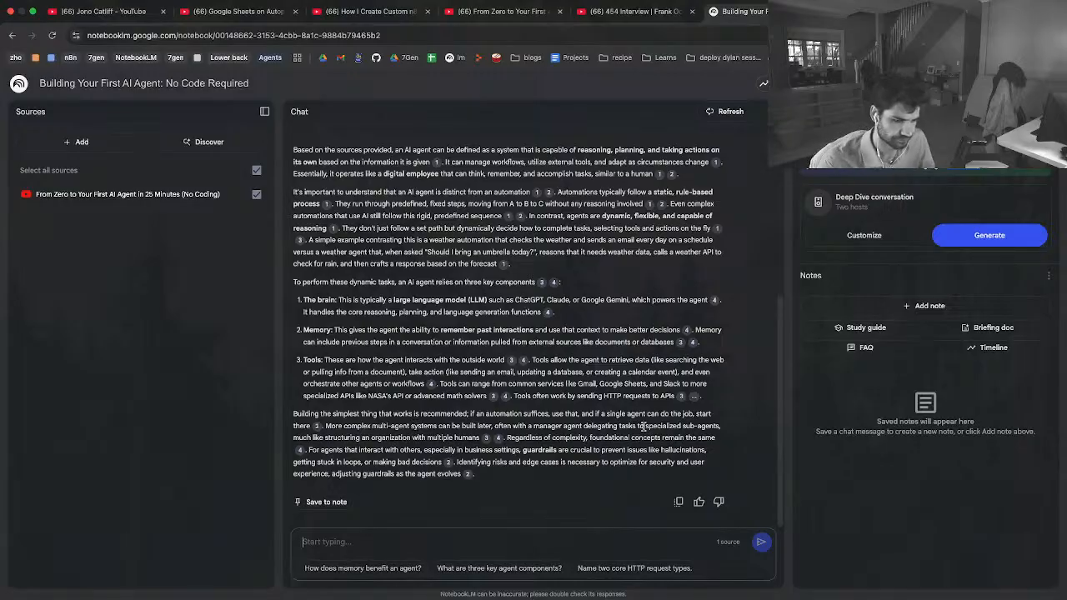
pyautogui.click(717, 500)
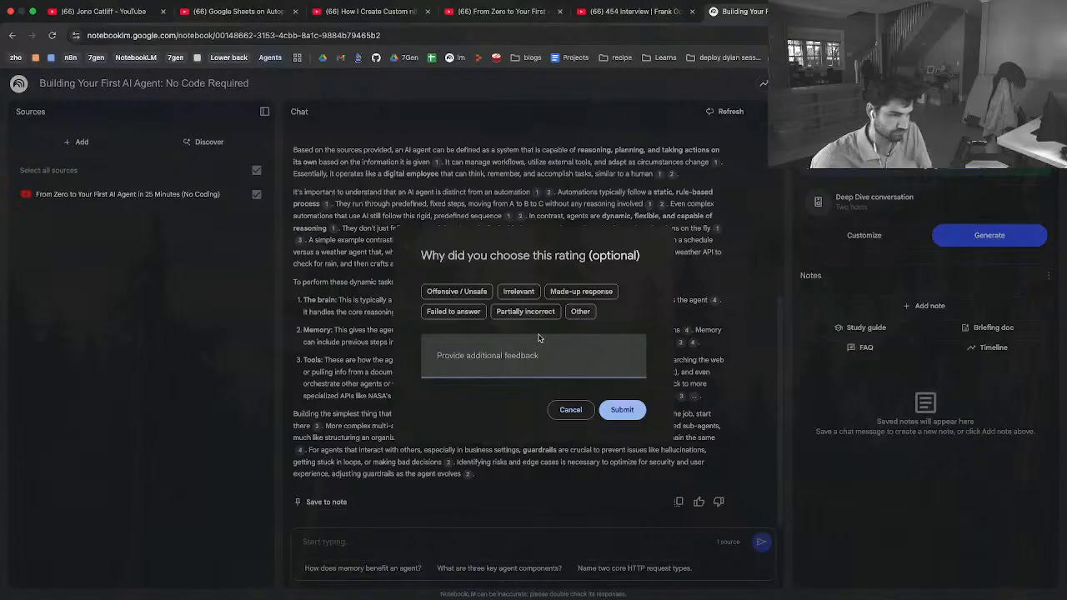
pyautogui.write('too m')
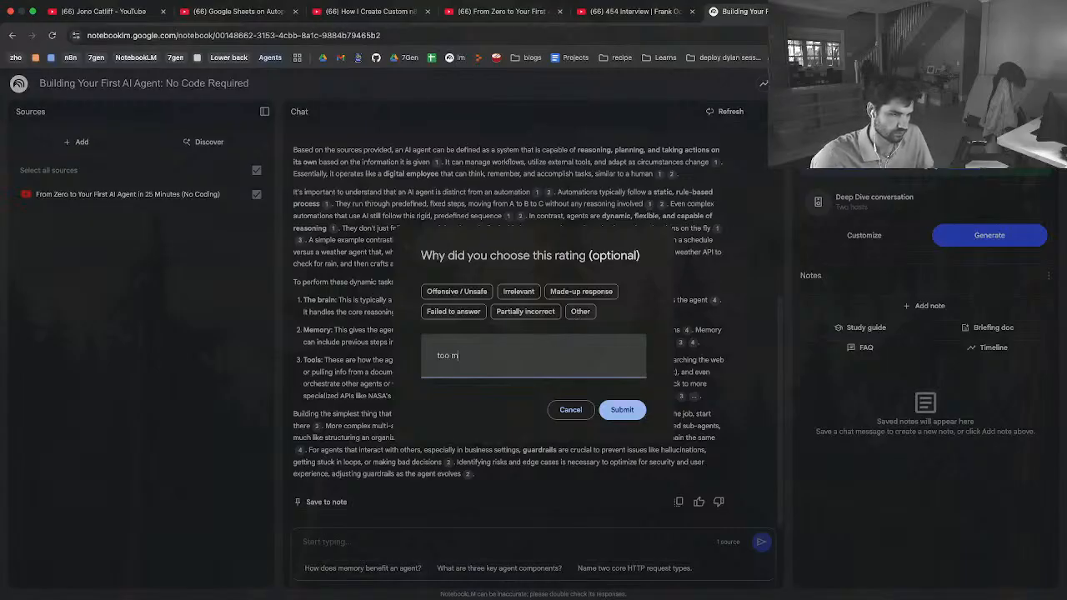
pyautogui.write('uch info')
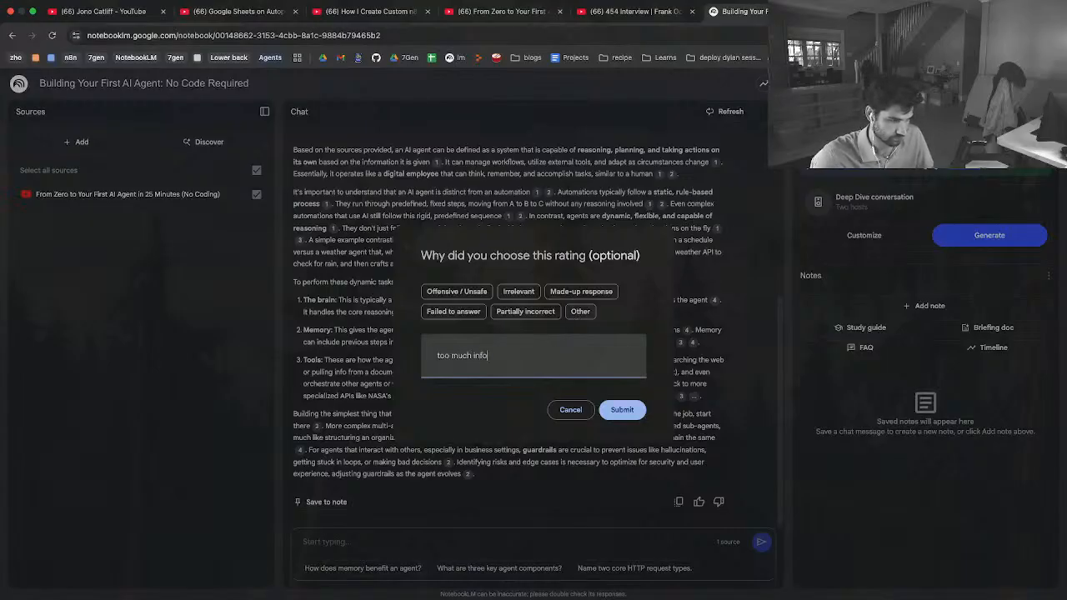
pyautogui.write('. Asked a dis')
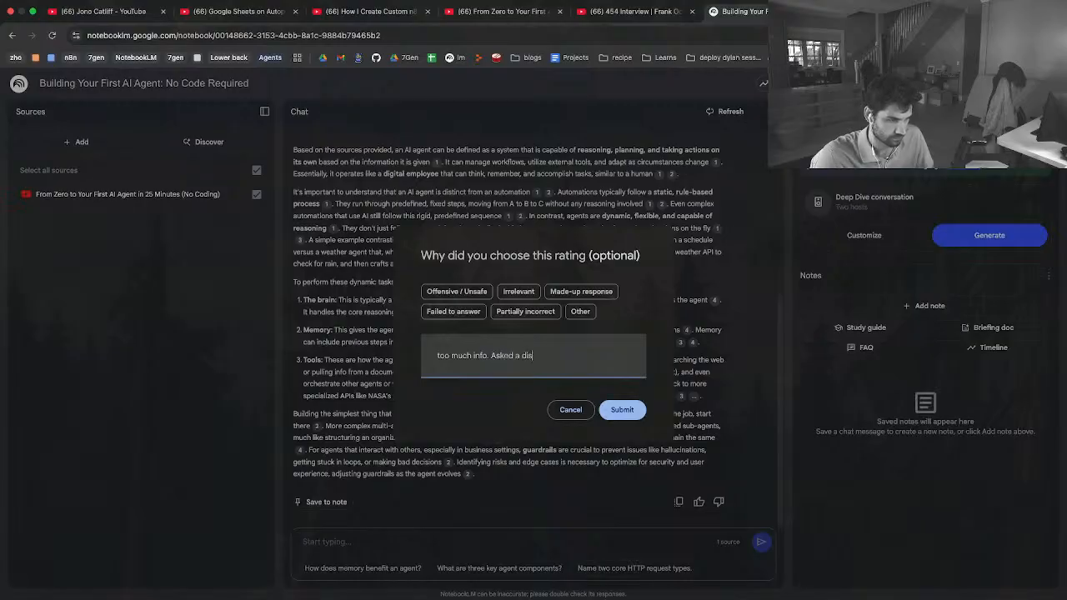
pyautogui.write('crete question, wanted a d')
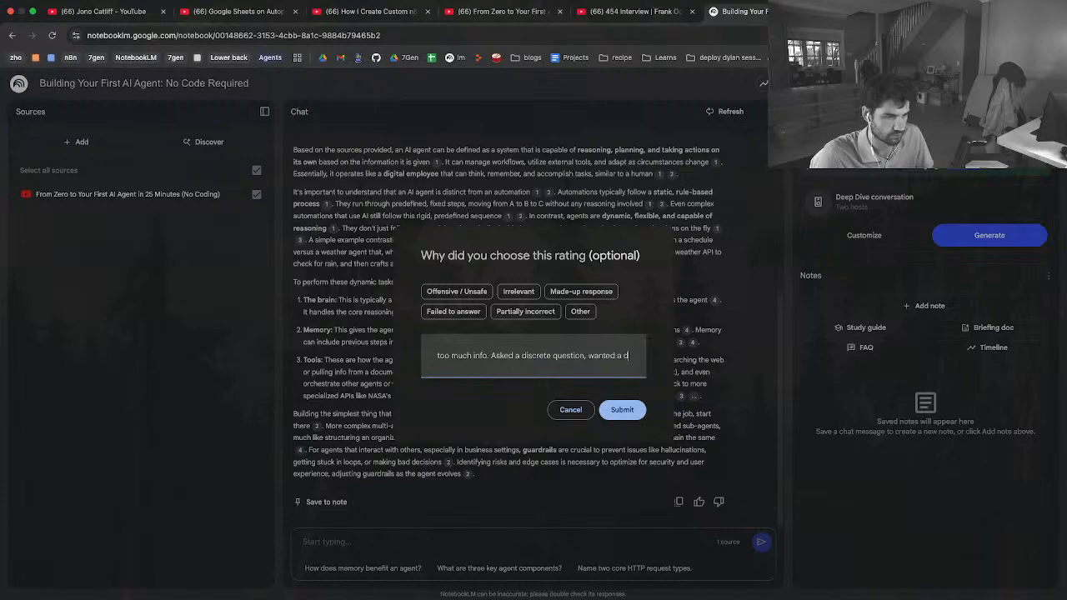
pyautogui.write('iscrete an')
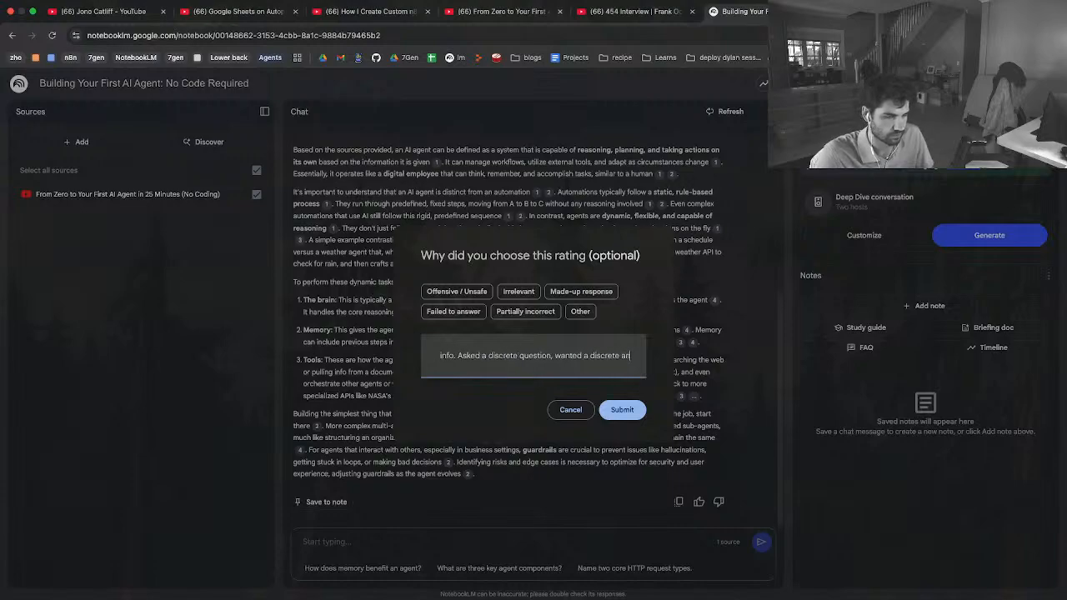
pyautogui.write('swer')
pyautogui.press('Return')
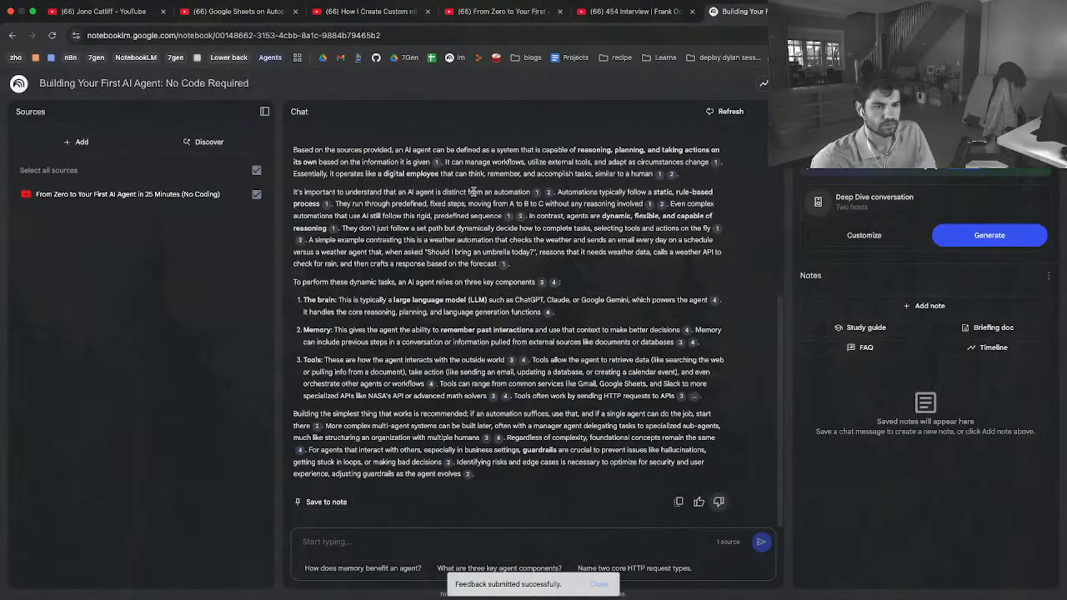
# Generate a study guide from the notebook's source and save the chat answer to a note
pyautogui.click(866, 328)
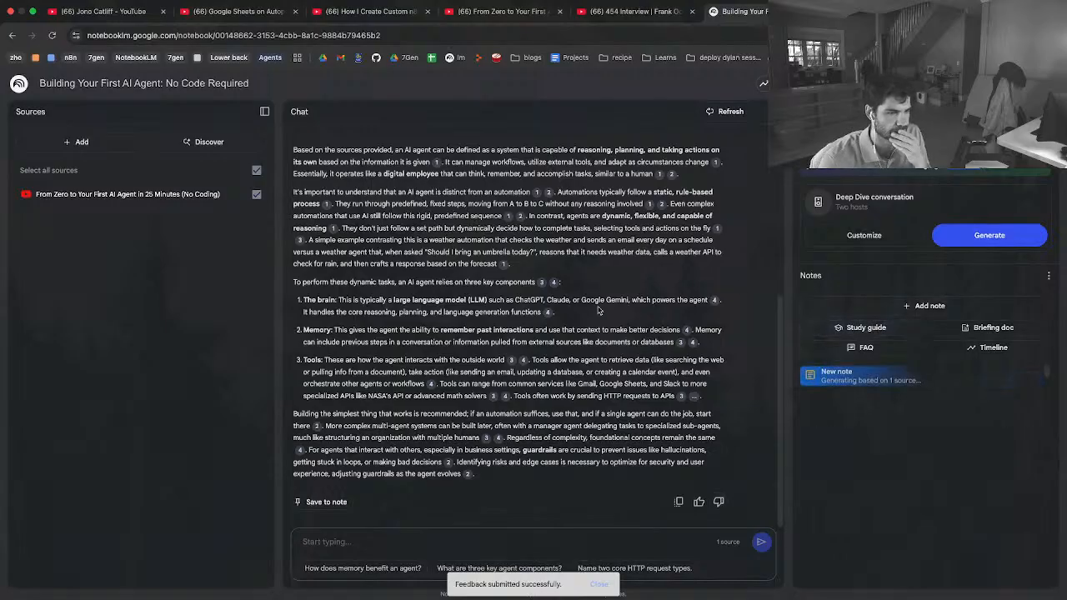
pyautogui.click(327, 503)
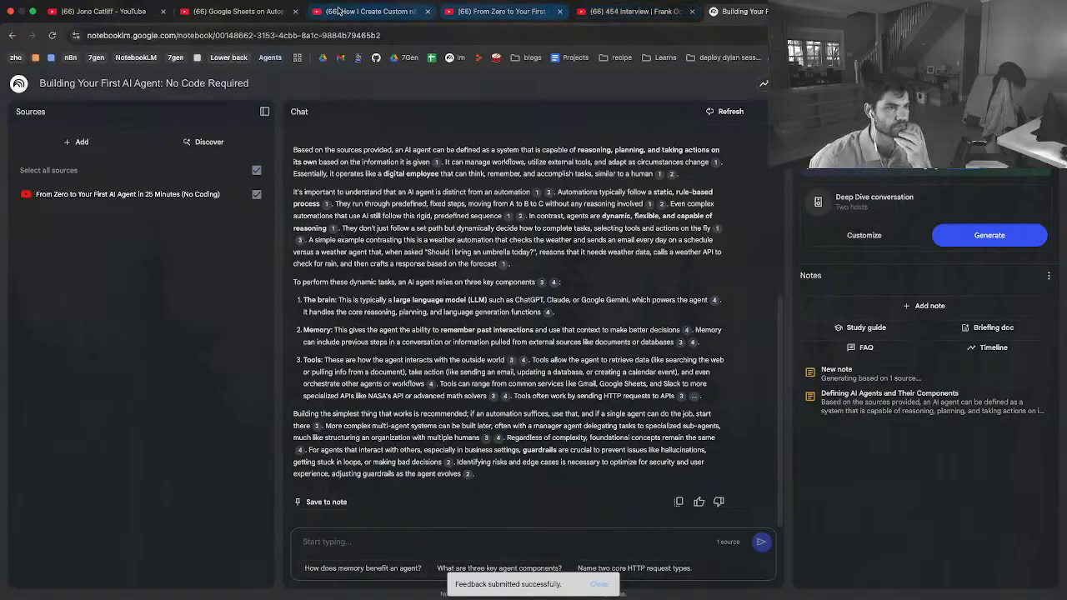
# Move the 454 Interview tab ahead of the Futurepedia video tab and resume the Futurepedia video
pyautogui.moveTo(619, 18); pyautogui.dragTo(446, 18)
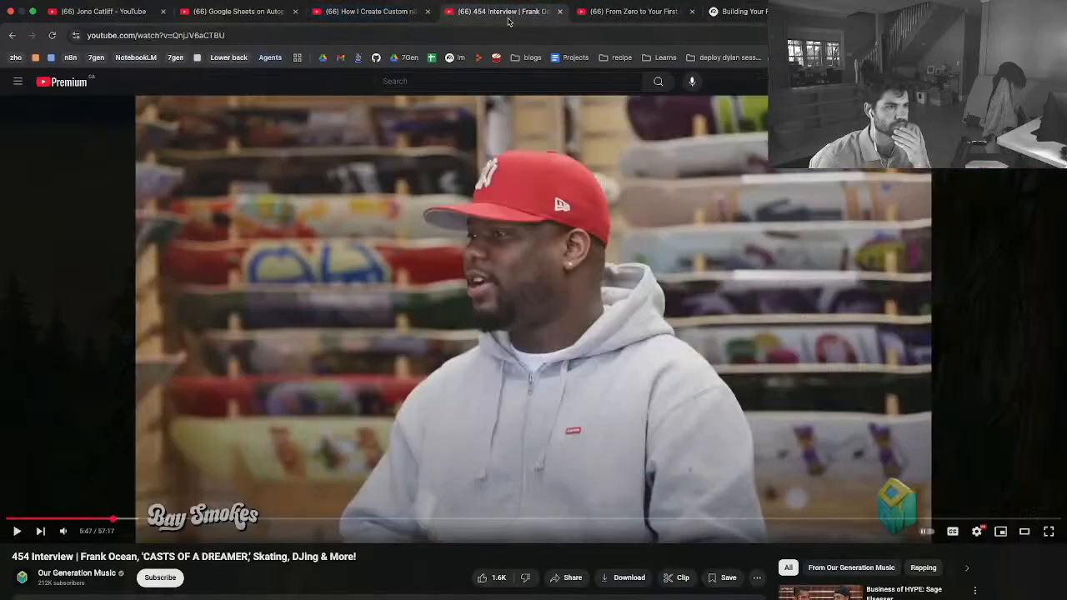
pyautogui.click(615, 17)
pyautogui.press('space')
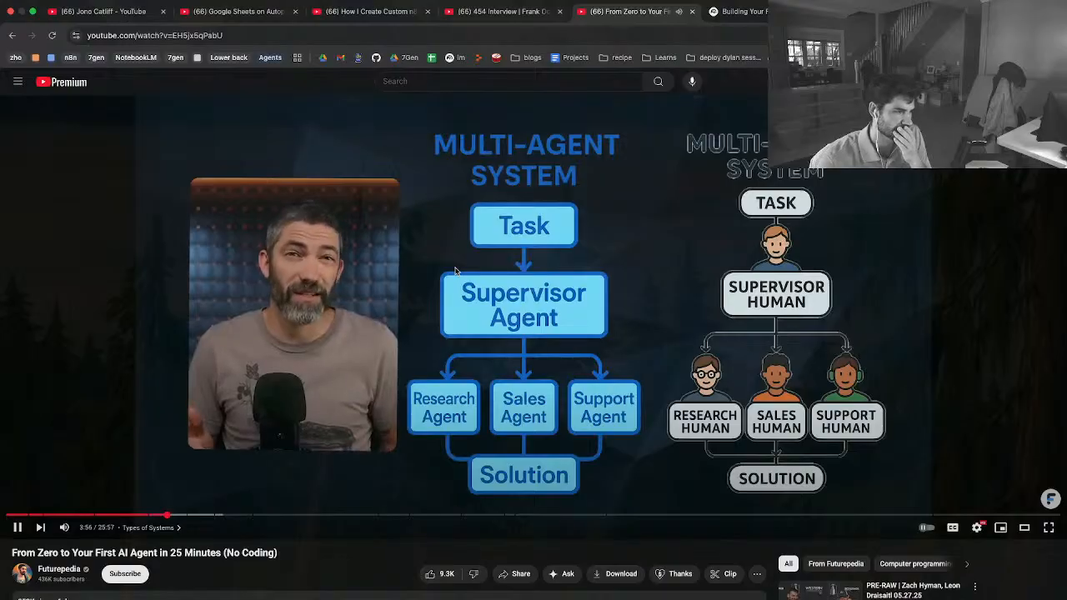
# Expand the Futurepedia video's description and examine its summary and chapter list
pyautogui.scroll(-1, 787, 517)
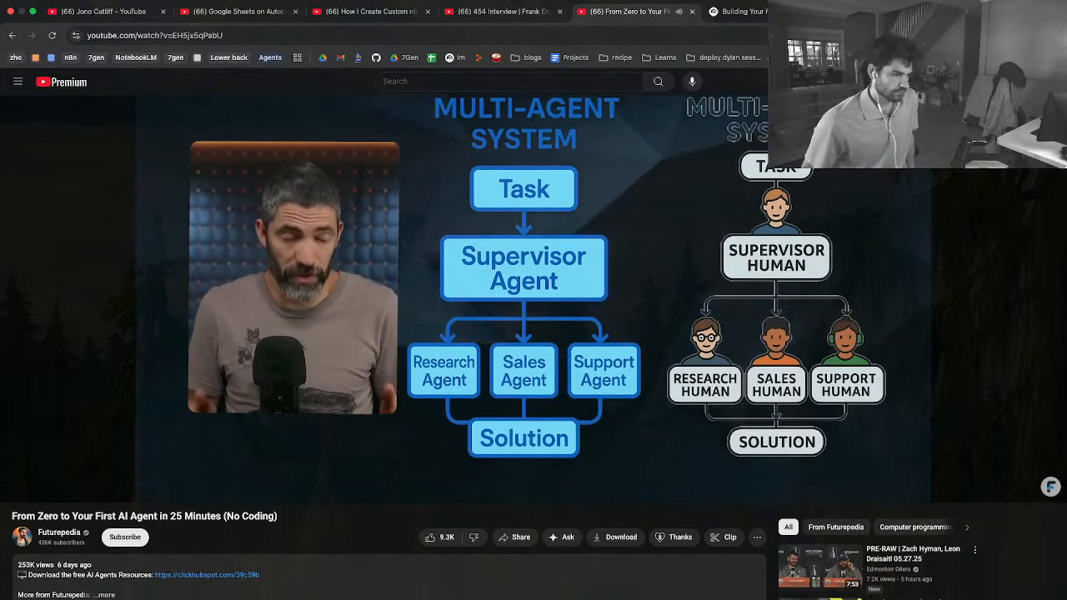
pyautogui.scroll(-2, 786, 505)
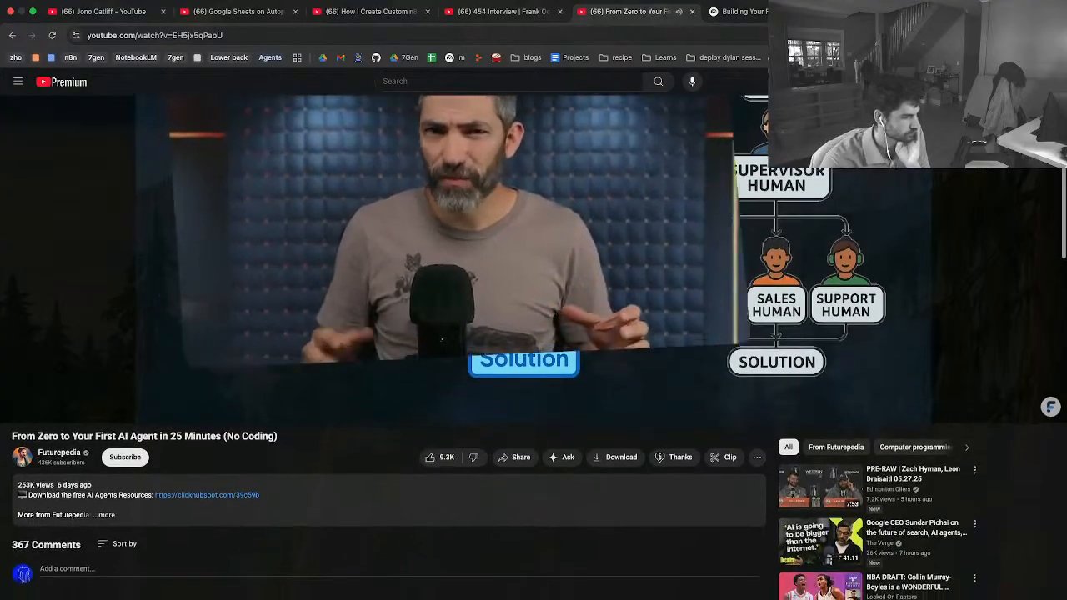
pyautogui.scroll(-4, 108, 514)
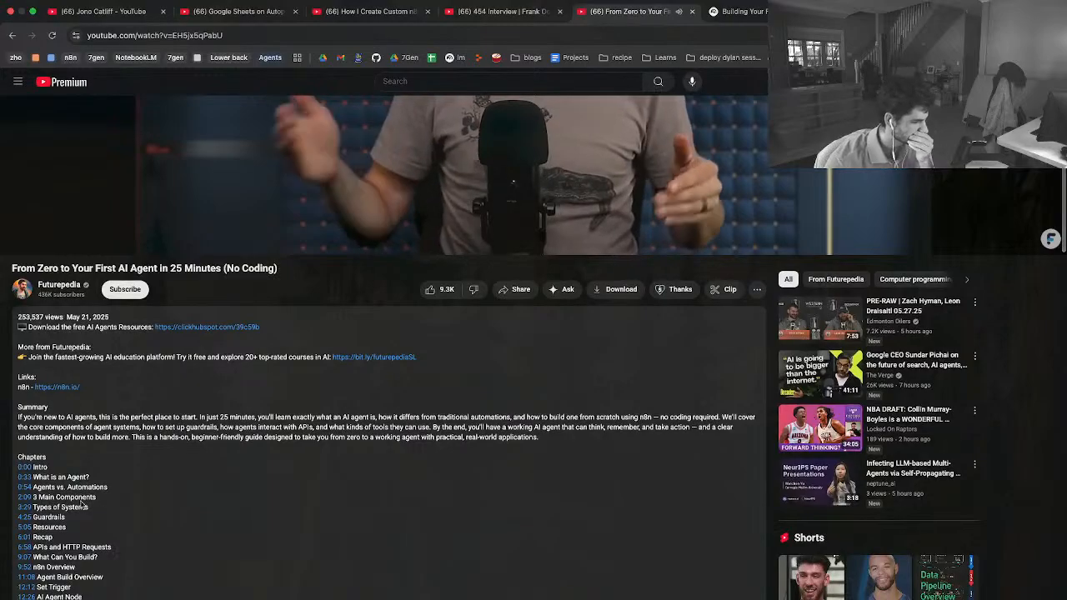
pyautogui.scroll(-2, 108, 515)
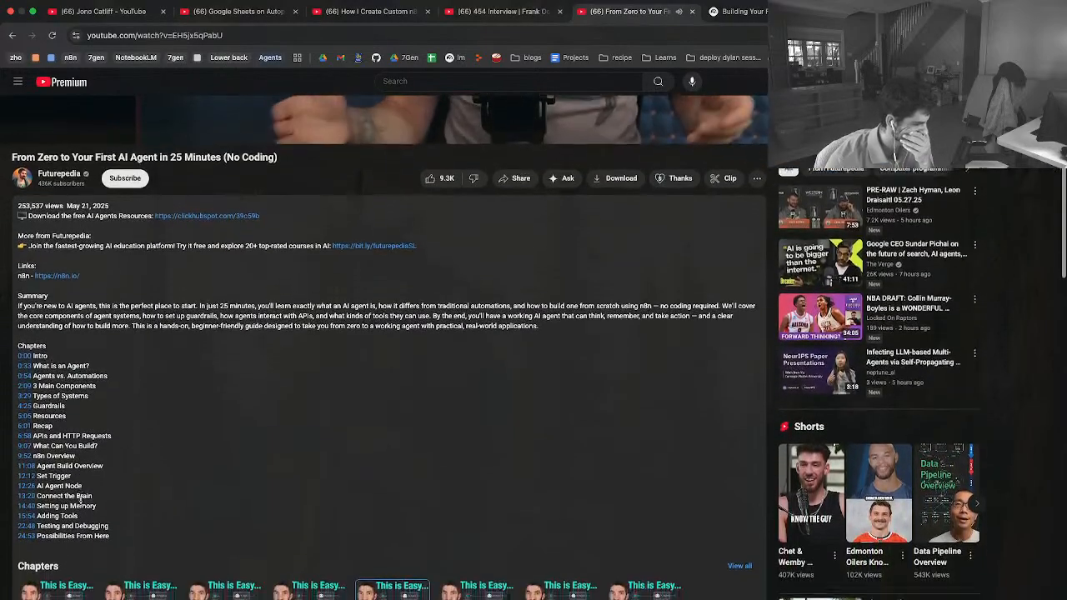
pyautogui.scroll(-2, 92, 484)
pyautogui.scroll(2, 108, 442)
pyautogui.scroll(9, 115, 426)
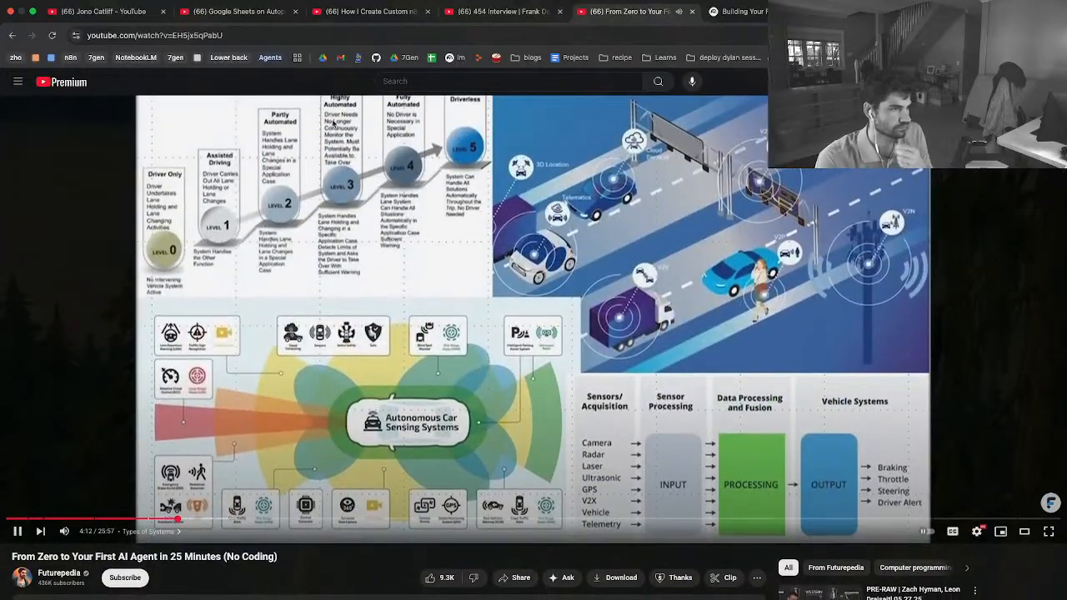
# Open the Resource Links Google Sheets file from a new browser tab
pyautogui.click(302, 38)
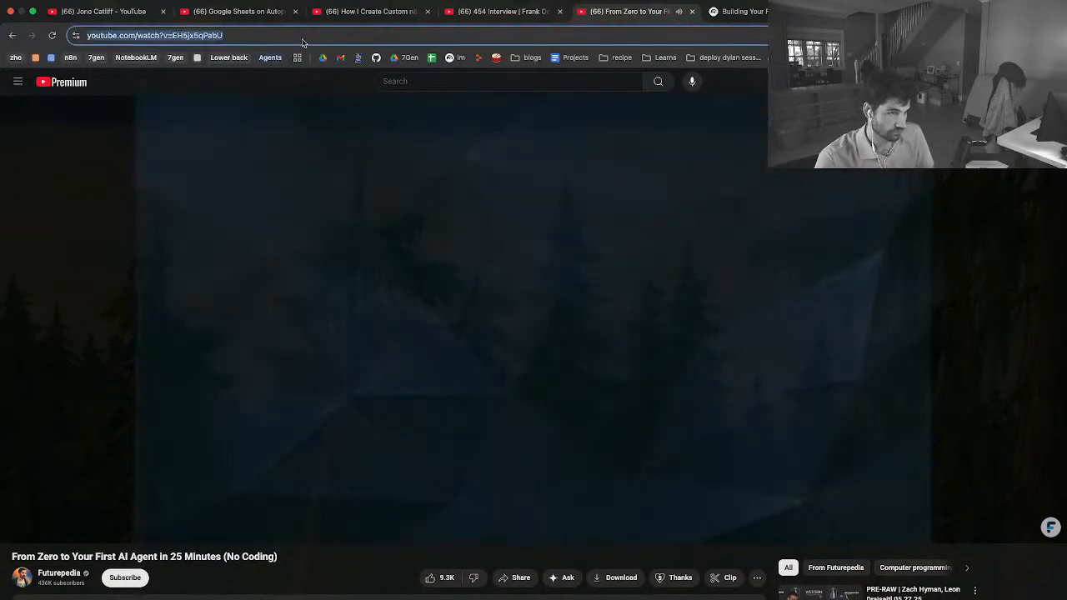
pyautogui.press('super+t')
pyautogui.write('resource')
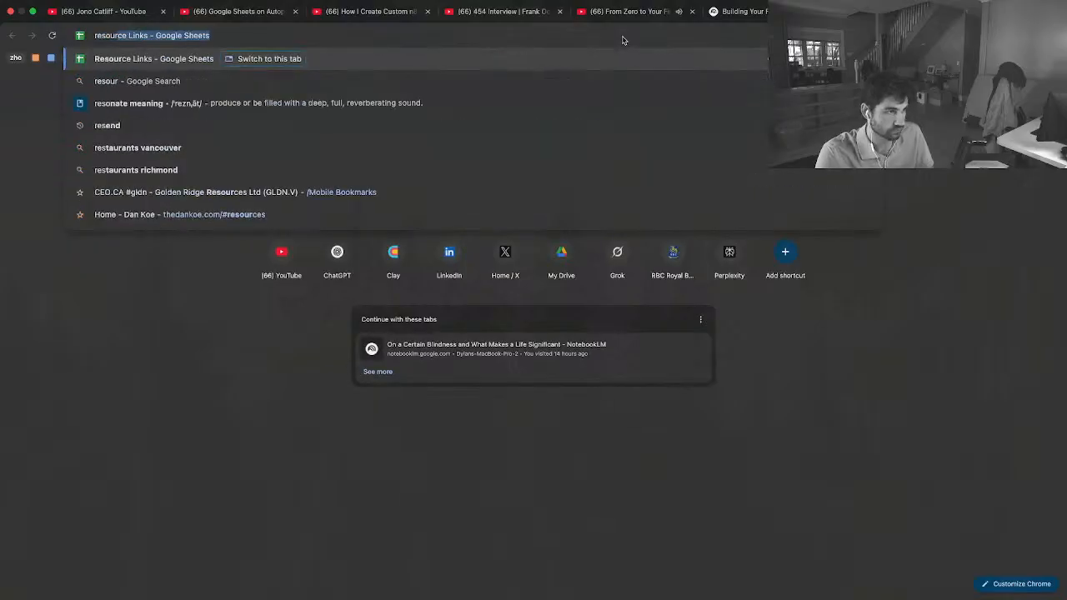
pyautogui.press('Return')
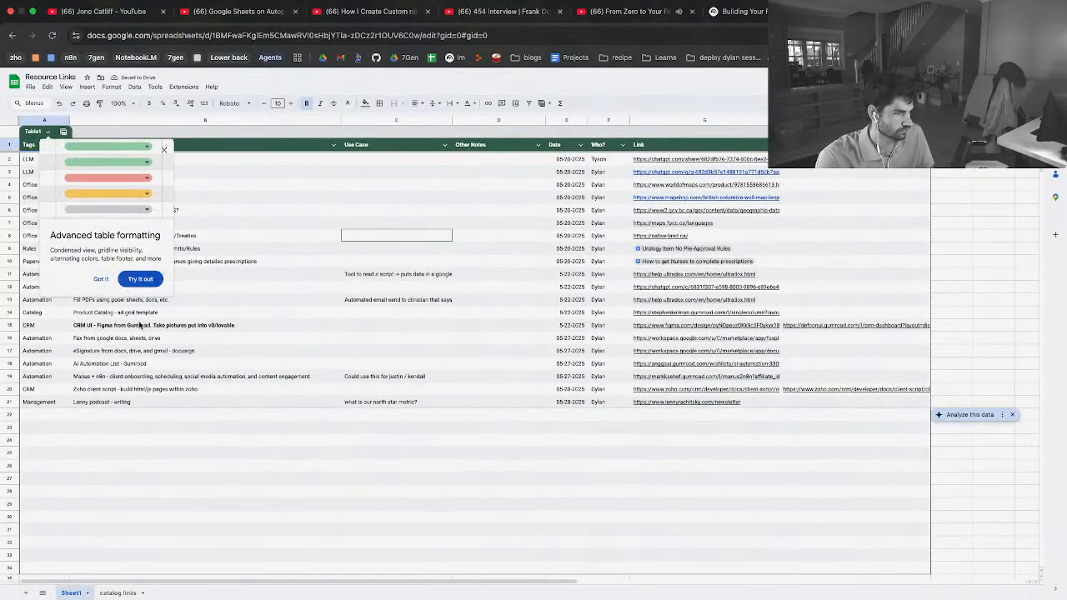
pyautogui.click(268, 339)
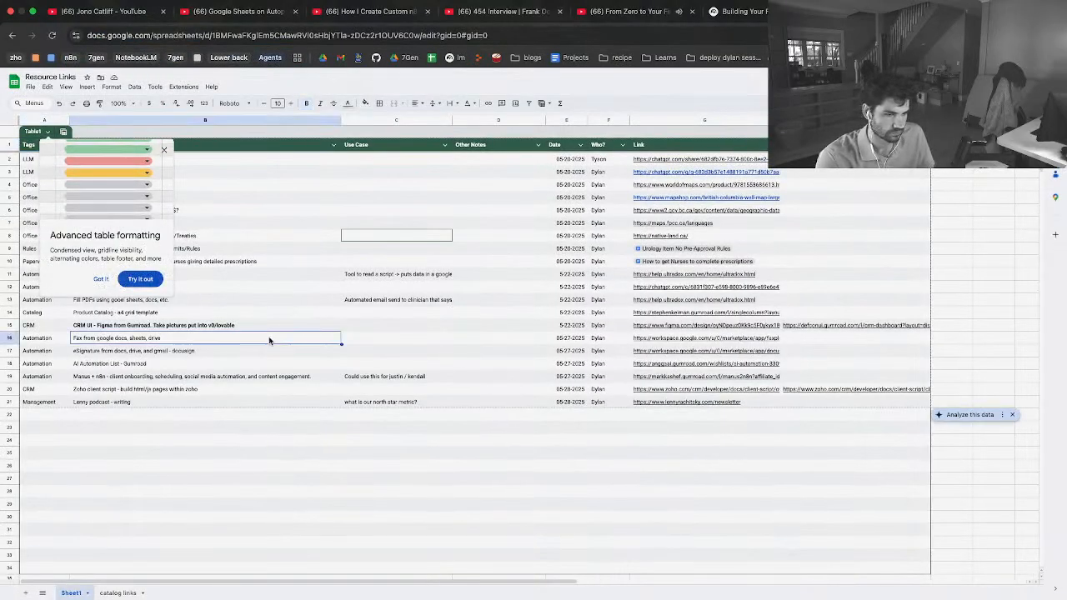
# Start a new entry in row 22 of Sheet1 with the tag "Agent" and the description "Simple Agent" in column B
pyautogui.click(18, 414)
pyautogui.write('A')
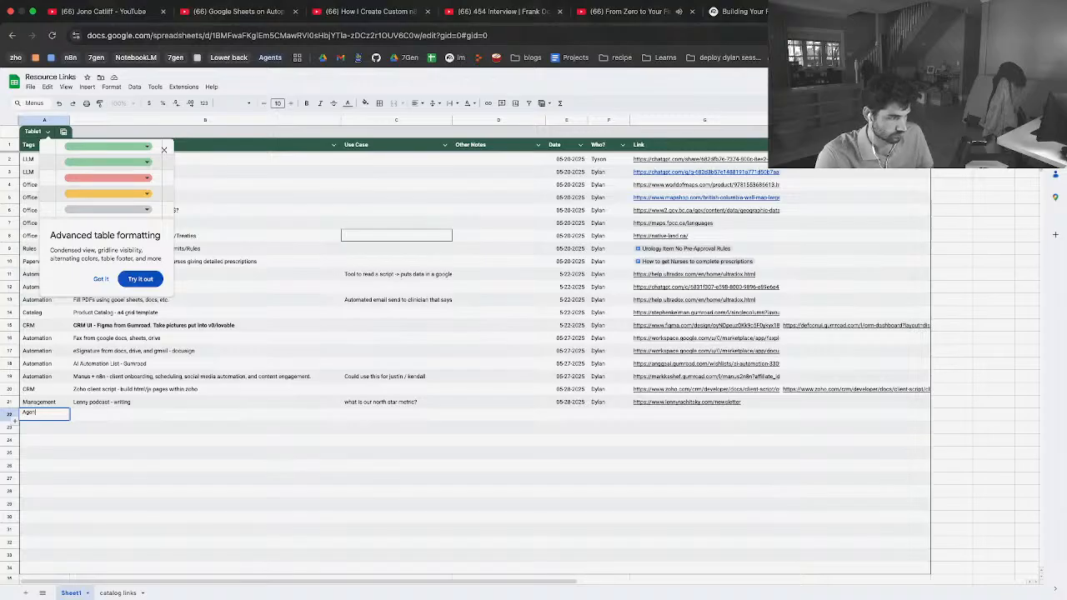
pyautogui.write('gent')
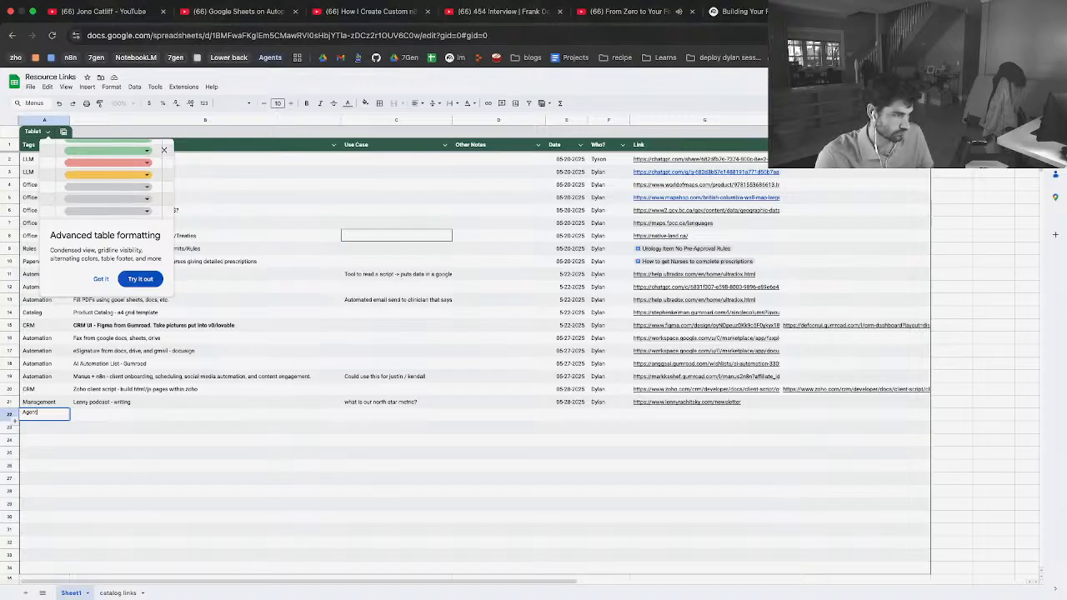
pyautogui.click(102, 415)
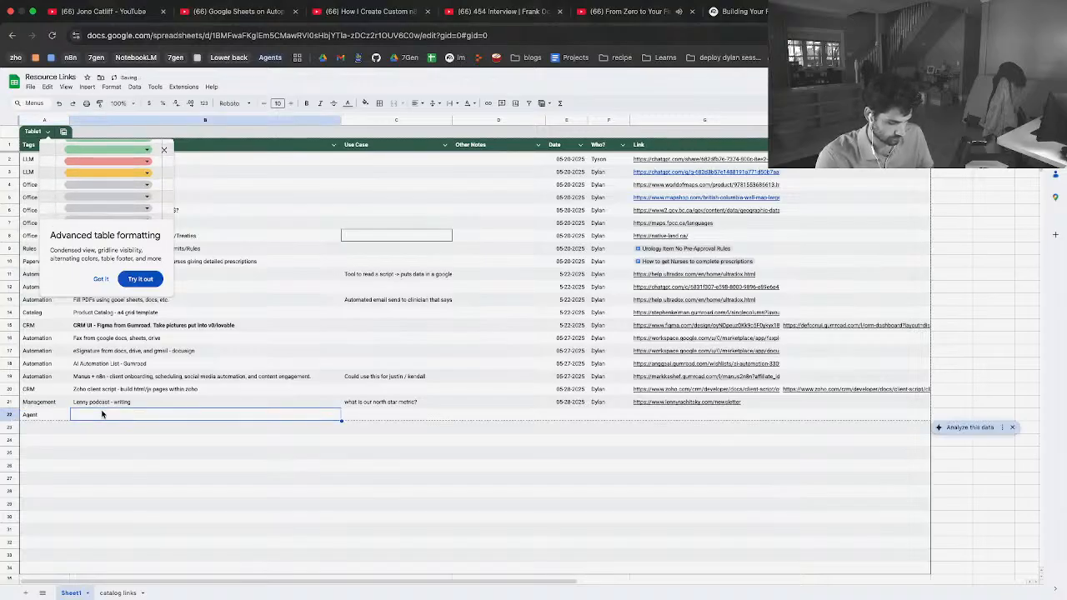
pyautogui.write('Simple Agent')
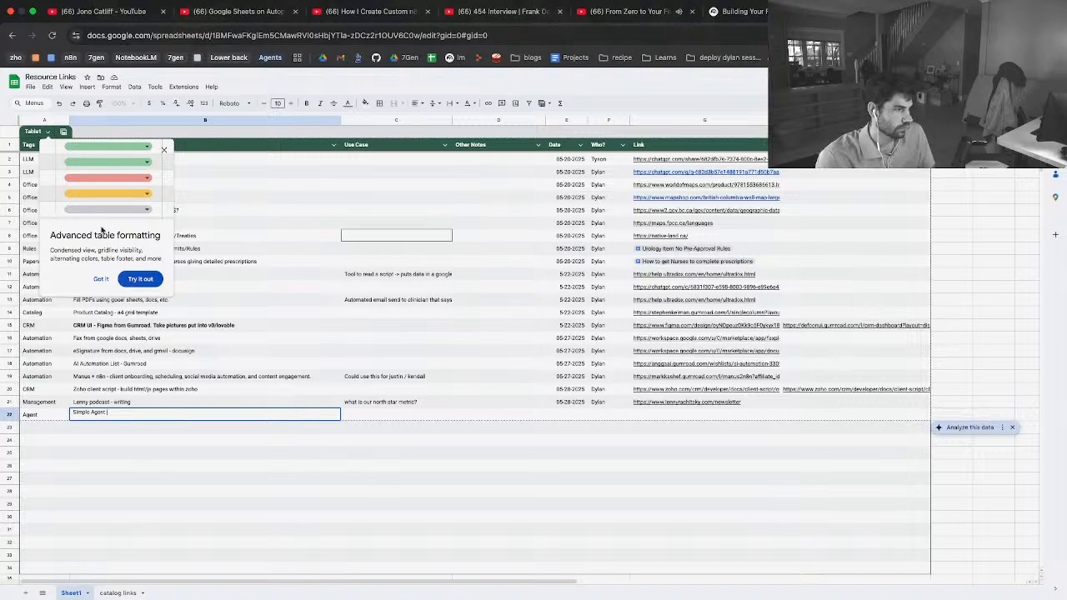
# Return to the Futurepedia video and reload its page
pyautogui.click(648, 14)
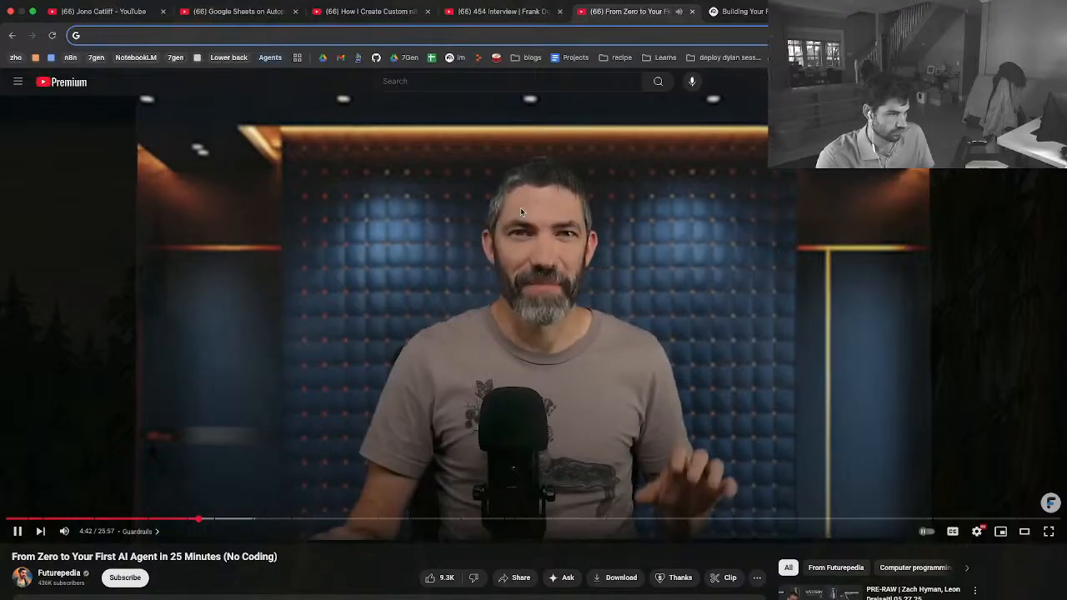
pyautogui.press('super+r')
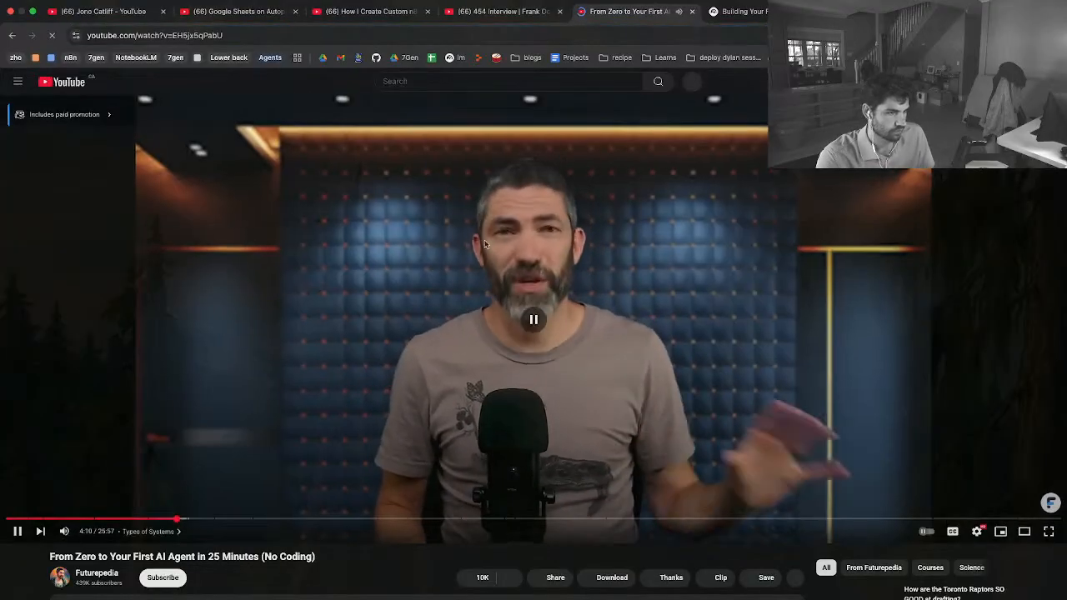
# Return to the Resource Links spreadsheet, open the advanced formatting options of Table1 and accept the current settings
pyautogui.click(901, 12)
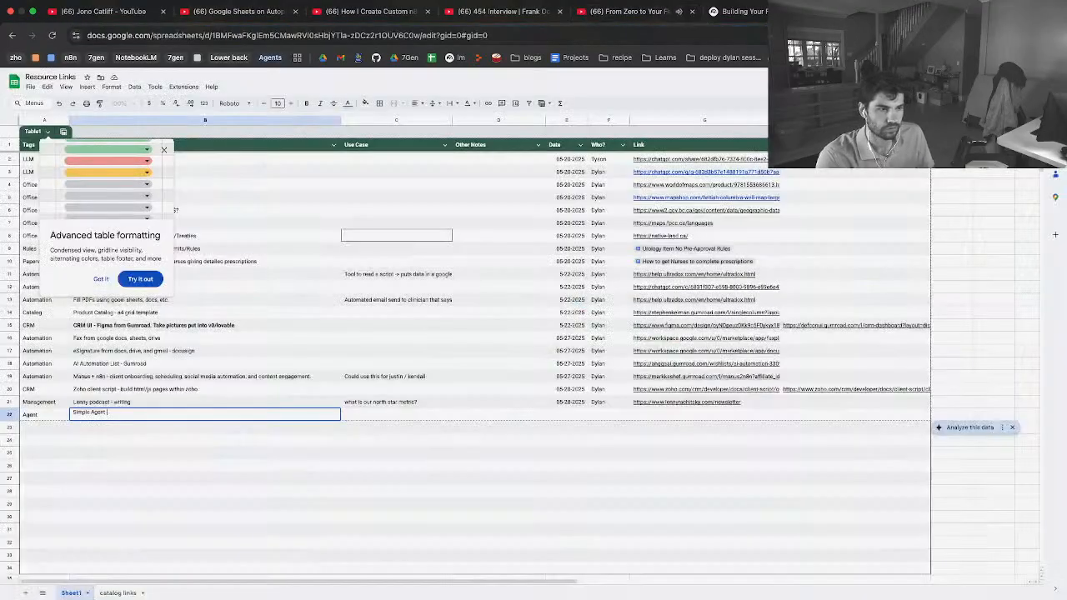
pyautogui.click(131, 280)
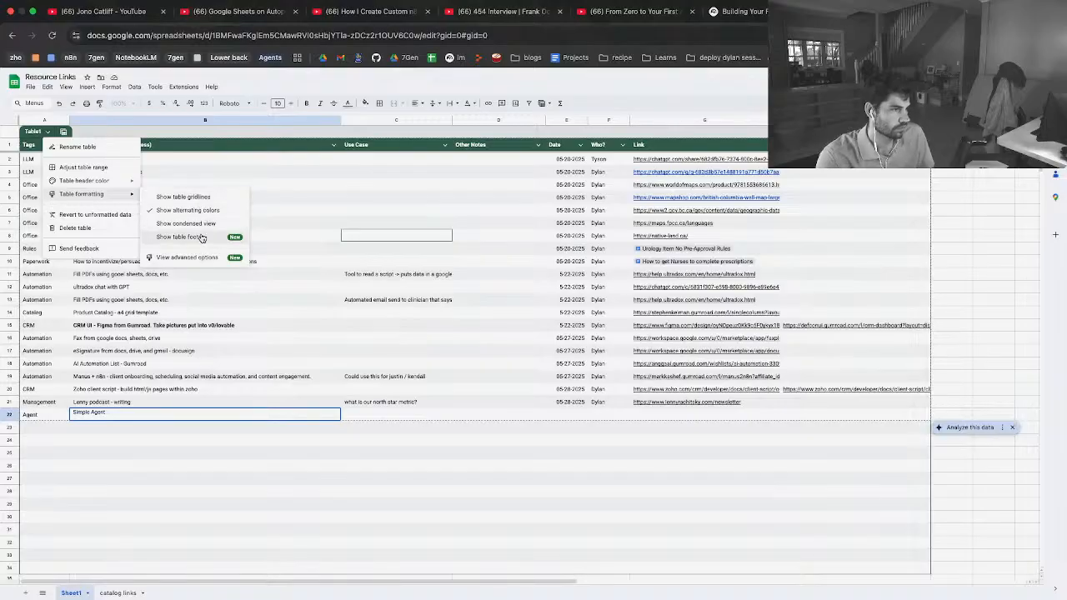
pyautogui.click(209, 257)
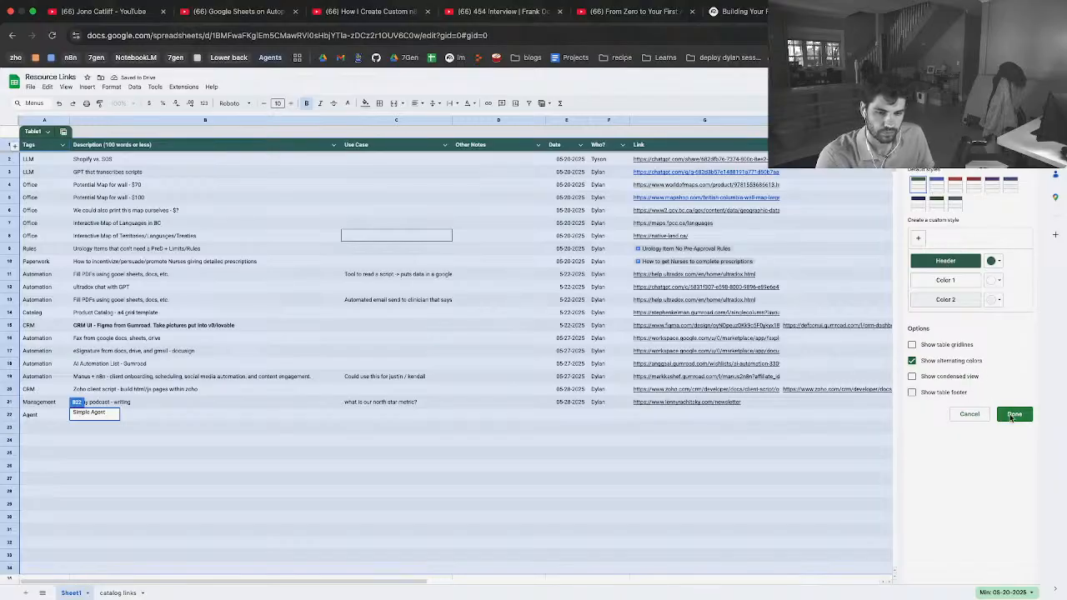
pyautogui.click(1014, 417)
pyautogui.click(433, 451)
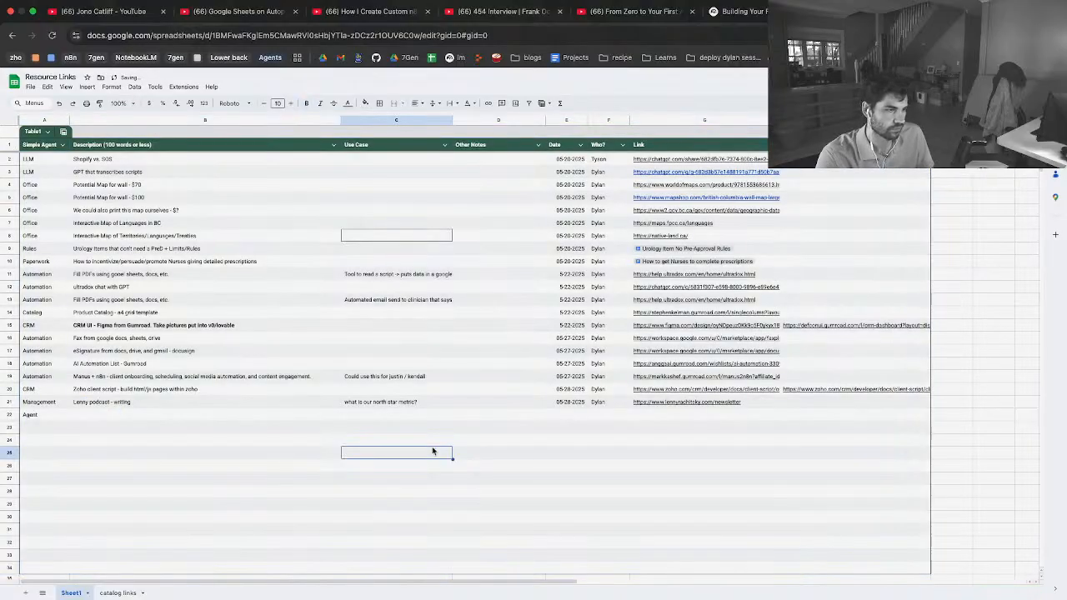
# Enter the description "Building a simple agent from zero to finish" in cell B22 of the Agent row
pyautogui.click(123, 416)
pyautogui.write('Bu')
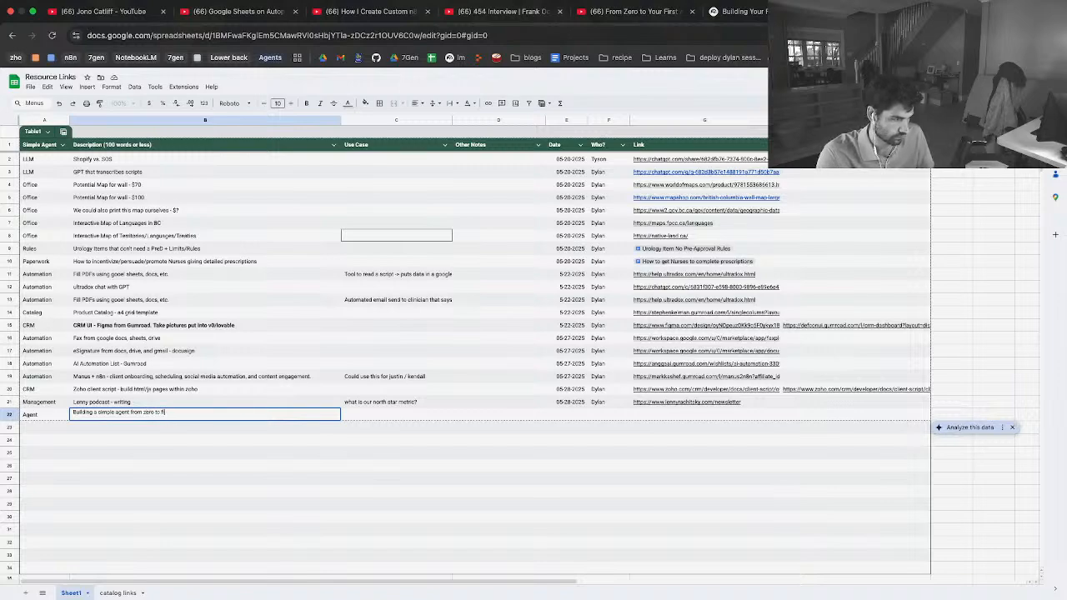
pyautogui.click(354, 416)
# Date the row 22 entry 05-28-2025 and enter the contributor's first name in its Who? column
pyautogui.click(577, 416)
pyautogui.write('05')
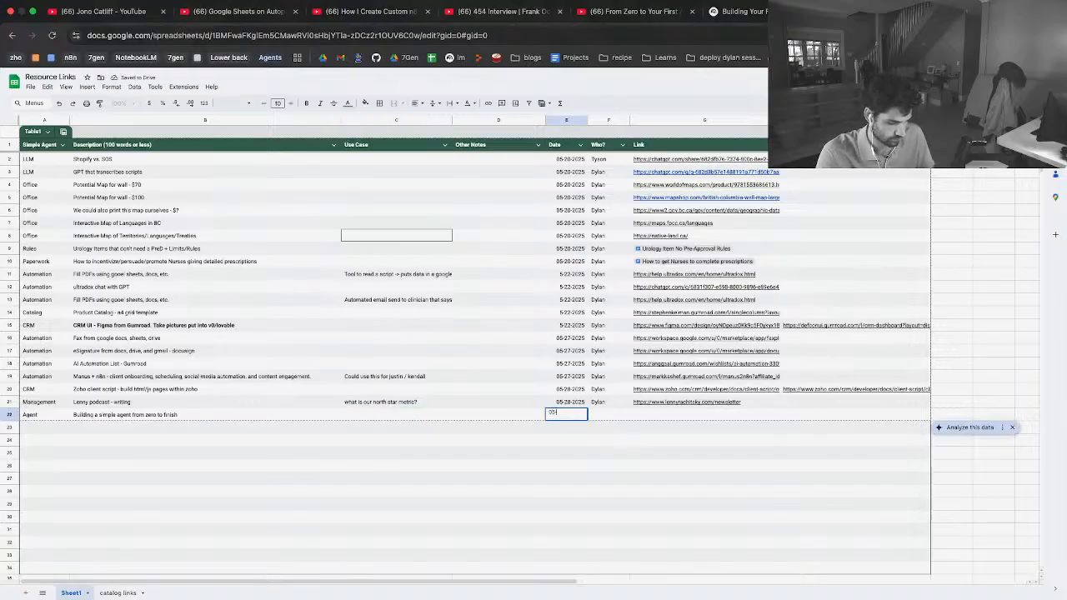
pyautogui.write('-28')
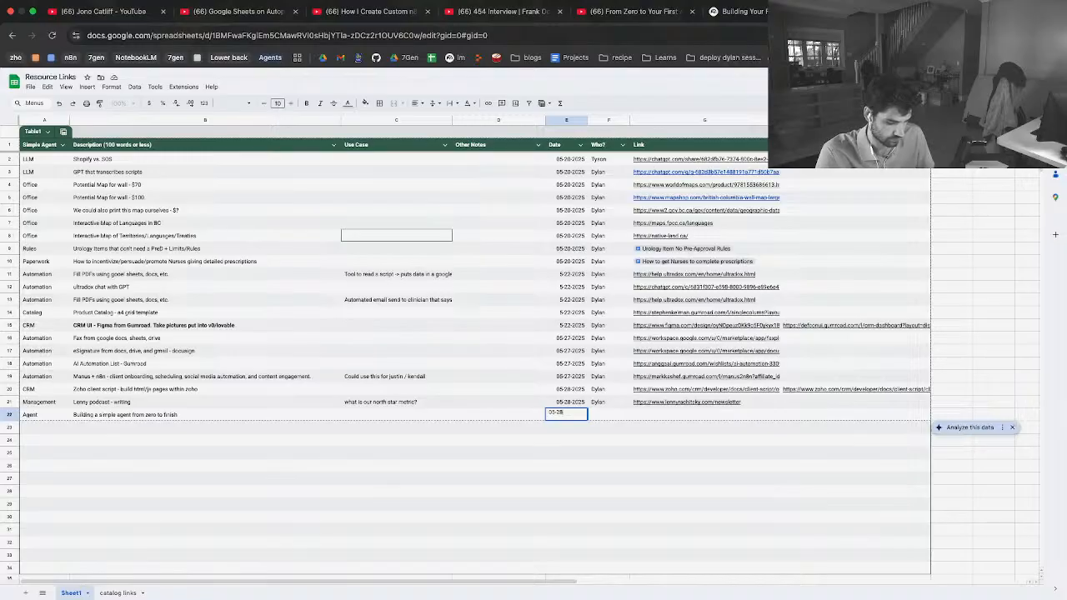
pyautogui.write('-2025')
pyautogui.press('Tab')
pyautogui.write('D')
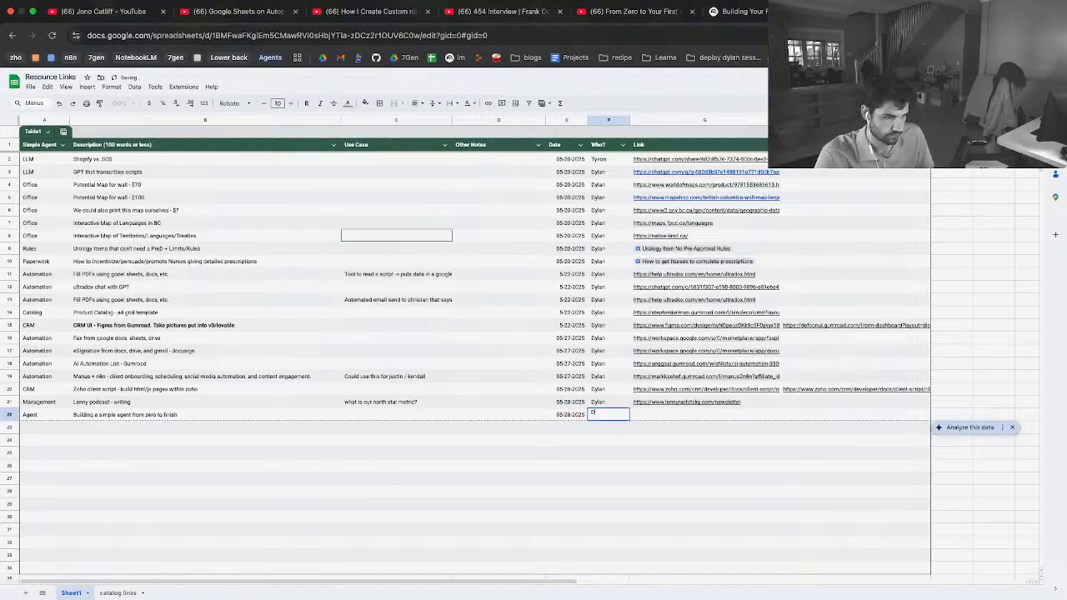
pyautogui.write('ylan')
# Paste the Futurepedia video's URL into the Link column of row 22 and turn it into a titled link chip
pyautogui.press('Tab')
pyautogui.hotkey('ctrl', 'v')
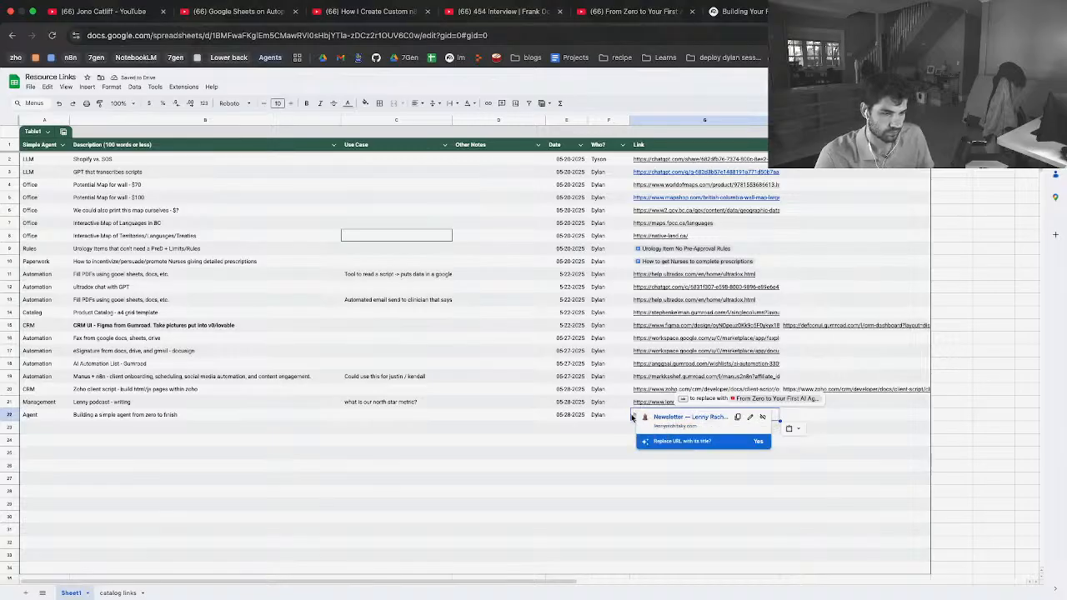
pyautogui.click(737, 536)
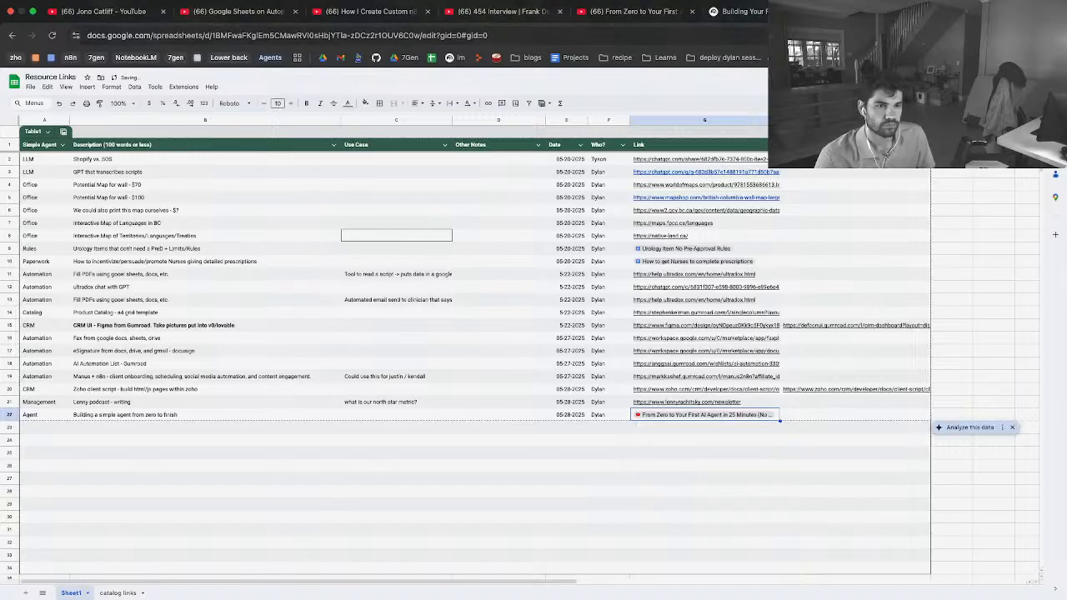
# Copy the NotebookLM notebook's URL and paste it into cell H22, beside the video link
pyautogui.click(738, 11)
pyautogui.click(549, 37)
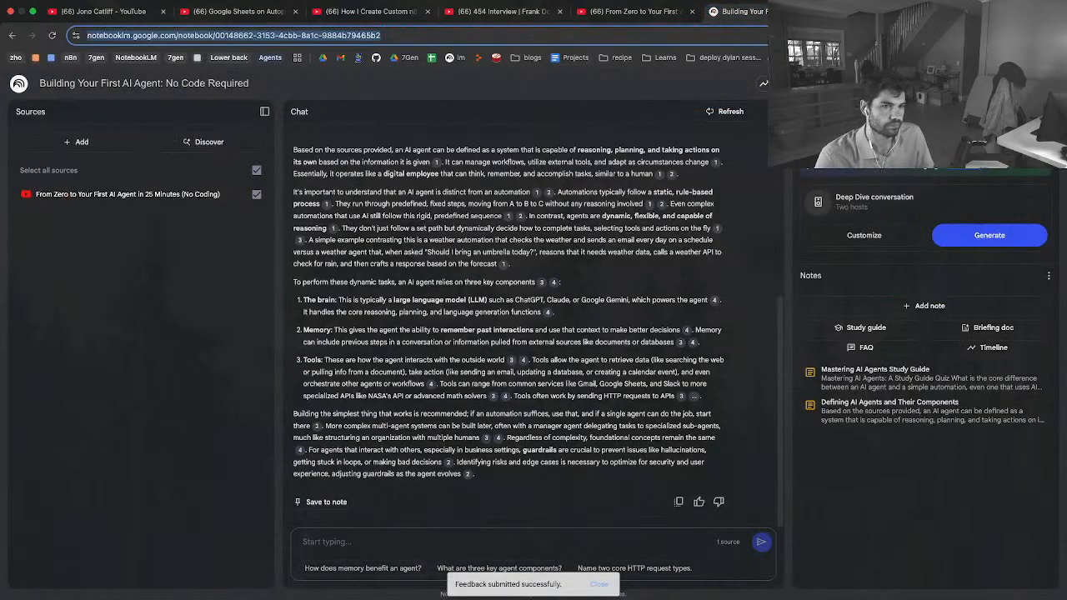
pyautogui.hotkey('ctrl', 'Tab')
pyautogui.click(817, 420)
pyautogui.hotkey('ctrl', 'v')
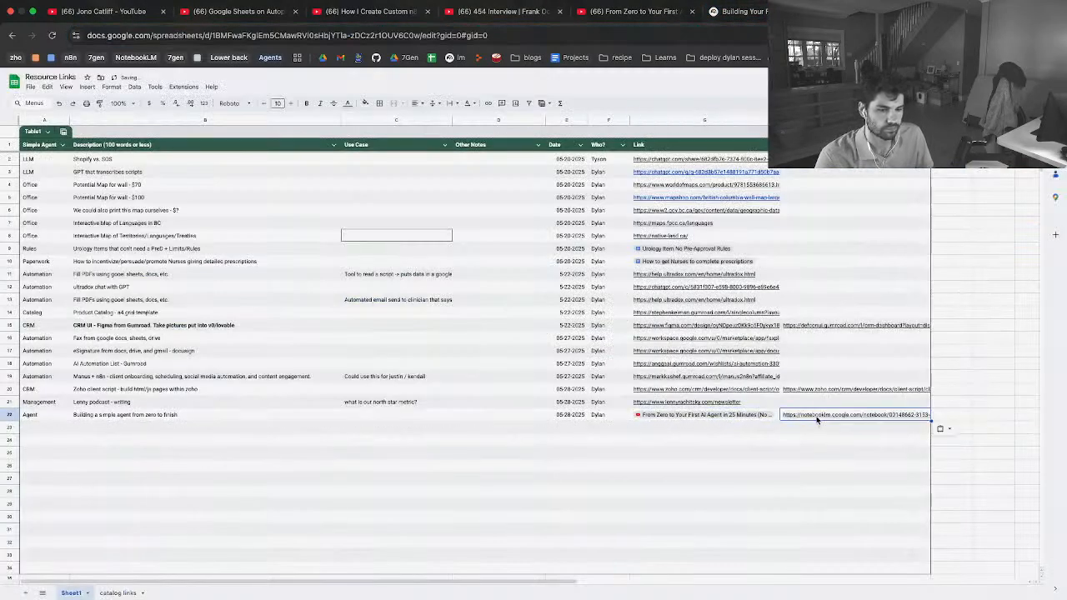
# Share the NotebookLM notebook with "Anyone with a link", leaving viewers with full notebook access, and save the sharing settings
pyautogui.click(746, 12)
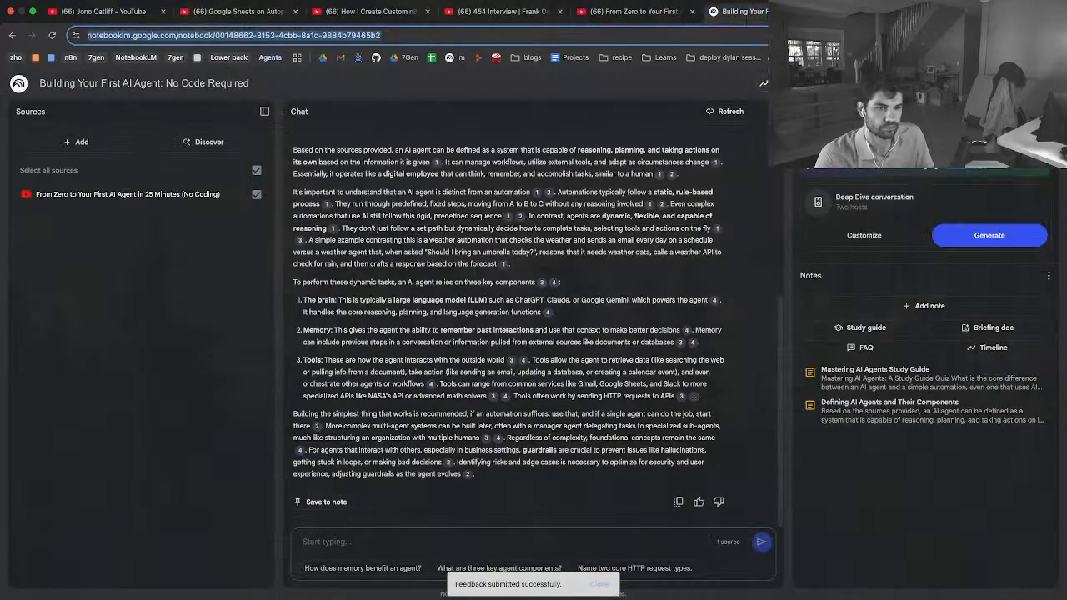
pyautogui.click(846, 84)
pyautogui.click(499, 201)
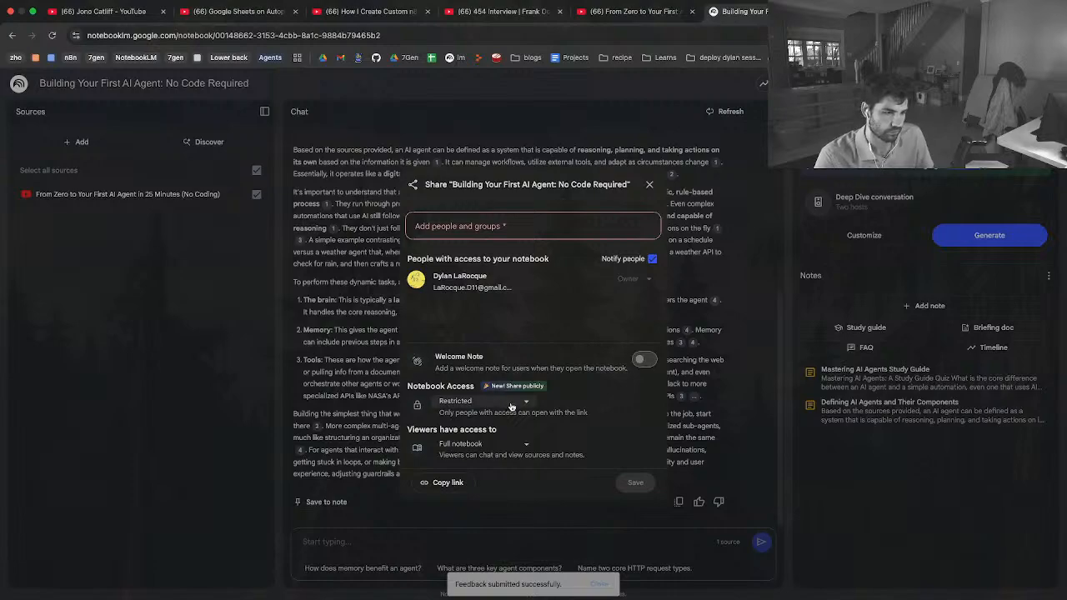
pyautogui.click(502, 443)
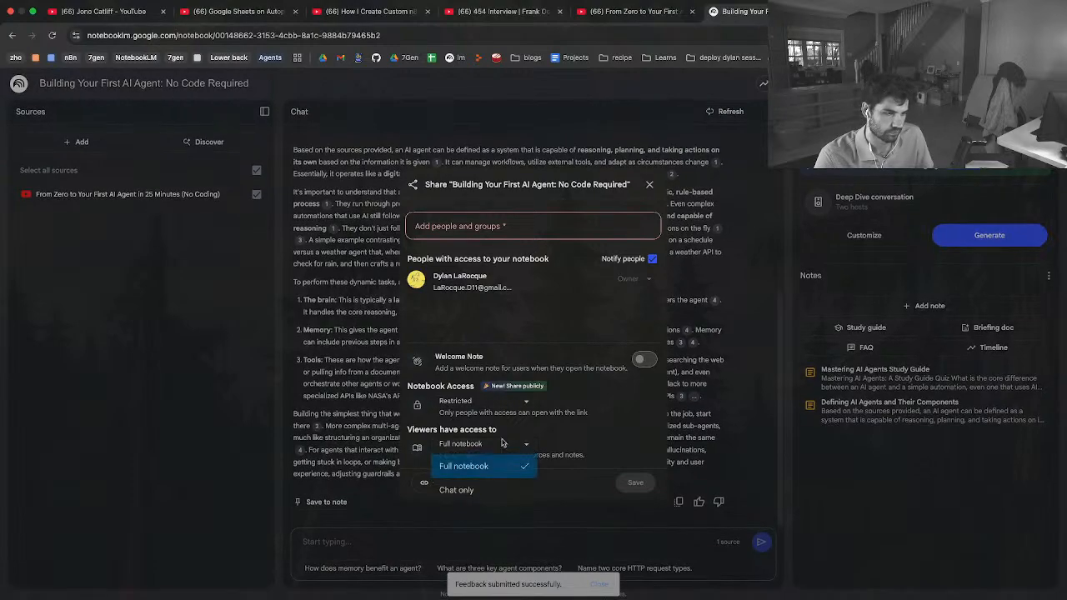
pyautogui.click(502, 443)
pyautogui.click(477, 403)
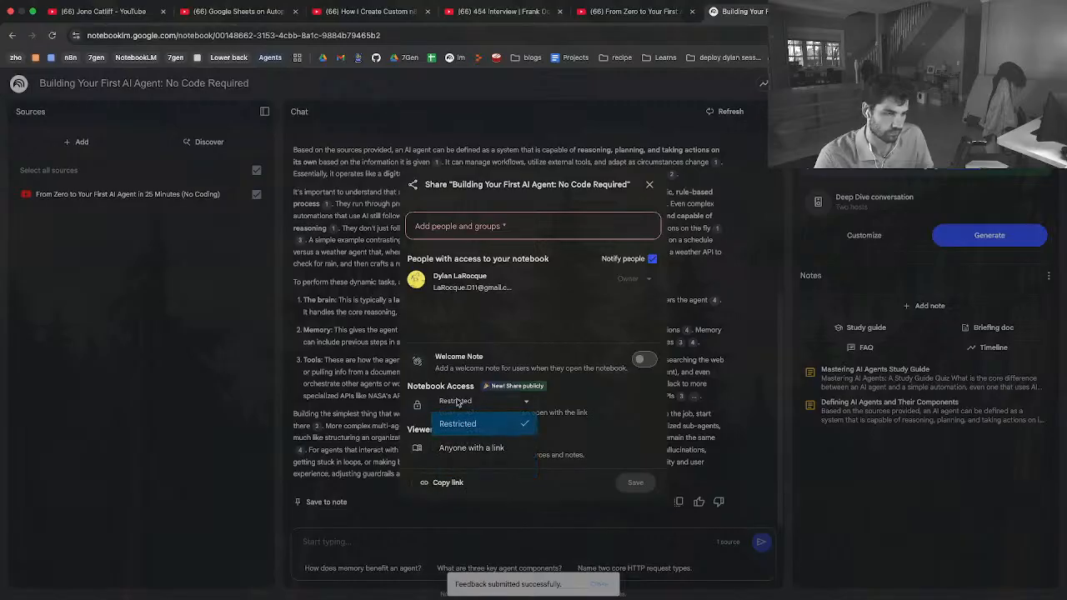
pyautogui.click(475, 449)
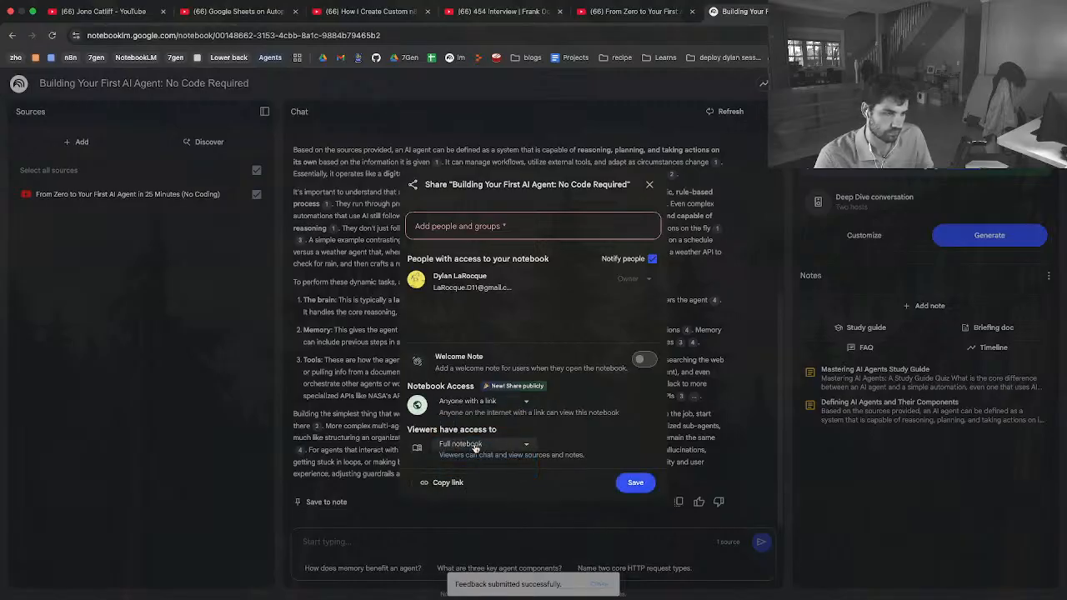
pyautogui.click(625, 488)
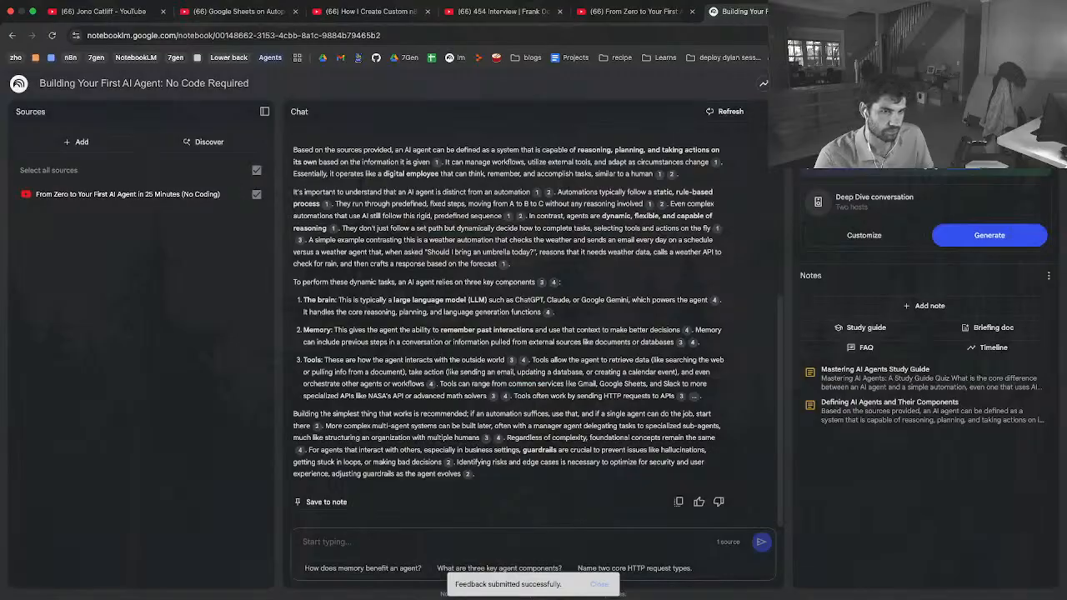
# Return to the Resource Links sheet, open the notebook link in H22 for editing and copy its URL
pyautogui.hotkey('ctrl', 'Tab')
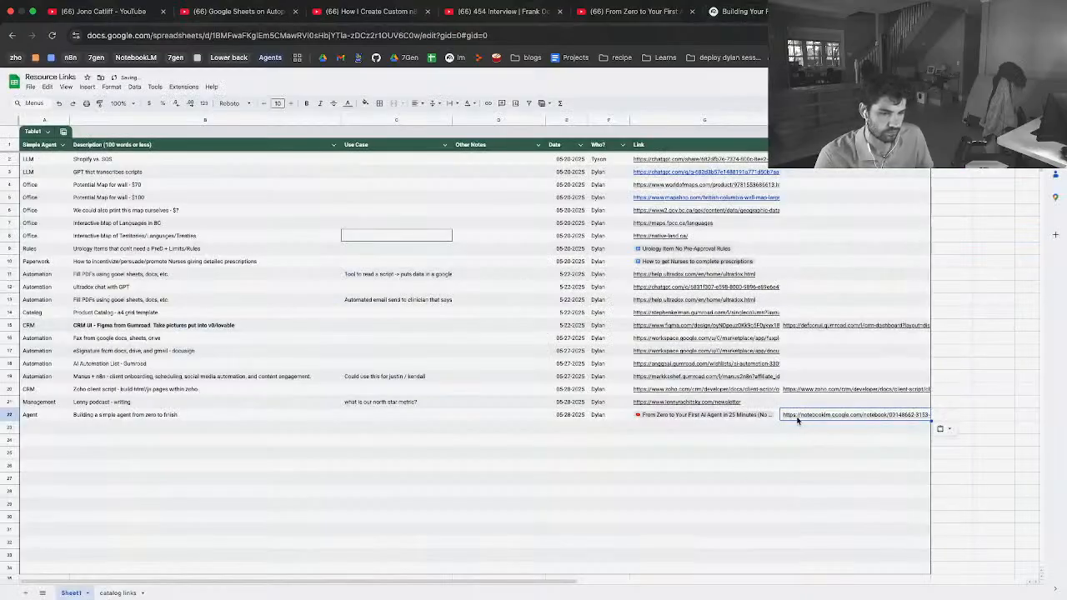
pyautogui.doubleClick(797, 415)
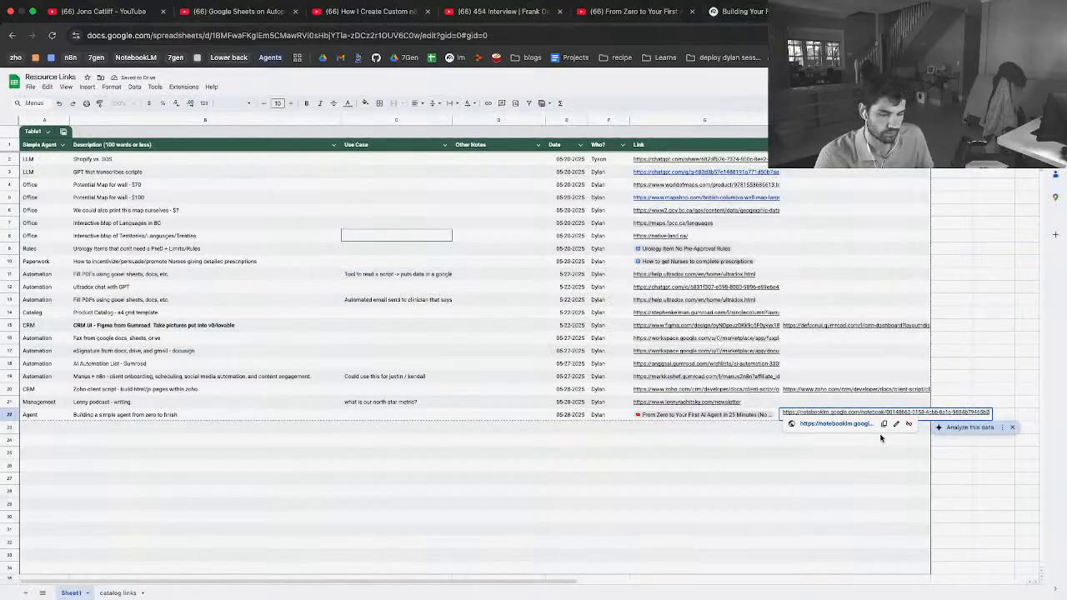
pyautogui.click(859, 465)
pyautogui.click(847, 413)
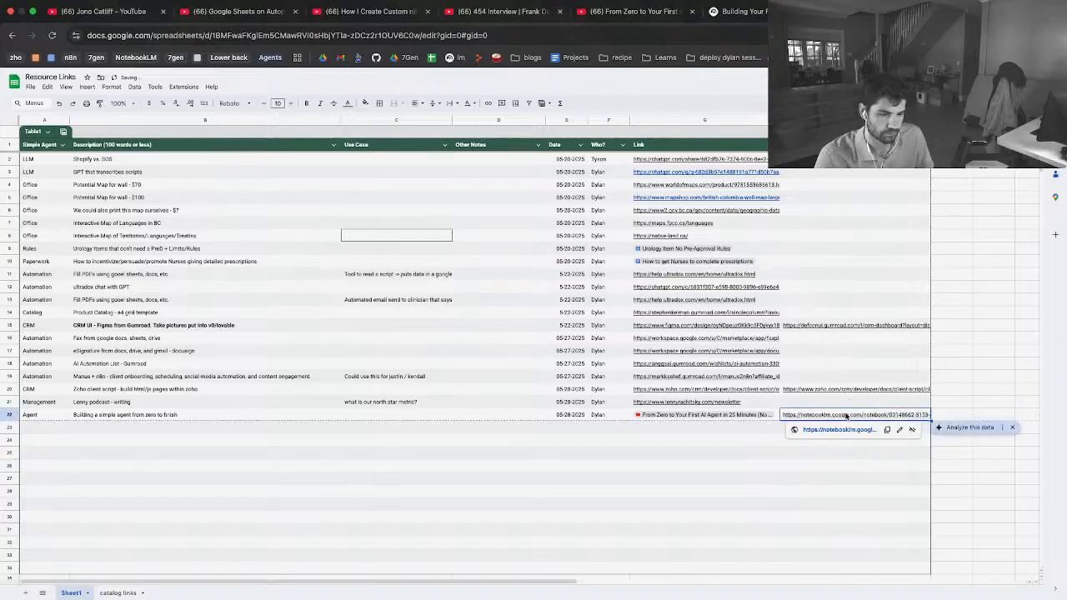
pyautogui.click(899, 430)
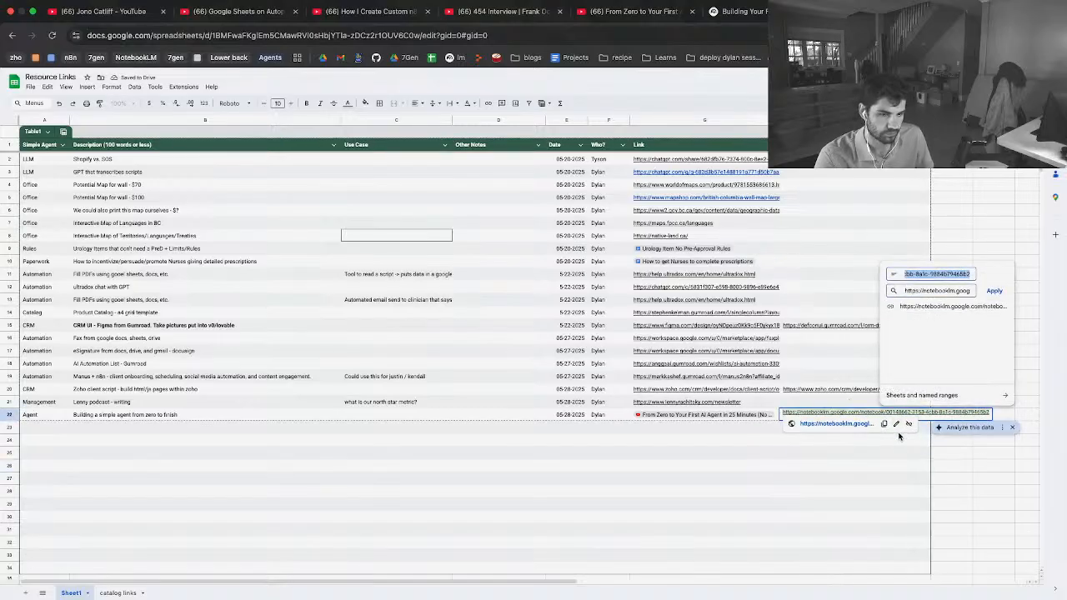
pyautogui.click(886, 427)
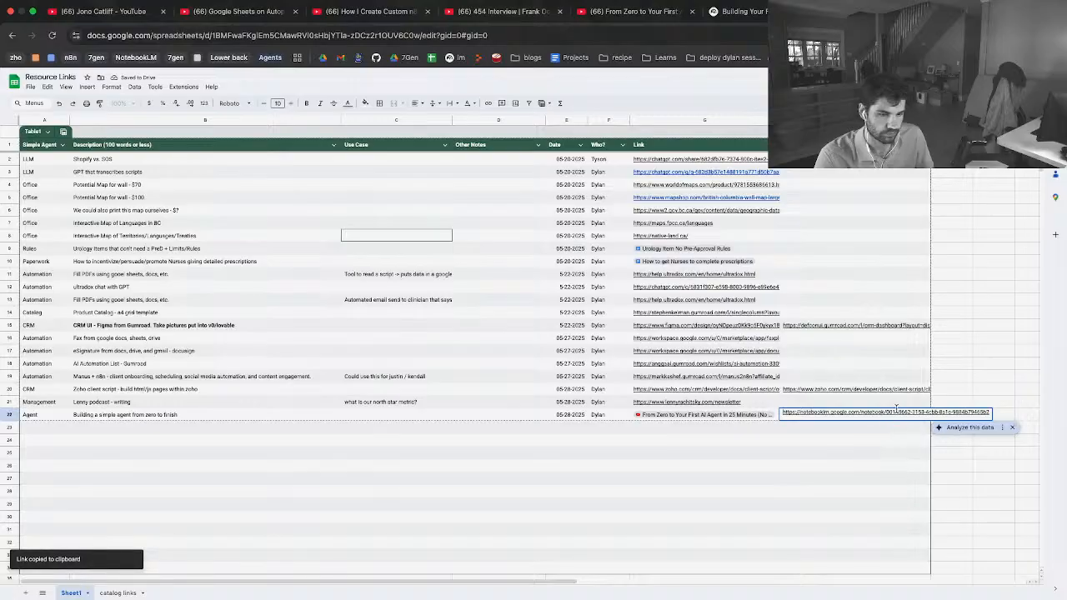
pyautogui.moveTo(897, 409)
pyautogui.click(791, 455)
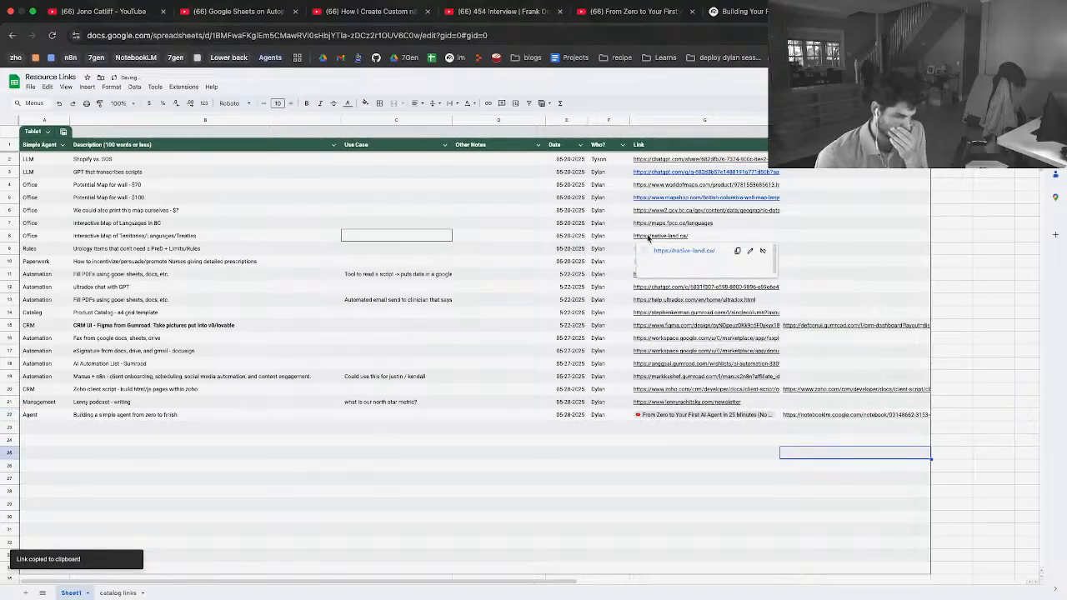
# Replace the newsletter URL in the Link column of row 21 with its page title
pyautogui.click(699, 402)
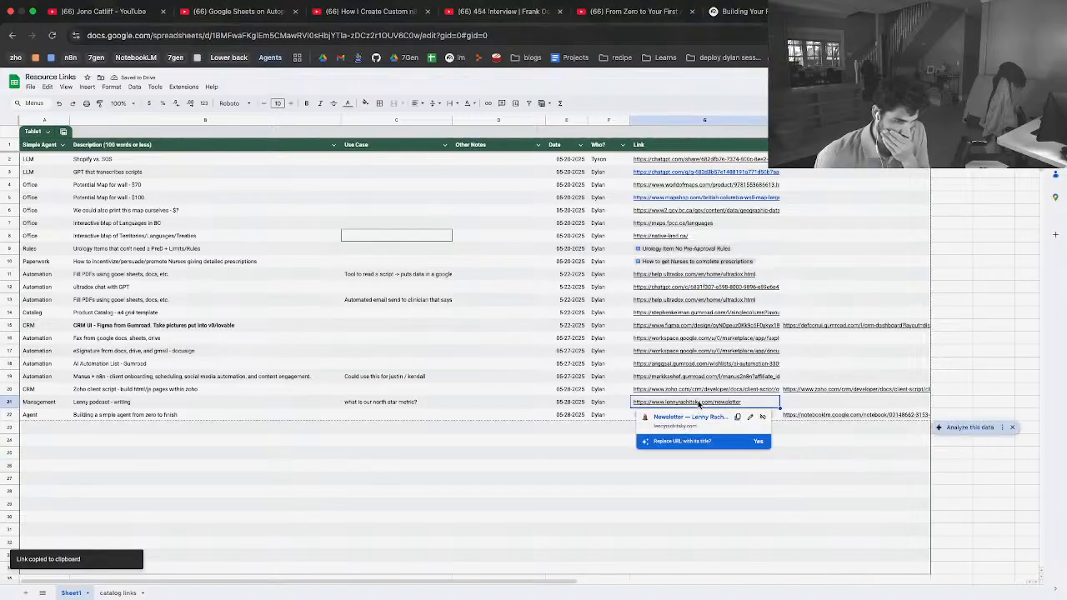
pyautogui.click(757, 442)
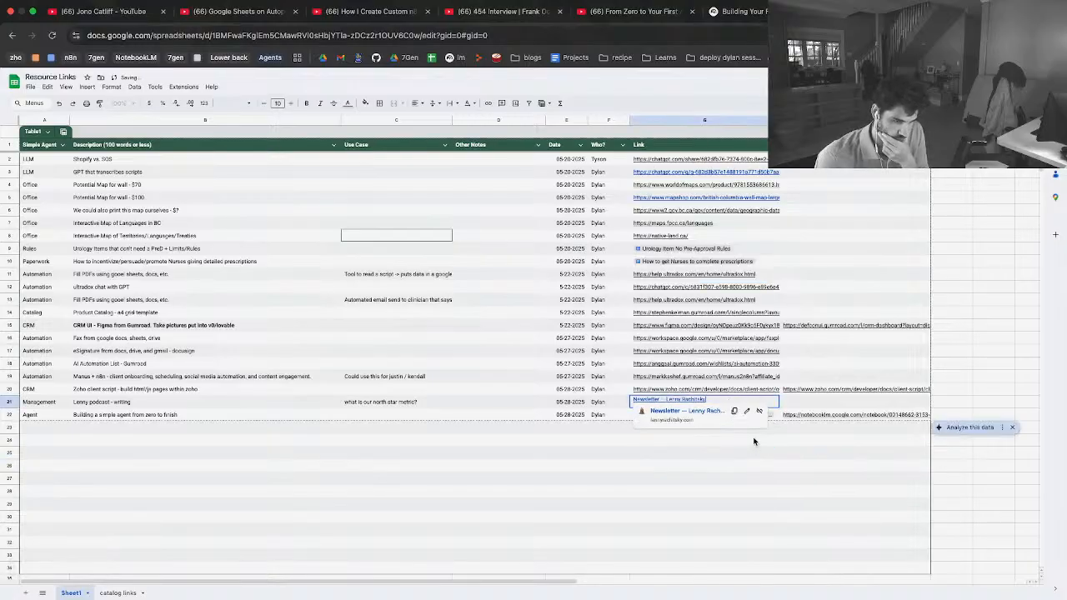
pyautogui.click(840, 416)
pyautogui.moveTo(680, 409)
pyautogui.click(543, 468)
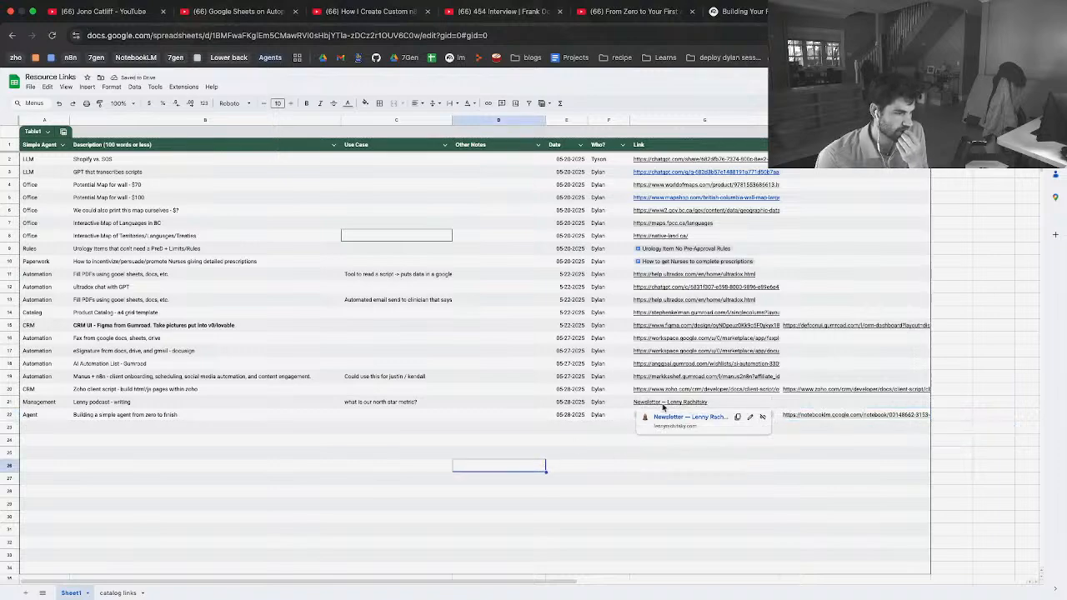
# Add the note "How do we position our service?" to the Other Notes column of row 21
pyautogui.doubleClick(433, 401)
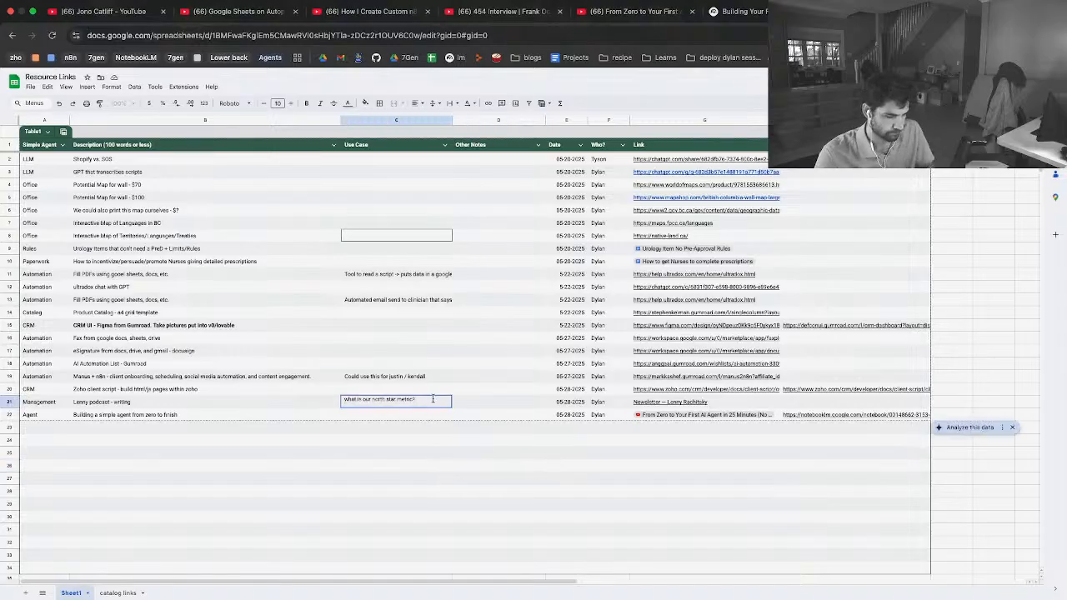
pyautogui.click(466, 403)
pyautogui.write('How do we position our service?')
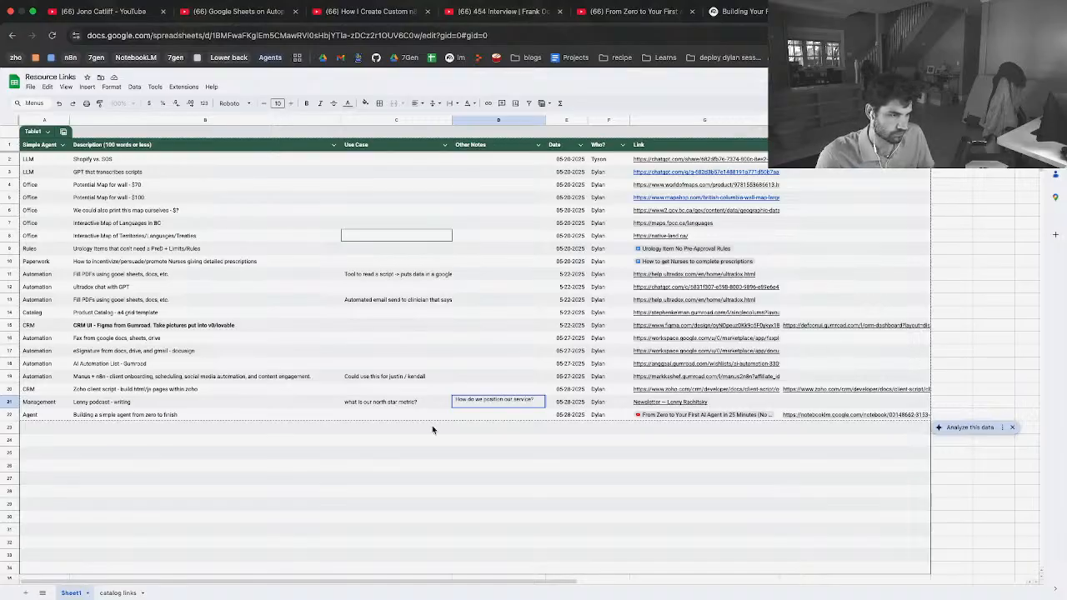
pyautogui.click(421, 442)
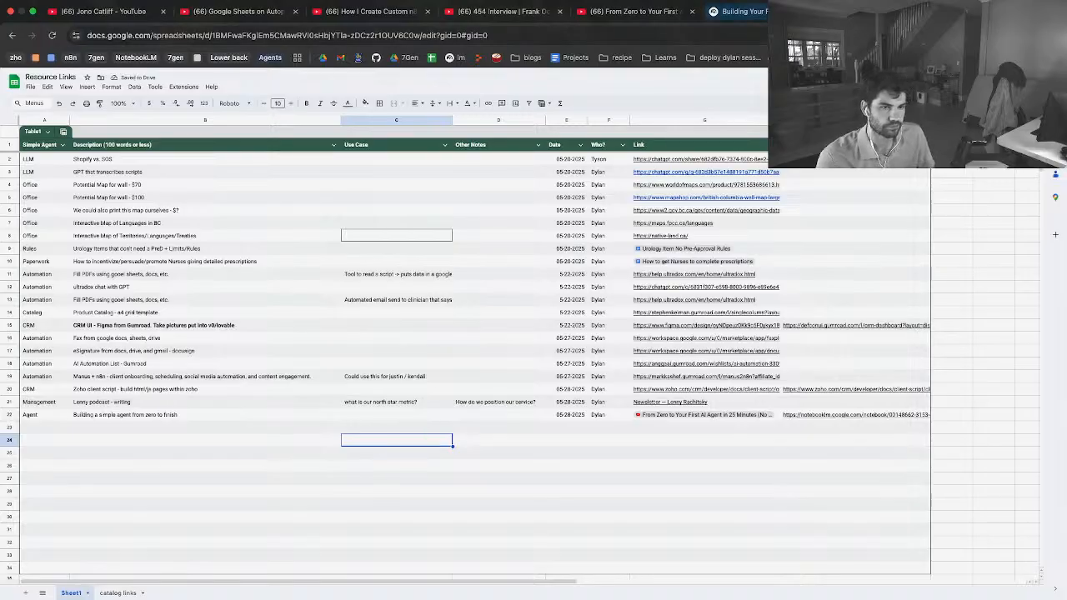
# Return to the Futurepedia video and look over its description and comments
pyautogui.click(671, 26)
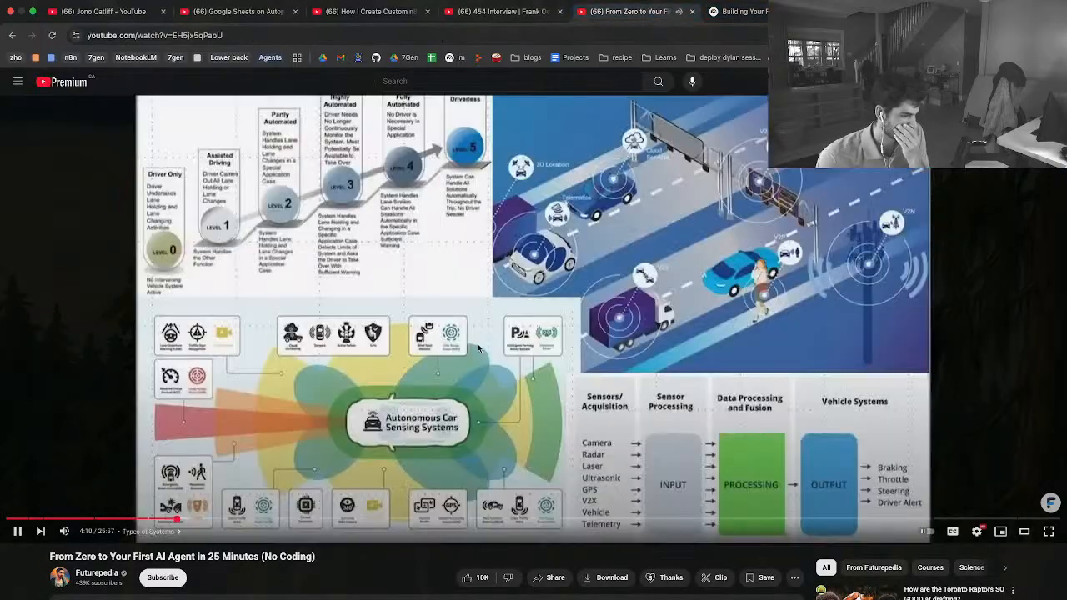
pyautogui.scroll(-3, 379, 377)
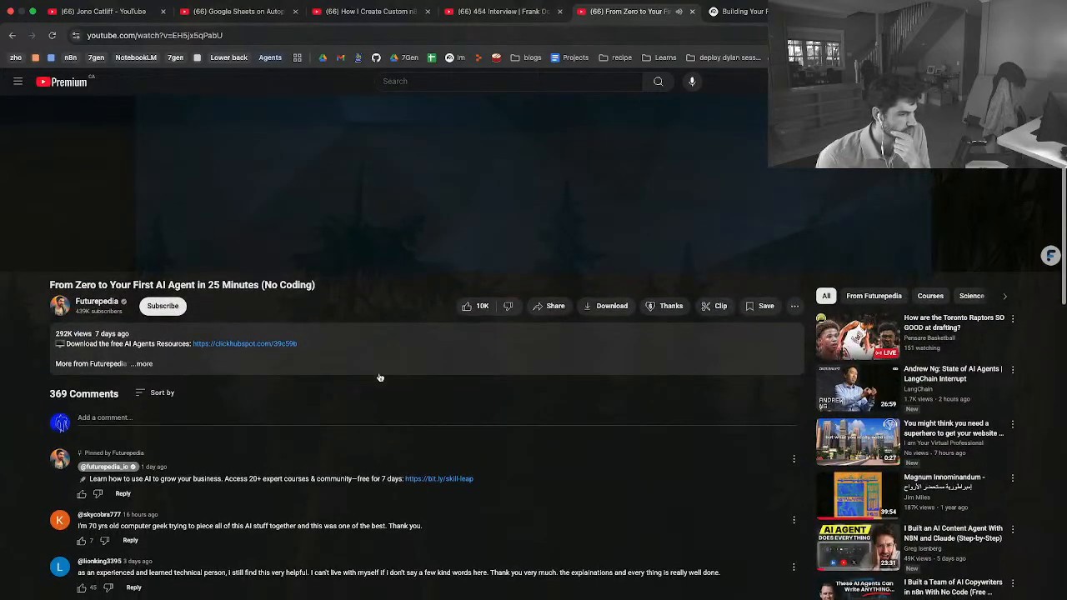
pyautogui.scroll(3, 379, 377)
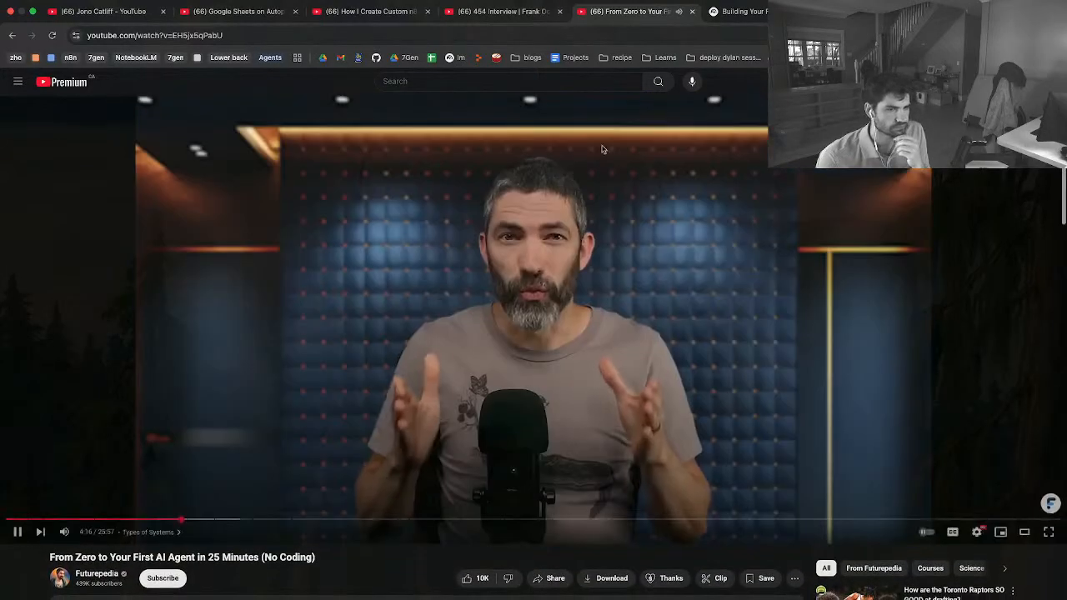
# Open the "Mastering AI Agents Study Guide" note in the NotebookLM notebook
pyautogui.click(742, 15)
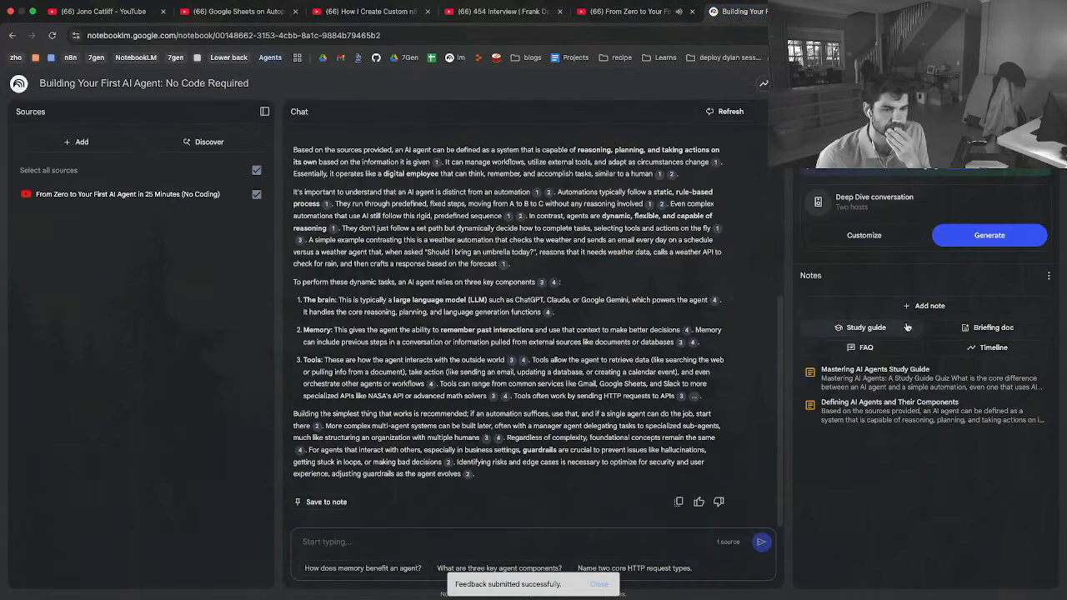
pyautogui.click(907, 390)
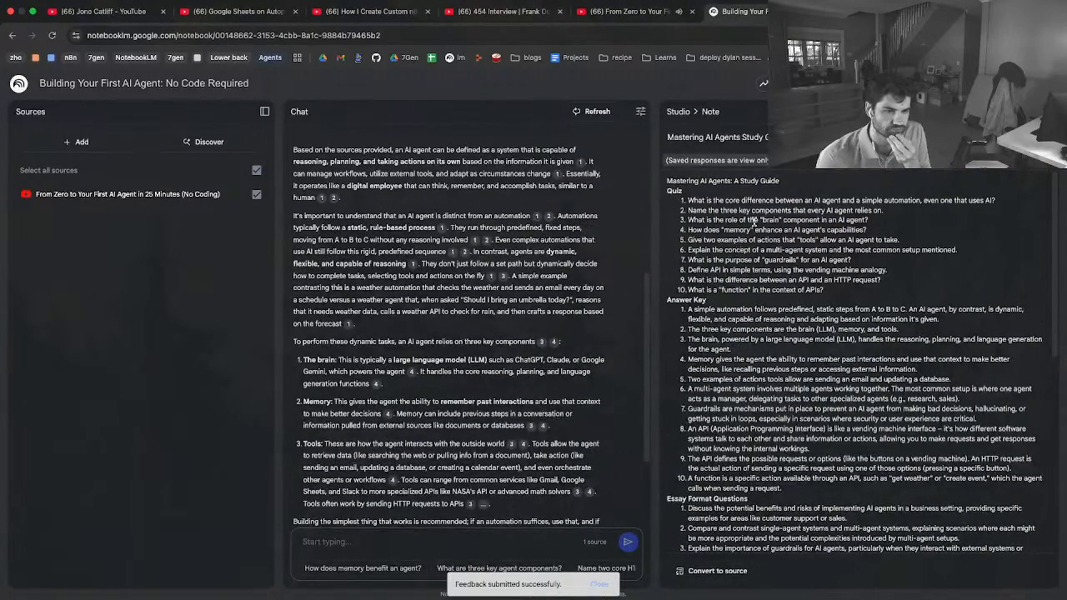
# Read through the "Mastering AI Agents Study Guide" note down to the end of its Glossary of Key Terms
pyautogui.scroll(-5, 738, 261)
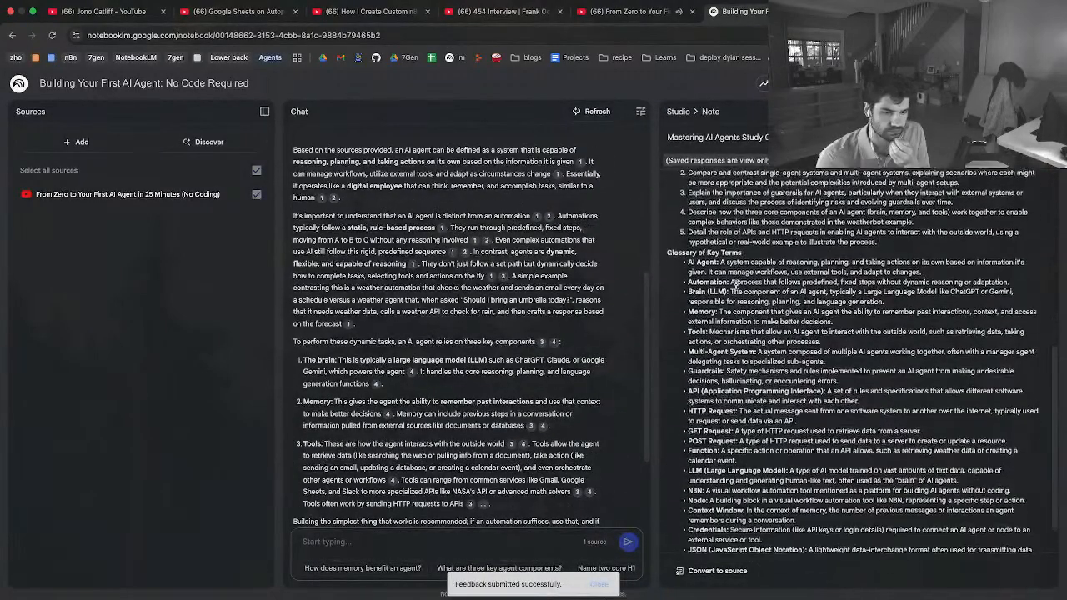
pyautogui.scroll(-2, 733, 285)
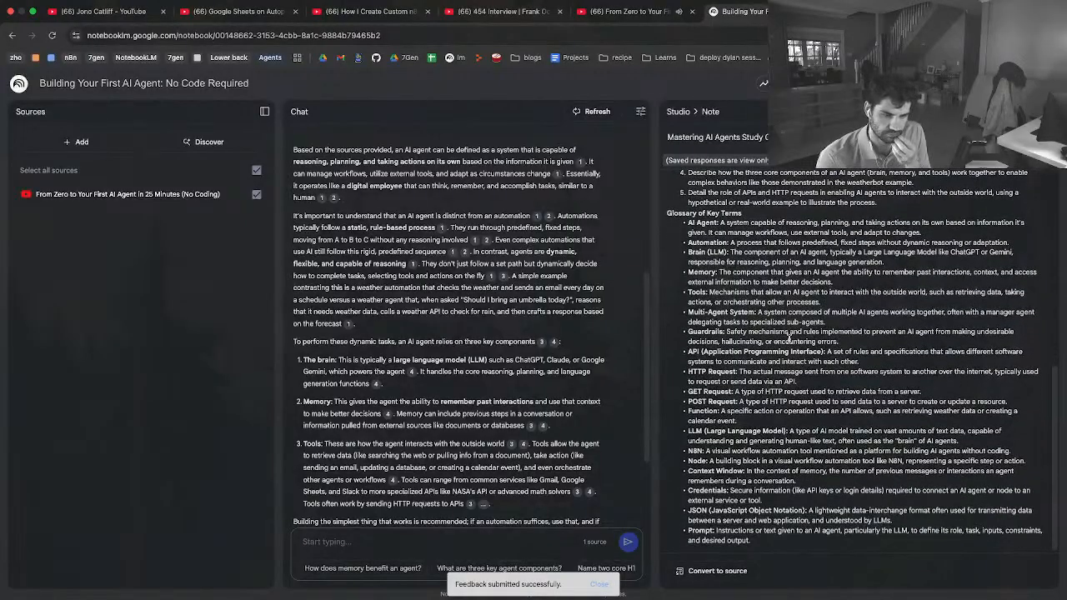
# Return to the Futurepedia video, skip ahead within the Guardrails chapter, and pause it on the "Setting Guardrails" slide at 5:02
pyautogui.click(616, 13)
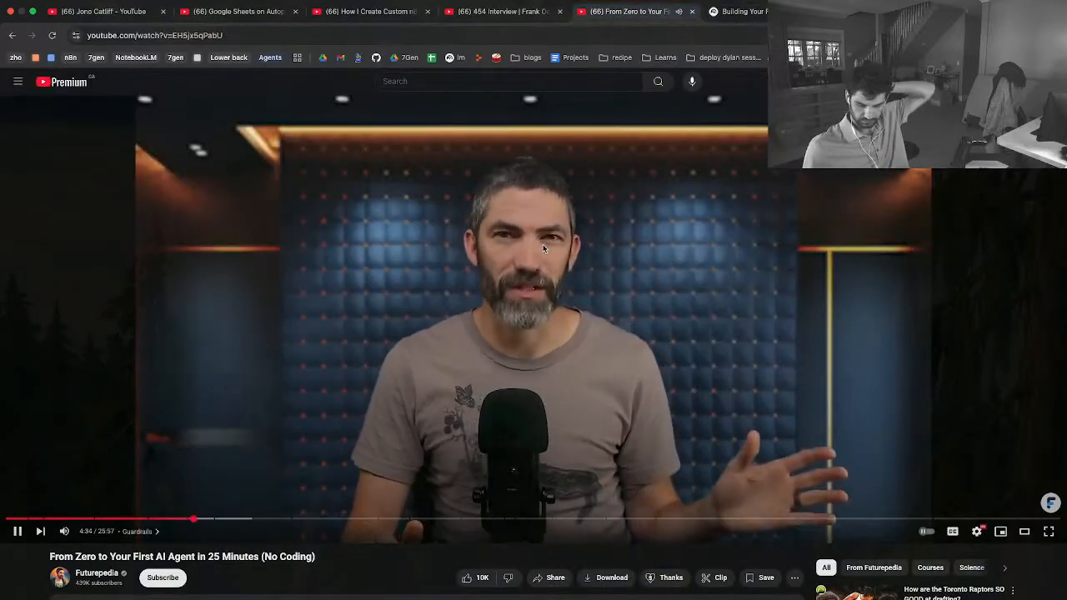
pyautogui.press('Right')
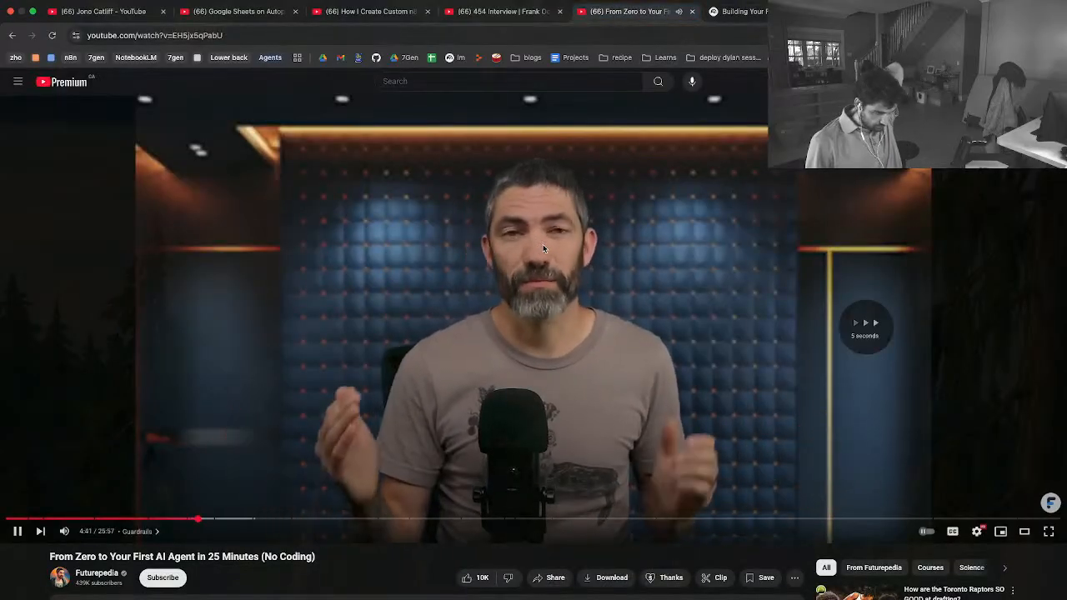
pyautogui.press('Right')
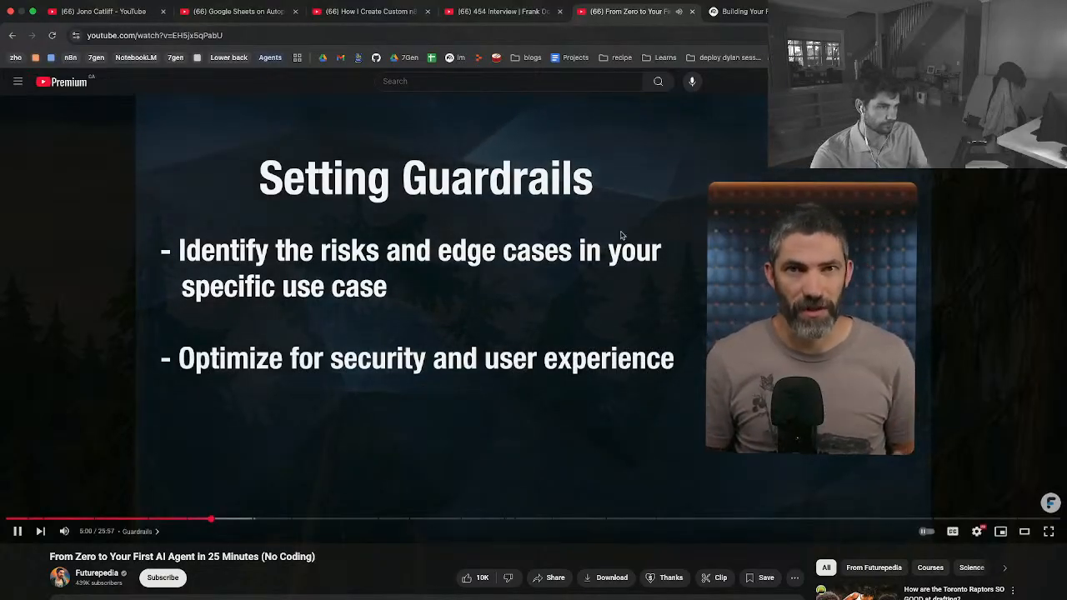
pyautogui.click(574, 406)
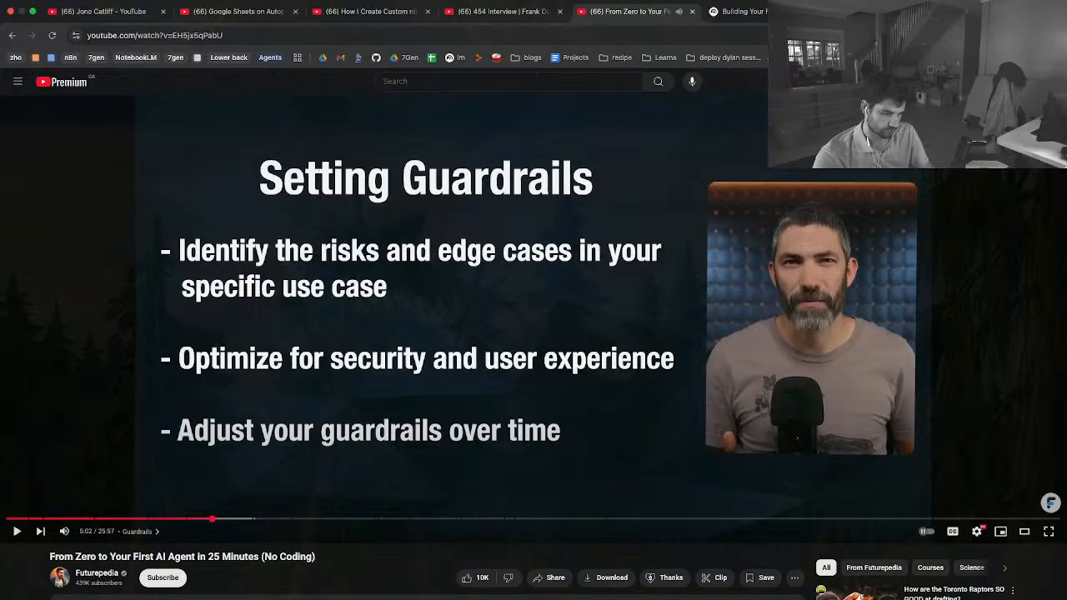
pyautogui.press('super+Tab')
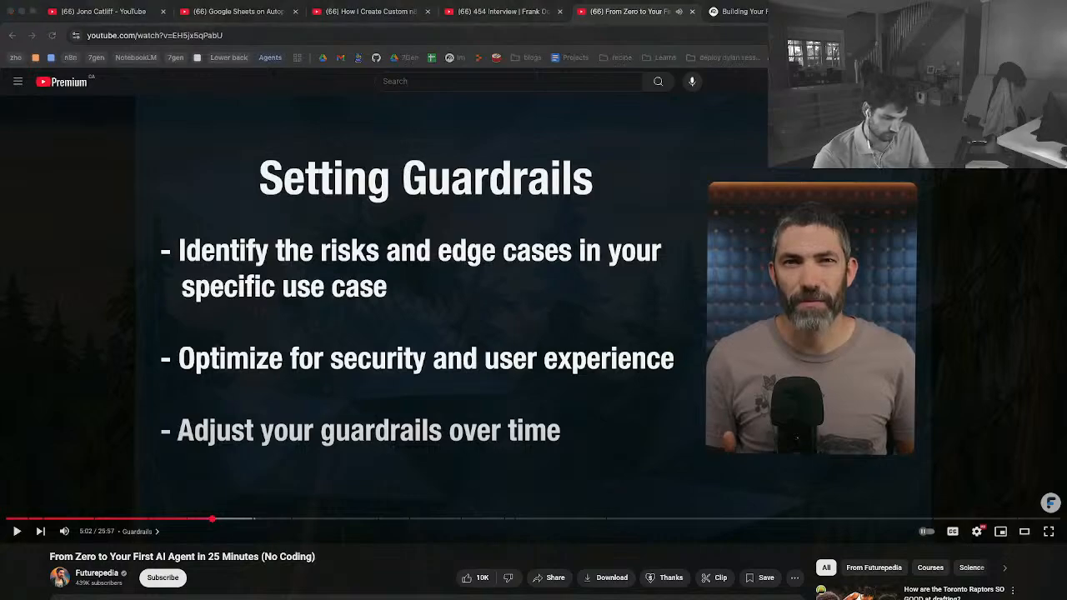
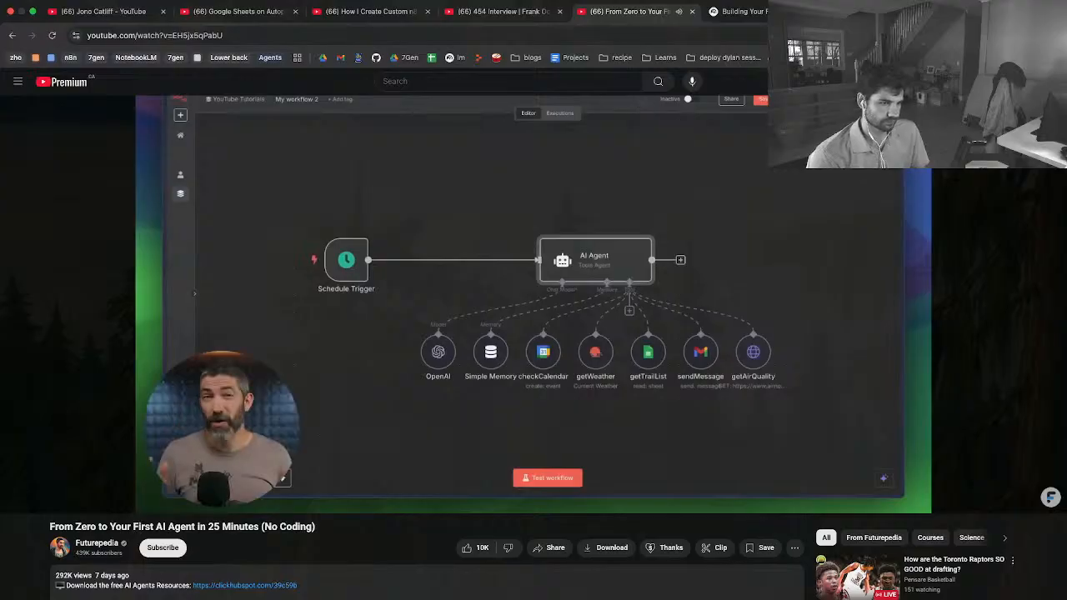
# Watch the rest of the Futurepedia video through the Testing and Debugging chapter to its end
pyautogui.moveTo(519, 355)
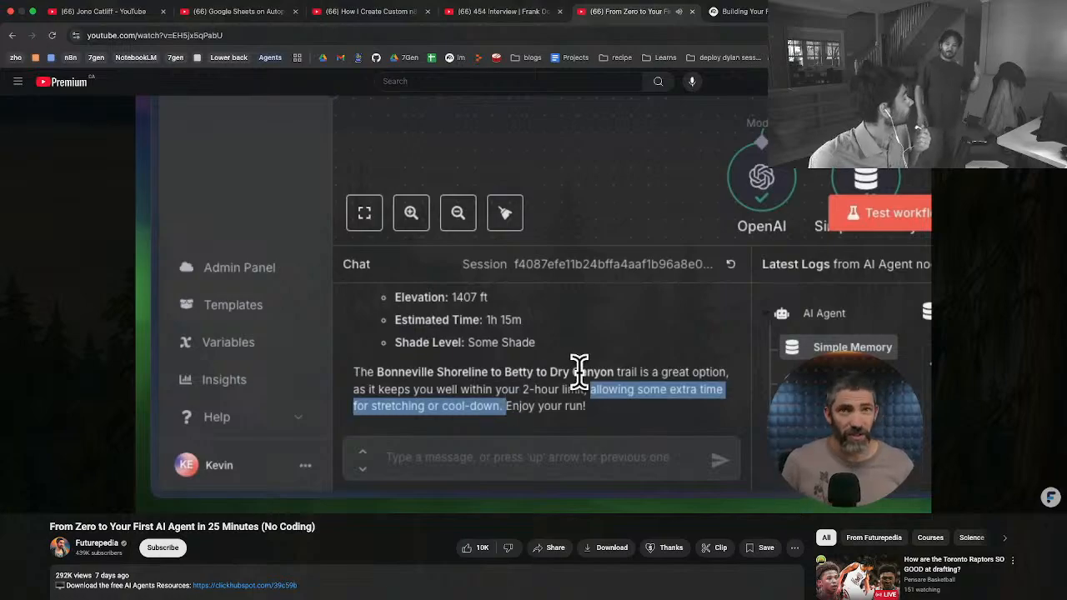
pyautogui.moveTo(582, 380)
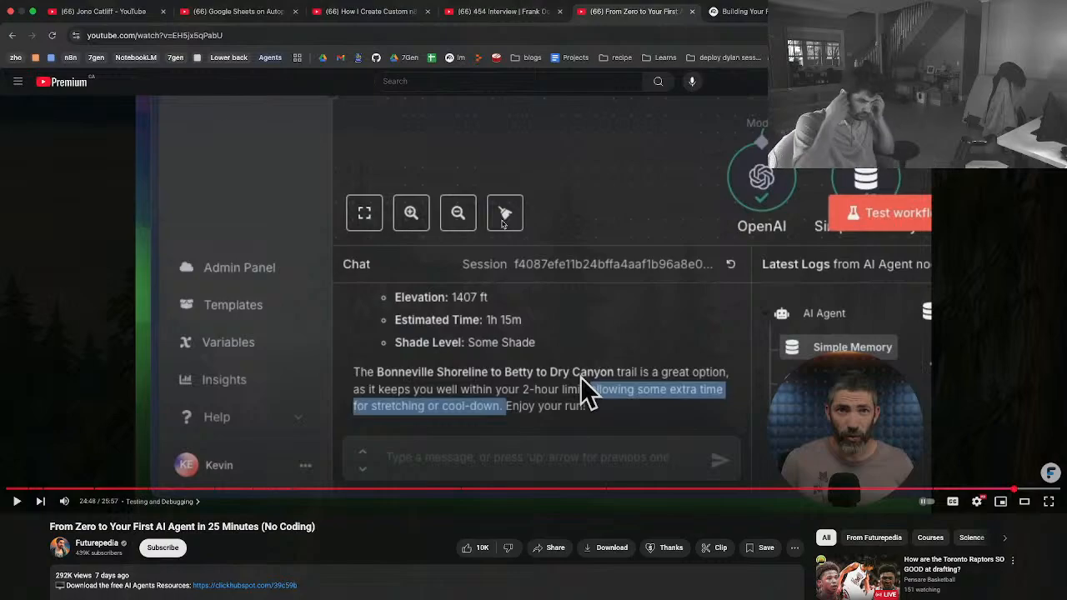
pyautogui.press('space')
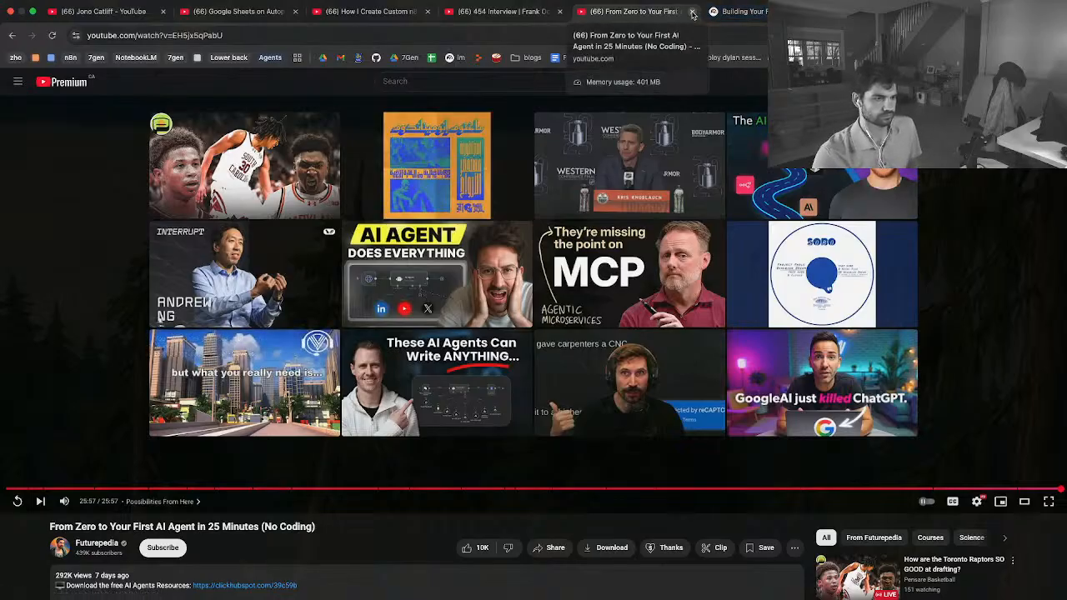
# Open the suggested video "I Built an AI Content Agent With N8N and Claude (Step-by-Step)" and browse the latest videos on the Greg Isenberg channel
pyautogui.click(459, 288)
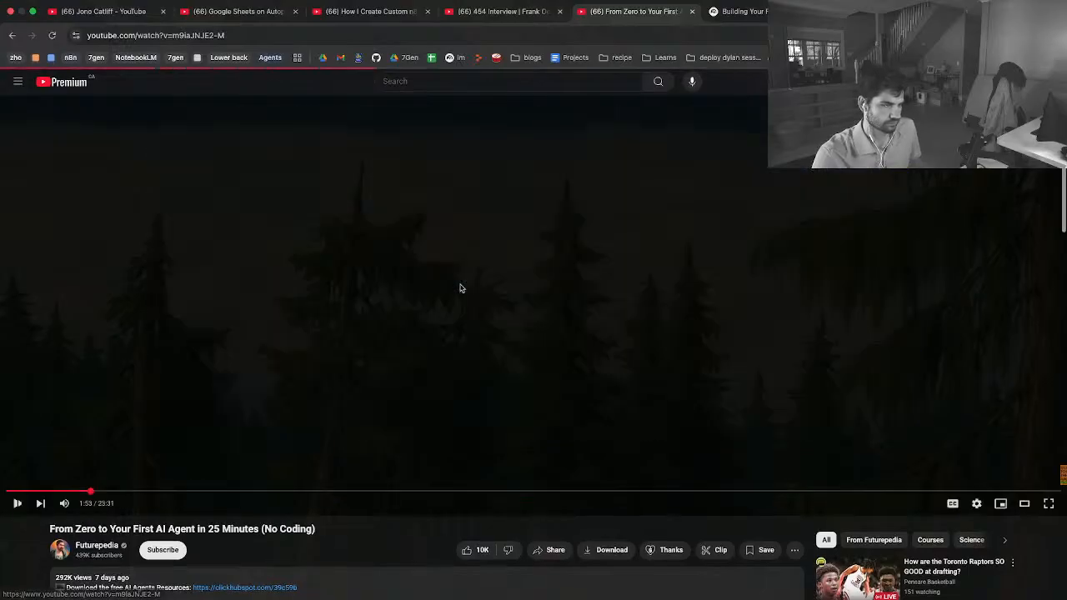
pyautogui.scroll(-3, 459, 289)
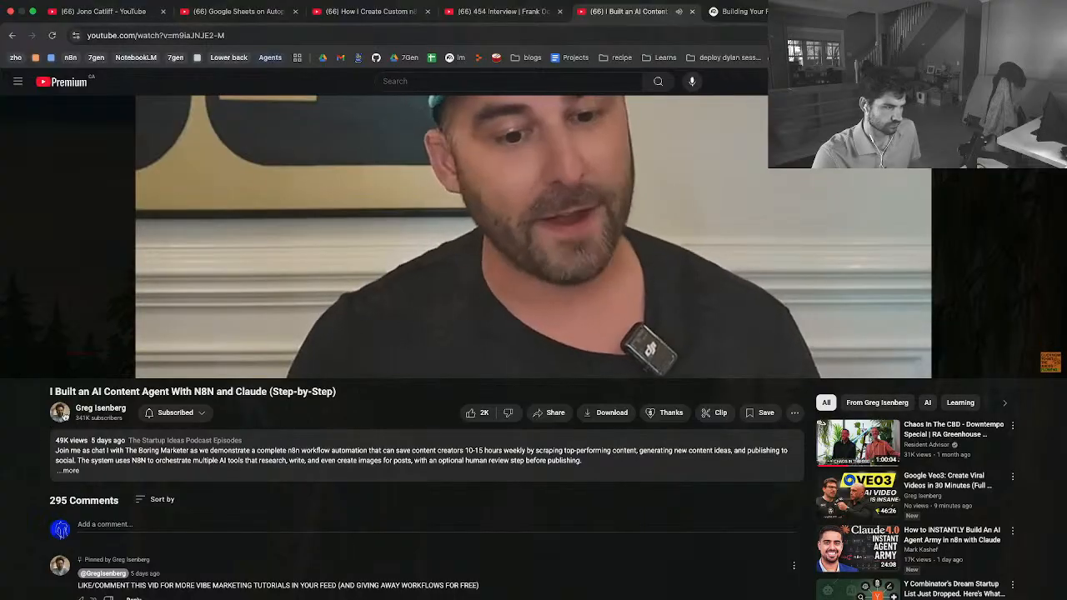
pyautogui.click(100, 408)
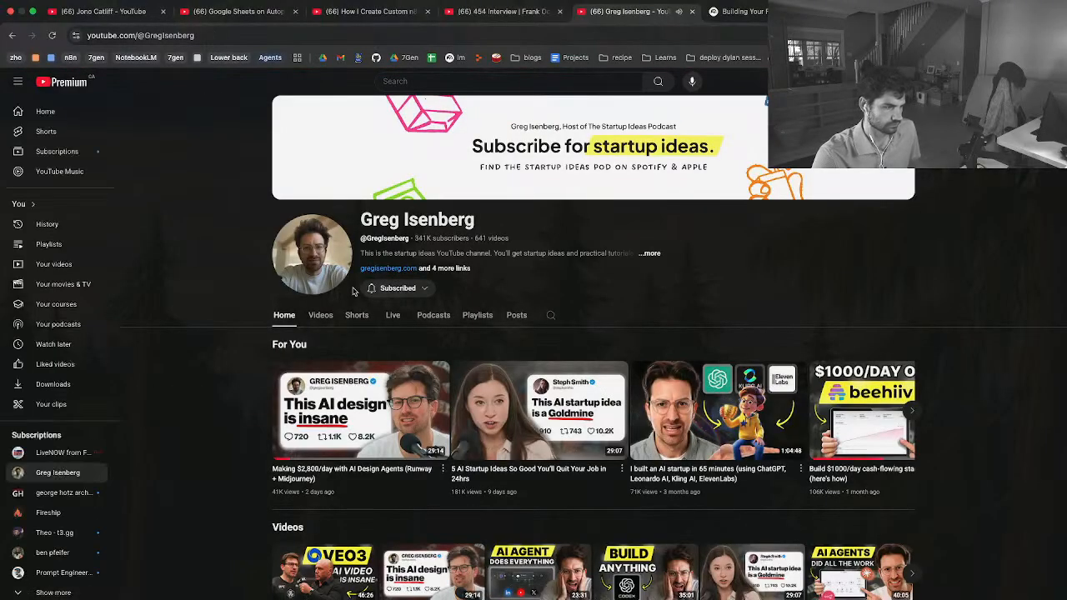
pyautogui.scroll(-1, 342, 279)
pyautogui.click(329, 267)
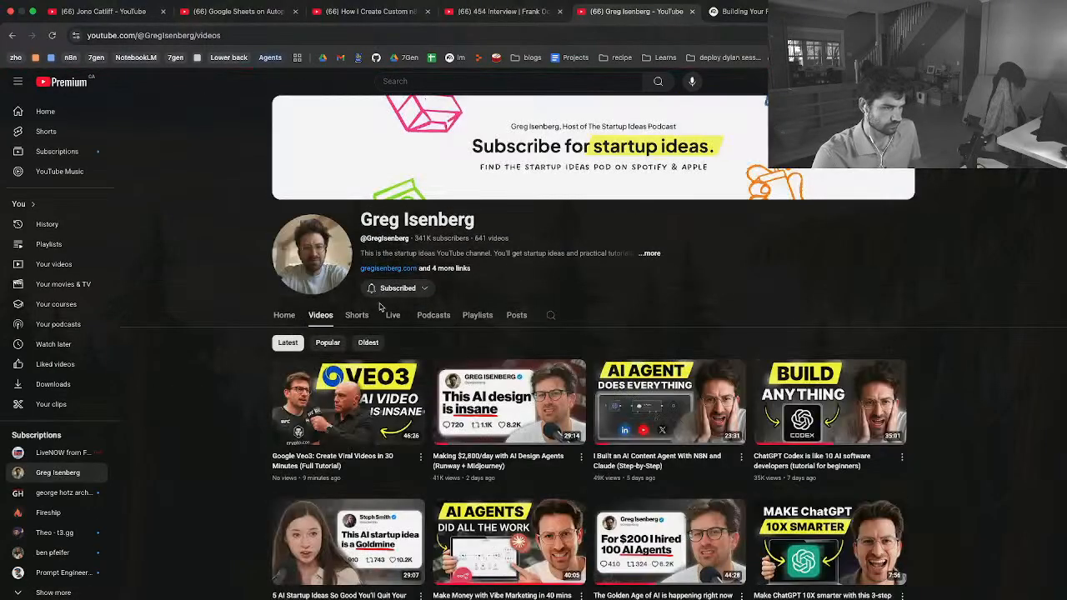
pyautogui.scroll(-1, 379, 308)
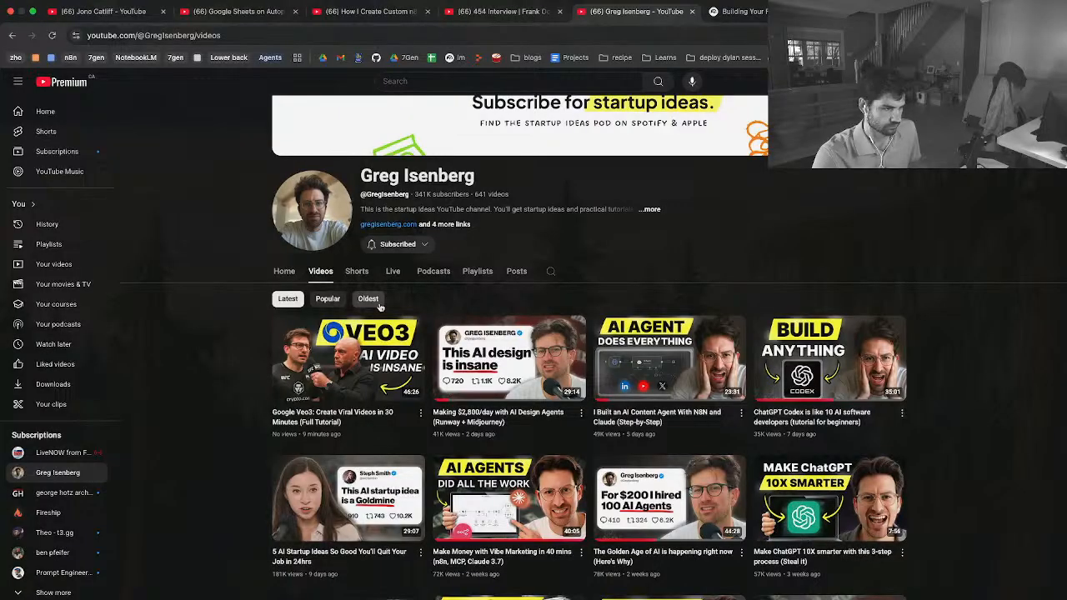
# Close the Greg Isenberg and 454 Interview tabs, and close the open study guide note in the NotebookLM notebook
pyautogui.click(692, 11)
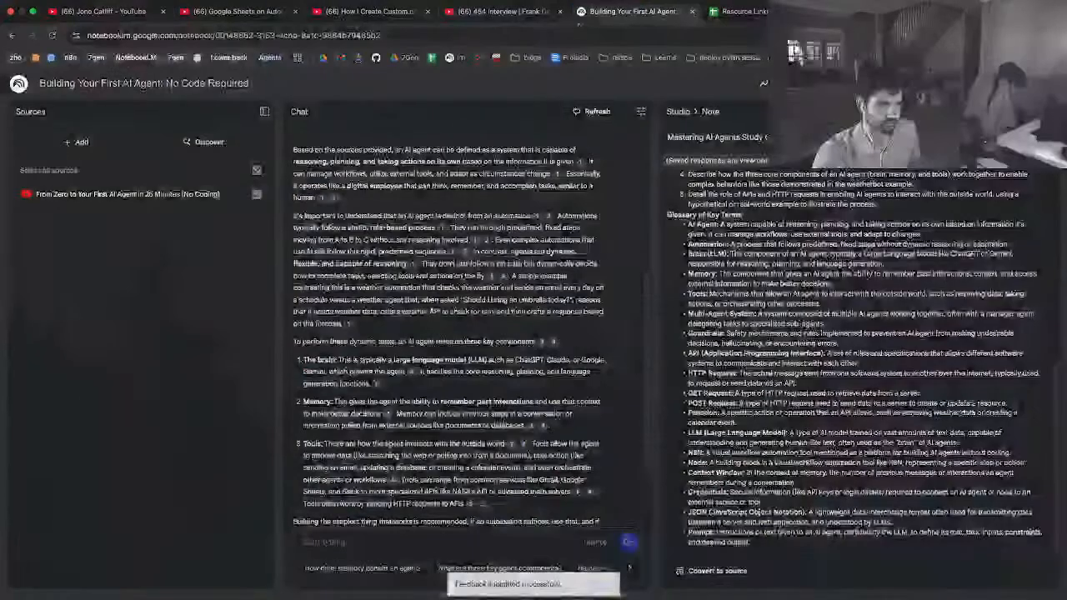
pyautogui.click(512, 16)
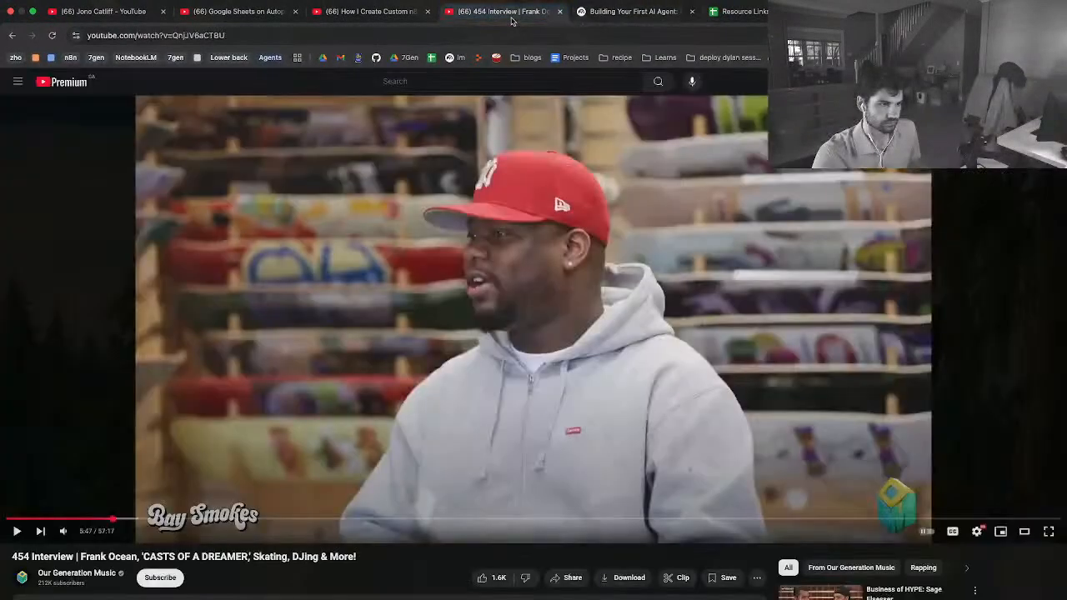
pyautogui.click(560, 11)
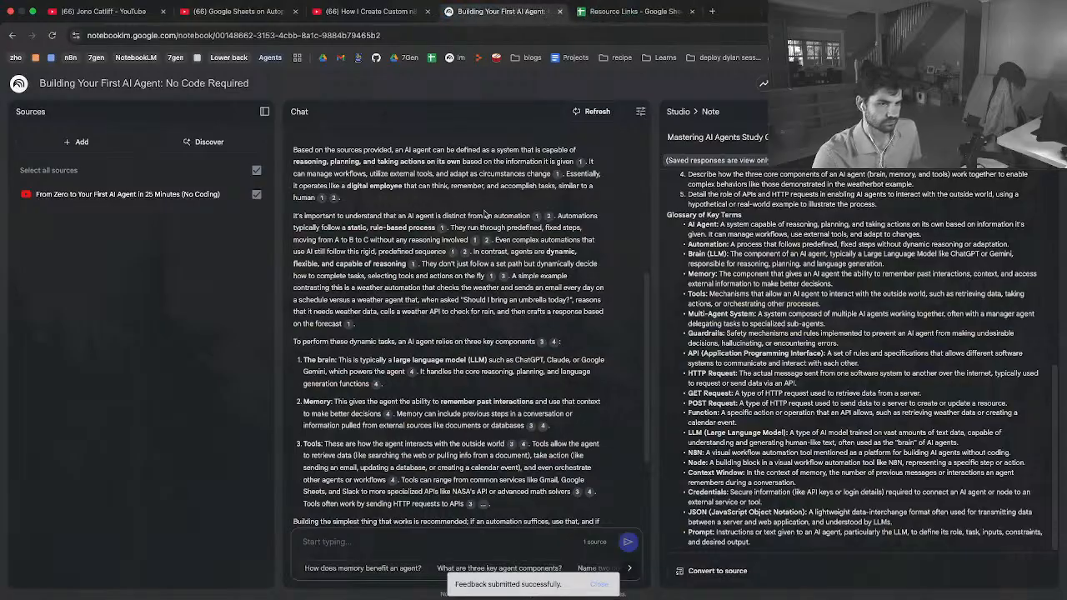
pyautogui.scroll(15, 733, 201)
pyautogui.click(679, 112)
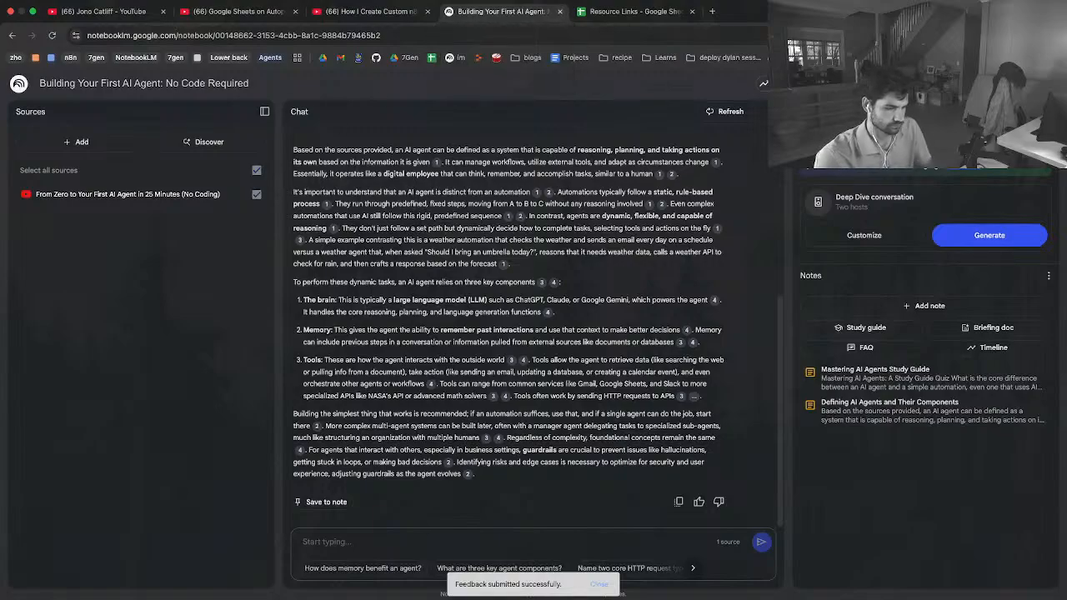
# Bring up "How To Use AI Agents in 2025.pdf" in Preview and read its cover and Phase 1: Assessment page
pyautogui.hotkey('ctrl', 'Up')
pyautogui.hotkey('ctrl', 'Up')
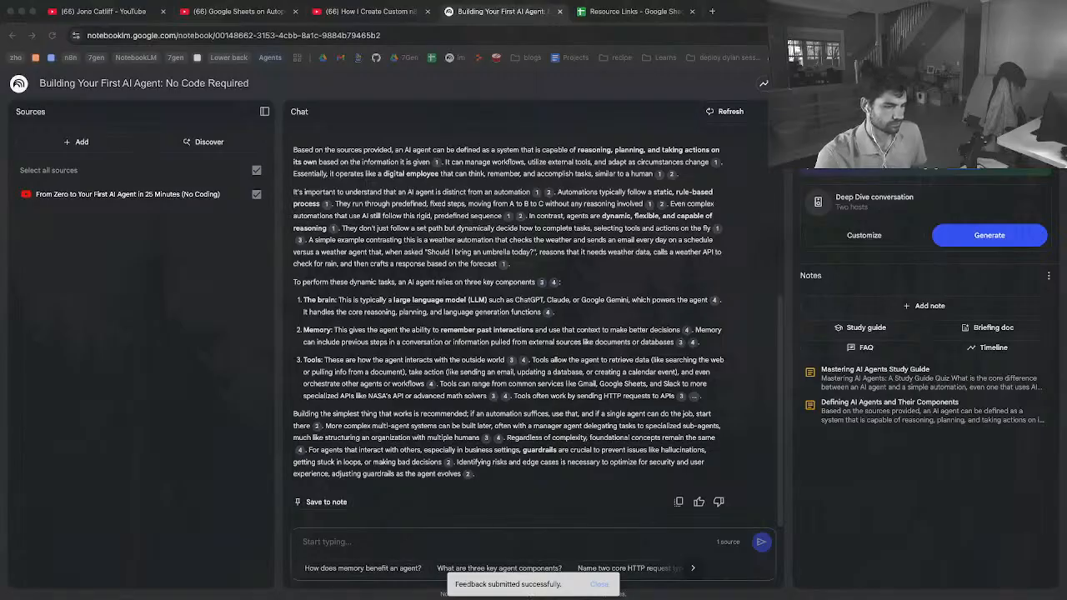
pyautogui.hotkey('ctrl', 'Left')
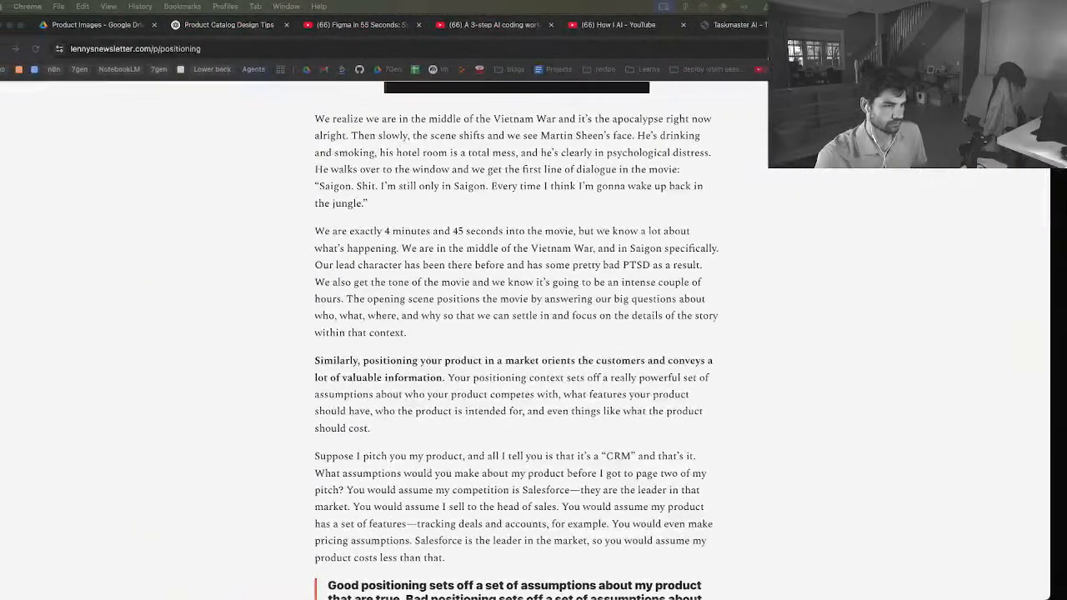
pyautogui.moveTo(483, 599); pyautogui.dragTo(483, 333)
pyautogui.moveTo(445, 138); pyautogui.dragTo(449, 60)
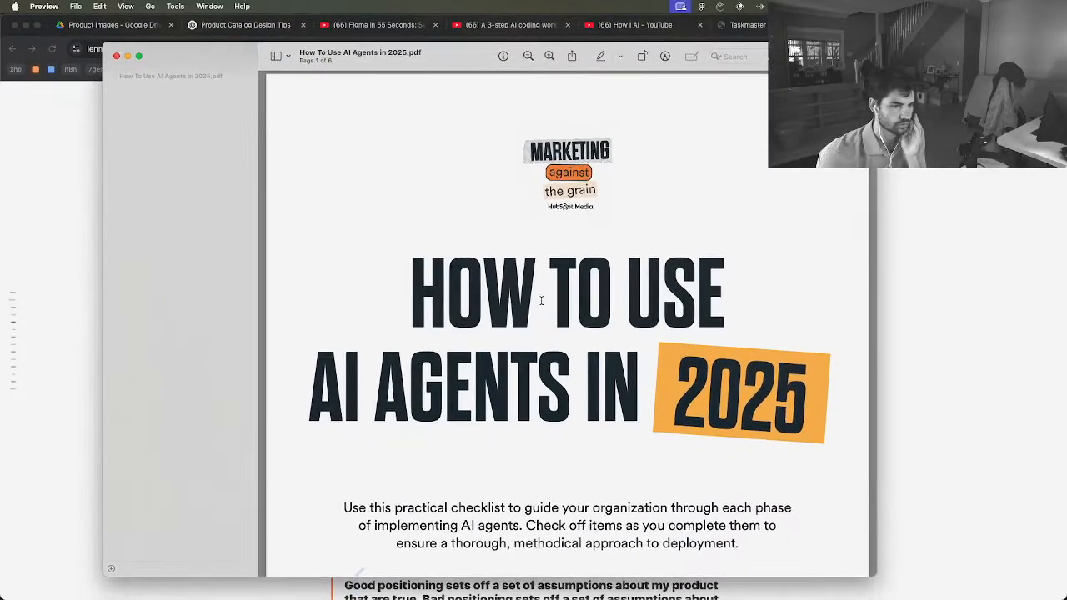
pyautogui.scroll(-5, 542, 301)
pyautogui.scroll(-3, 542, 303)
pyautogui.scroll(-10, 541, 304)
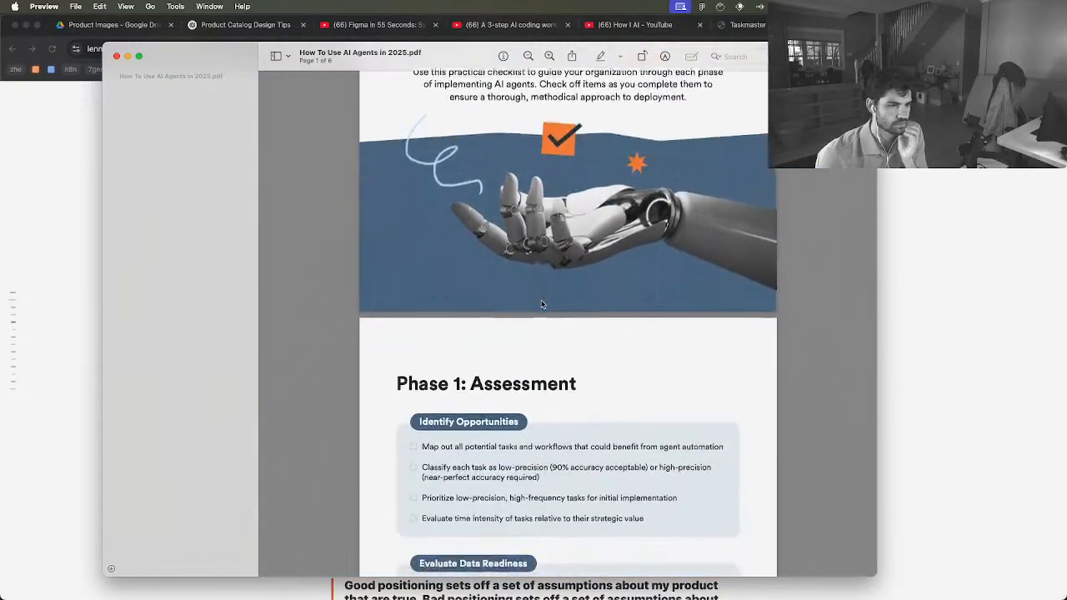
pyautogui.scroll(-2, 541, 304)
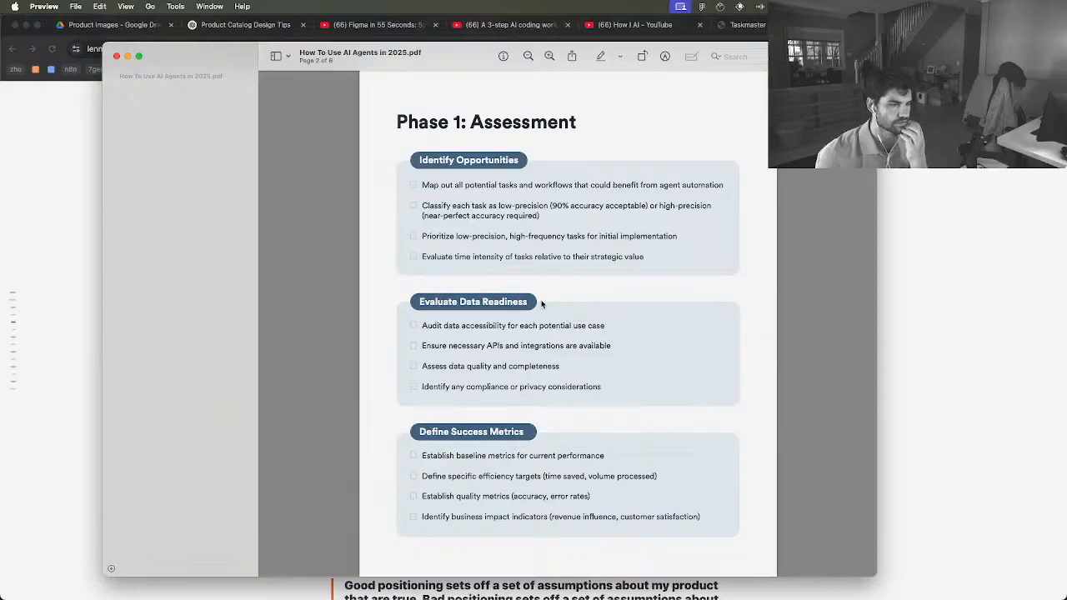
# Switch to Chrome, open ChatGPT in a new tab, and choose the o3 model for the chat
pyautogui.hotkey('ctrl', 'Up')
pyautogui.click(710, 376)
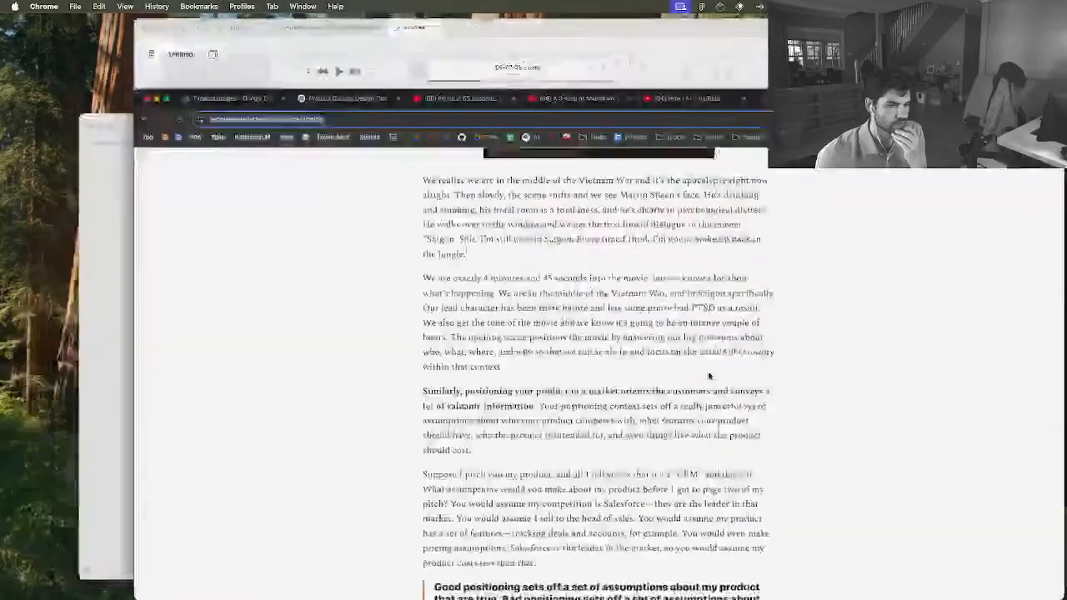
pyautogui.press('super+t')
pyautogui.write('chatgpt.com/?model=gpt-4o1')
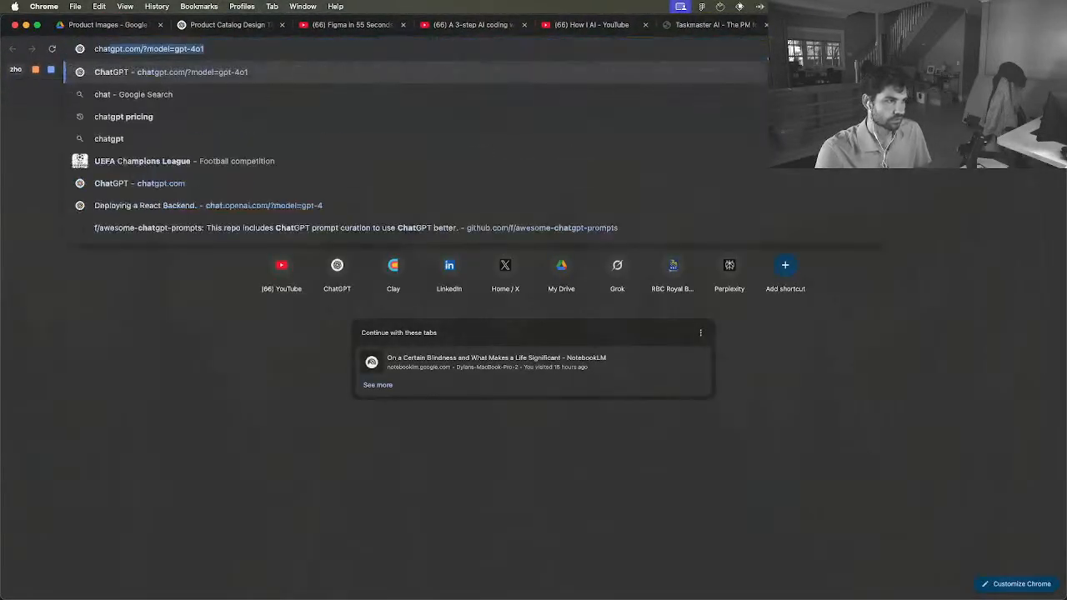
pyautogui.press('Return')
pyautogui.click(171, 97)
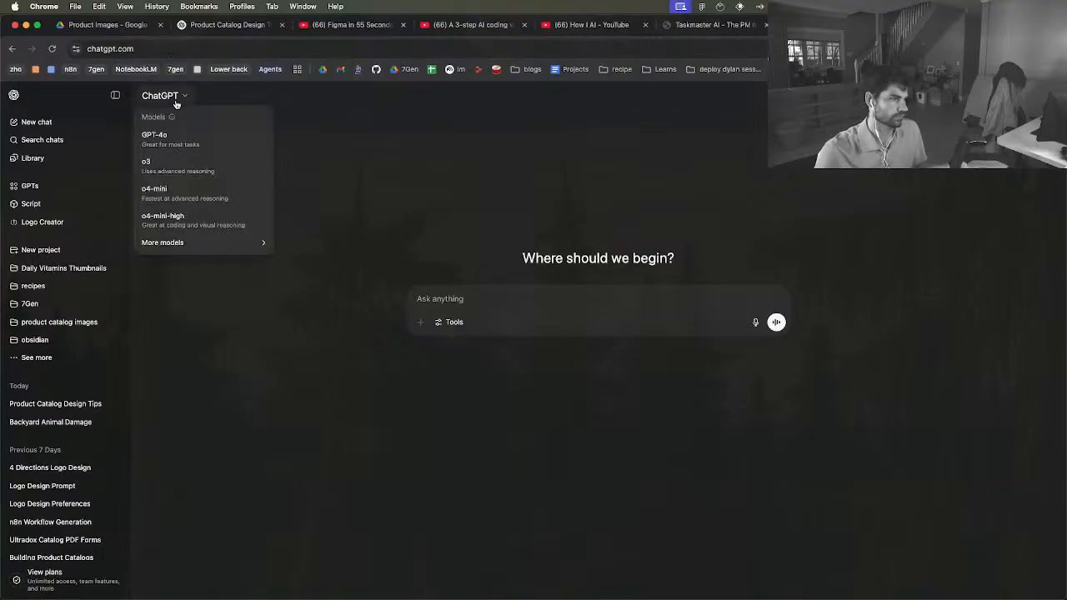
pyautogui.click(174, 167)
pyautogui.click(444, 301)
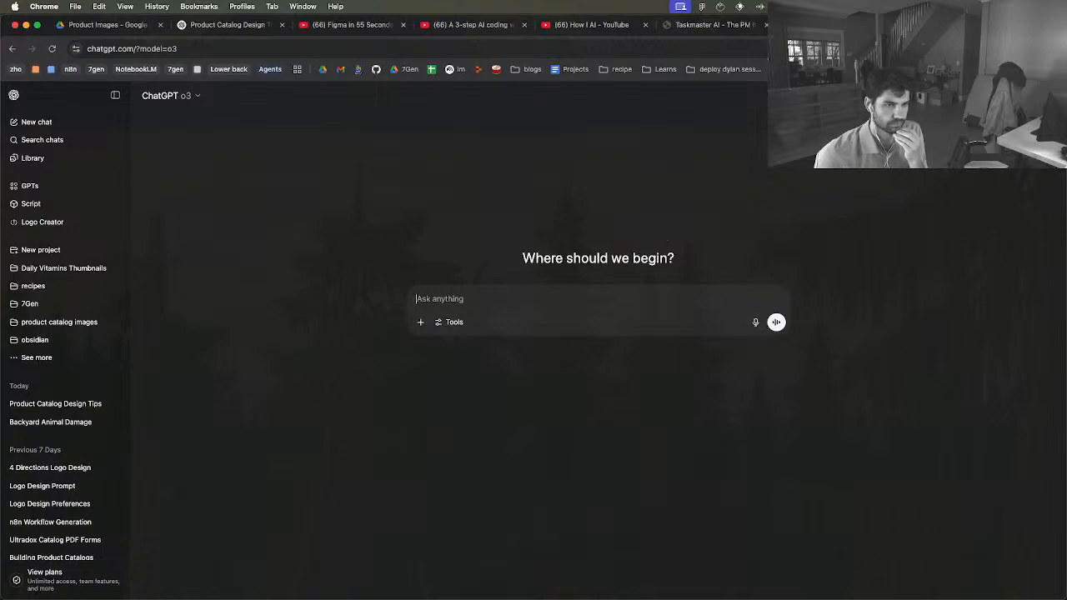
# Dictate and send a request for a comprehensive report on building a medical supplies distributor's product catalog, covering needed, useful, and nice-to-have information
pyautogui.hotkey('alt', 'space')
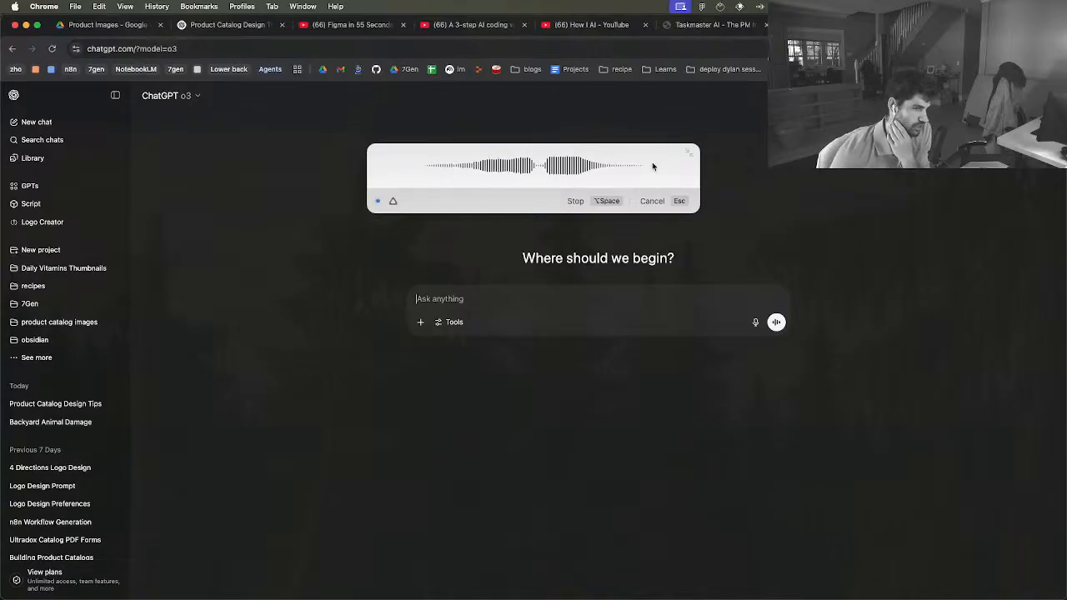
pyautogui.click(584, 201)
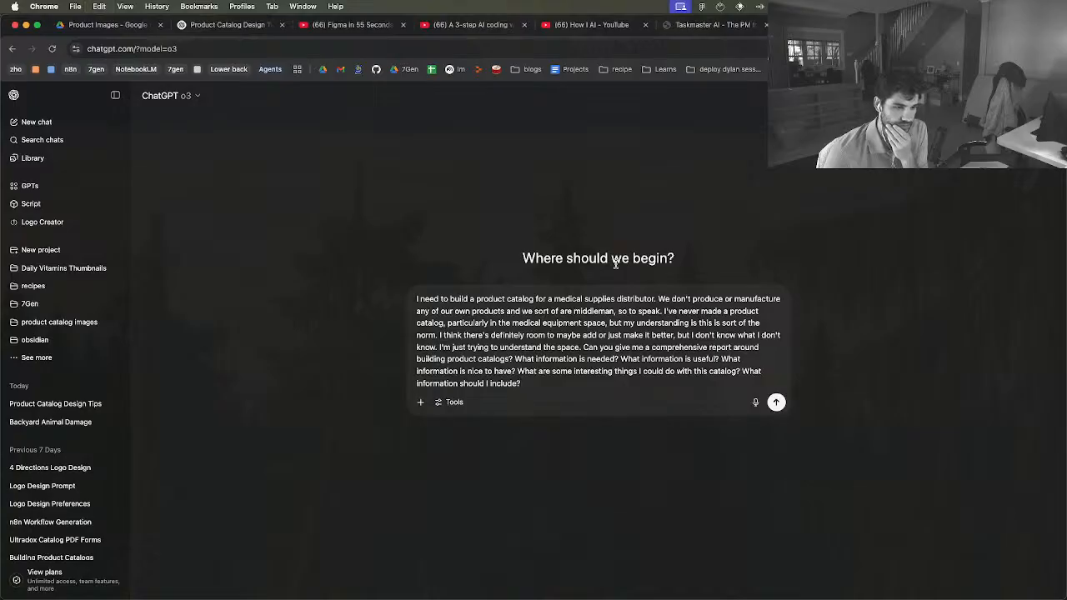
pyautogui.press('Return')
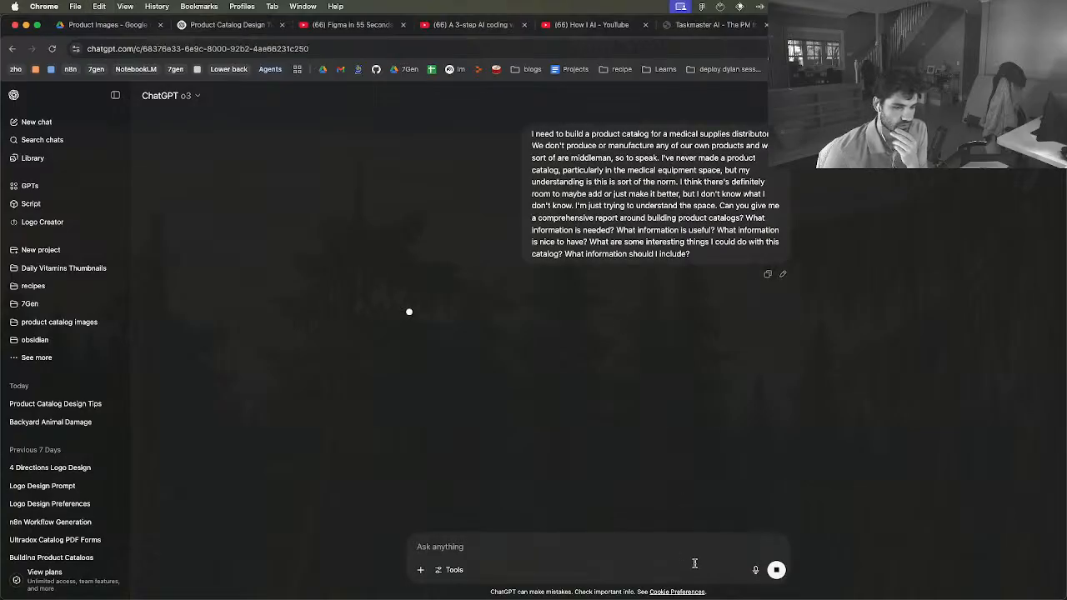
# Enable deep research and resubmit a copy of the product catalog prompt in the same chat
pyautogui.click(455, 570)
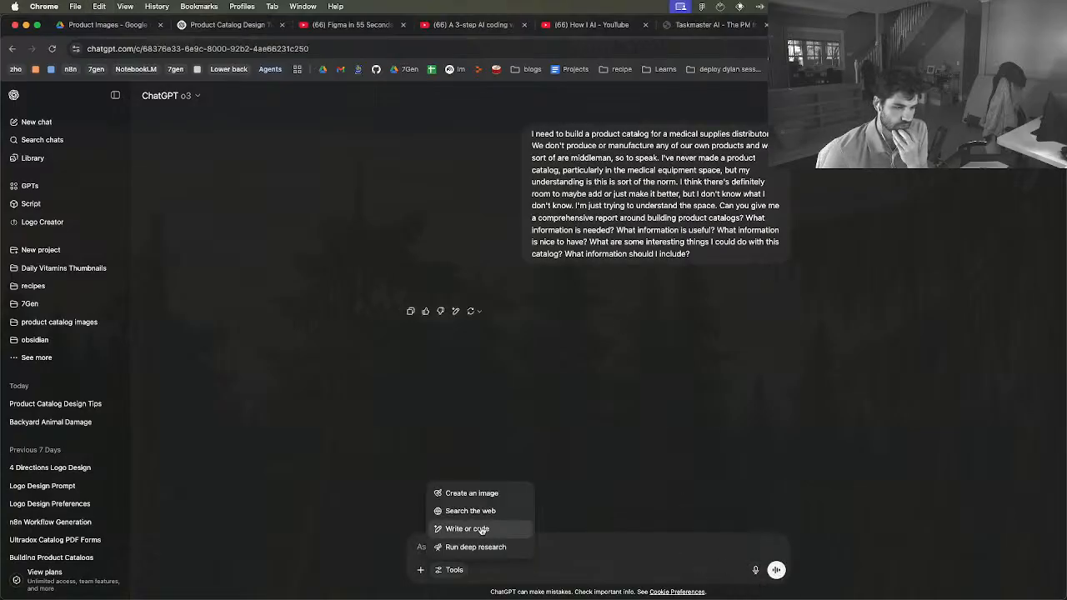
pyautogui.click(481, 548)
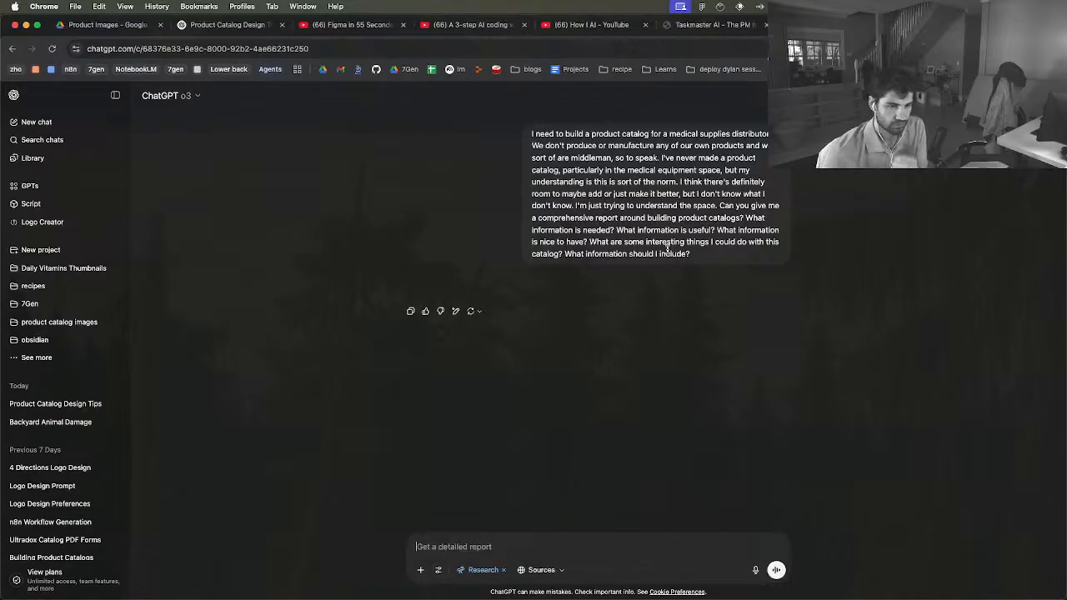
pyautogui.tripleClick(667, 247)
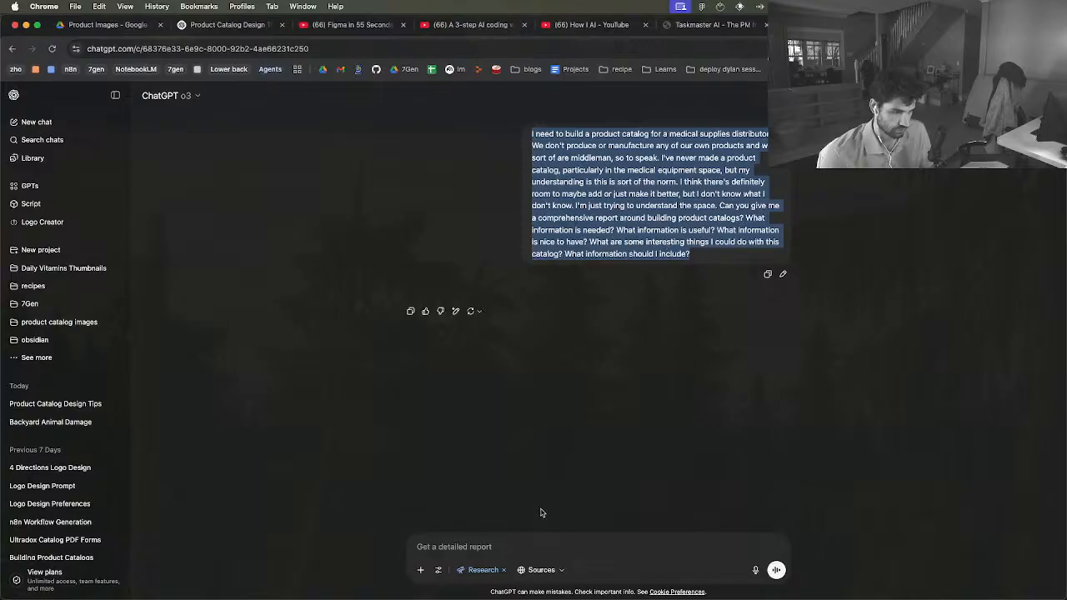
pyautogui.press('super+c')
pyautogui.click(481, 546)
pyautogui.press('super+v')
pyautogui.press('Return')
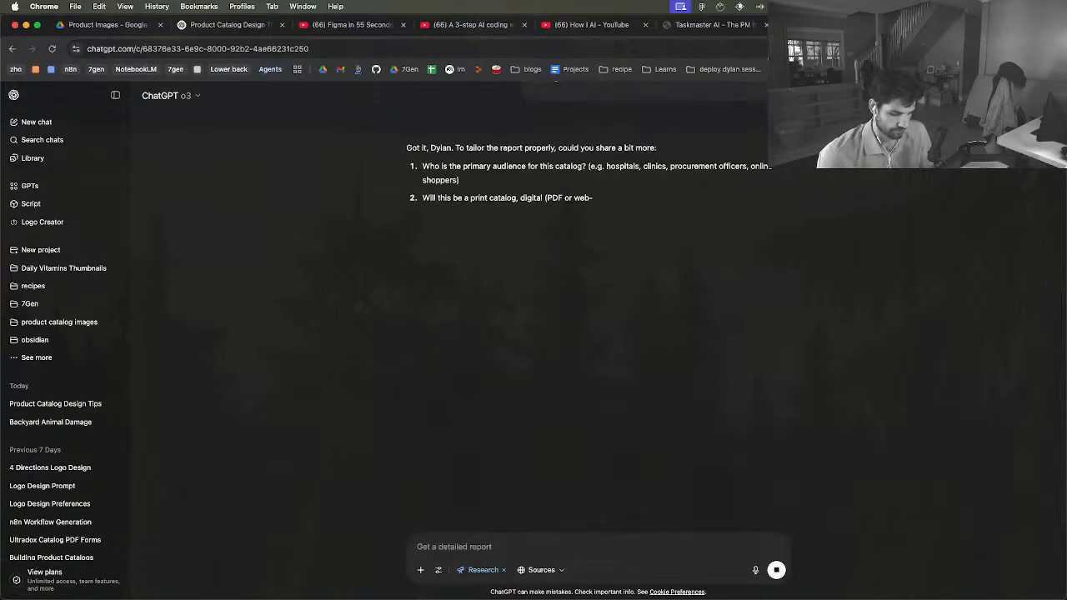
# Move the Messages window out of the way and read ChatGPT's clarifying questions about the catalog report
pyautogui.press('super+Tab')
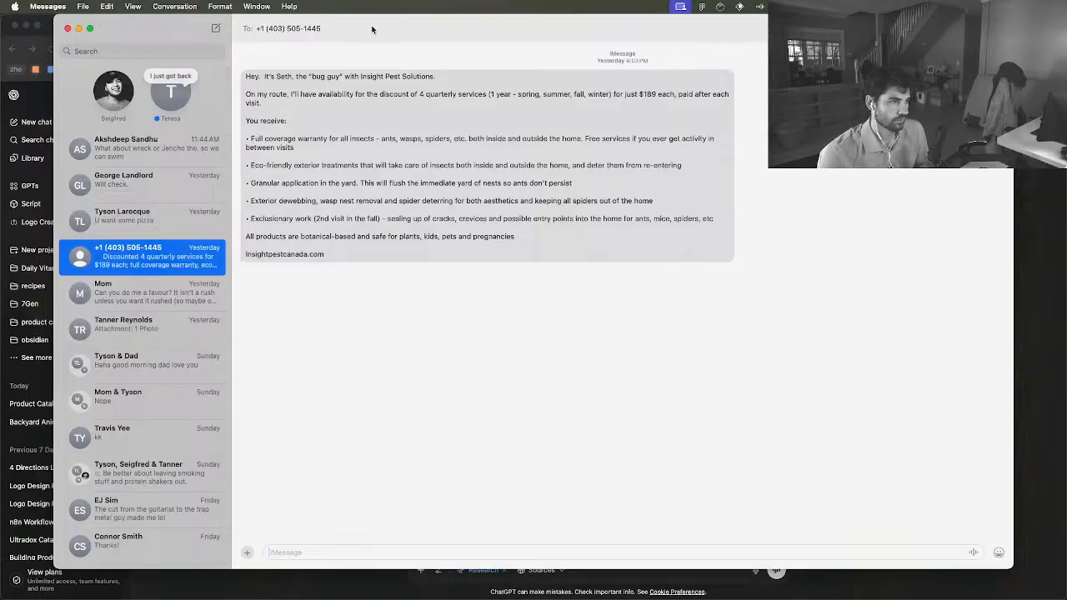
pyautogui.moveTo(372, 30); pyautogui.dragTo(401, 599)
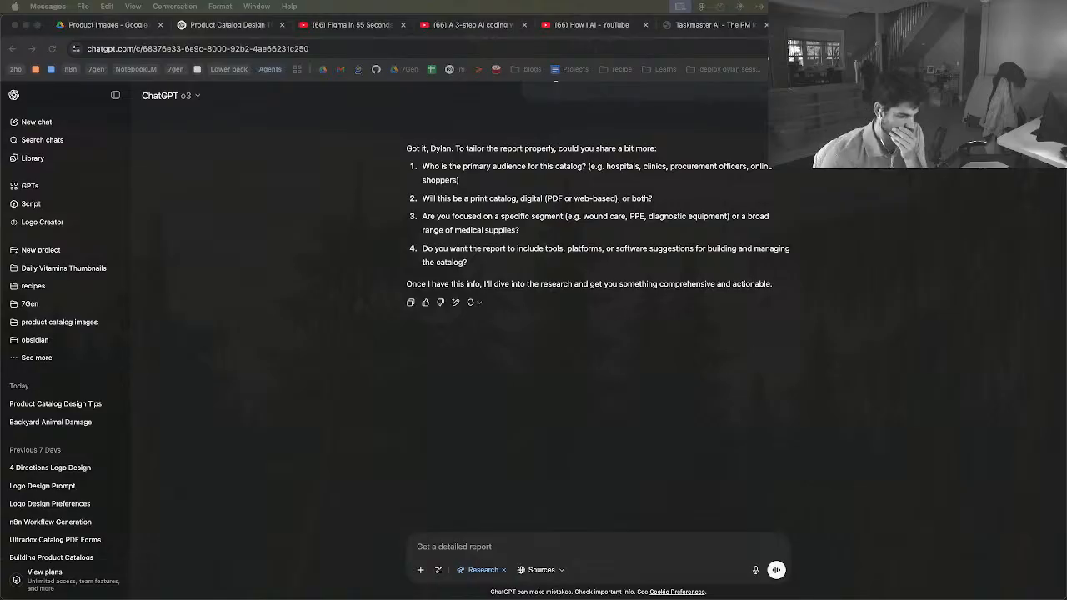
pyautogui.scroll(2, 555, 329)
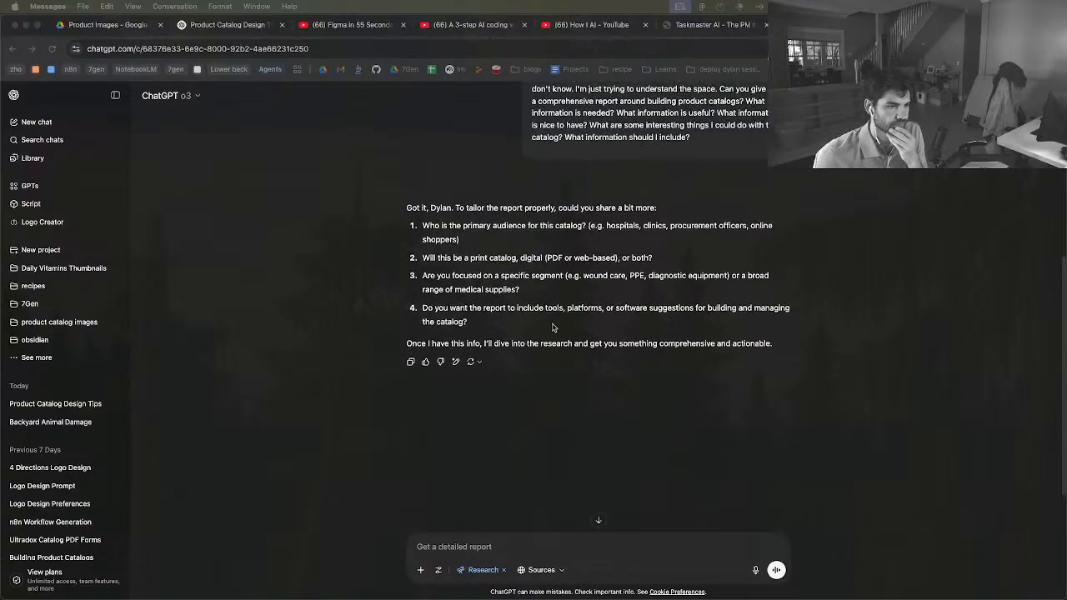
pyautogui.click(459, 233)
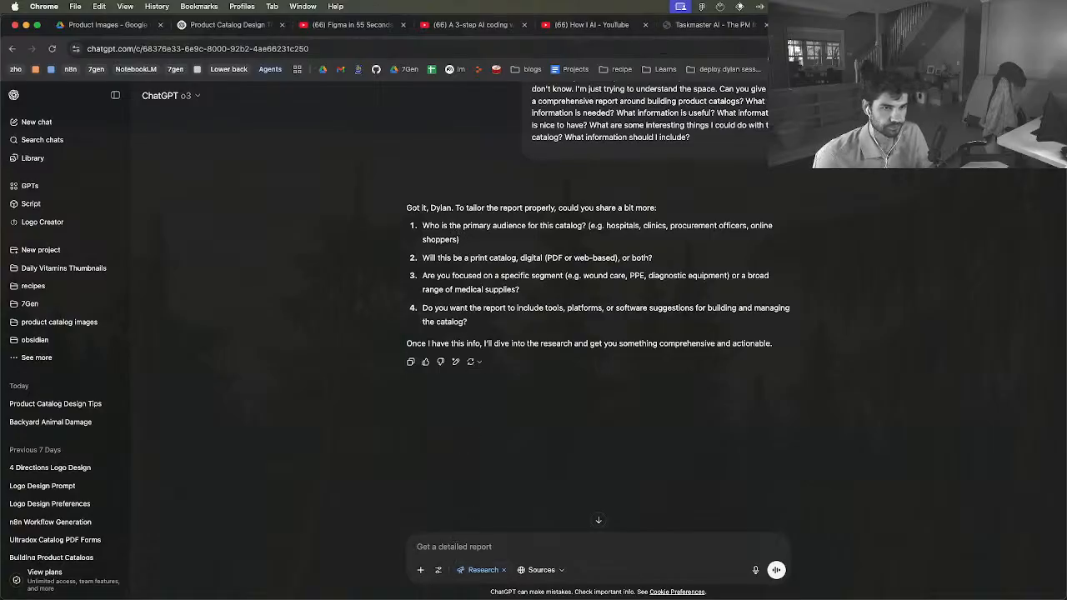
# Start dictating answers to the clarifying questions while consulting the Four Directions Medical company description on the Figma board
pyautogui.hotkey('alt', 'space')
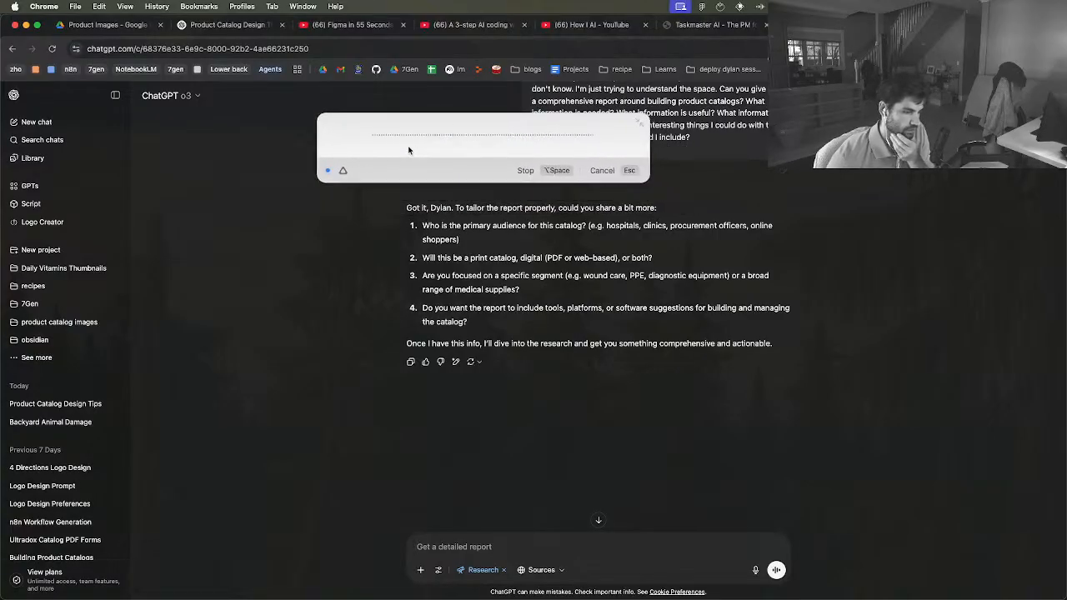
pyautogui.hotkey('ctrl', 'Up')
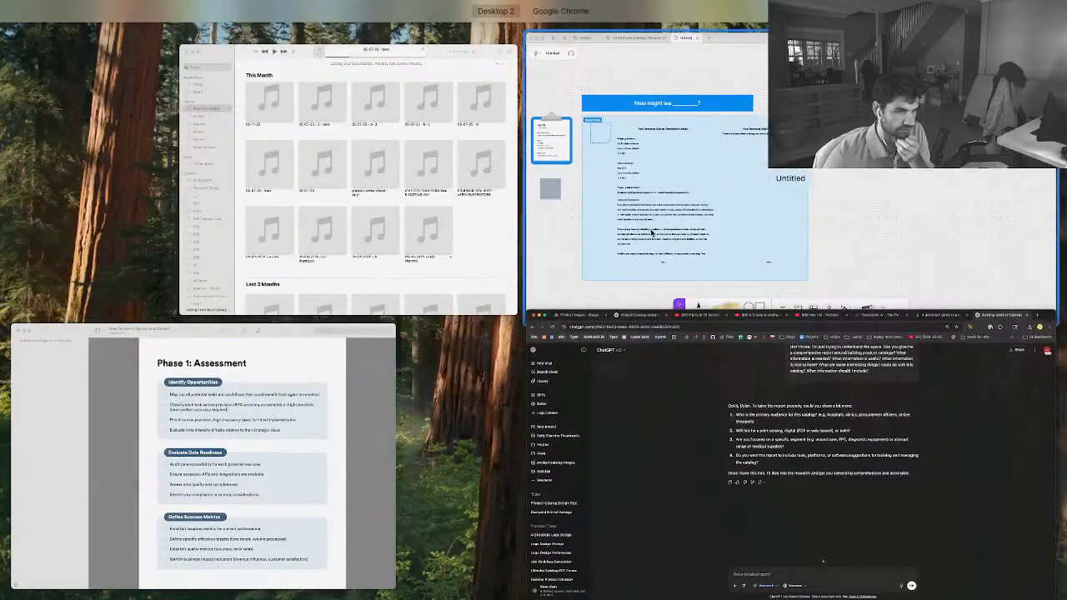
pyautogui.click(652, 231)
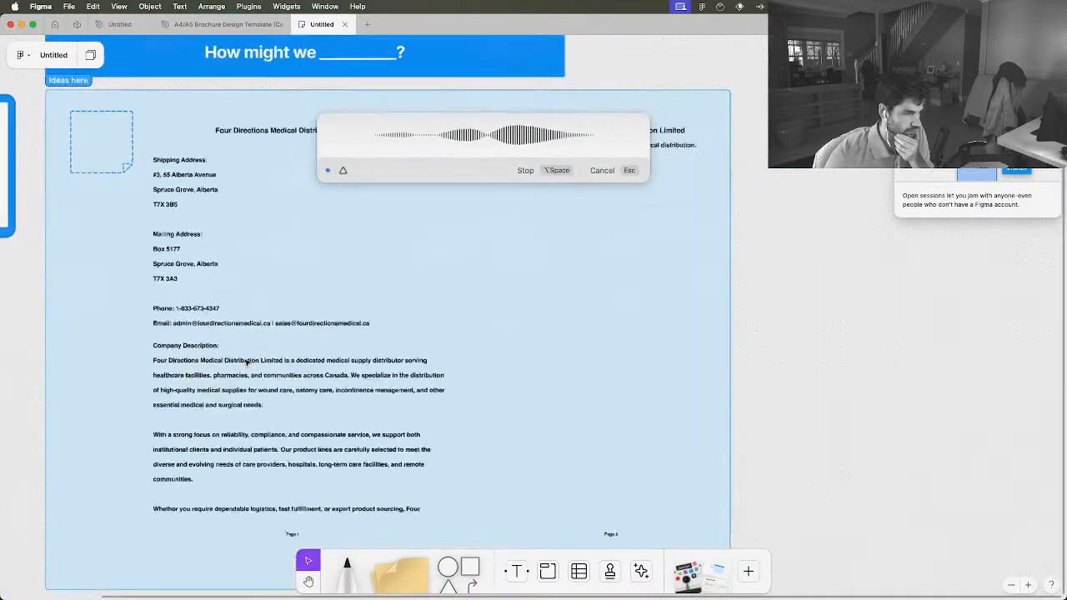
pyautogui.scroll(2, 247, 362)
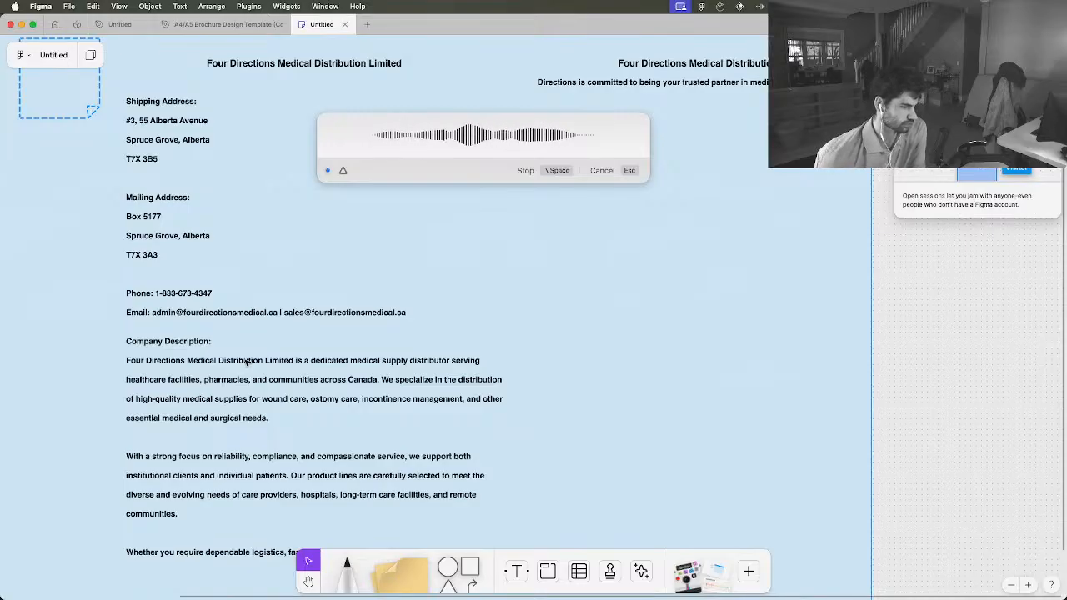
pyautogui.scroll(-3, 248, 361)
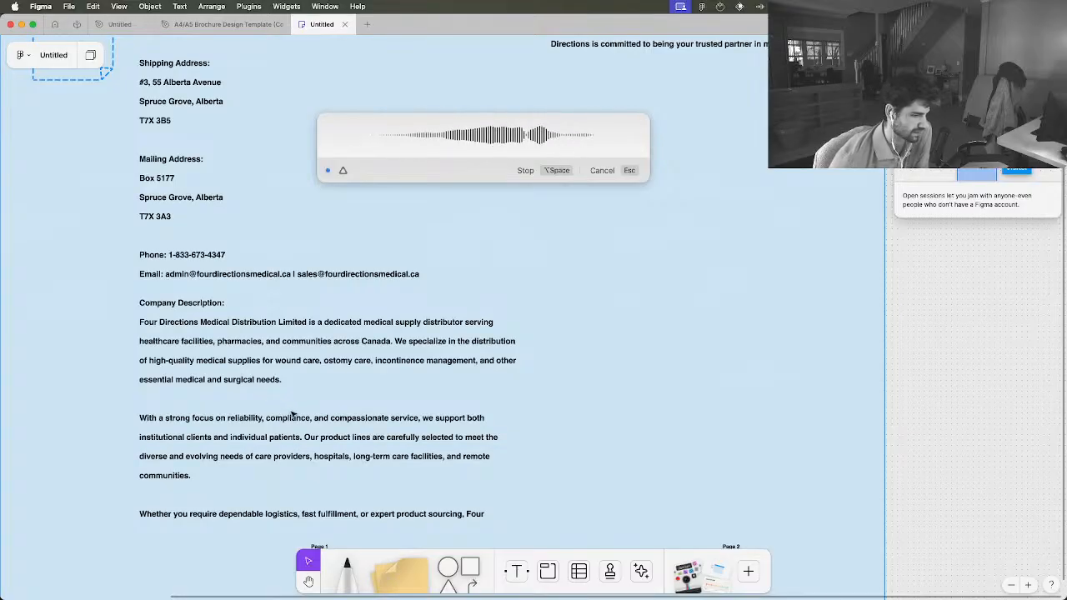
pyautogui.scroll(-2, 303, 421)
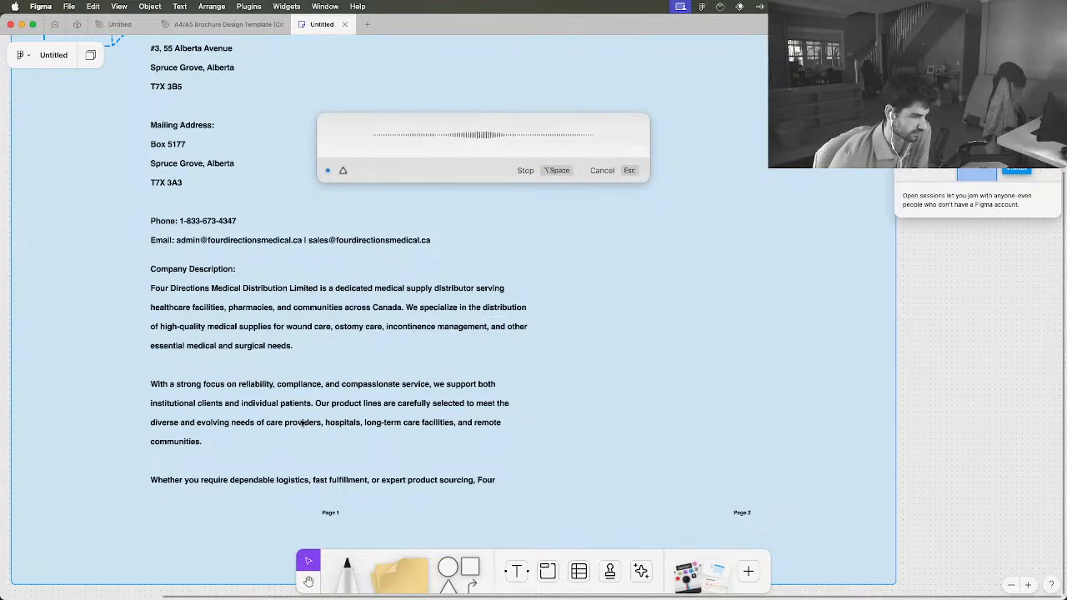
pyautogui.scroll(-1, 302, 422)
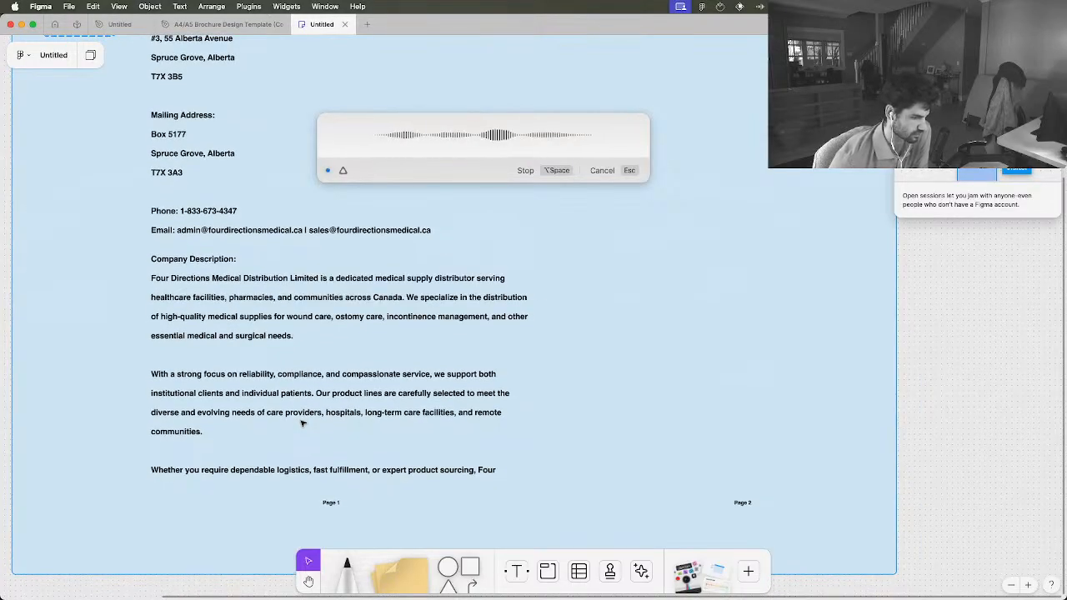
pyautogui.scroll(-2, 303, 423)
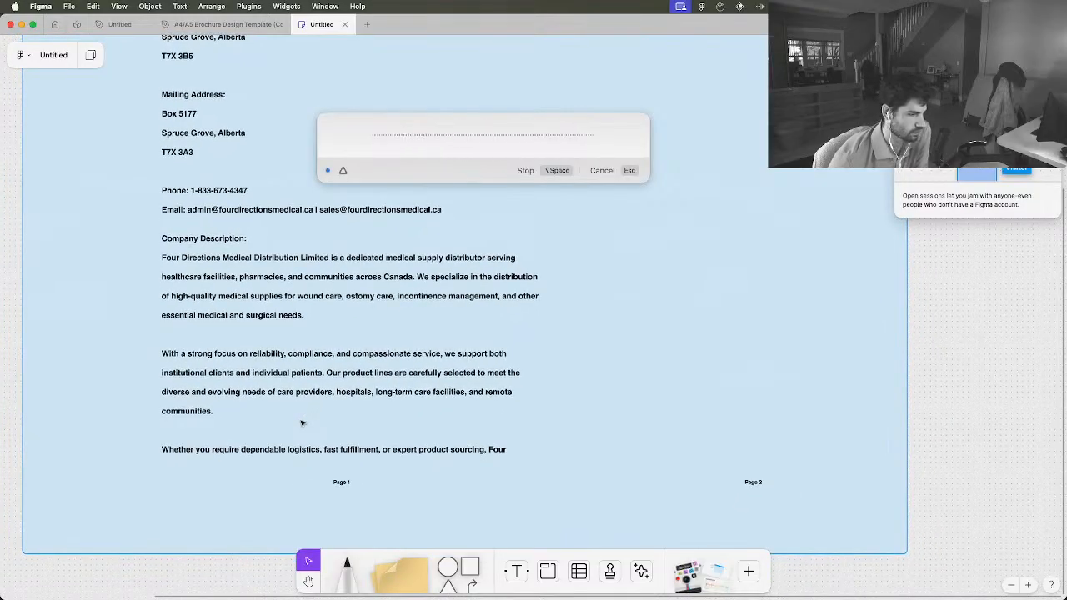
pyautogui.hscroll(3, 303, 423)
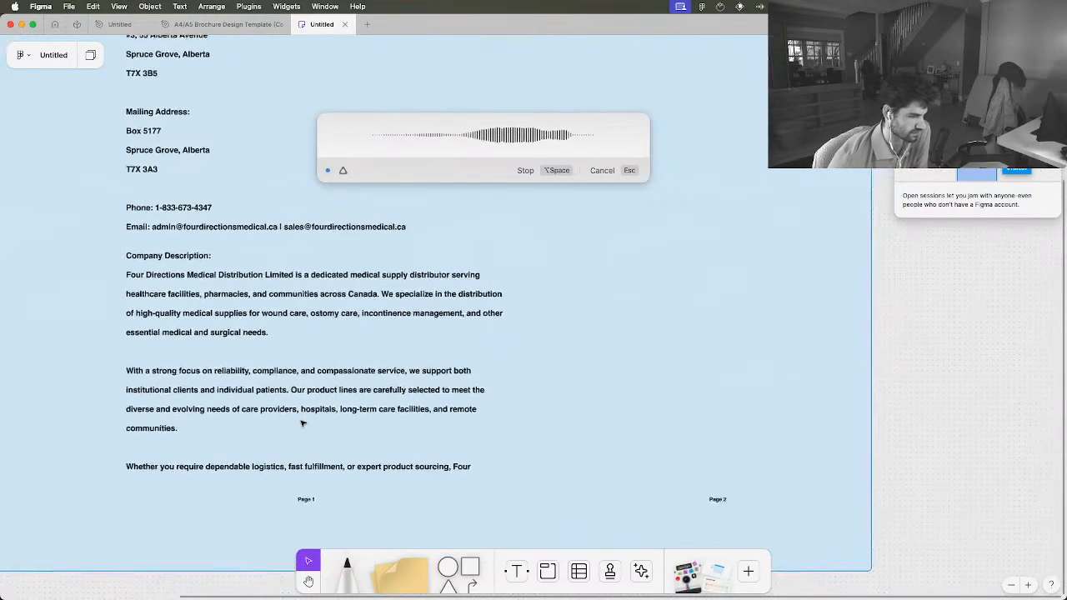
pyautogui.scroll(6, 303, 423)
pyautogui.hscroll(3, 303, 423)
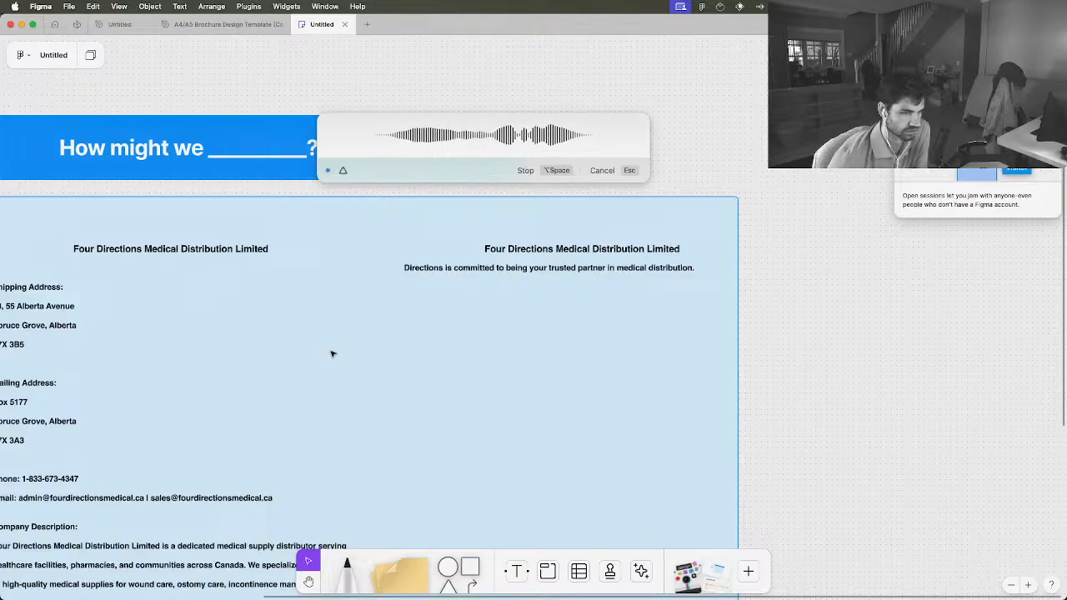
pyautogui.hscroll(-3, 332, 355)
pyautogui.scroll(-1, 332, 354)
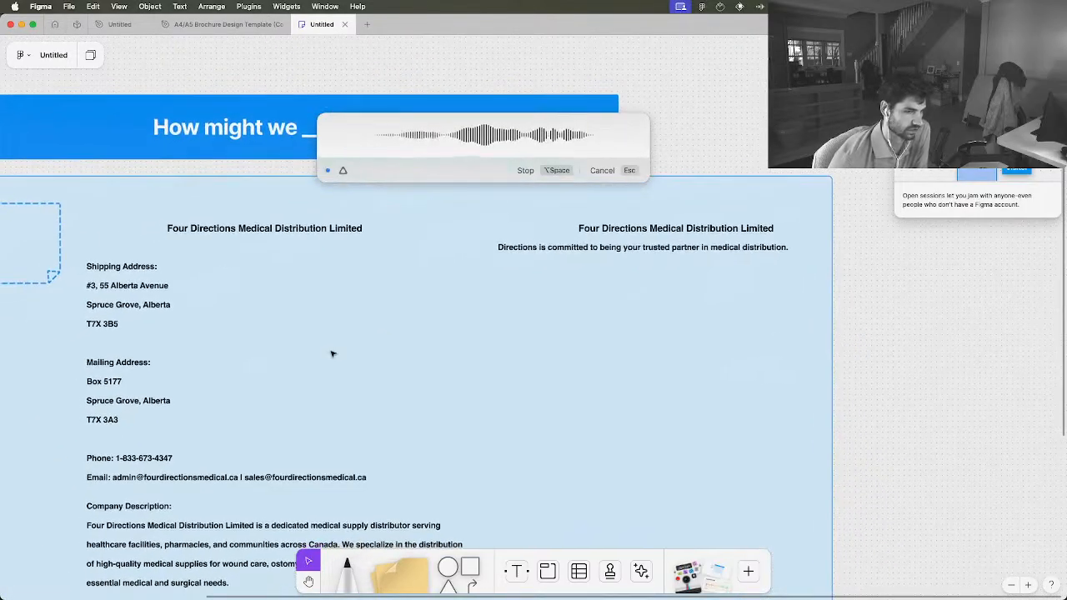
# Return to the ChatGPT chat, finish the dictation, and send the answers about the company and its catalog
pyautogui.hotkey('ctrl', 'Up')
pyautogui.click(717, 204)
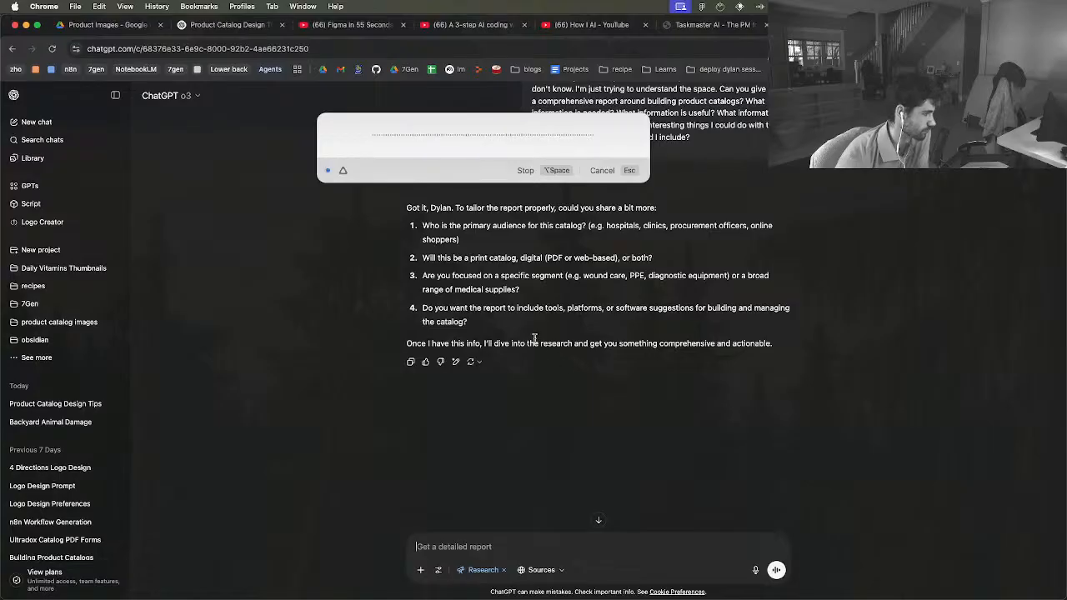
pyautogui.hotkey('alt', 'space')
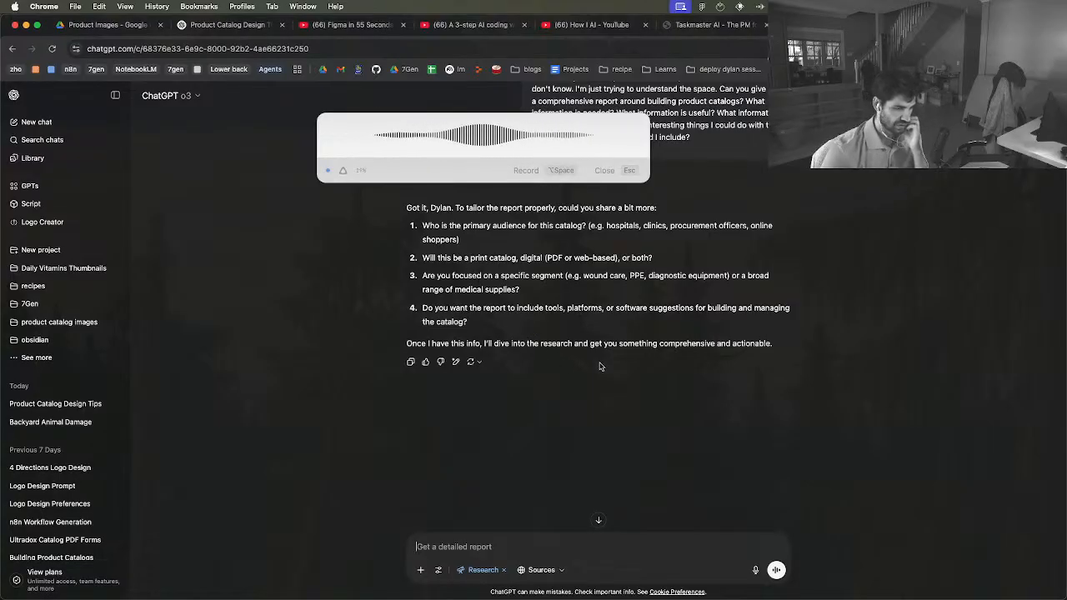
pyautogui.hotkey('alt', 'space')
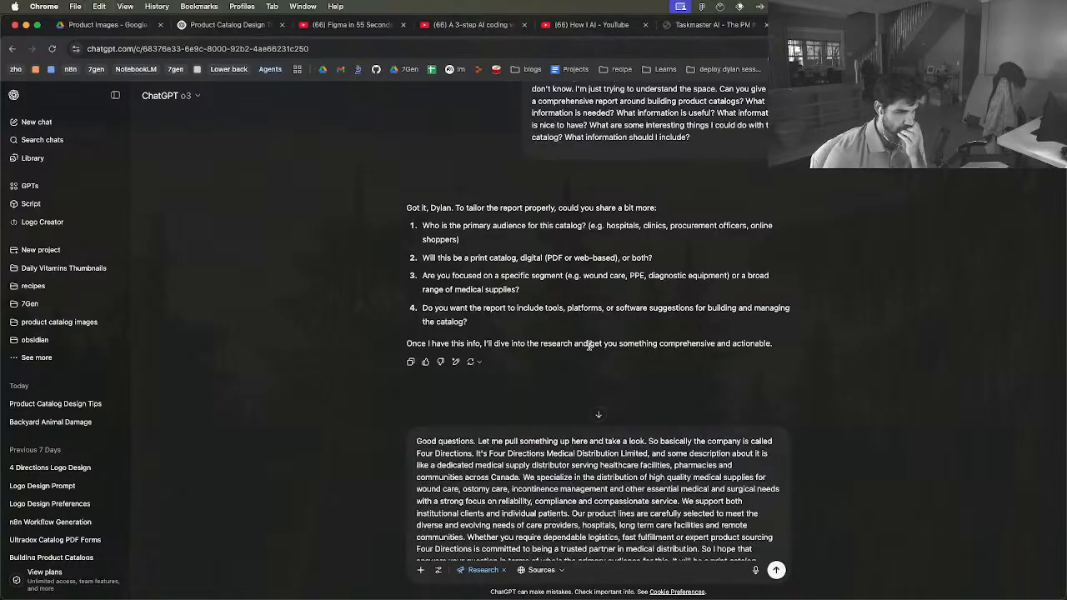
pyautogui.press('Return')
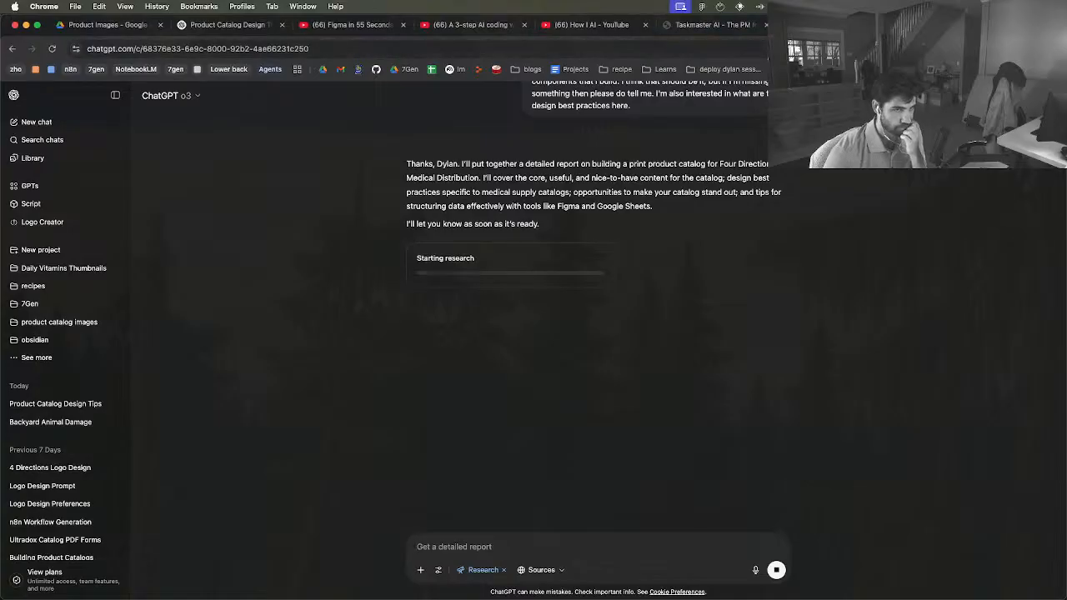
# Switch to Figma and open Page 2 of the Untitled design file containing the product cards
pyautogui.click(821, 25)
pyautogui.click(694, 25)
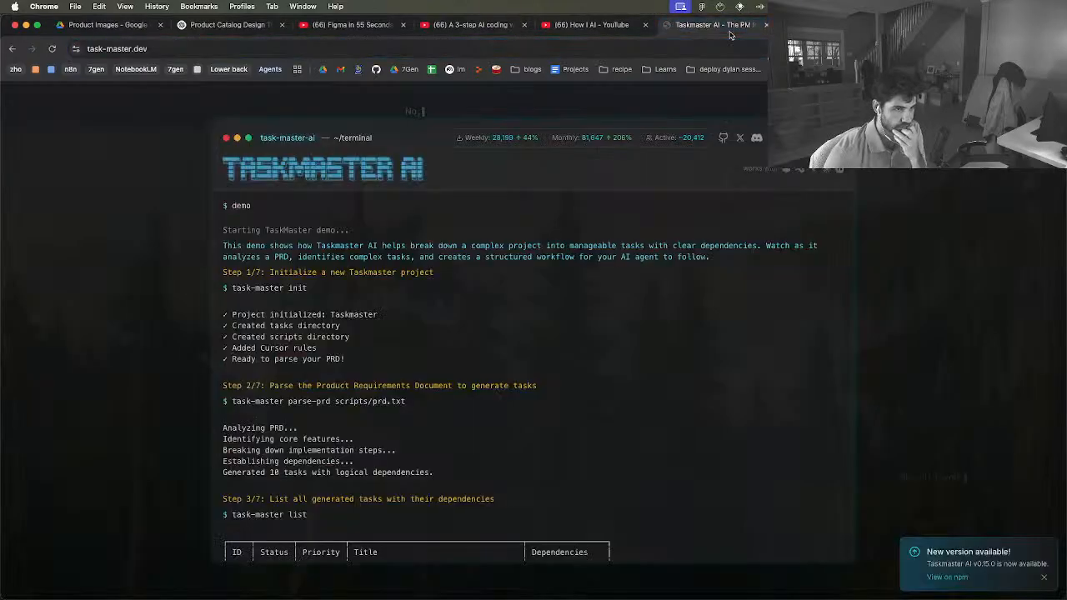
pyautogui.hotkey('ctrl', 'Up')
pyautogui.click(621, 226)
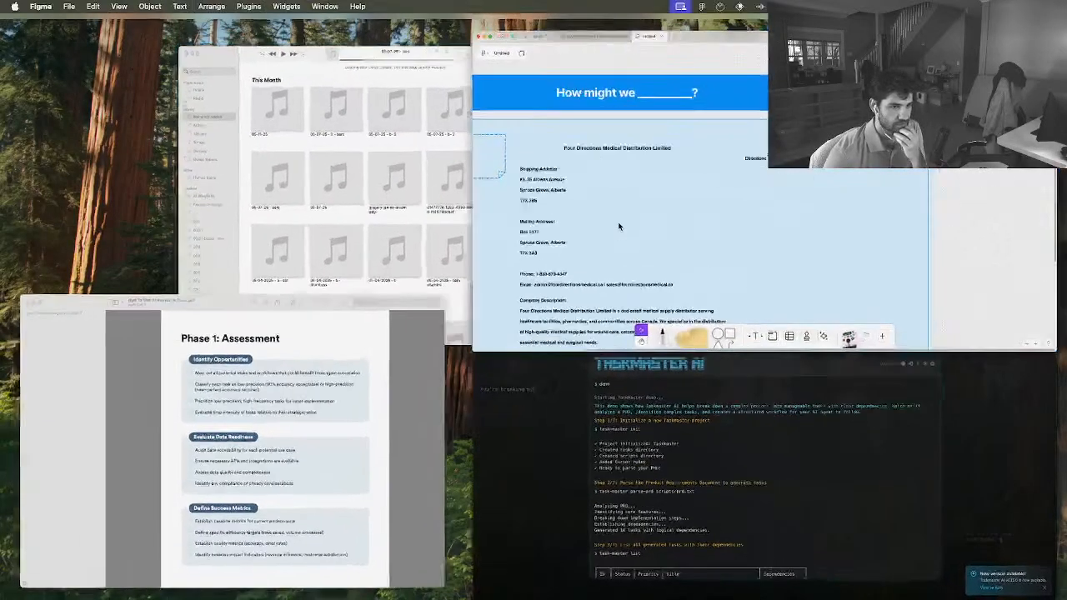
pyautogui.click(119, 24)
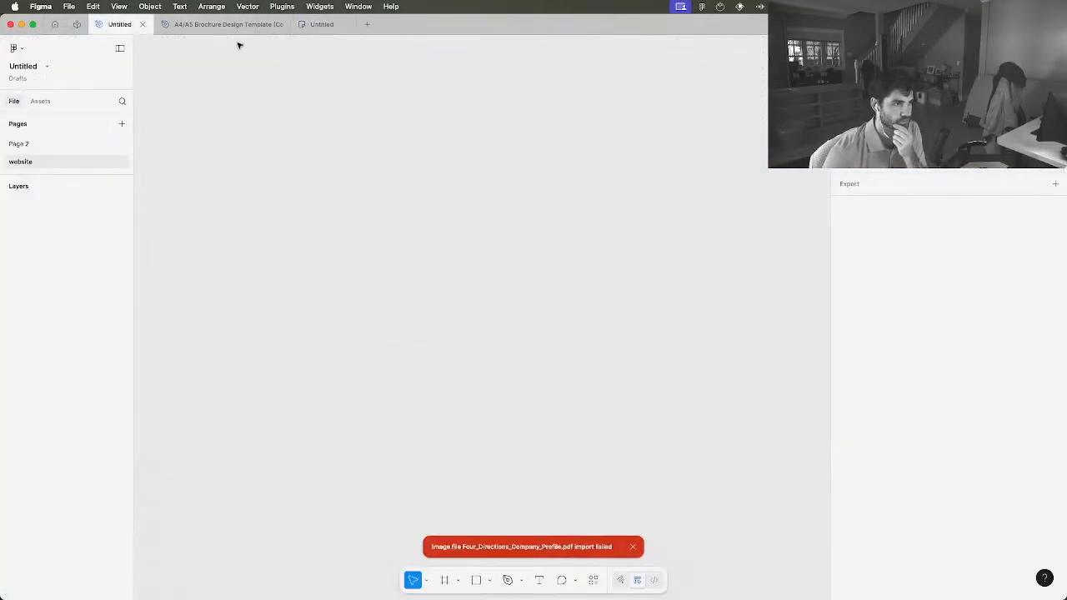
pyautogui.click(25, 145)
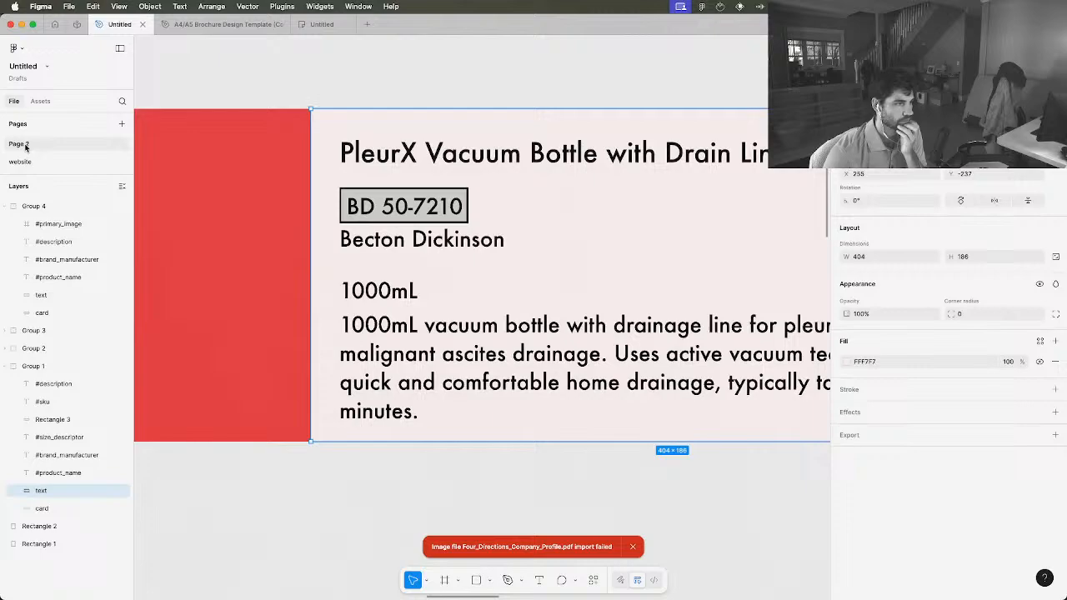
# Shrink the SKU text box on the PleurX product card to about 68 × 18 to fit its grey rectangle
pyautogui.scroll(-5, 392, 214)
pyautogui.click(394, 213)
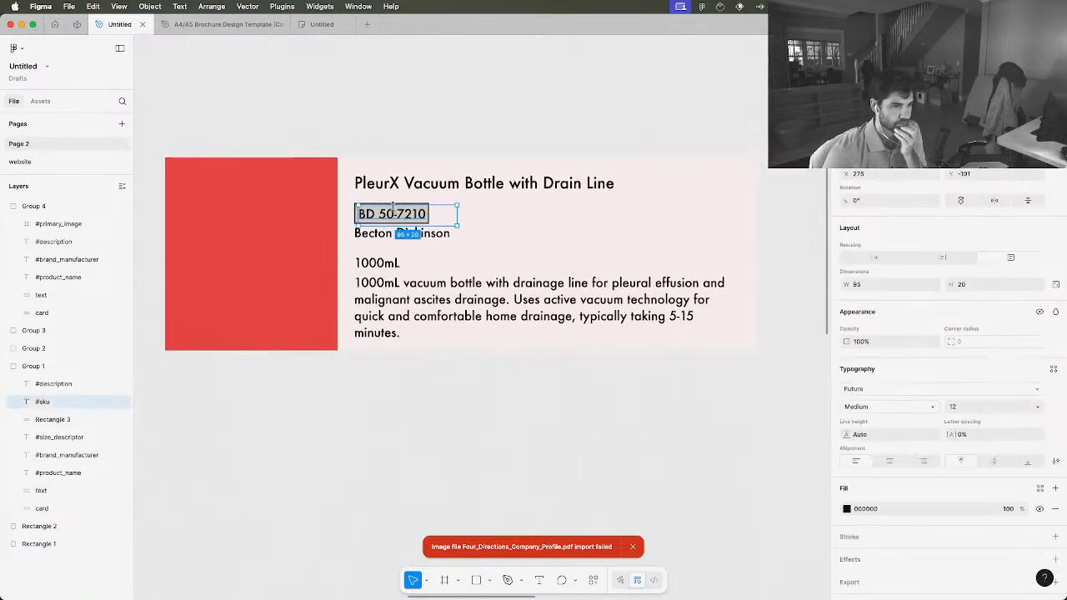
pyautogui.moveTo(457, 205); pyautogui.dragTo(397, 220)
pyautogui.click(472, 220)
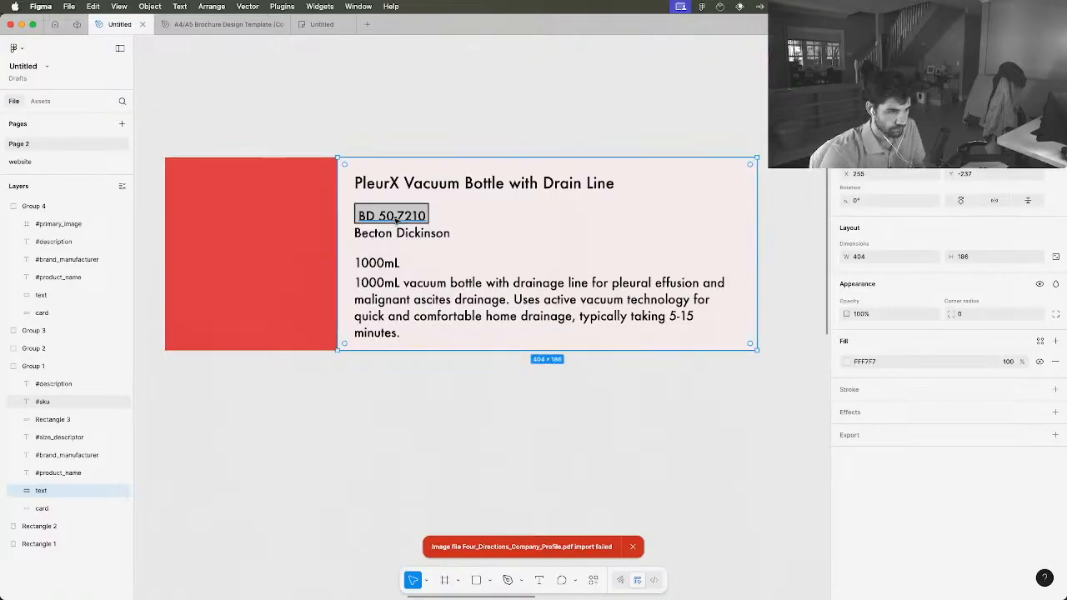
pyautogui.click(422, 405)
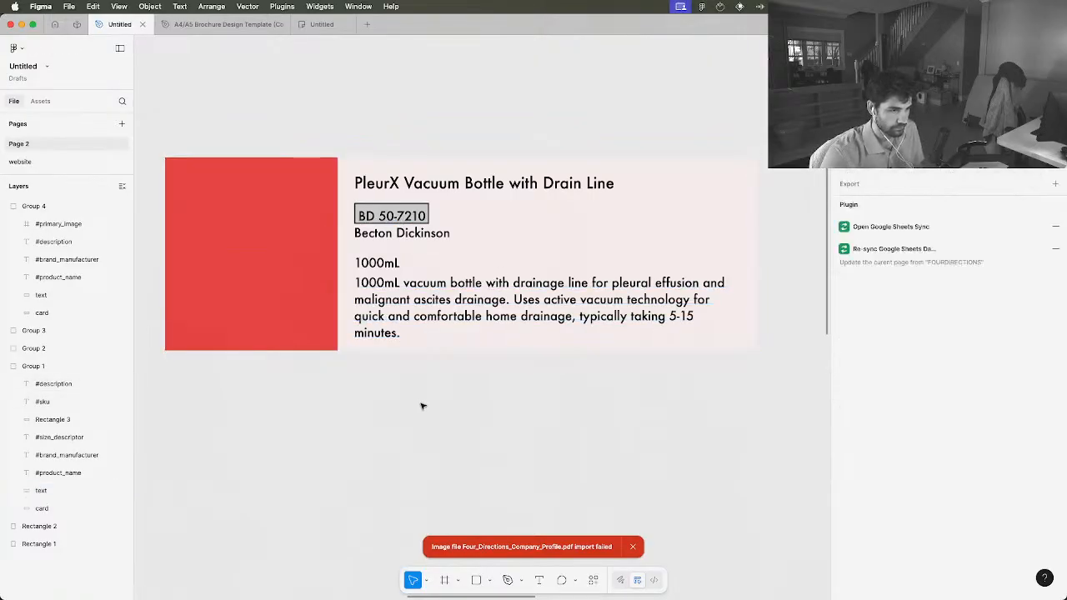
# Move the SKU text slightly up inside its grey rectangle and set its font size to 10
pyautogui.scroll(5, 400, 216)
pyautogui.scroll(1, 402, 217)
pyautogui.click(383, 218)
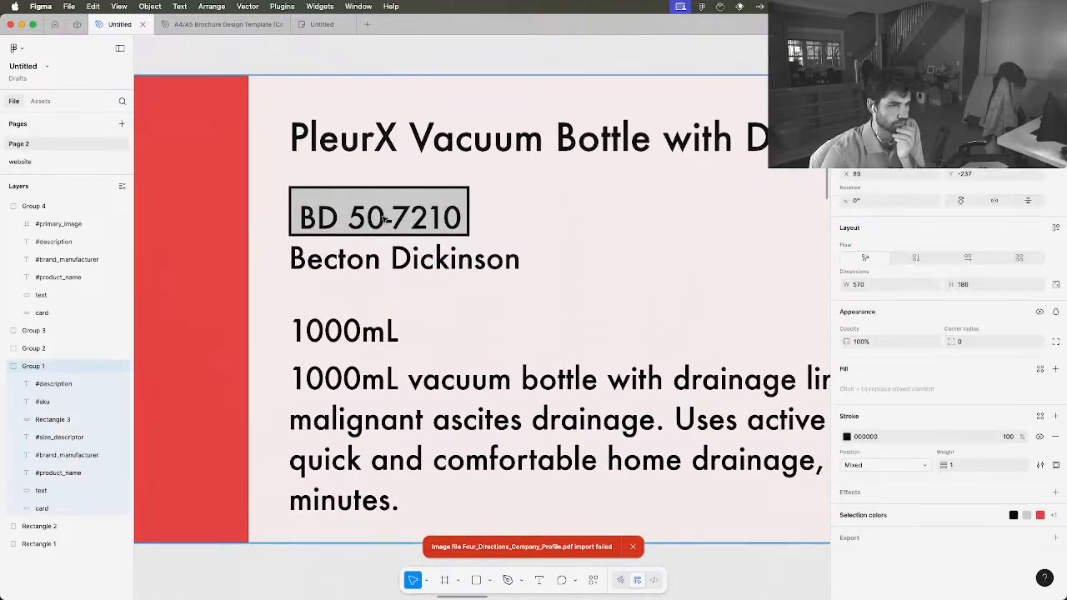
pyautogui.doubleClick(329, 220)
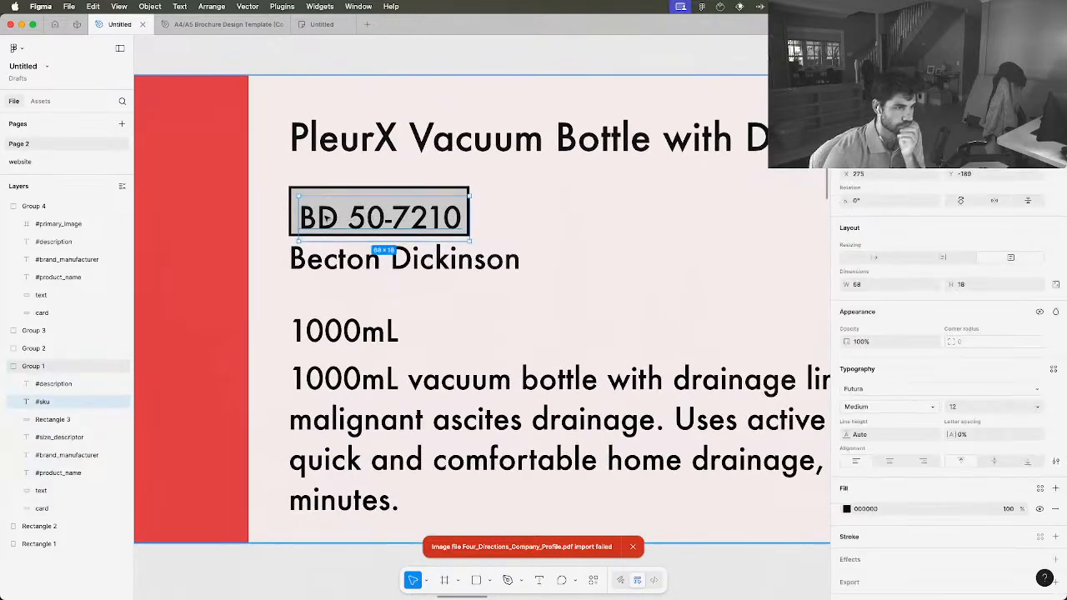
pyautogui.moveTo(338, 216); pyautogui.dragTo(336, 214)
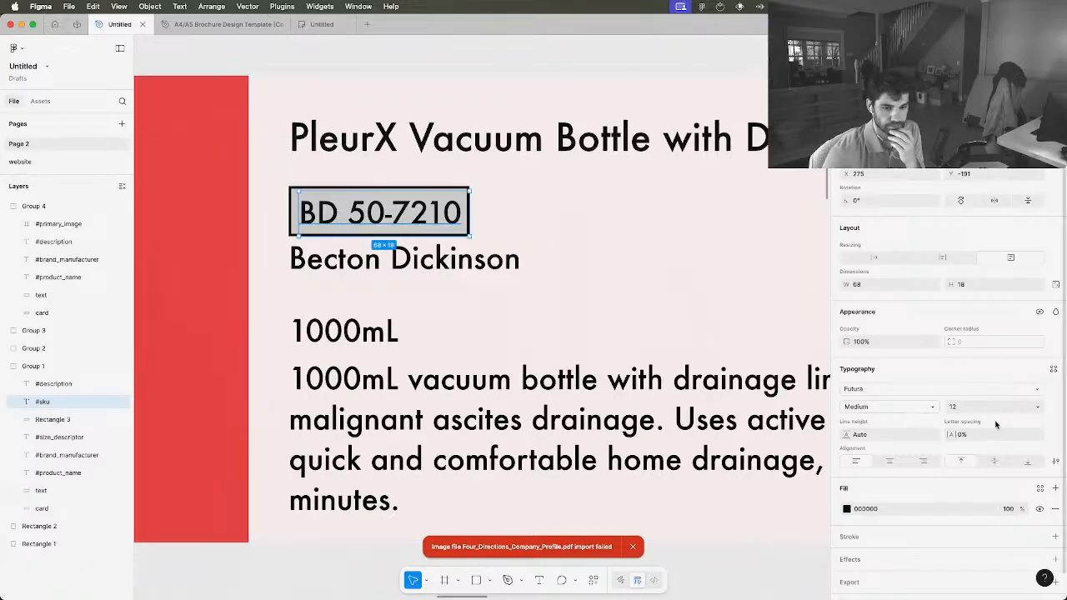
pyautogui.click(1038, 410)
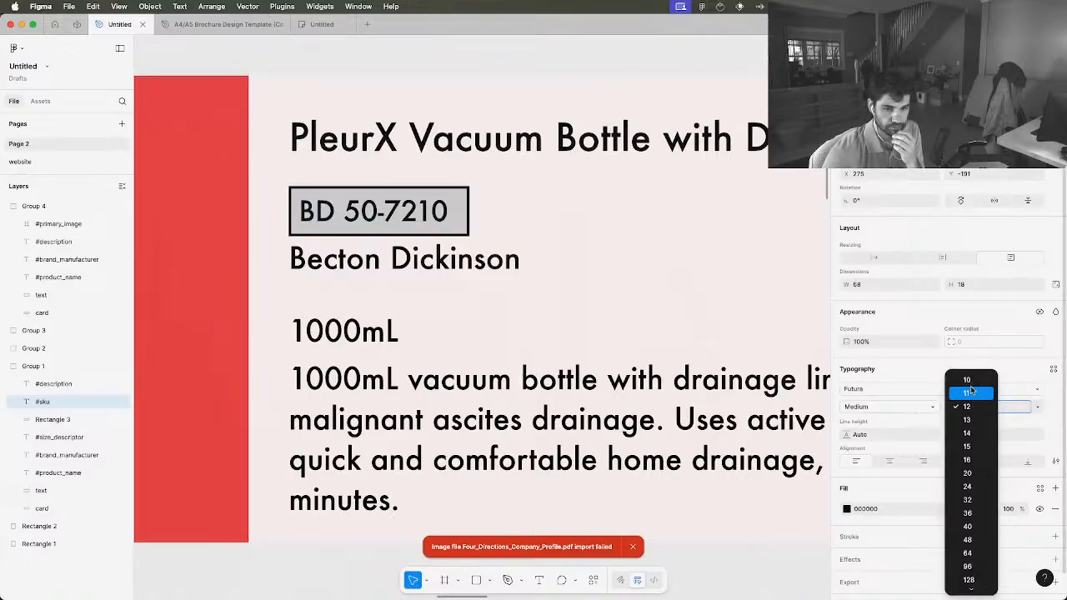
pyautogui.click(968, 381)
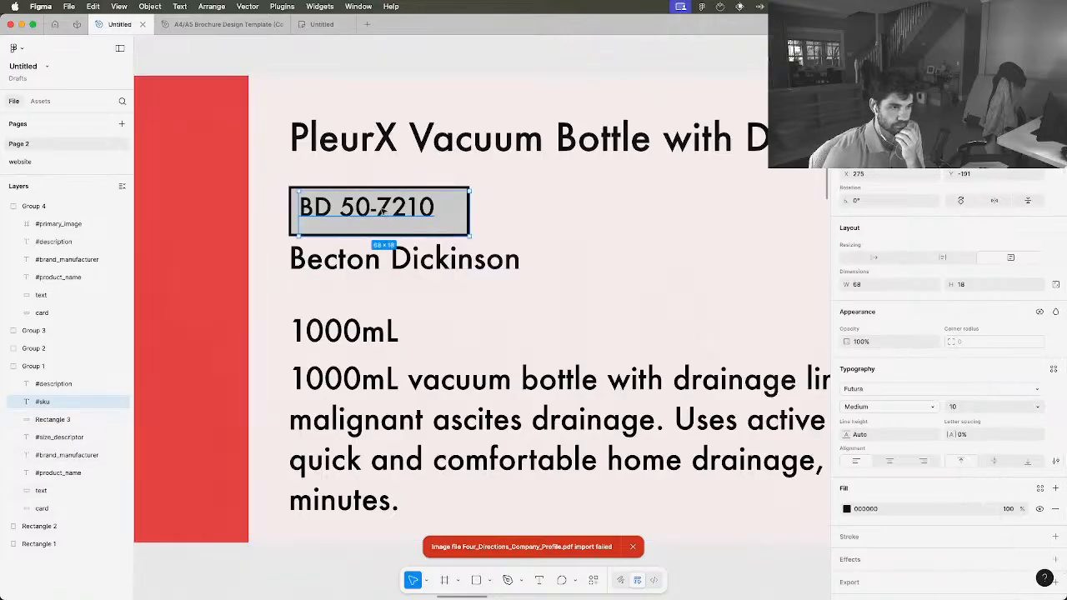
# Center the SKU text by eye within the grey rectangle
pyautogui.moveTo(373, 210); pyautogui.dragTo(382, 215)
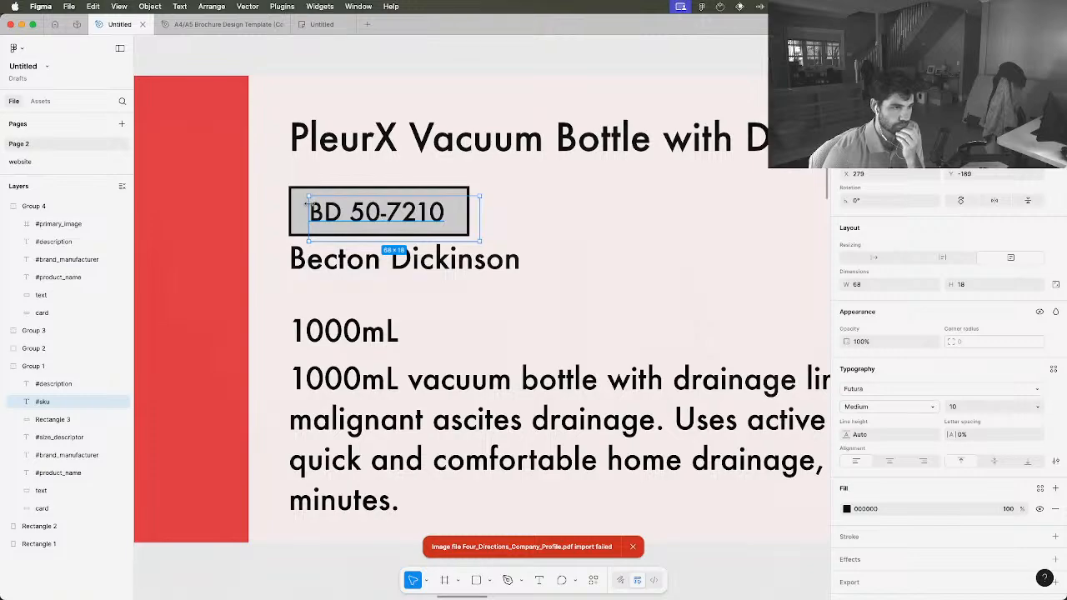
pyautogui.moveTo(309, 198)
pyautogui.mouseDown()
pyautogui.moveTo(285, 191)
pyautogui.moveTo(311, 196)
pyautogui.mouseUp()
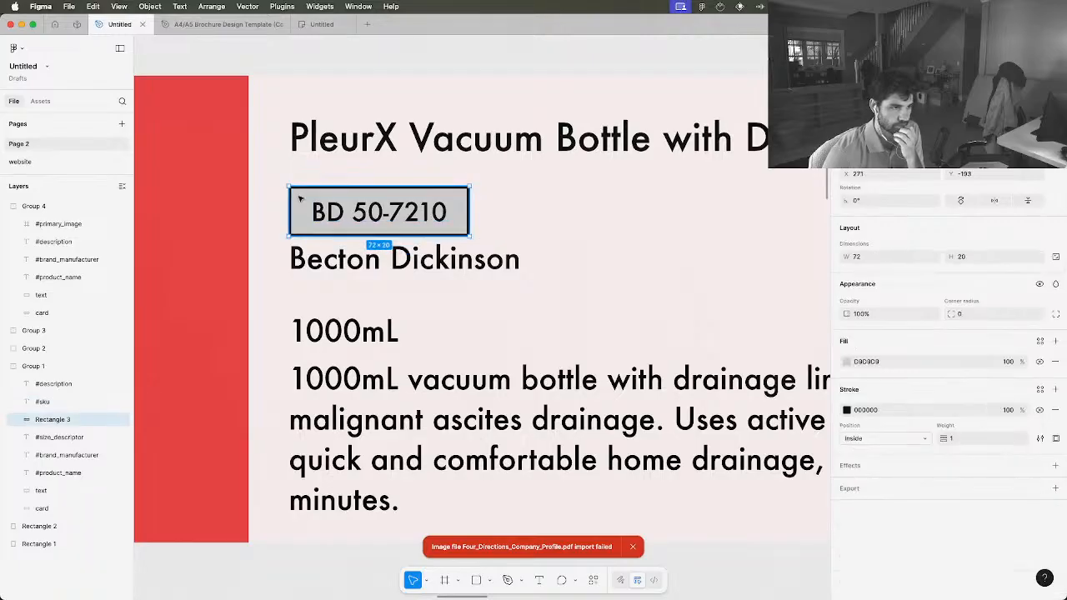
pyautogui.click(491, 243)
pyautogui.click(487, 215)
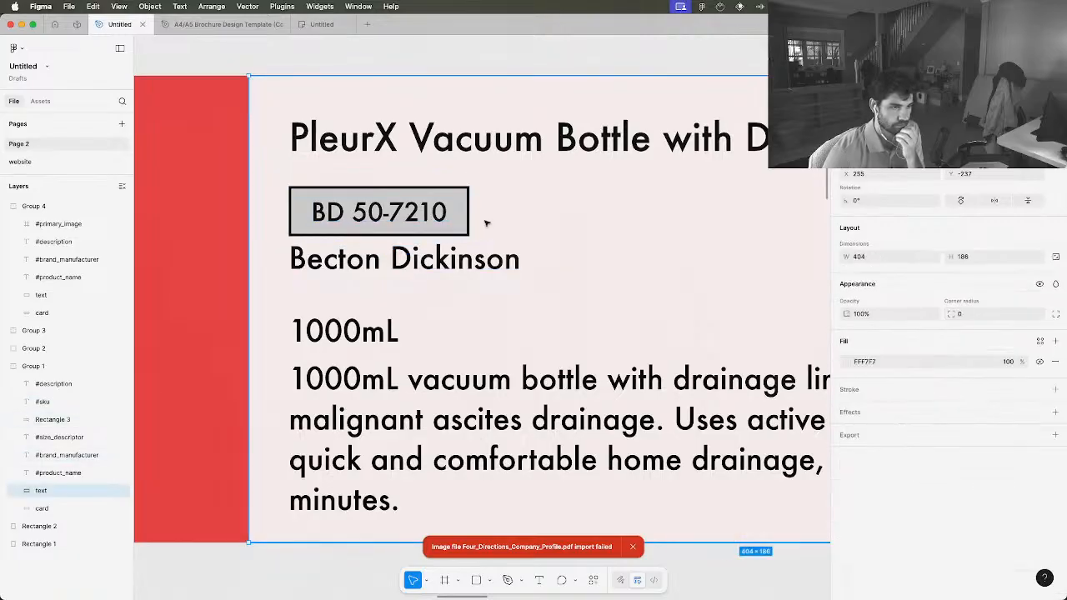
pyautogui.moveTo(436, 221); pyautogui.dragTo(436, 220)
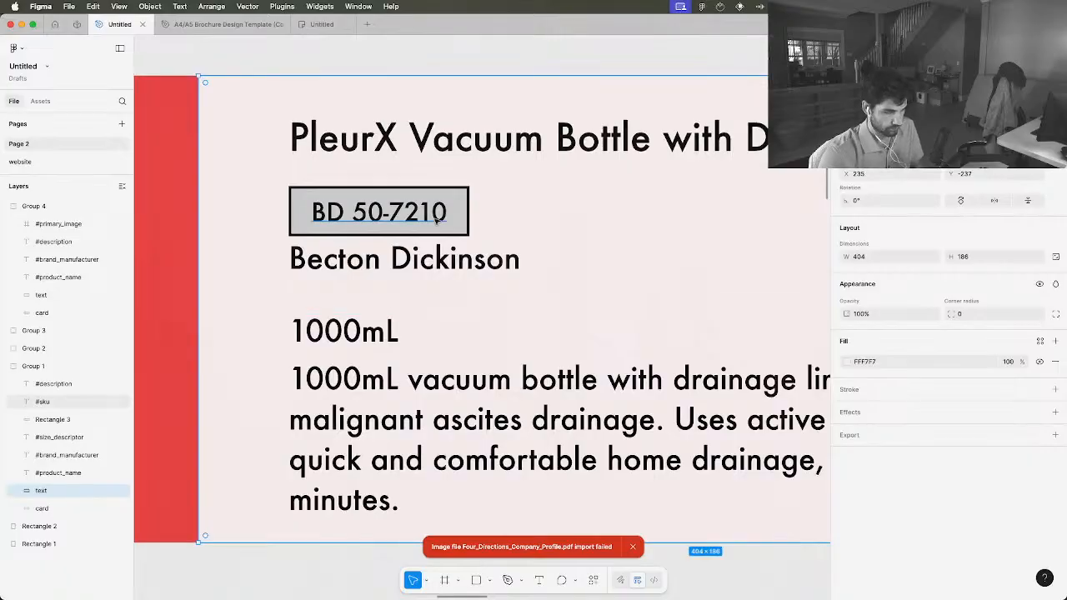
pyautogui.press('super+z')
pyautogui.click(290, 177)
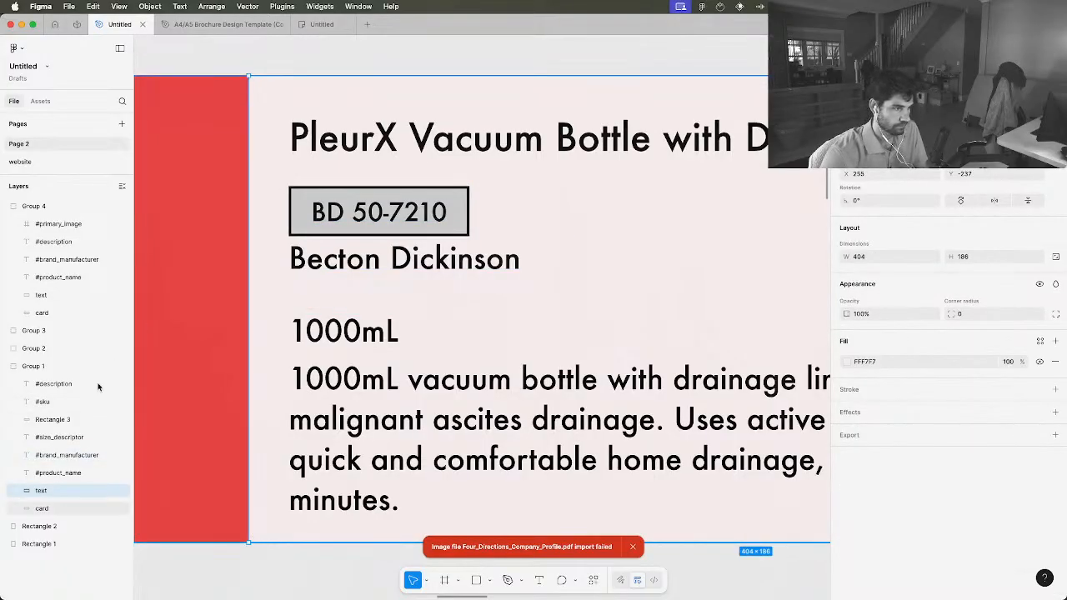
# Reduce the product name text box on the PleurX card to about 323 × 28 so it ends above the SKU rectangle
pyautogui.click(65, 474)
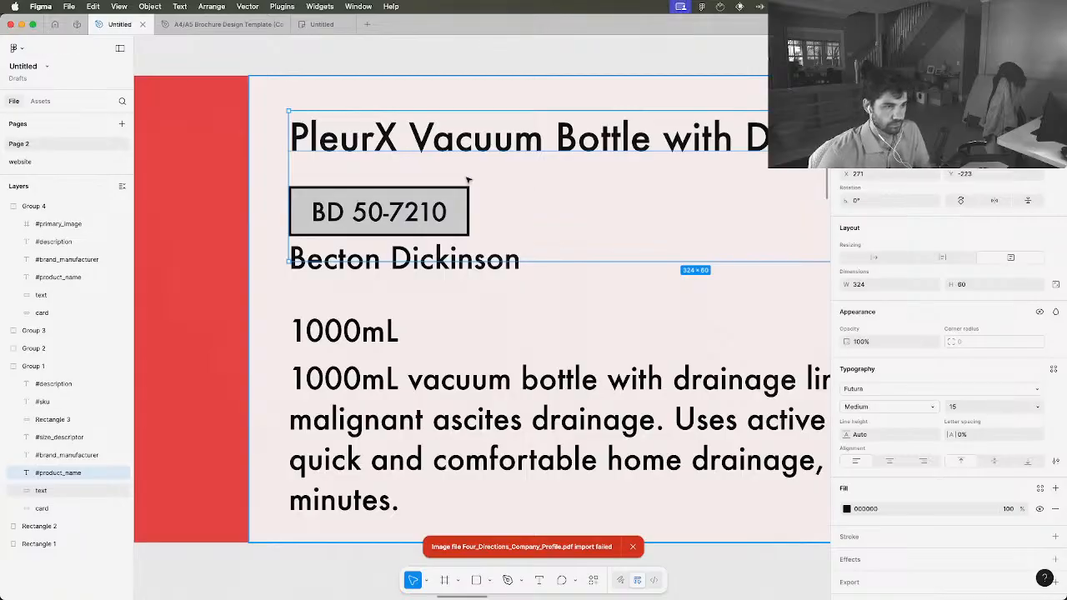
pyautogui.scroll(-3, 468, 180)
pyautogui.hscroll(1, 644, 214)
pyautogui.hscroll(1, 642, 214)
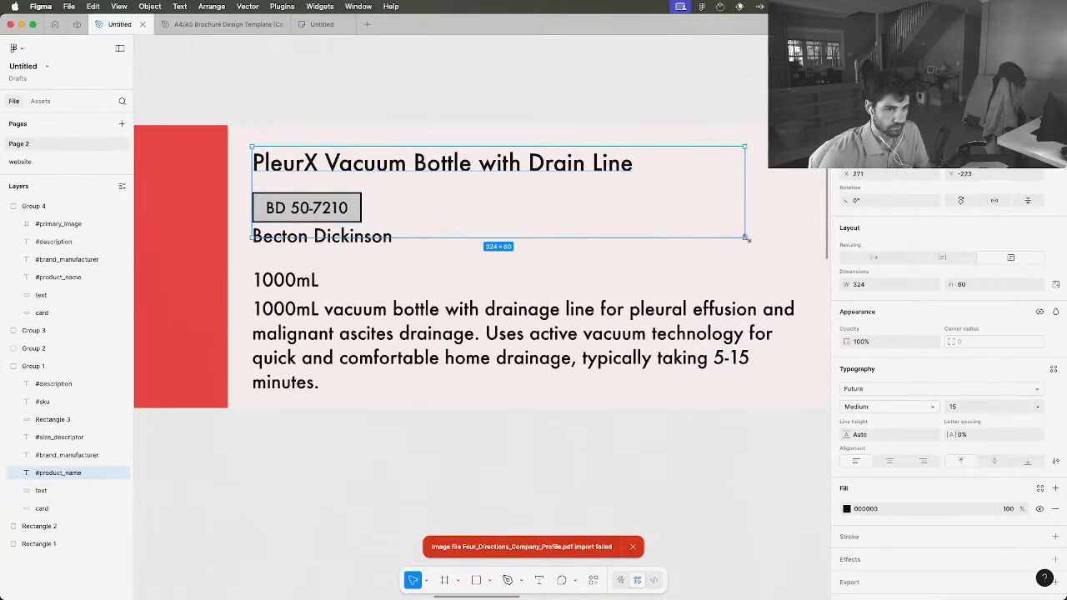
pyautogui.moveTo(745, 237); pyautogui.dragTo(744, 207)
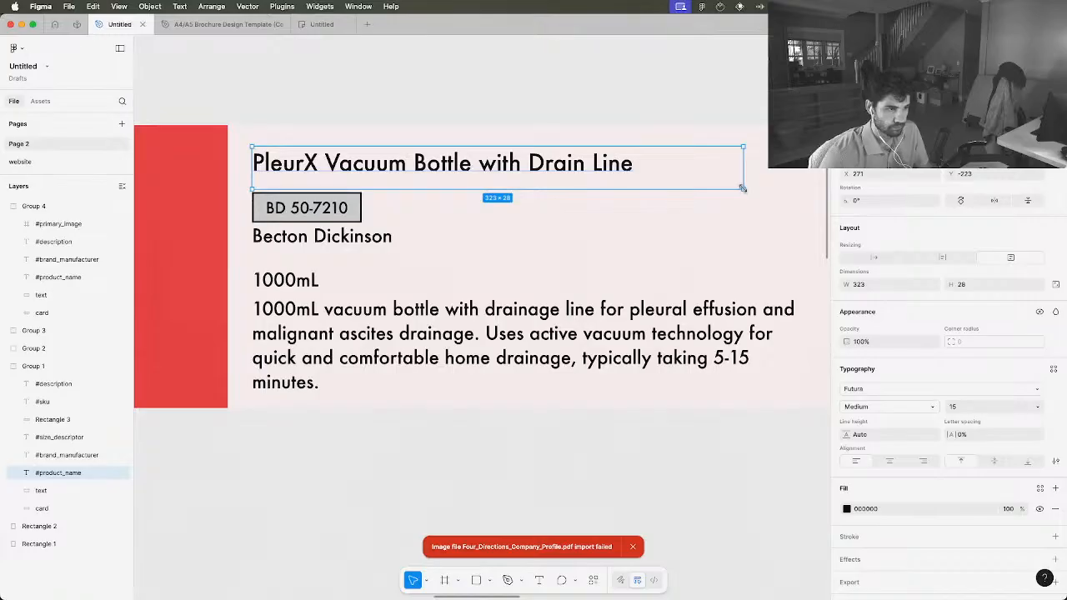
# Tighten the SKU text box to about 59 × 13 so it sits within its grey rectangle
pyautogui.click(343, 208)
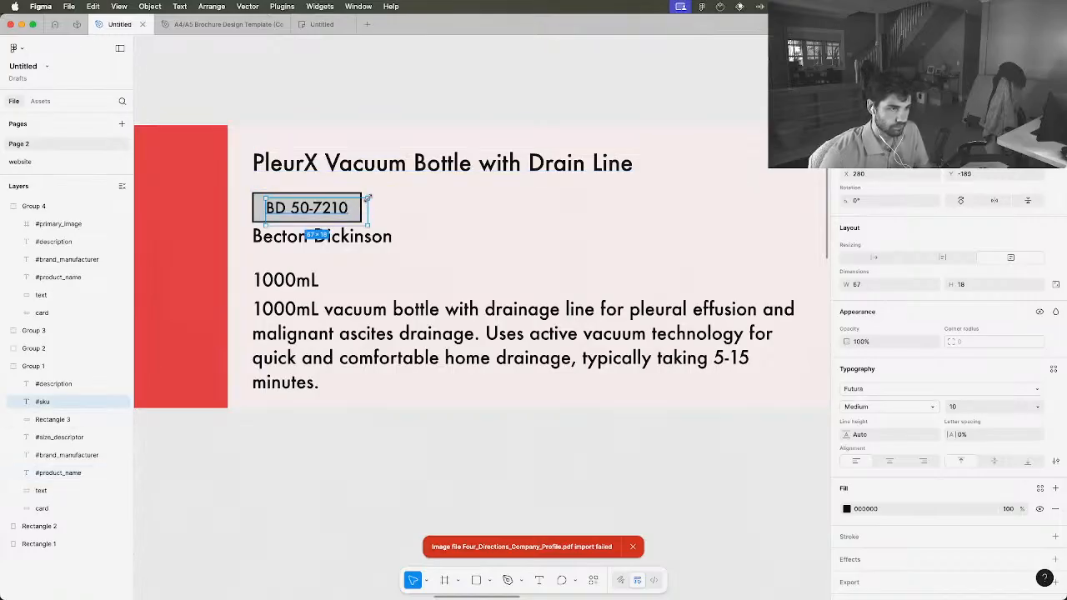
pyautogui.moveTo(365, 197); pyautogui.dragTo(355, 217)
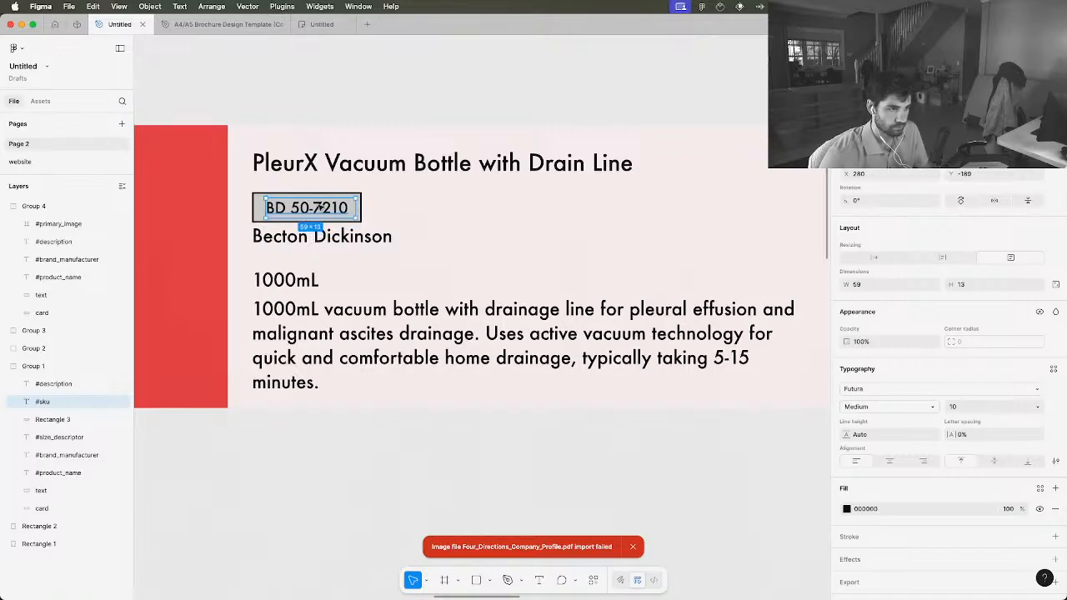
pyautogui.click(373, 214)
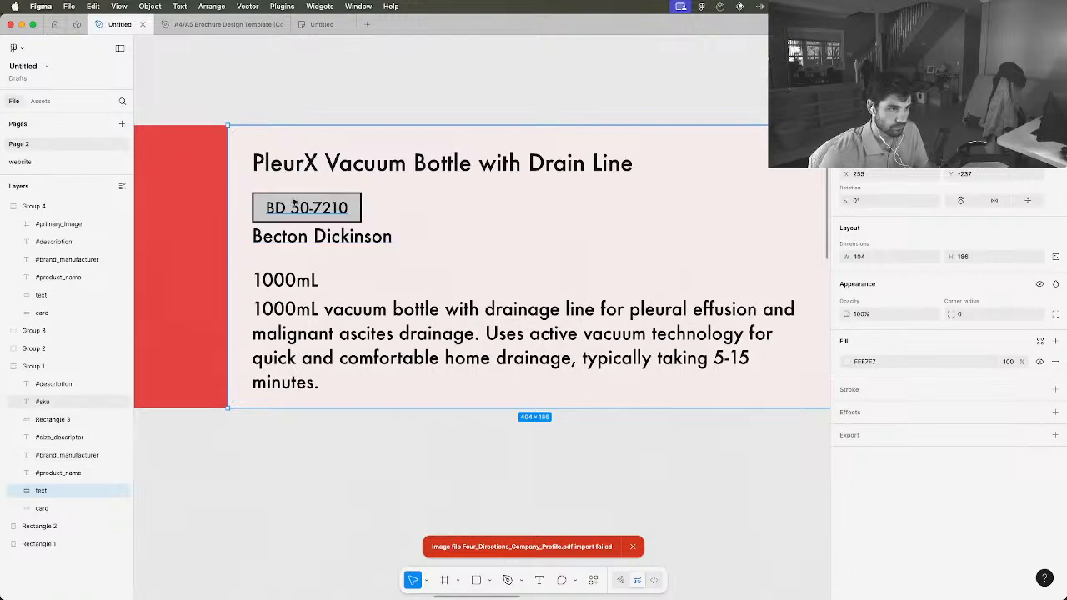
# Group the SKU text with the grey rectangle behind it
pyautogui.click(255, 205)
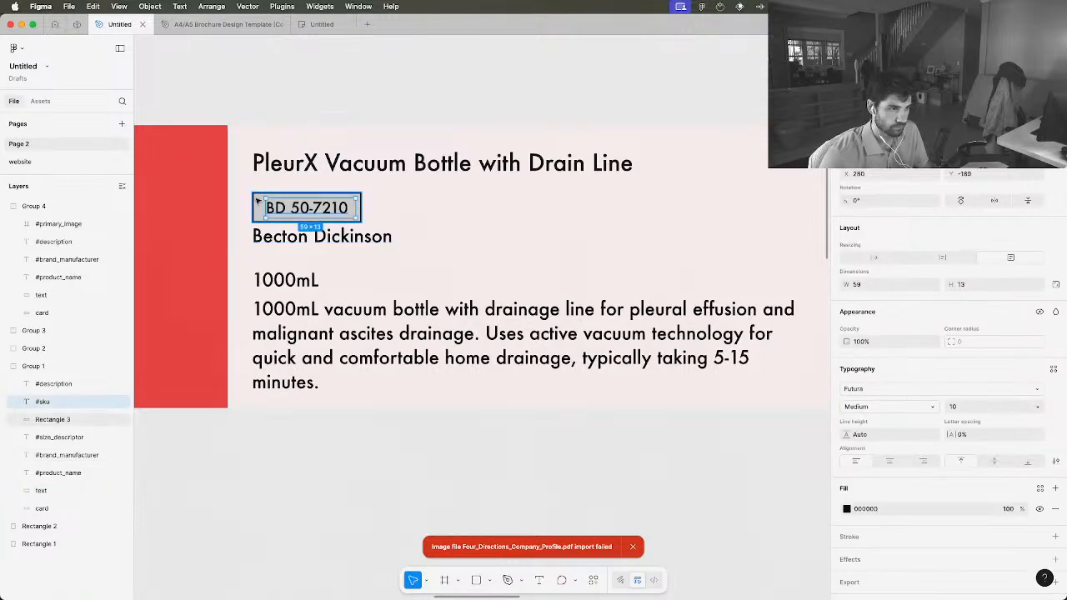
pyautogui.click(53, 419)
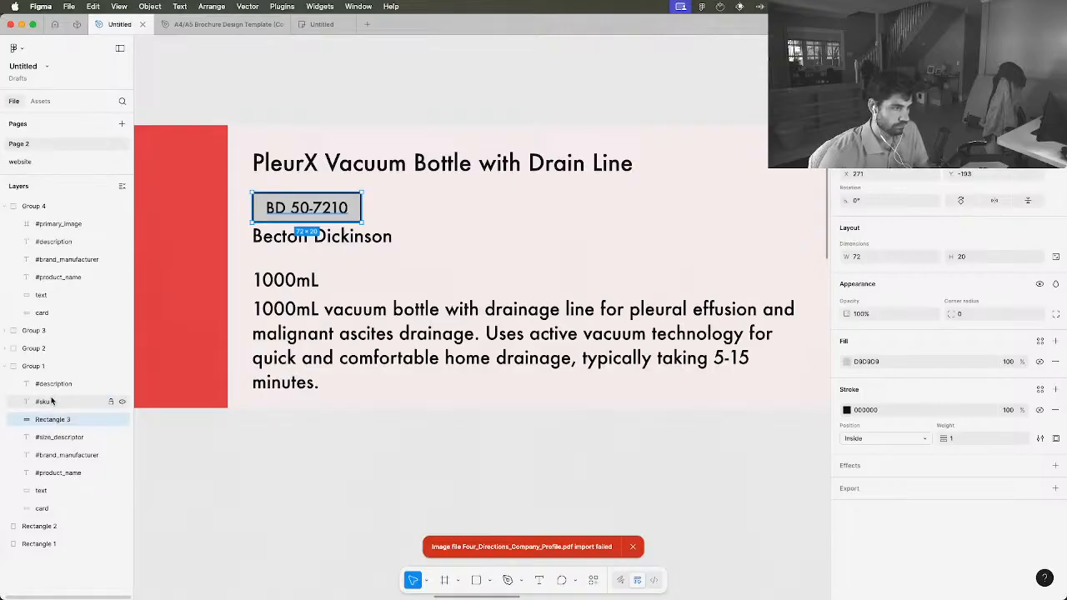
pyautogui.keyDown('shift'); pyautogui.click(52, 402); pyautogui.keyUp('shift')
pyautogui.rightClick(54, 414)
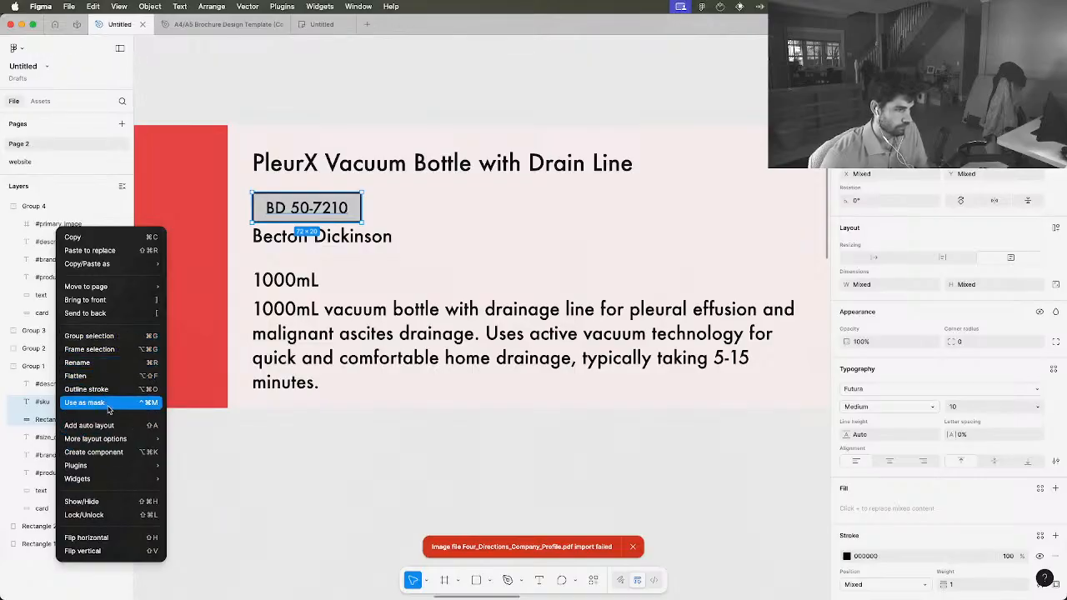
pyautogui.press('super+g')
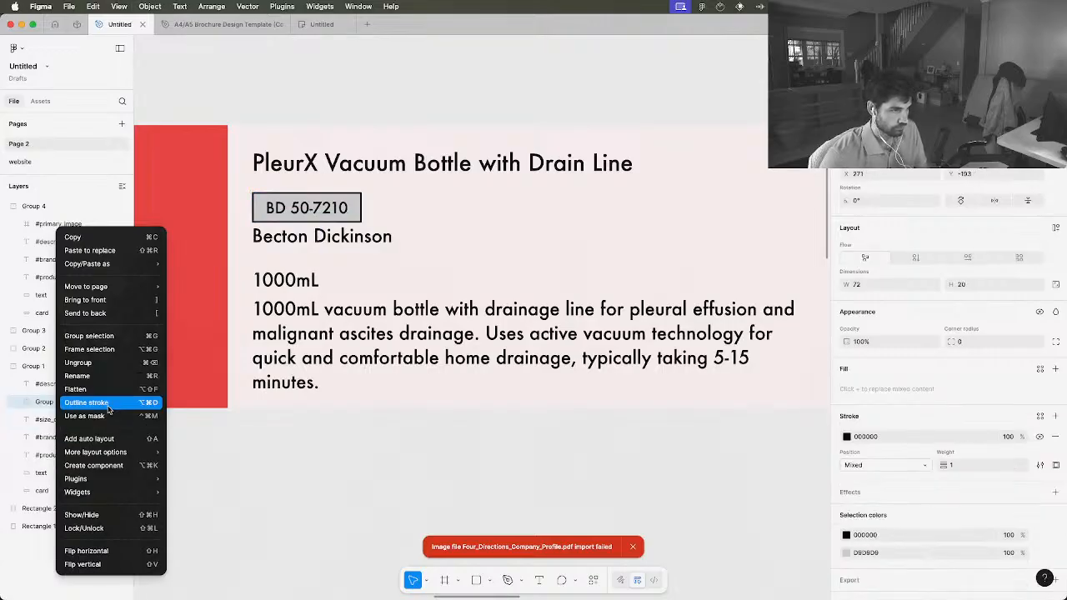
pyautogui.click(257, 459)
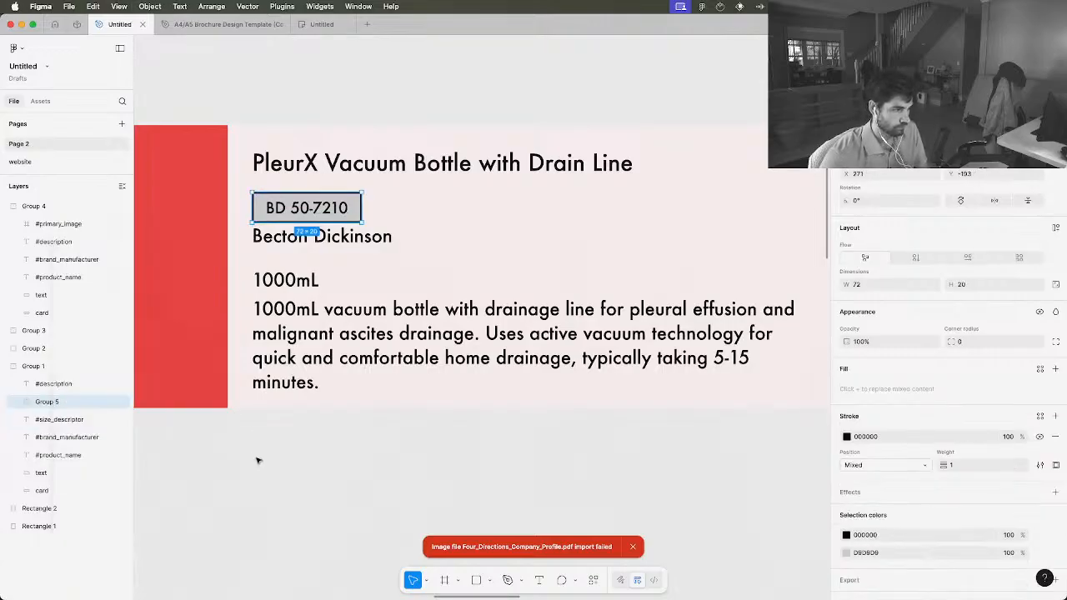
# Rename the group holding the SKU text and its rectangle as Product Code
pyautogui.doubleClick(48, 402)
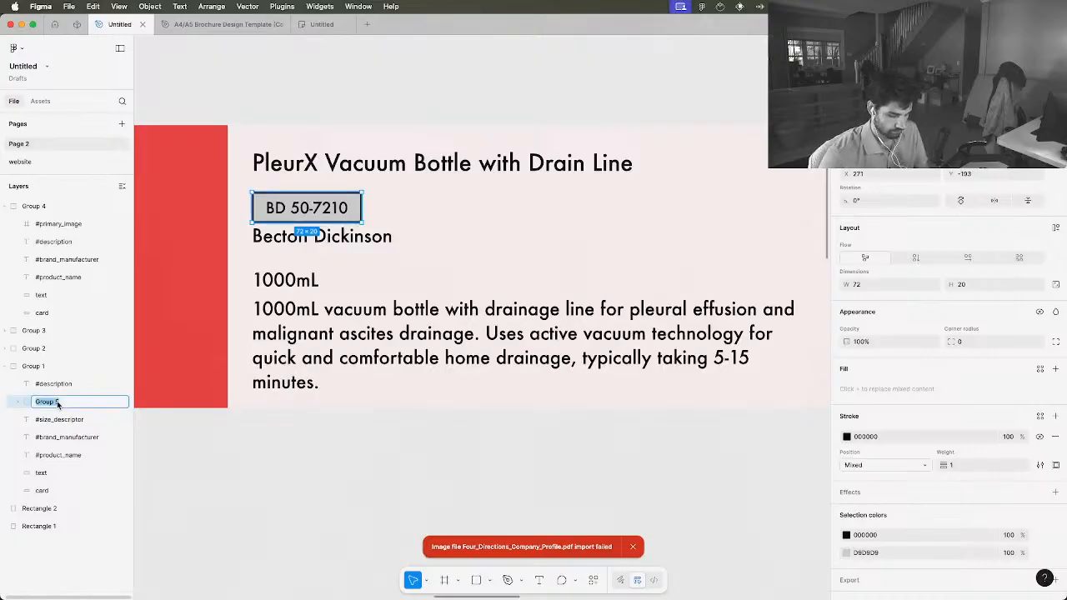
pyautogui.write('Product Co')
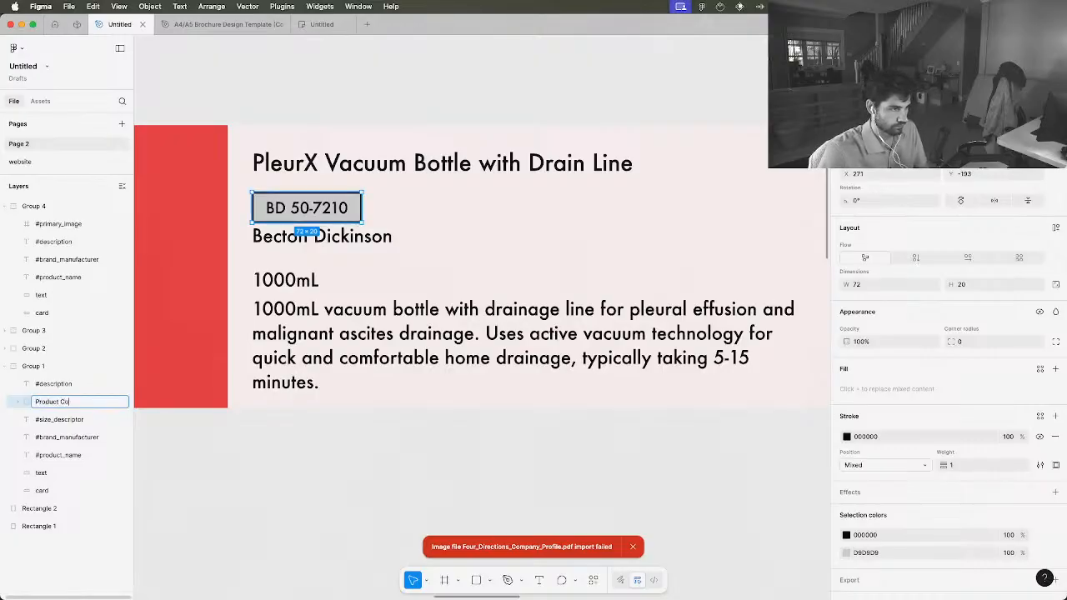
pyautogui.write('de')
pyautogui.press('Return')
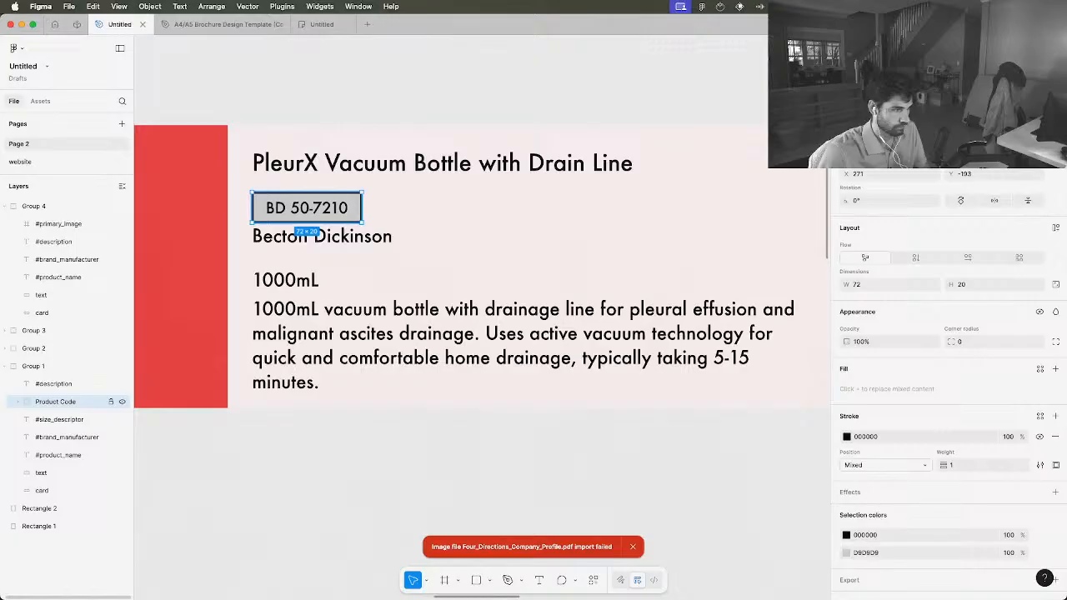
pyautogui.click(18, 404)
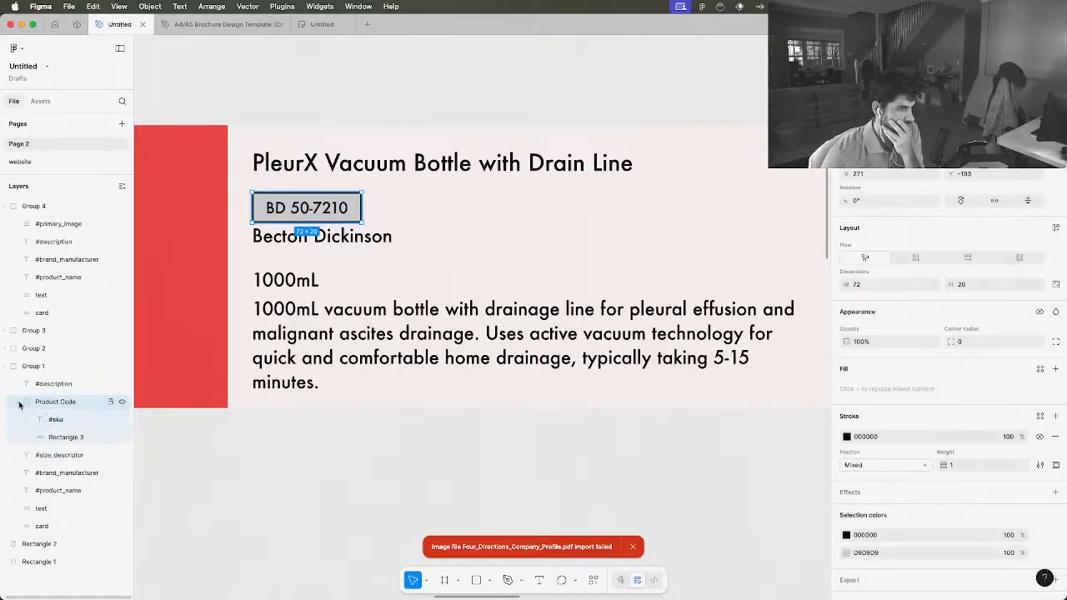
pyautogui.click(19, 405)
# Move the size descriptor text up beneath the manufacturer name and resize its box to about 117 × 14
pyautogui.click(60, 419)
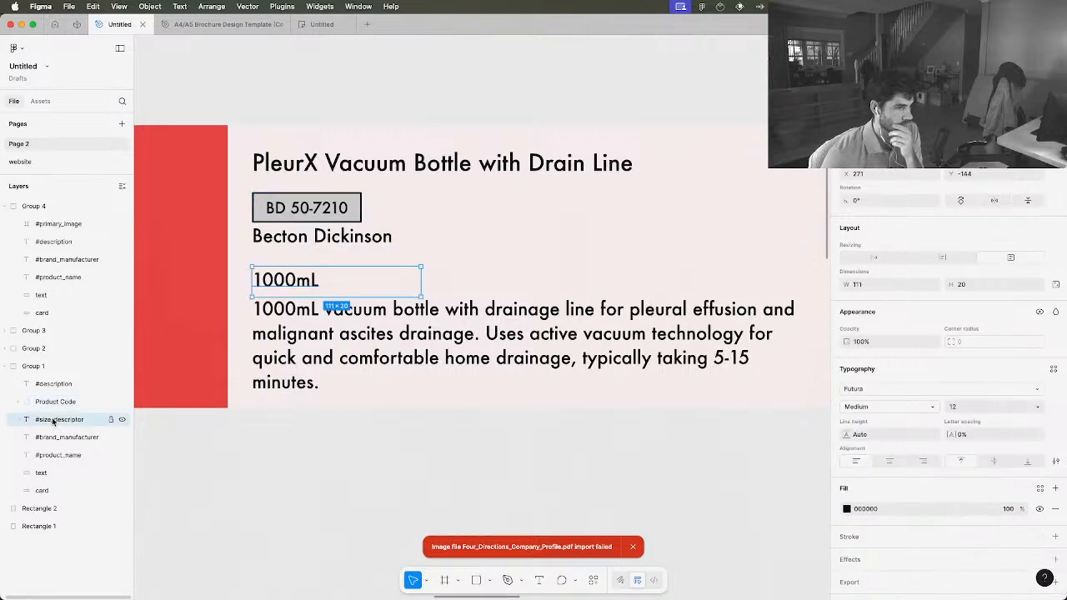
pyautogui.moveTo(294, 278)
pyautogui.mouseDown()
pyautogui.moveTo(311, 238)
pyautogui.moveTo(290, 272)
pyautogui.mouseUp()
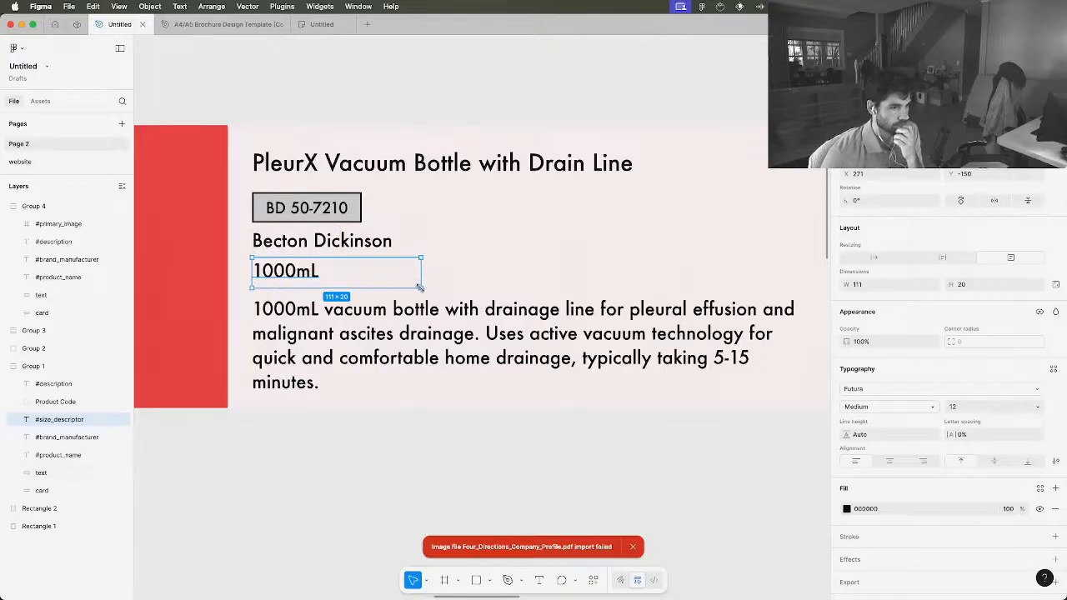
pyautogui.moveTo(420, 287)
pyautogui.mouseDown()
pyautogui.moveTo(376, 285)
pyautogui.moveTo(430, 277)
pyautogui.mouseUp()
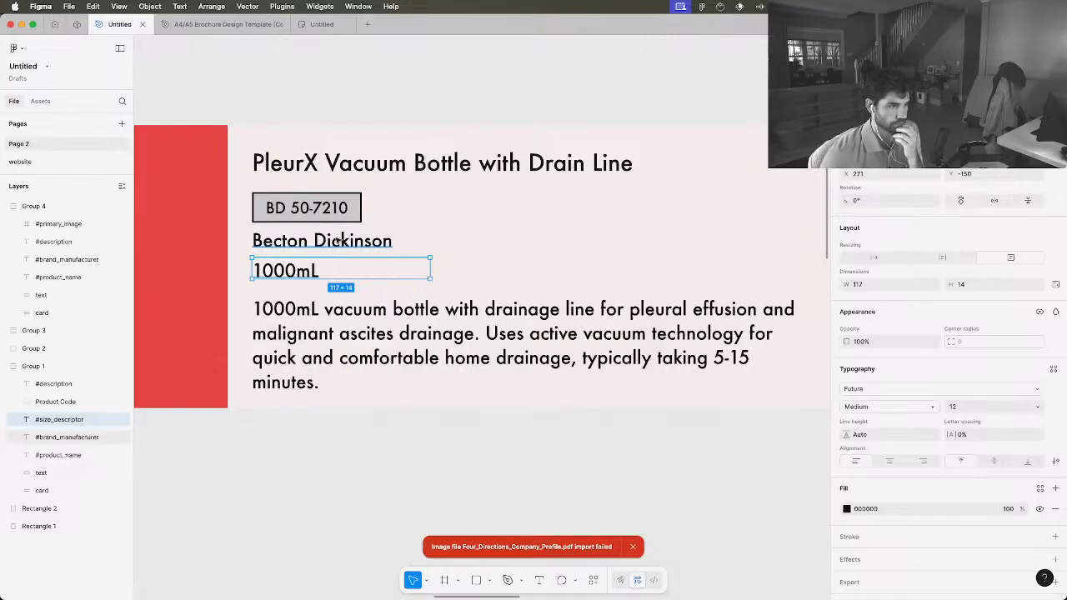
# Move the description text up closer to the size descriptor and set its font size to 11
pyautogui.scroll(-5, 337, 239)
pyautogui.click(347, 294)
pyautogui.doubleClick(335, 287)
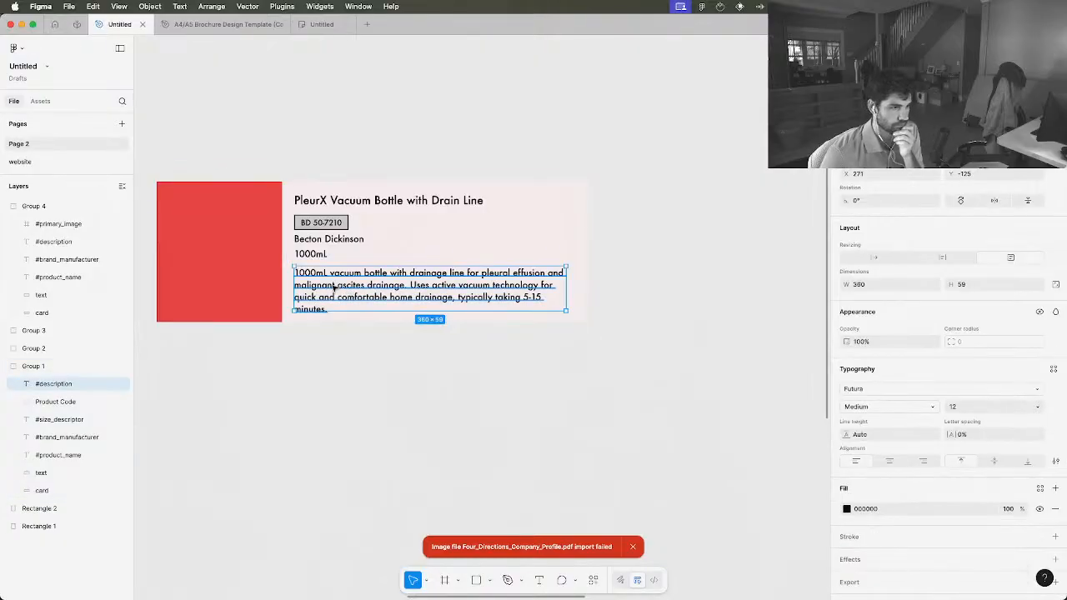
pyautogui.scroll(3, 334, 287)
pyautogui.press('Up')
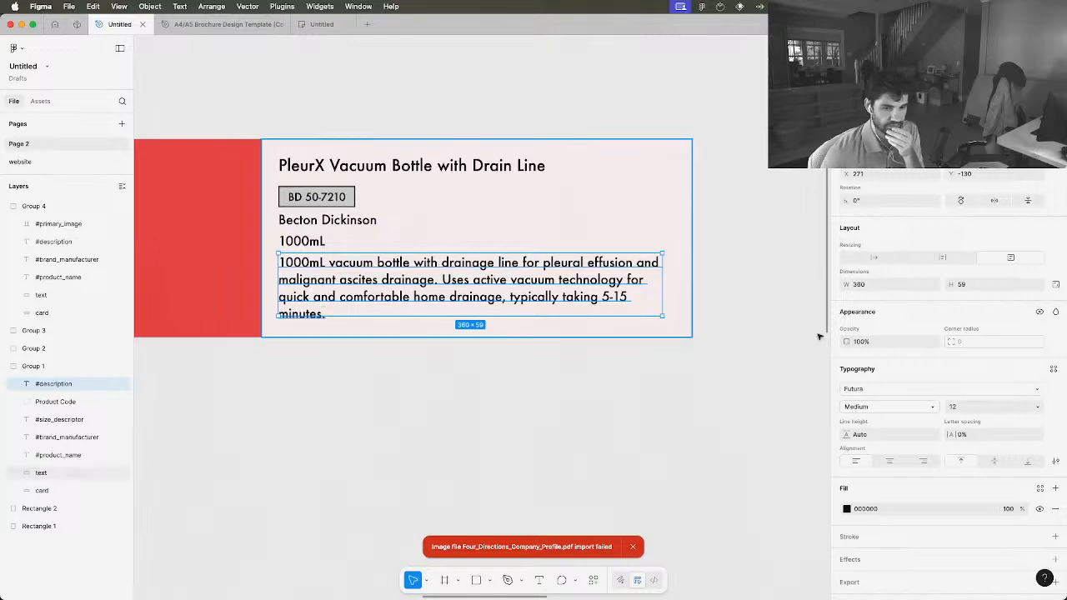
pyautogui.click(1039, 408)
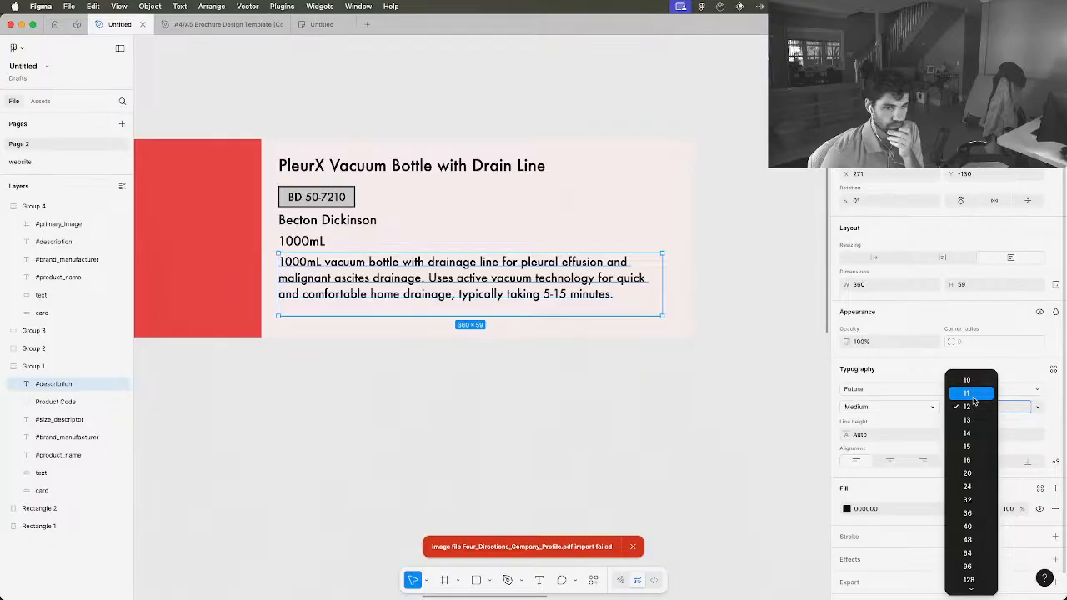
pyautogui.click(972, 394)
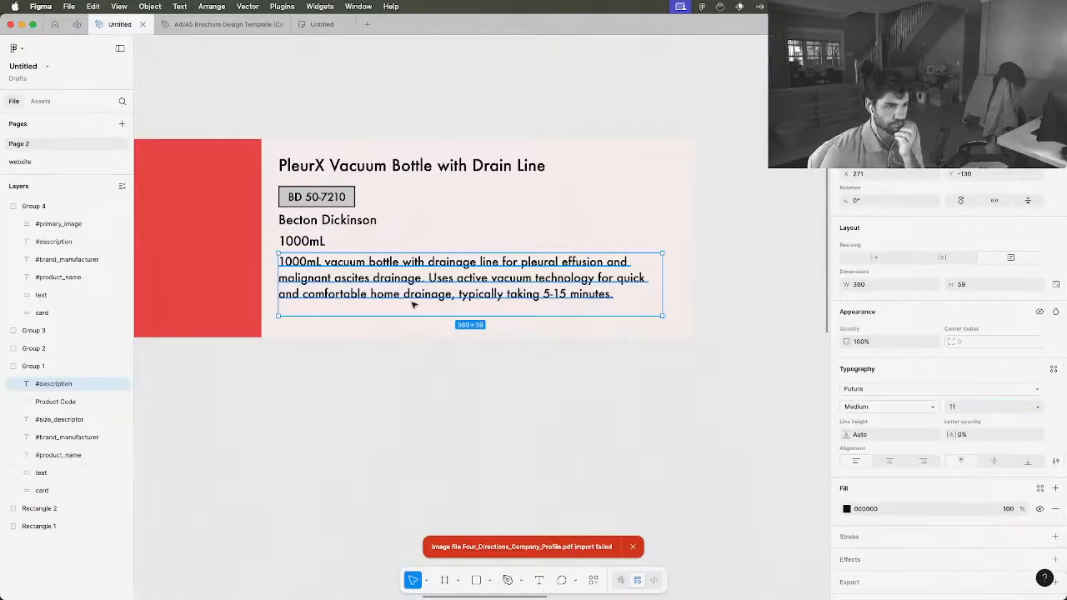
pyautogui.moveTo(397, 286); pyautogui.dragTo(396, 290)
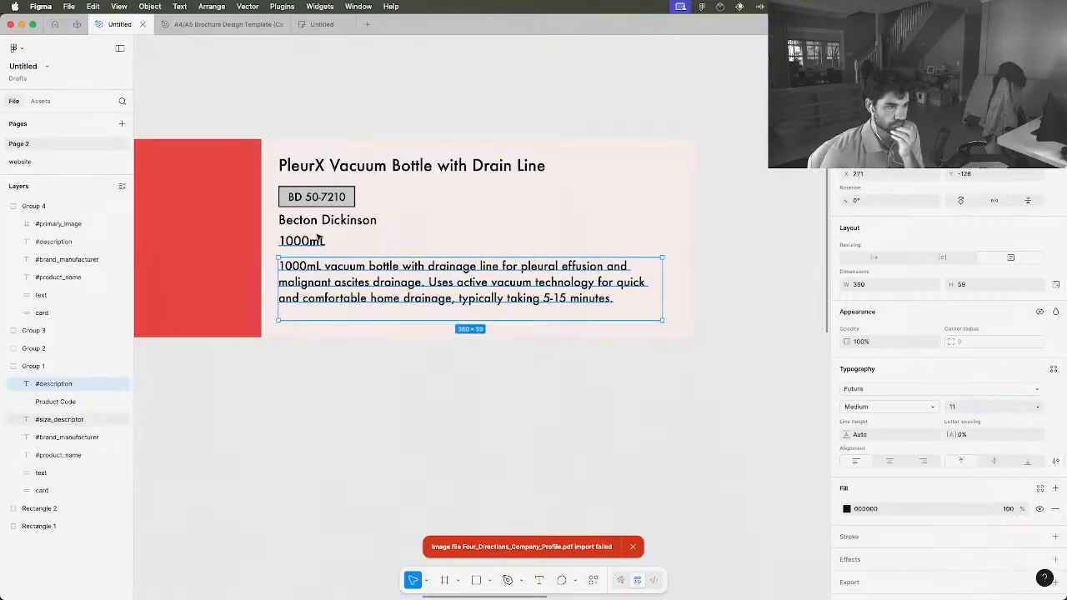
# Shift the manufacturer, size and description texts slightly down for spacing and enlarge the description box to about 360 × 68
pyautogui.click(327, 224)
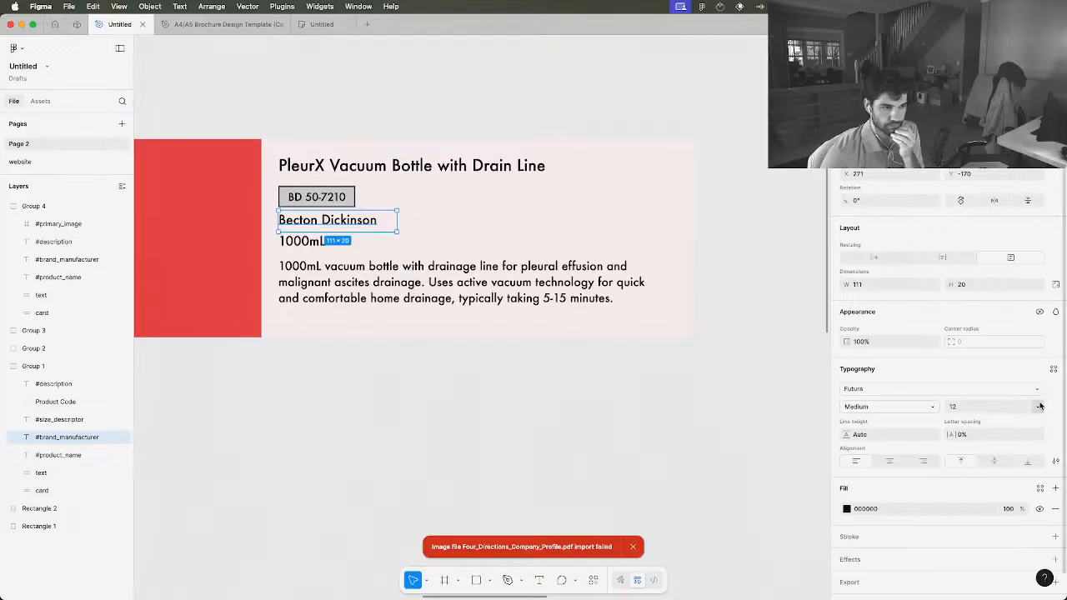
pyautogui.click(327, 203)
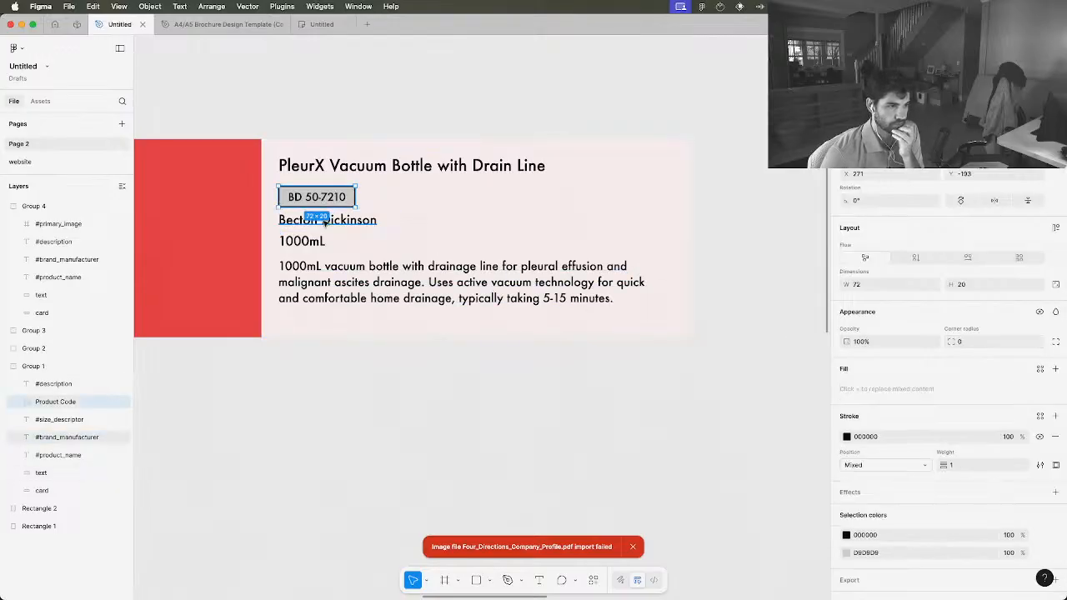
pyautogui.click(326, 223)
pyautogui.moveTo(325, 226); pyautogui.dragTo(307, 252)
pyautogui.click(305, 243)
pyautogui.click(308, 267)
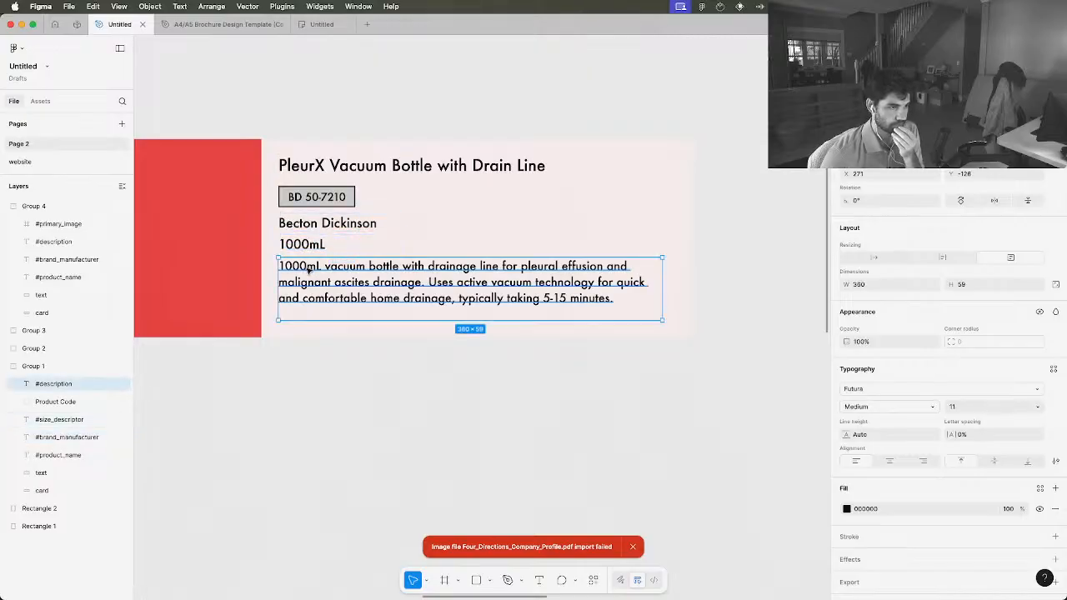
pyautogui.moveTo(309, 268); pyautogui.dragTo(278, 262)
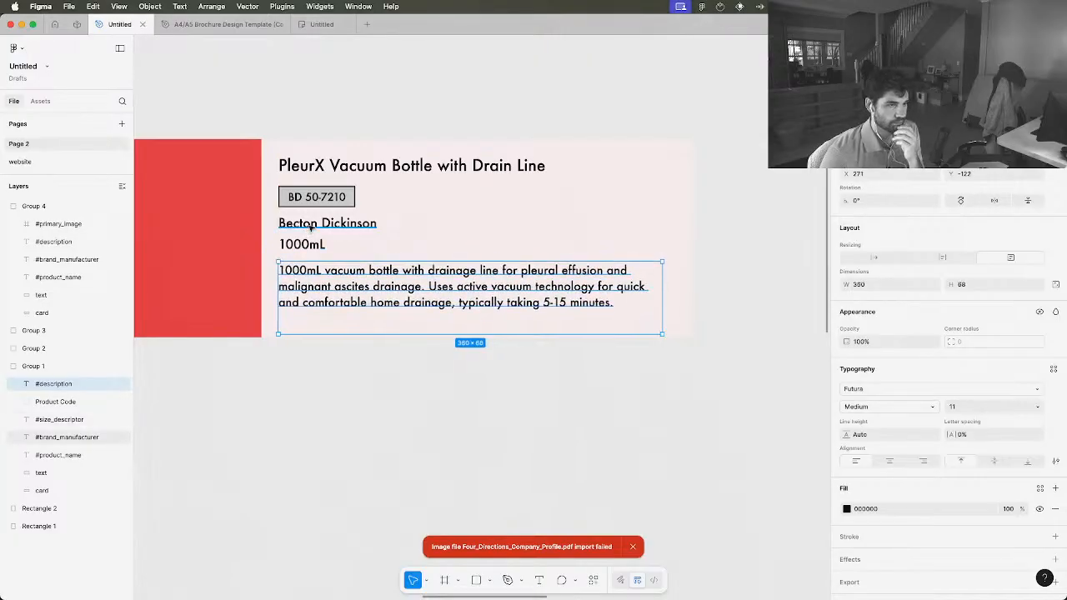
# Arrange the manufacturer name and the size descriptor in one row beside the product code box
pyautogui.moveTo(311, 227); pyautogui.dragTo(421, 200)
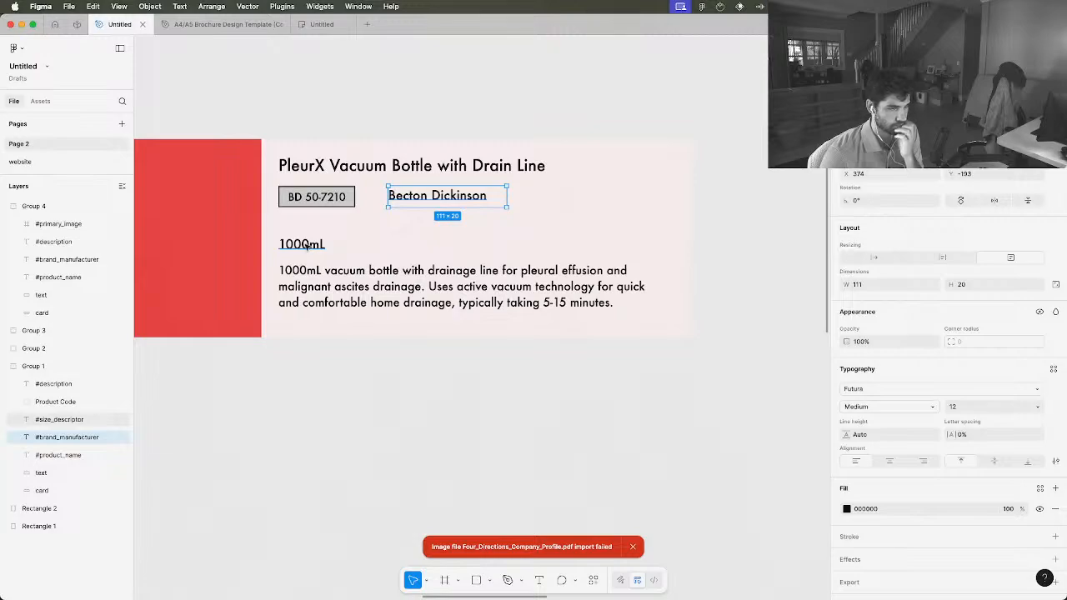
pyautogui.moveTo(310, 247); pyautogui.dragTo(570, 195)
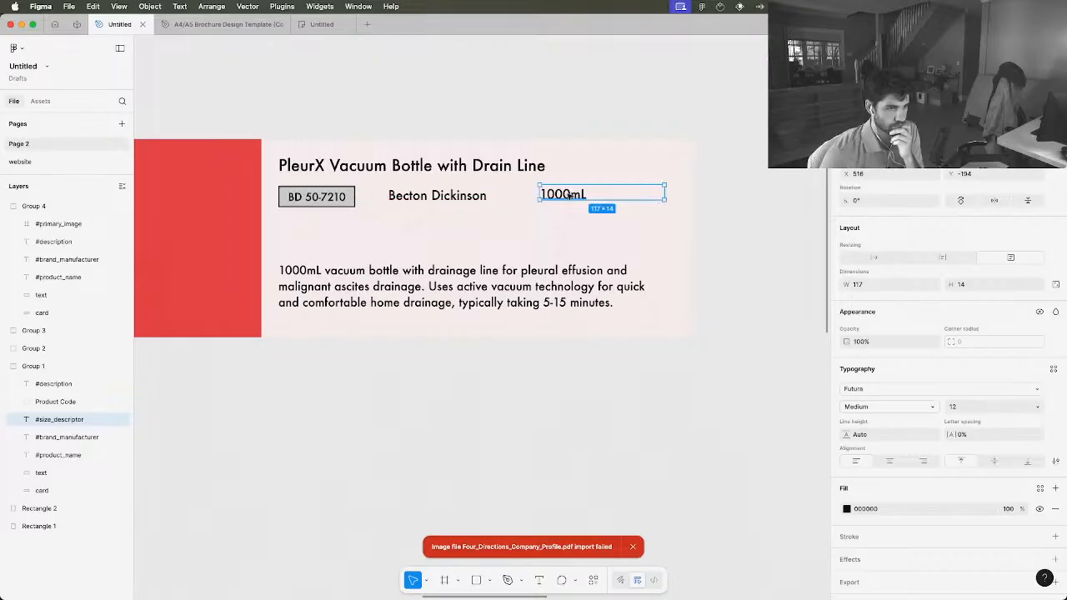
pyautogui.click(553, 243)
# Move the description up beneath the product code row and enlarge its box to about 362 × 93
pyautogui.click(442, 284)
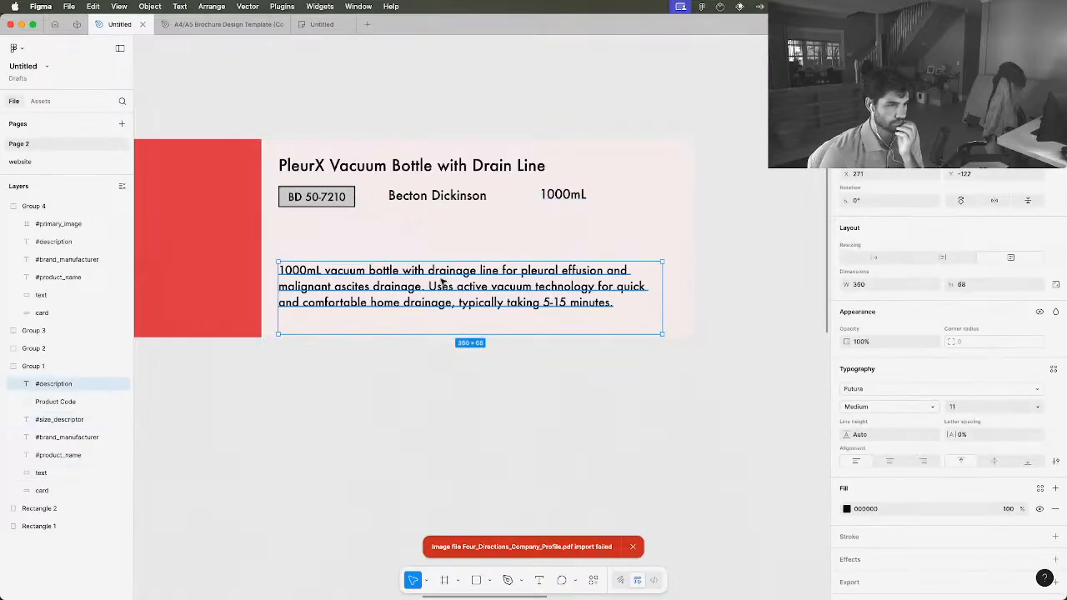
pyautogui.moveTo(443, 282); pyautogui.dragTo(426, 253)
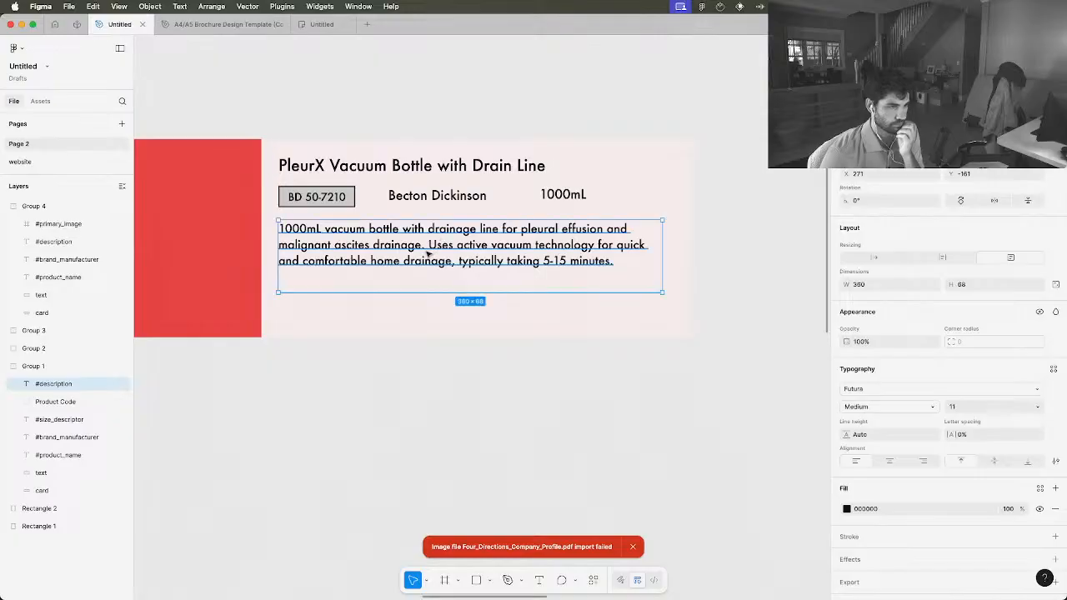
pyautogui.moveTo(663, 292); pyautogui.dragTo(664, 318)
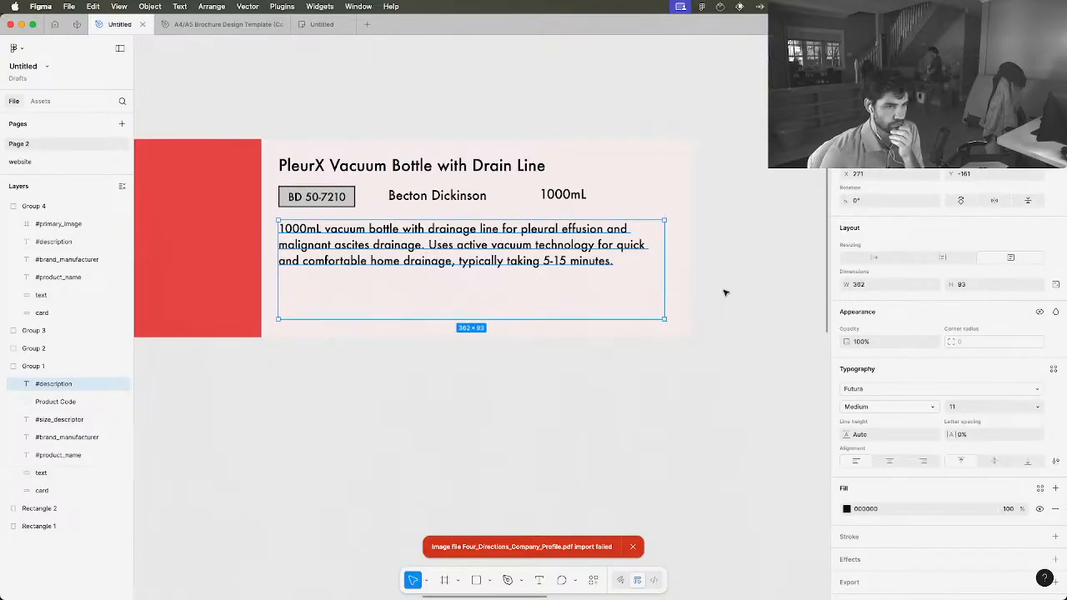
pyautogui.press('Escape')
# Reduce the description box to about 350 × 85 and move it slightly down, away from the product code row
pyautogui.scroll(-5, 562, 272)
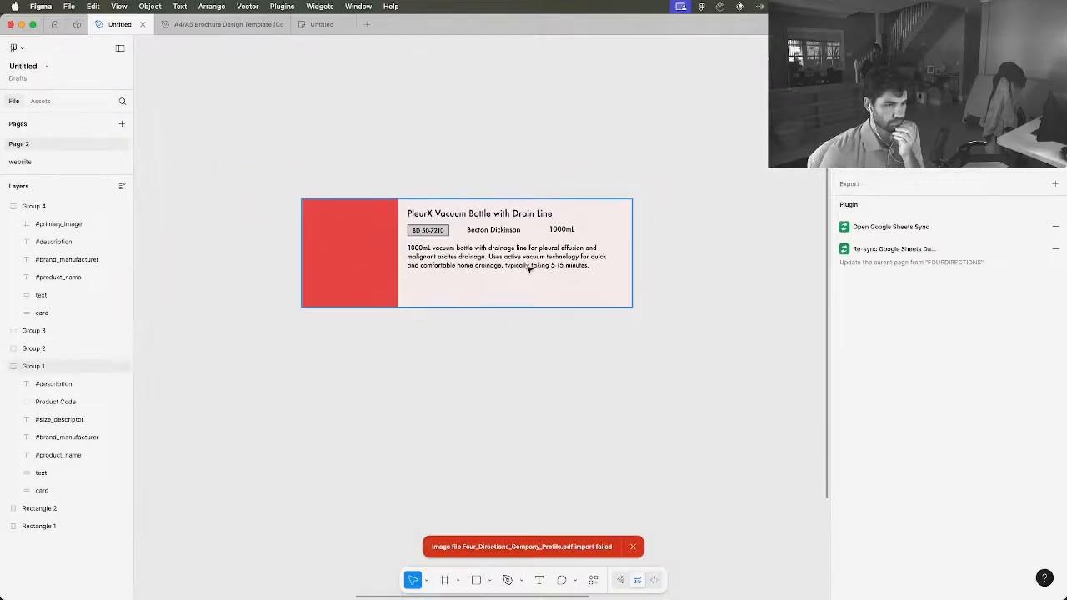
pyautogui.click(524, 267)
pyautogui.scroll(4, 506, 264)
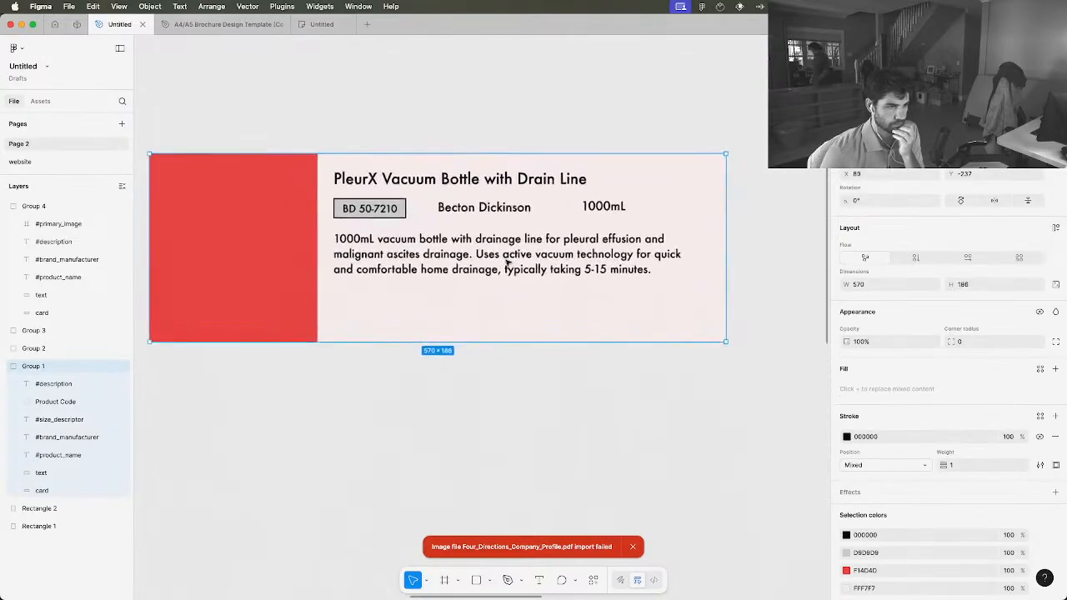
pyautogui.scroll(1, 506, 263)
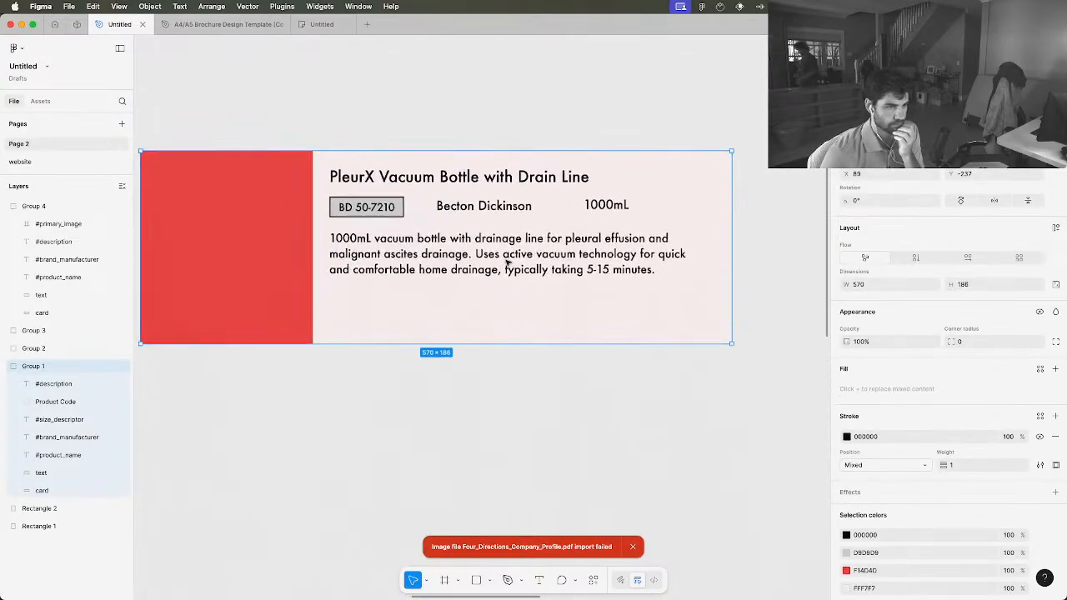
pyautogui.click(361, 242)
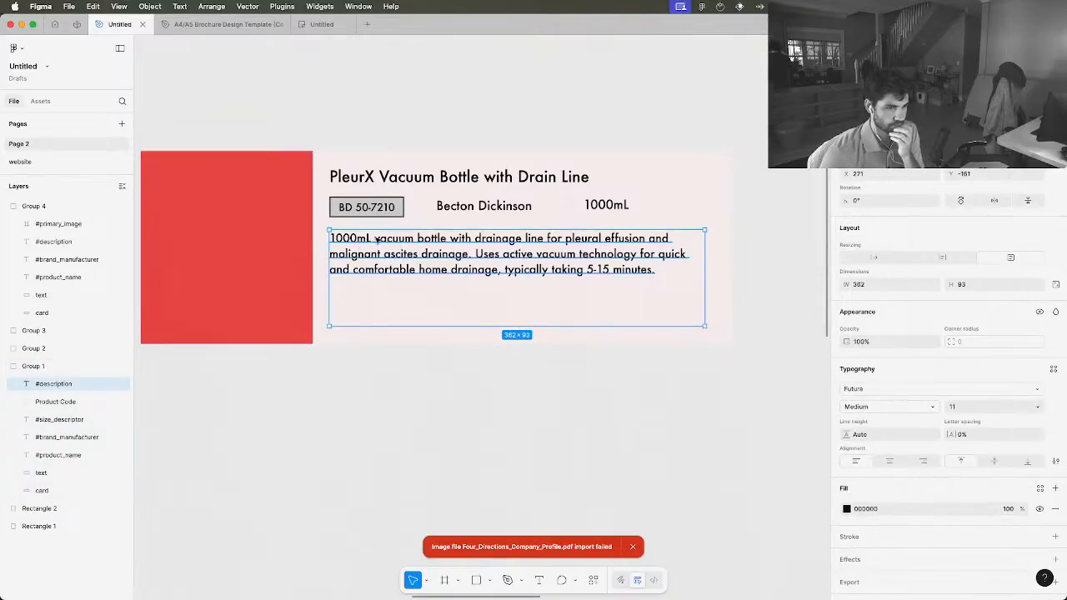
pyautogui.moveTo(704, 325); pyautogui.dragTo(692, 318)
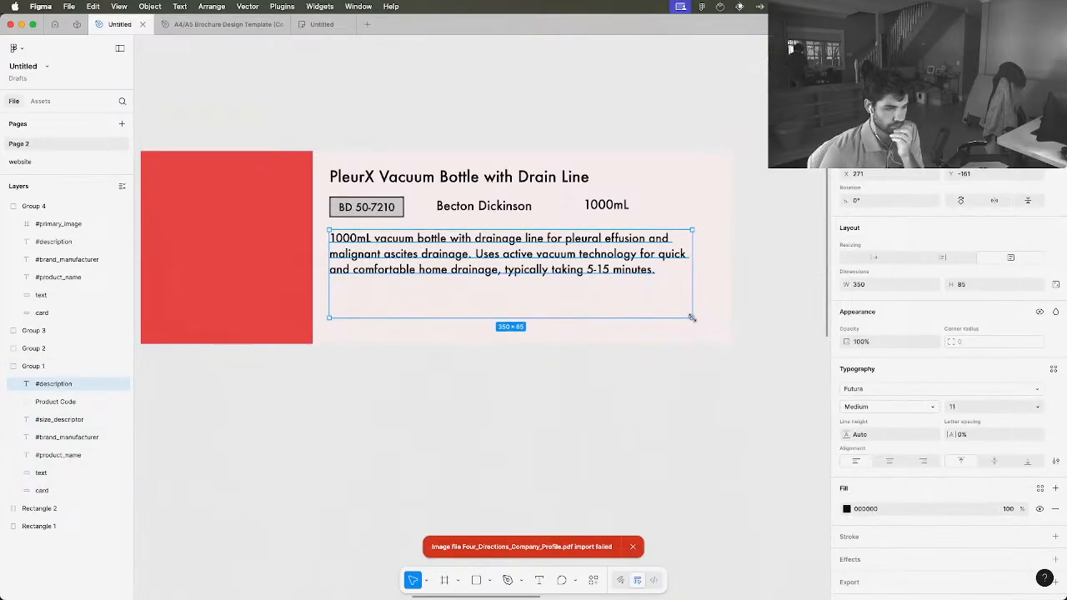
pyautogui.moveTo(601, 269); pyautogui.dragTo(601, 280)
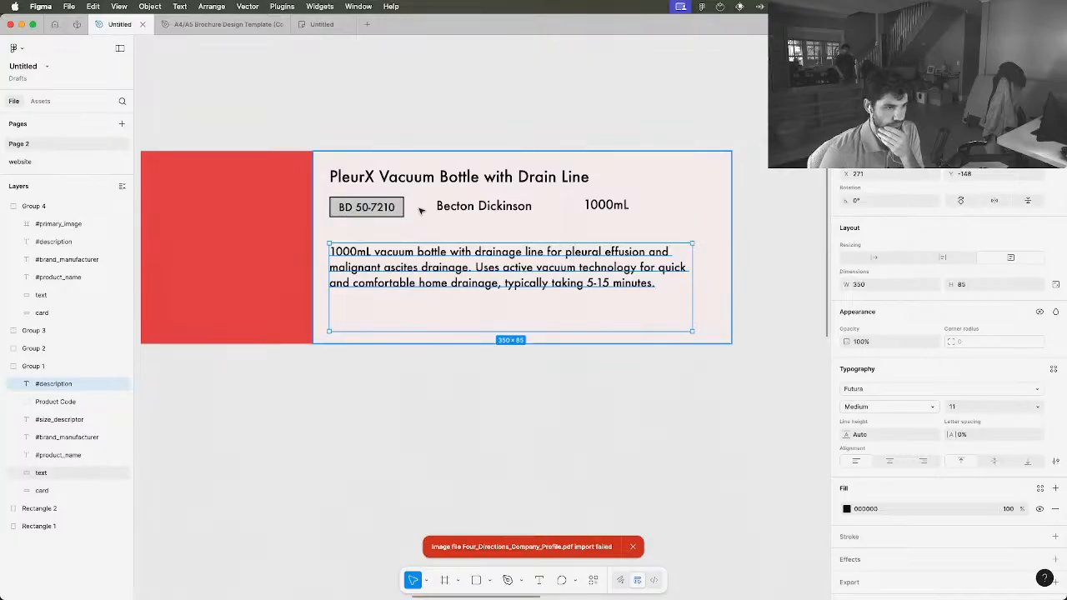
# Shift the product code box, manufacturer name and size descriptor slightly down, keeping them in one row between the product name and description
pyautogui.moveTo(375, 207); pyautogui.dragTo(377, 220)
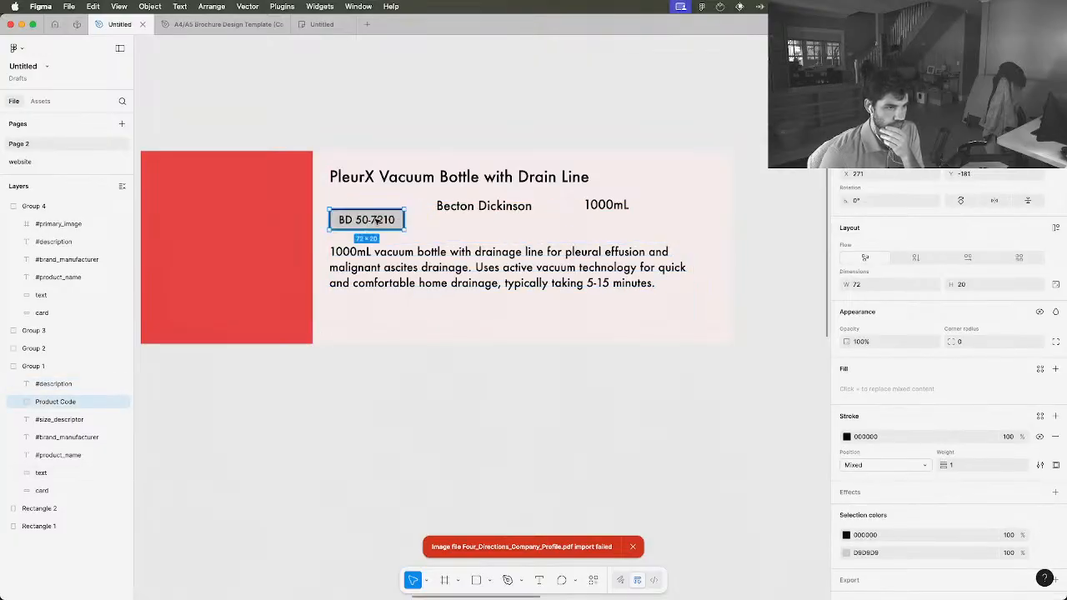
pyautogui.moveTo(449, 207); pyautogui.dragTo(448, 218)
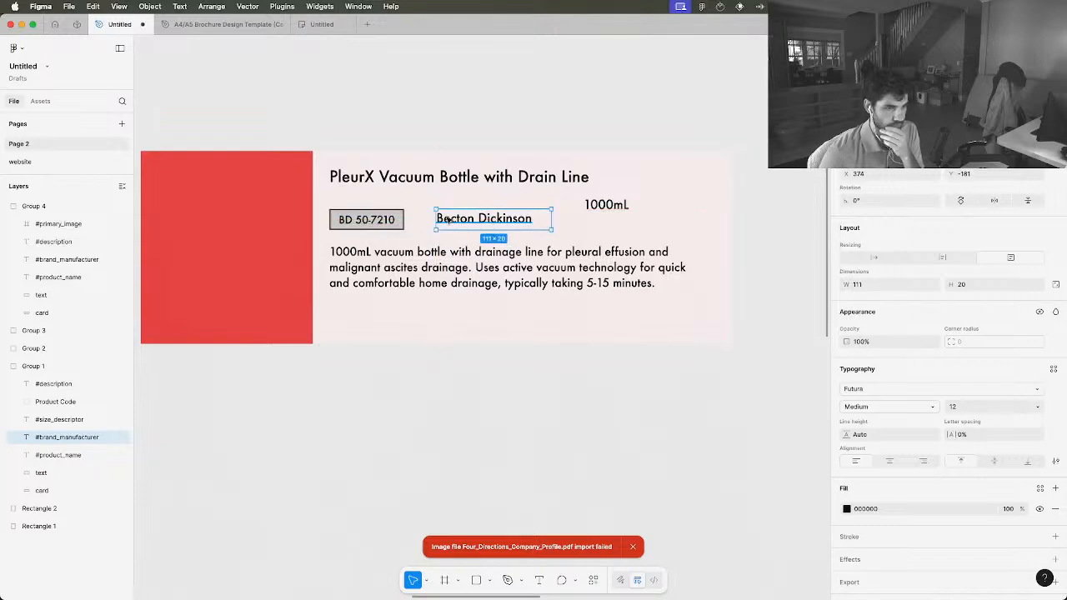
pyautogui.moveTo(594, 205); pyautogui.dragTo(592, 219)
# Duplicate the manufacturer text, place the copy by the size descriptor, and rename the copy's layer #size_descriptor
pyautogui.click(491, 217)
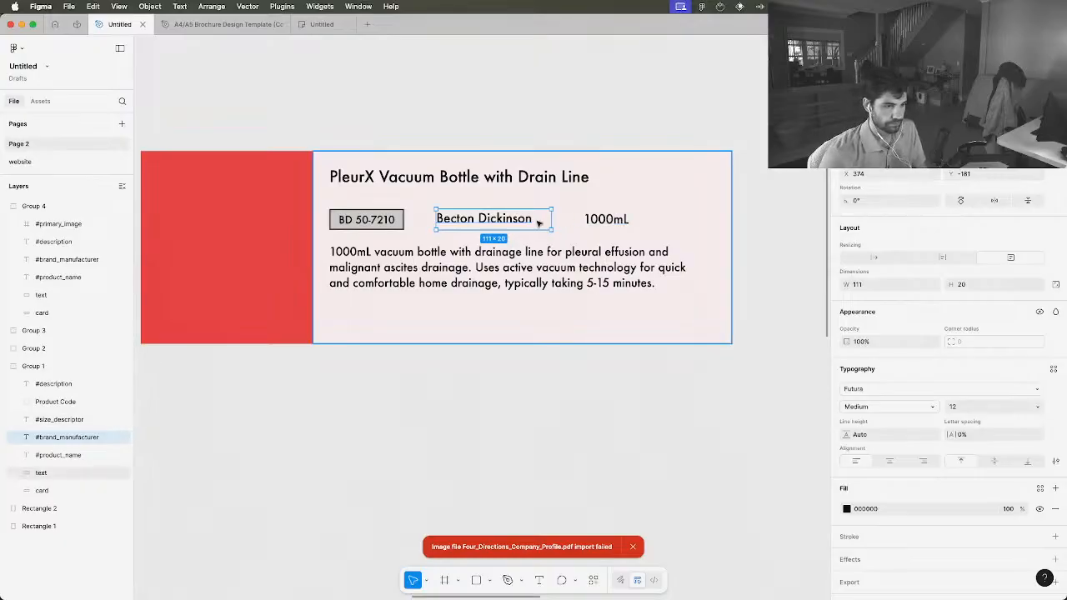
pyautogui.press('super+d')
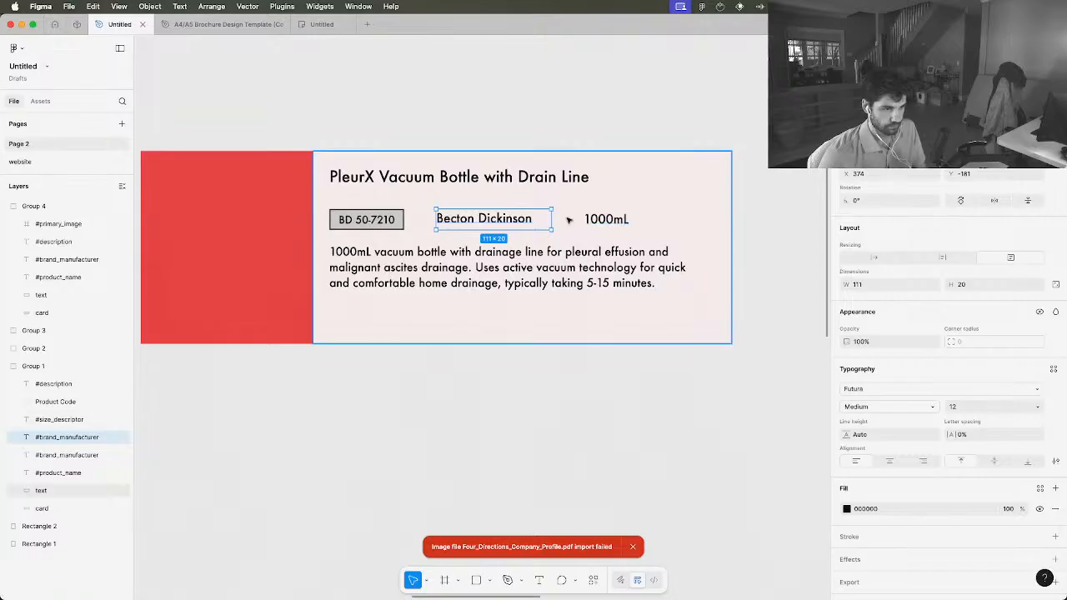
pyautogui.moveTo(517, 219); pyautogui.dragTo(614, 247)
pyautogui.click(603, 221)
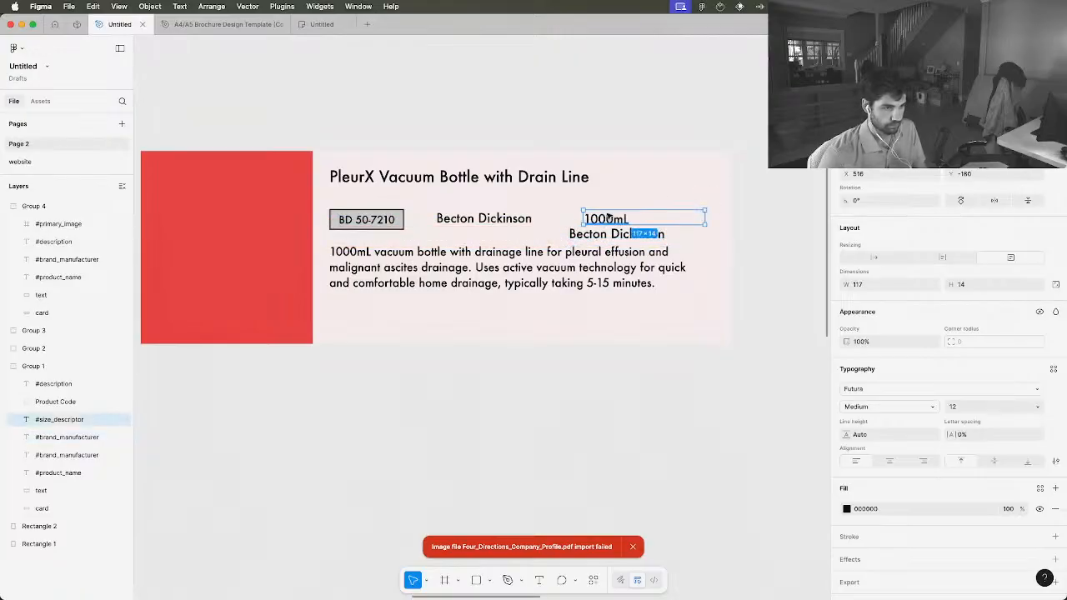
pyautogui.click(65, 438)
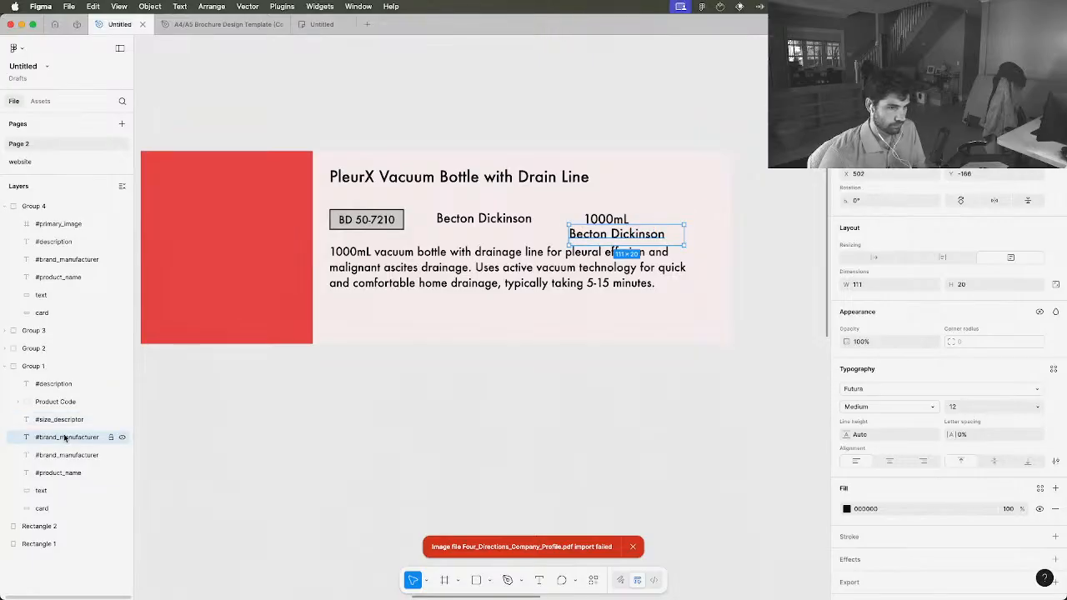
pyautogui.doubleClick(65, 438)
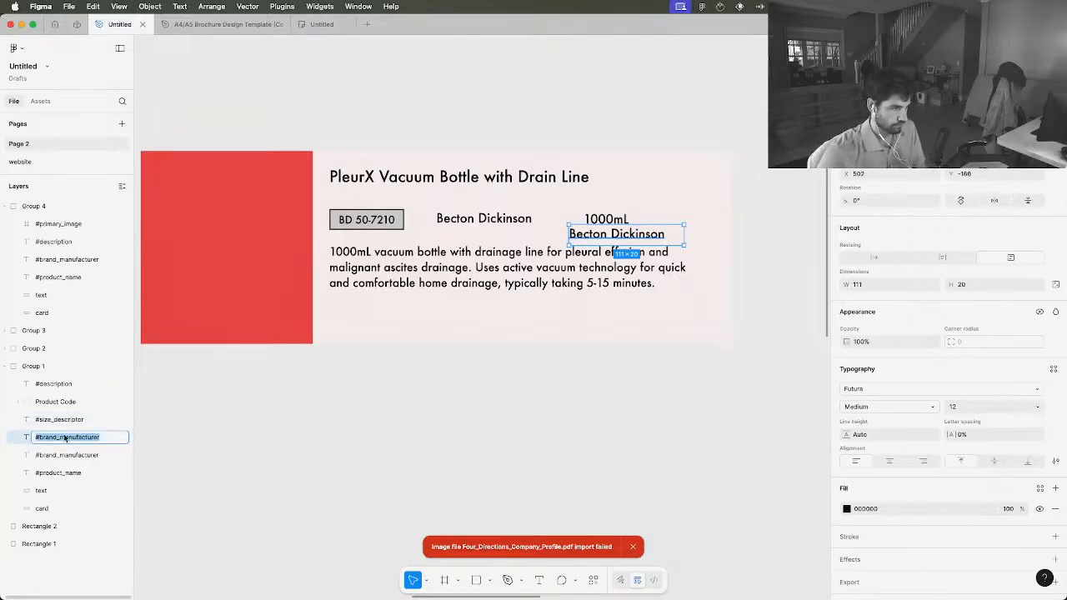
pyautogui.write('@')
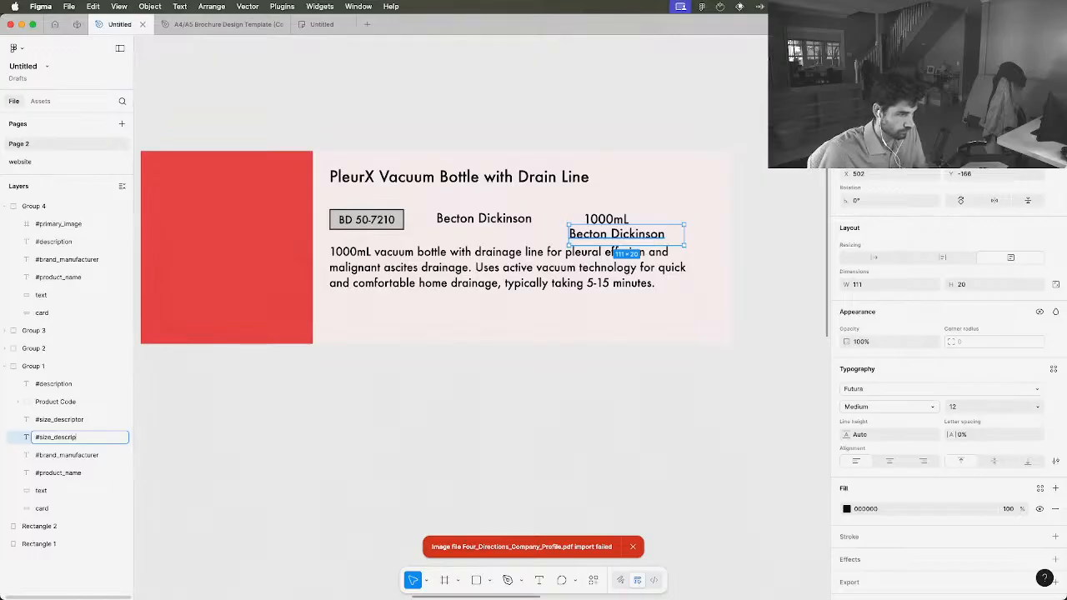
# Delete the original size descriptor text "1000mL" from the card
pyautogui.click(49, 426)
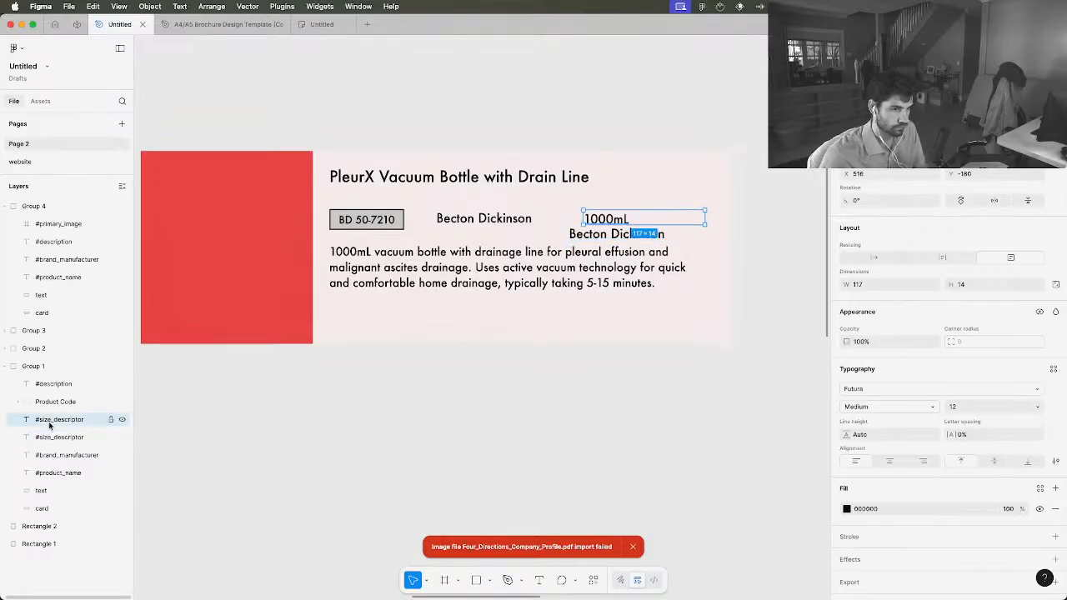
pyautogui.rightClick(50, 425)
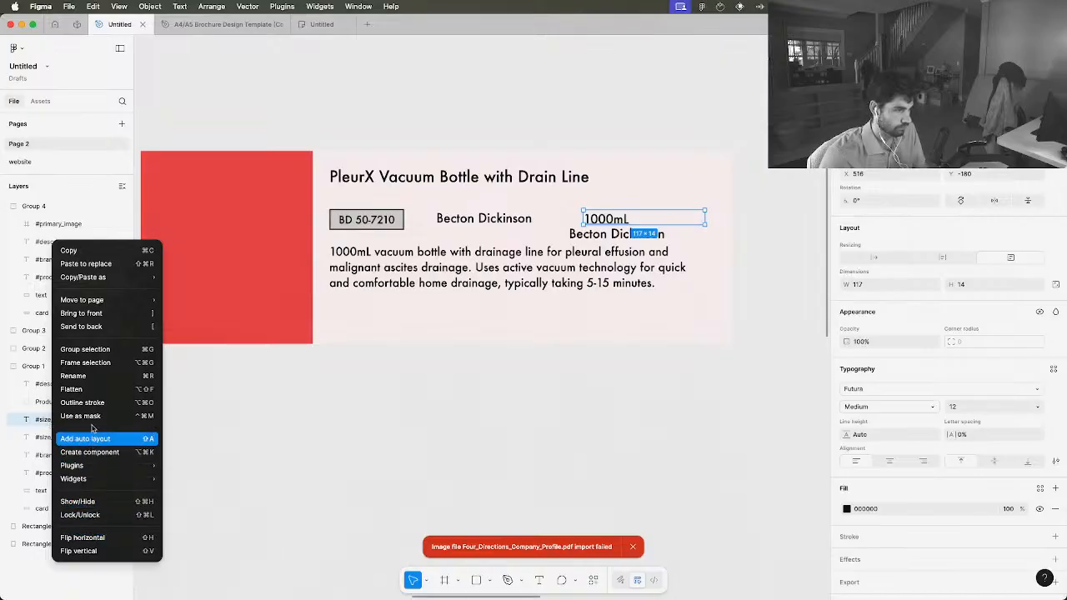
pyautogui.click(37, 422)
pyautogui.press('BackSpace')
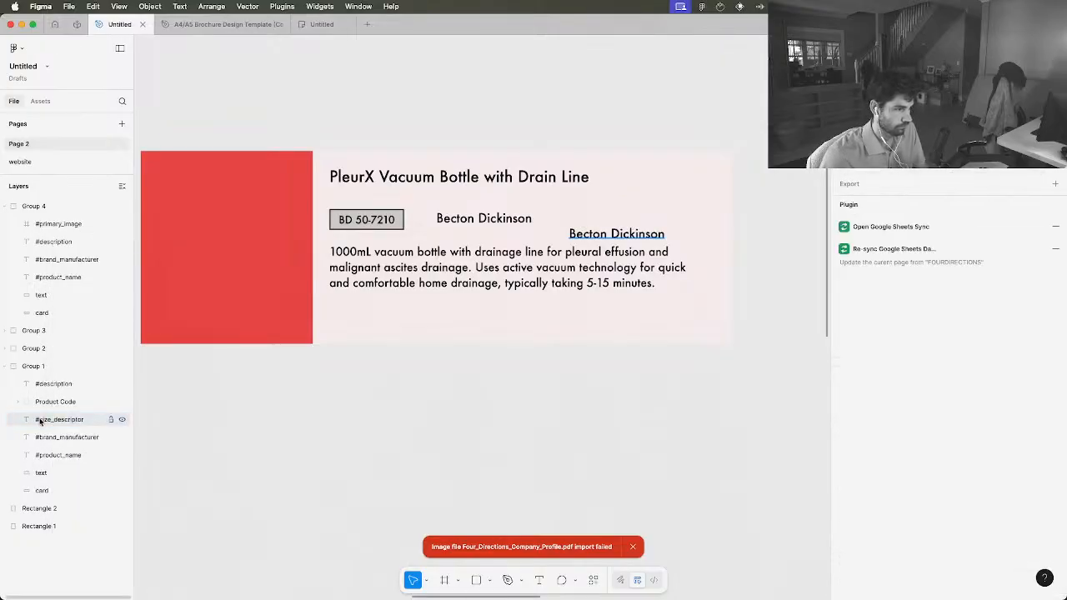
# Align the copied text with the product code row and change its content to "1000ml"
pyautogui.click(65, 423)
pyautogui.moveTo(603, 236)
pyautogui.mouseDown()
pyautogui.moveTo(604, 255)
pyautogui.moveTo(604, 221)
pyautogui.mouseUp()
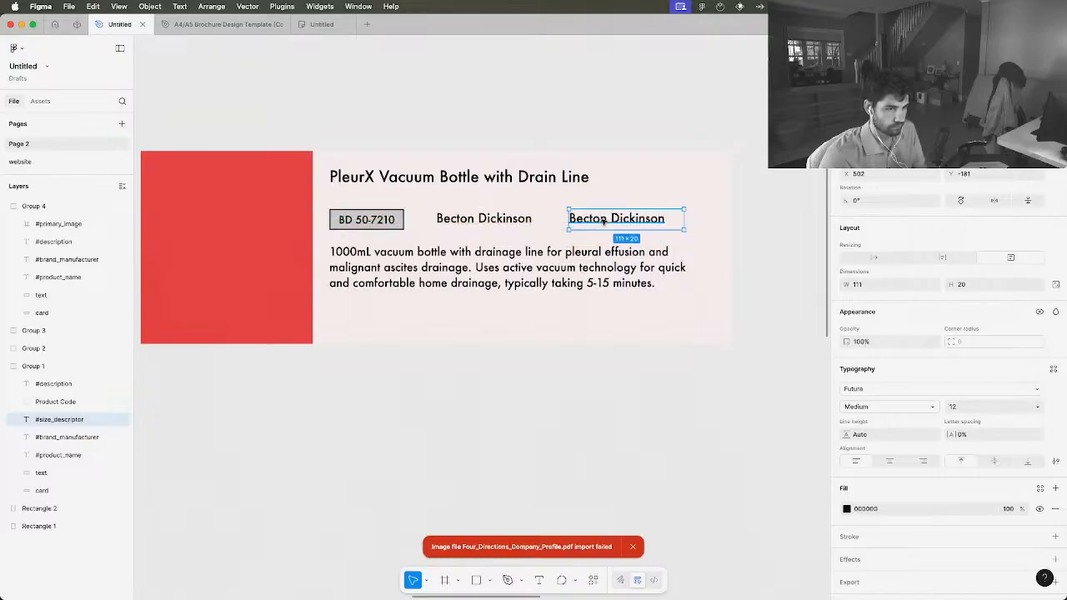
pyautogui.doubleClick(603, 220)
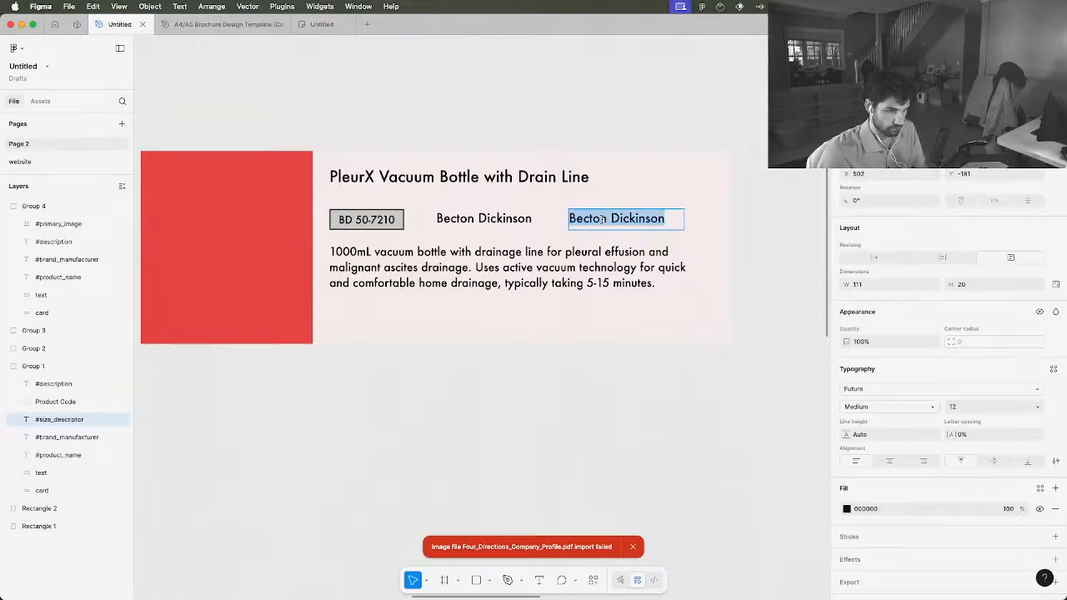
pyautogui.write('1000m')
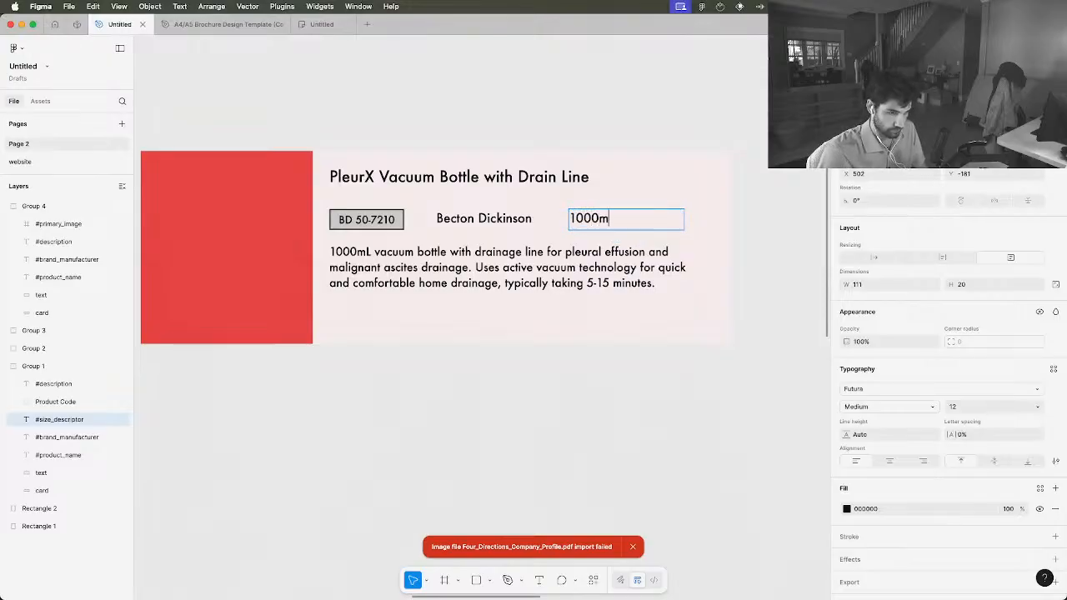
pyautogui.write('l')
pyautogui.press('Escape')
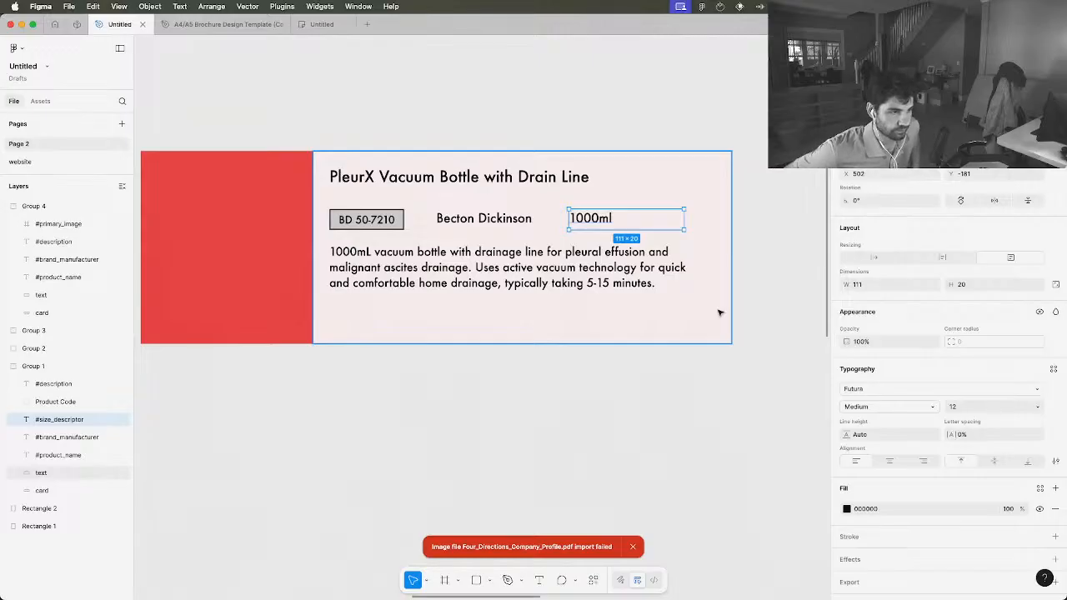
pyautogui.click(614, 119)
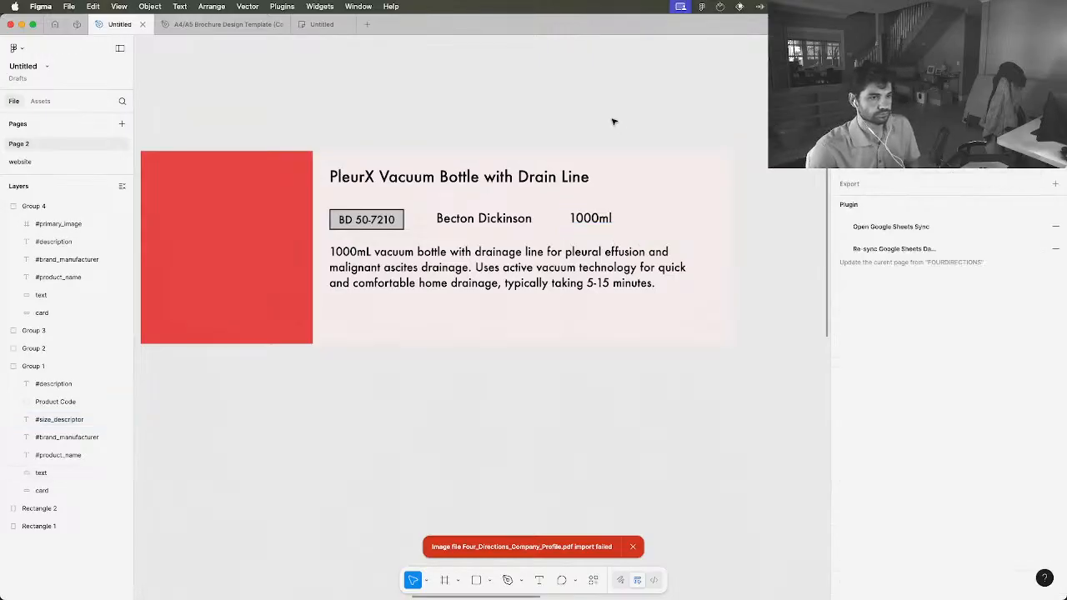
# Reduce the height of the whole card group to about 172, keeping its width at 570
pyautogui.scroll(-5, 614, 120)
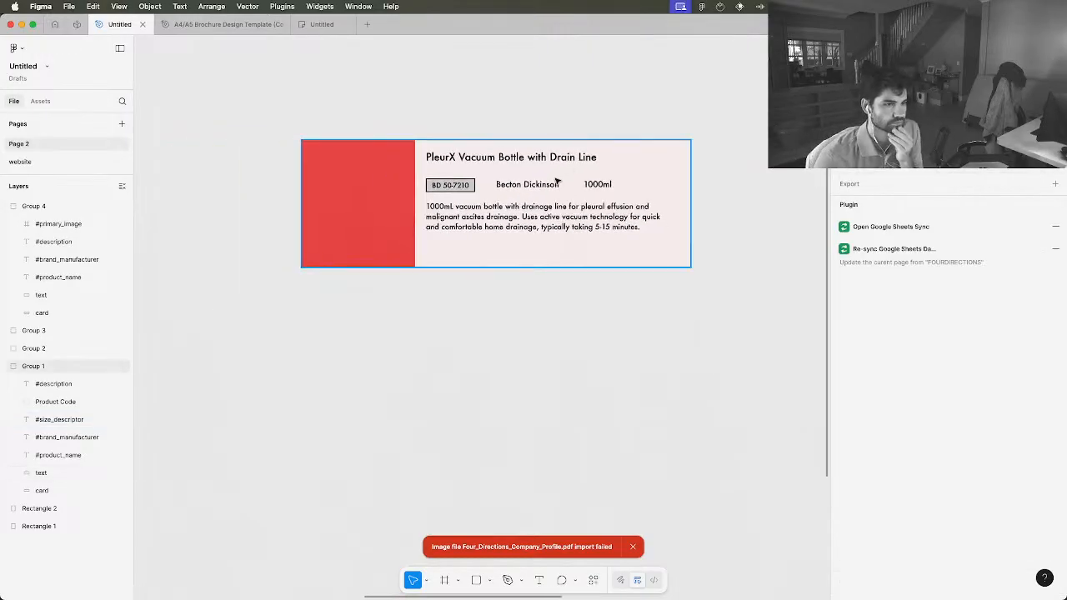
pyautogui.scroll(1, 557, 181)
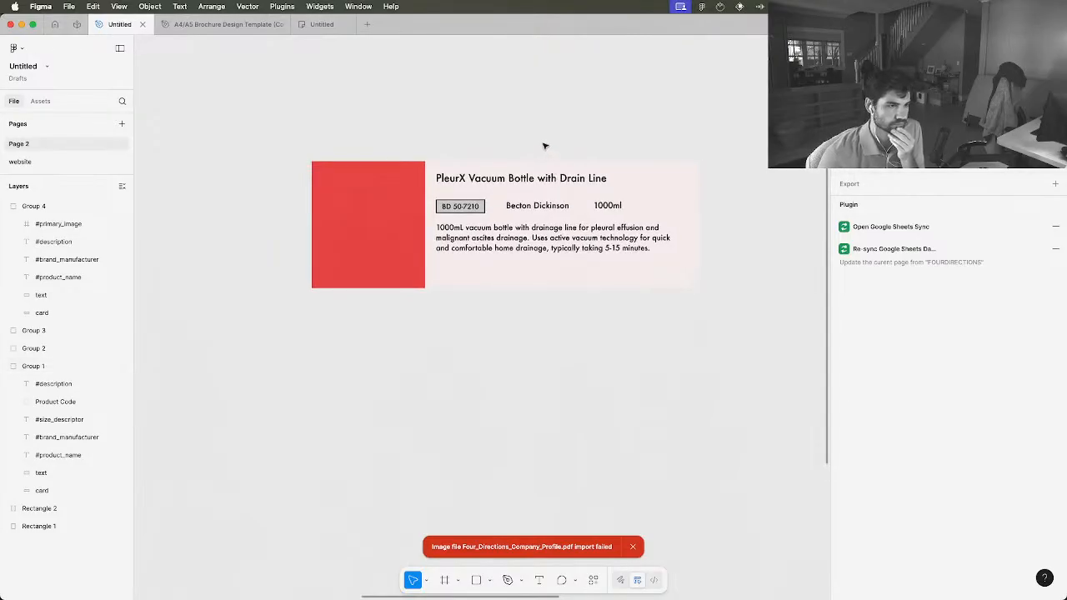
pyautogui.click(603, 277)
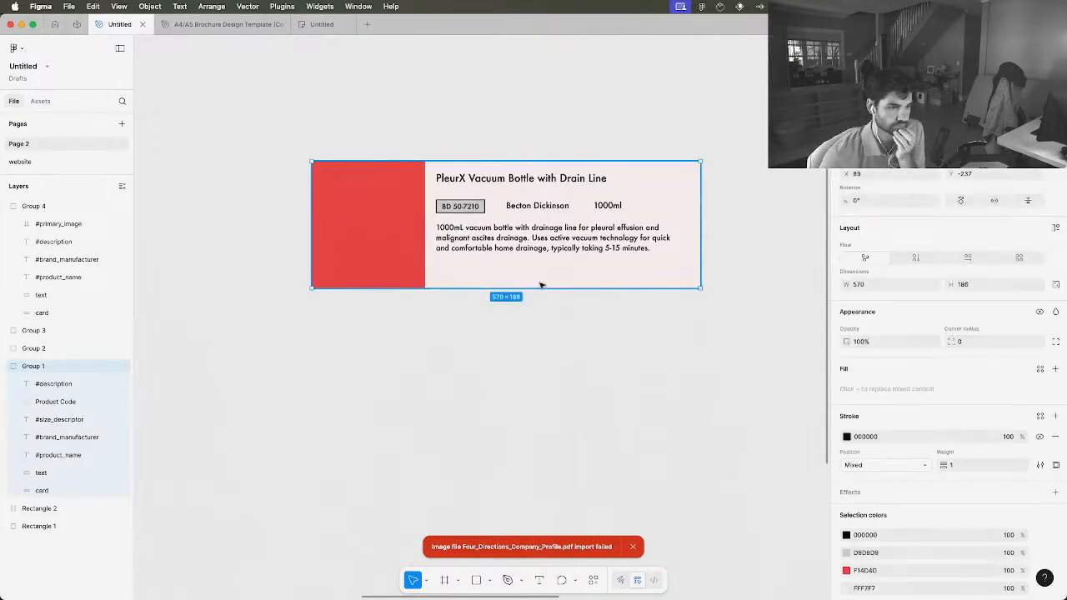
pyautogui.moveTo(493, 287); pyautogui.dragTo(493, 277)
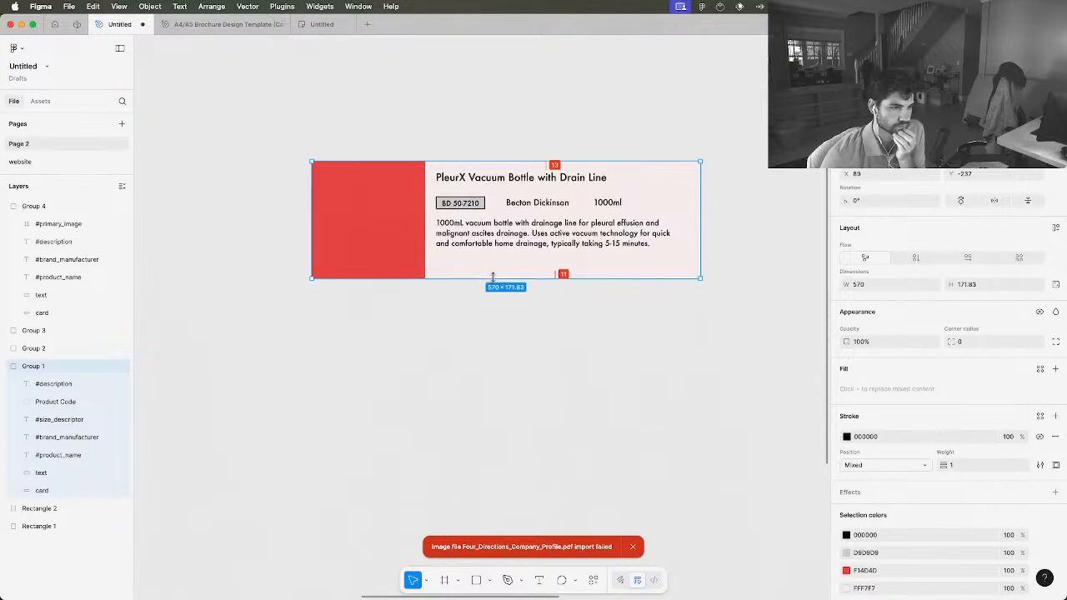
# Move the description text slightly down, away from the product code row
pyautogui.doubleClick(510, 234)
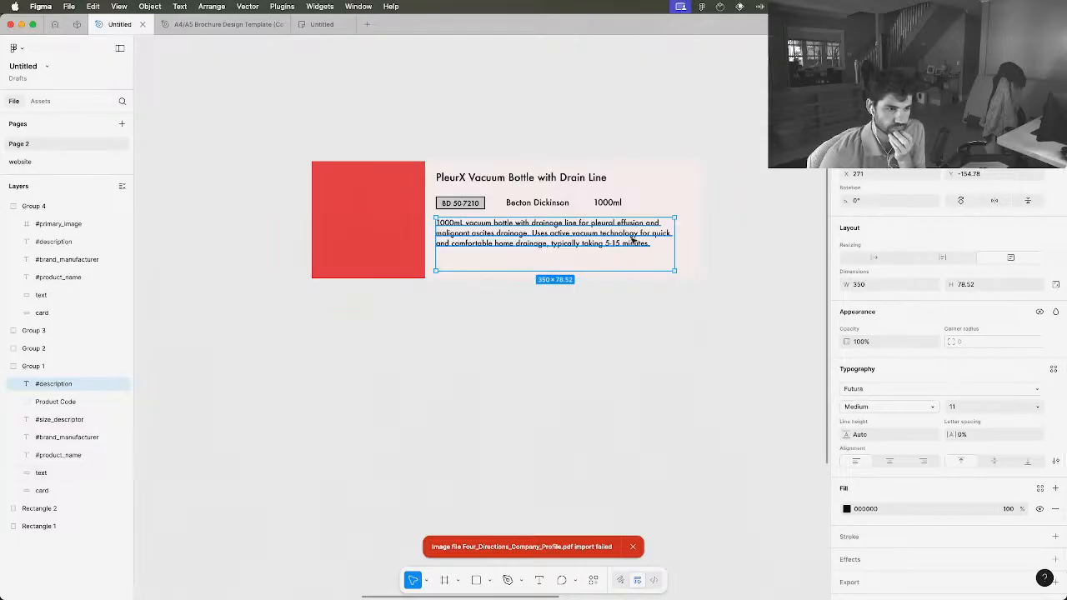
pyautogui.click(604, 379)
pyautogui.click(508, 276)
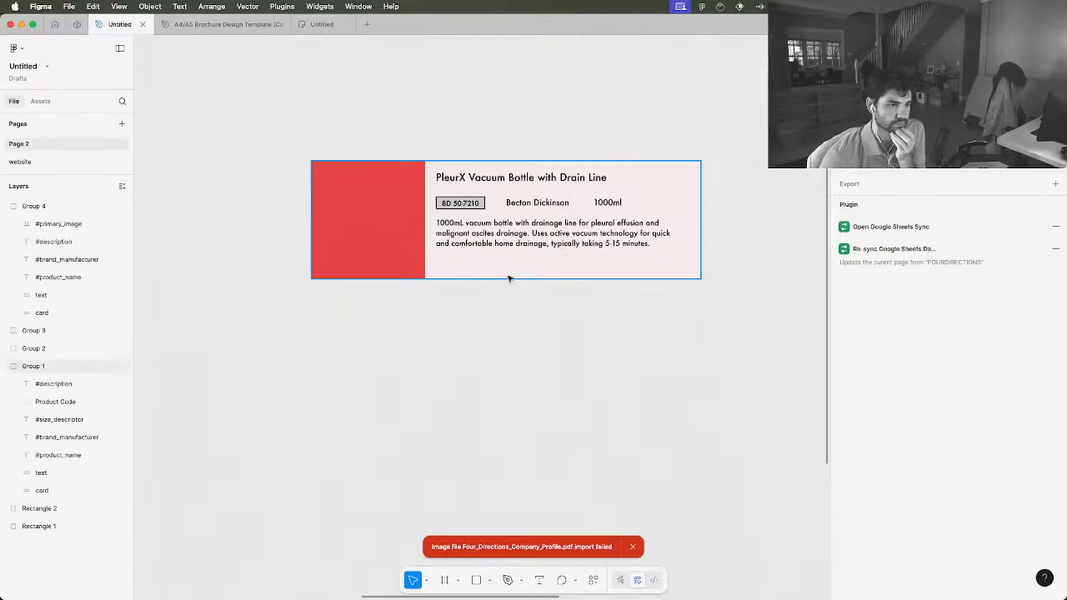
pyautogui.doubleClick(506, 241)
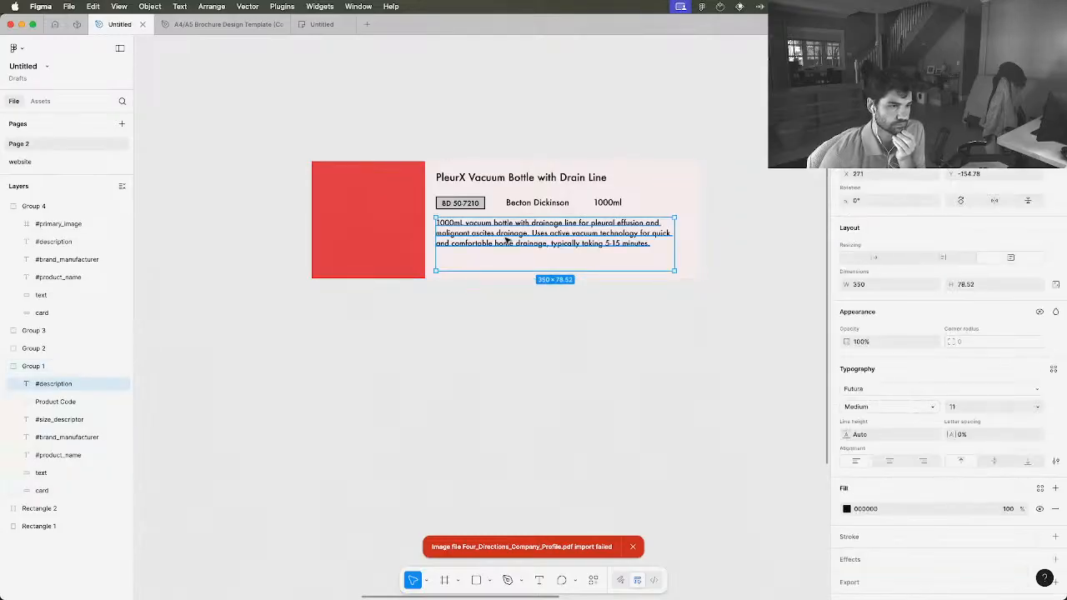
pyautogui.moveTo(506, 241); pyautogui.dragTo(504, 245)
pyautogui.click(525, 326)
pyautogui.click(562, 258)
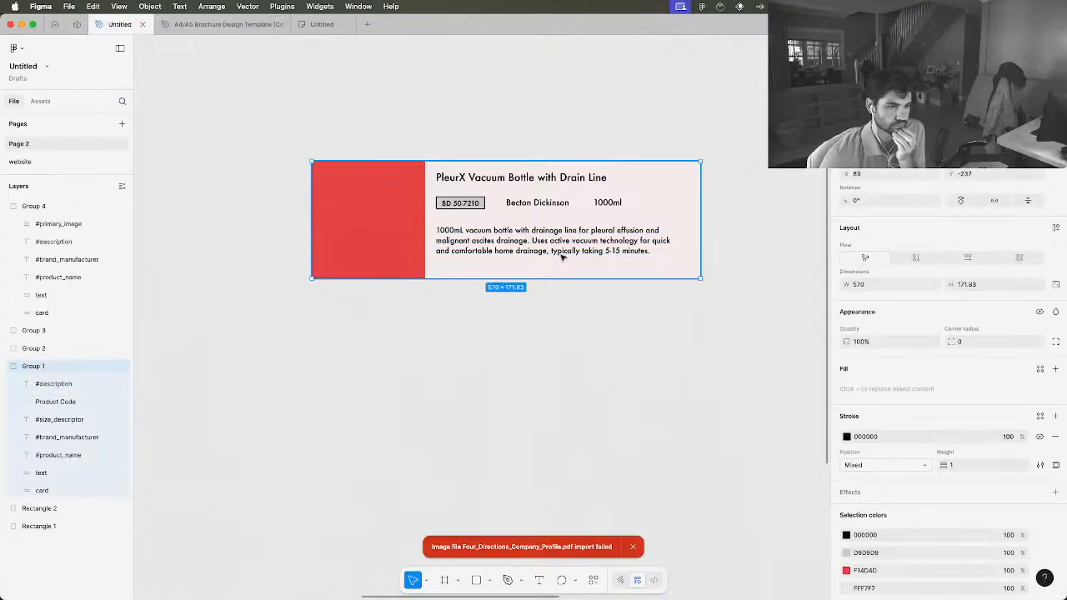
# Widen and shorten the description box to about 374 × 67 so it fits inside the card
pyautogui.doubleClick(582, 243)
pyautogui.moveTo(673, 279)
pyautogui.mouseDown()
pyautogui.moveTo(674, 267)
pyautogui.moveTo(691, 270)
pyautogui.mouseUp()
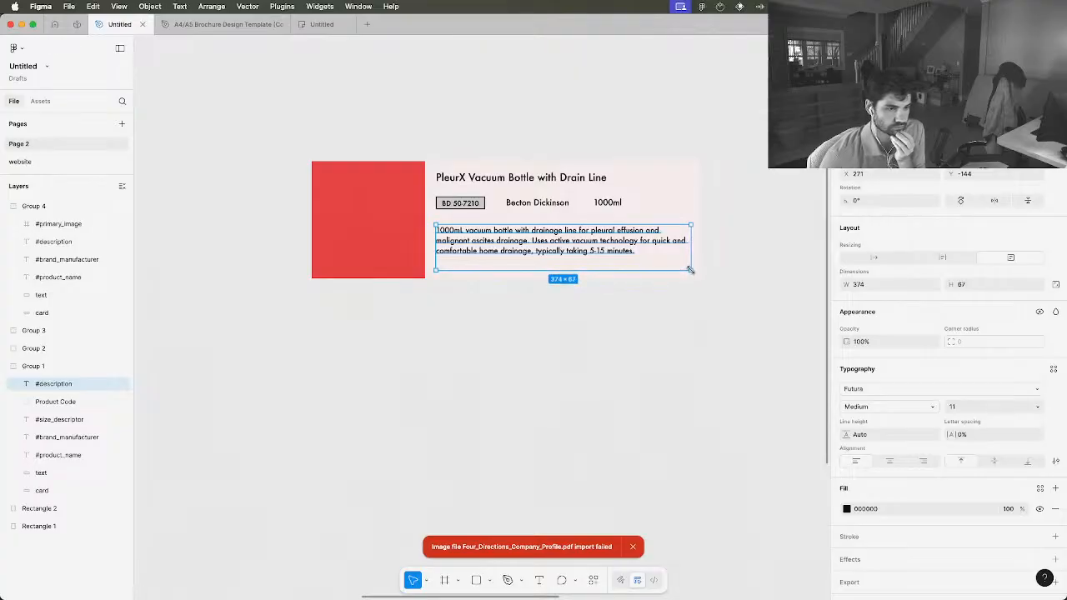
pyautogui.click(692, 328)
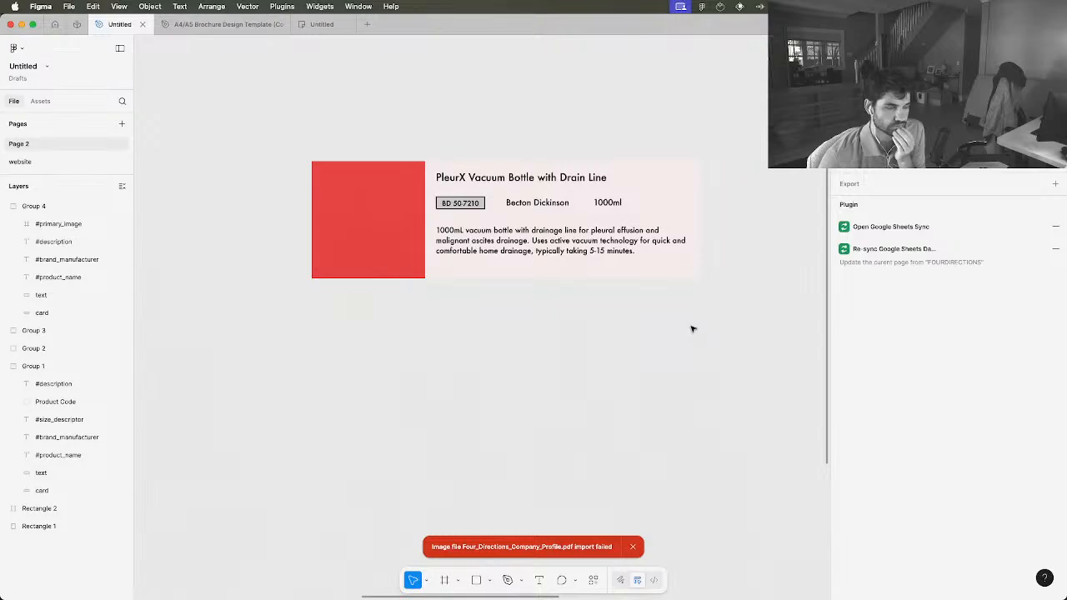
# Shift the manufacturer name and size descriptor to the right for wider gaps and realign them with the product code box
pyautogui.click(535, 205)
pyautogui.click(536, 204)
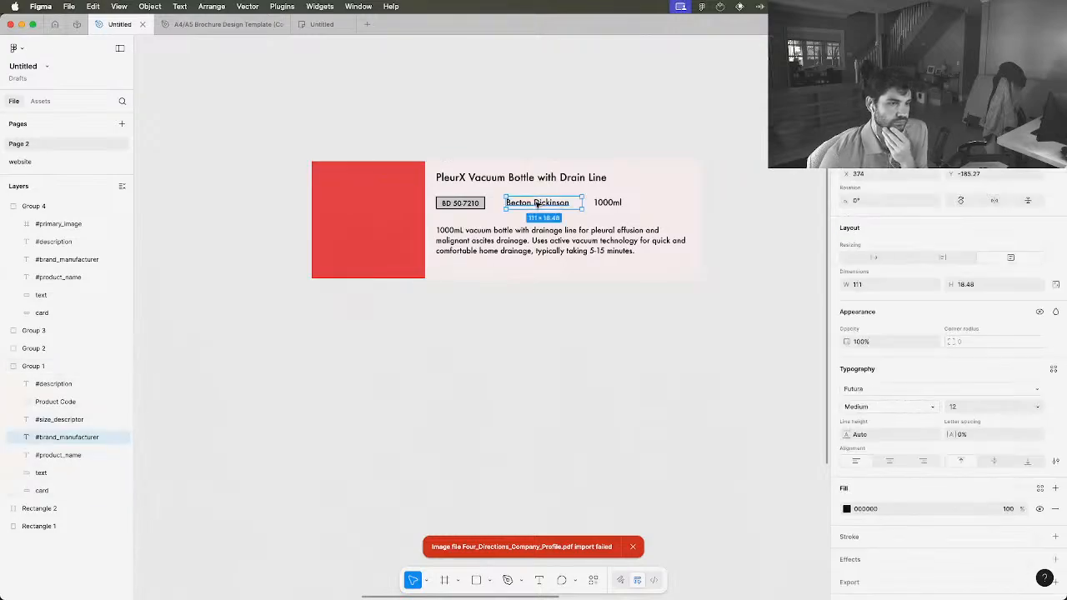
pyautogui.click(615, 205)
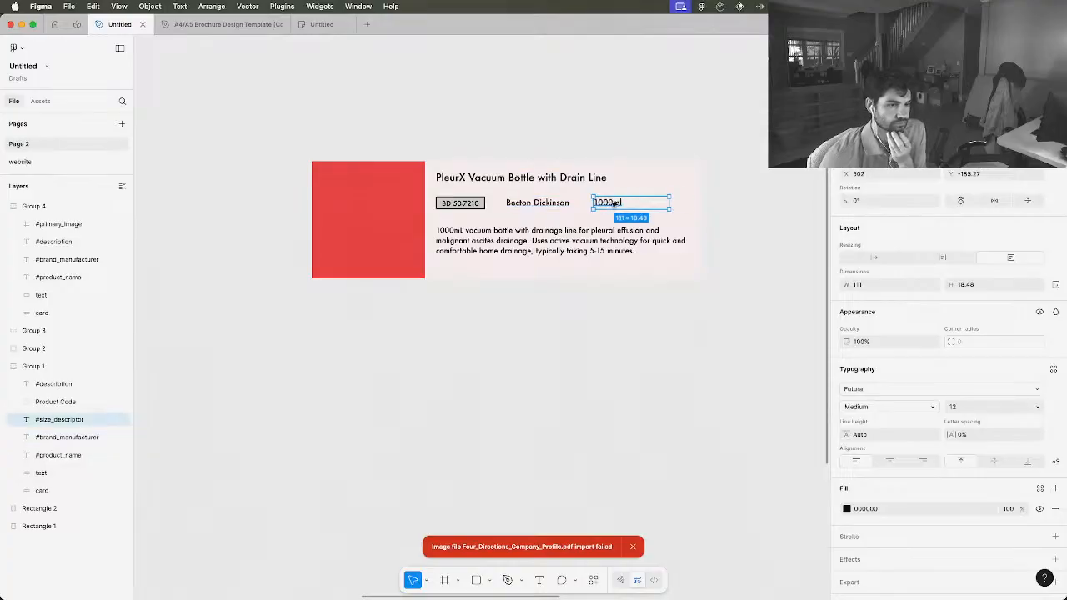
pyautogui.moveTo(614, 205); pyautogui.dragTo(637, 203)
pyautogui.moveTo(543, 202); pyautogui.dragTo(564, 205)
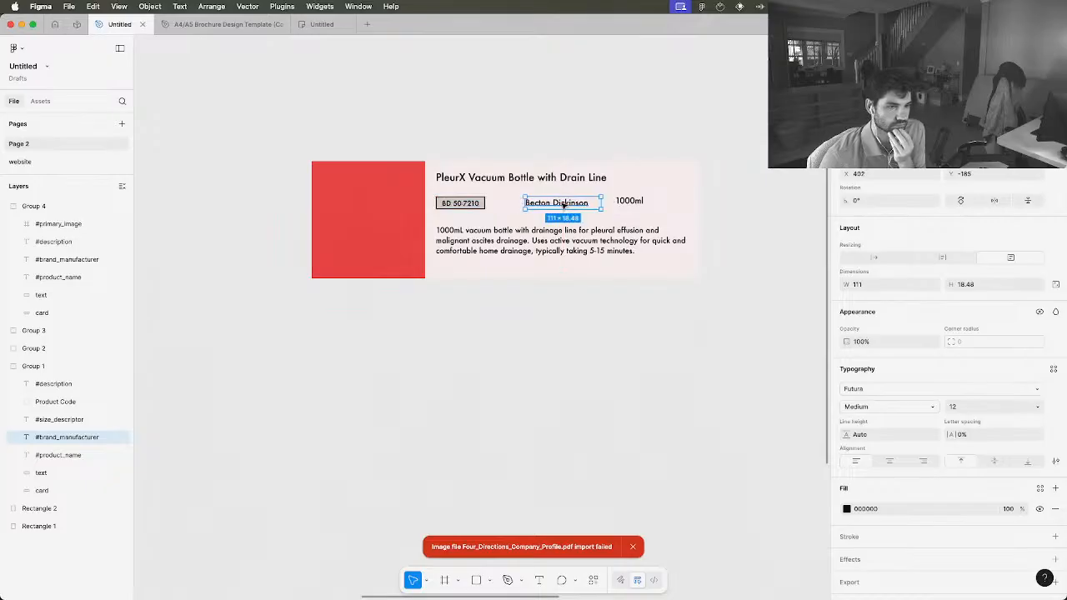
pyautogui.click(638, 205)
pyautogui.moveTo(639, 209); pyautogui.dragTo(639, 211)
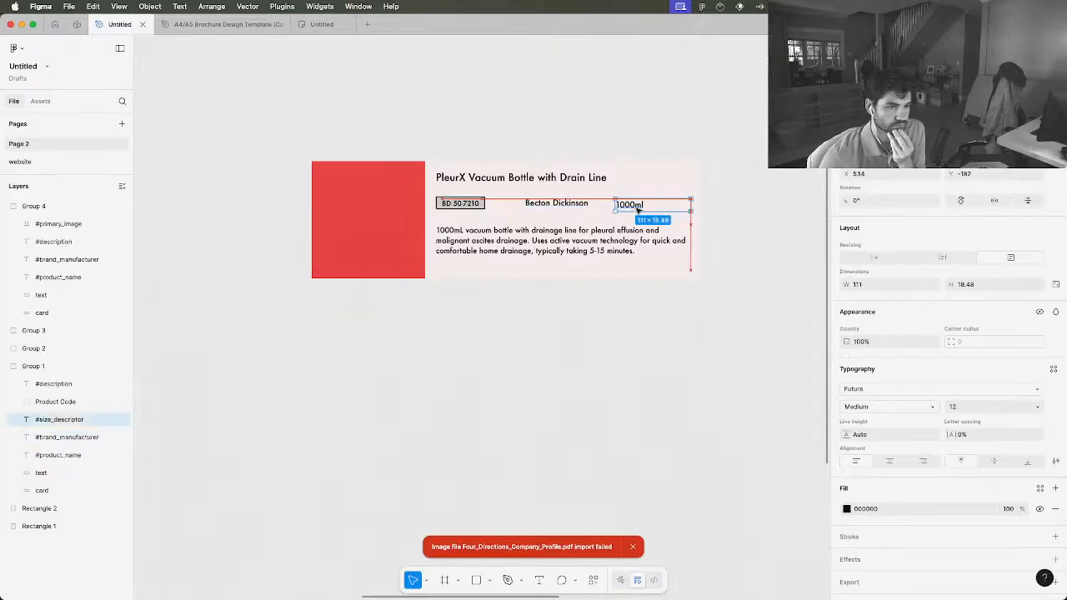
pyautogui.moveTo(540, 208); pyautogui.dragTo(538, 205)
pyautogui.moveTo(624, 204); pyautogui.dragTo(624, 203)
pyautogui.click(760, 220)
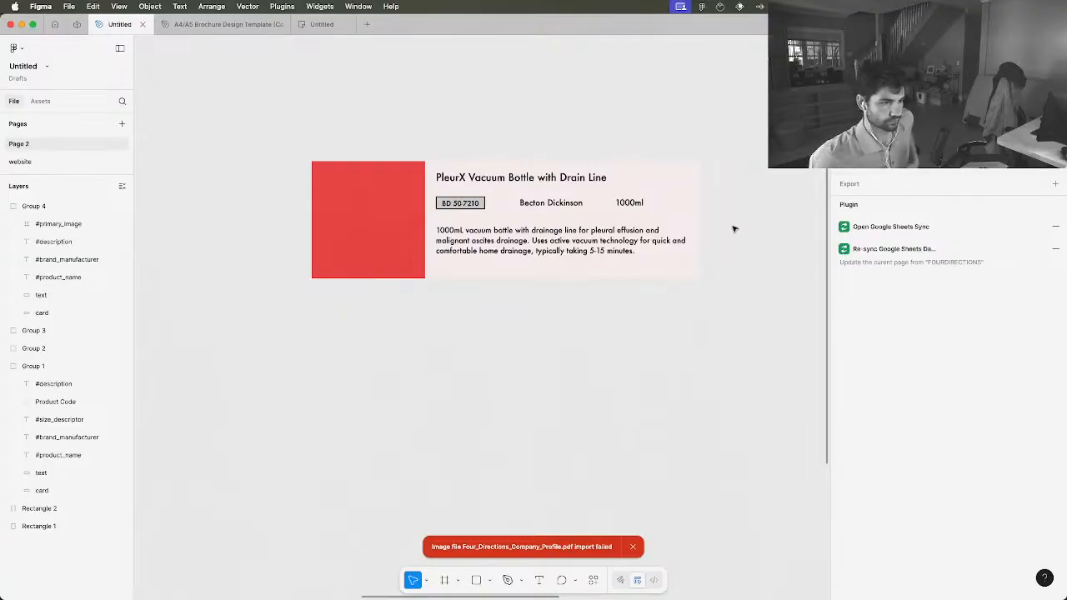
pyautogui.scroll(2, 734, 229)
pyautogui.click(575, 208)
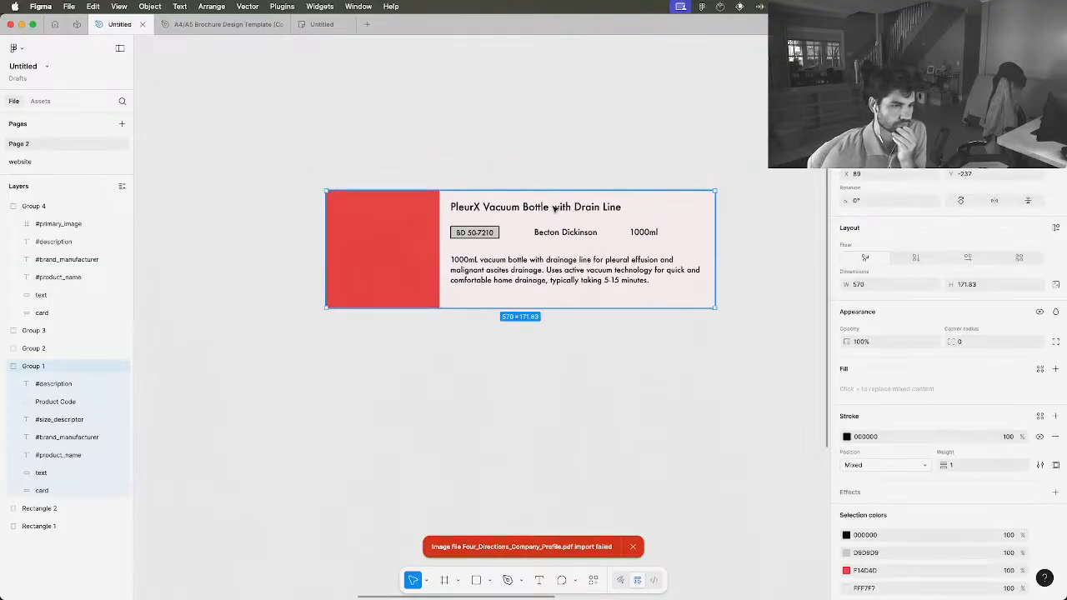
pyautogui.click(547, 208)
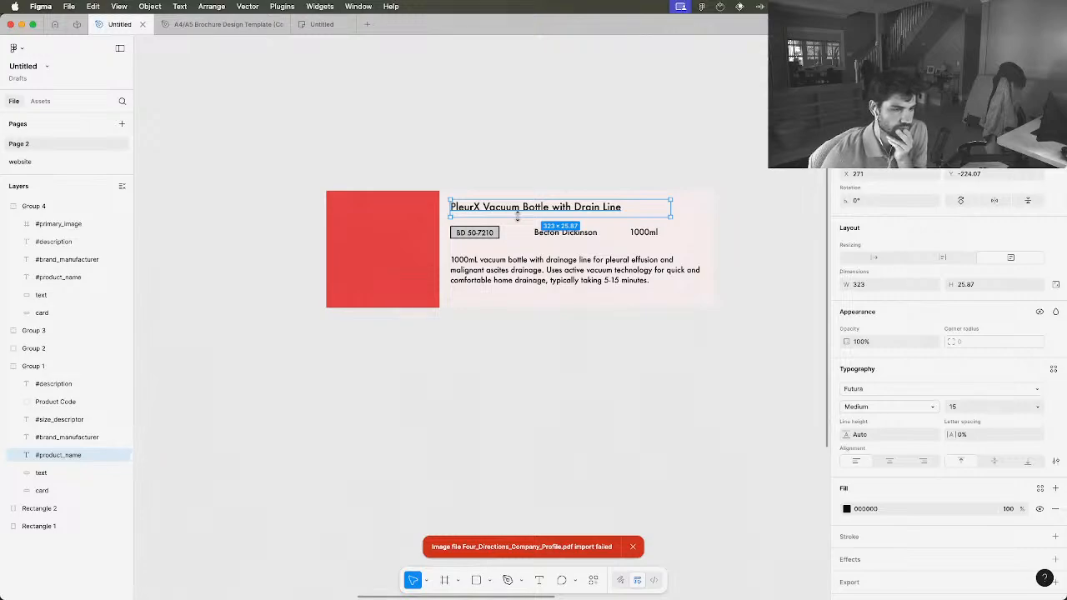
pyautogui.click(535, 172)
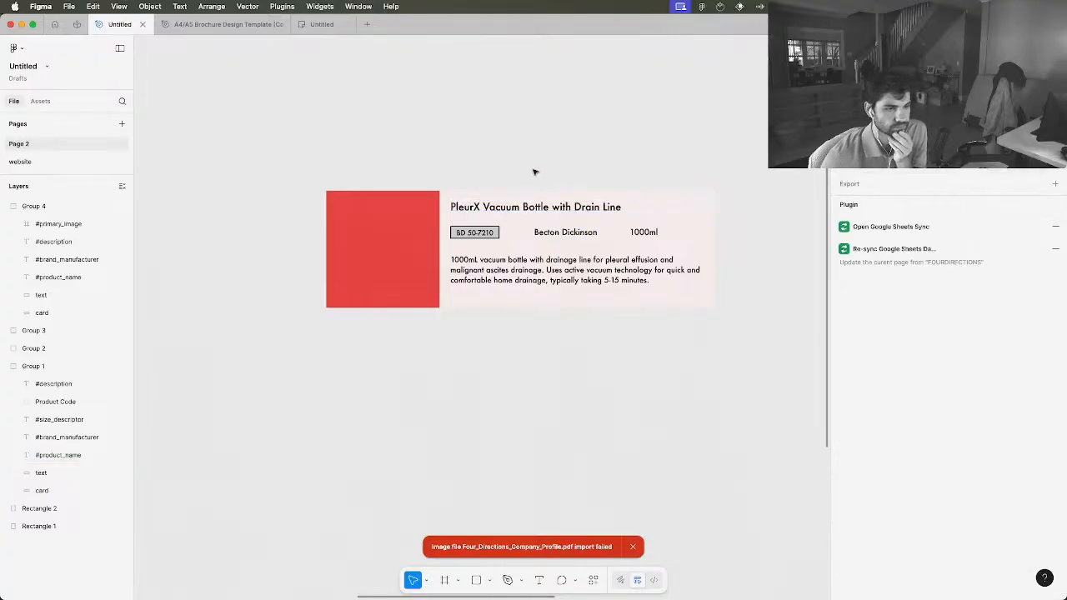
pyautogui.doubleClick(485, 267)
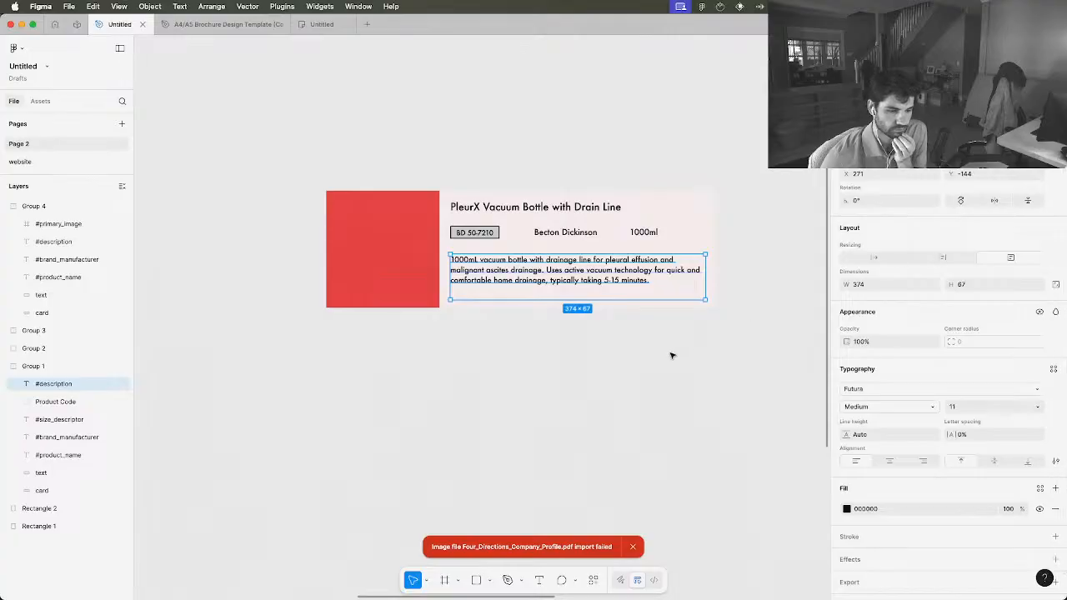
# Round the product code box's corners to a radius of 12 and hide its black outline
pyautogui.hotkey('ctrl', 'Up')
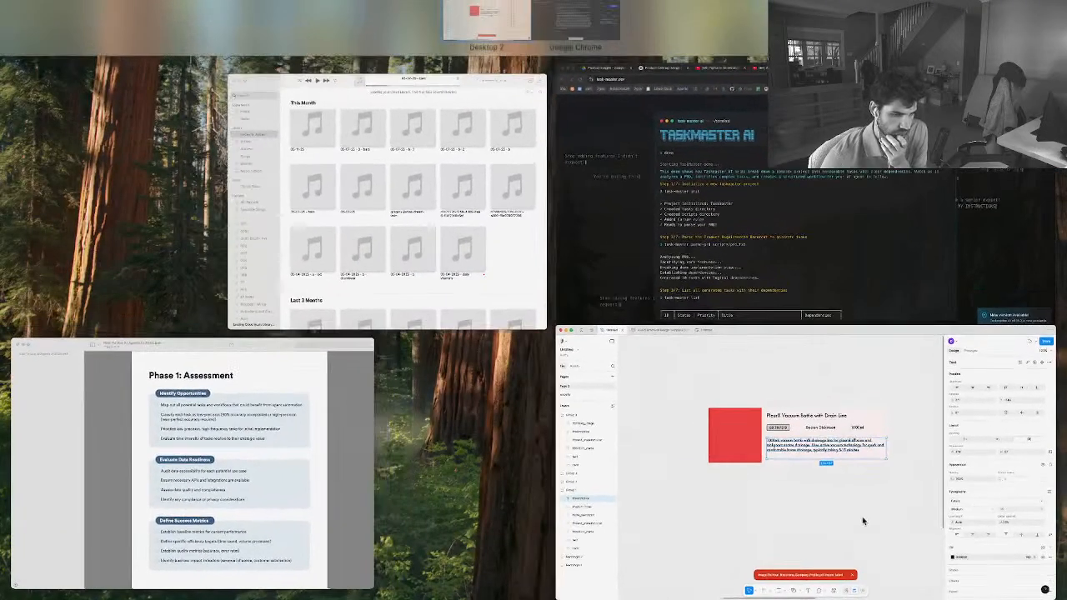
pyautogui.click(862, 517)
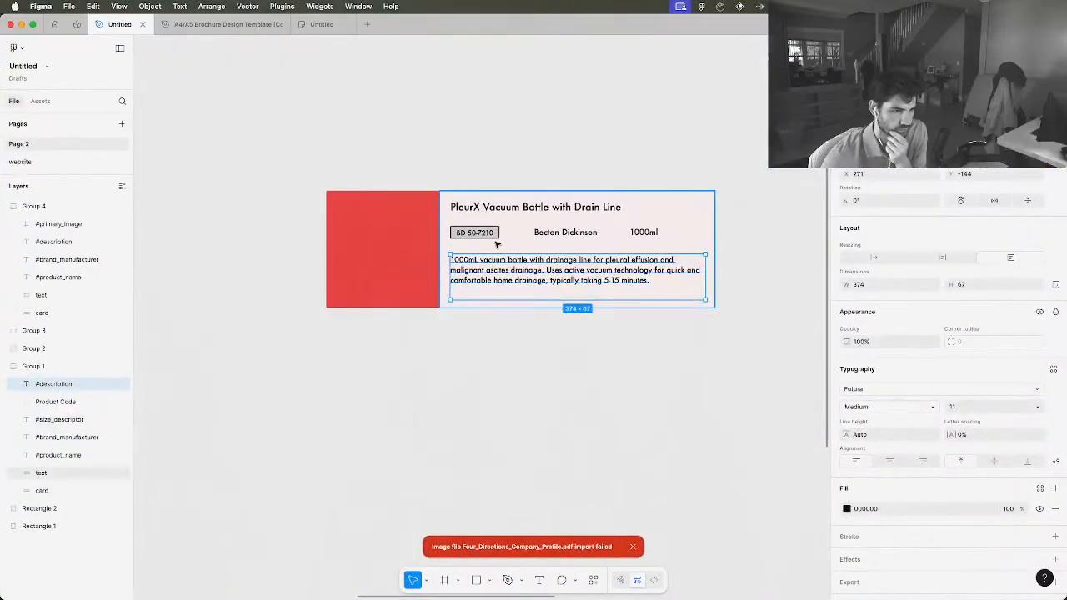
pyautogui.click(495, 241)
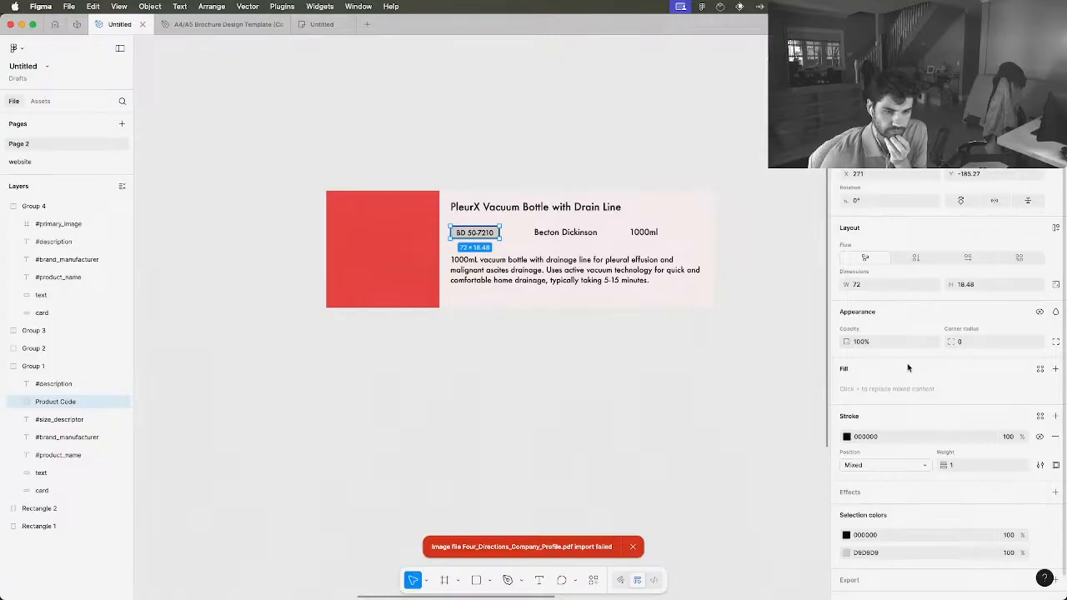
pyautogui.scroll(-1, 908, 367)
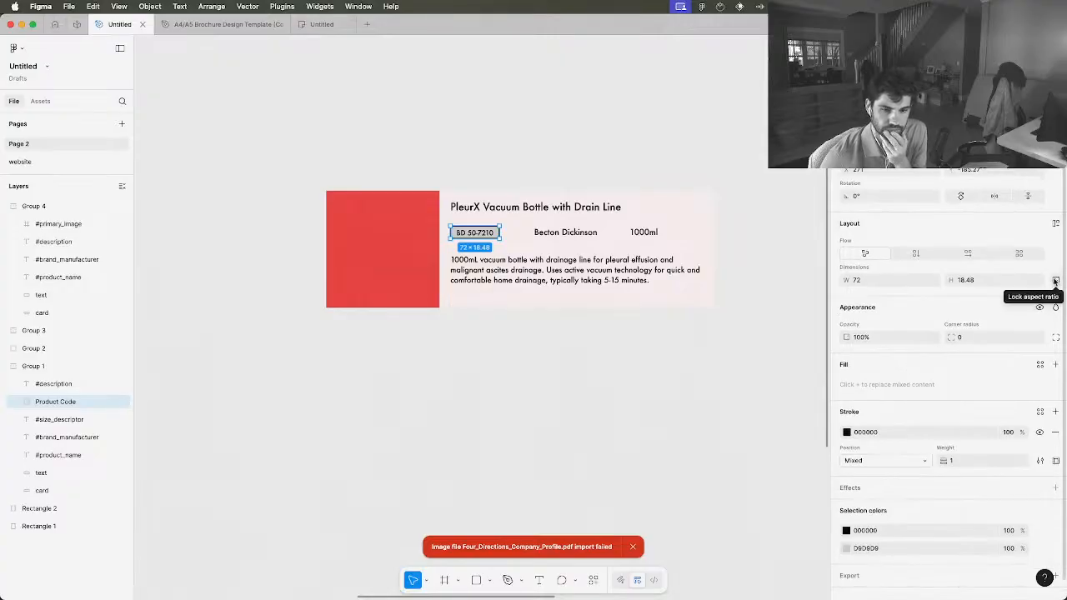
pyautogui.click(992, 338)
pyautogui.press('Up')
pyautogui.press('Up')
pyautogui.press('Up')
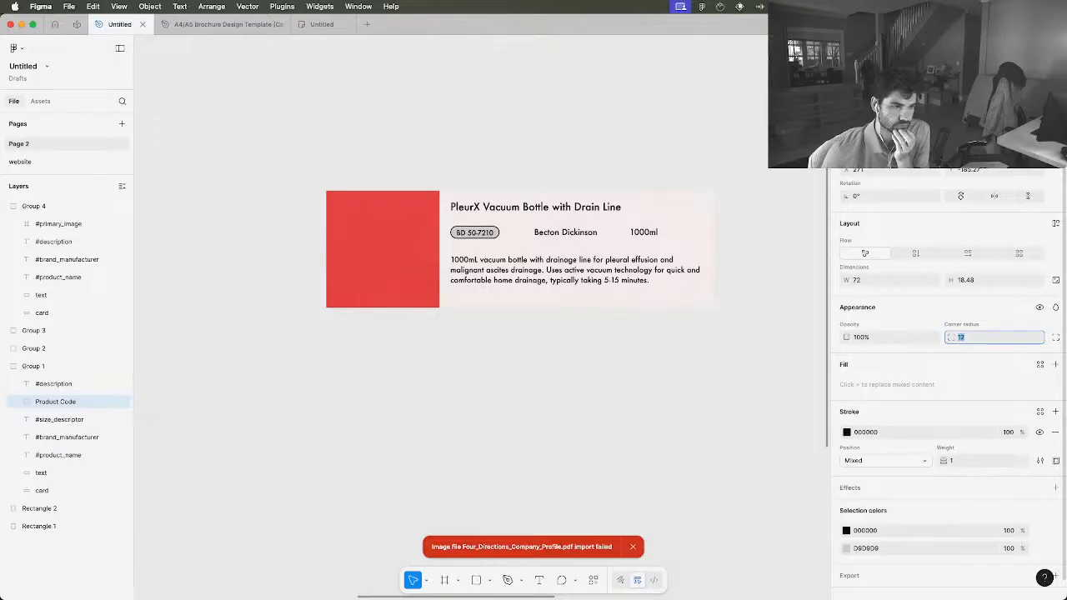
pyautogui.scroll(2, 558, 322)
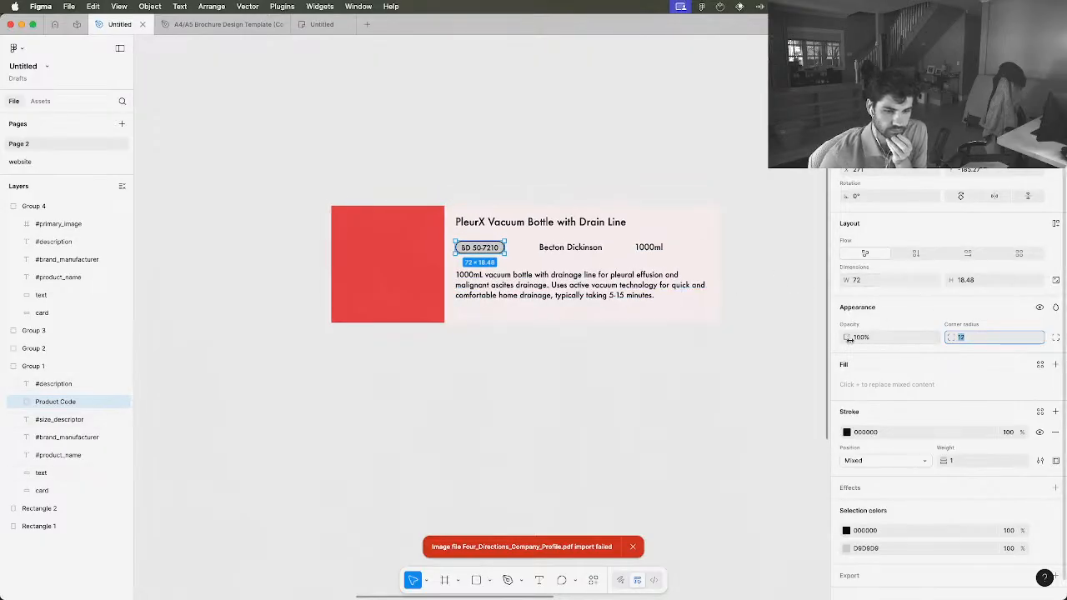
pyautogui.click(754, 406)
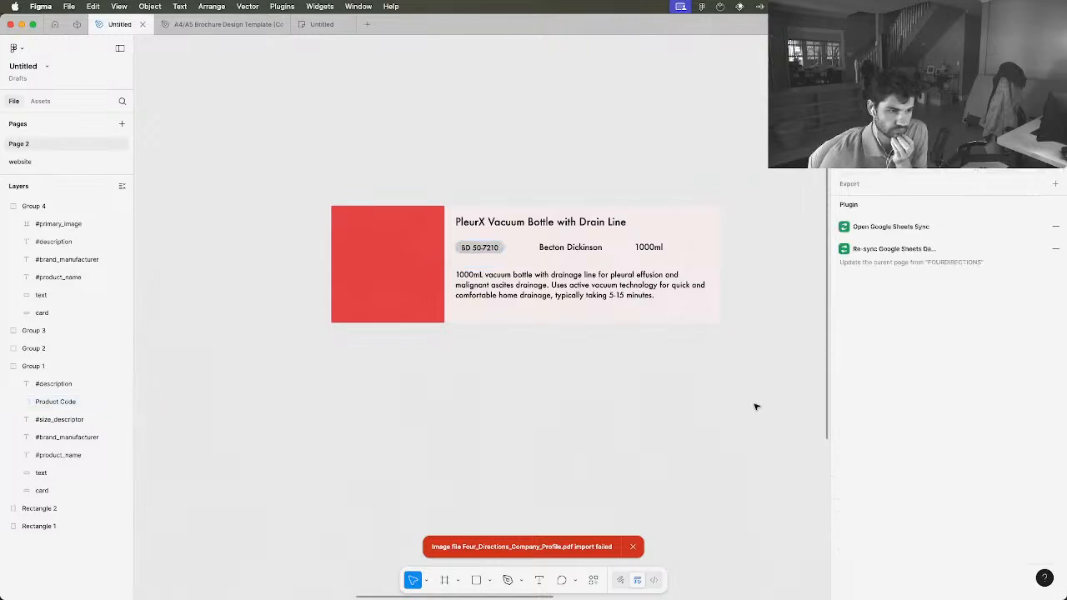
# Move the description box slightly up to Y -151 and align its left edge to X 271, keeping it about 374 × 67
pyautogui.click(555, 291)
pyautogui.doubleClick(540, 287)
pyautogui.moveTo(539, 288); pyautogui.dragTo(538, 284)
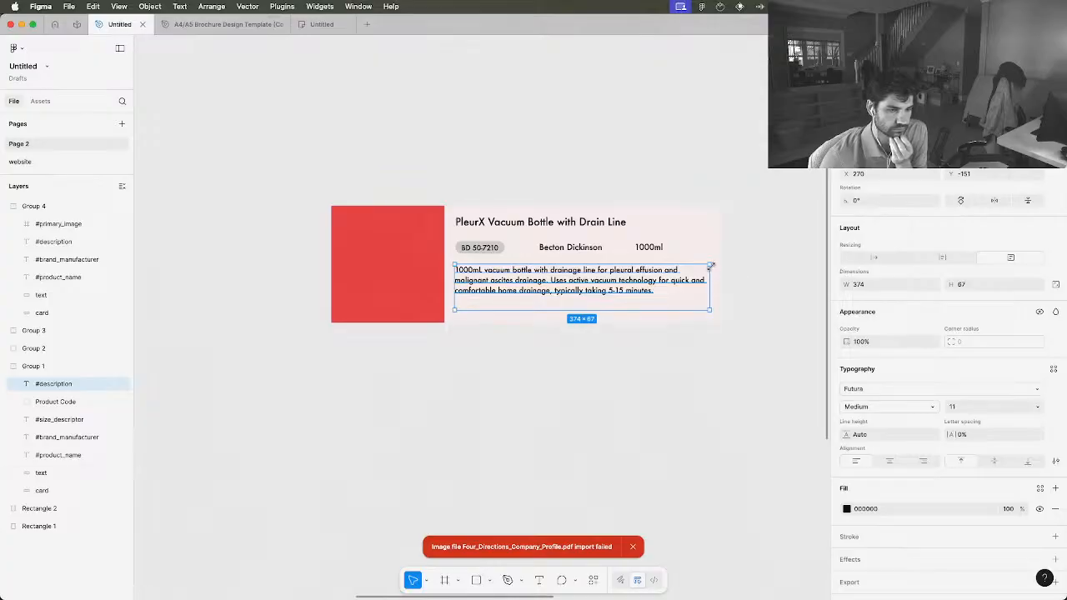
pyautogui.moveTo(710, 266)
pyautogui.mouseDown()
pyautogui.moveTo(699, 265)
pyautogui.moveTo(711, 265)
pyautogui.mouseUp()
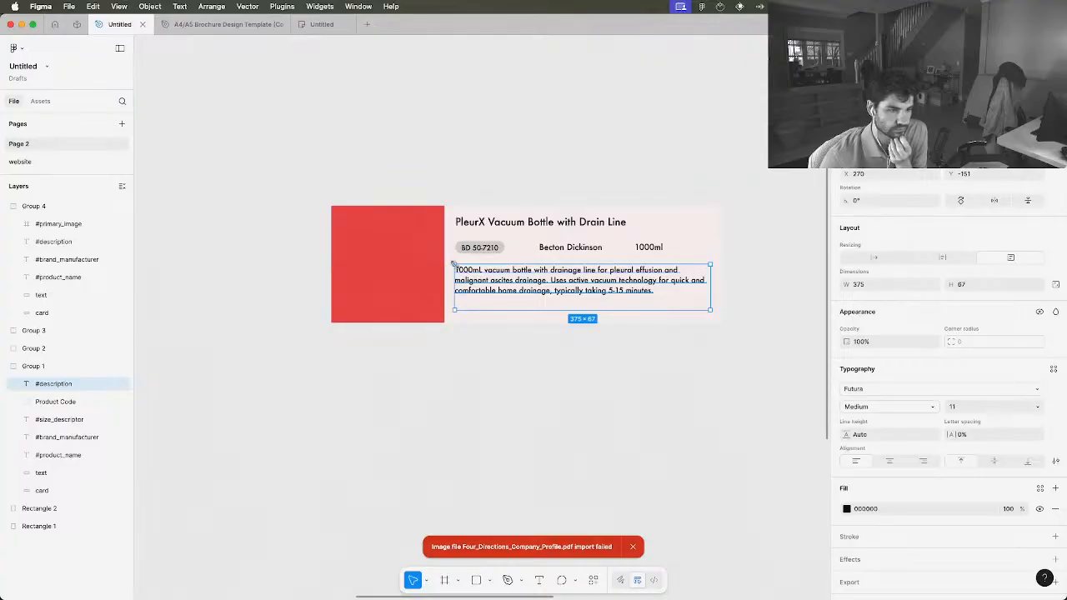
pyautogui.moveTo(451, 264); pyautogui.dragTo(452, 265)
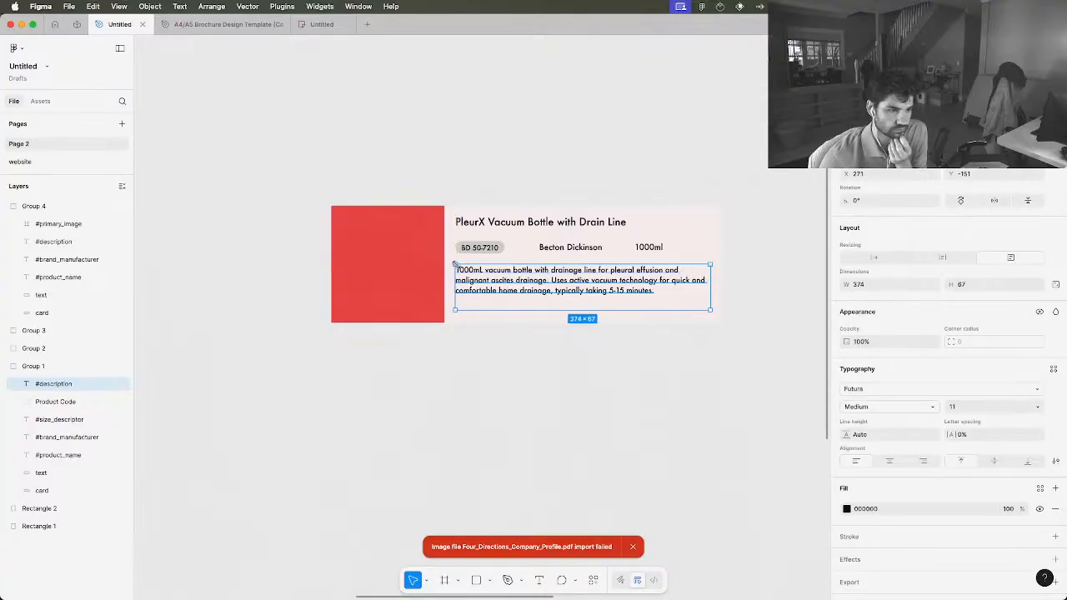
pyautogui.moveTo(532, 273); pyautogui.dragTo(533, 274)
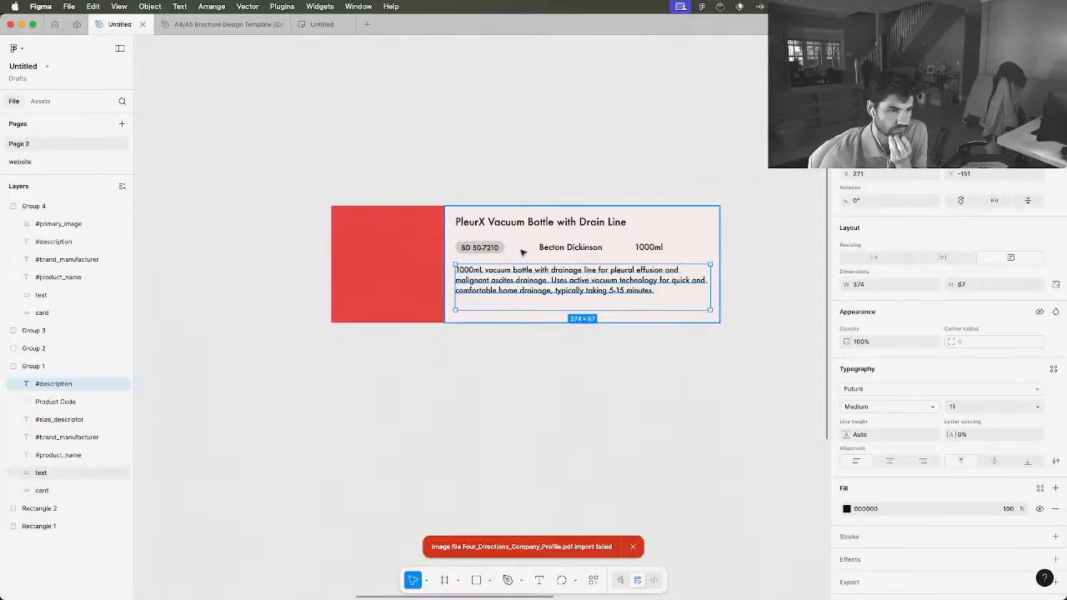
# Widen the product name box to about 374 × 25, matching the description's width, and shift it down to Y -218
pyautogui.click(517, 227)
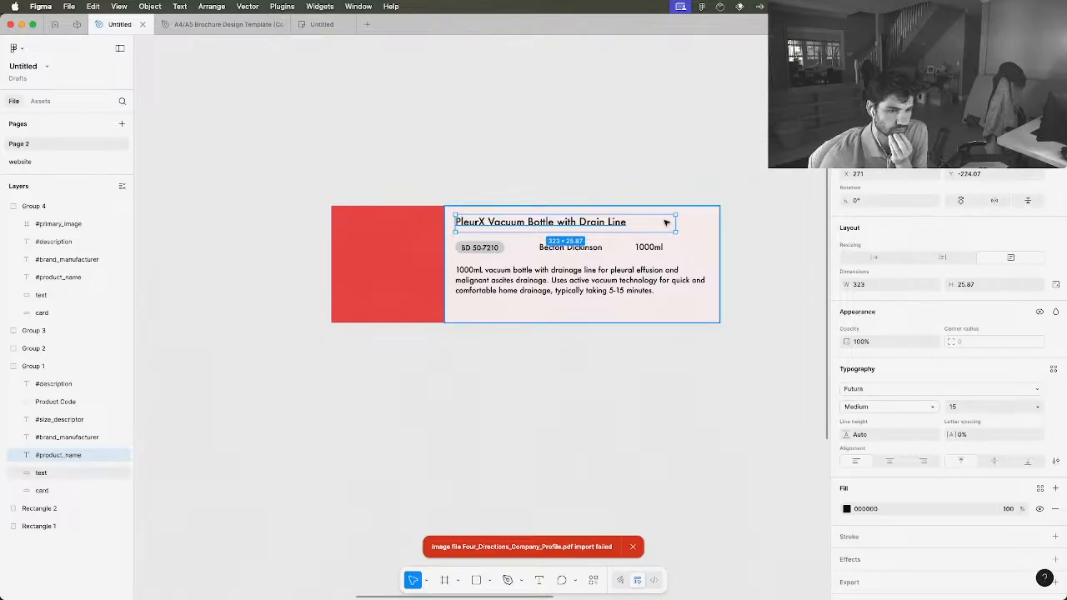
pyautogui.moveTo(674, 215); pyautogui.dragTo(710, 215)
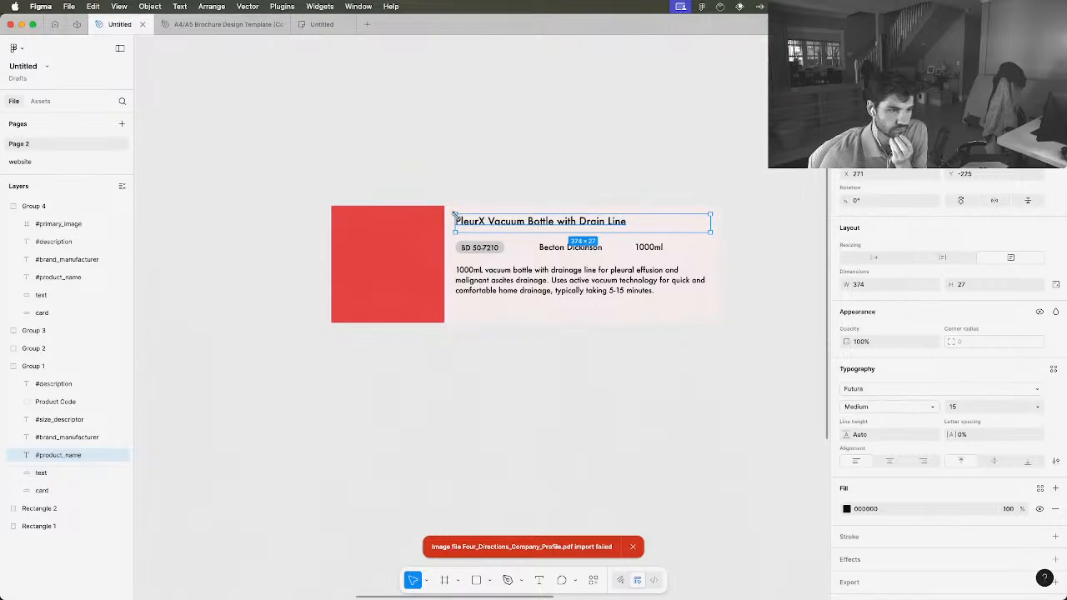
pyautogui.moveTo(454, 214); pyautogui.dragTo(454, 216)
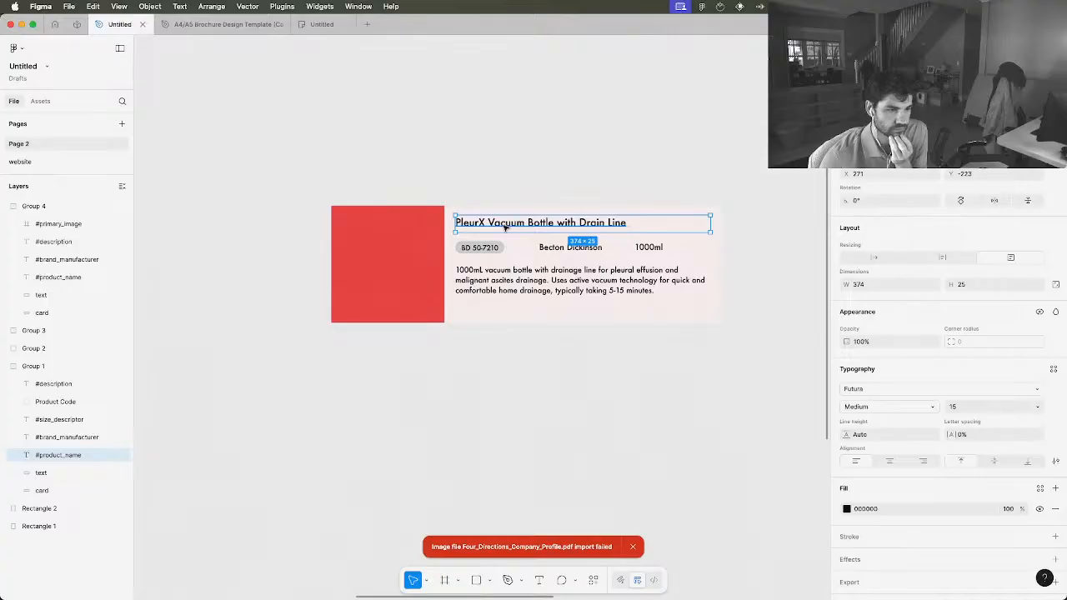
pyautogui.moveTo(504, 227); pyautogui.dragTo(504, 231)
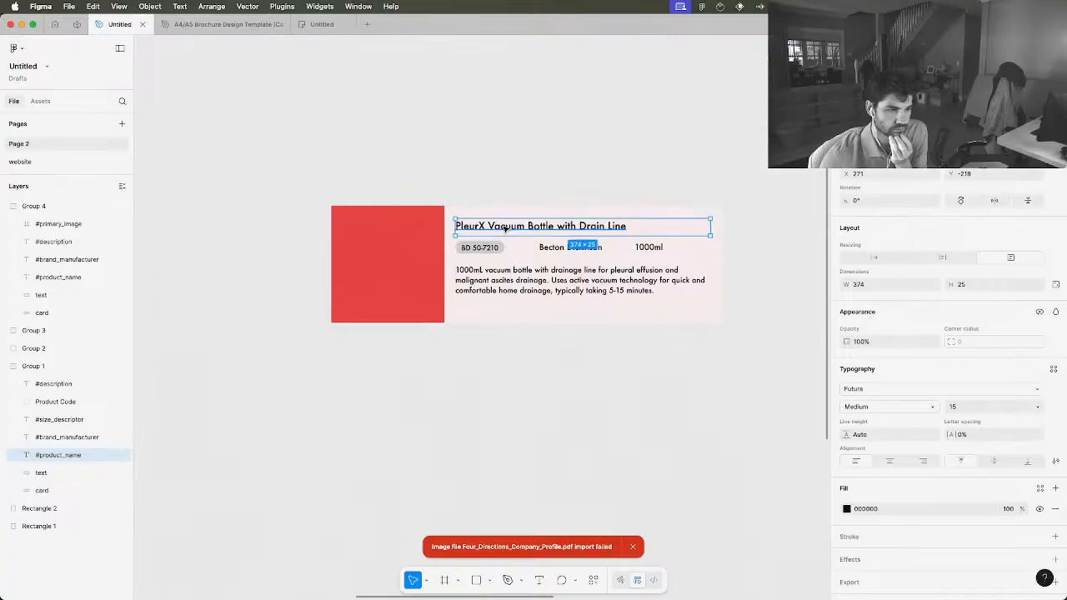
pyautogui.click(655, 265)
pyautogui.moveTo(681, 255)
pyautogui.mouseDown()
pyautogui.moveTo(648, 245)
pyautogui.moveTo(680, 257)
pyautogui.mouseUp()
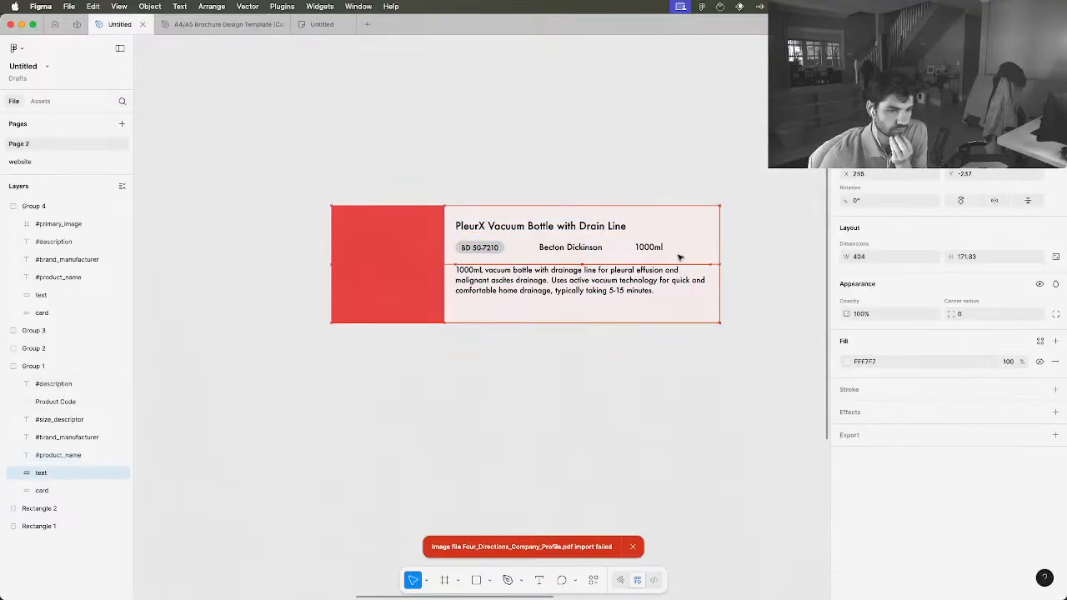
# Check which element of the card each layer in Group 1 corresponds to
pyautogui.click(663, 248)
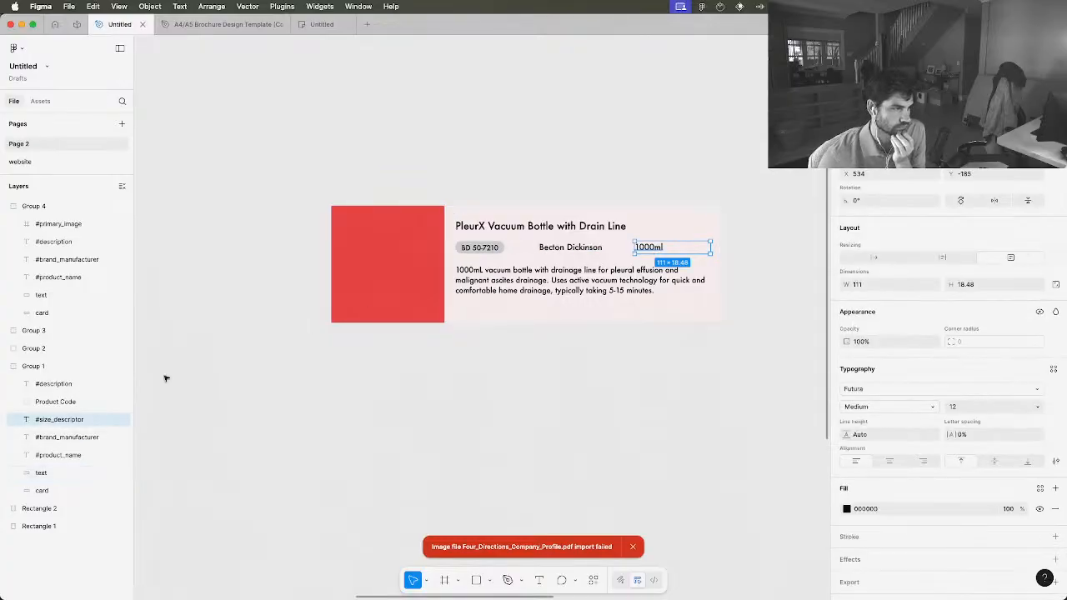
pyautogui.click(42, 437)
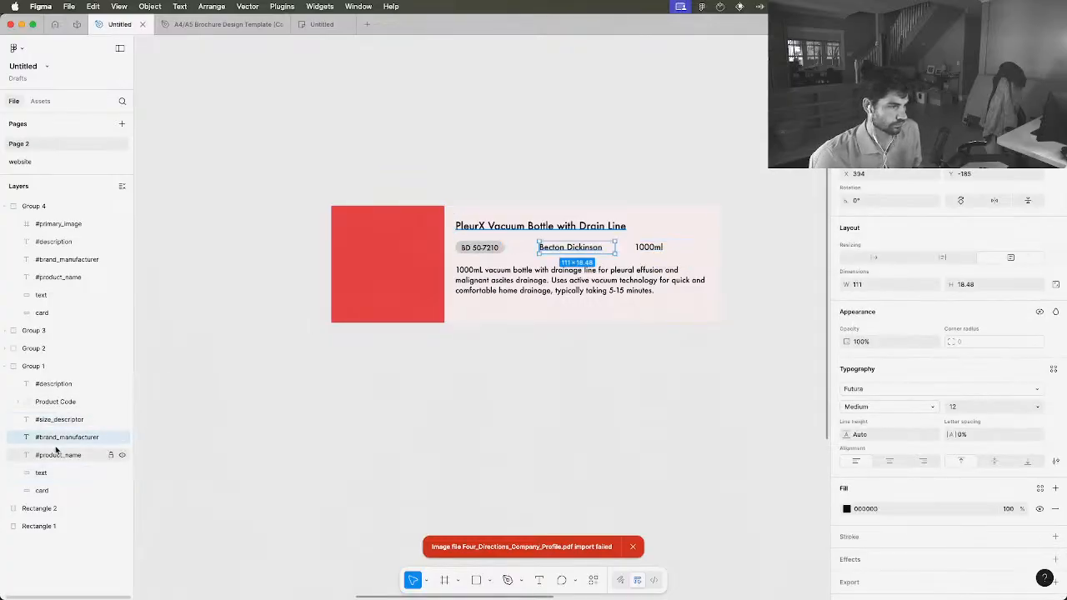
pyautogui.click(55, 455)
pyautogui.click(40, 473)
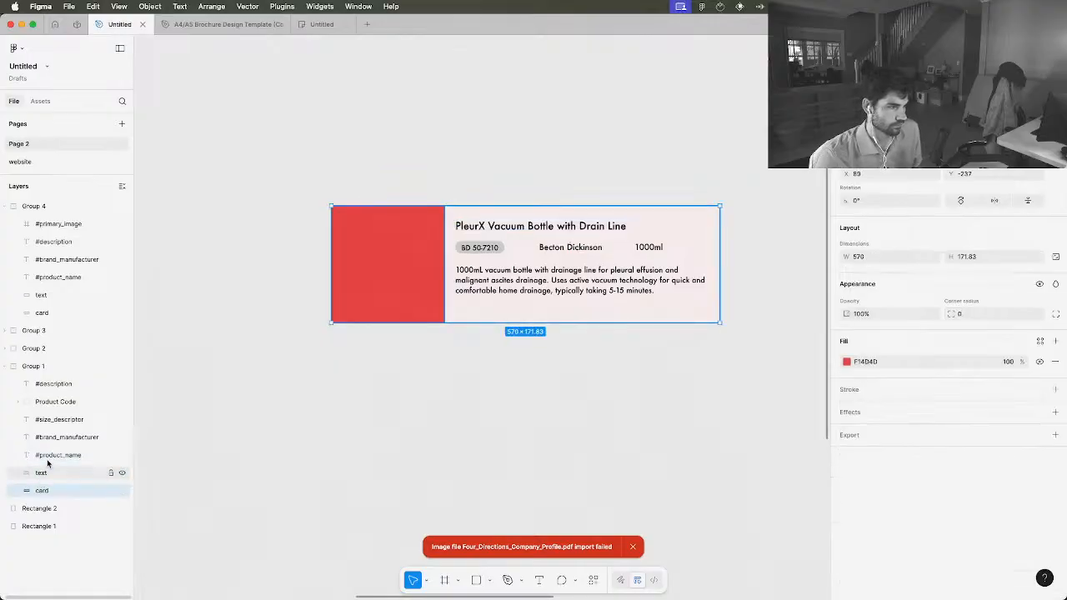
pyautogui.click(56, 455)
pyautogui.click(57, 439)
pyautogui.click(60, 404)
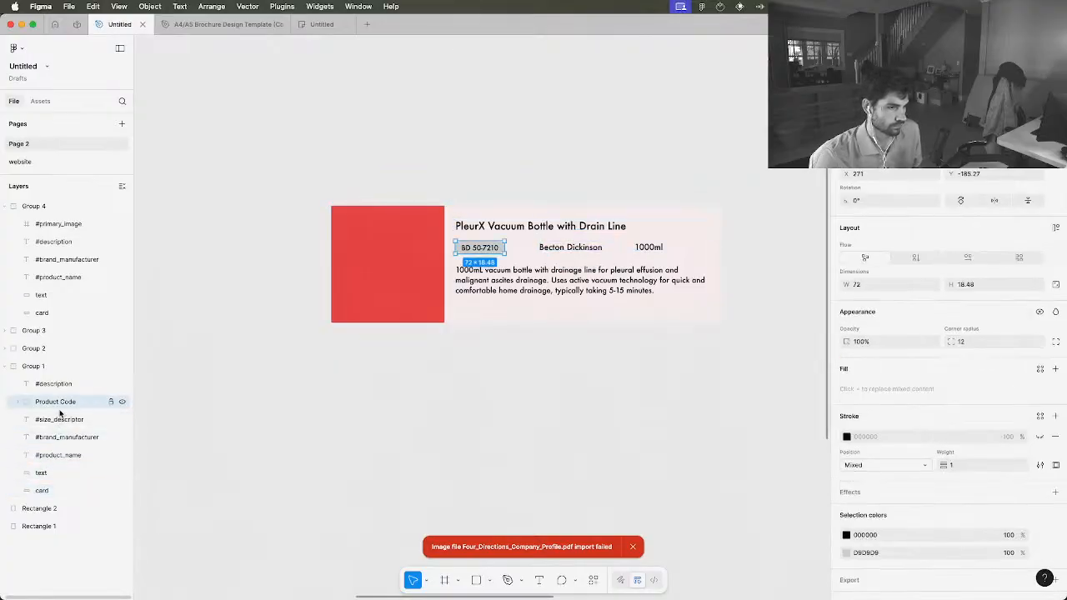
pyautogui.click(63, 385)
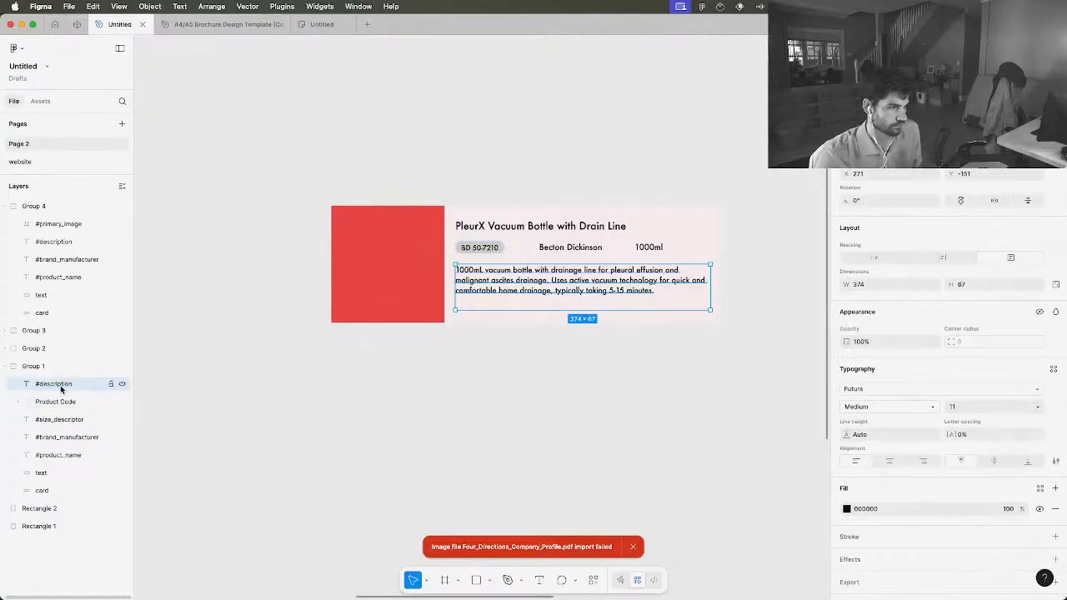
# Reorder the layers in Group 1 so that #brand_manufacturer sits directly above #size_descriptor
pyautogui.click(50, 405)
pyautogui.click(50, 421)
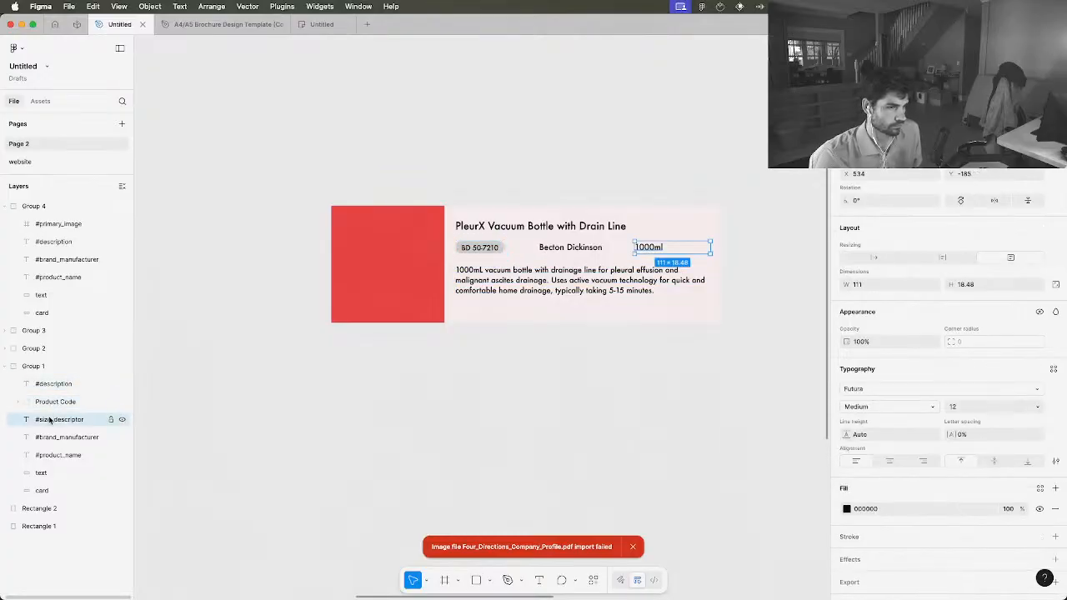
pyautogui.click(46, 441)
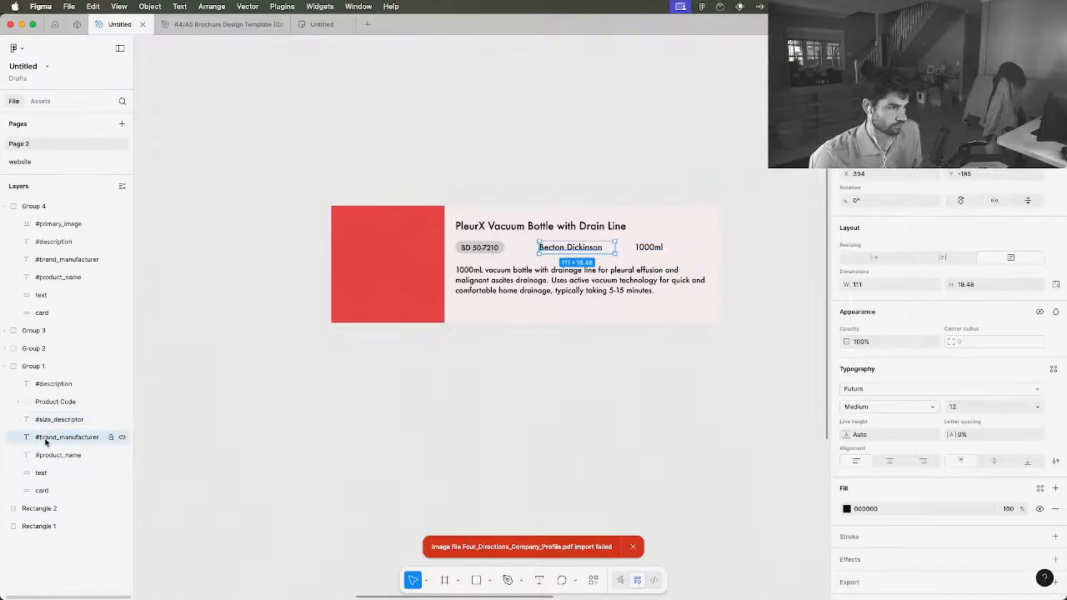
pyautogui.moveTo(46, 443); pyautogui.dragTo(50, 417)
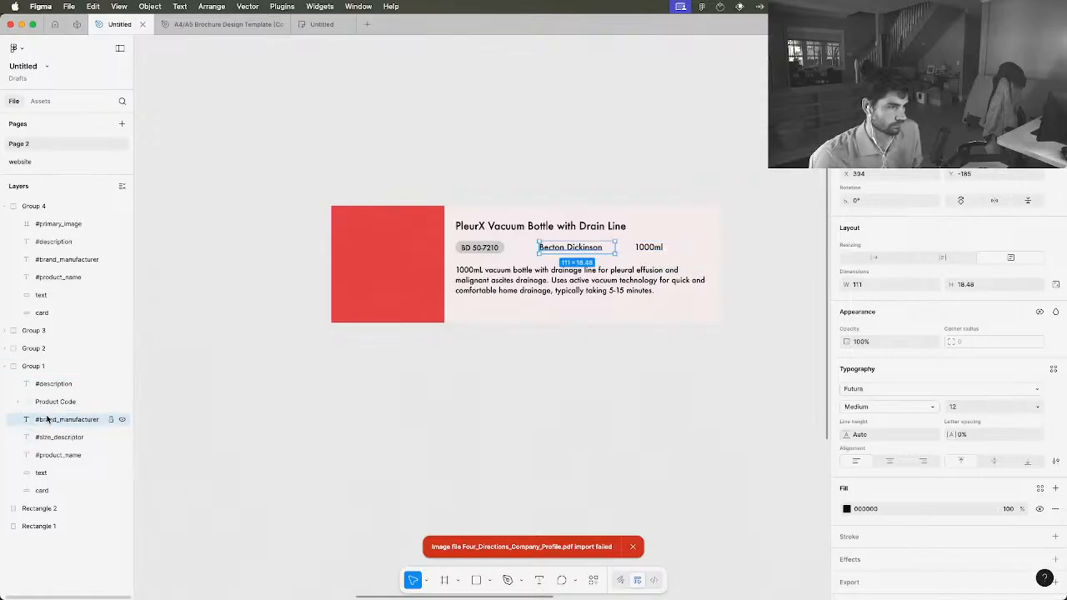
pyautogui.click(56, 402)
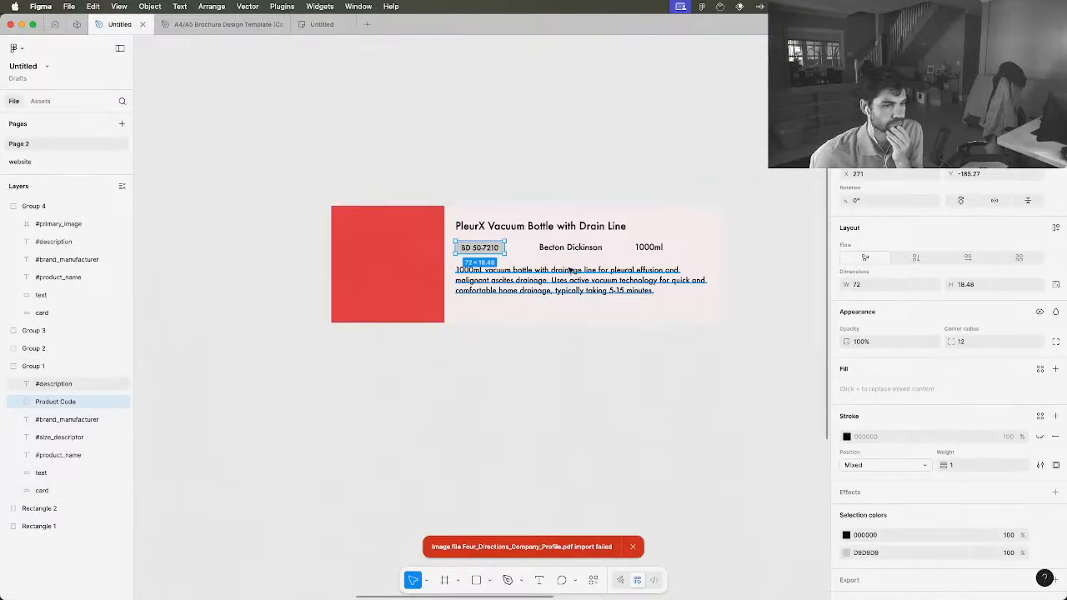
pyautogui.click(547, 363)
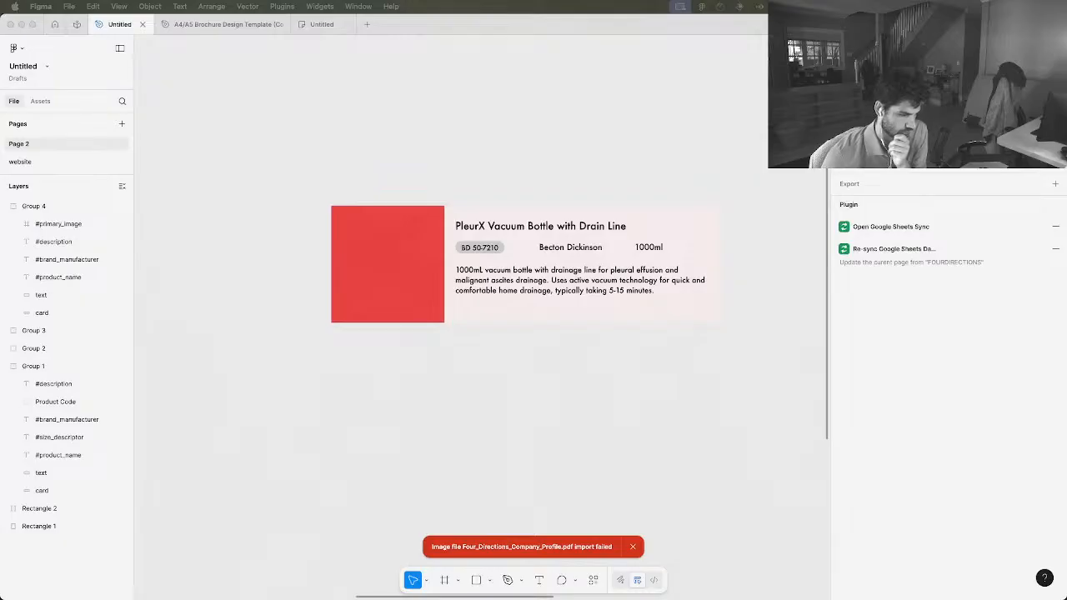
# Review the product card's overall layout and inspect its description, product code and text background layers
pyautogui.click(589, 274)
pyautogui.click(567, 284)
pyautogui.doubleClick(567, 283)
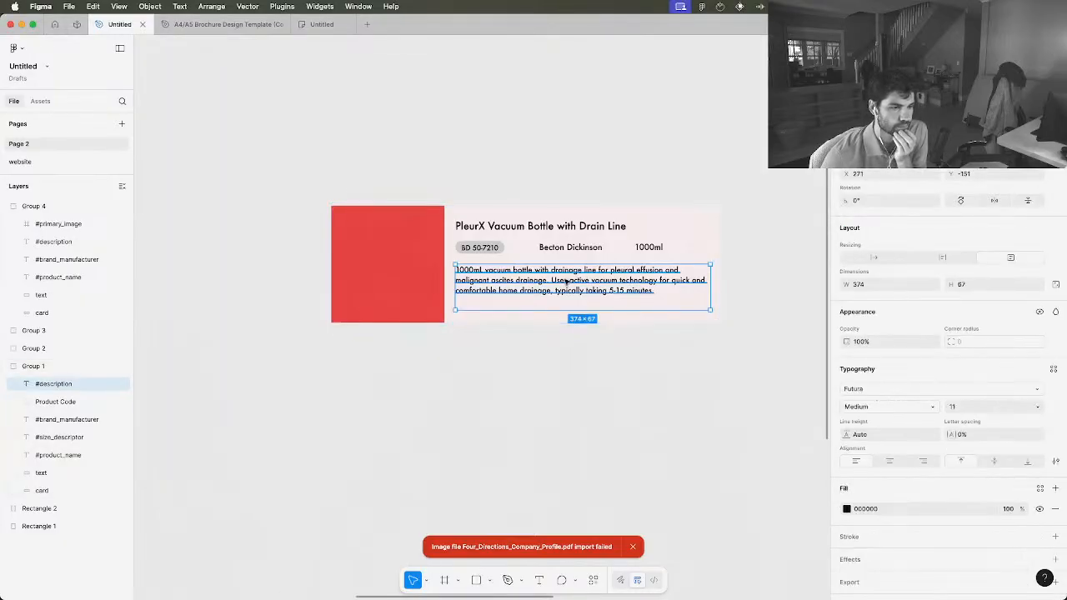
pyautogui.click(503, 361)
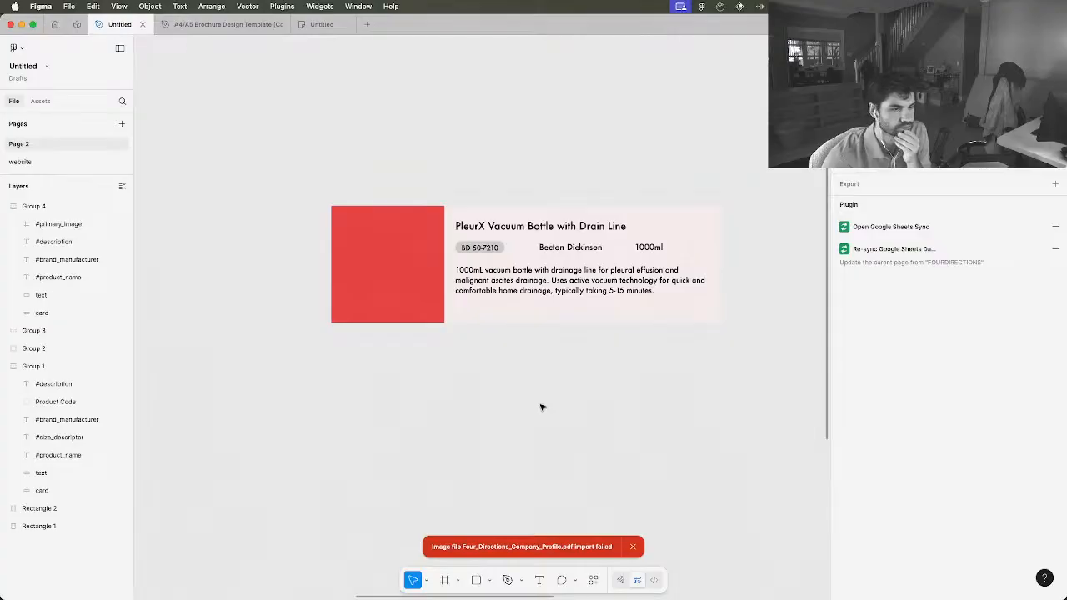
pyautogui.scroll(2, 541, 407)
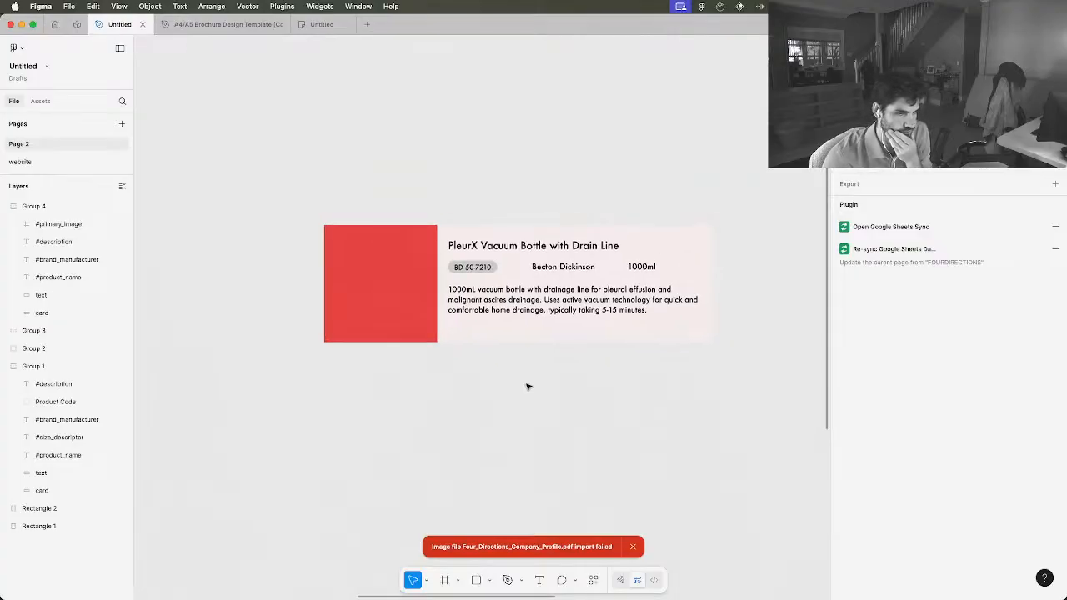
pyautogui.scroll(-3, 527, 386)
pyautogui.click(530, 331)
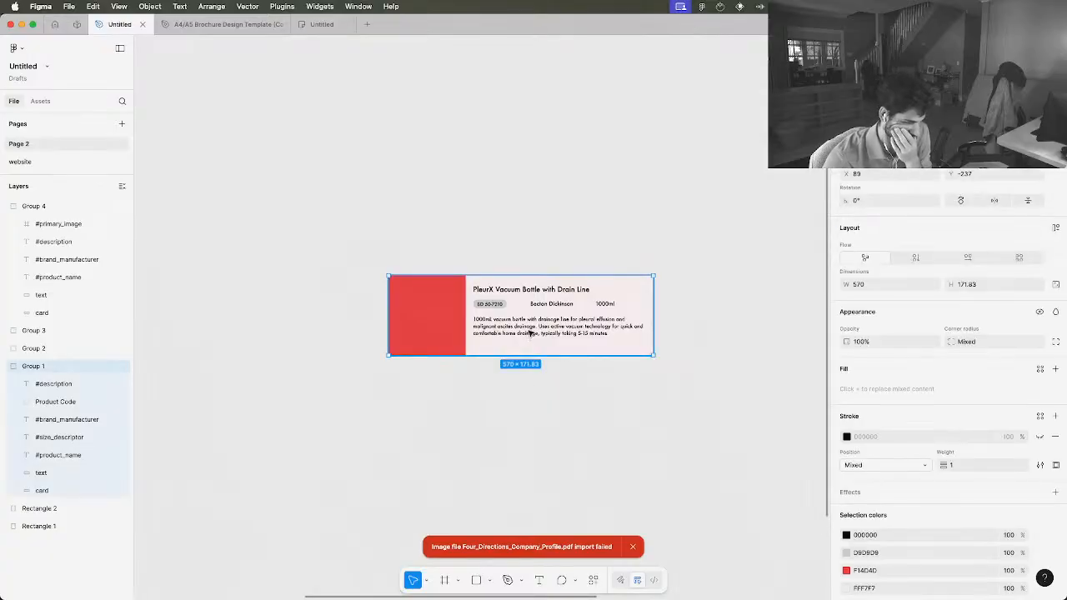
pyautogui.click(48, 403)
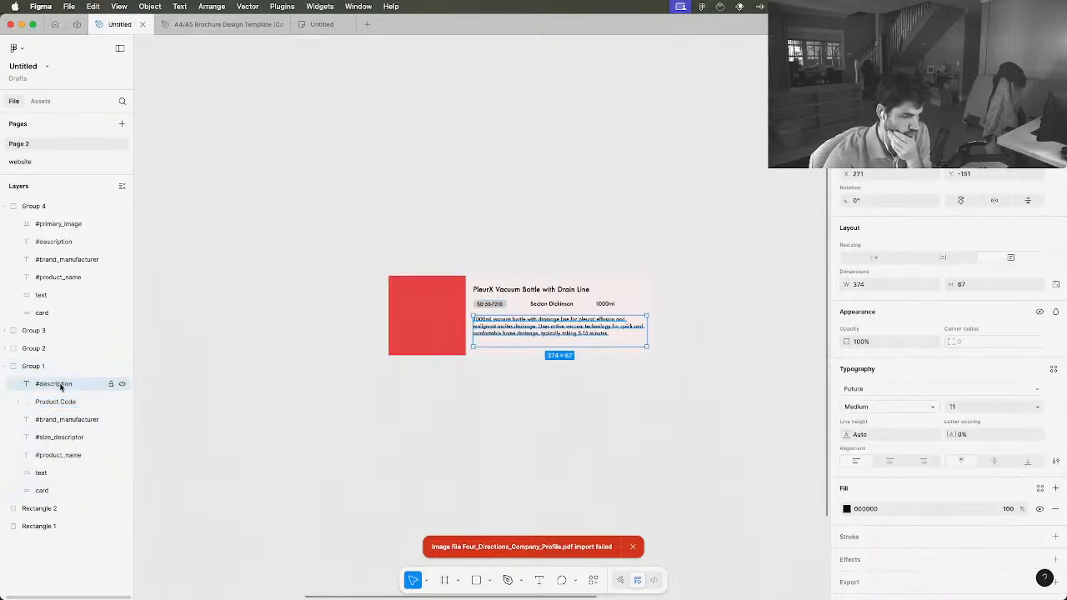
pyautogui.moveTo(502, 279)
pyautogui.mouseDown()
pyautogui.moveTo(497, 243)
pyautogui.moveTo(434, 182)
pyautogui.moveTo(489, 245)
pyautogui.moveTo(488, 274)
pyautogui.moveTo(500, 281)
pyautogui.mouseUp()
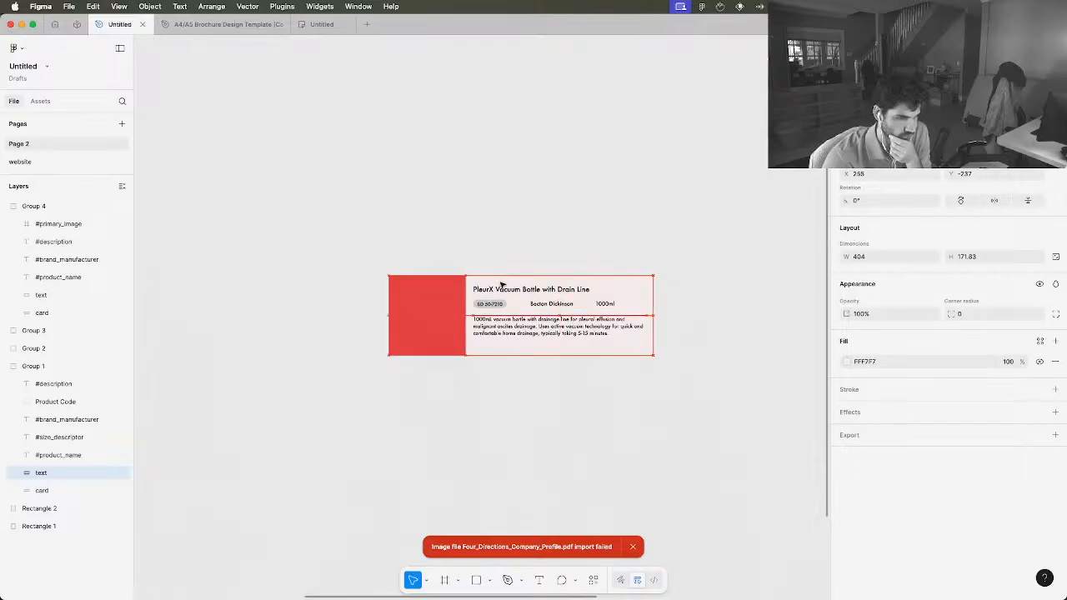
pyautogui.click(547, 227)
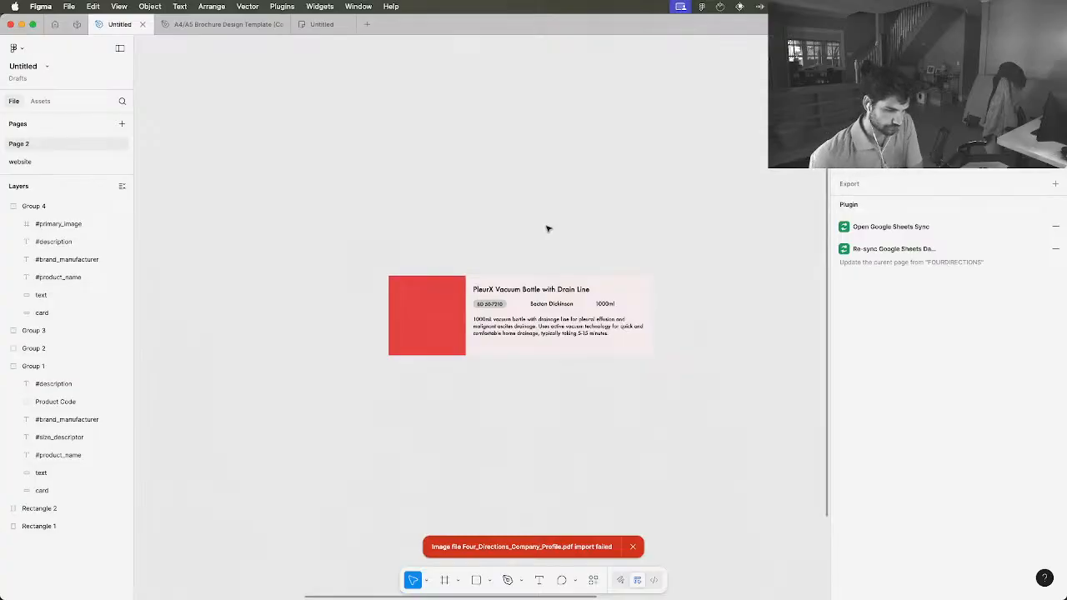
# Switch to the Chrome window with the Taskmaster AI page
pyautogui.hotkey('ctrl', 'Up')
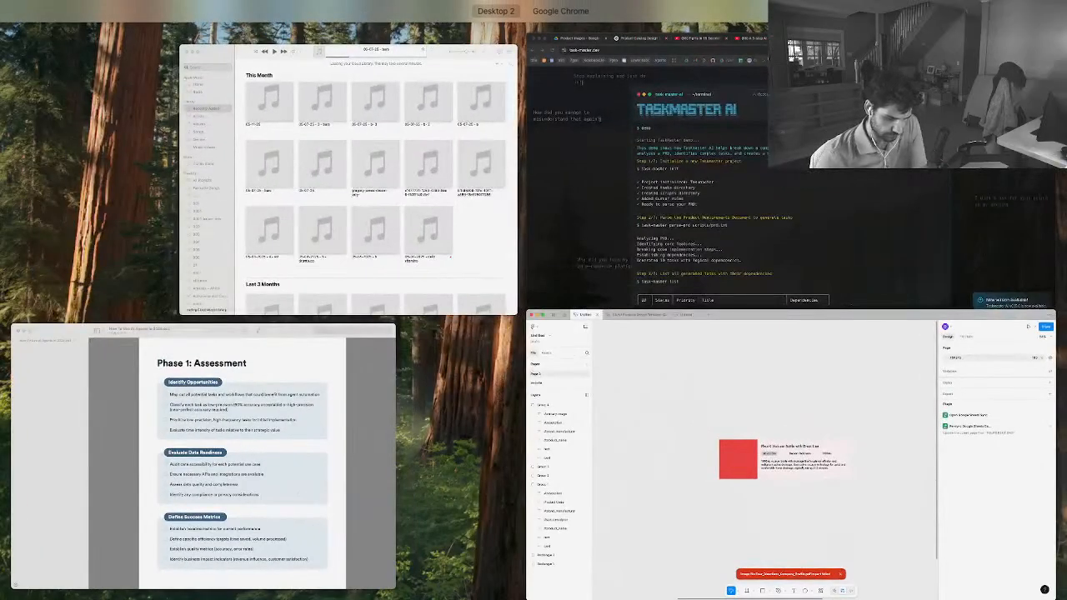
pyautogui.click(747, 165)
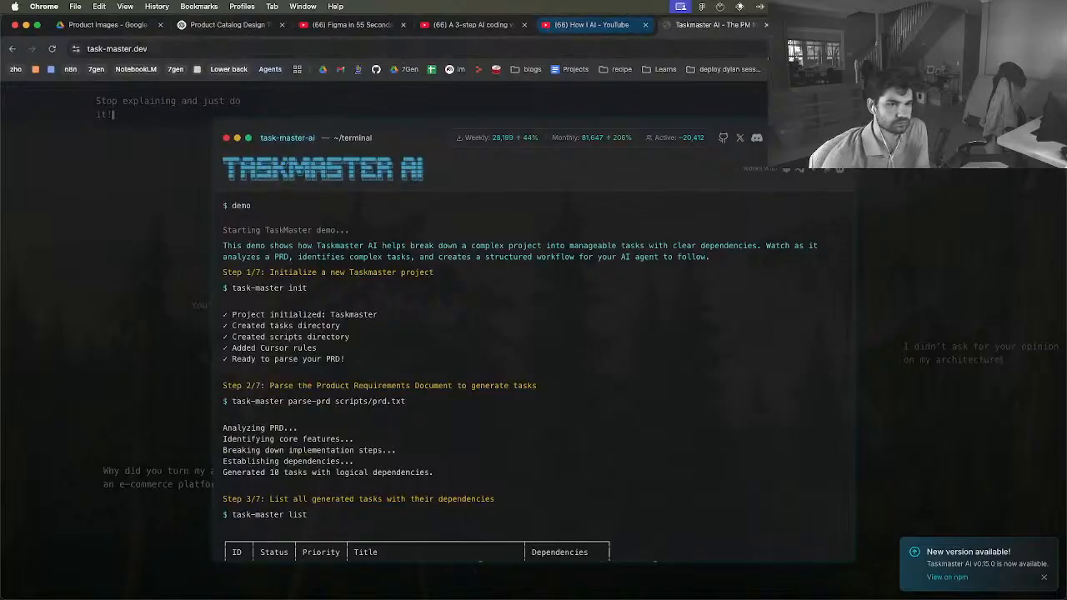
# Switch to the ChatGPT product catalog conversation and start a new message with "How should I handle making components."
pyautogui.press('super+2')
pyautogui.scroll(1, 583, 200)
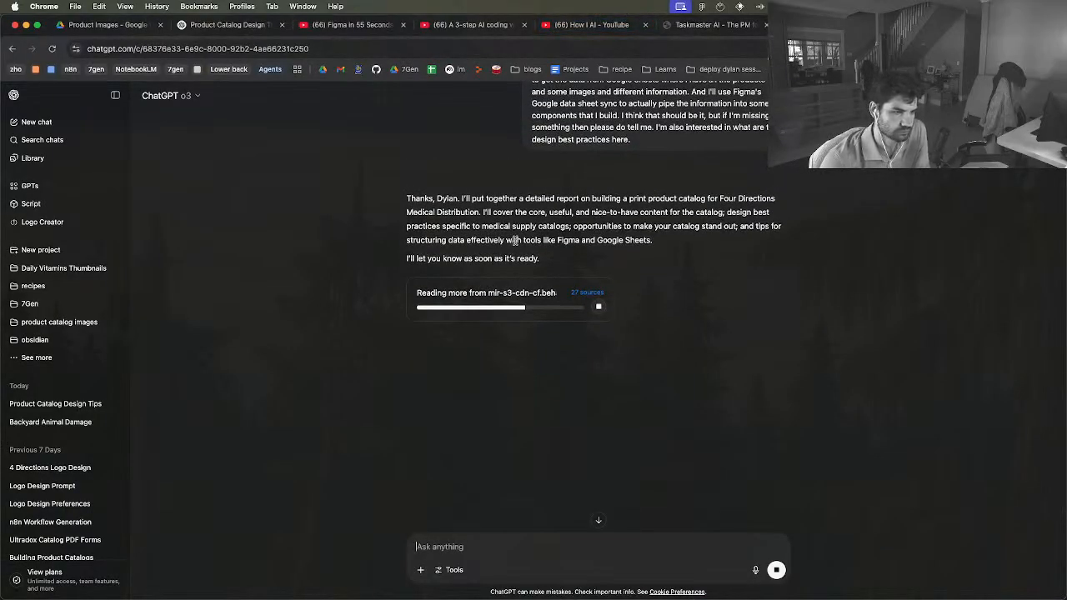
pyautogui.hotkey('ctrl', 'Up')
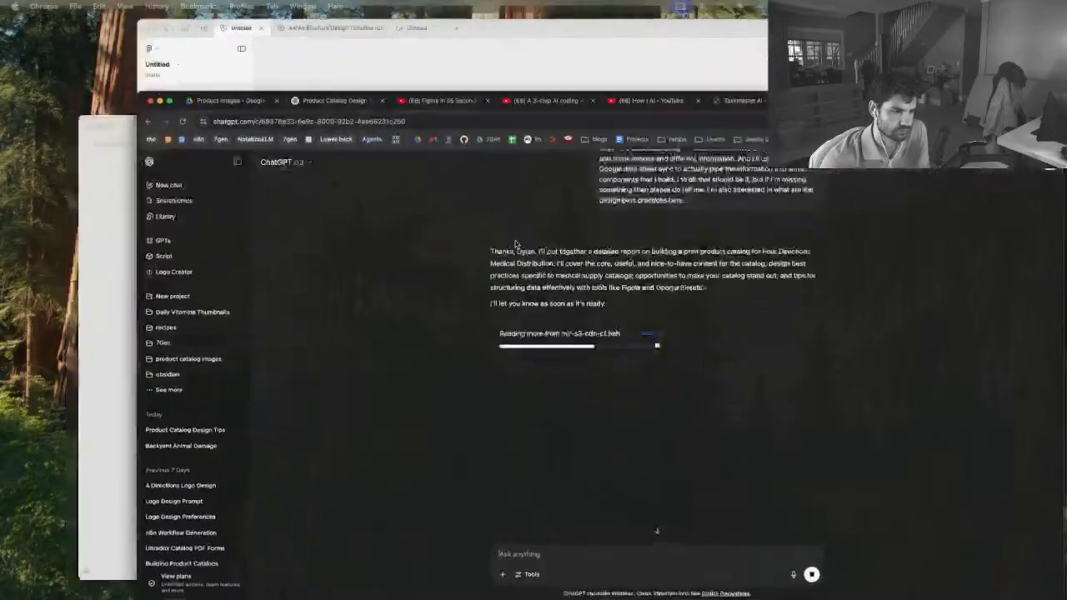
pyautogui.hotkey('ctrl', 'Up')
pyautogui.write('Ho')
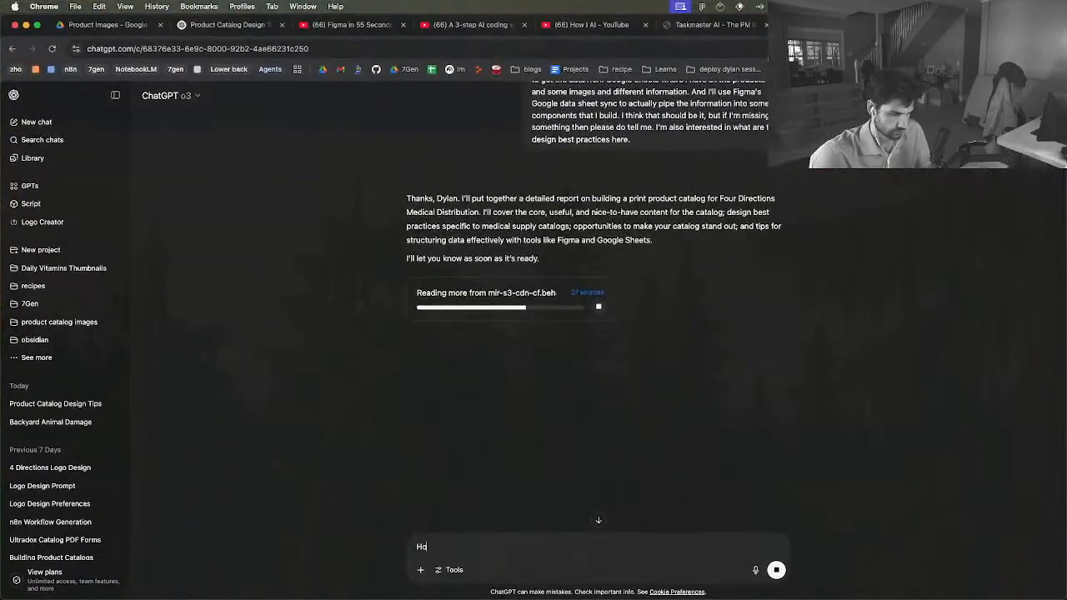
pyautogui.write('w should I h')
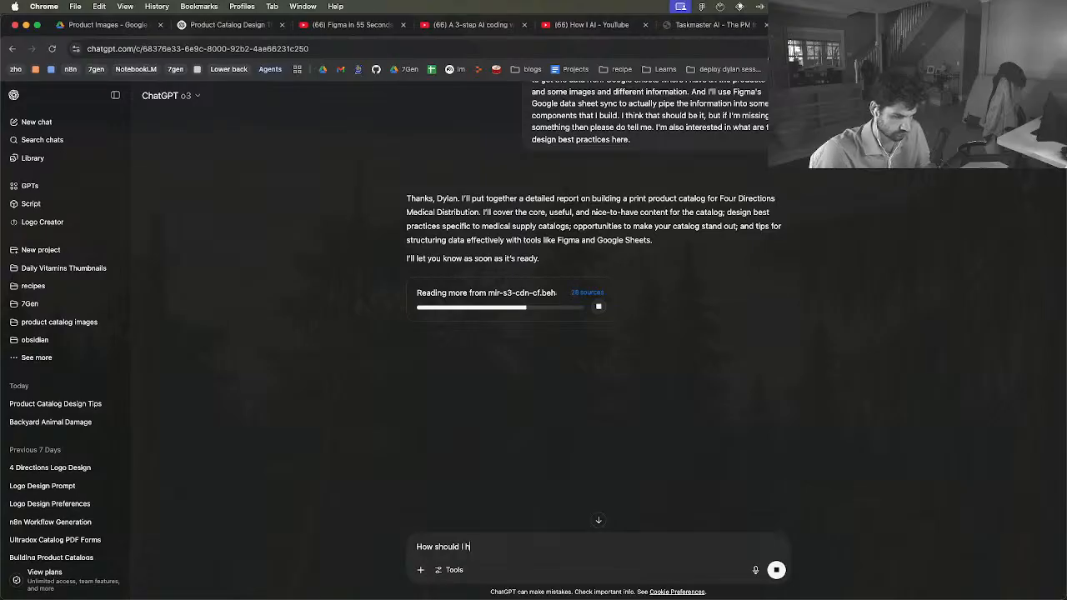
pyautogui.write('andle making c')
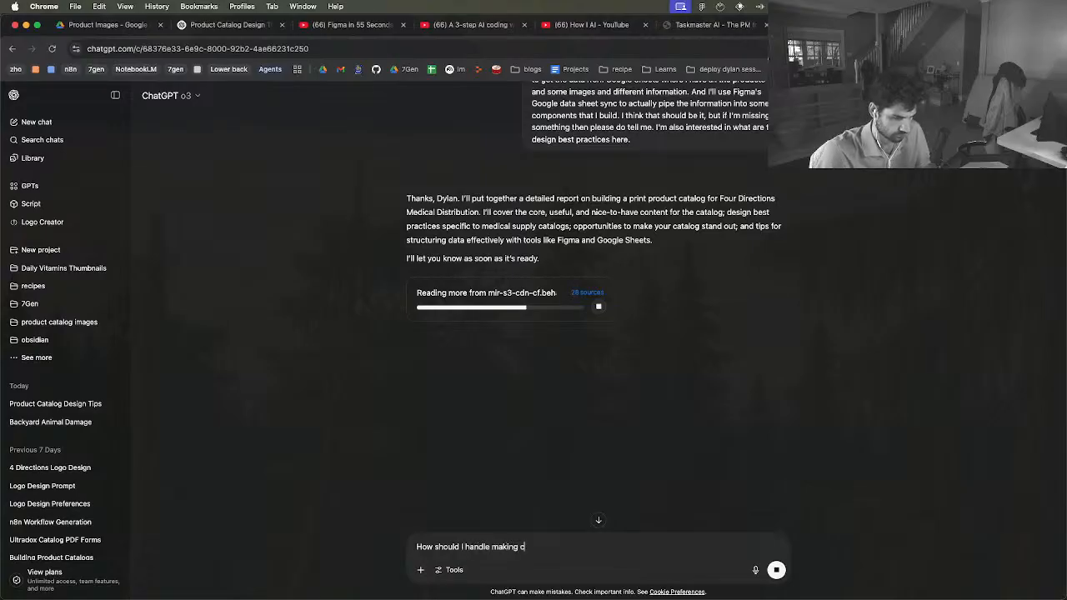
pyautogui.write('omponents.')
# Add a second paragraph to the message reading "Some products in my sheet come from a family of different products."
pyautogui.hotkey('shift', 'Return')
pyautogui.hotkey('shift', 'Return')
pyautogui.write('Sopme')
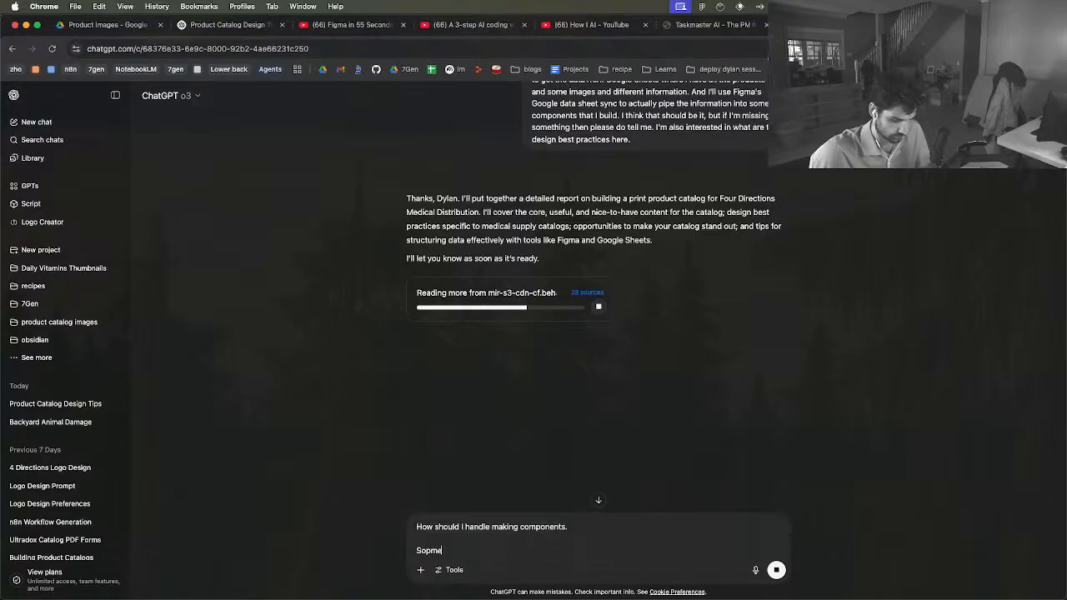
pyautogui.press('BackSpace')
pyautogui.press('BackSpace')
pyautogui.press('BackSpace')
pyautogui.write('me pro')
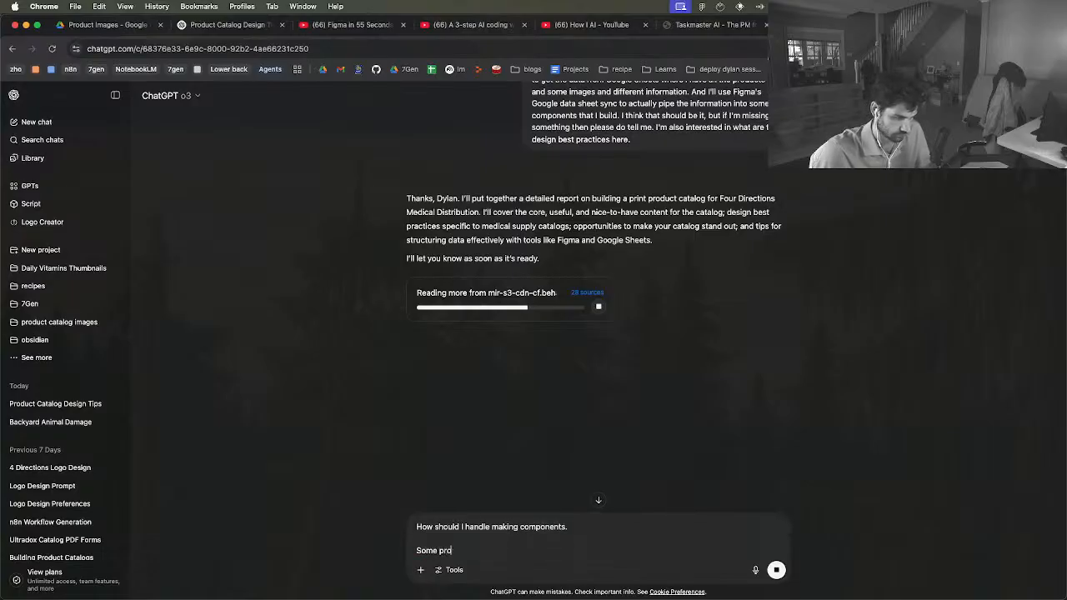
pyautogui.write('ducts in my sh')
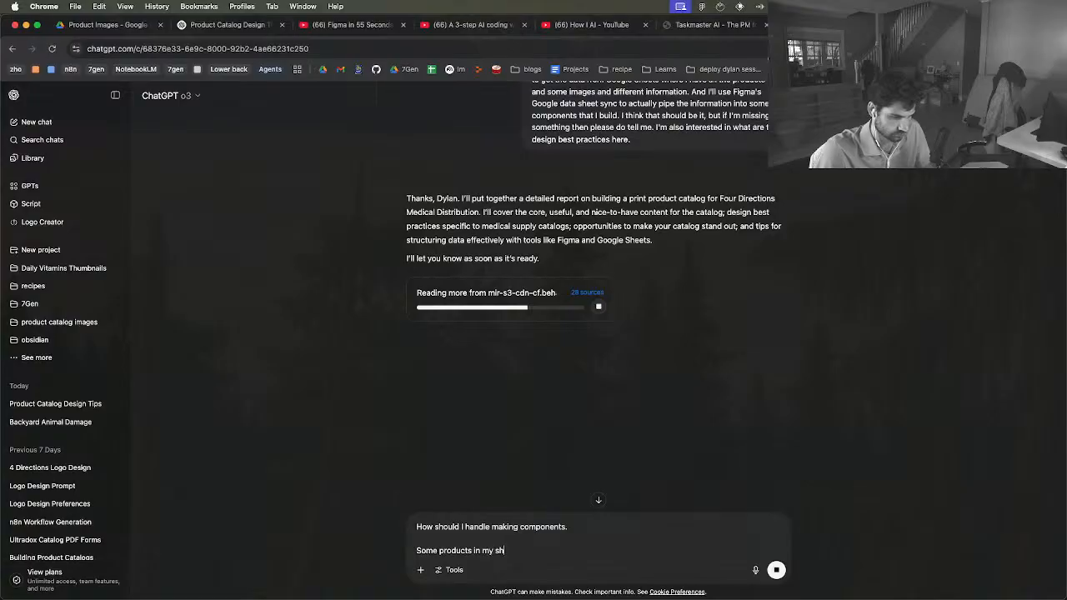
pyautogui.write('eet come from')
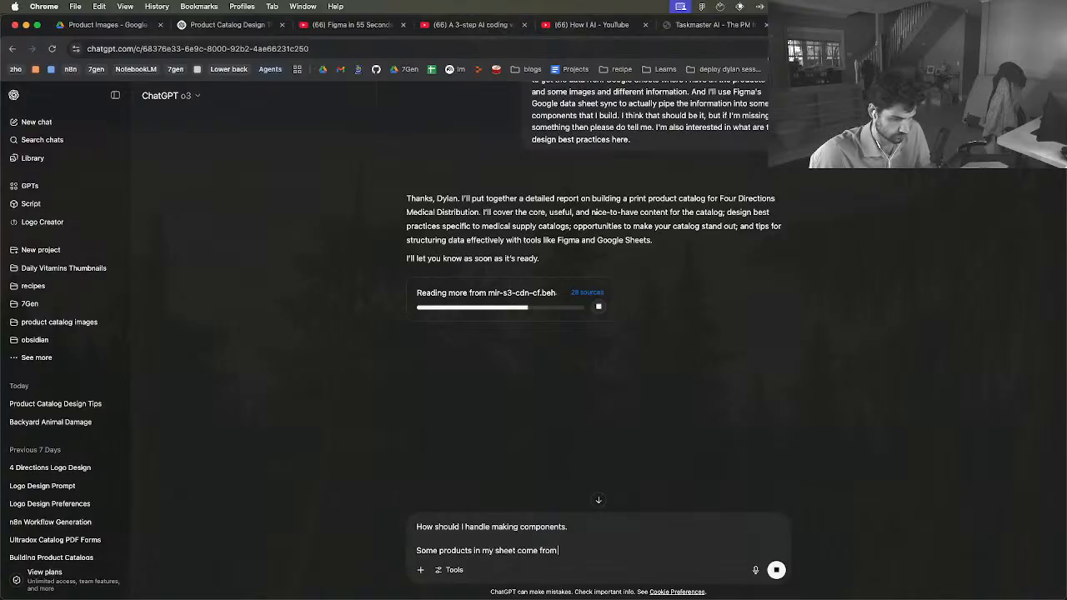
pyautogui.write(' a tamily of dif')
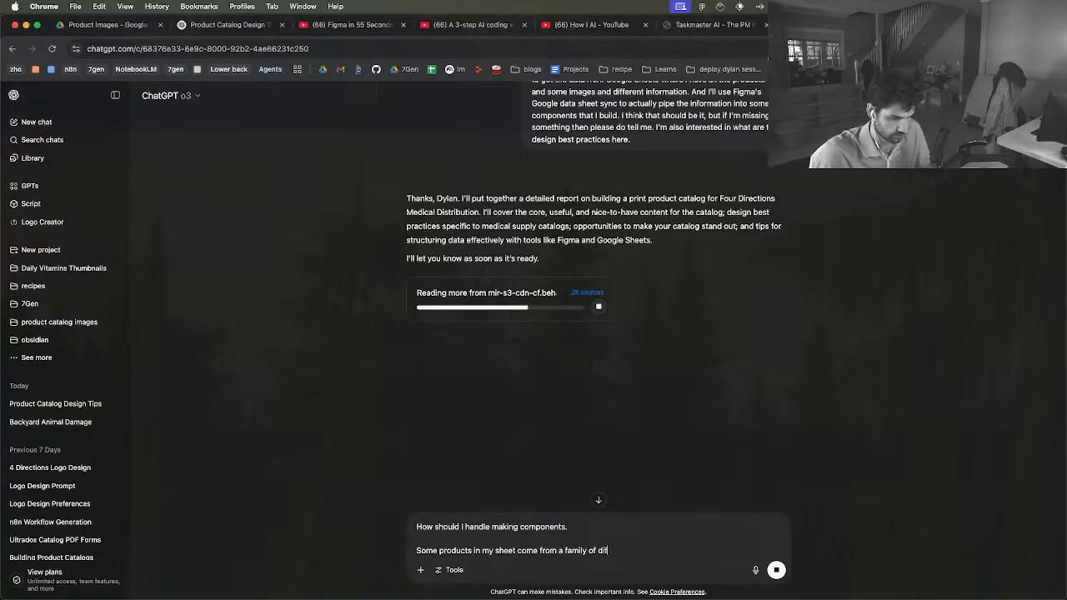
pyautogui.write('ferent products.')
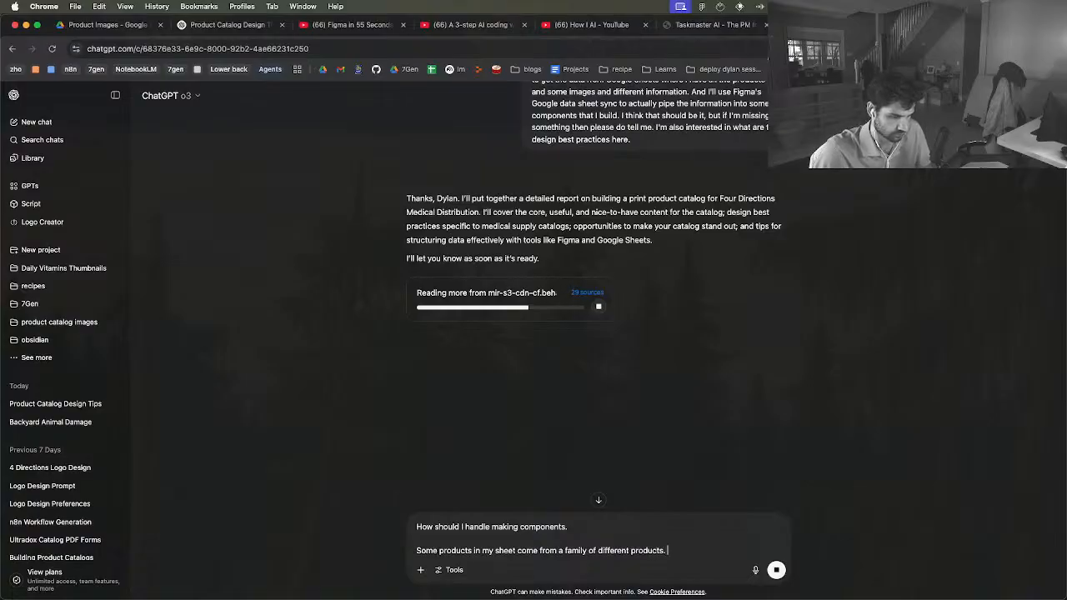
# Add a paragraph asking "Should I make it so that all of the sizes in one family are displayed in one component"
pyautogui.hotkey('shift', 'Return')
pyautogui.write('Shou')
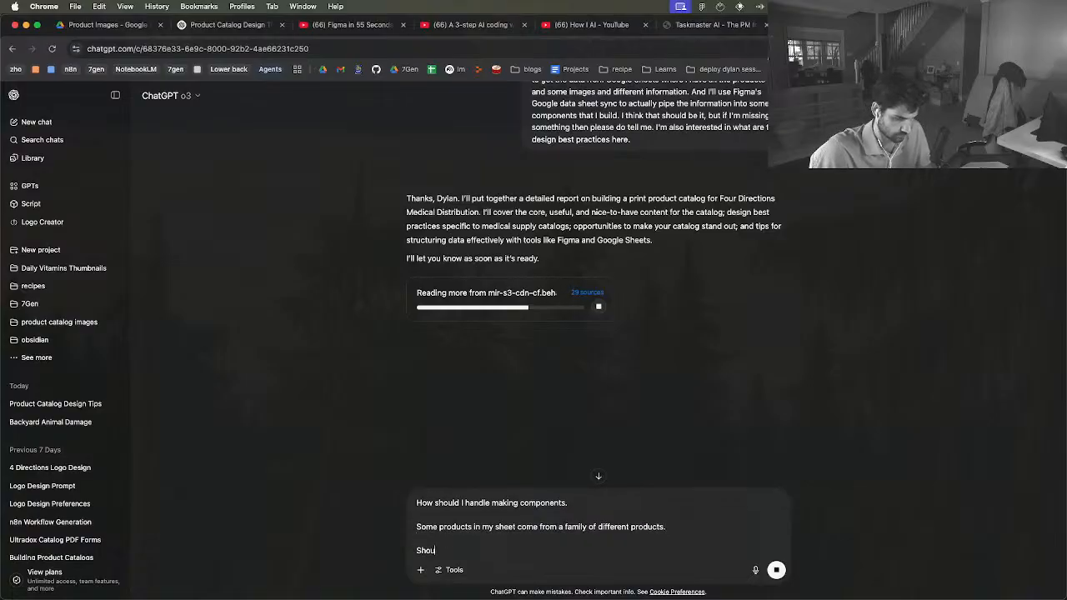
pyautogui.write('ld I make i')
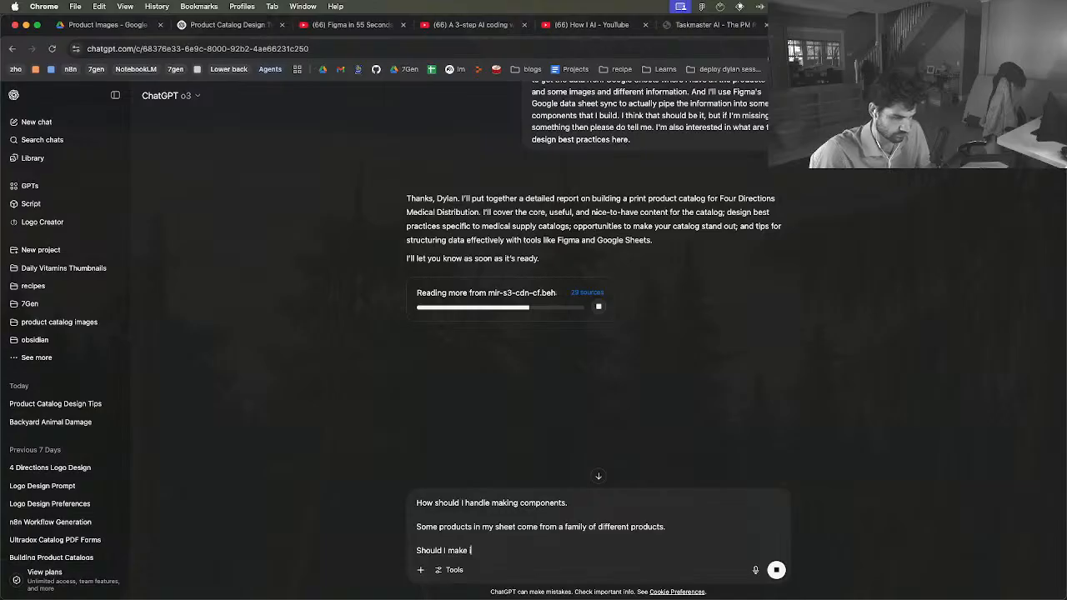
pyautogui.write('t so that all')
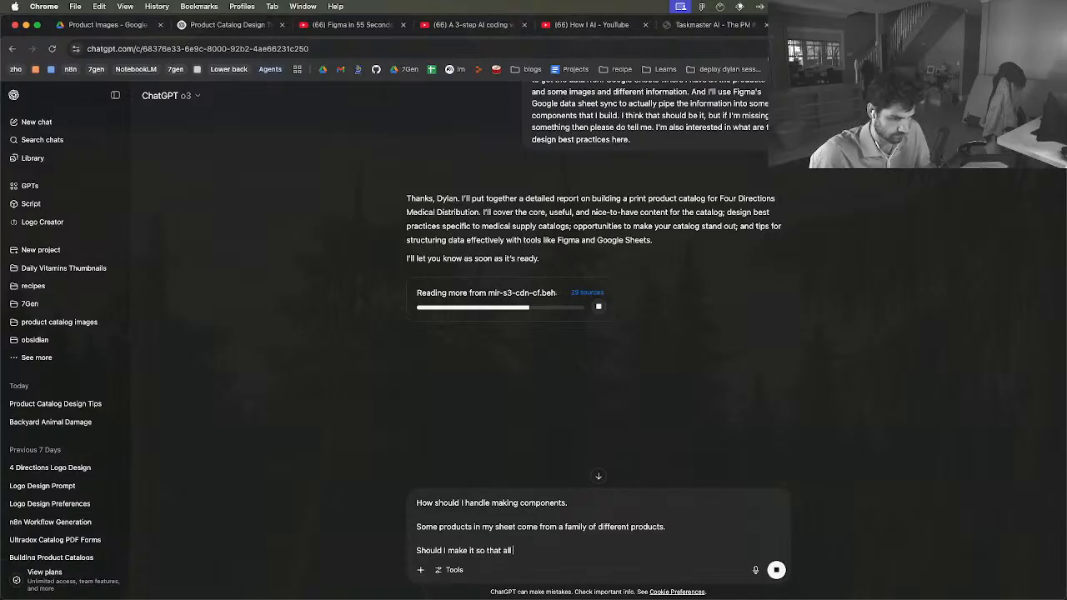
pyautogui.write(' of the sizes in')
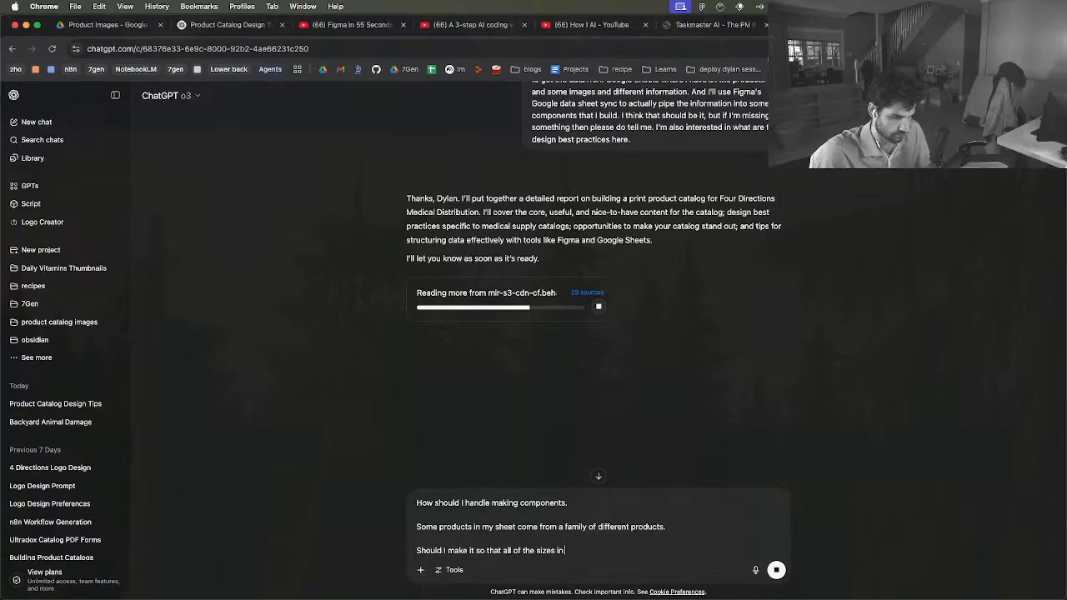
pyautogui.write(' one family')
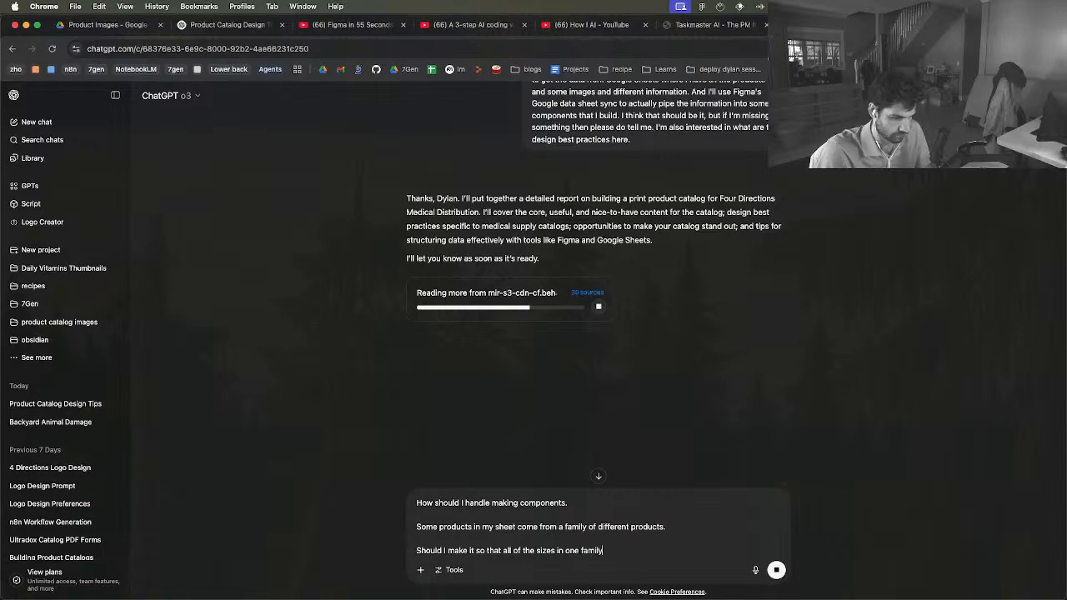
pyautogui.write(' come')
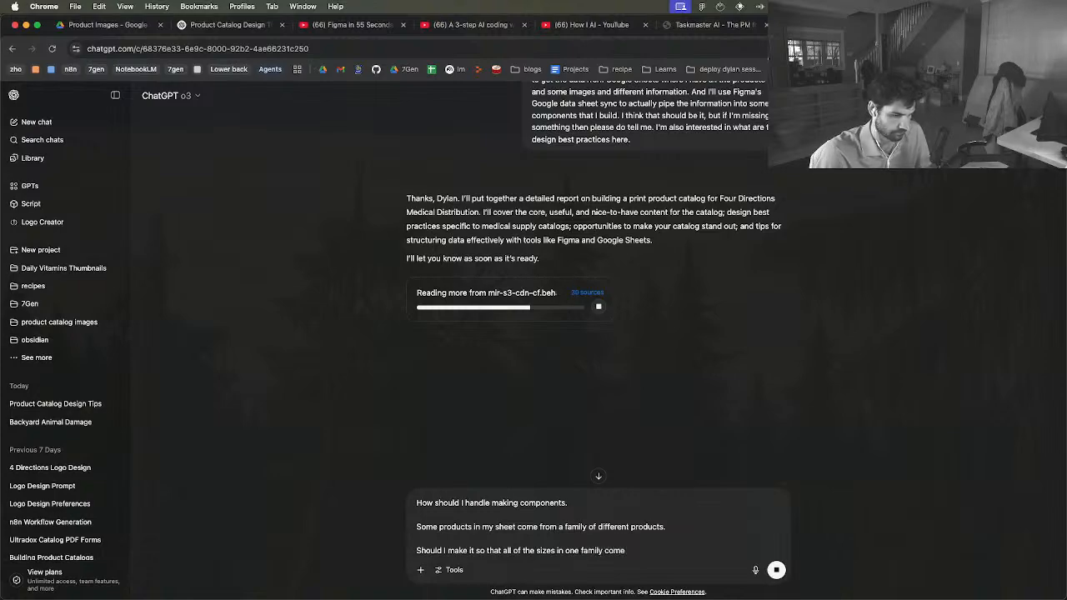
pyautogui.press('BackSpace')
pyautogui.press('BackSpace')
pyautogui.press('BackSpace')
pyautogui.press('BackSpace')
pyautogui.press('BackSpace')
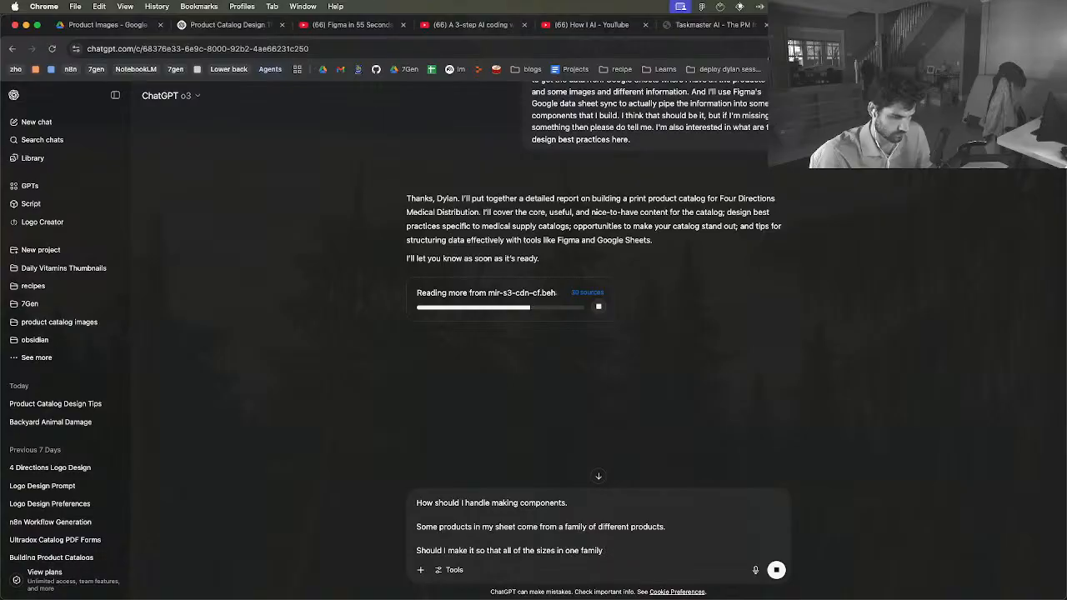
pyautogui.write('are displayed')
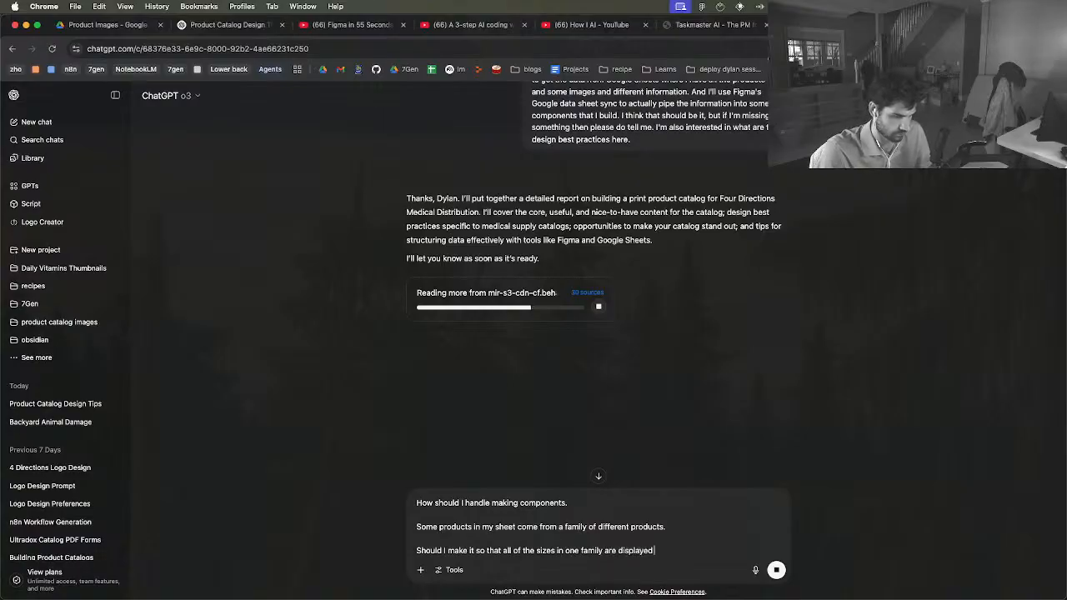
pyautogui.write(' in one componen')
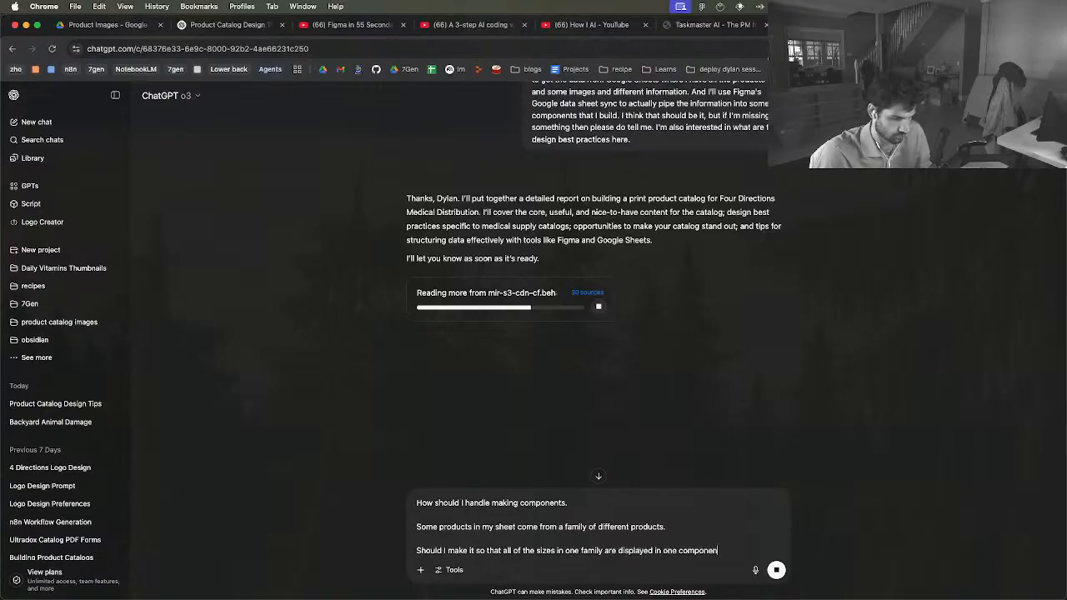
pyautogui.write('t')
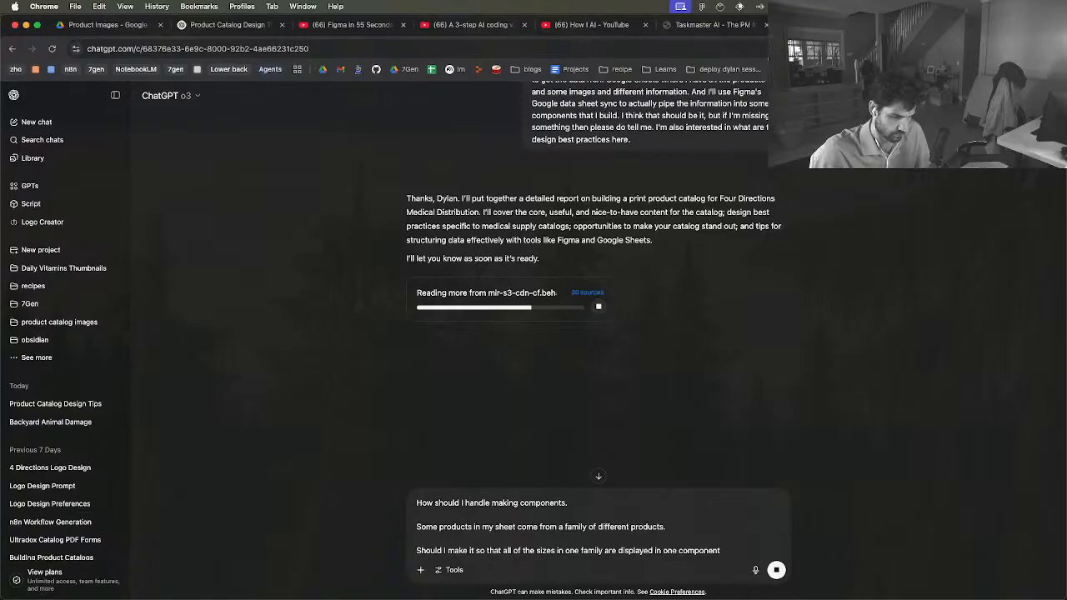
pyautogui.write('? My concern is that')
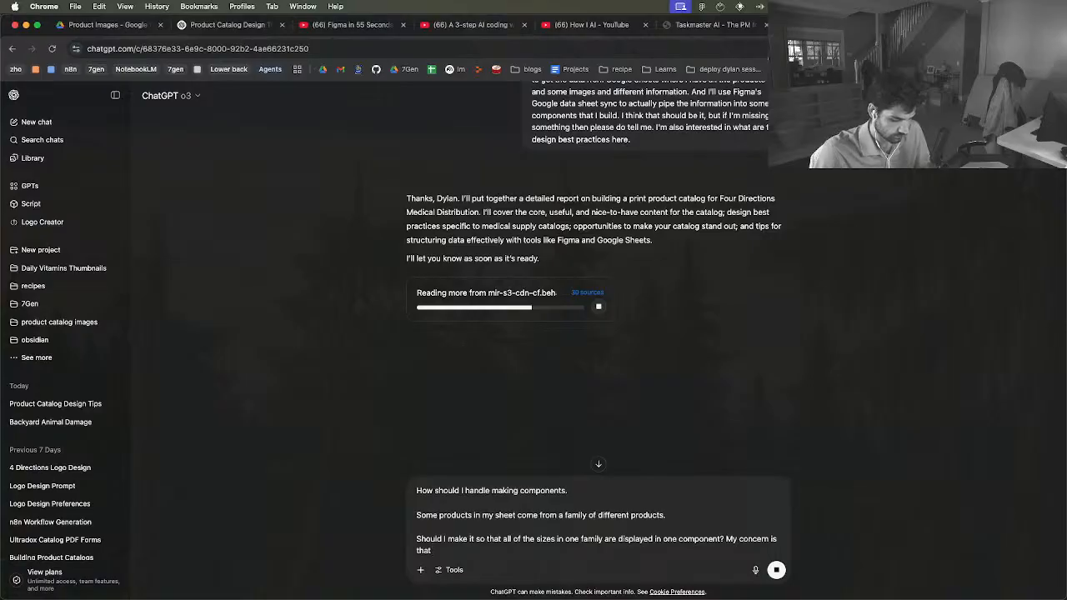
pyautogui.write(' I have other p')
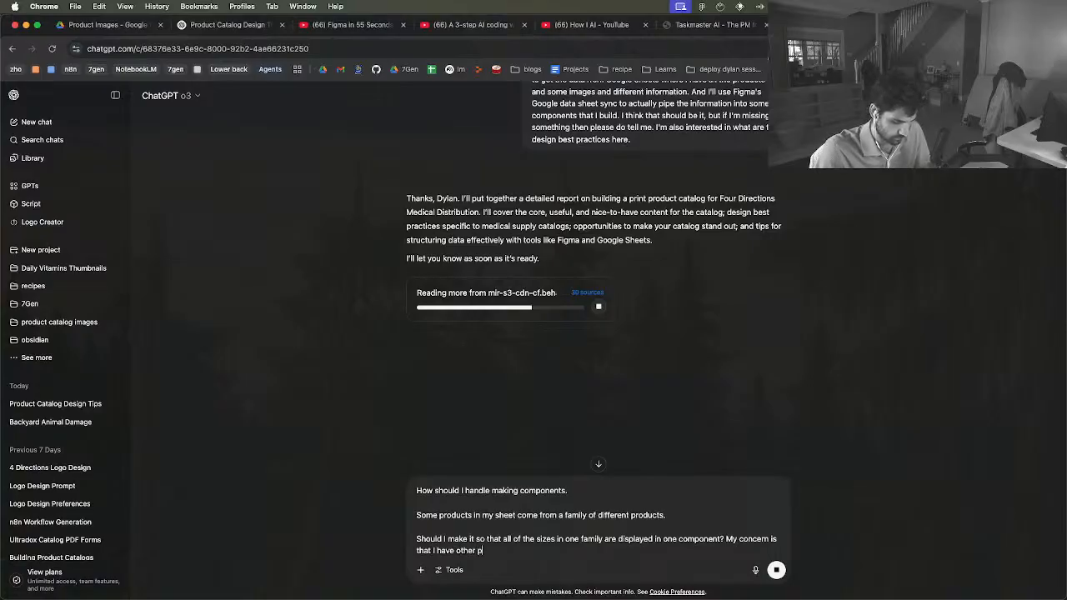
pyautogui.write('roducts that ar')
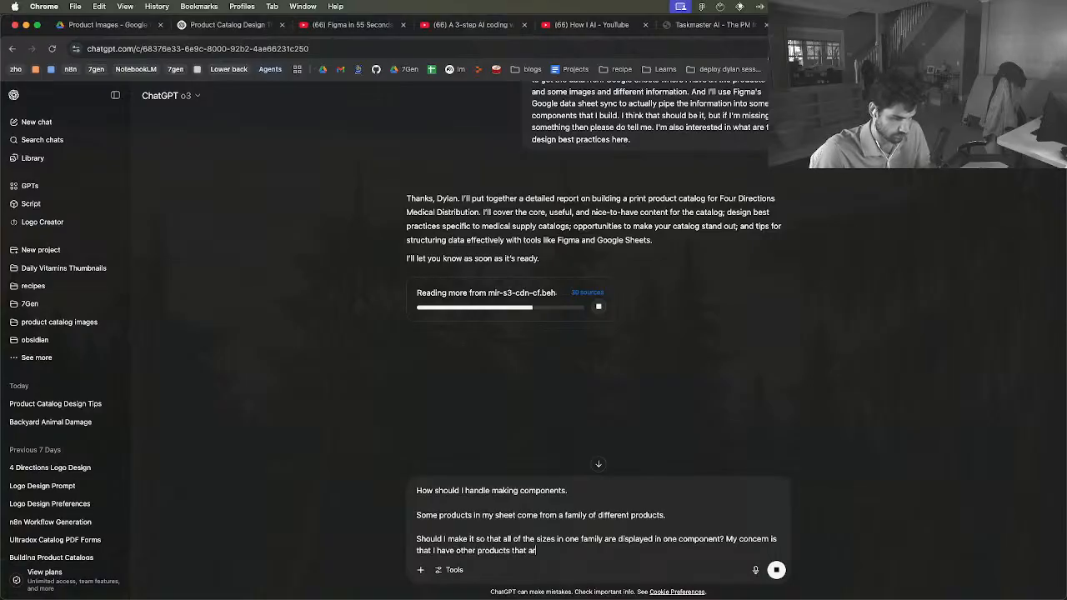
pyautogui.write('e one off or')
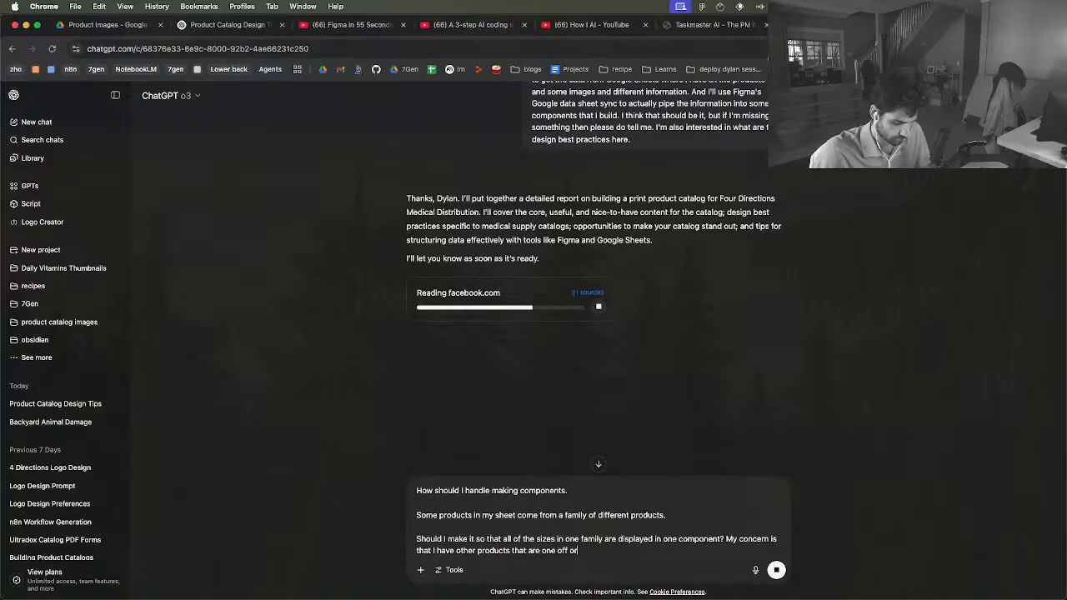
pyautogui.write(' only have one size.')
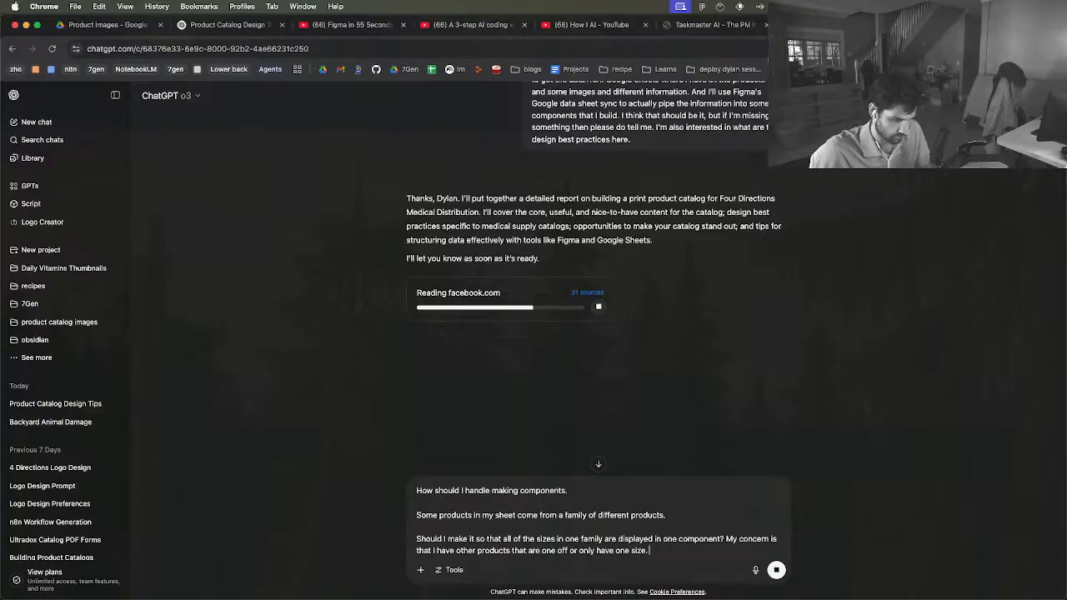
# Begin a fourth paragraph in the message with "But I want to make the component"
pyautogui.hotkey('shift', 'Return')
pyautogui.hotkey('shift', 'Return')
pyautogui.write('B')
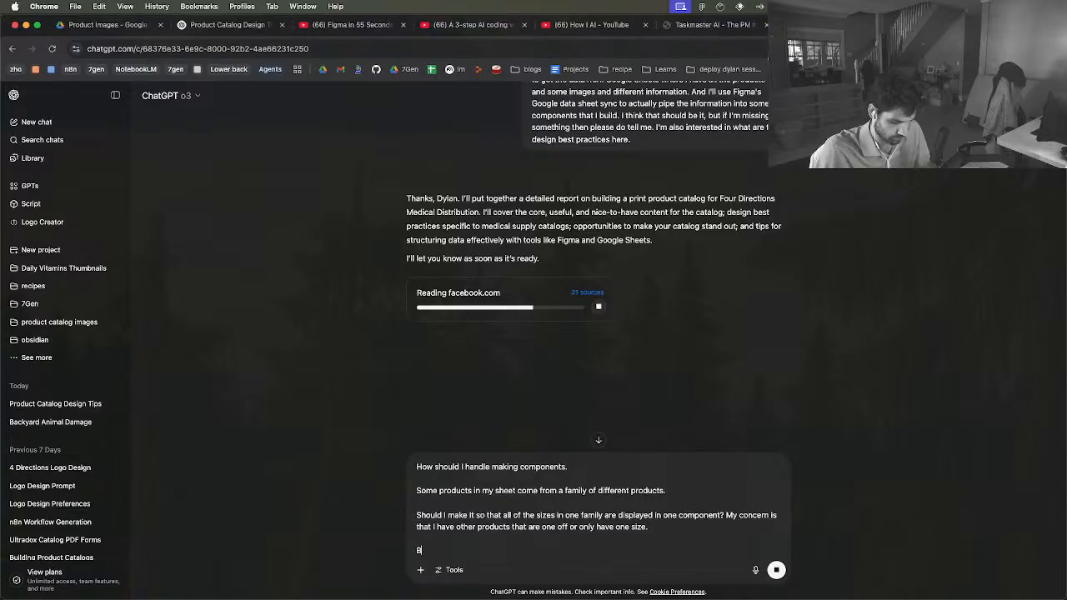
pyautogui.write('ut I want to mak')
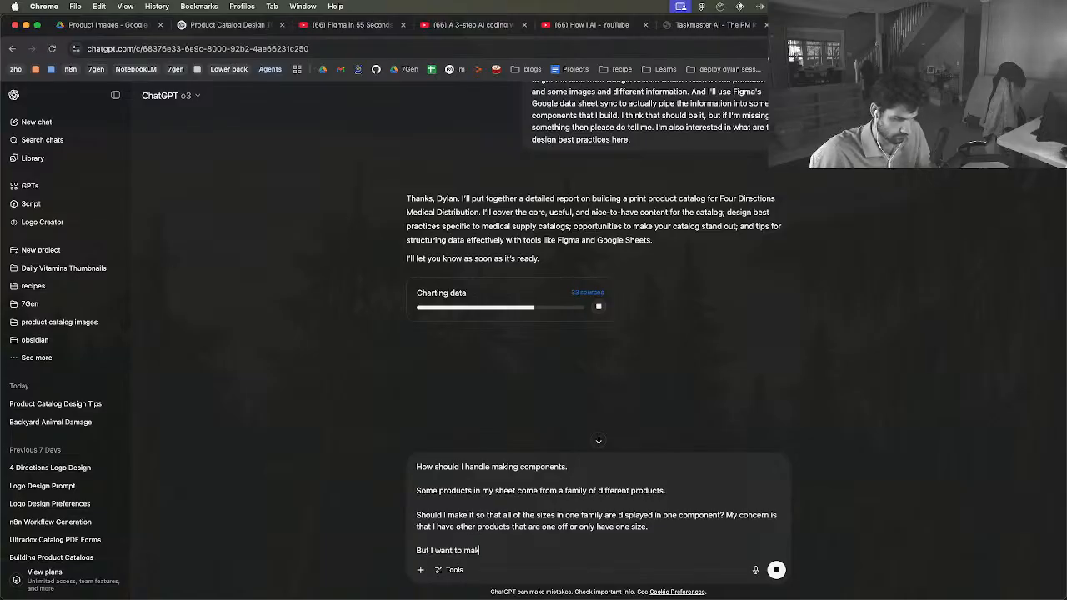
pyautogui.write('e the component')
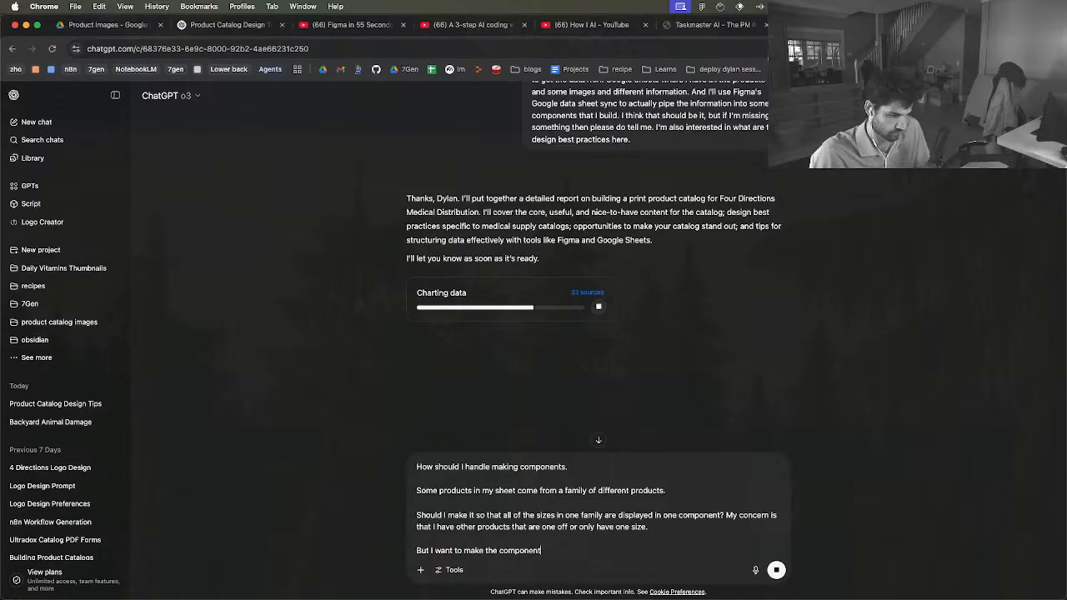
# Reword the fourth paragraph of the message so it reads "But I am making product card components"
pyautogui.hotkey('shift', 'alt', 'Left')
pyautogui.hotkey('shift', 'alt', 'Left')
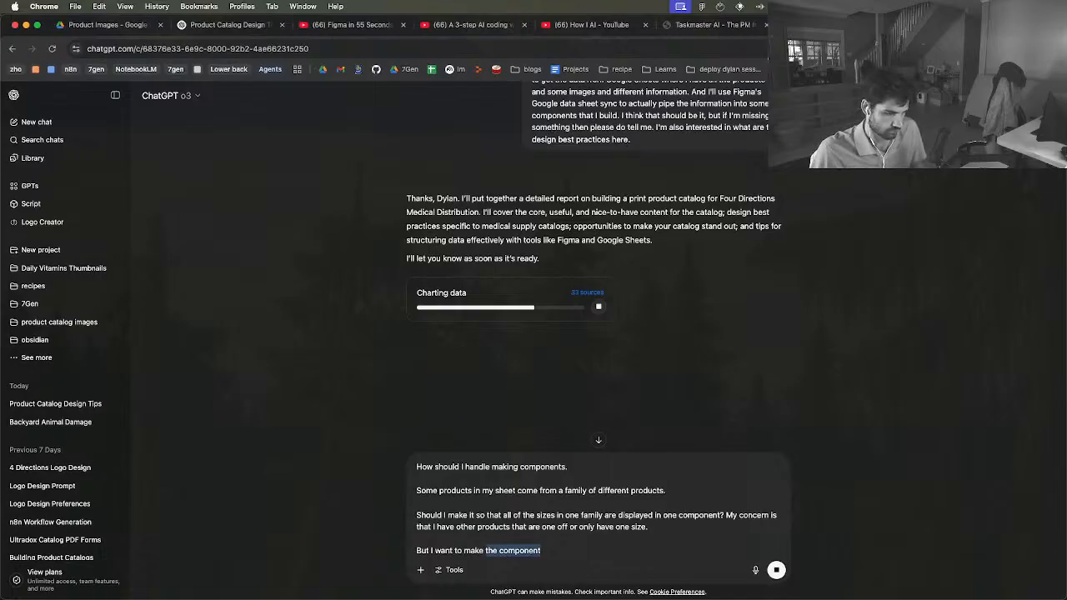
pyautogui.hotkey('shift', 'alt', 'Left')
pyautogui.hotkey('shift', 'alt', 'Left')
pyautogui.hotkey('shift', 'alt', 'Left')
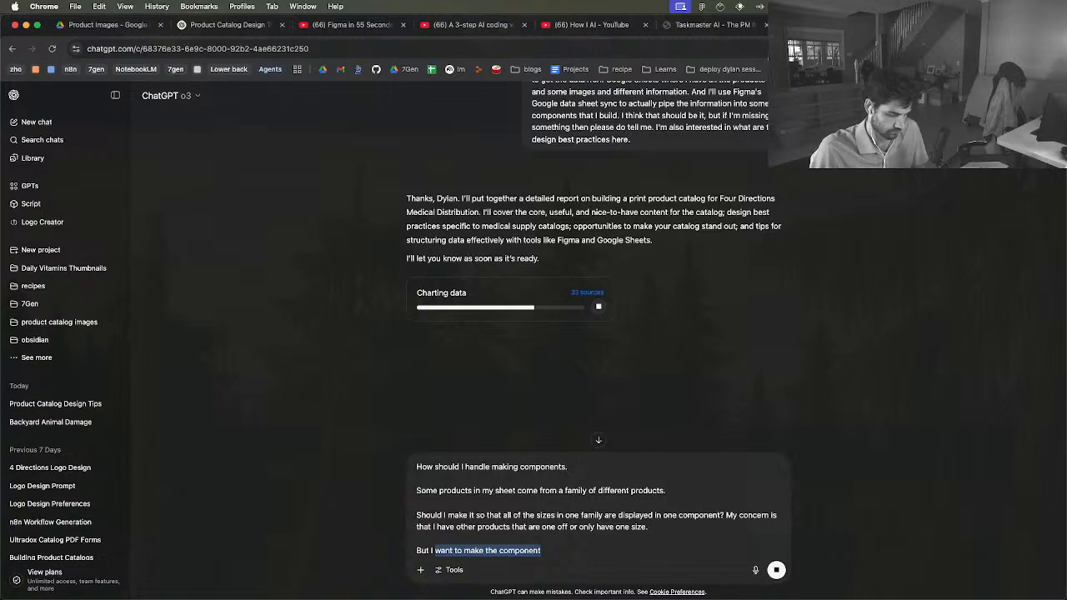
pyautogui.write('am making')
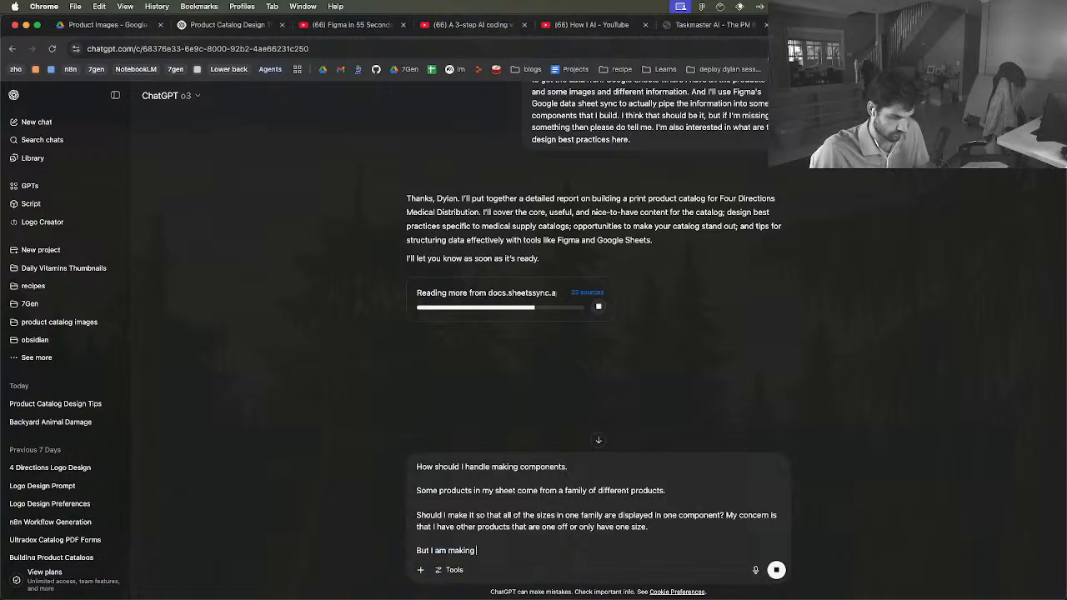
pyautogui.write(' product card components ')
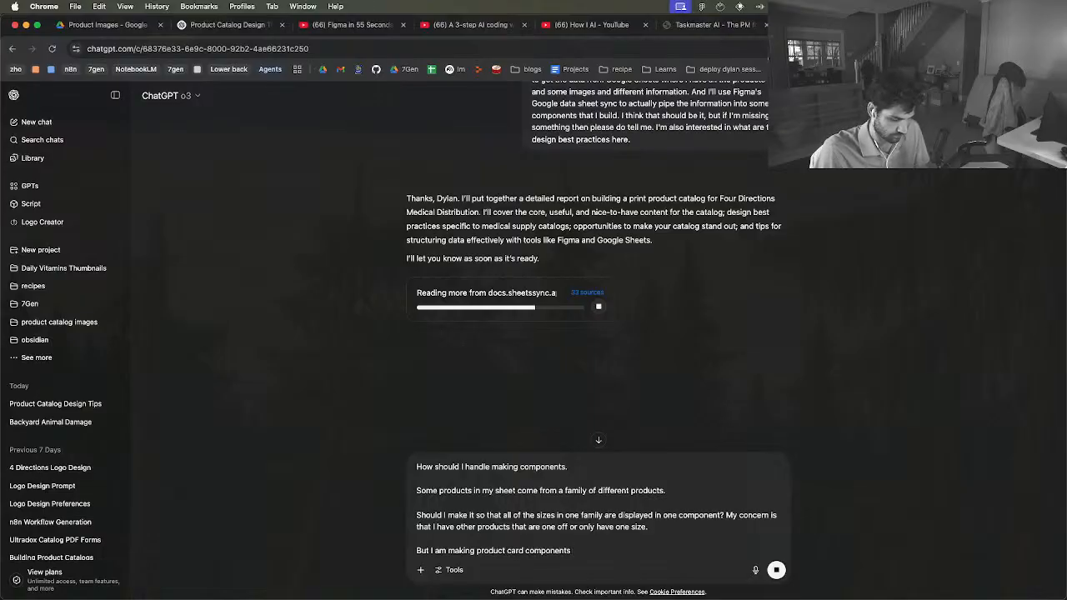
pyautogui.write('which I will f')
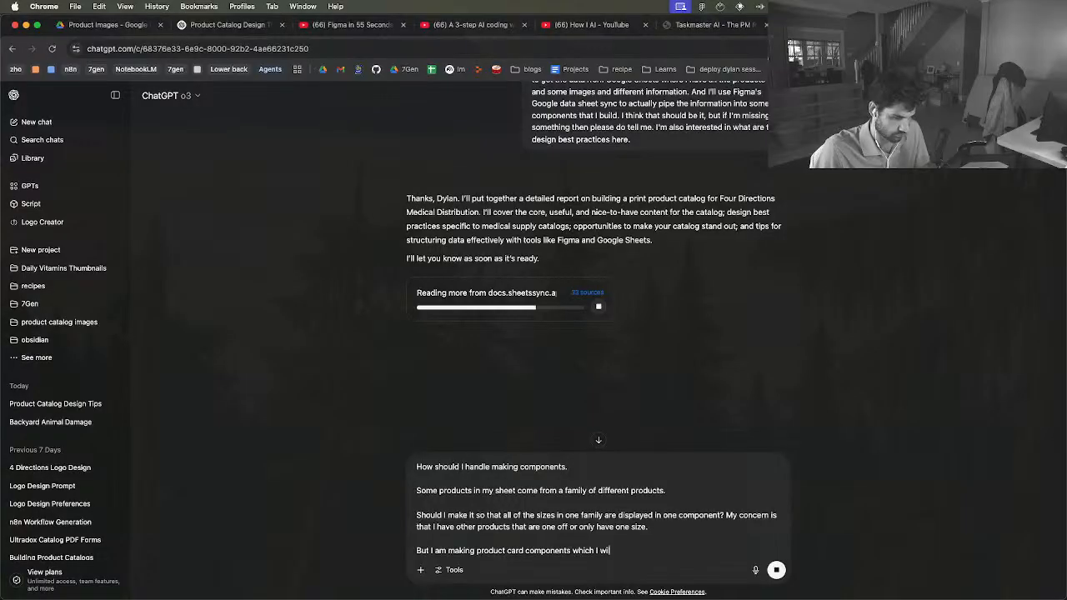
pyautogui.write('eed the d')
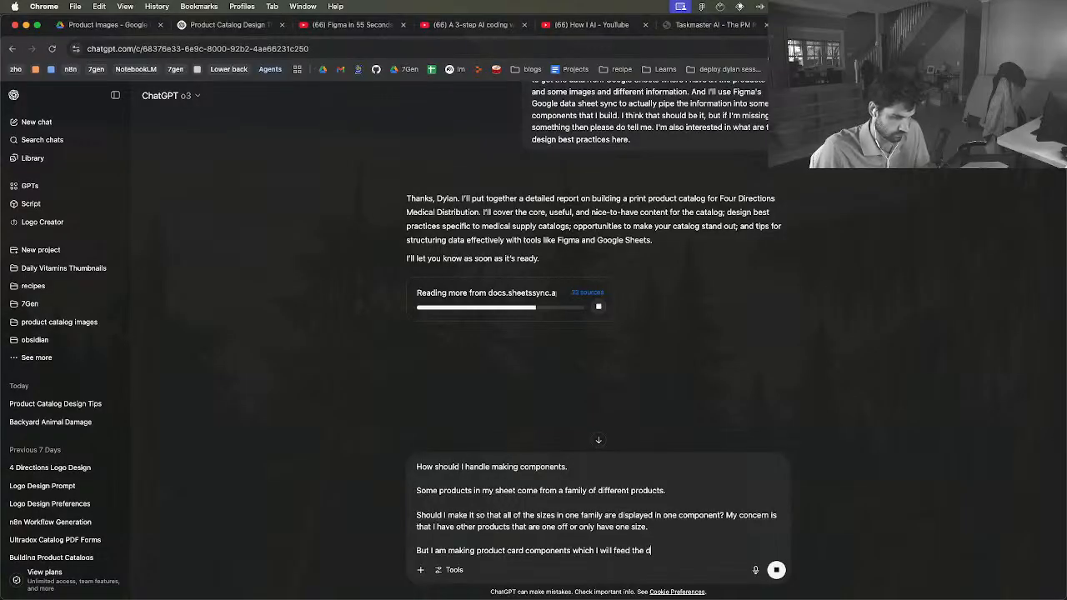
pyautogui.write('ata from Fig')
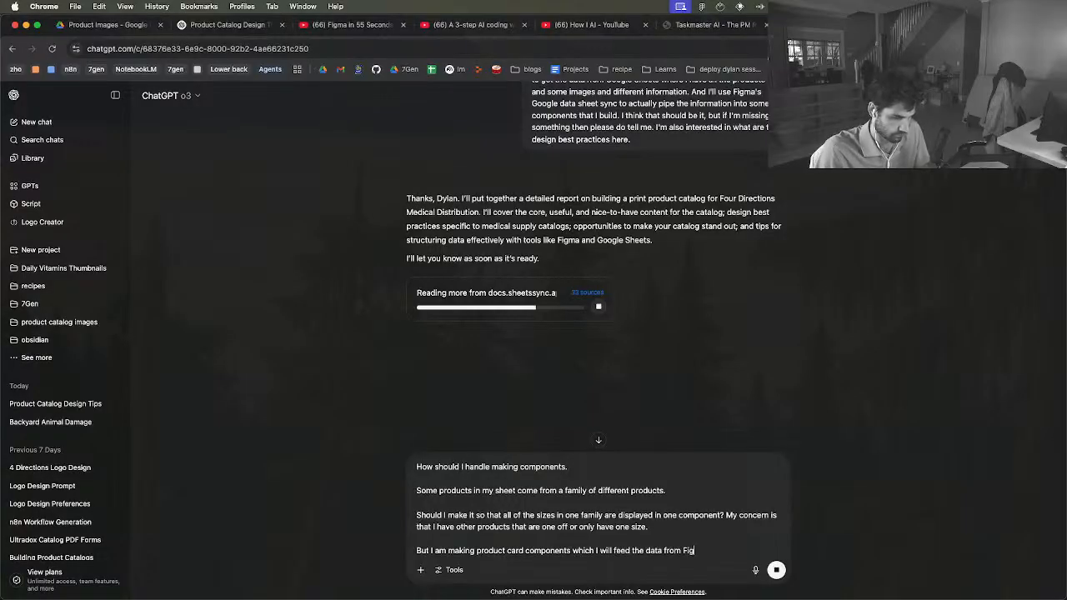
pyautogui.write('ma')
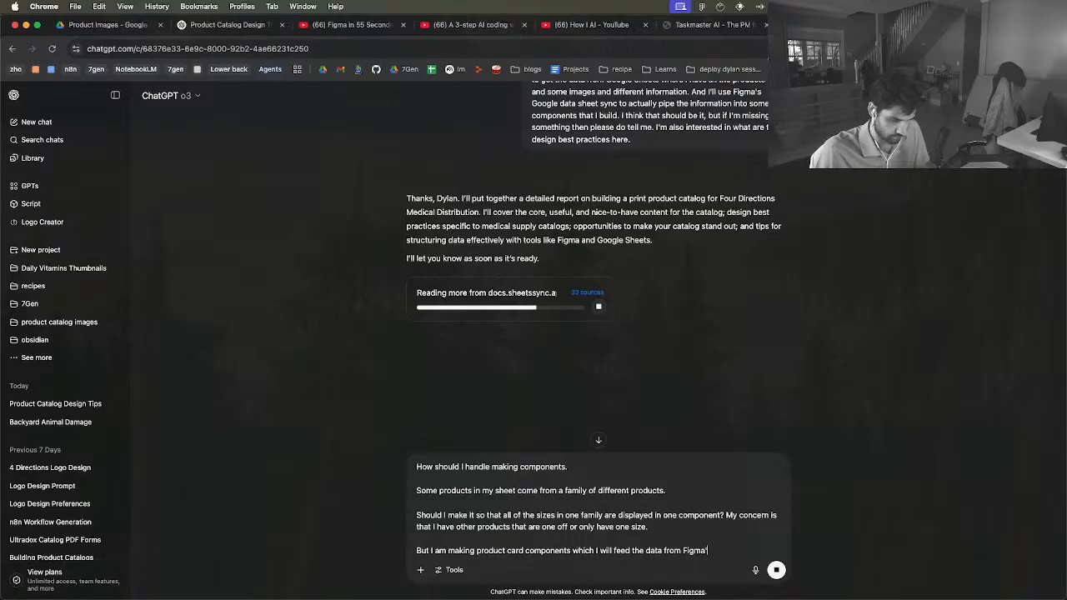
pyautogui.write("'s da")
# Continue the fourth paragraph with "which I will feed the data from Figma's"
pyautogui.press('BackSpace')
pyautogui.press('BackSpace')
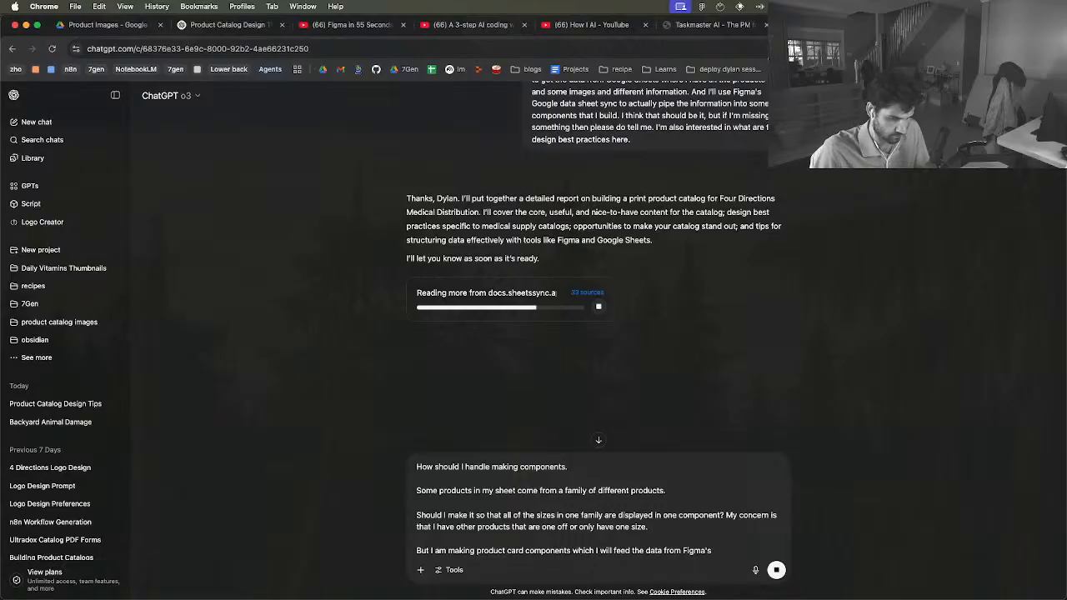
# Complete the sentence in the message with ""Google Datasheet Sync" plugin to populate the data."
pyautogui.write('"Google')
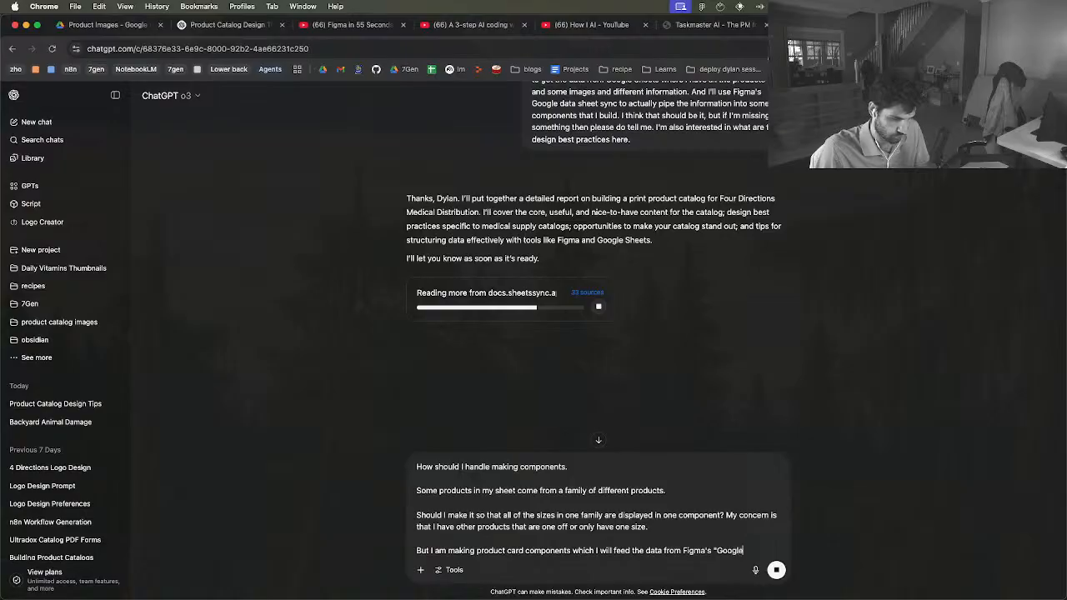
pyautogui.write(' Datasheet Sync"')
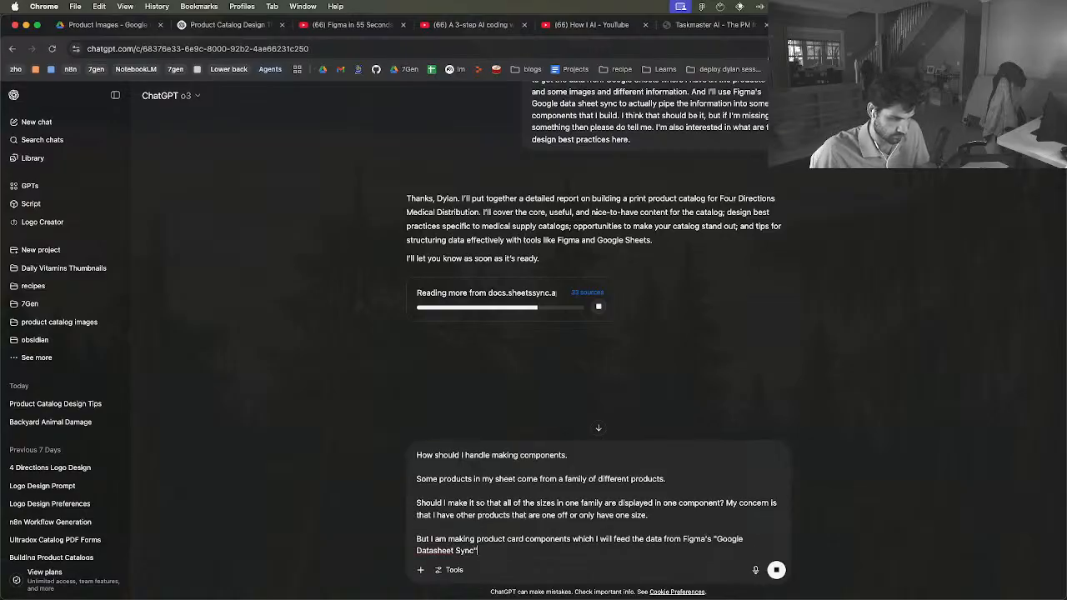
pyautogui.write(' pl')
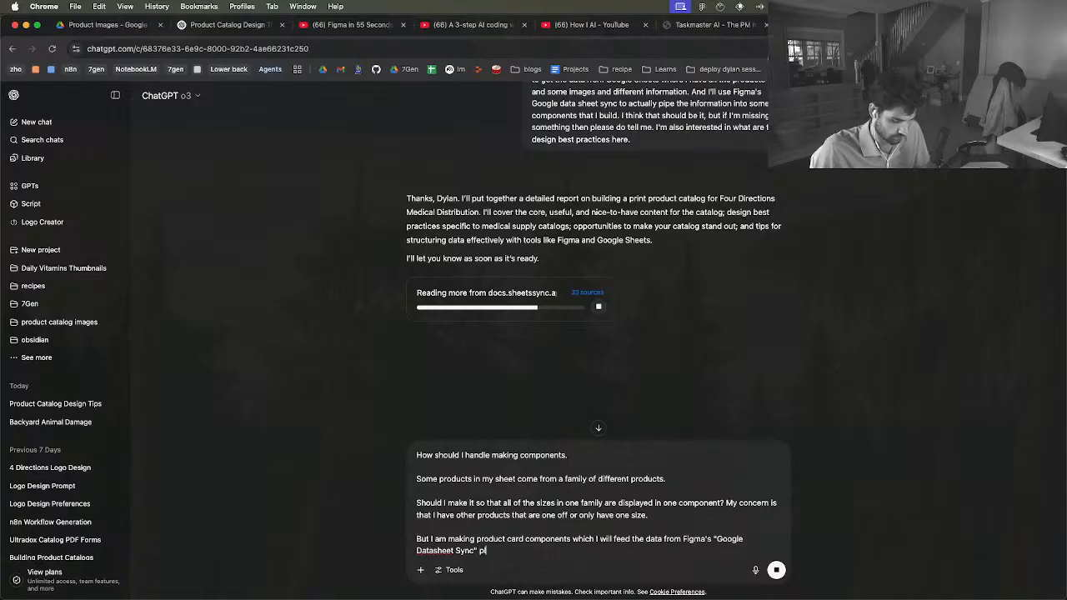
pyautogui.write('ugin to popu')
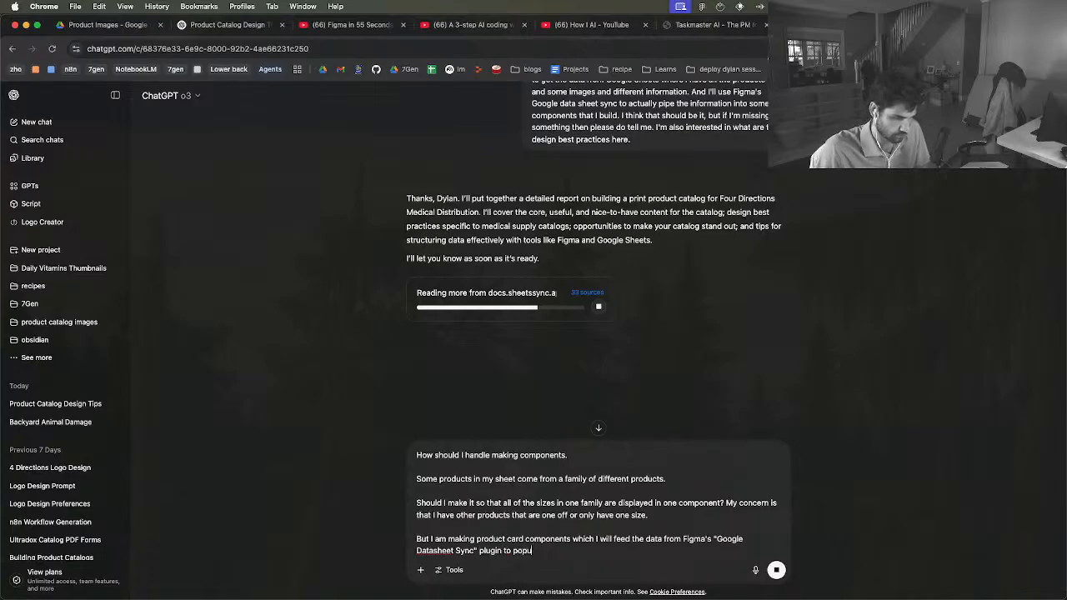
pyautogui.write('late the data.')
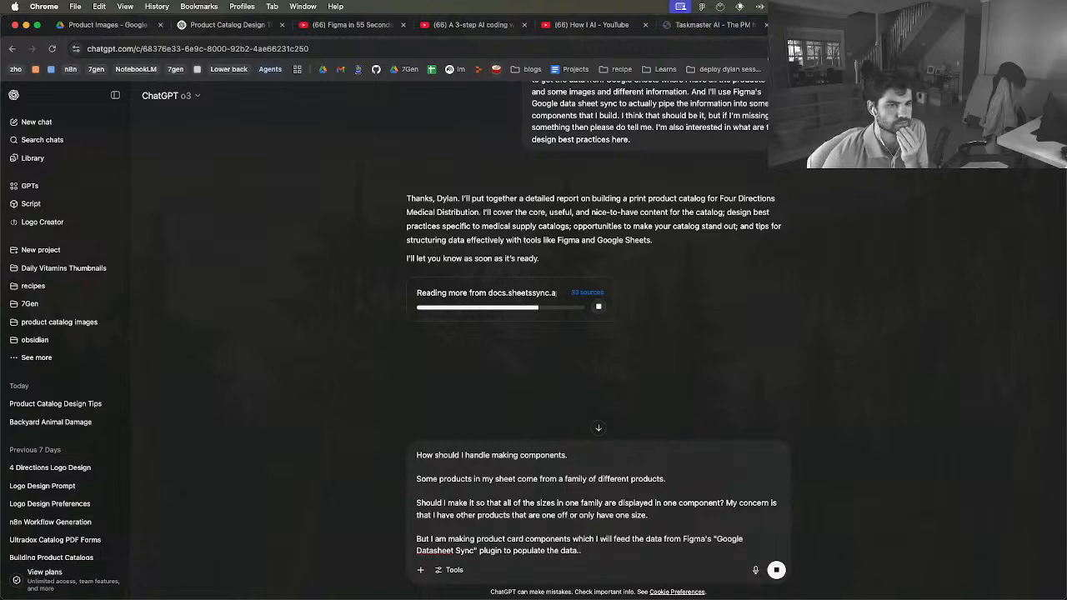
# Switch to Figma, select the PleurX Vacuum Bottle card group and display the file's assets in a wider sidebar
pyautogui.hotkey('ctrl', 'Up')
pyautogui.click(650, 205)
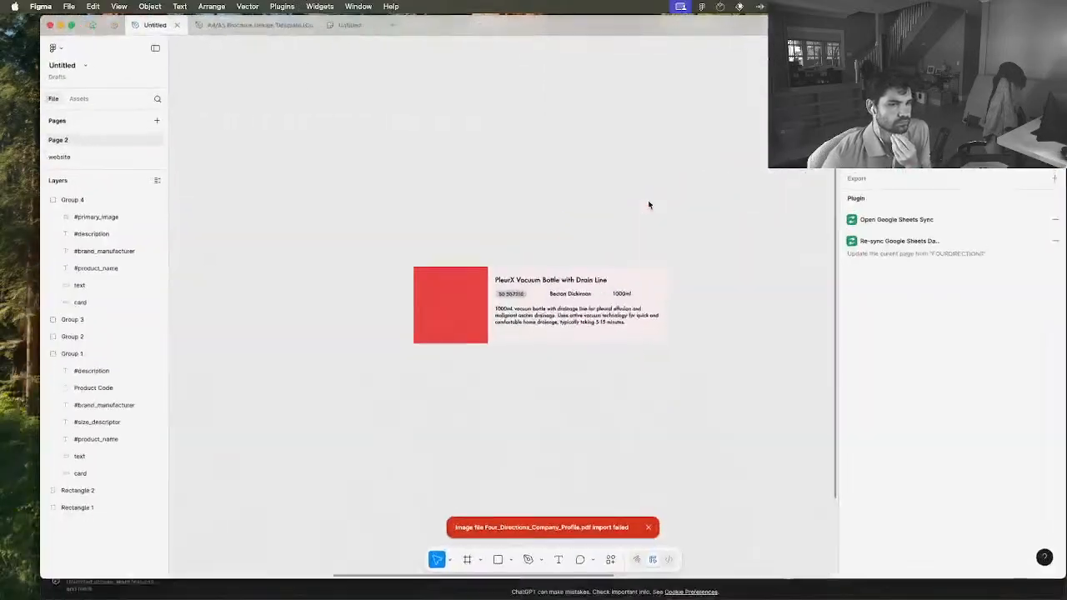
pyautogui.click(424, 312)
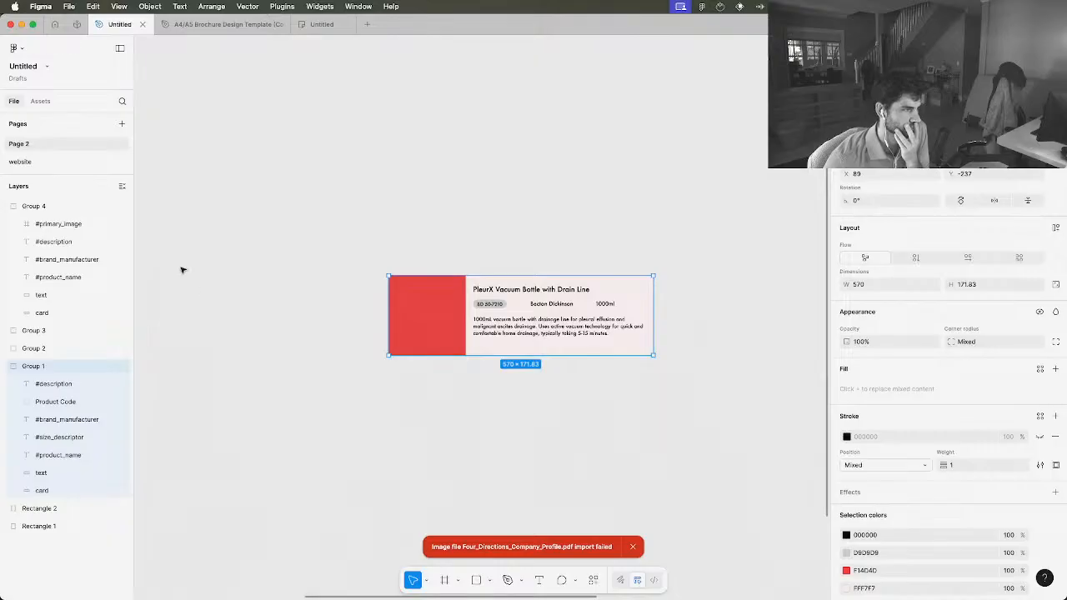
pyautogui.click(42, 101)
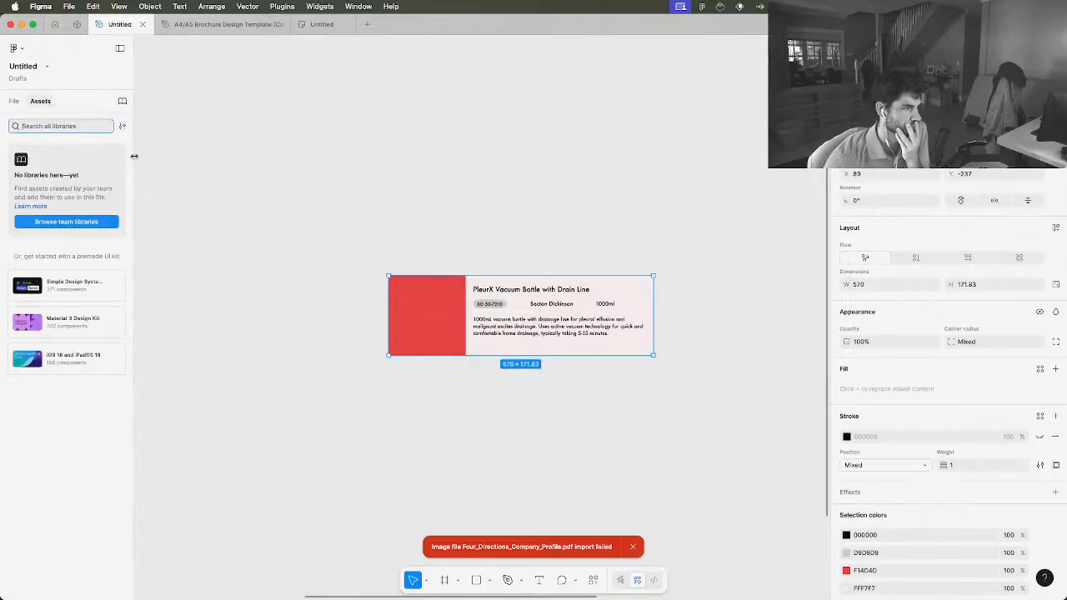
pyautogui.moveTo(134, 157); pyautogui.dragTo(212, 158)
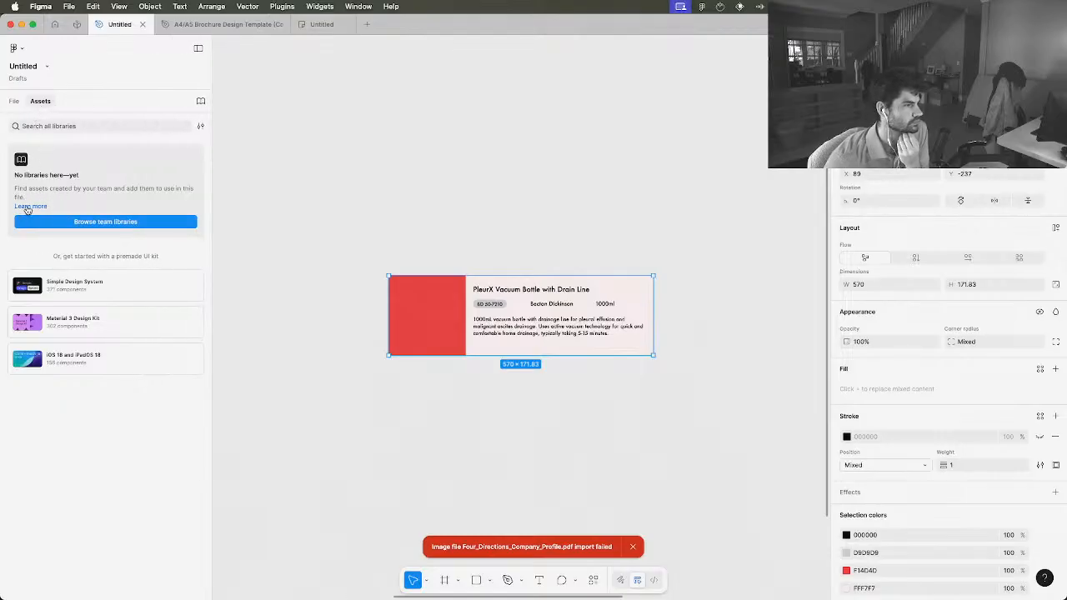
# Open the library manager and look through this file's assets, updates, recommended libraries, team libraries and UI kits
pyautogui.click(76, 225)
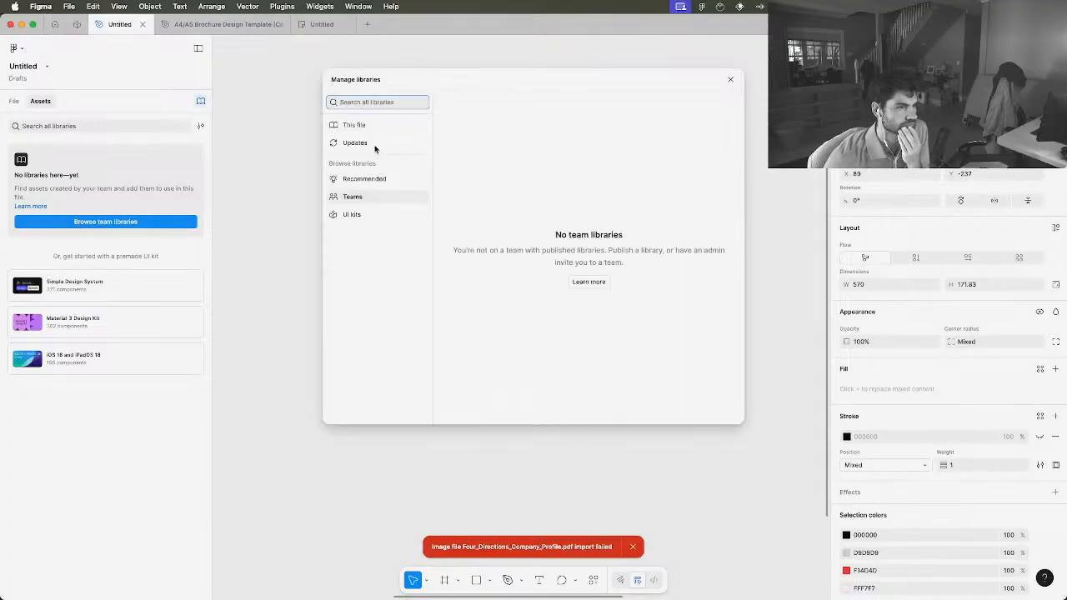
pyautogui.click(363, 127)
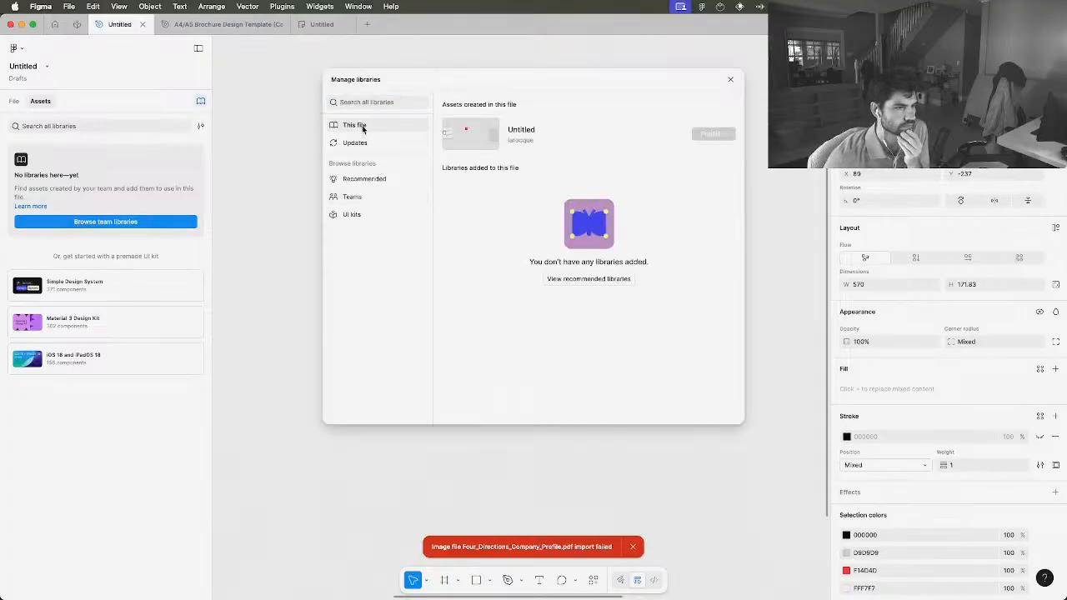
pyautogui.click(348, 143)
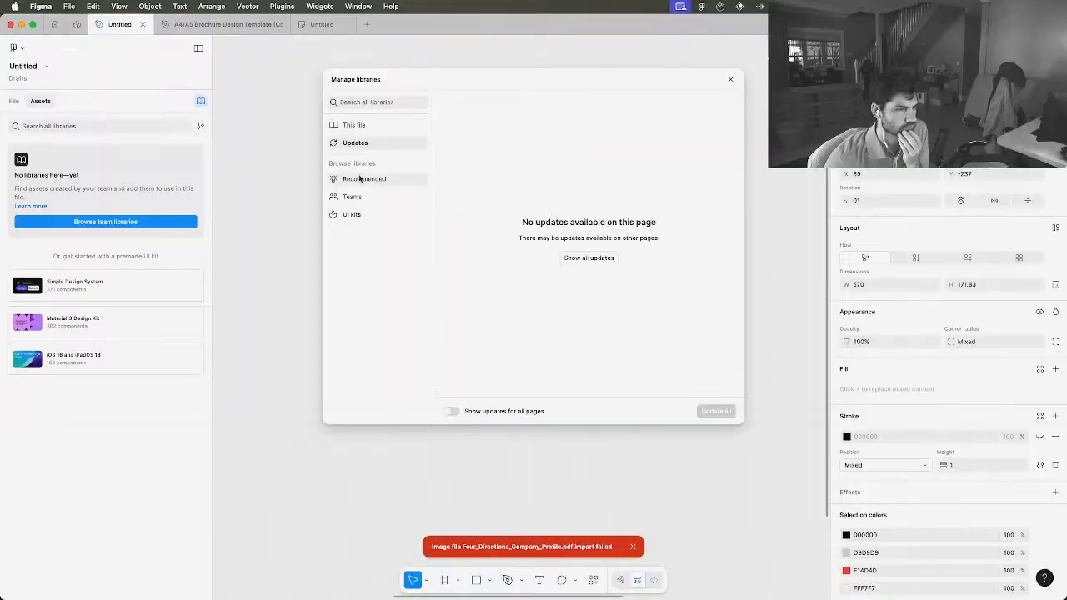
pyautogui.click(355, 179)
pyautogui.click(352, 197)
pyautogui.click(354, 215)
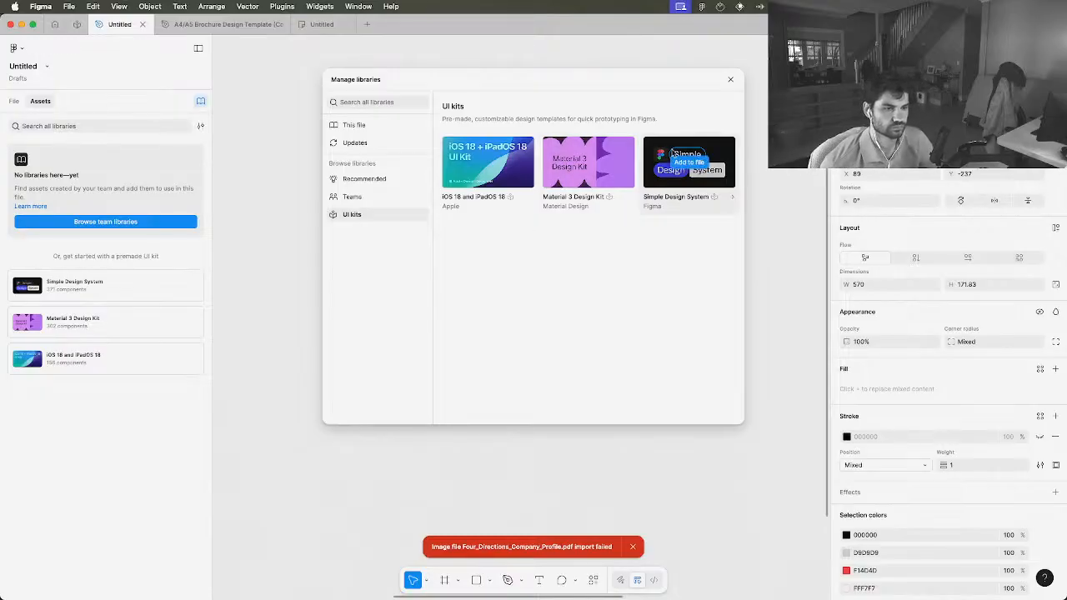
# Review the Simple Design System kit's components, including cards, icons, inputs and card grid sections, and add the kit to the file
pyautogui.click(682, 155)
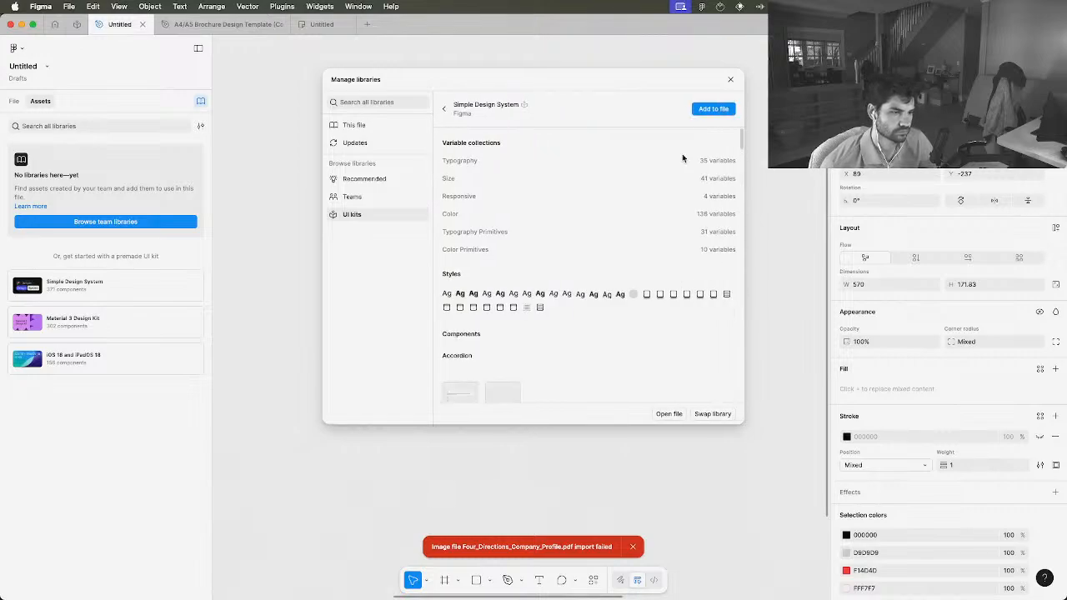
pyautogui.scroll(-5, 572, 317)
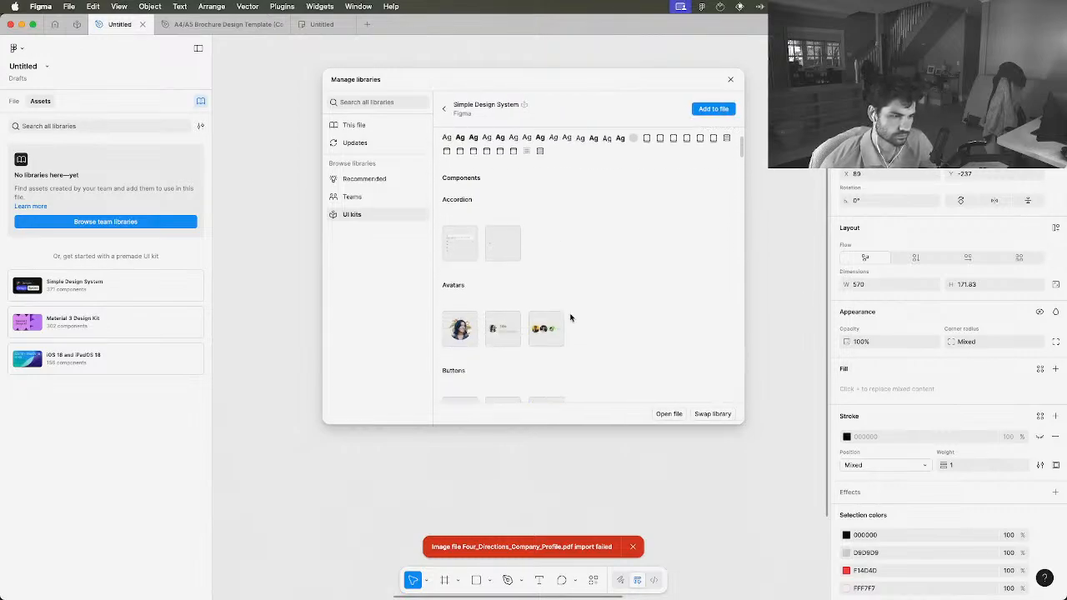
pyautogui.scroll(-2, 571, 317)
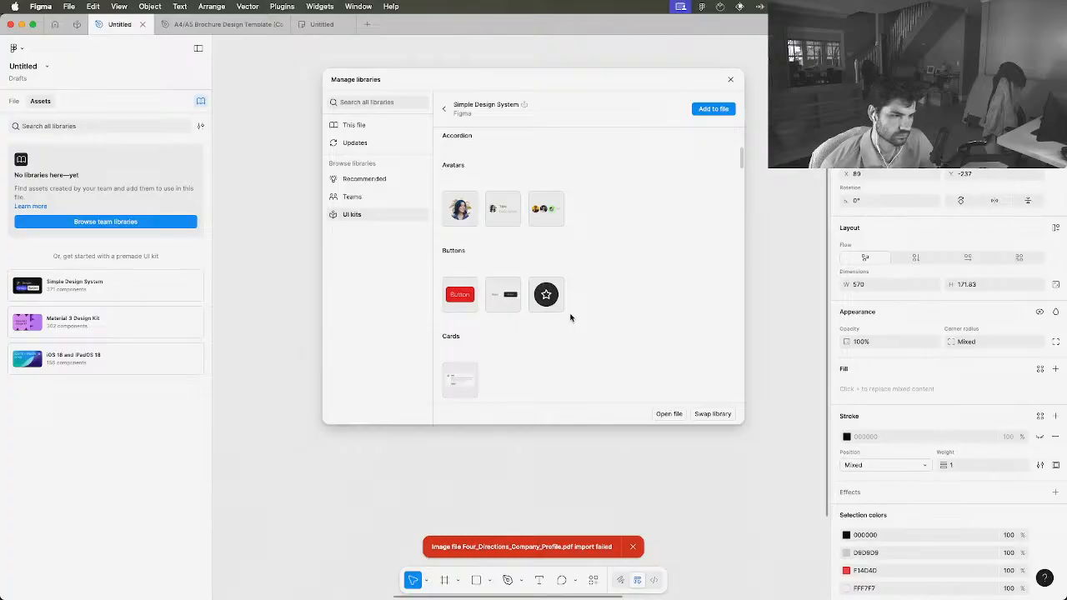
pyautogui.scroll(-2, 571, 317)
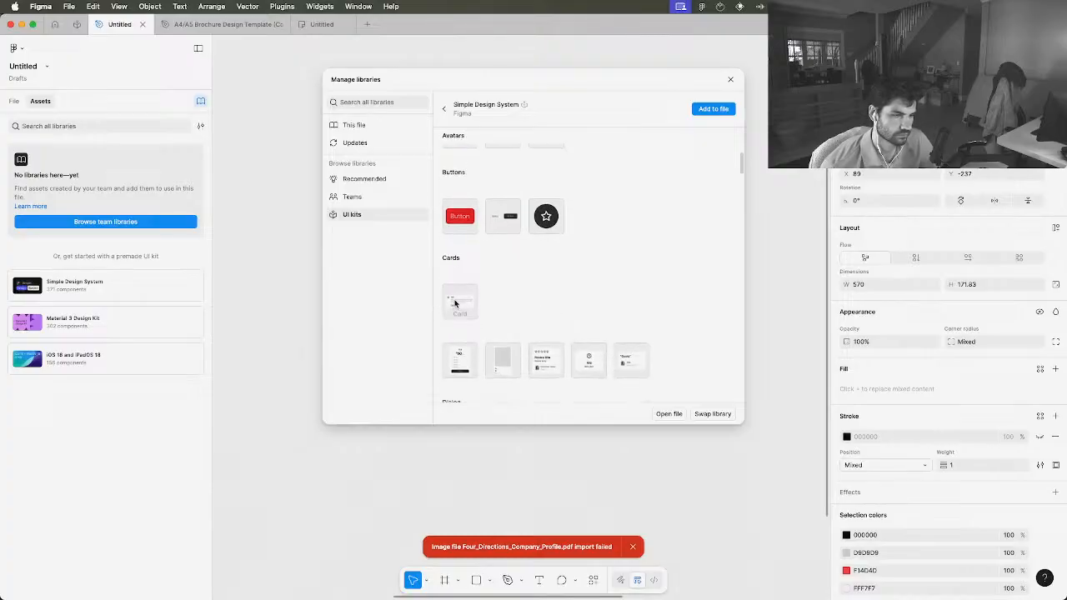
pyautogui.moveTo(455, 303)
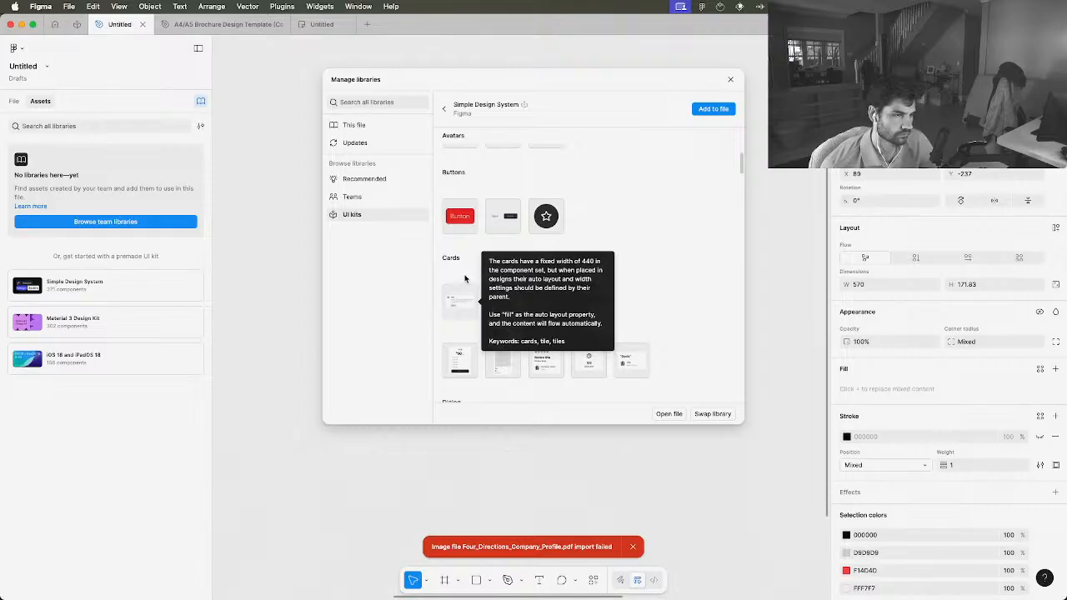
pyautogui.scroll(-2, 464, 277)
pyautogui.scroll(-4, 464, 277)
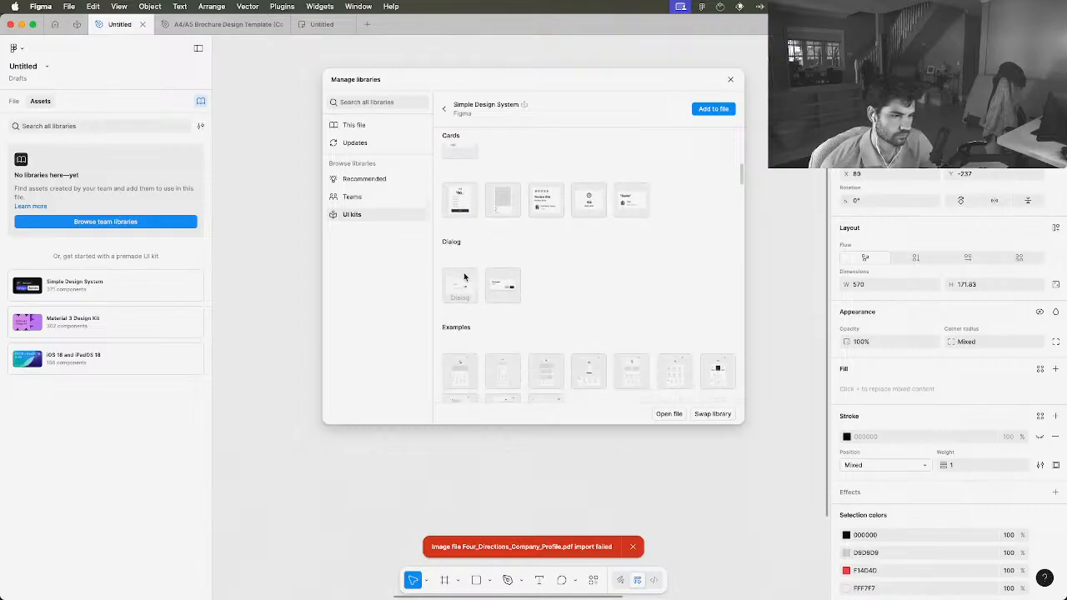
pyautogui.scroll(-5, 465, 277)
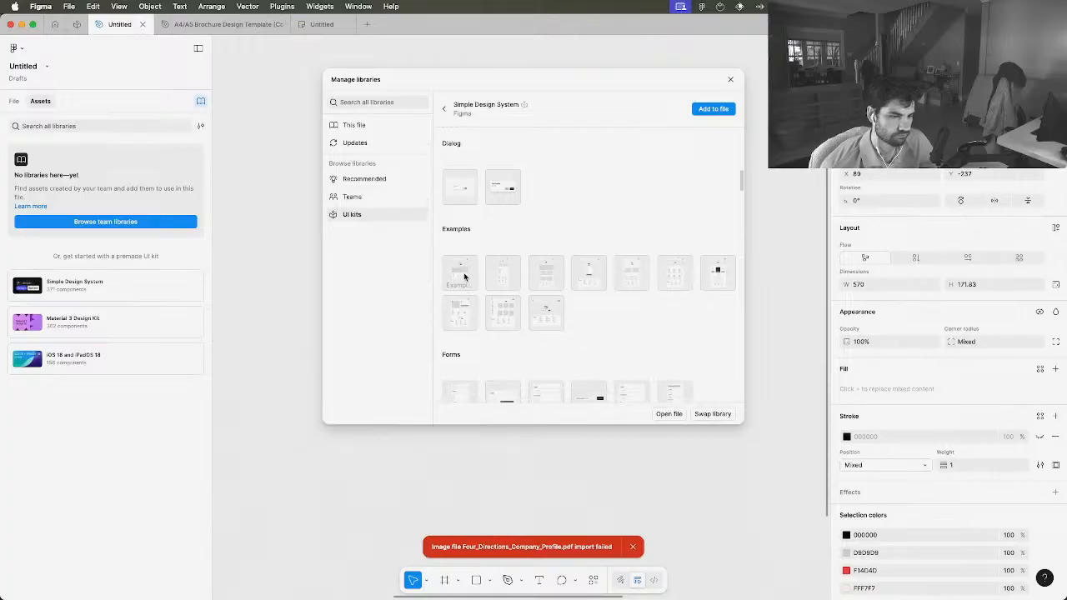
pyautogui.scroll(-12, 465, 277)
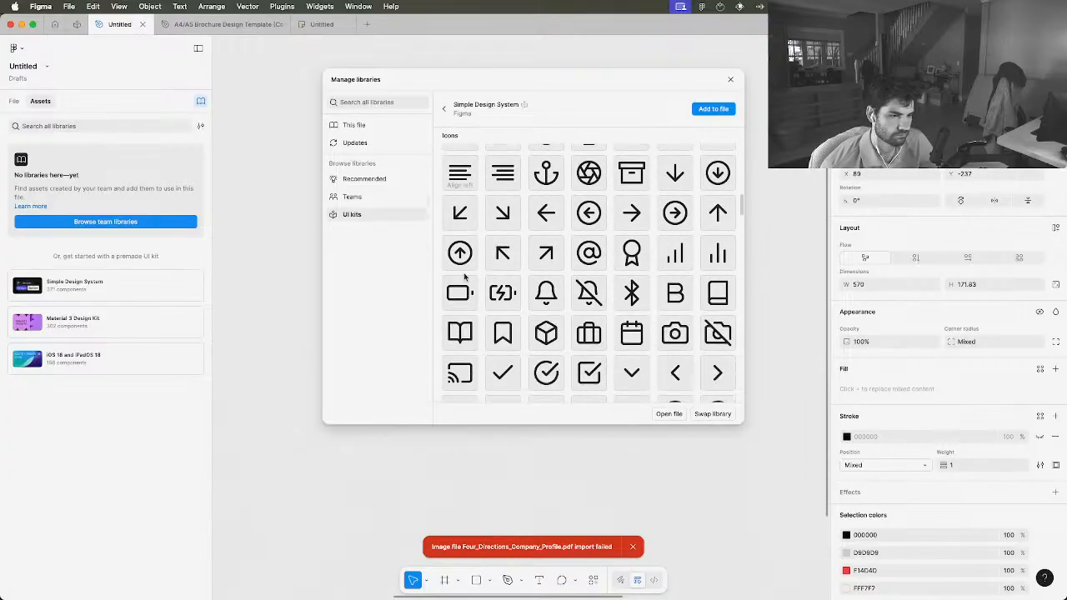
pyautogui.scroll(-15, 465, 278)
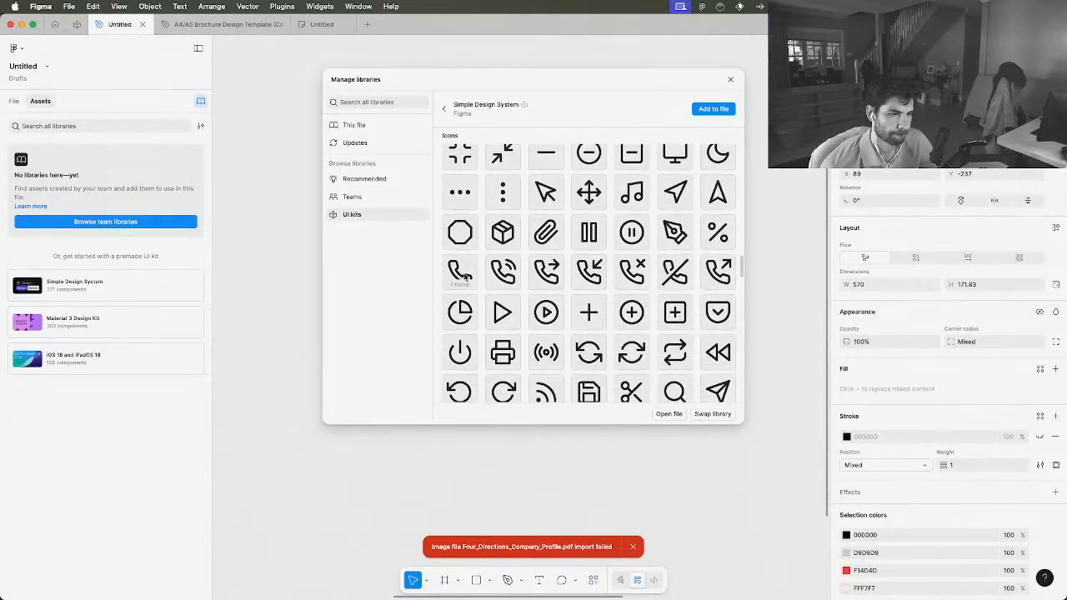
pyautogui.scroll(-1, 464, 277)
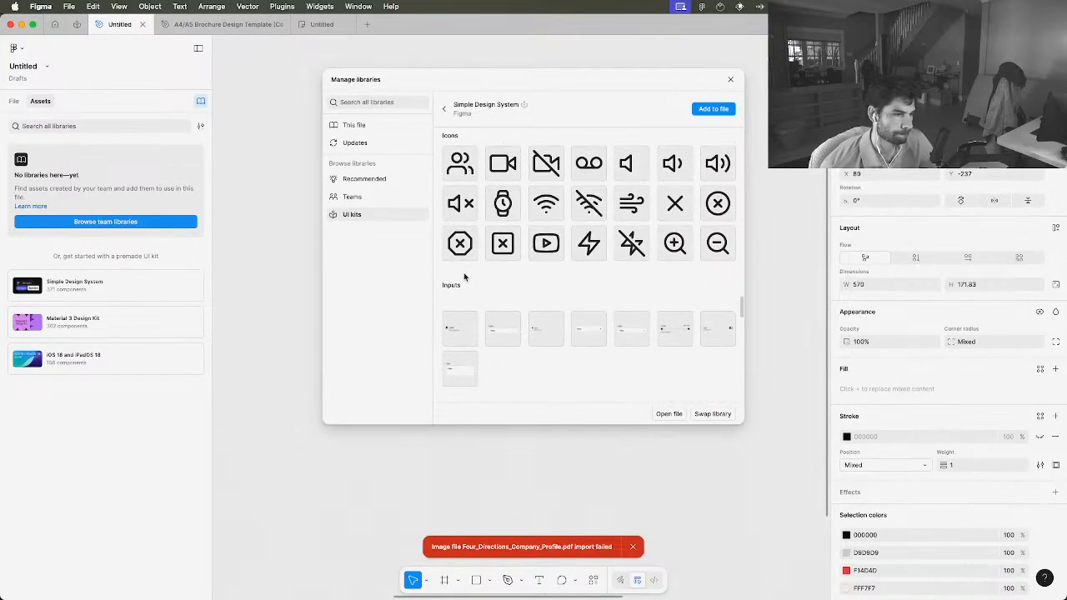
pyautogui.scroll(-5, 465, 277)
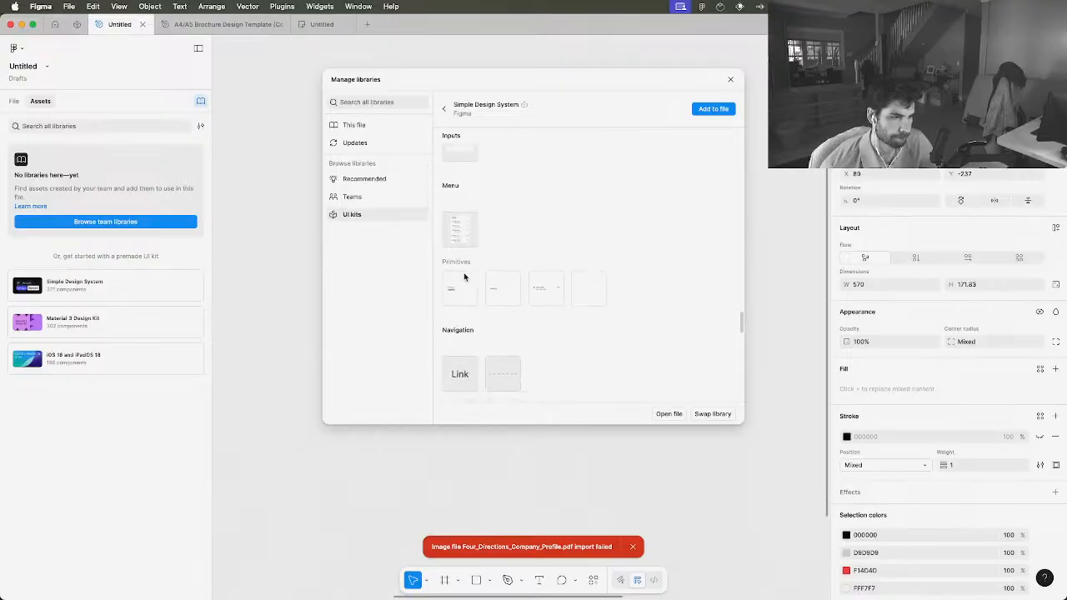
pyautogui.scroll(-6, 465, 277)
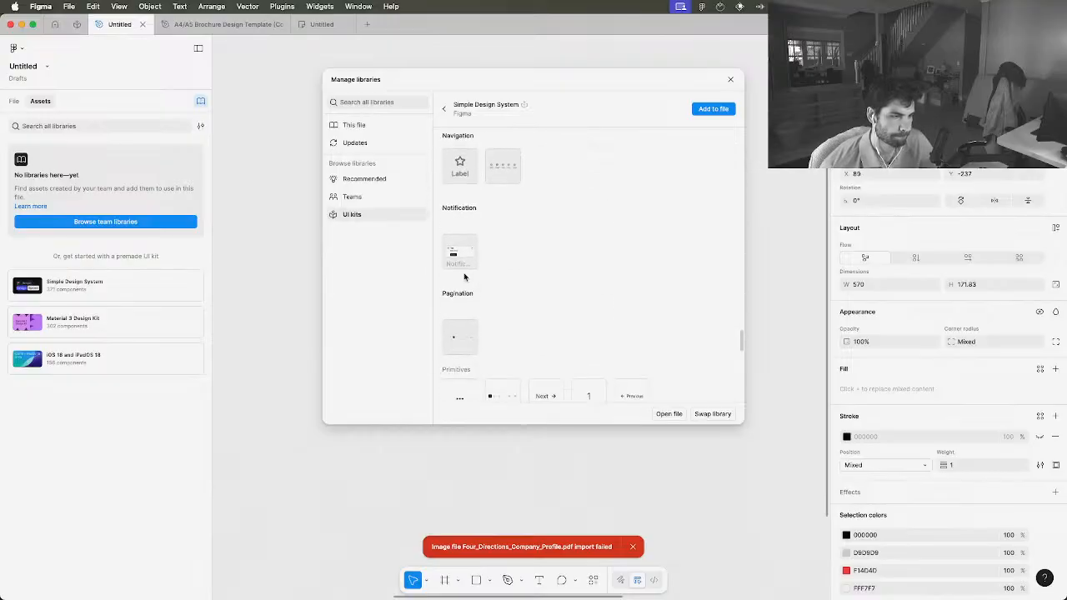
pyautogui.scroll(-2, 464, 277)
pyautogui.scroll(-4, 465, 277)
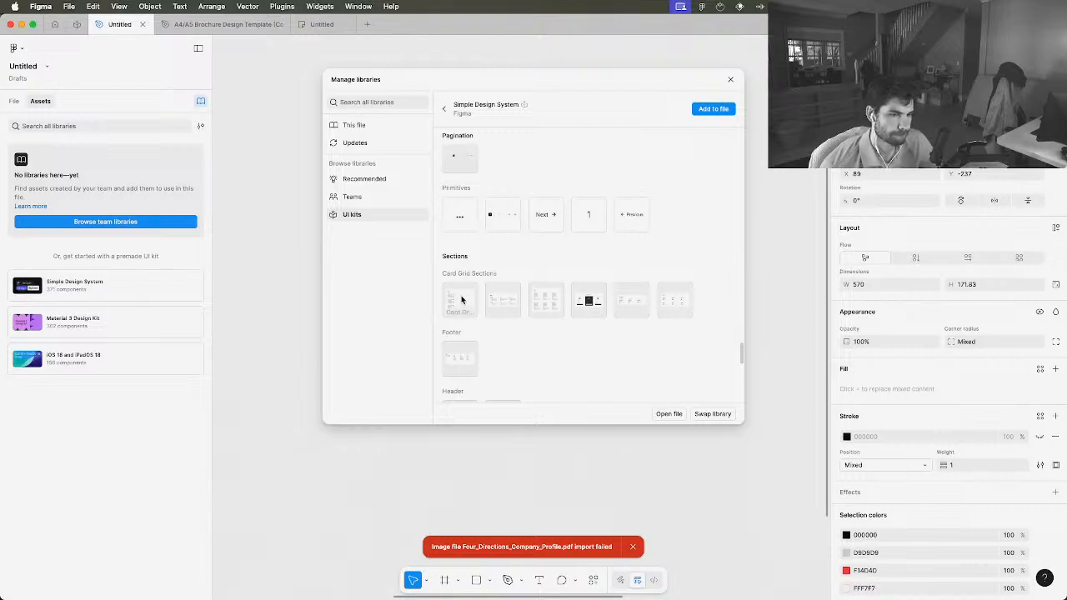
# Close the library manager and open the Examples collection of the Simple Design System in the file's assets
pyautogui.click(729, 82)
pyautogui.click(78, 173)
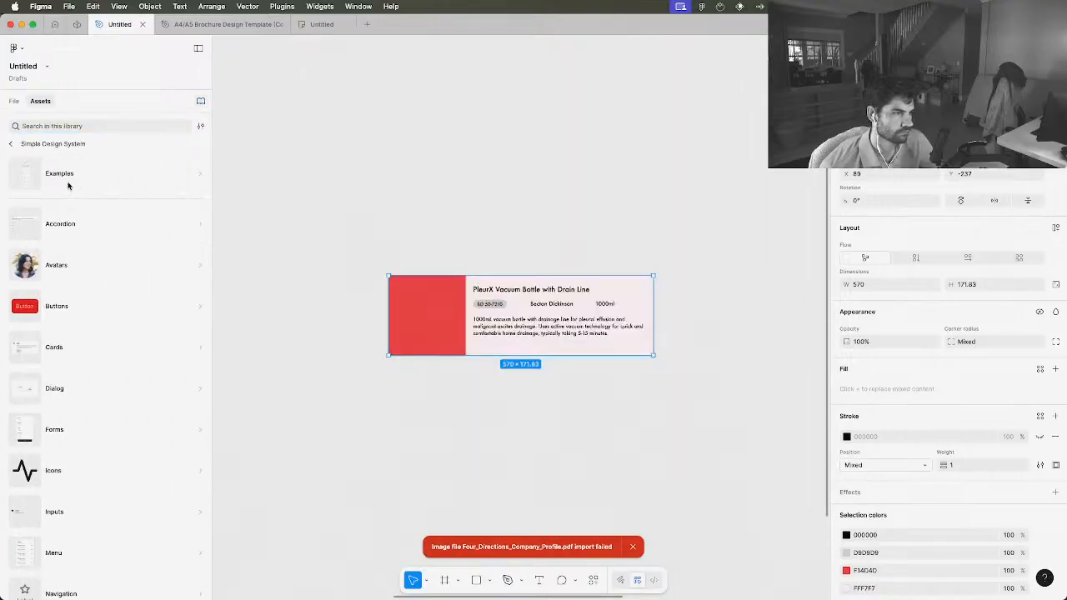
pyautogui.click(57, 177)
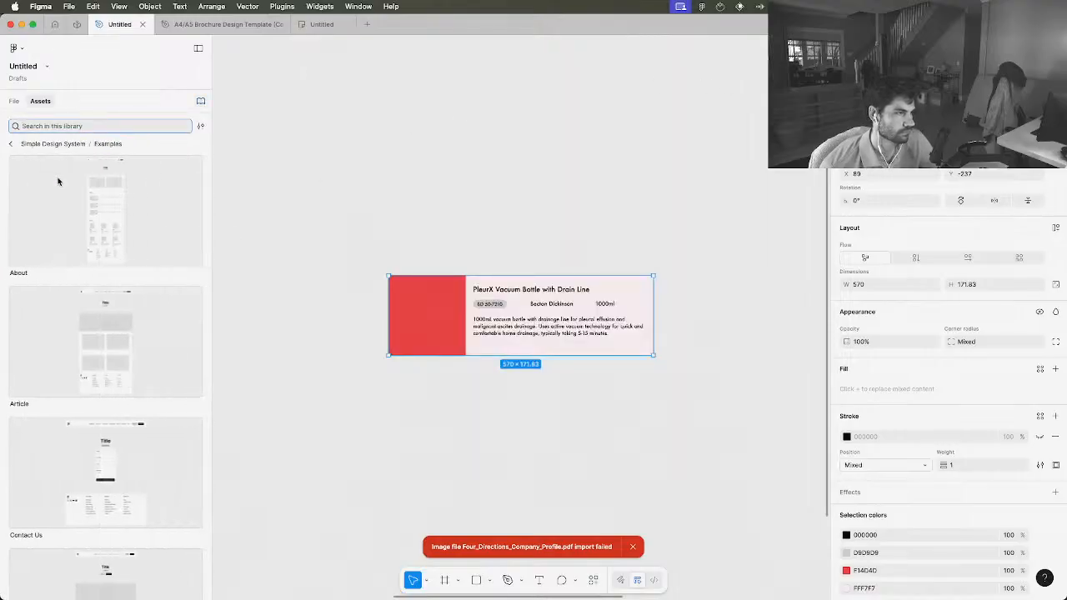
# Insert the About example page with its desktop settings on the canvas and examine its card list and card grid sections
pyautogui.click(91, 201)
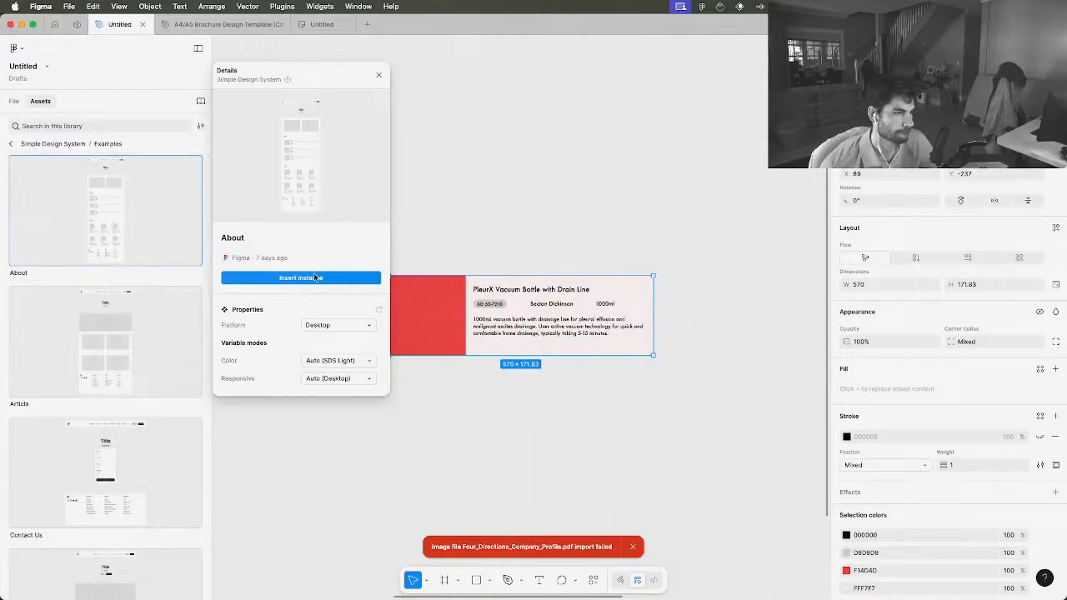
pyautogui.click(447, 250)
pyautogui.click(131, 221)
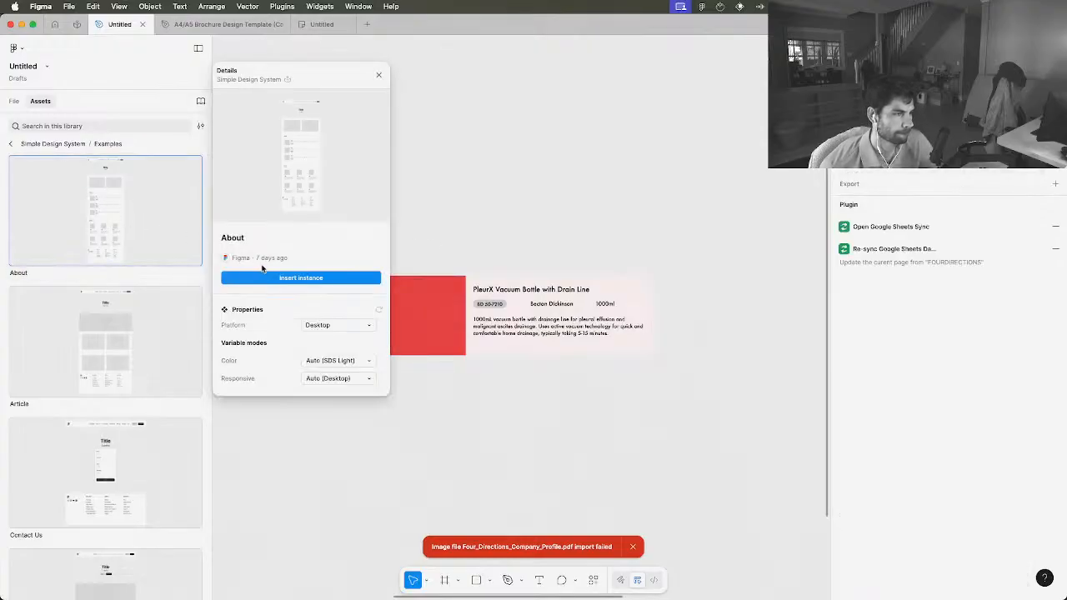
pyautogui.click(280, 277)
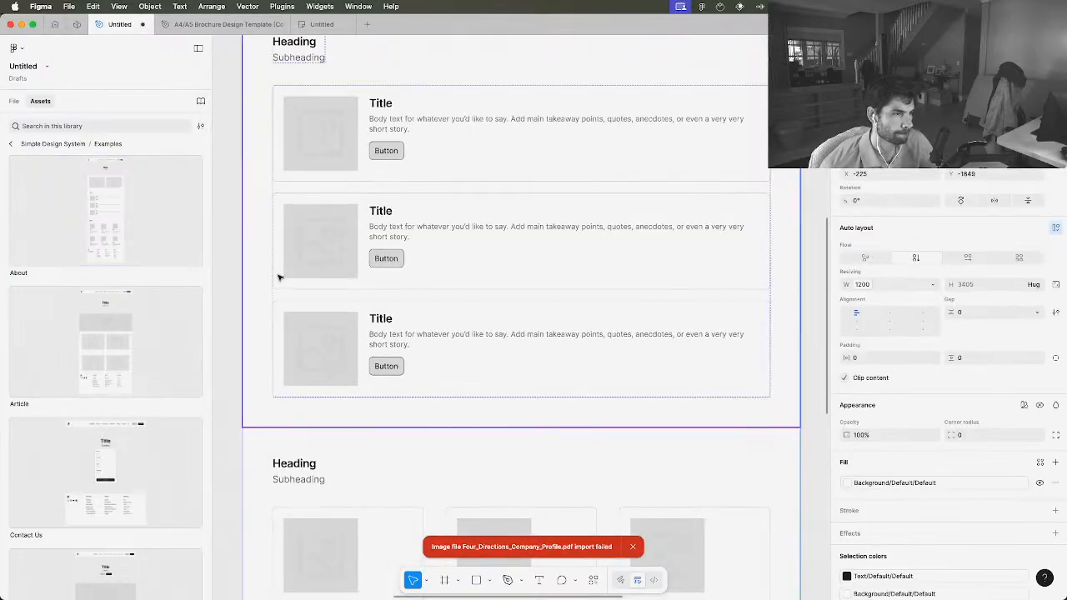
pyautogui.scroll(-6, 281, 278)
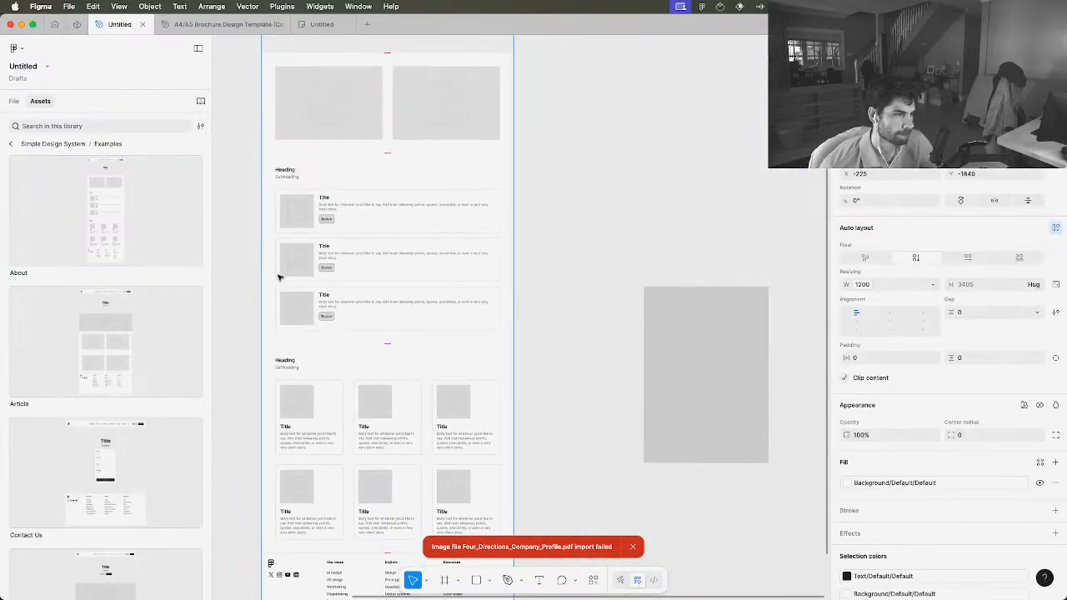
pyautogui.scroll(-3, 280, 278)
pyautogui.scroll(5, 280, 278)
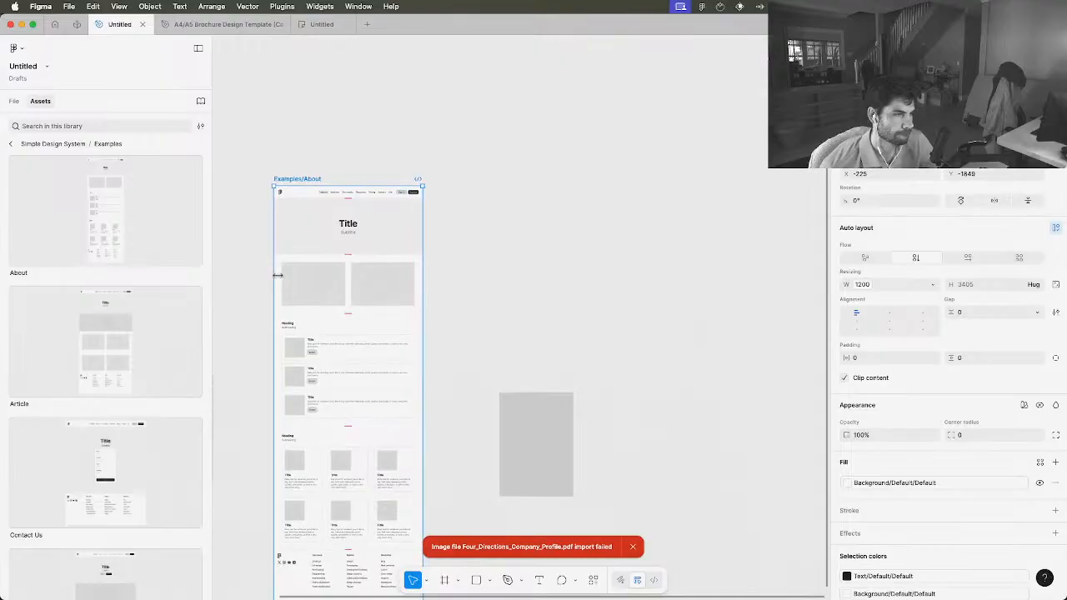
pyautogui.scroll(-10, 280, 278)
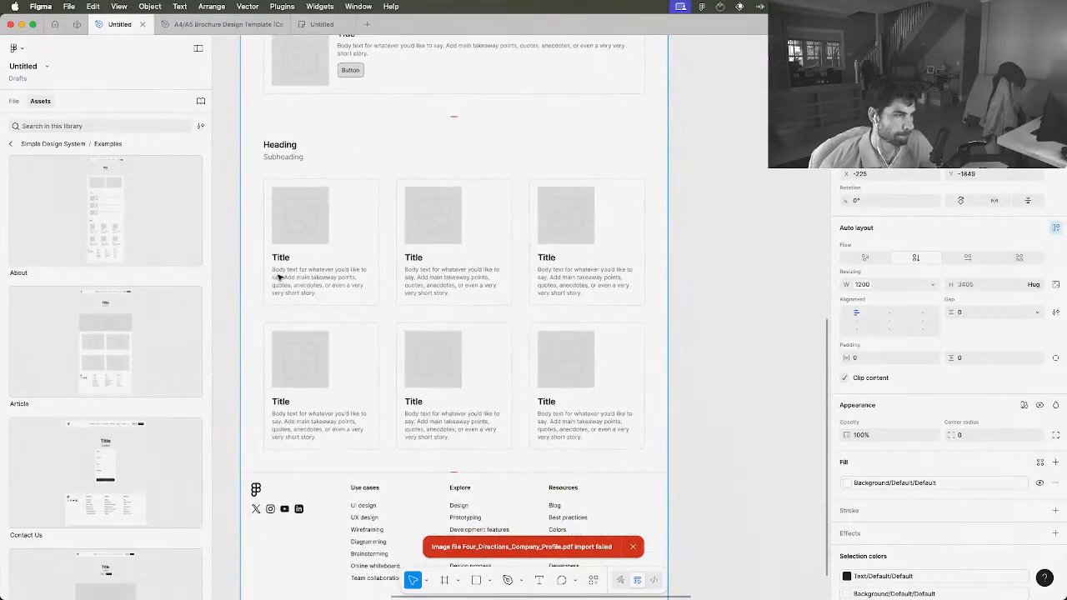
# Check the Article example's details without inserting it and delete the About example page from the canvas
pyautogui.click(126, 375)
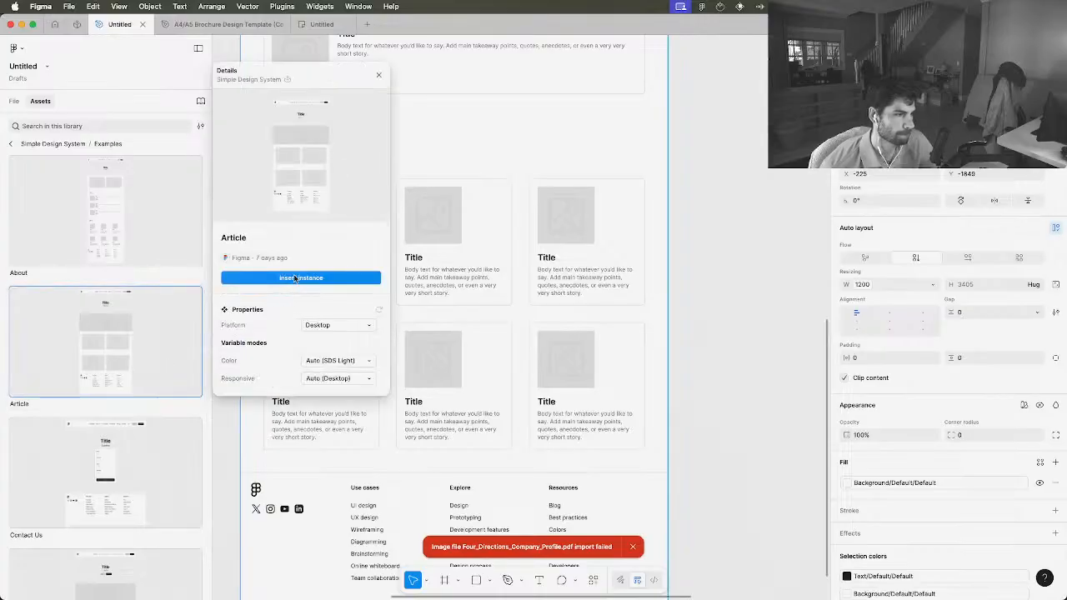
pyautogui.click(443, 259)
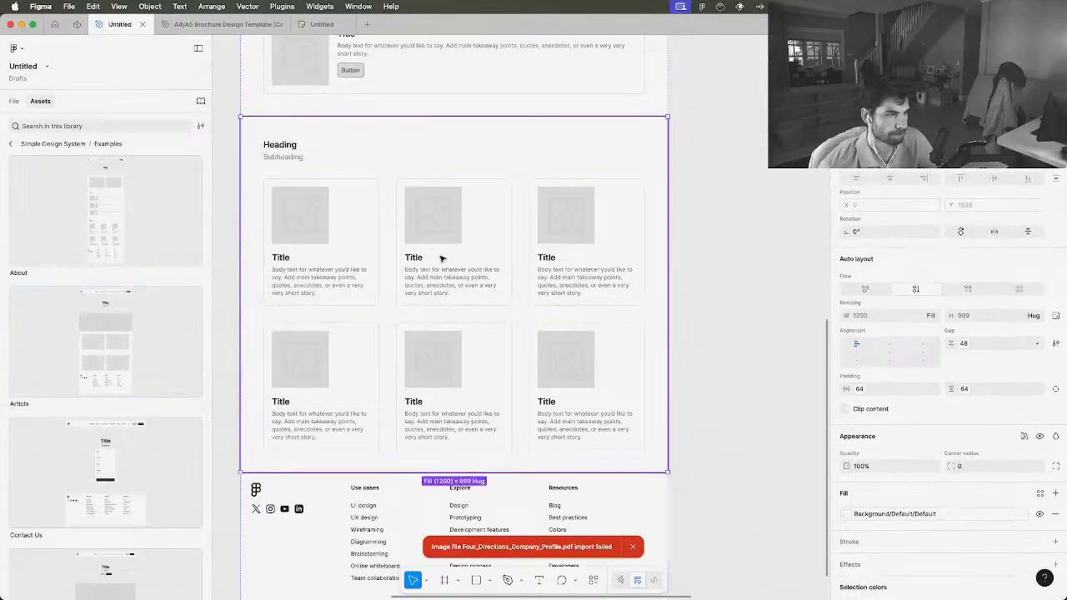
pyautogui.scroll(-10, 443, 259)
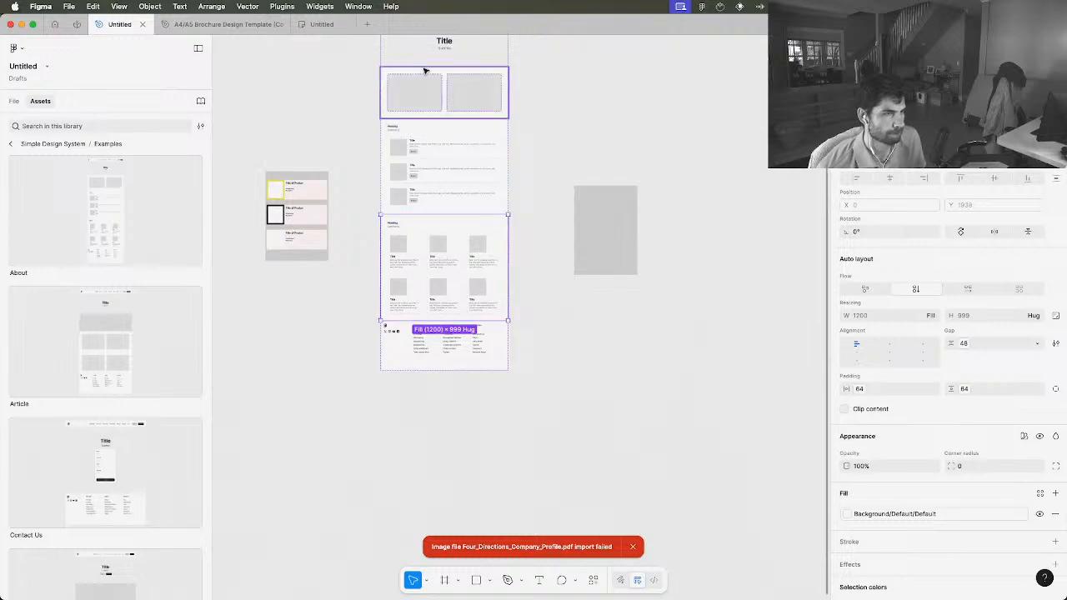
pyautogui.scroll(2, 420, 71)
pyautogui.click(420, 71)
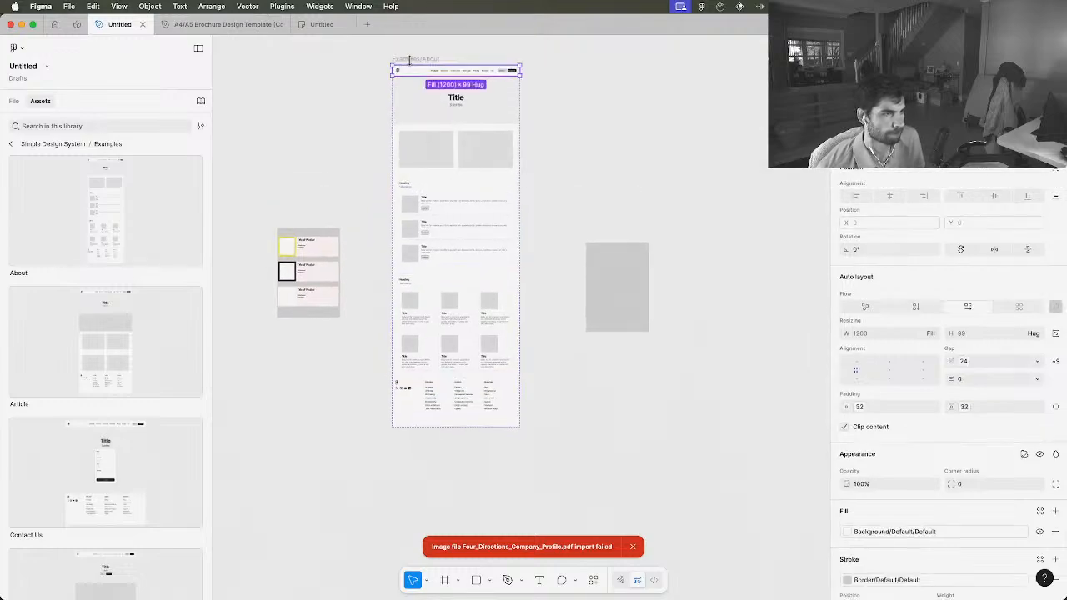
pyautogui.click(410, 60)
pyautogui.press('Delete')
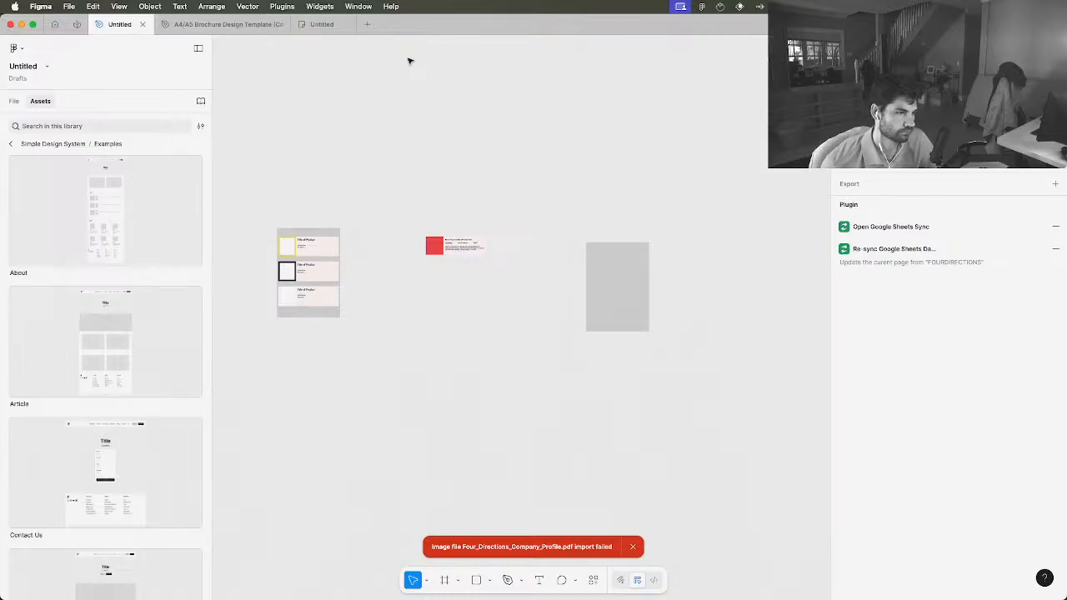
# Insert the Portfolio example page to examine its header, card grid and footer, and delete it from the canvas
pyautogui.click(84, 369)
pyautogui.scroll(-3, 84, 368)
pyautogui.scroll(-5, 83, 369)
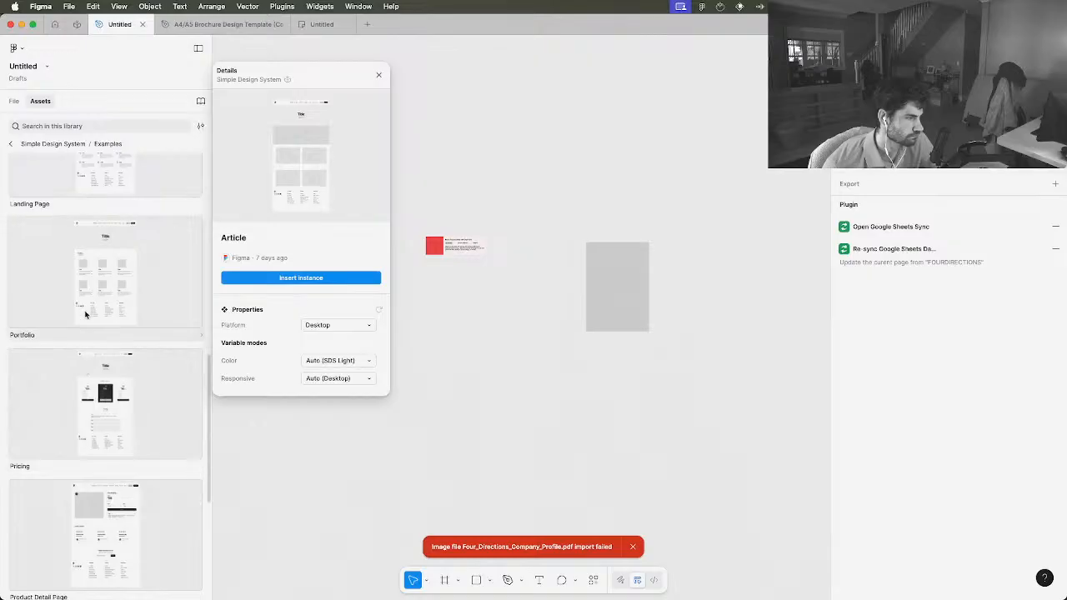
pyautogui.click(99, 273)
pyautogui.click(266, 279)
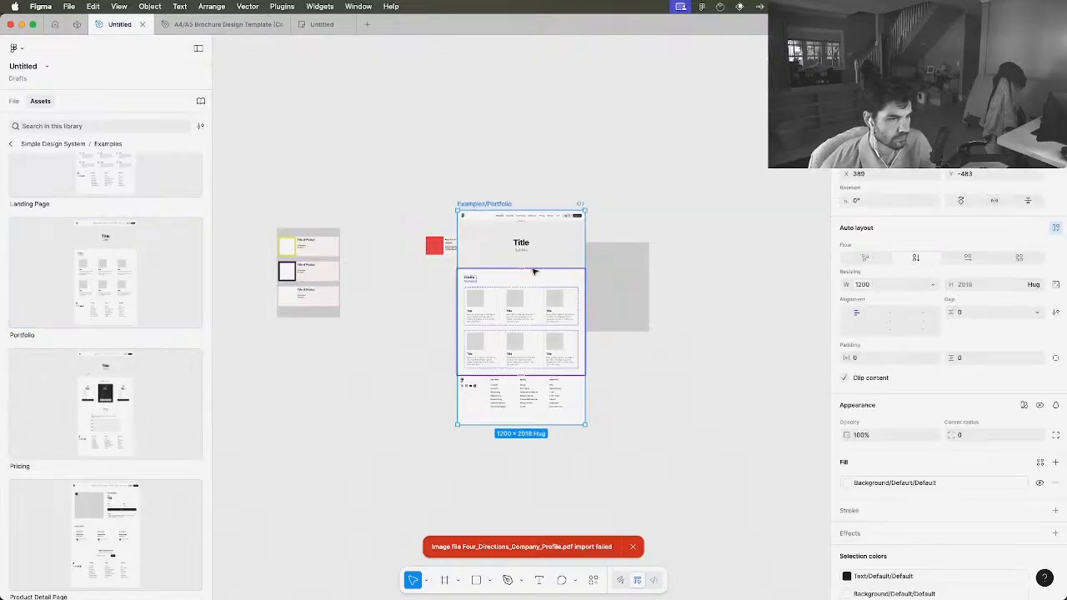
pyautogui.scroll(5, 535, 271)
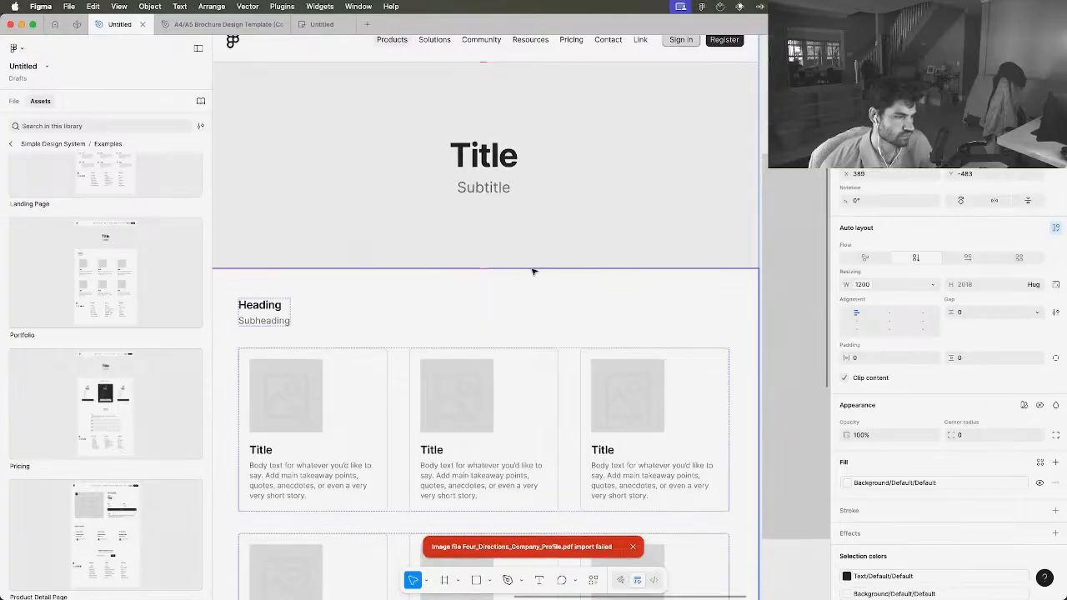
pyautogui.scroll(-8, 534, 271)
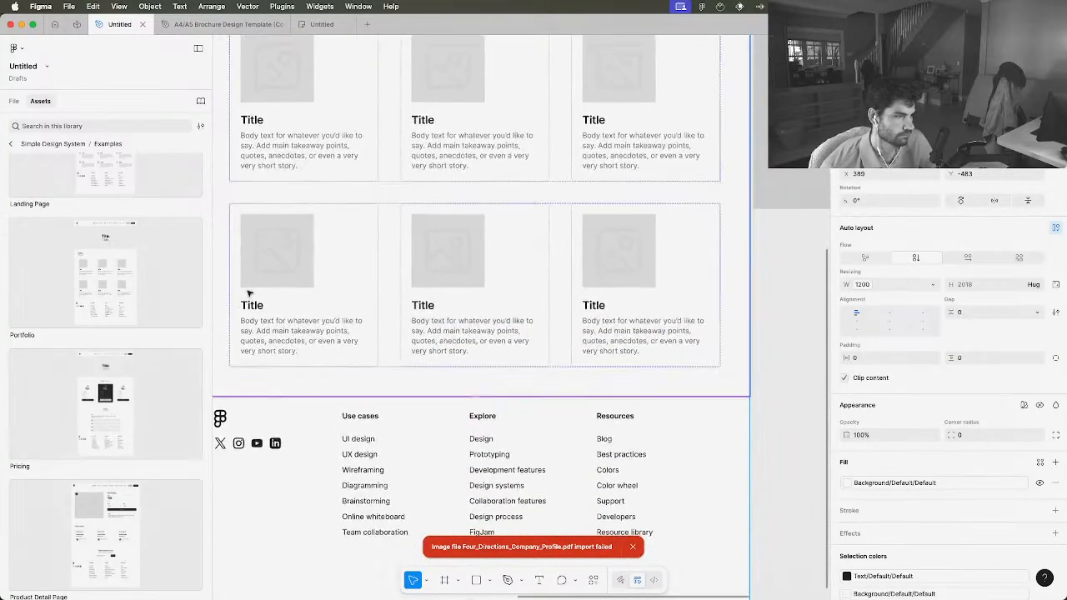
pyautogui.scroll(-5, 247, 293)
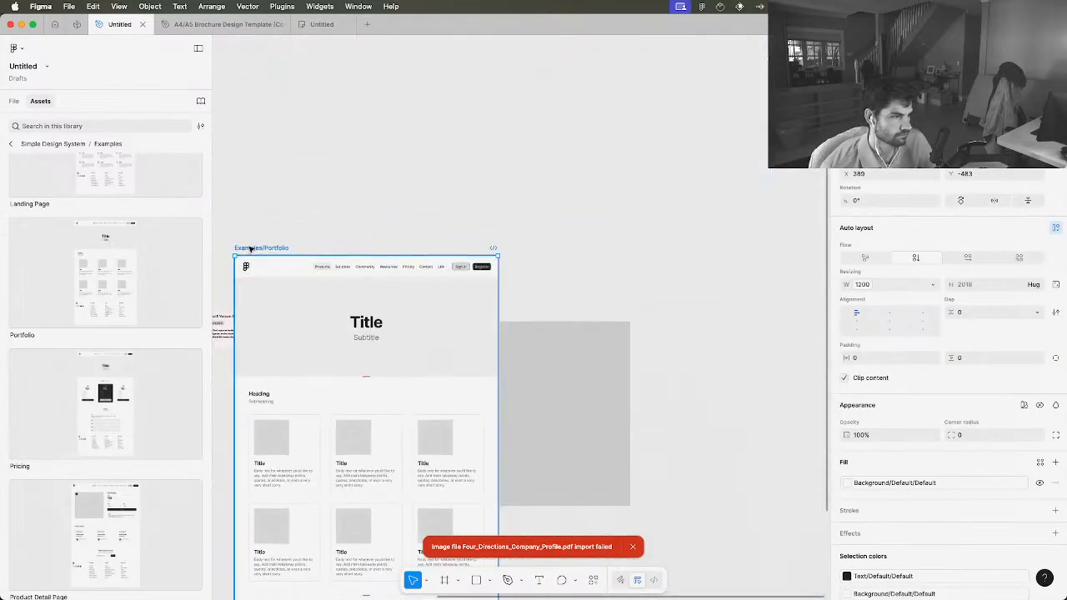
pyautogui.press('Delete')
# Insert the Product Detail Page example to review its layout, and delete it from the canvas
pyautogui.scroll(-6, 109, 376)
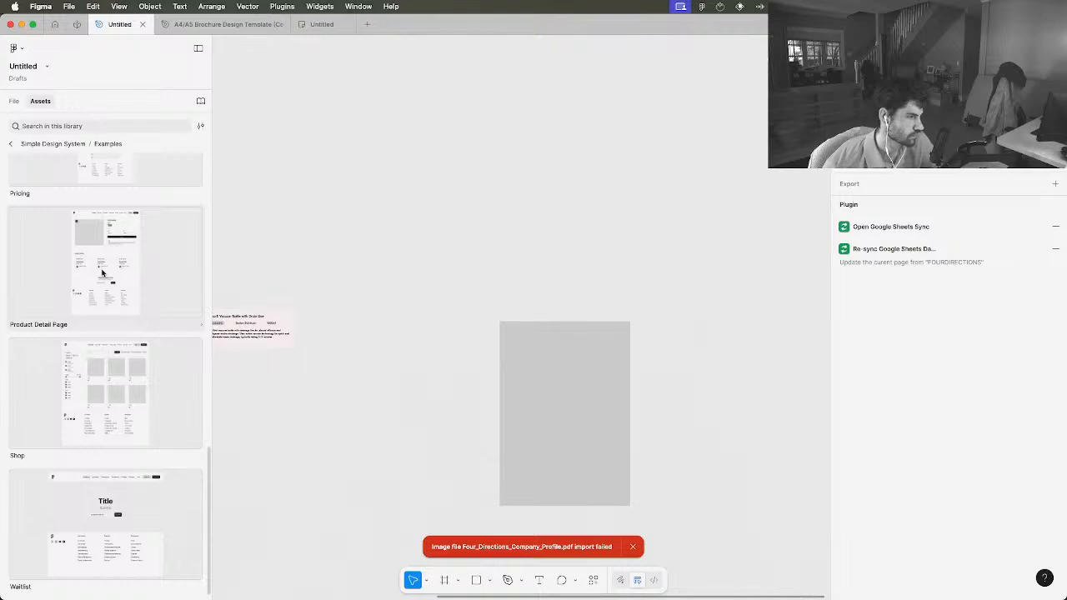
pyautogui.click(102, 272)
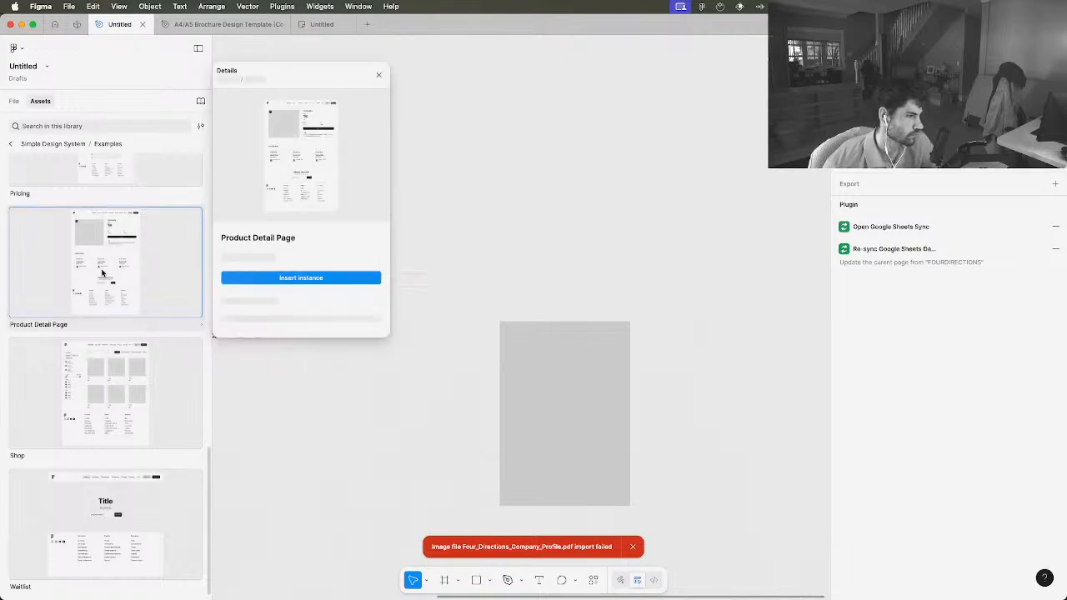
pyautogui.click(268, 278)
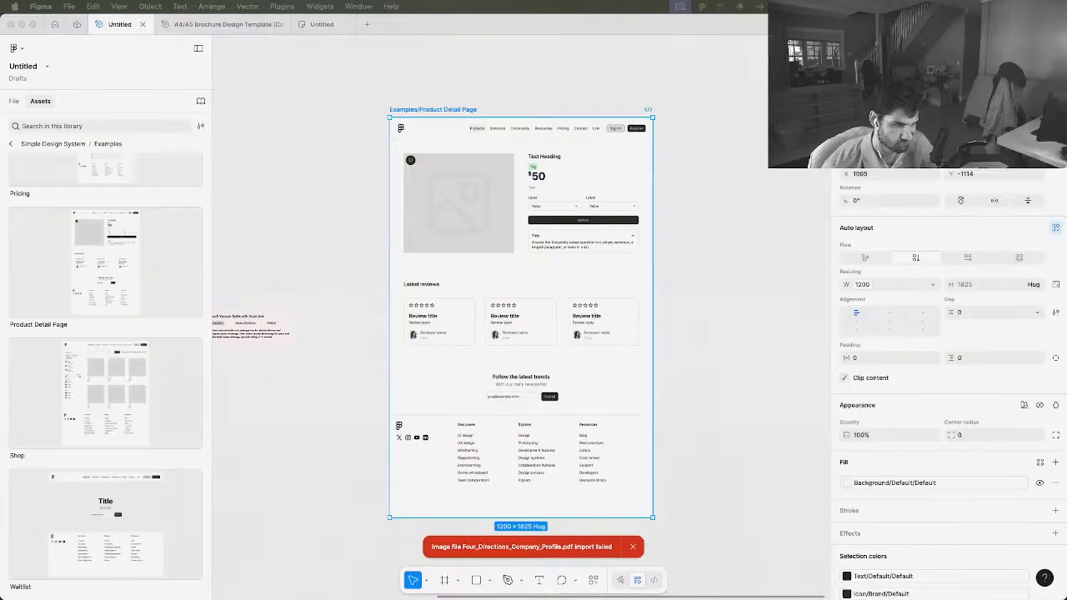
pyautogui.click(446, 109)
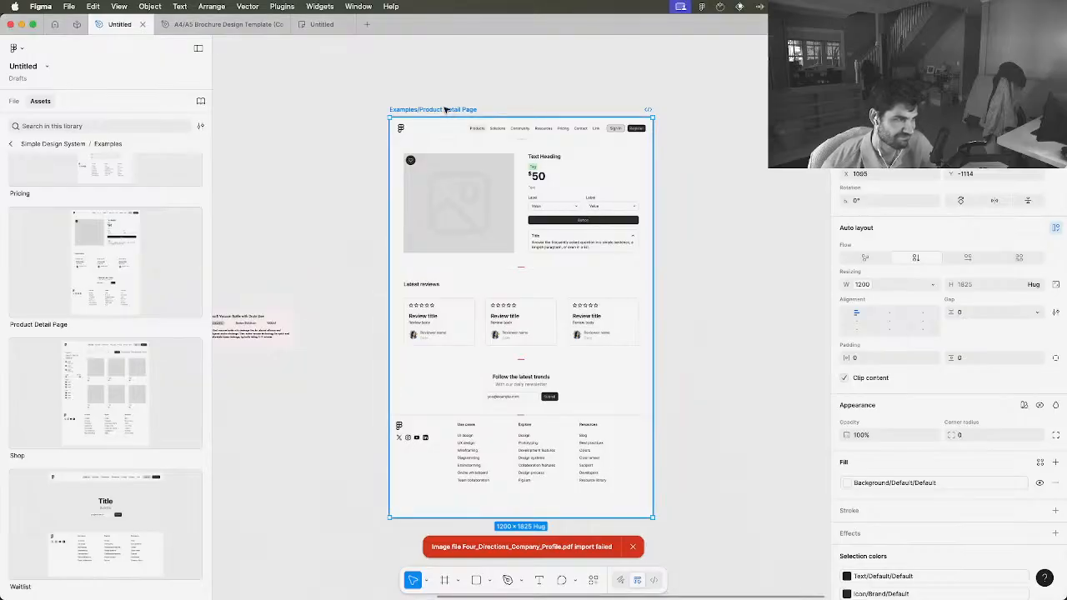
pyautogui.press('Delete')
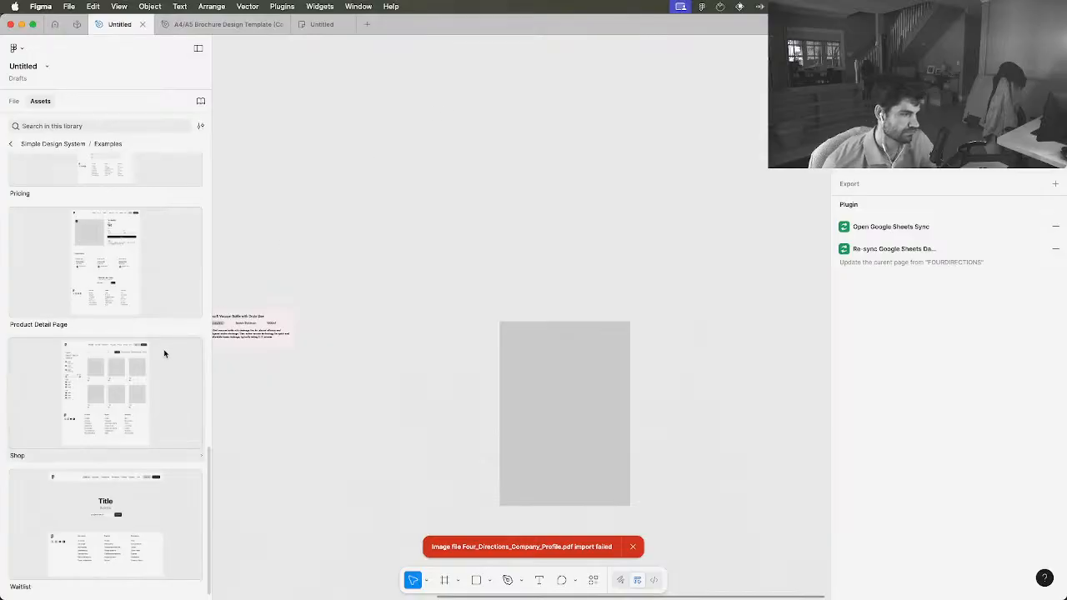
# Insert the Product Info Card from the Simple Design System's Cards and move it to the empty canvas above the grey rectangle
pyautogui.click(29, 144)
pyautogui.scroll(-2, 60, 191)
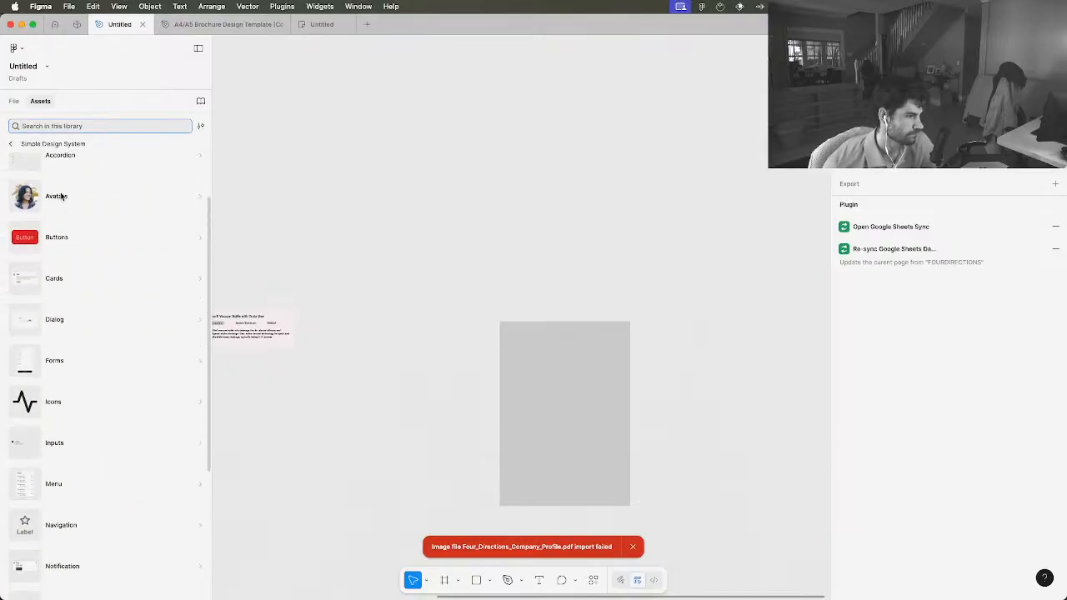
pyautogui.click(80, 277)
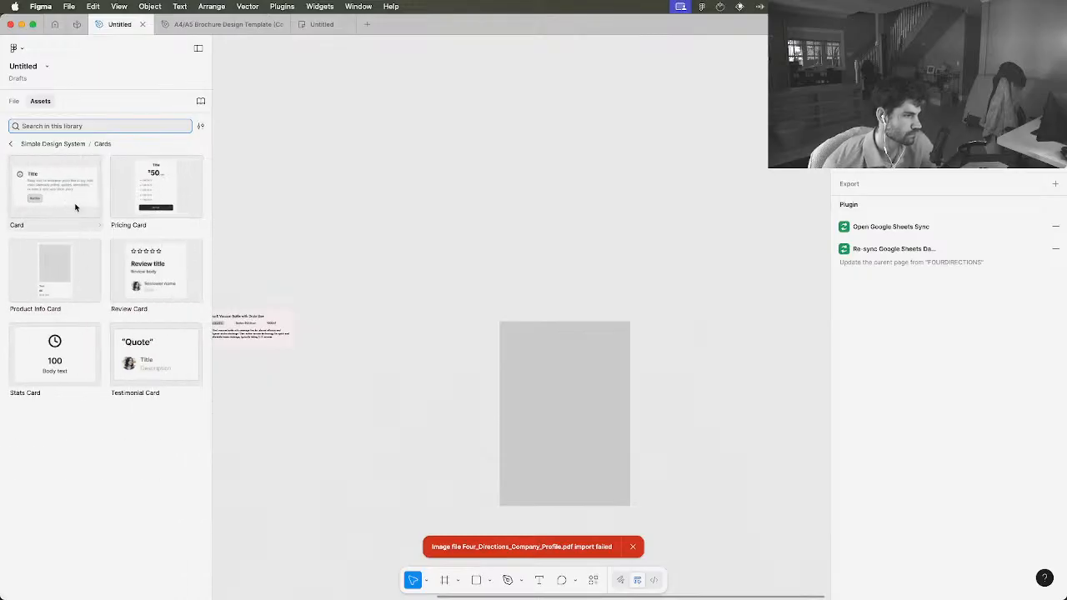
pyautogui.click(77, 258)
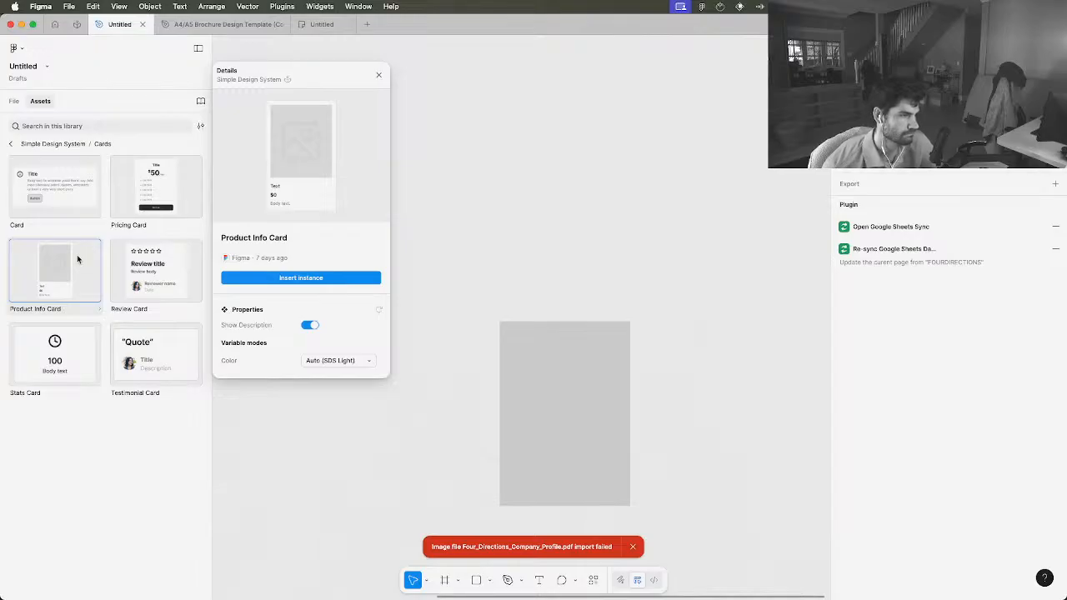
pyautogui.click(263, 278)
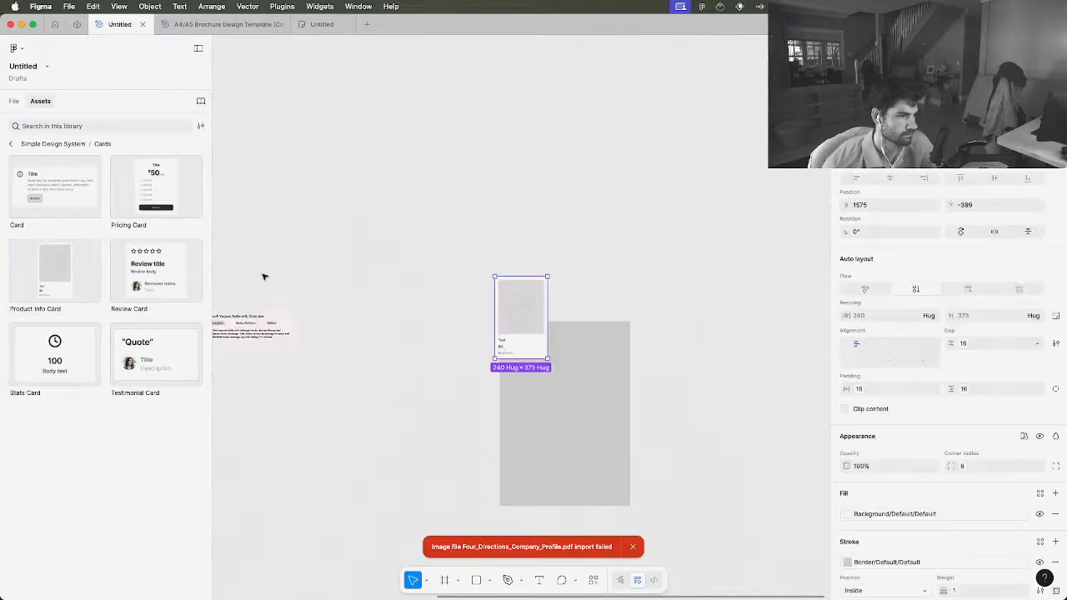
pyautogui.moveTo(517, 301); pyautogui.dragTo(436, 220)
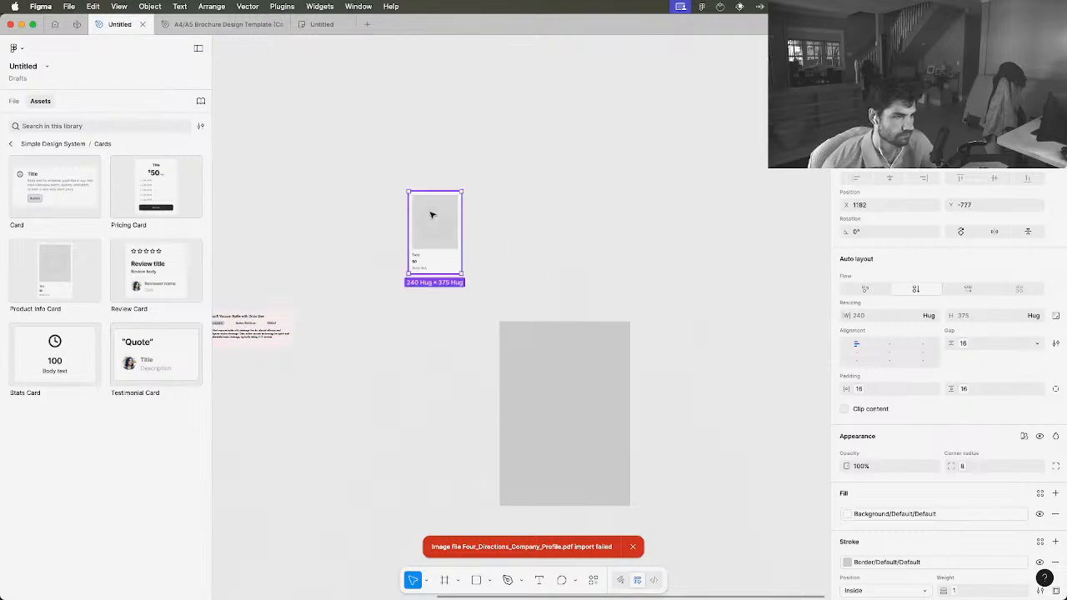
# Inspect the Product Info Card's layer structure, checking its image placeholder and the nested Text instance inside Body
pyautogui.scroll(5, 437, 226)
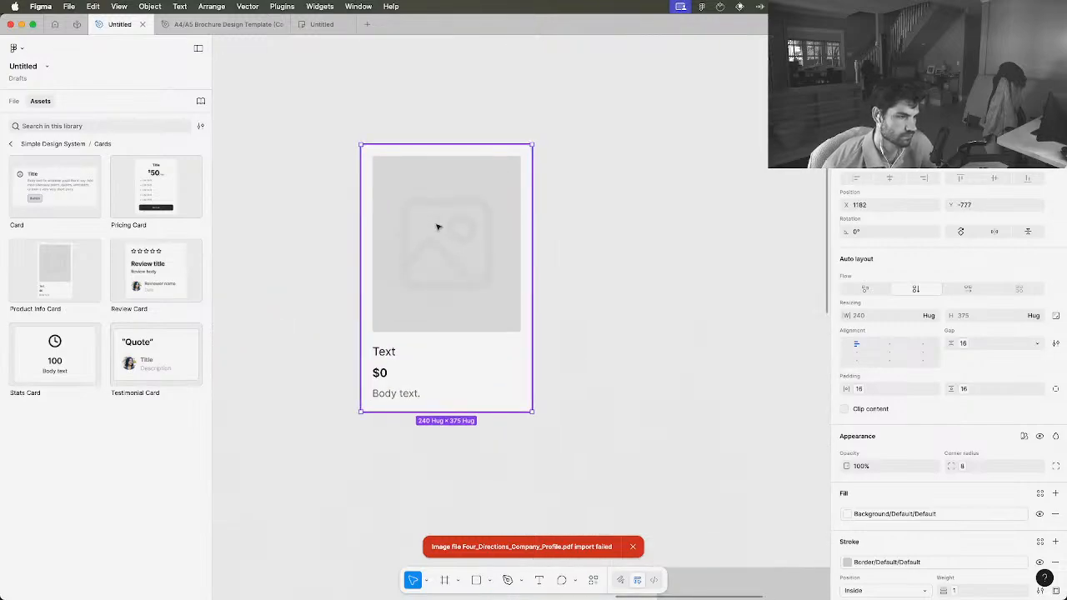
pyautogui.doubleClick(437, 226)
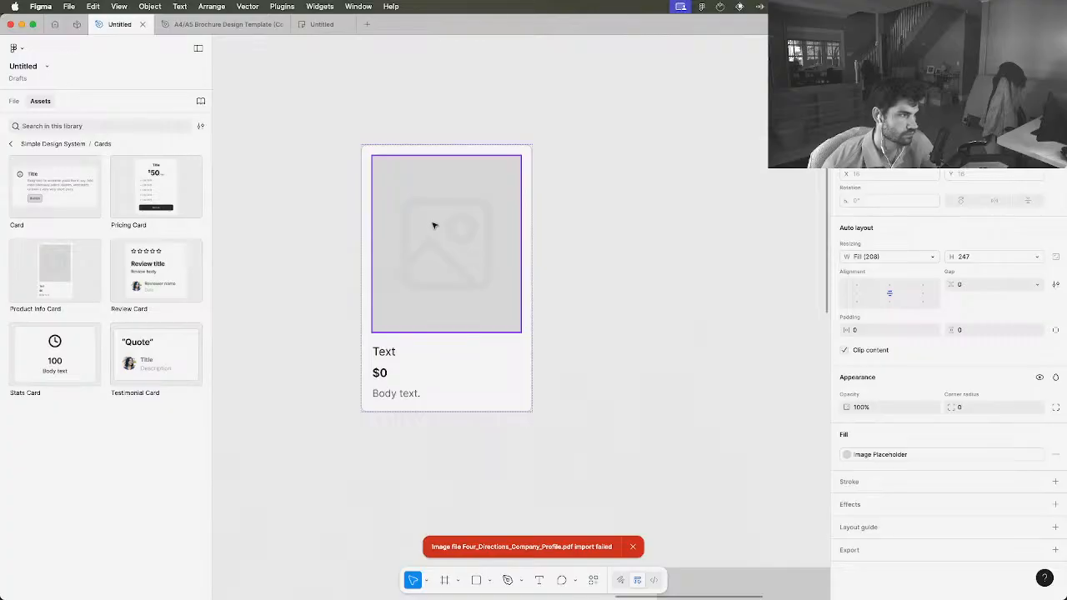
pyautogui.click(13, 102)
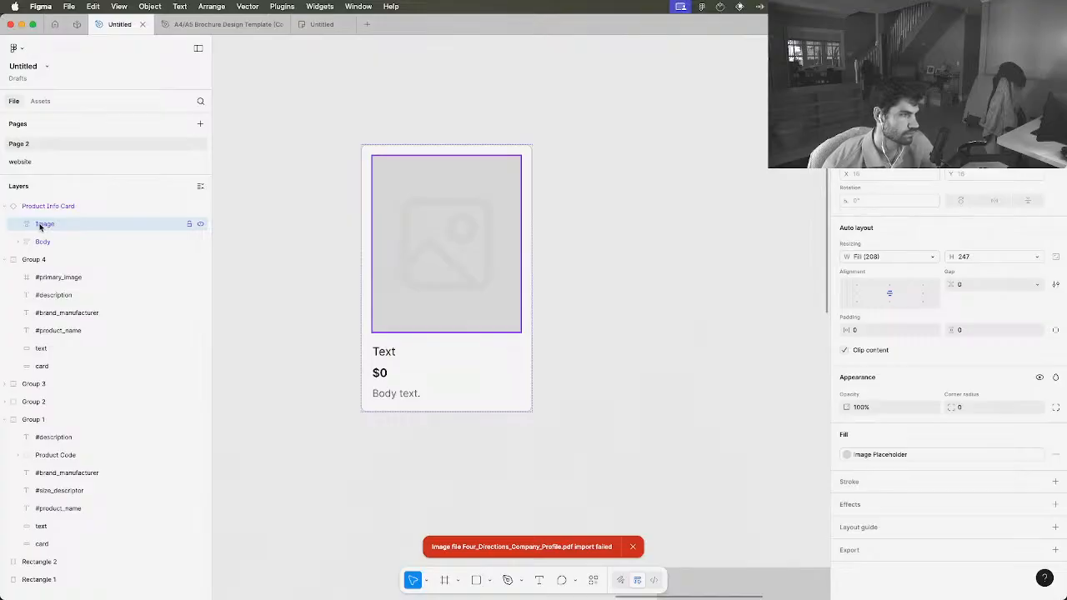
pyautogui.click(18, 247)
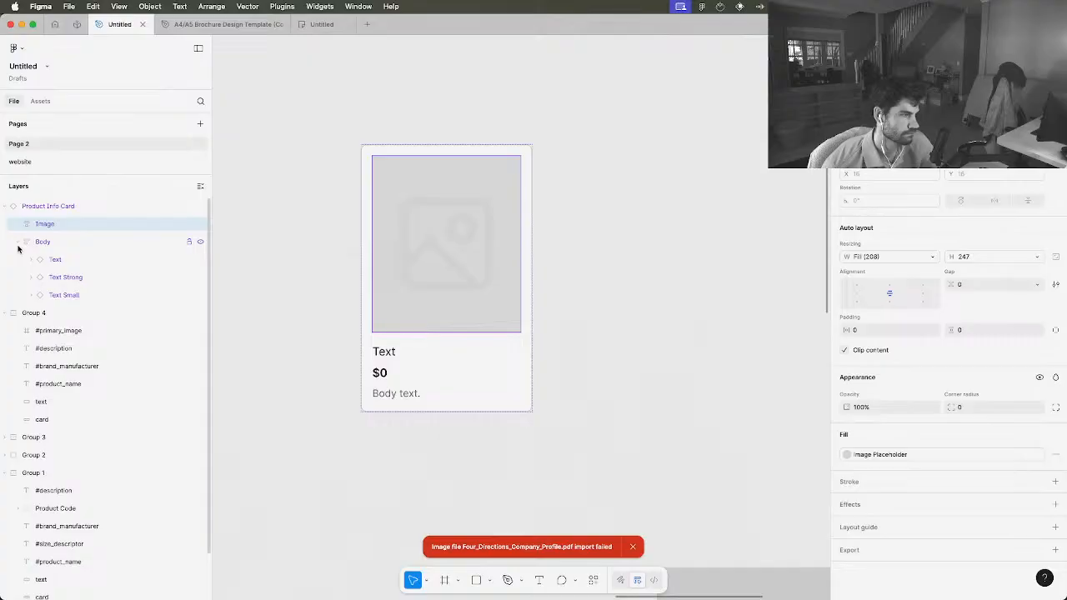
pyautogui.click(31, 261)
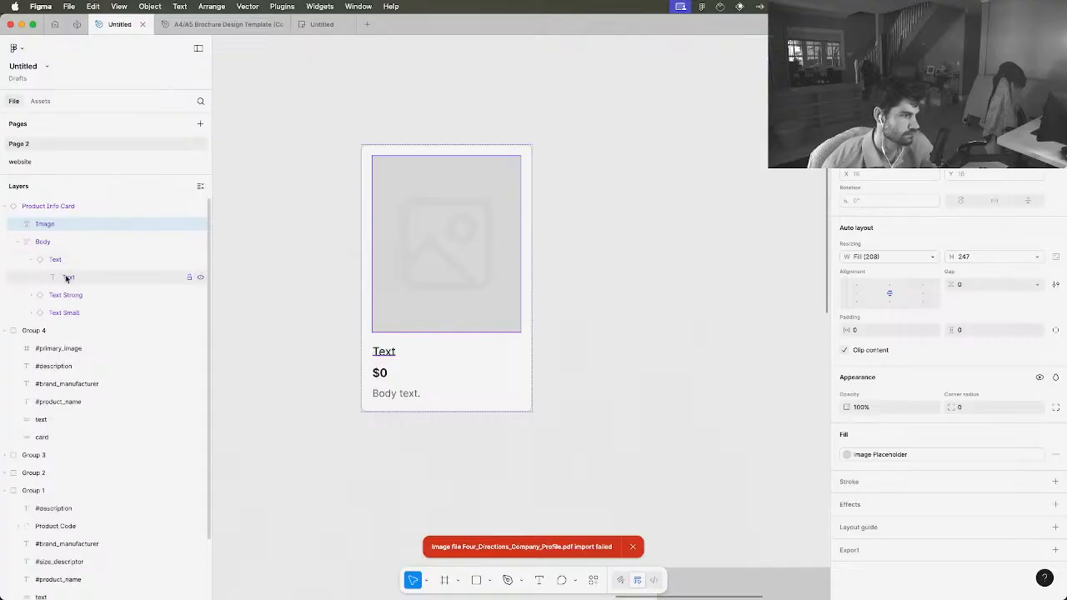
pyautogui.click(67, 278)
pyautogui.click(53, 261)
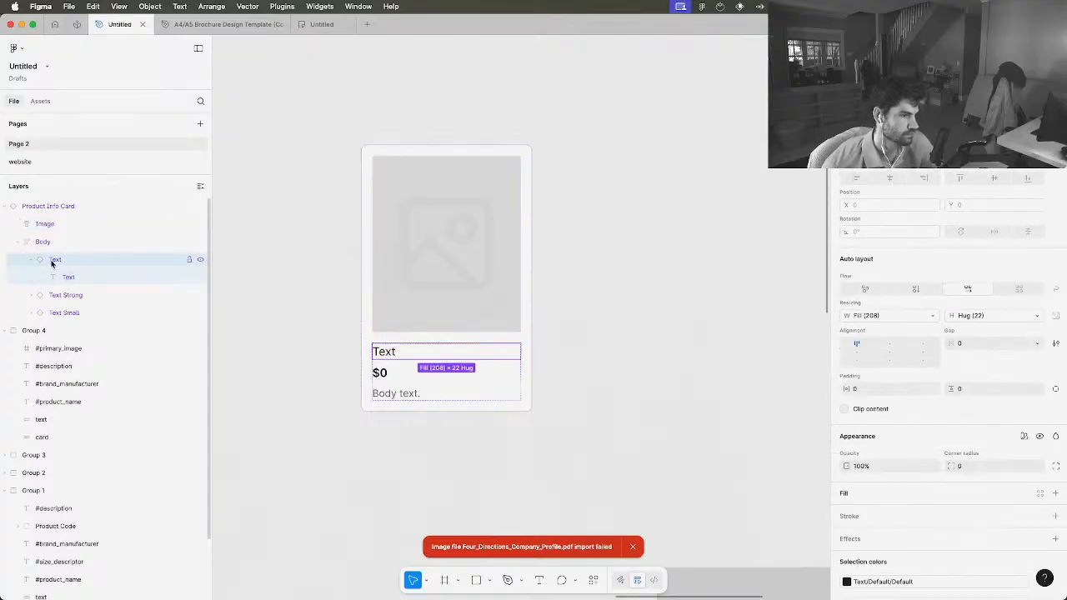
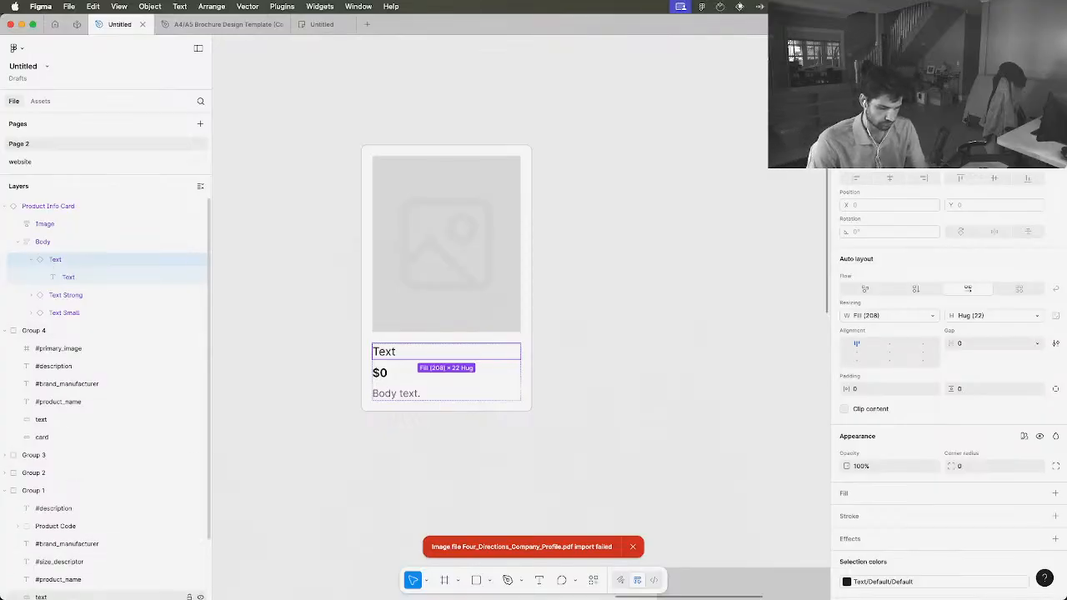
# Locate and select the PleurX Vacuum Bottle product card group on the canvas
pyautogui.moveTo(51, 598)
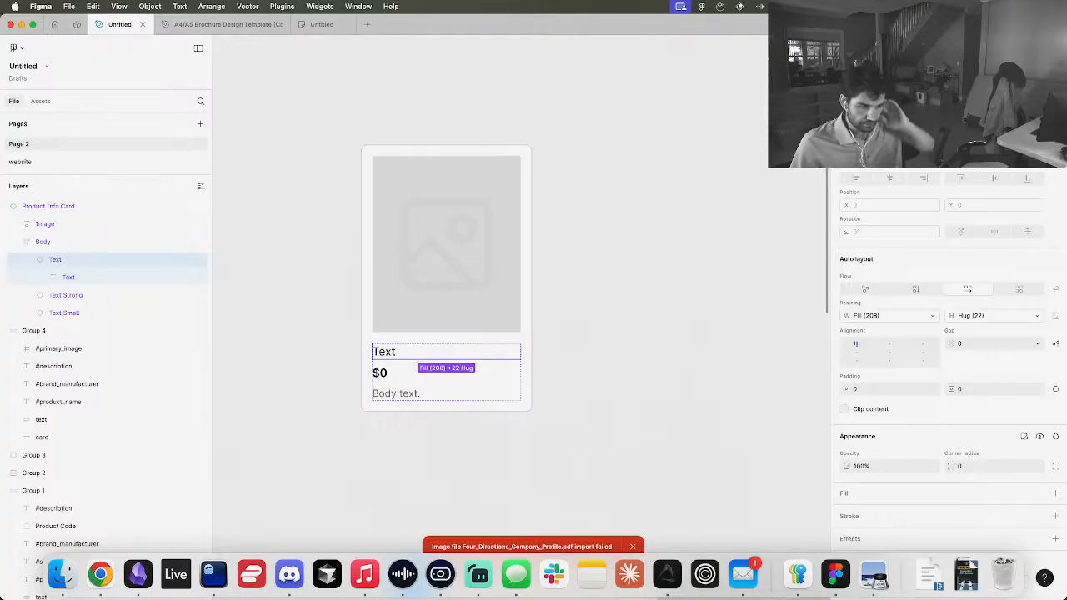
pyautogui.hscroll(-3, 552, 422)
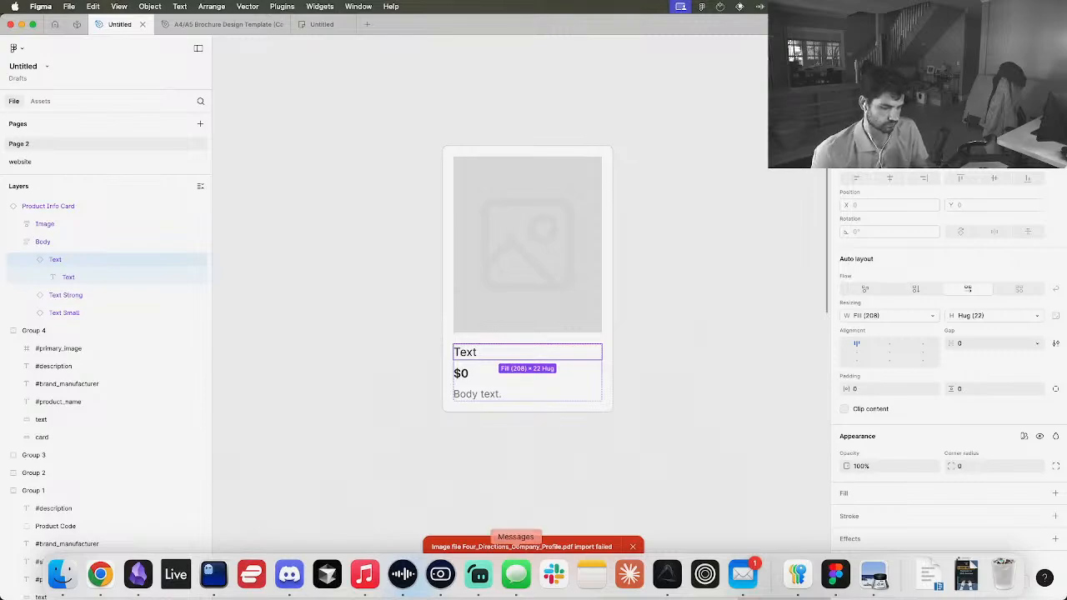
pyautogui.hscroll(-10, 483, 354)
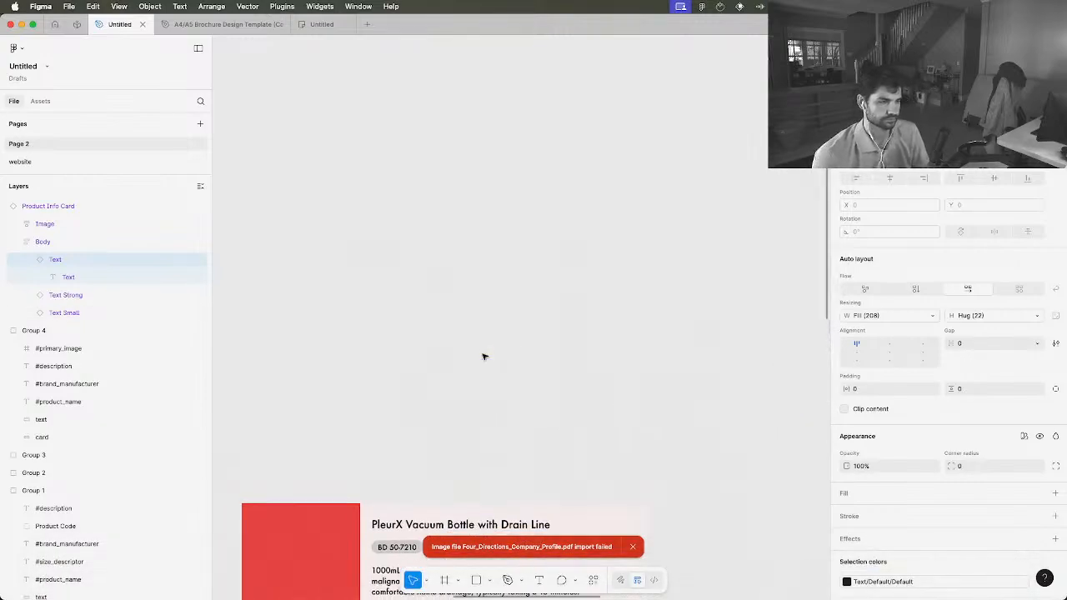
pyautogui.hscroll(5, 484, 357)
pyautogui.scroll(-6, 467, 353)
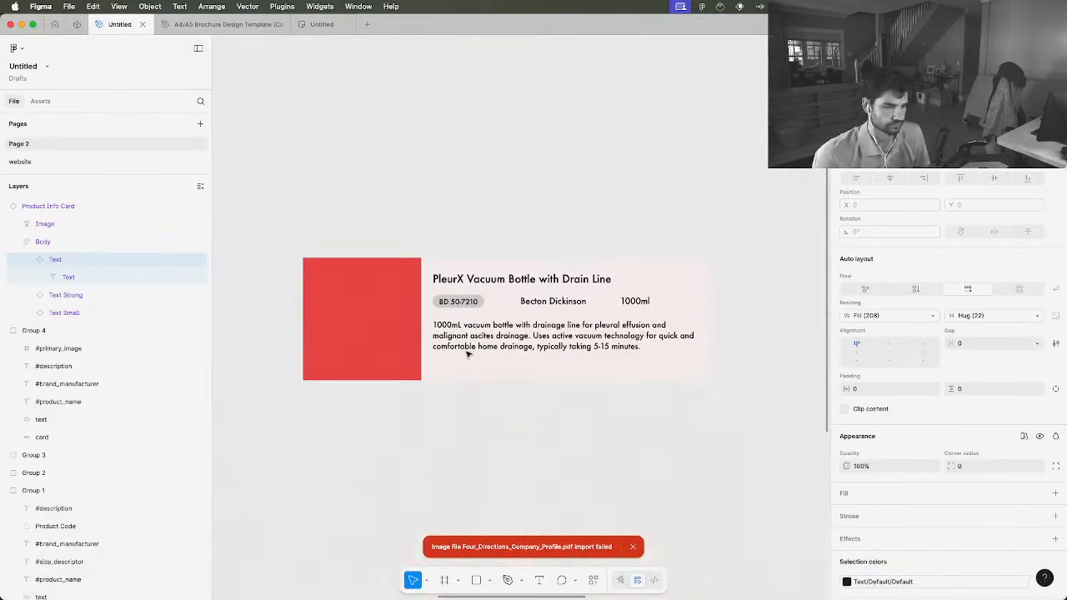
pyautogui.click(529, 305)
pyautogui.scroll(-3, 144, 472)
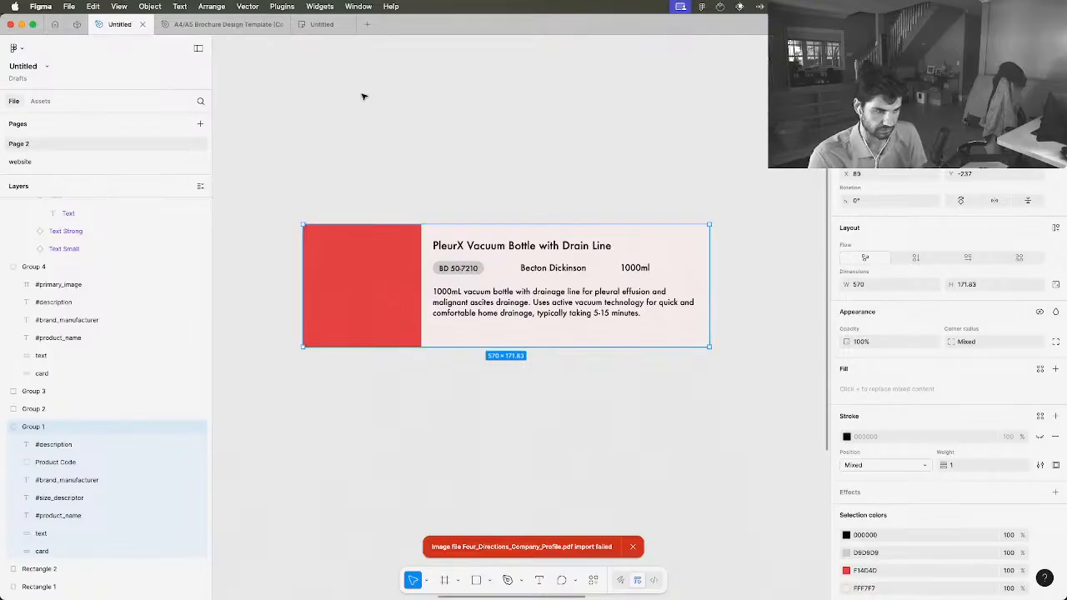
# Switch to Chrome, open Google Meet in a new tab and start an instant meeting
pyautogui.hotkey('ctrl', 'Up')
pyautogui.click(583, 140)
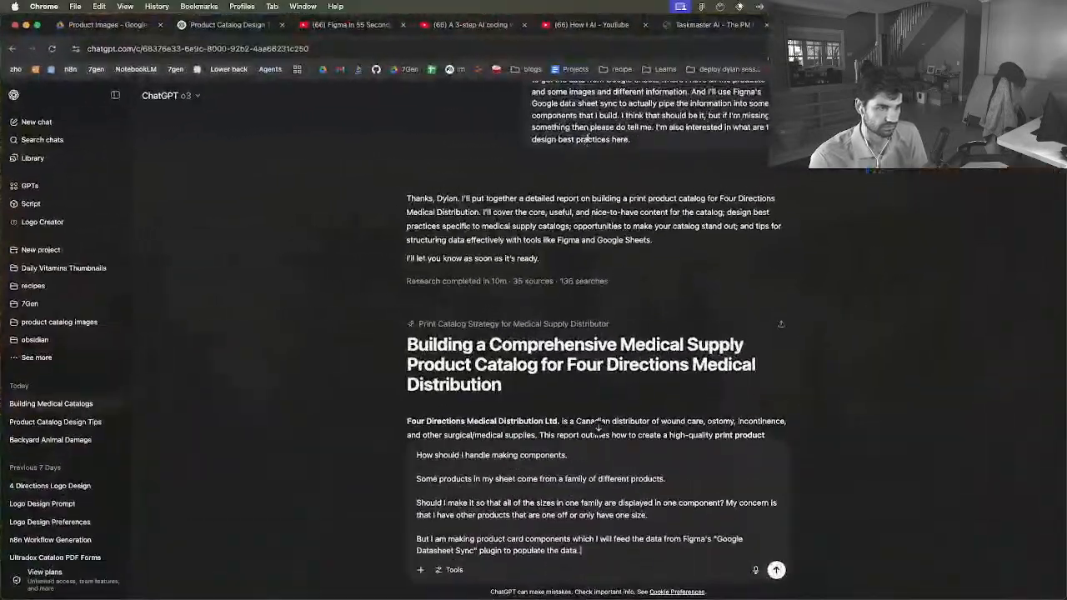
pyautogui.press('super+t')
pyautogui.write('google mee')
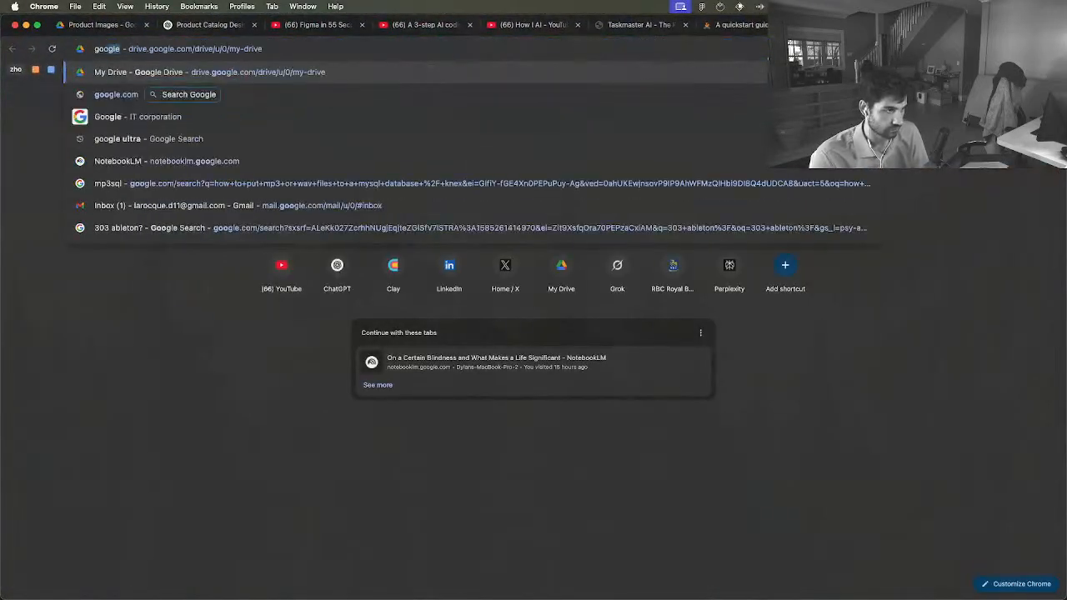
pyautogui.write('t')
pyautogui.press('Return')
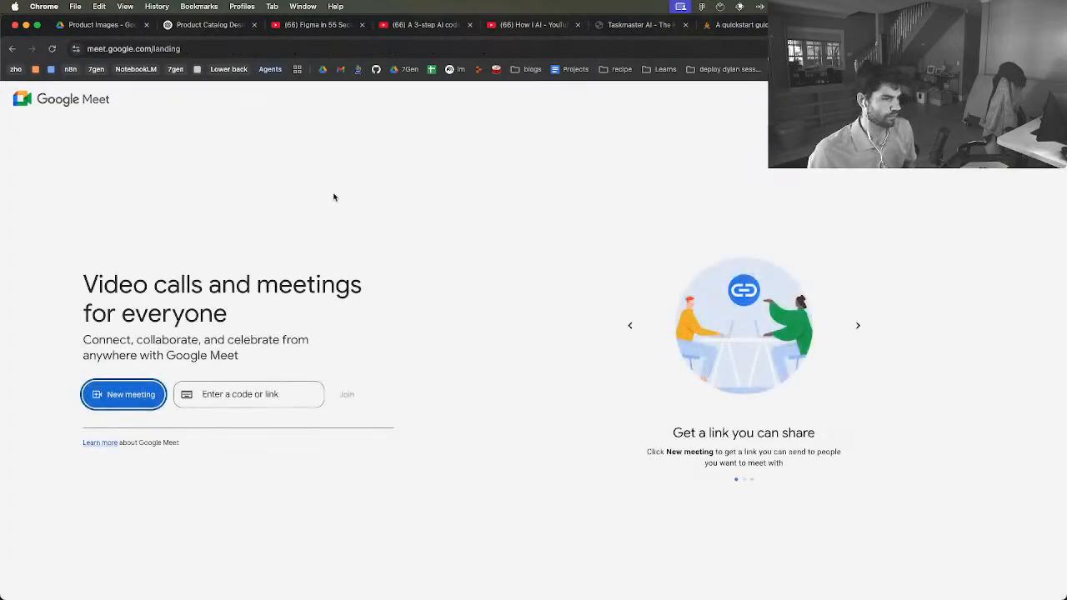
pyautogui.click(141, 386)
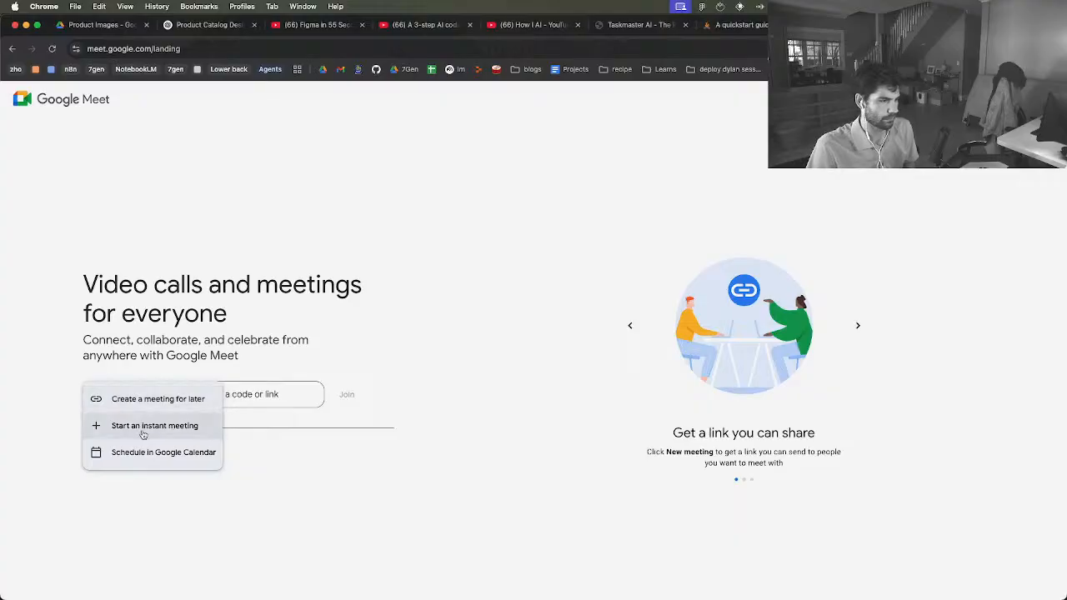
pyautogui.click(142, 428)
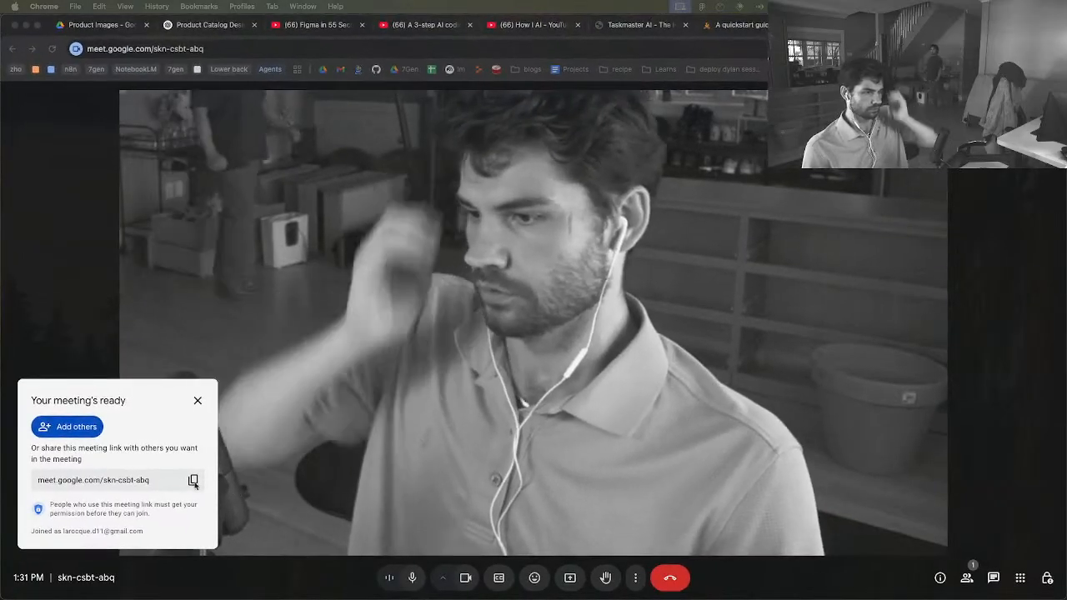
# Copy the meeting link, send it in the open conversation in Messages, and close the Messages window
pyautogui.click(192, 480)
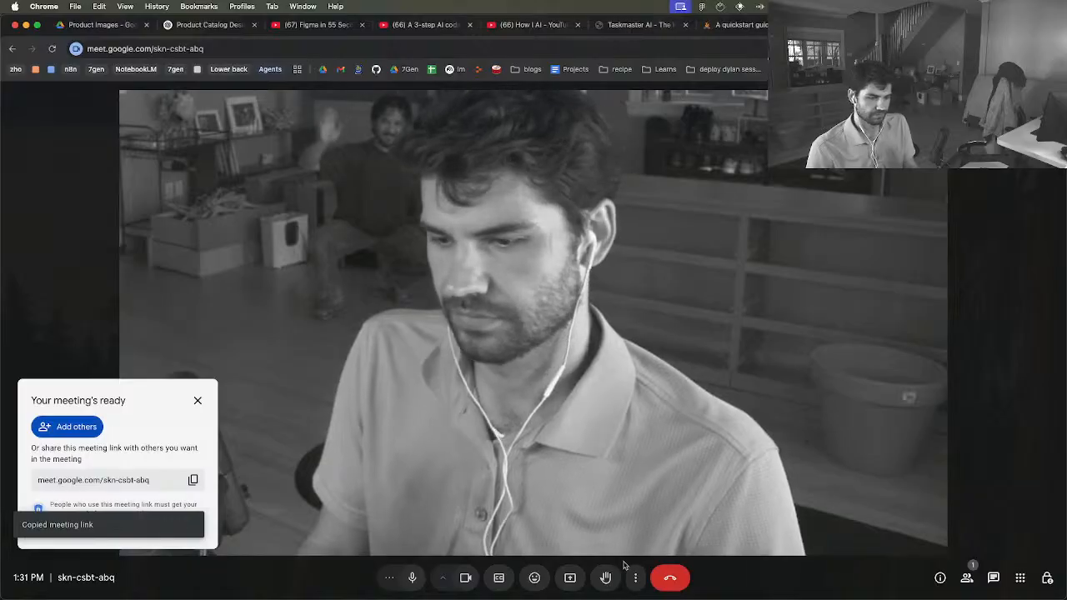
pyautogui.press('super+Tab')
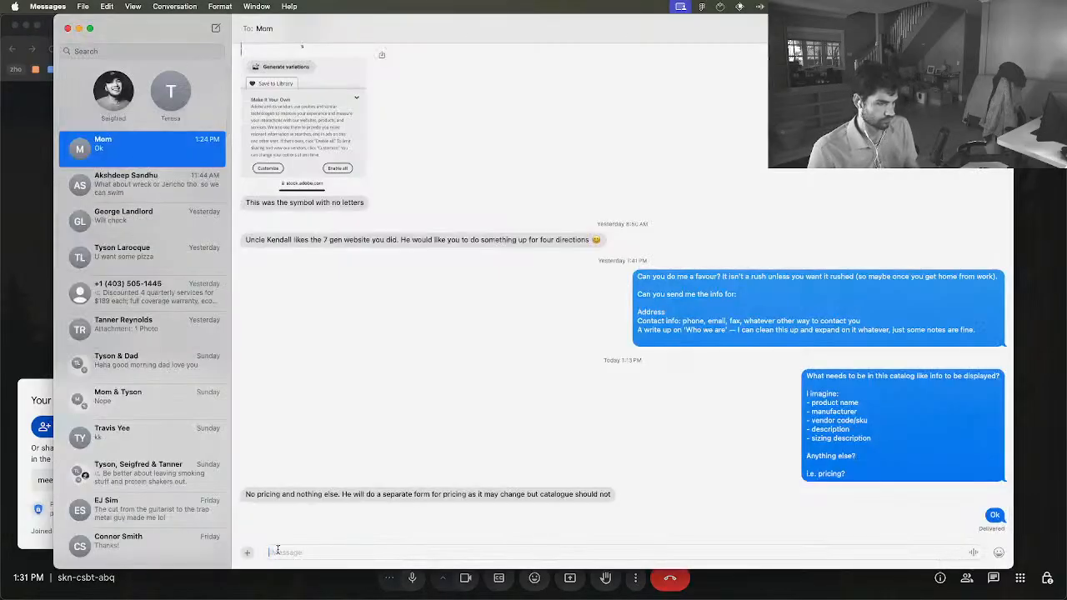
pyautogui.press('super+v')
pyautogui.press('Return')
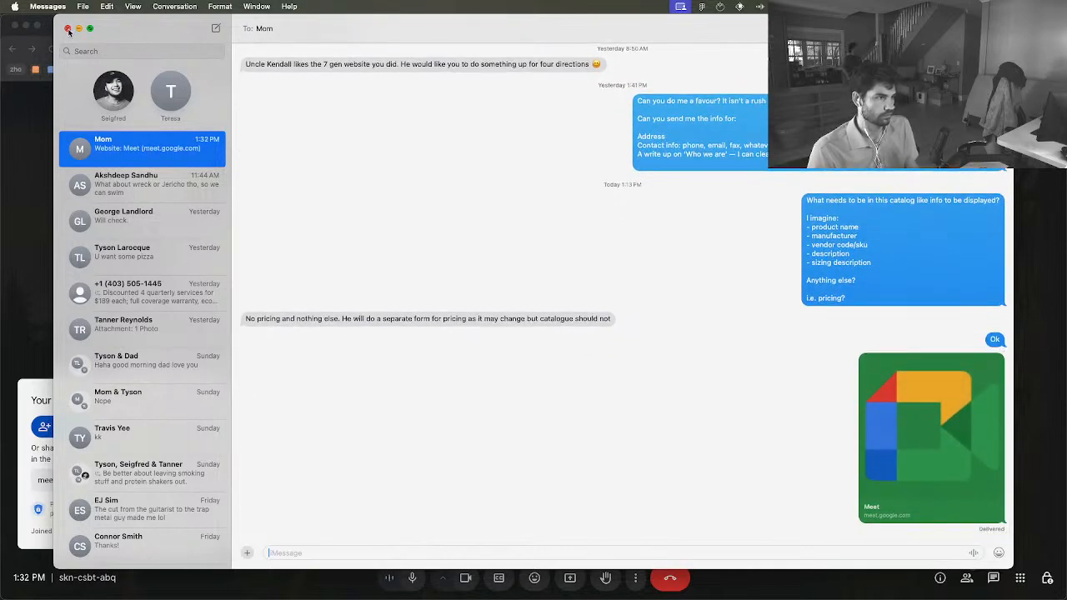
pyautogui.click(67, 29)
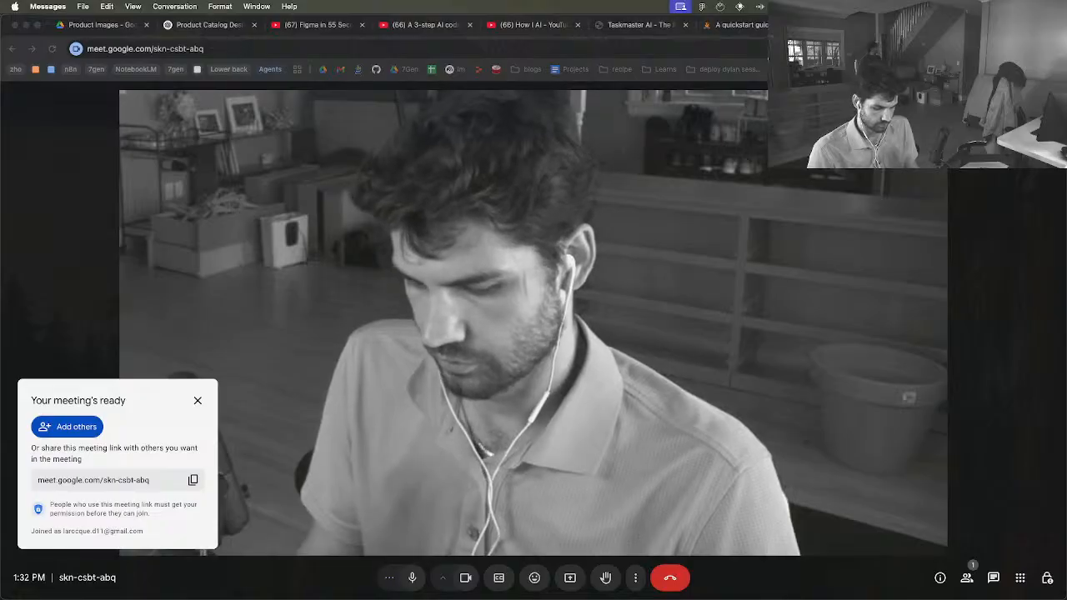
pyautogui.press('super+Tab')
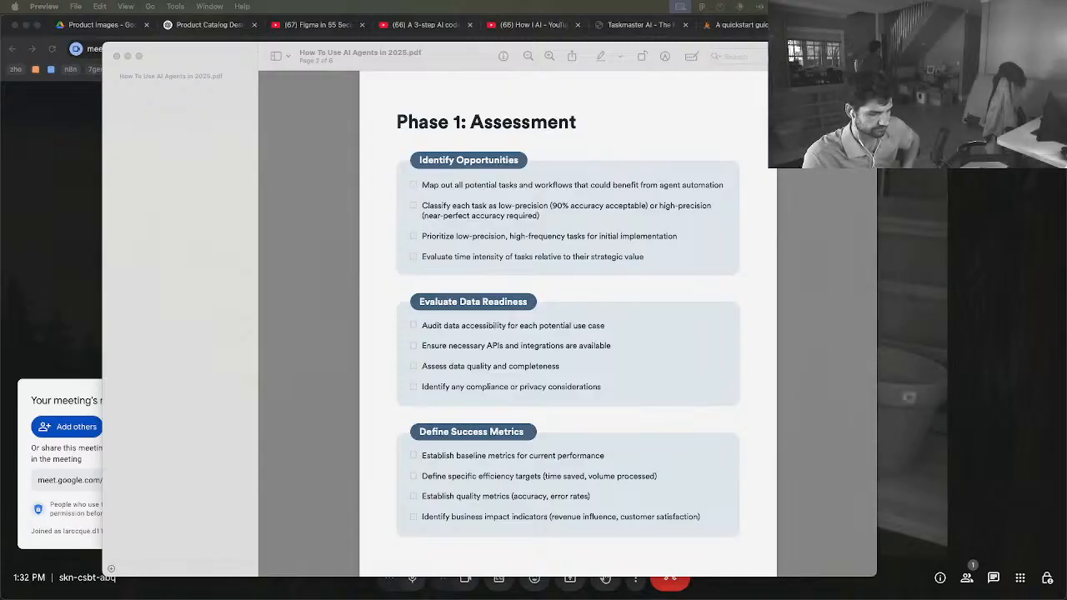
pyautogui.hotkey('ctrl', 'Up')
pyautogui.hotkey('ctrl', 'Up')
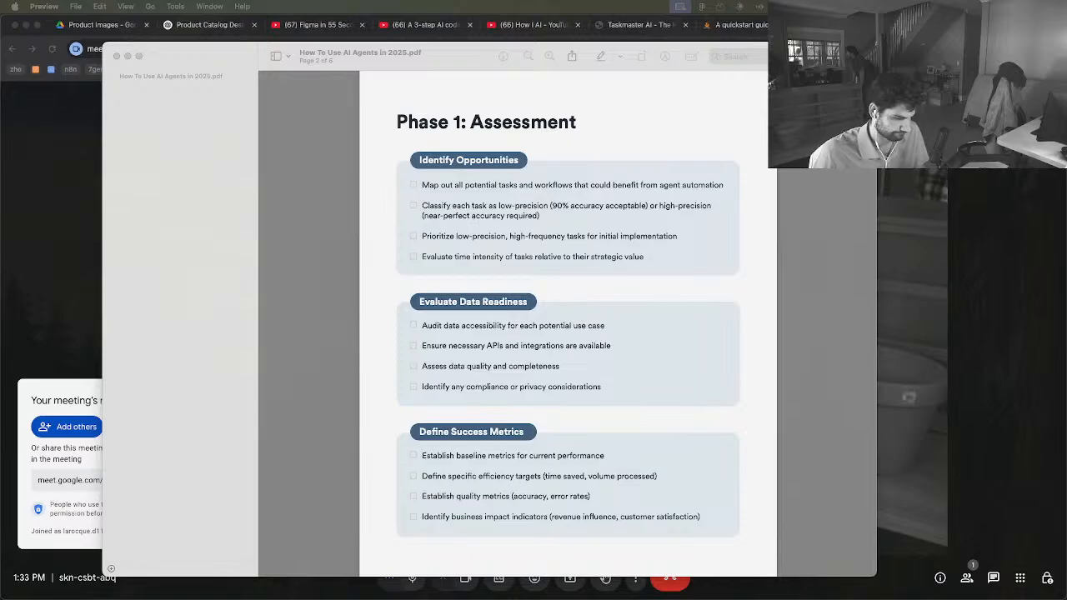
pyautogui.hotkey('ctrl', 'Up')
pyautogui.hotkey('ctrl', 'Up')
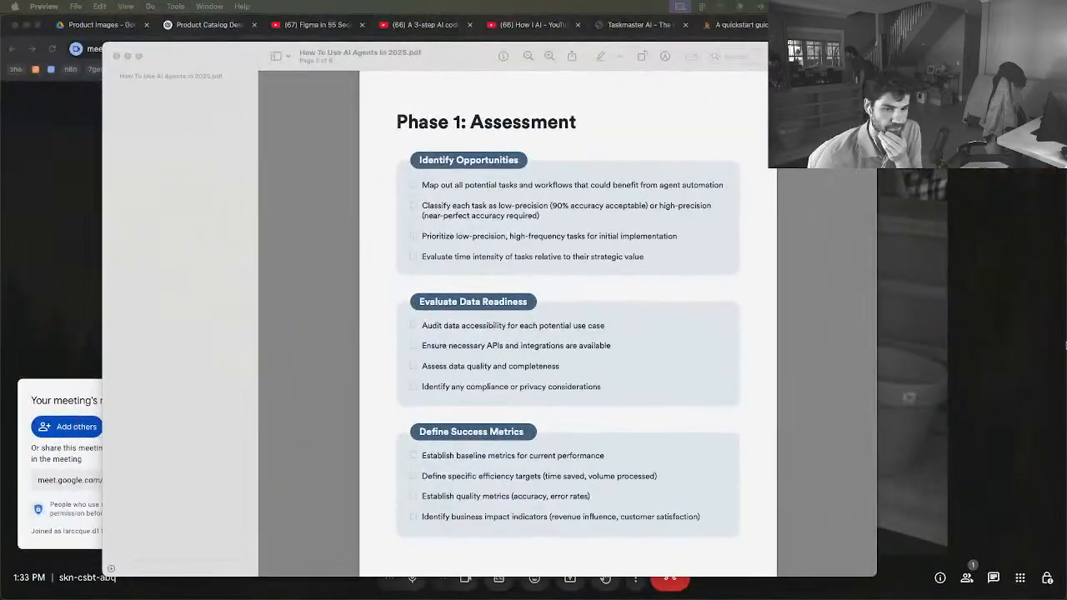
pyautogui.click(963, 342)
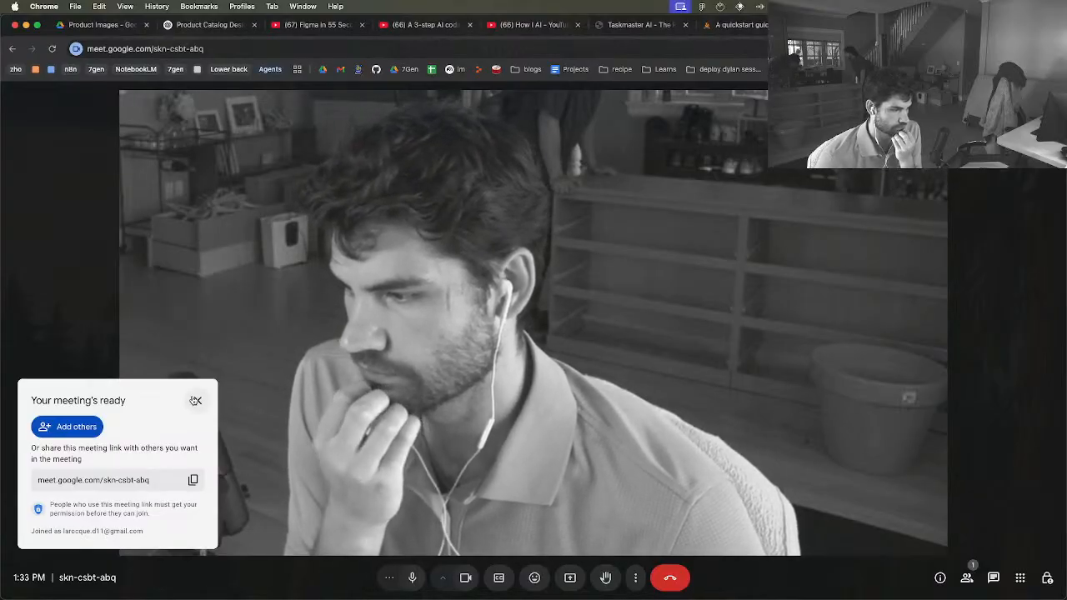
# Invite the contact with the 7Gen Medical e-mail to the meeting and admit the person waiting to join
pyautogui.click(97, 429)
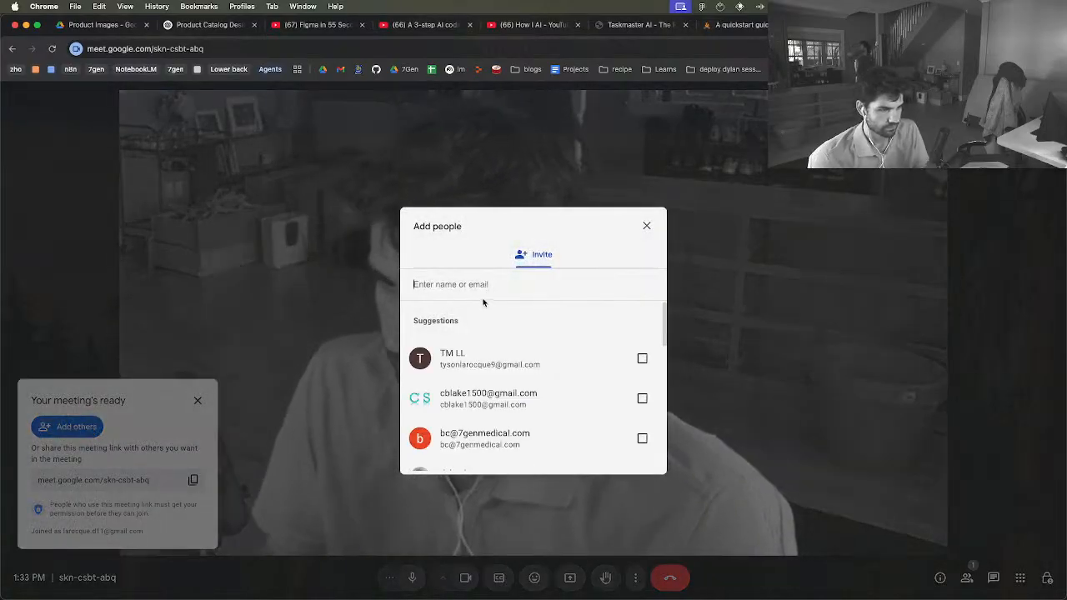
pyautogui.write('tanya')
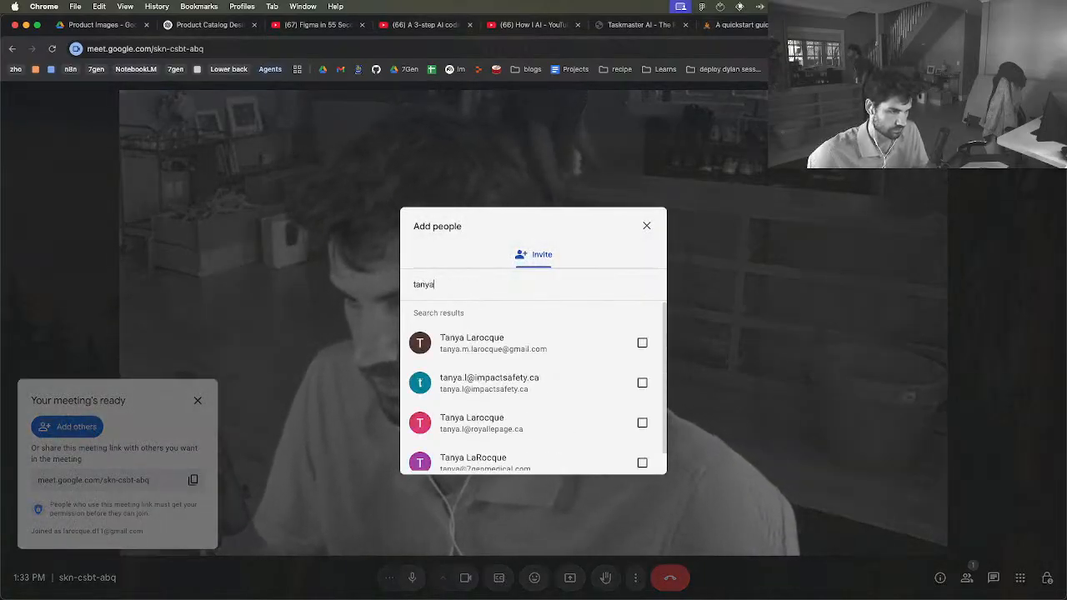
pyautogui.click(536, 459)
pyautogui.click(617, 449)
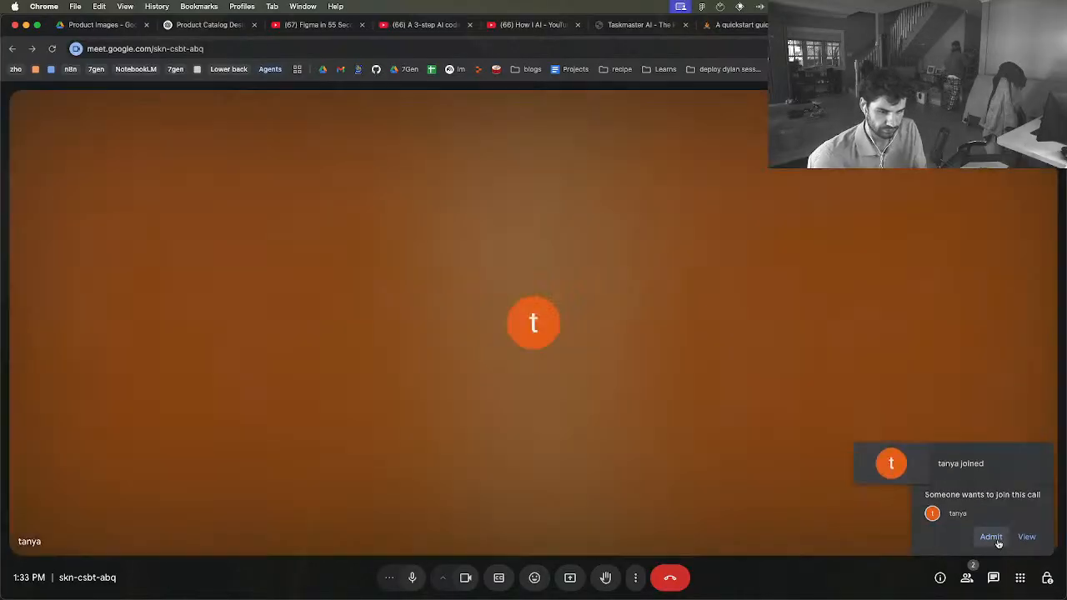
pyautogui.click(986, 536)
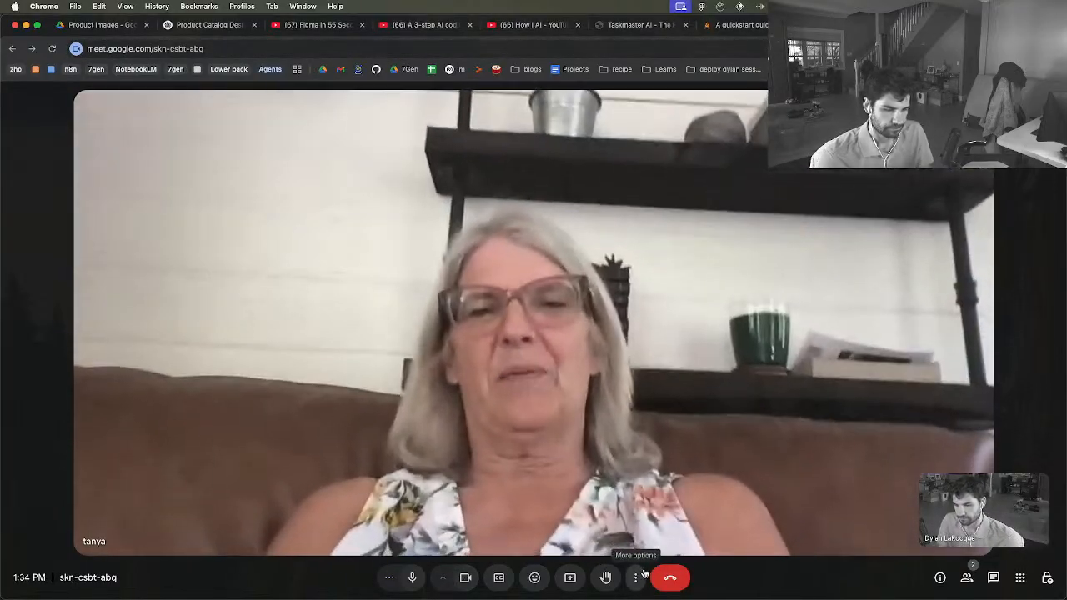
# Present the Figma "Untitled" window to the meeting participants
pyautogui.click(635, 578)
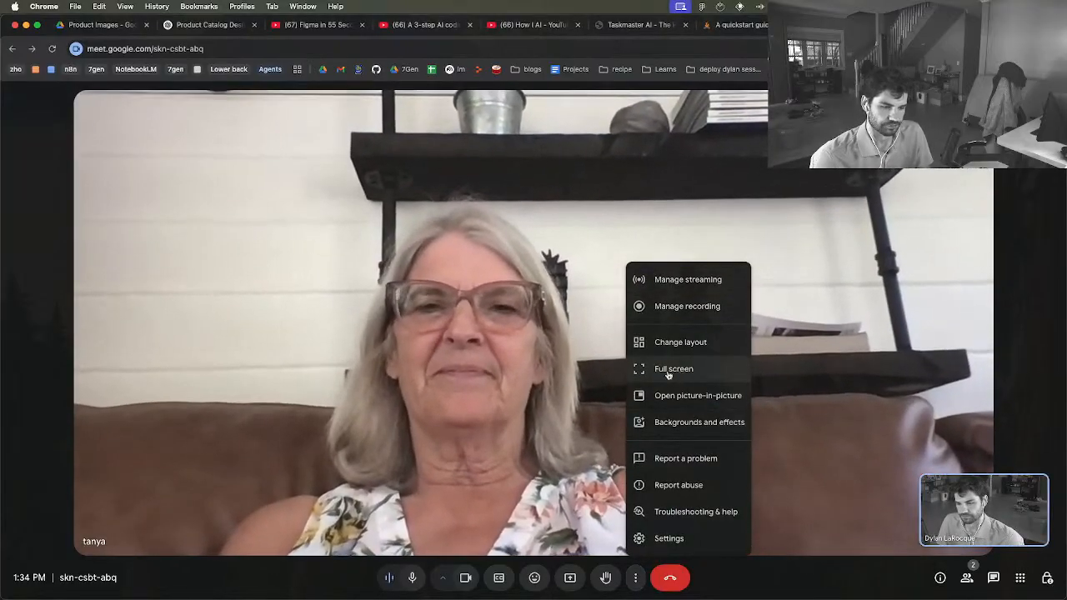
pyautogui.click(541, 442)
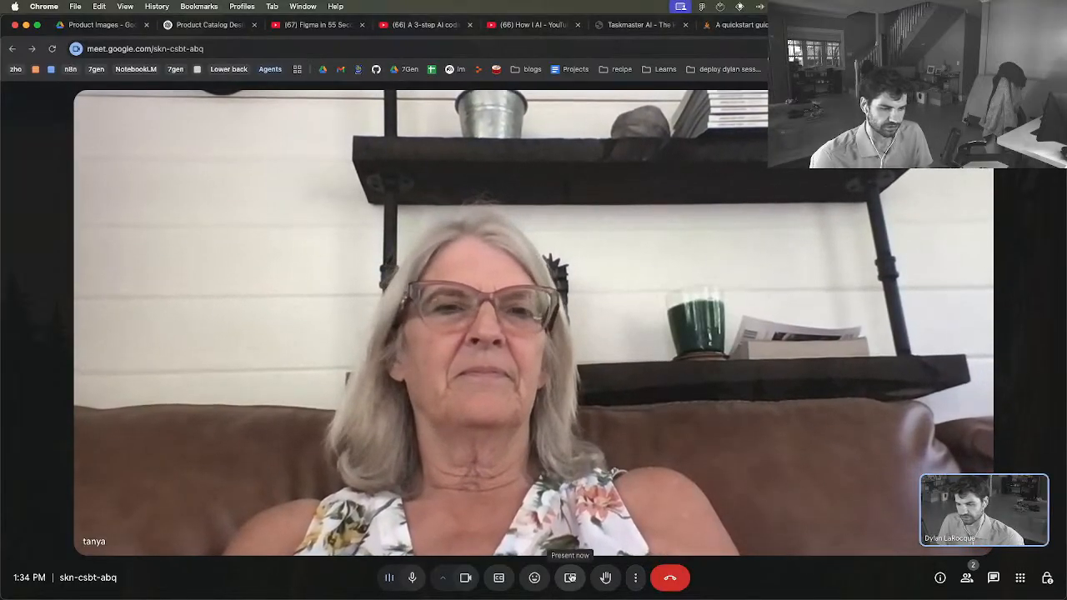
pyautogui.click(570, 578)
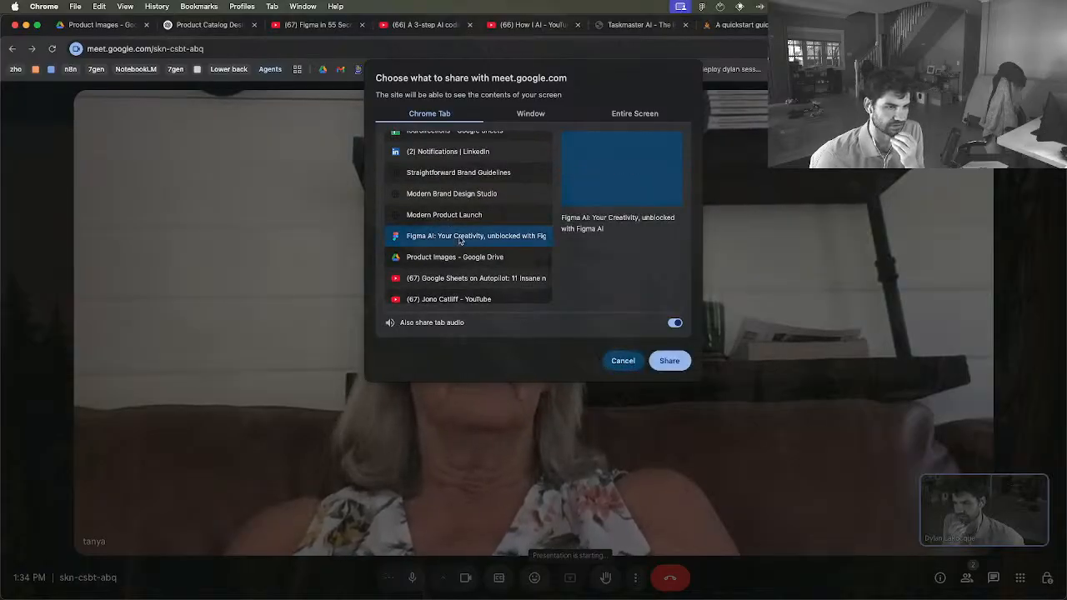
pyautogui.click(530, 115)
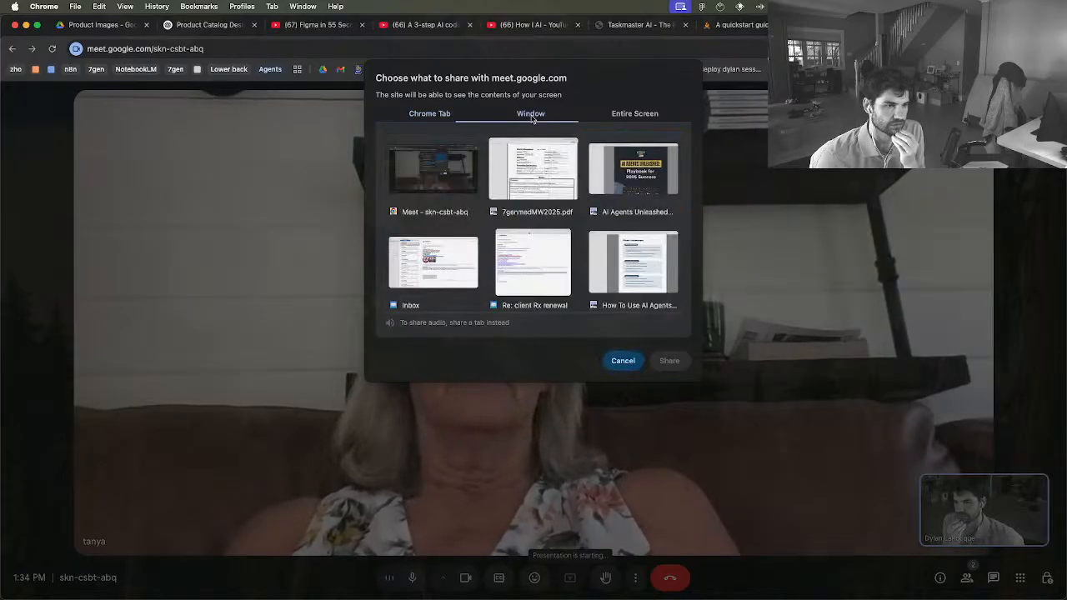
pyautogui.scroll(-5, 521, 183)
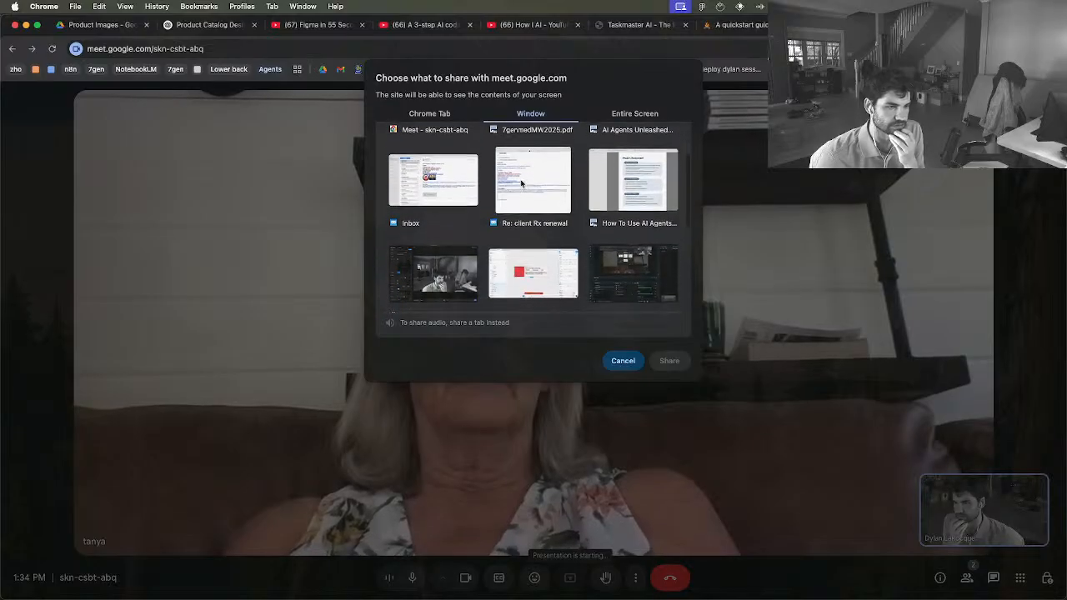
pyautogui.scroll(-5, 521, 183)
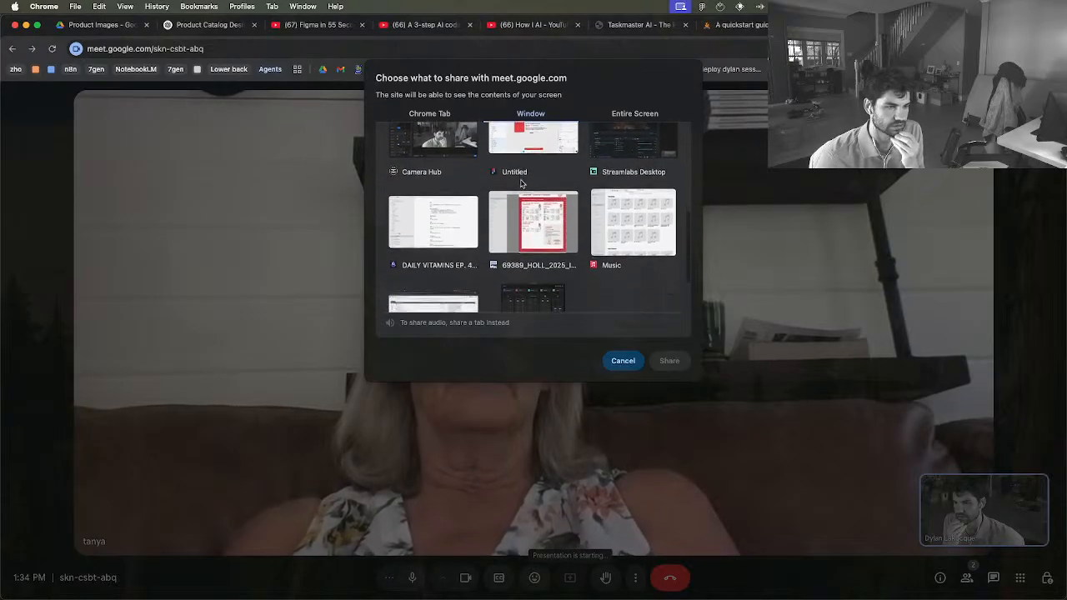
pyautogui.scroll(3, 521, 182)
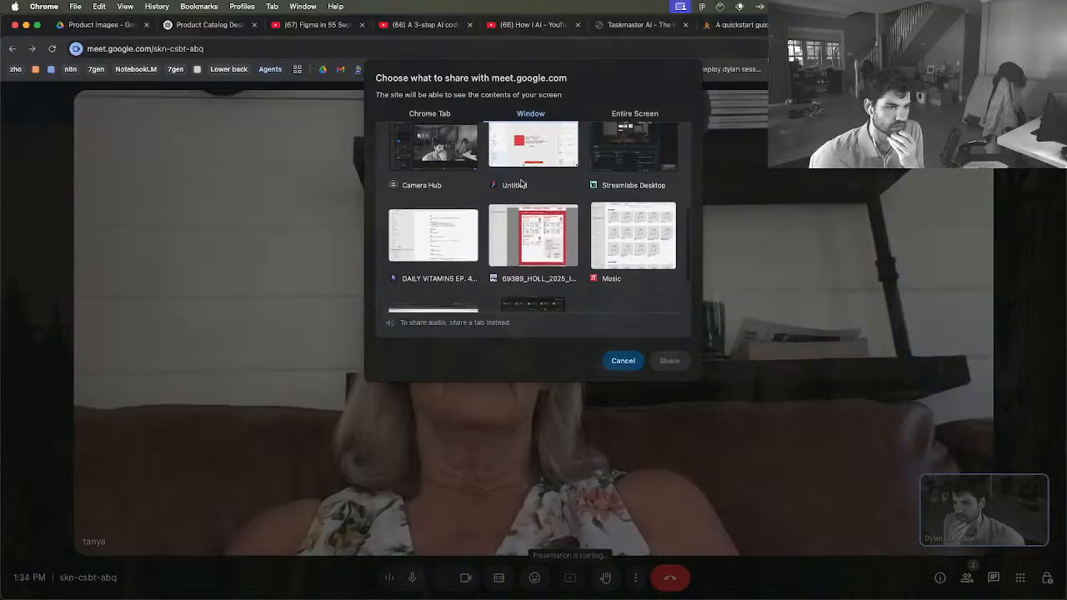
pyautogui.click(669, 361)
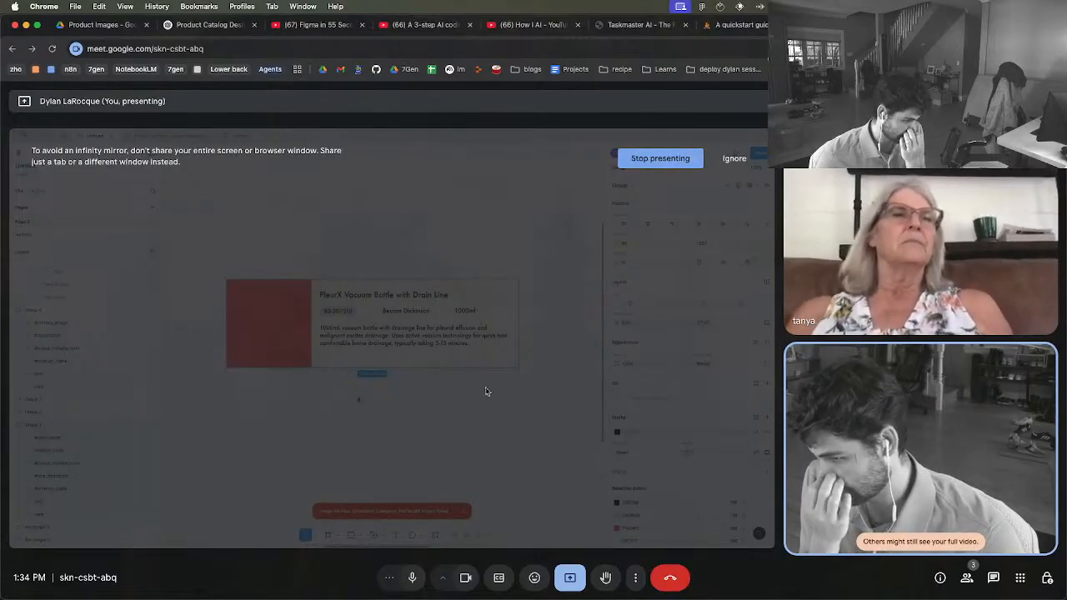
# Switch to Figma and select the grey page together with its three "Title of Product" cards
pyautogui.hotkey('ctrl', 'Up')
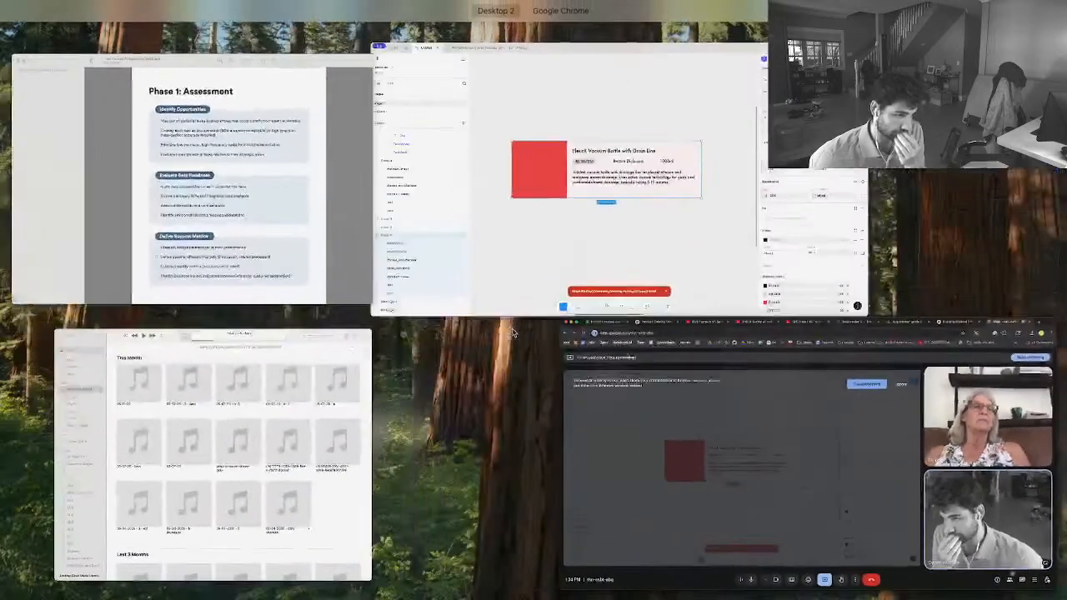
pyautogui.click(491, 203)
pyautogui.scroll(-2, 500, 242)
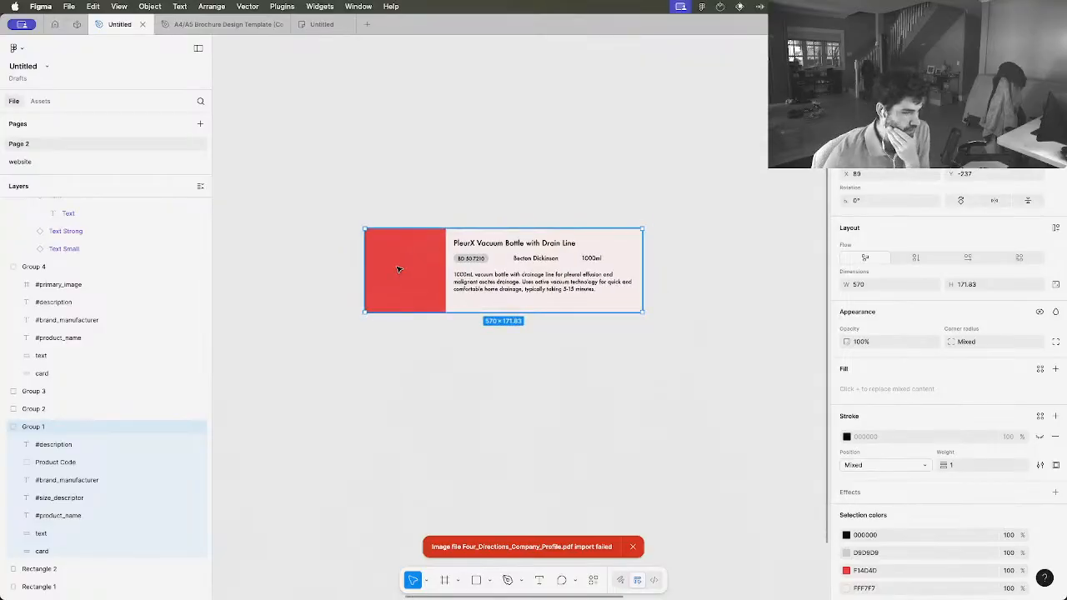
pyautogui.hscroll(-2, 441, 214)
pyautogui.scroll(-5, 441, 214)
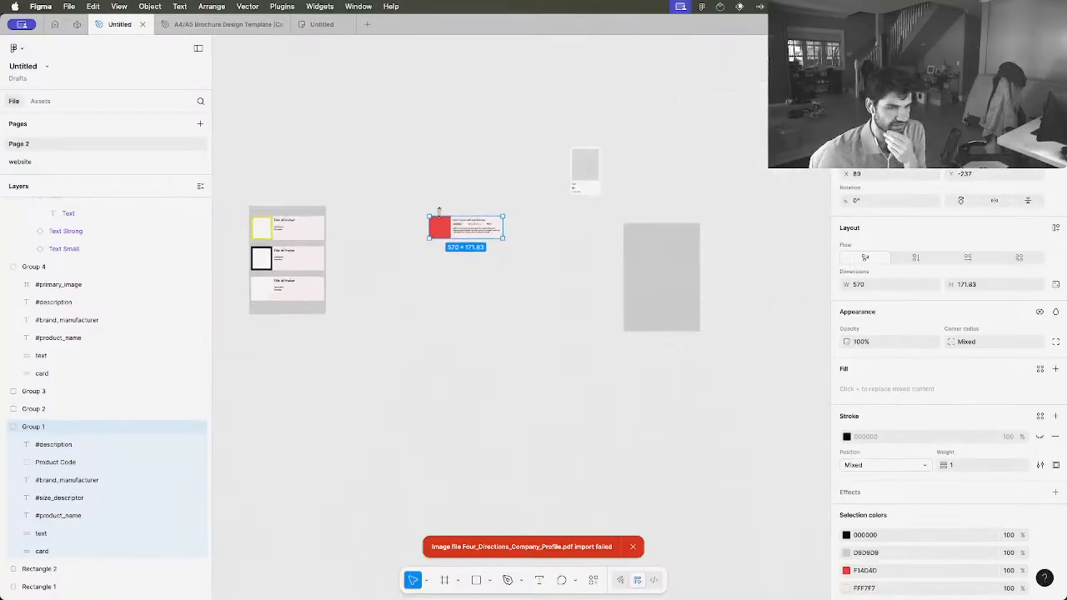
pyautogui.scroll(-1, 438, 212)
pyautogui.scroll(5, 309, 229)
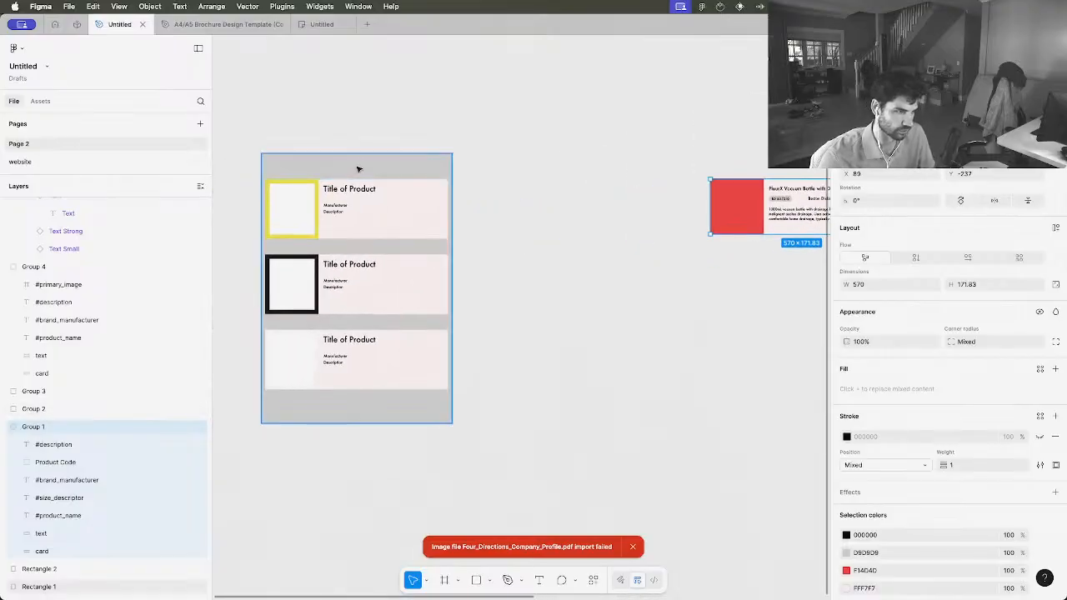
pyautogui.moveTo(503, 456); pyautogui.dragTo(247, 133)
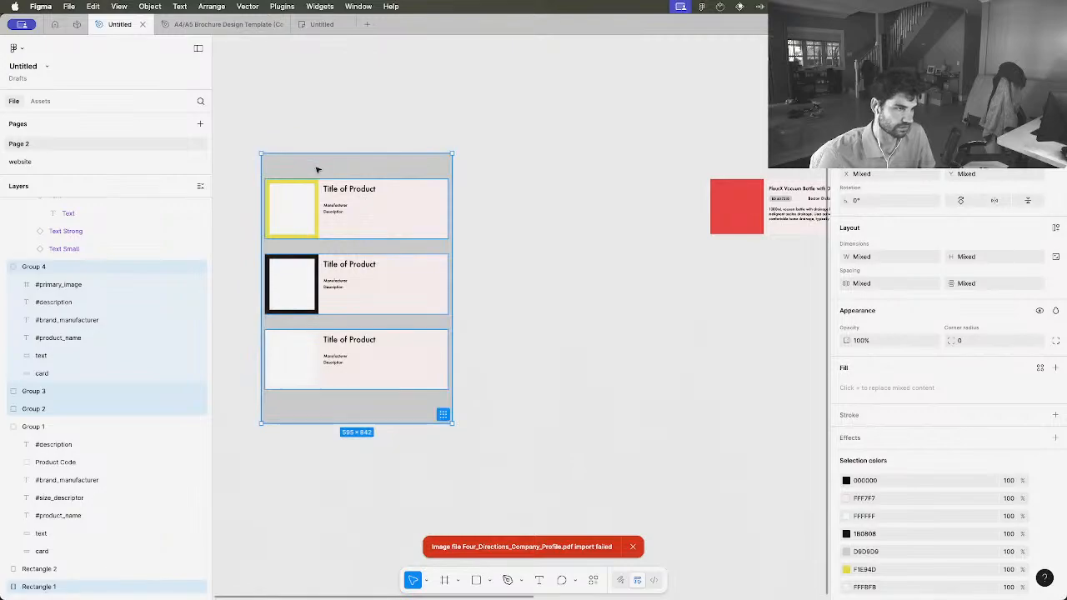
# Move the grey page with its three product cards closer to the PleurX card, and select the page's yellow-framed card
pyautogui.moveTo(317, 167); pyautogui.dragTo(445, 162)
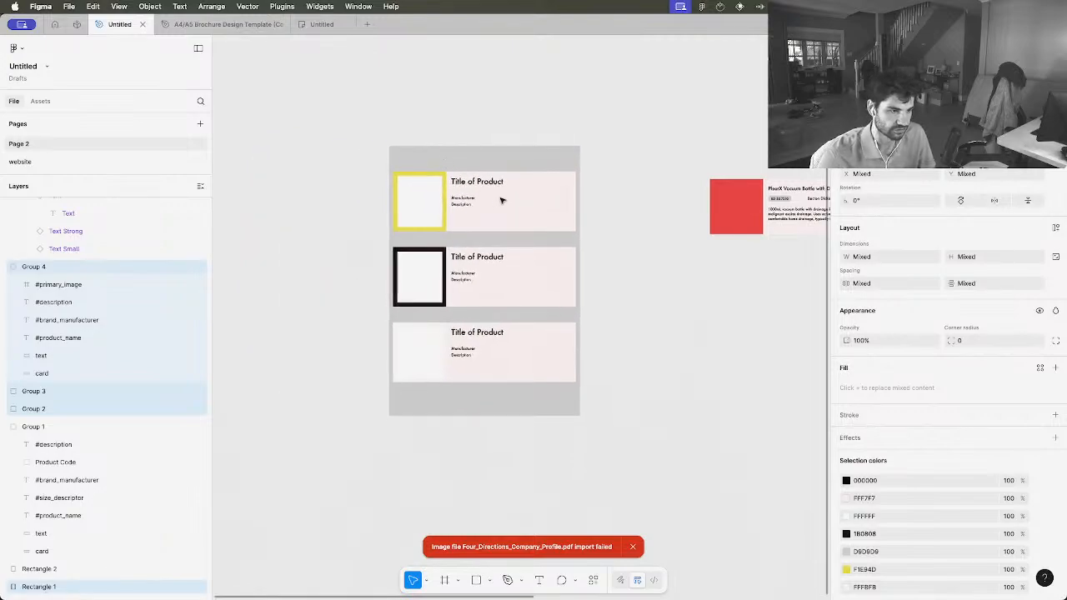
pyautogui.hscroll(3, 500, 200)
pyautogui.click(417, 217)
pyautogui.hscroll(2, 689, 205)
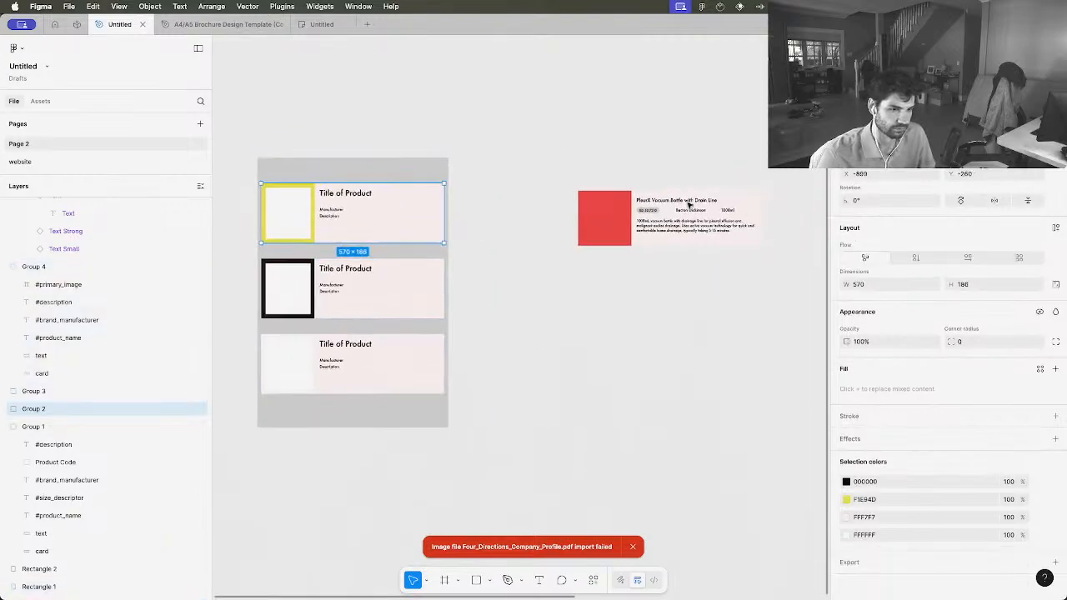
# Select the PleurX Vacuum Bottle card and examine its title, product code, manufacturer, size and description up close
pyautogui.moveTo(757, 250); pyautogui.dragTo(583, 196)
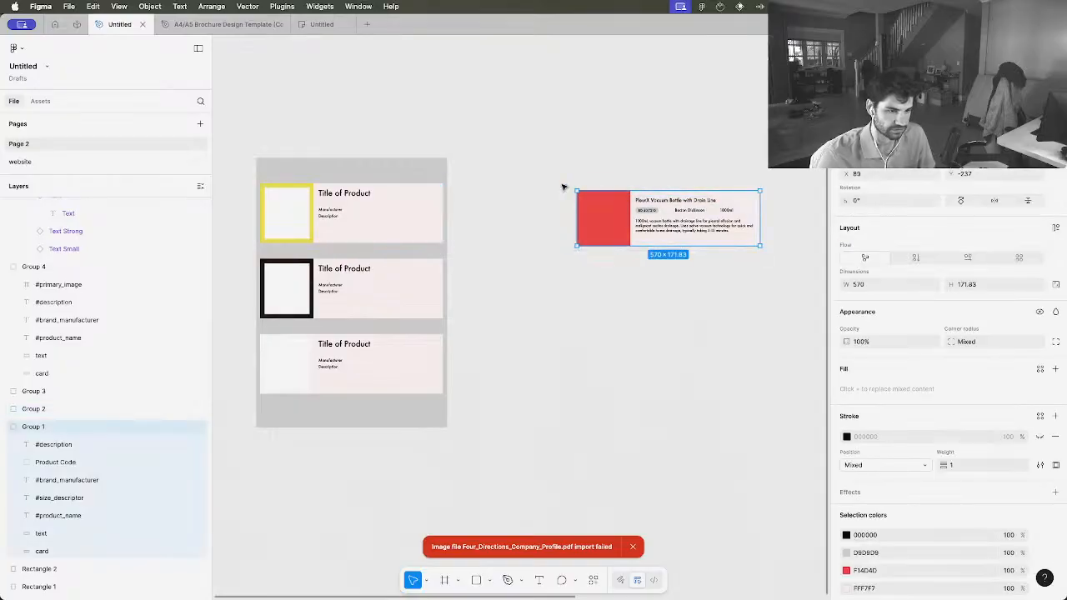
pyautogui.scroll(5, 666, 239)
pyautogui.hscroll(5, 666, 239)
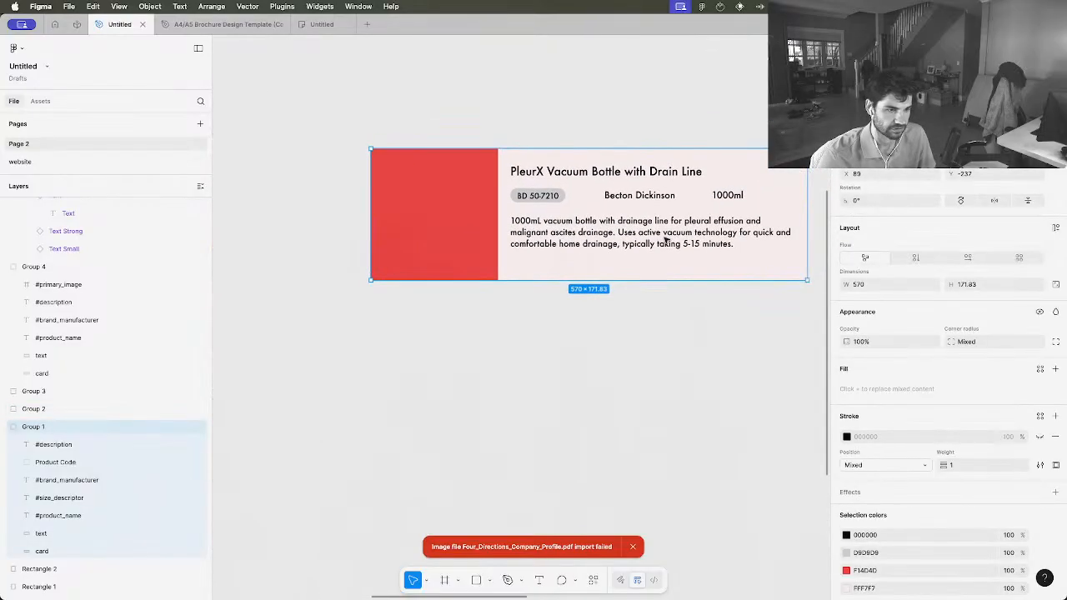
pyautogui.scroll(3, 666, 240)
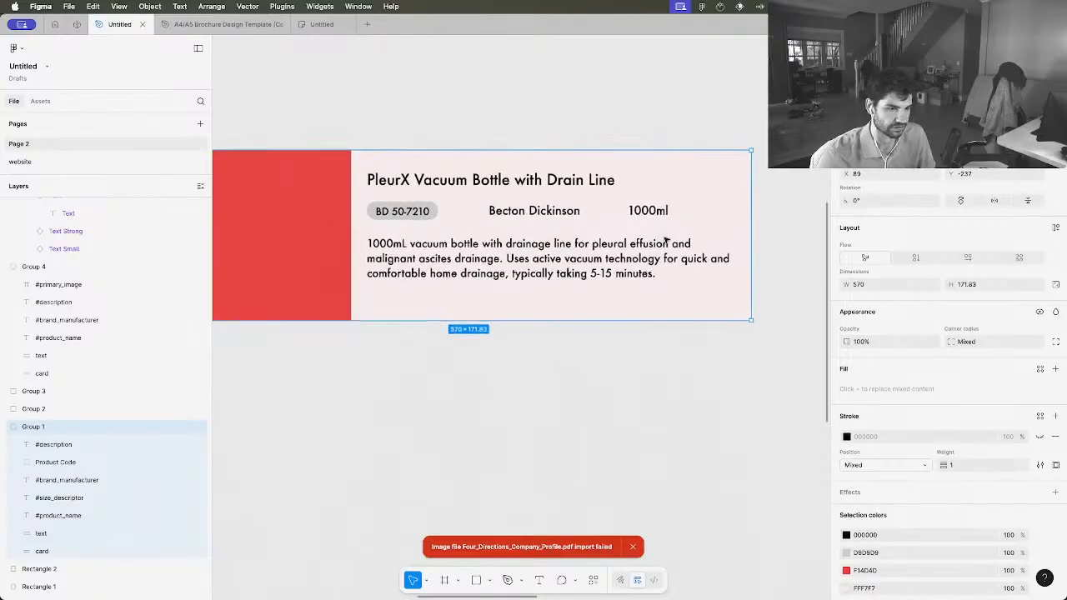
pyautogui.scroll(-2, 665, 239)
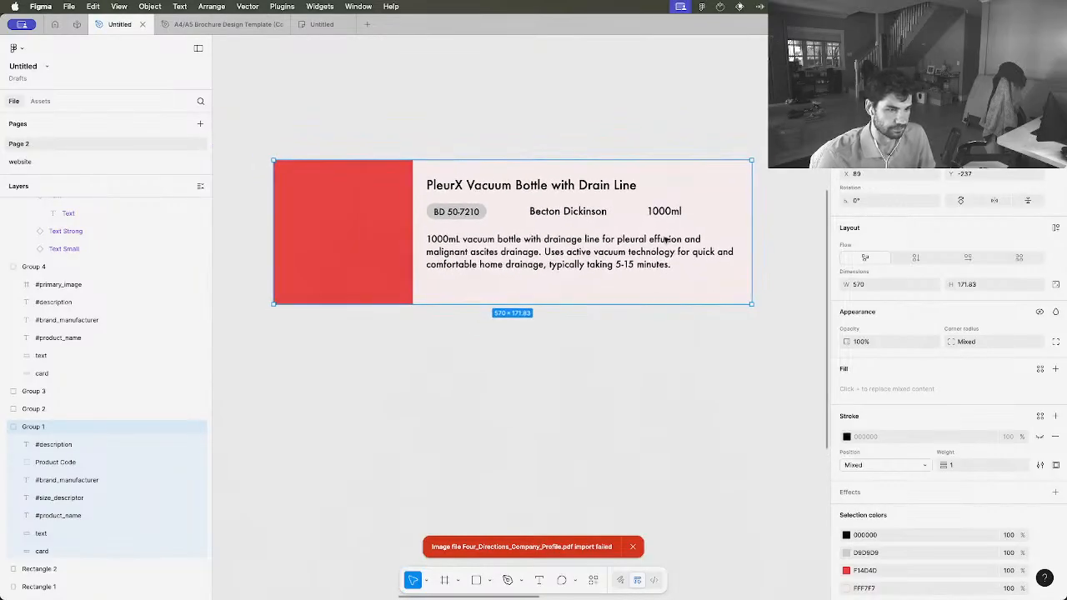
pyautogui.scroll(1, 665, 239)
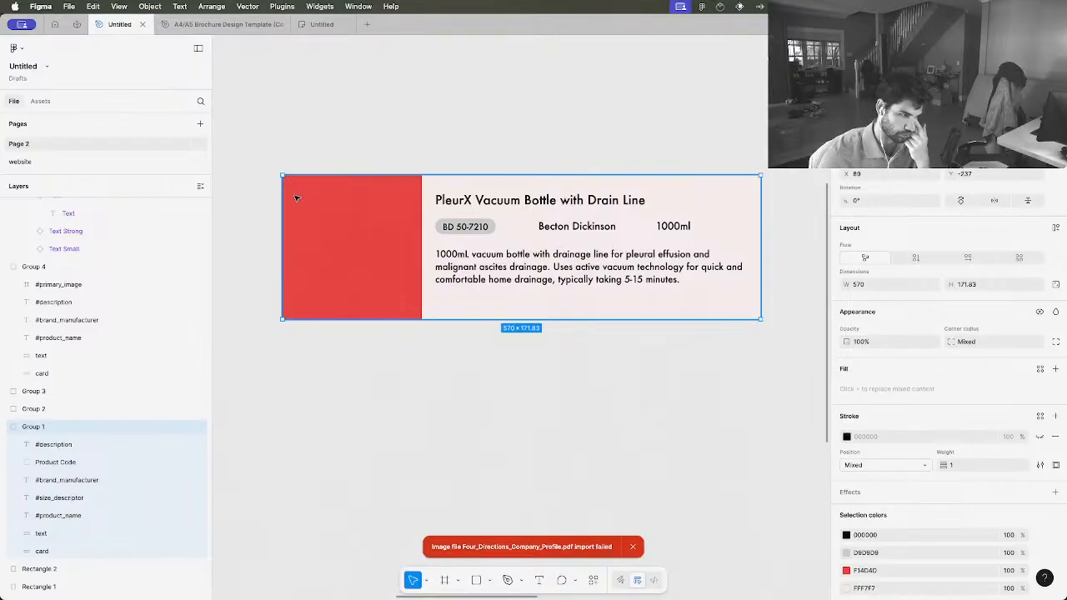
pyautogui.rightClick(321, 209)
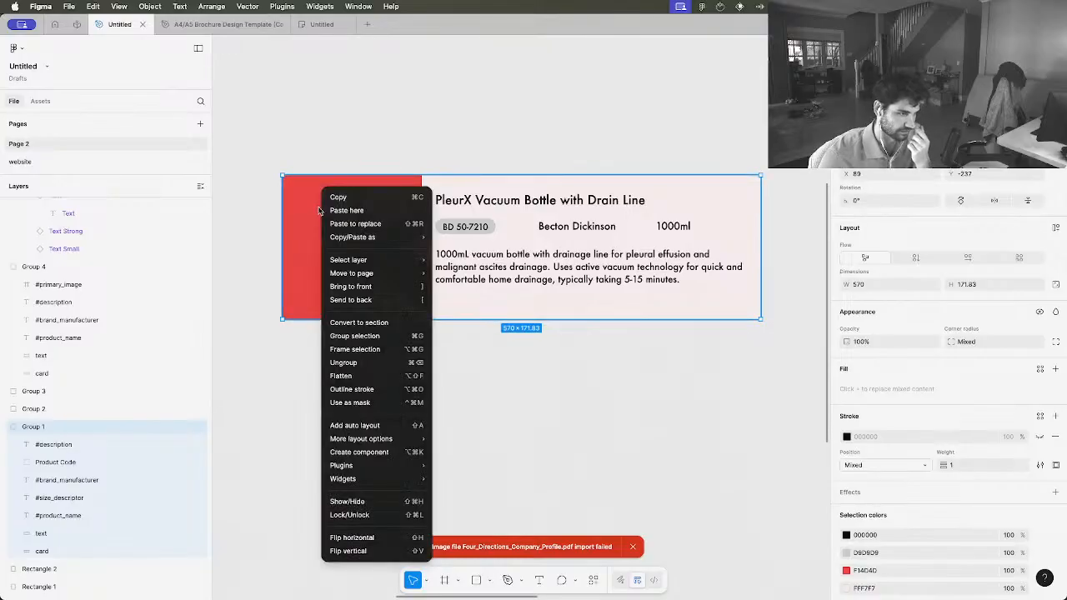
pyautogui.click(265, 234)
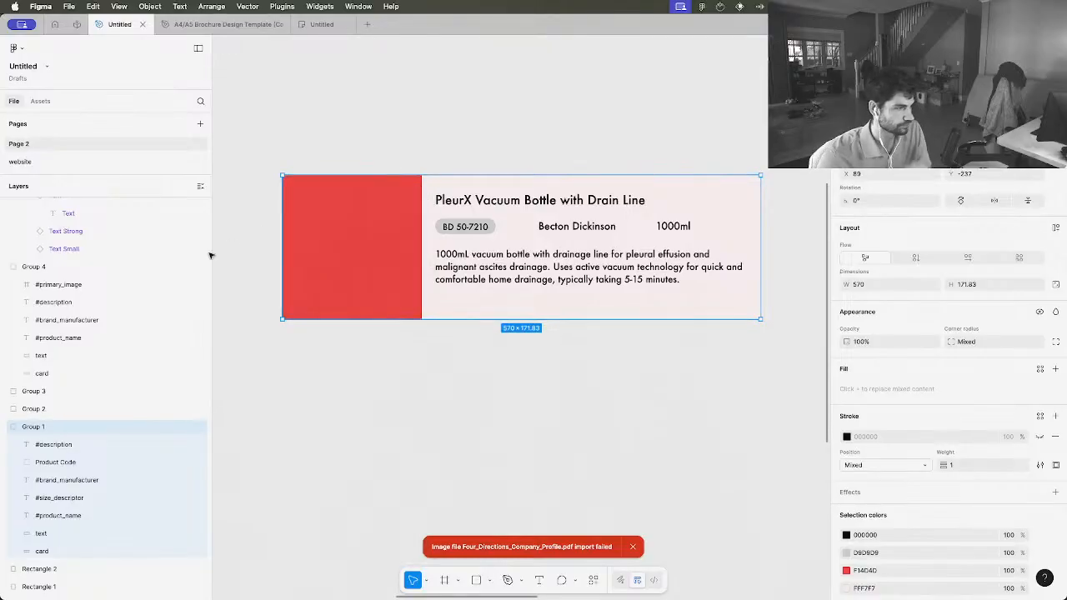
# Draw a grey rectangle about 148 × 150 inside the red image area of the PleurX card and nudge it toward the centre
pyautogui.click(473, 581)
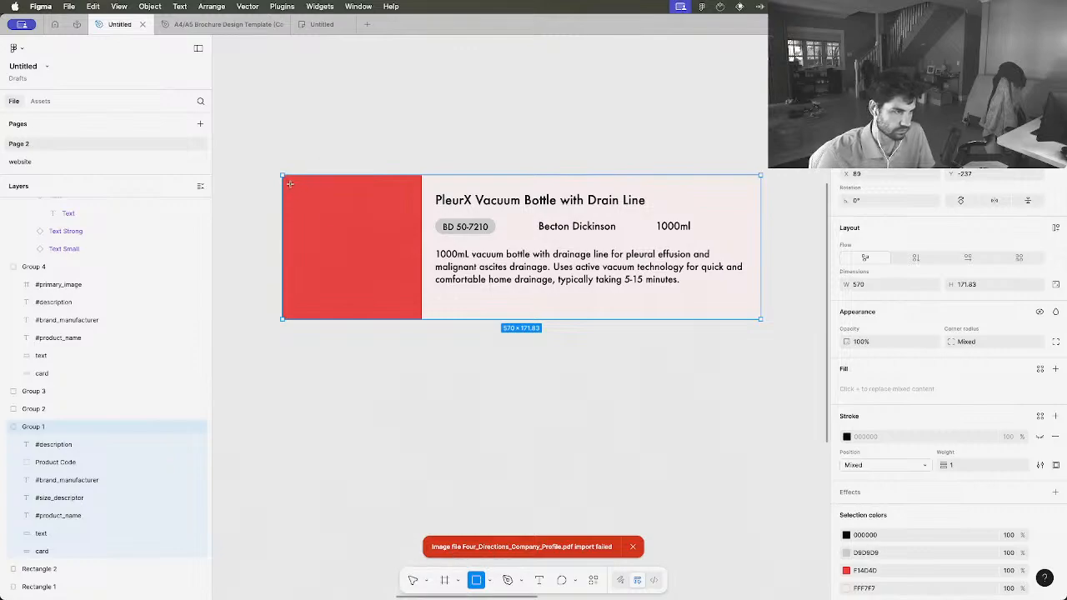
pyautogui.moveTo(289, 182); pyautogui.dragTo(414, 310)
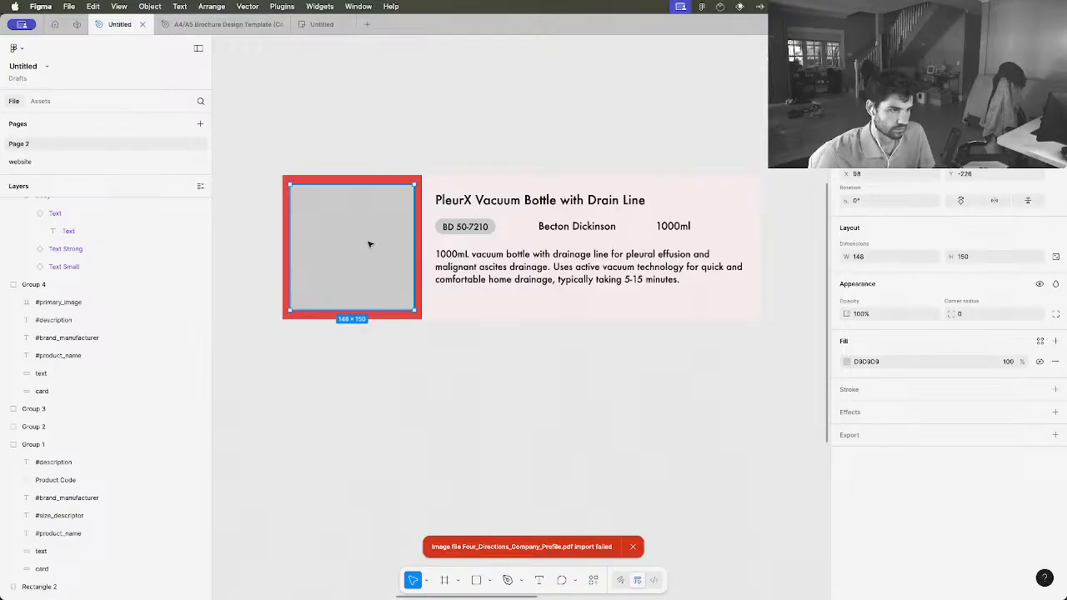
pyautogui.moveTo(370, 244); pyautogui.dragTo(370, 243)
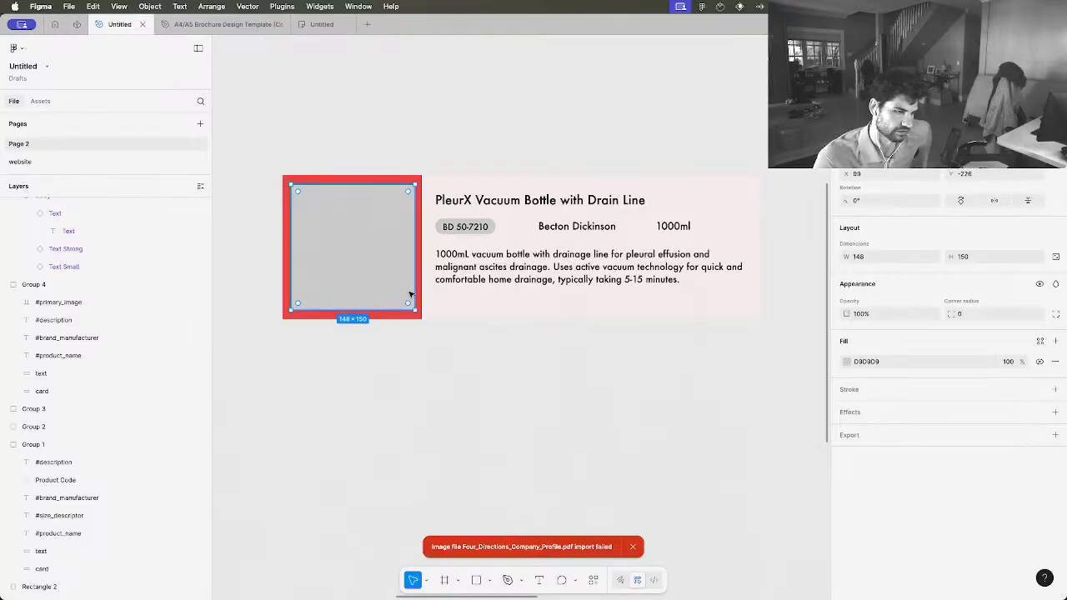
# Examine the PleurX card with its grey image placeholder at different magnifications and select the card group
pyautogui.scroll(-2, 409, 293)
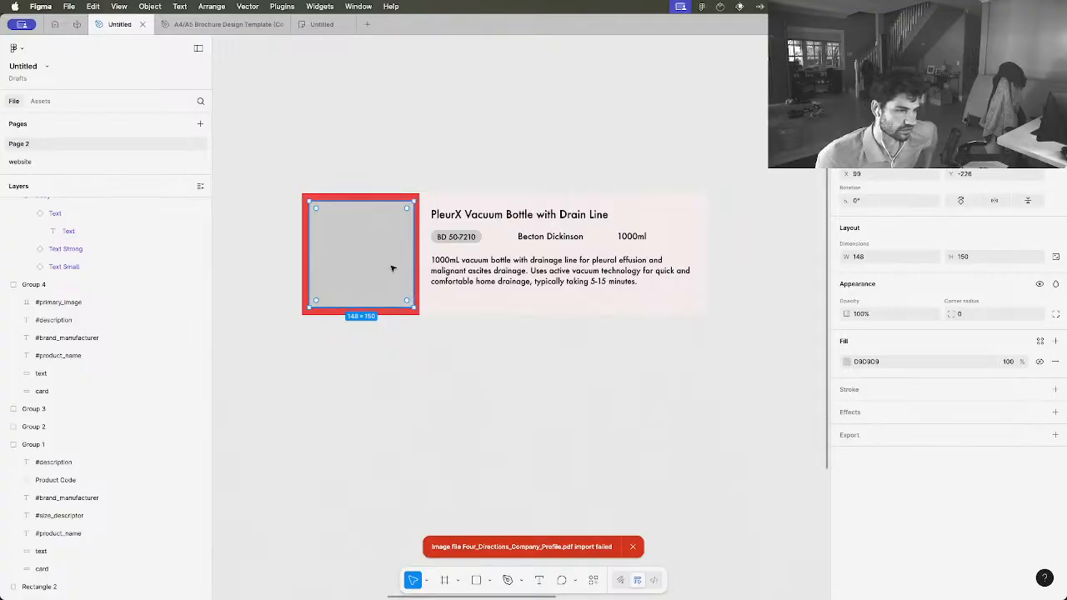
pyautogui.scroll(5, 480, 267)
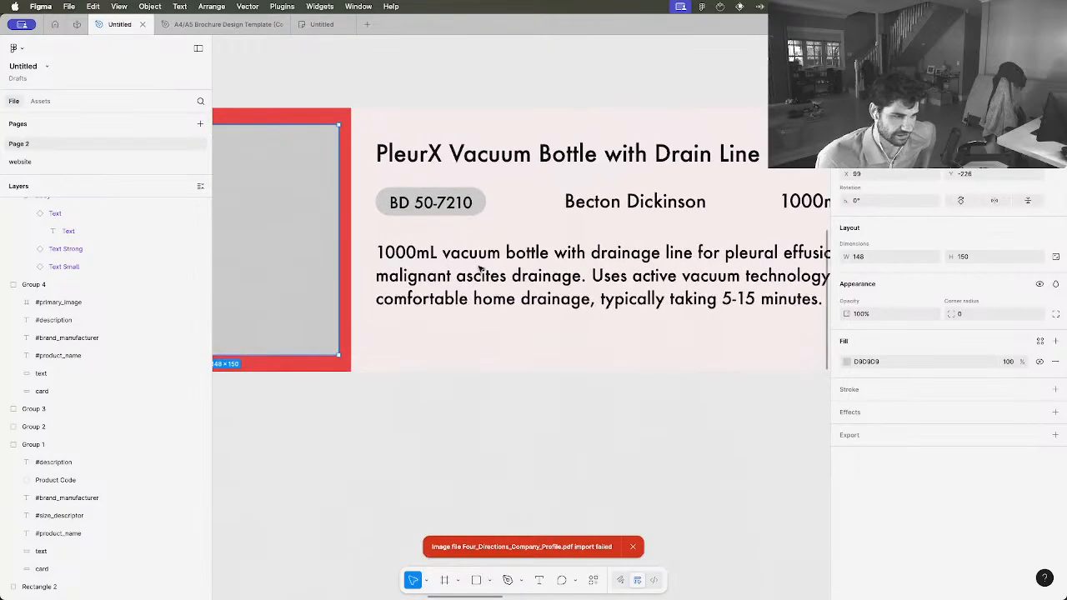
pyautogui.scroll(-3, 480, 267)
pyautogui.scroll(1, 479, 267)
pyautogui.scroll(-1, 480, 267)
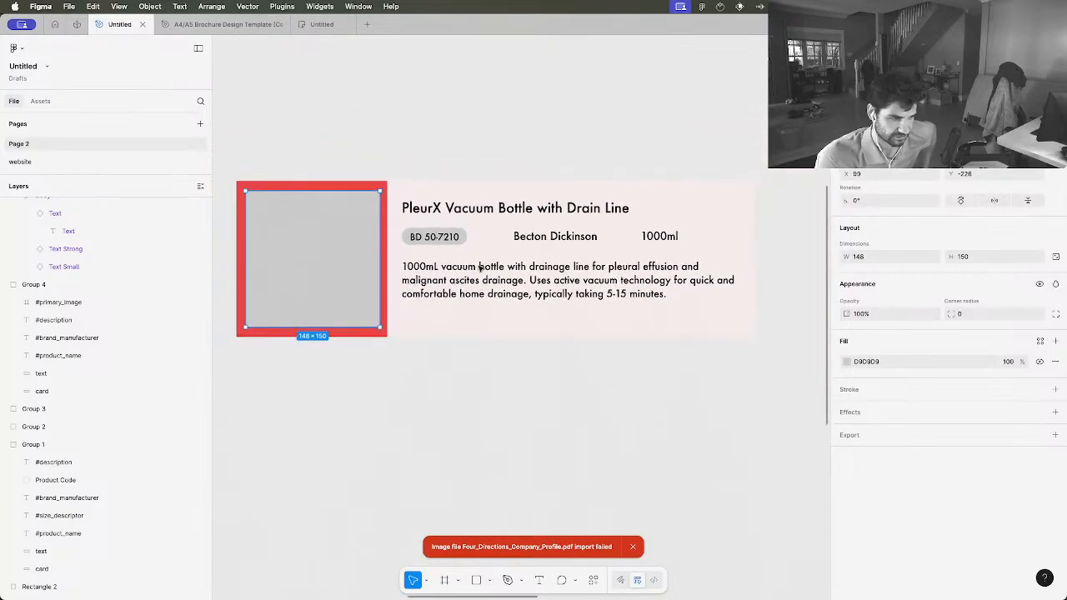
pyautogui.scroll(-3, 479, 267)
pyautogui.scroll(3, 479, 267)
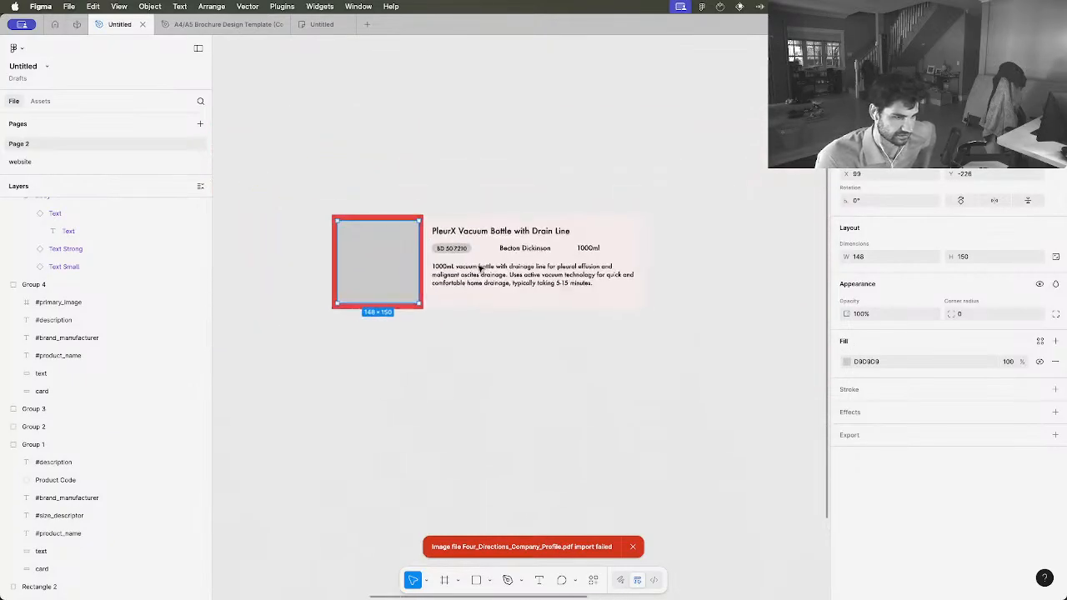
pyautogui.scroll(1, 480, 267)
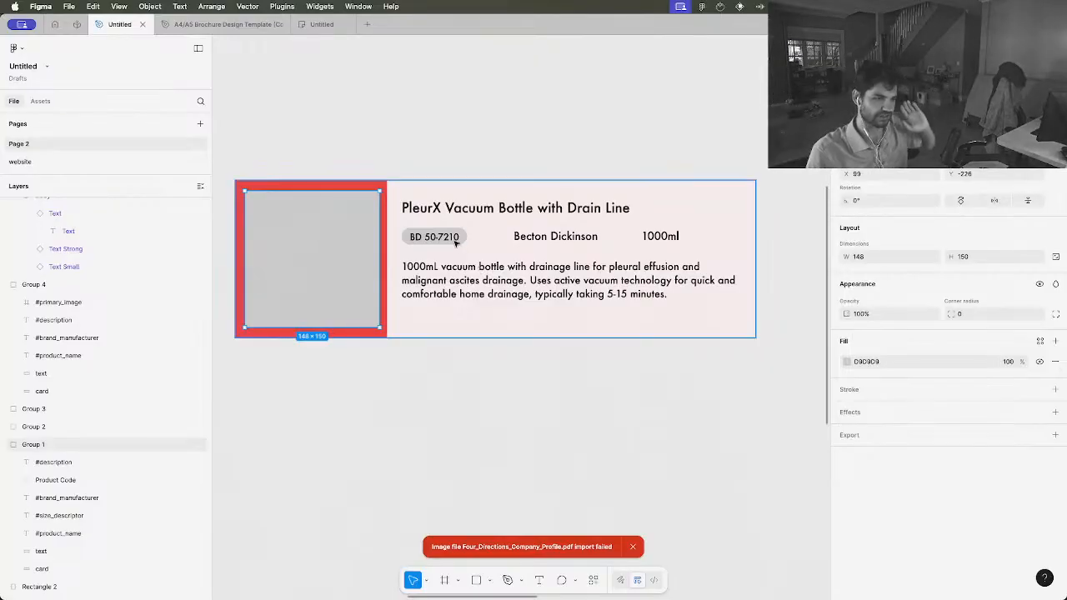
pyautogui.click(457, 244)
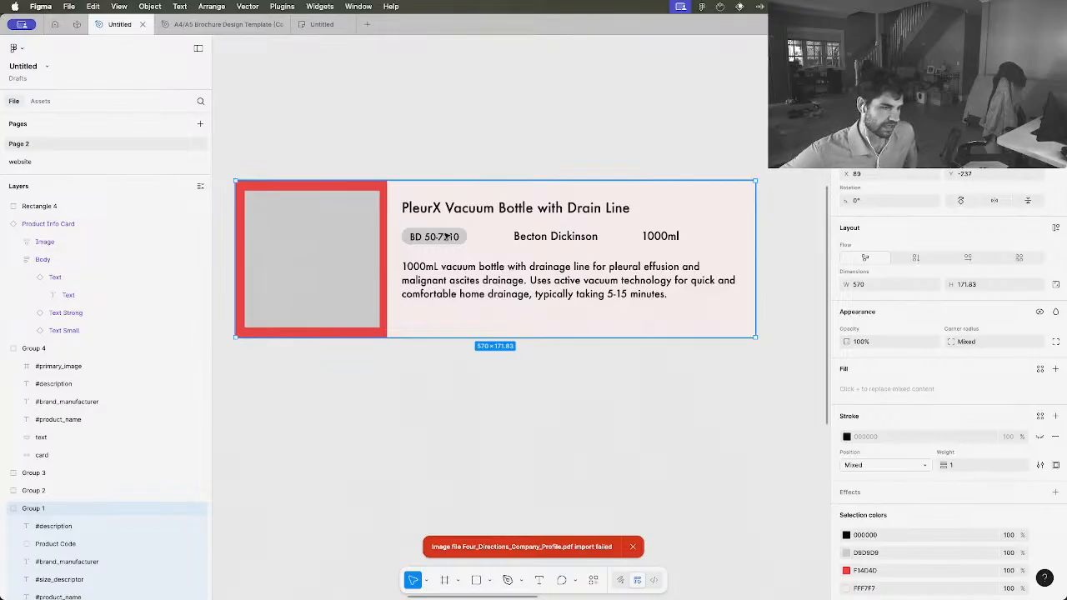
# Switch to Chrome and open the 7Gen Google Drive folder in a new tab
pyautogui.hotkey('ctrl', 'Up')
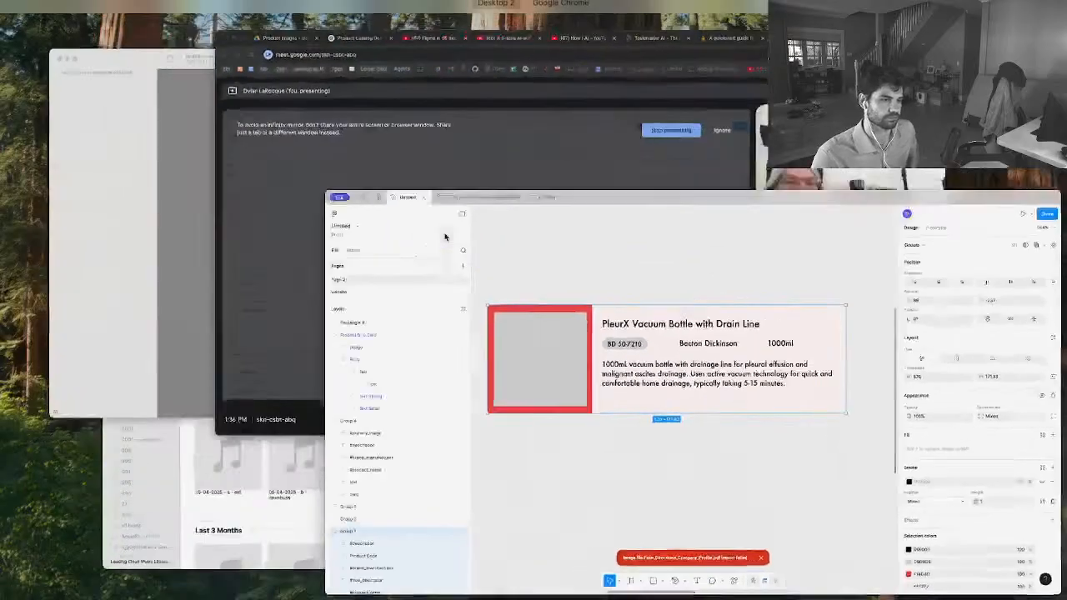
pyautogui.click(488, 196)
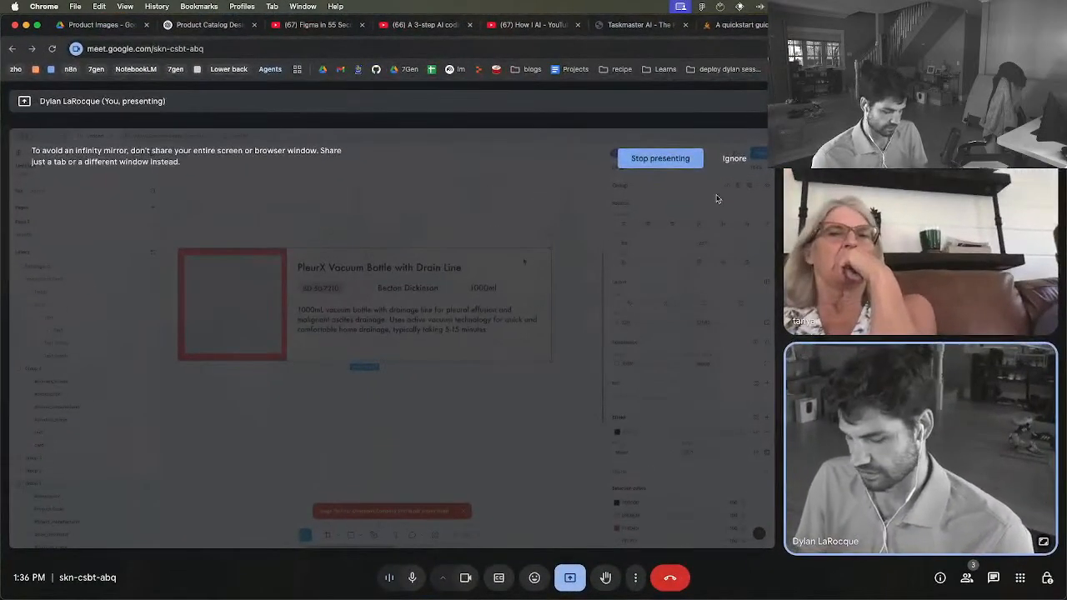
pyautogui.press('super+t')
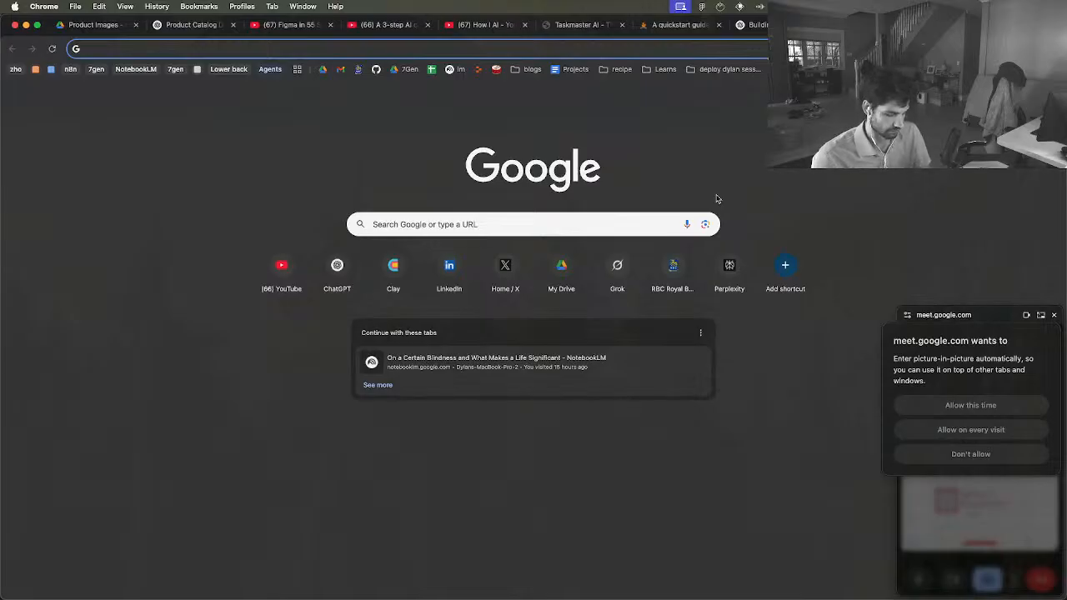
pyautogui.write('drive')
pyautogui.press('BackSpace')
pyautogui.press('BackSpace')
pyautogui.press('BackSpace')
pyautogui.press('BackSpace')
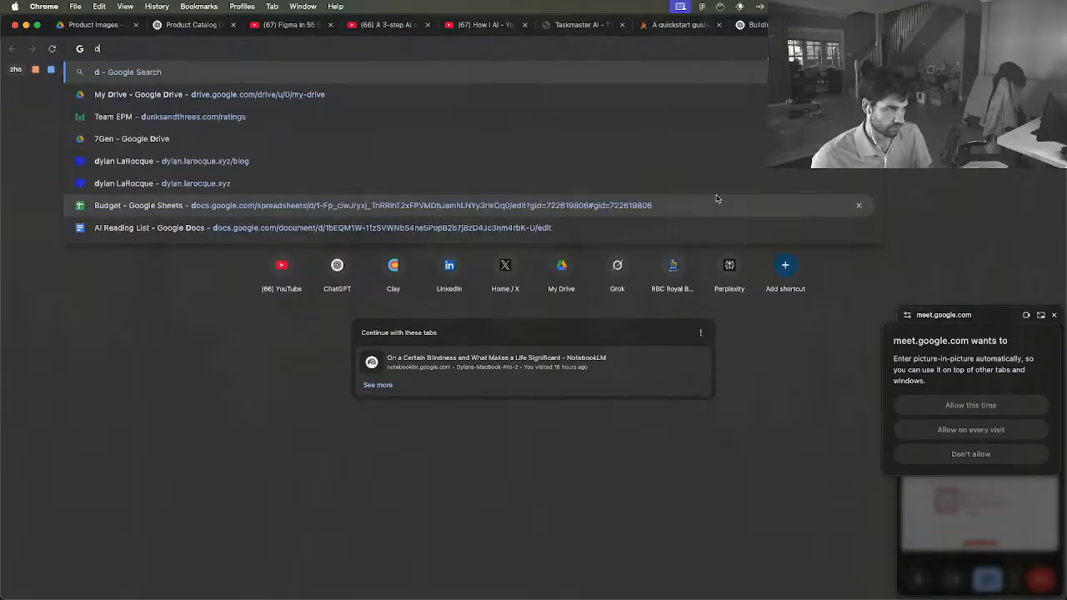
pyautogui.press('BackSpace')
pyautogui.write('7gen')
pyautogui.press('Return')
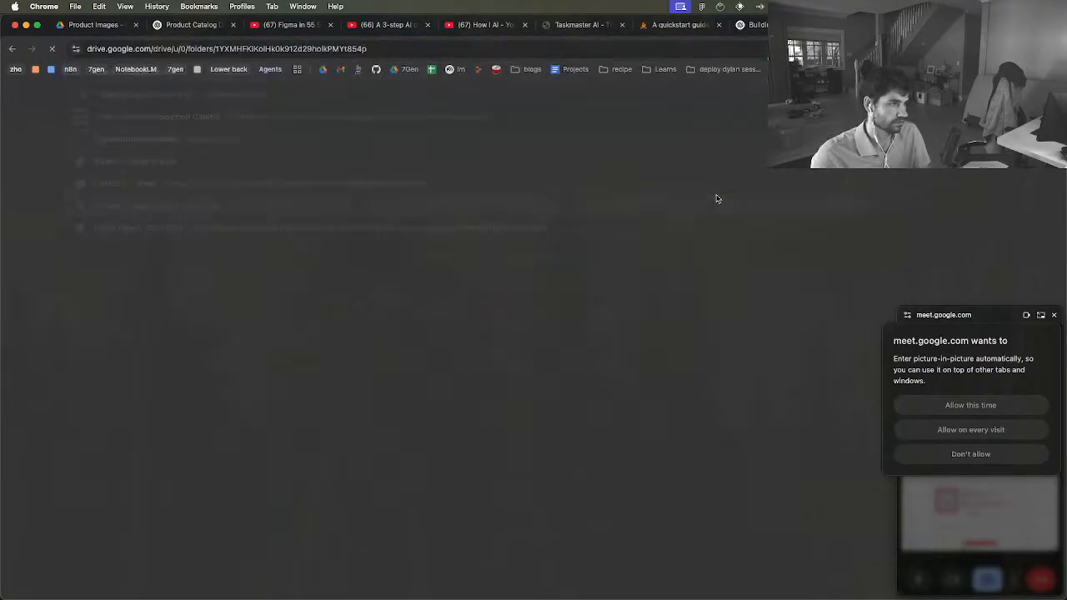
# Return to Figma and allow Google Meet to use picture-in-picture this time
pyautogui.hotkey('ctrl', 'Up')
pyautogui.click(732, 258)
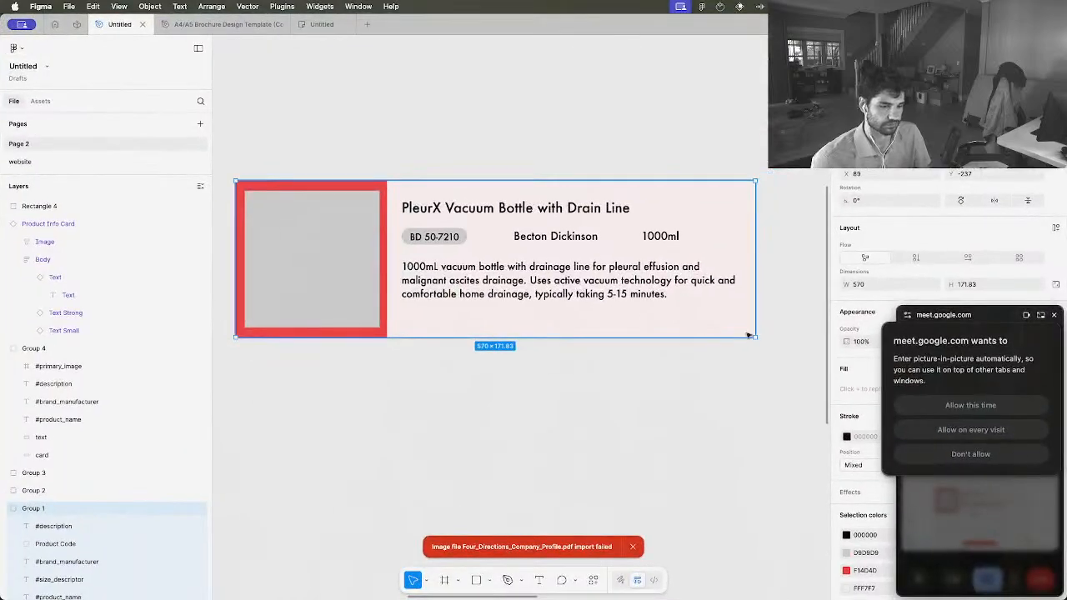
pyautogui.click(977, 323)
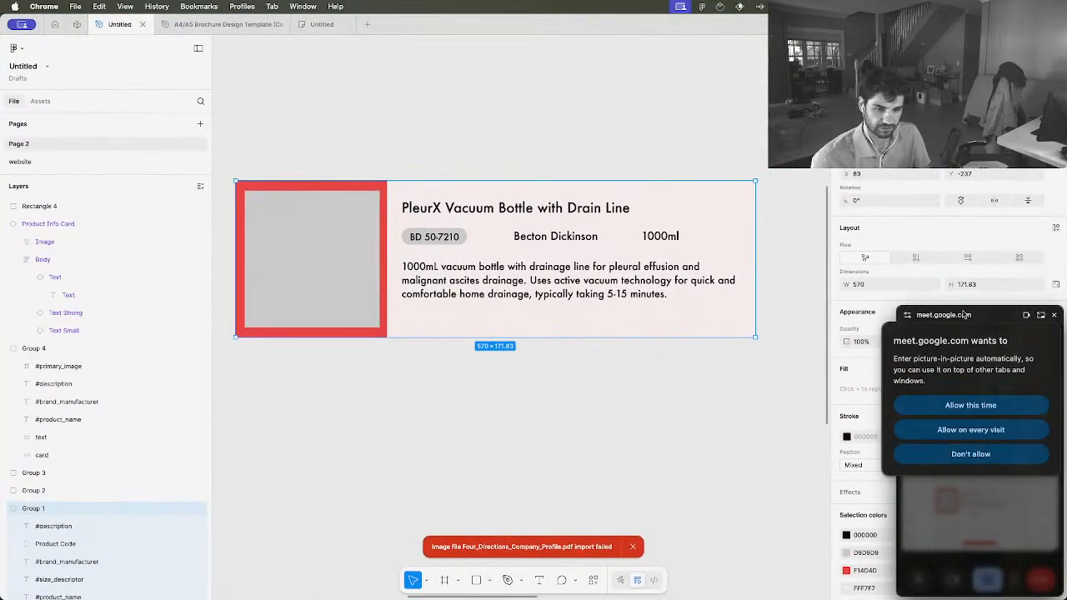
pyautogui.click(973, 405)
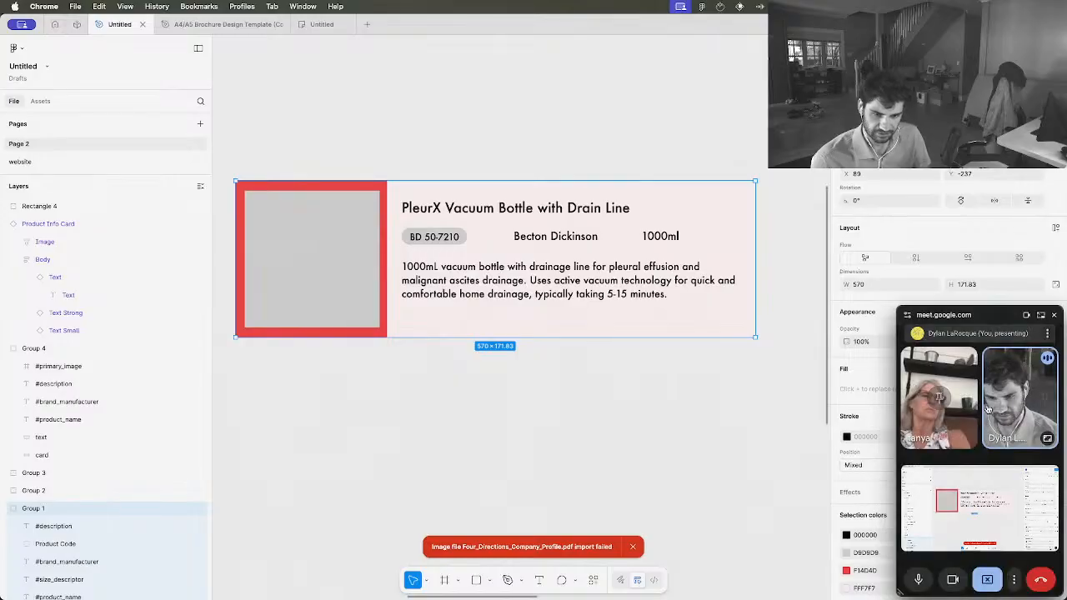
# Change the meeting presentation to share the entire Screen 2
pyautogui.click(981, 509)
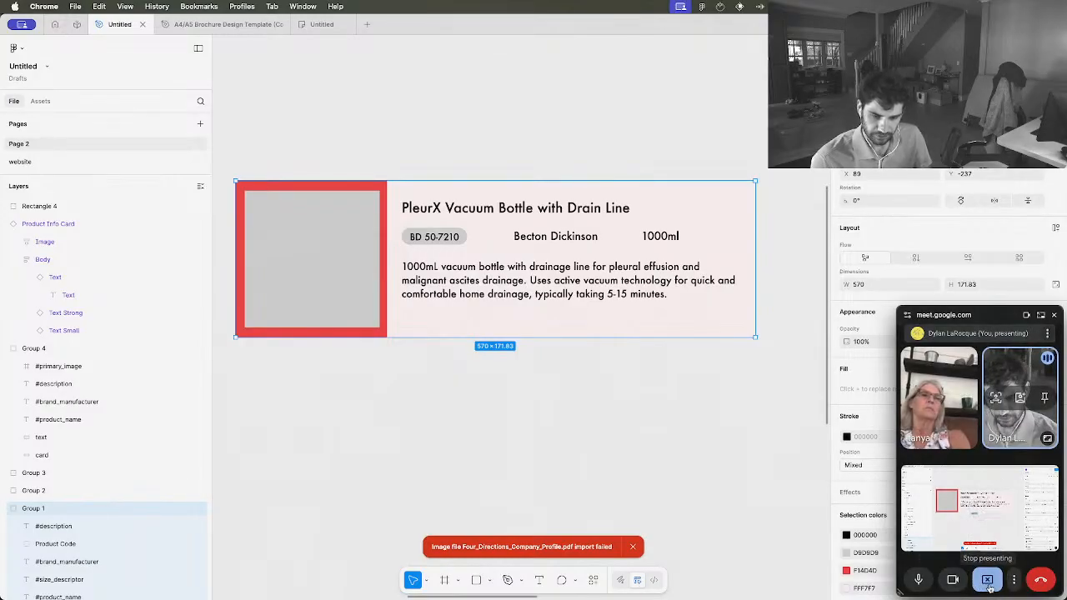
pyautogui.click(987, 578)
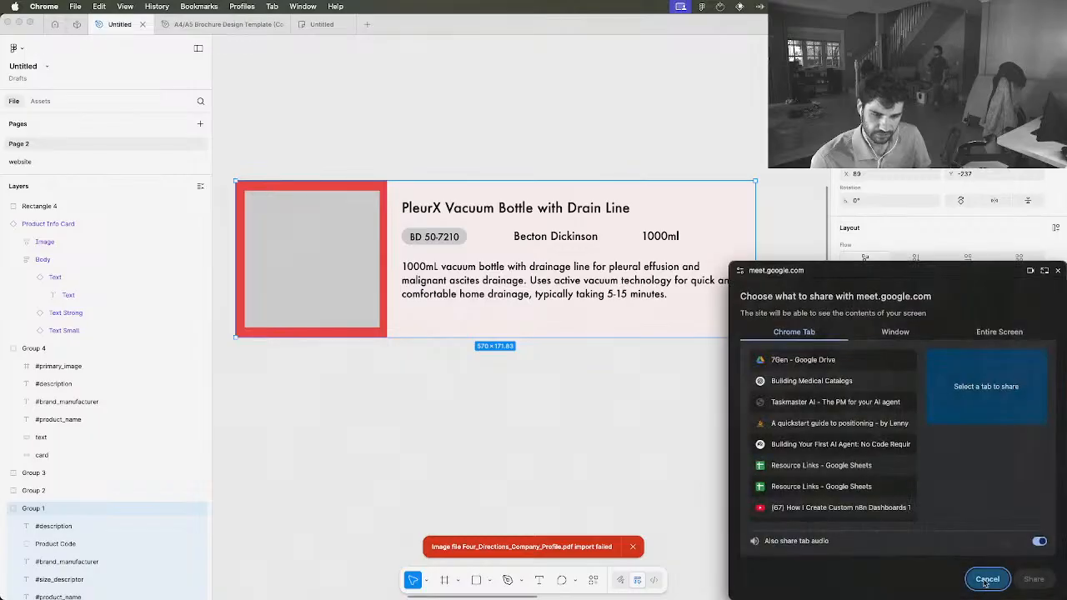
pyautogui.click(998, 335)
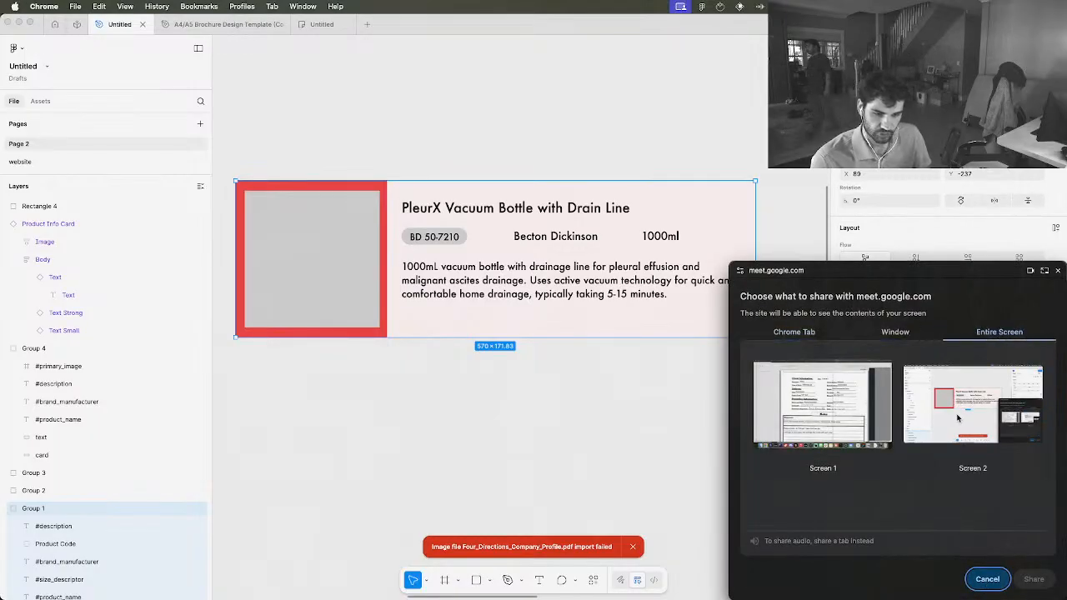
pyautogui.click(959, 404)
pyautogui.click(1034, 577)
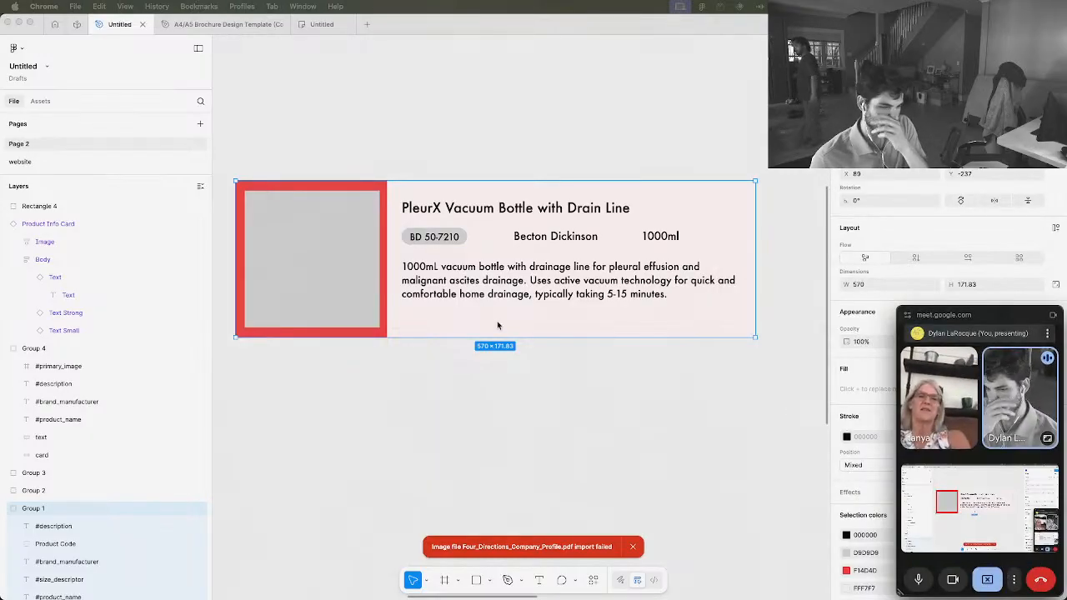
# Switch to the Google Drive tab in Chrome, open My Drive and sort its contents by last modified
pyautogui.hotkey('ctrl', 'Up')
pyautogui.click(722, 195)
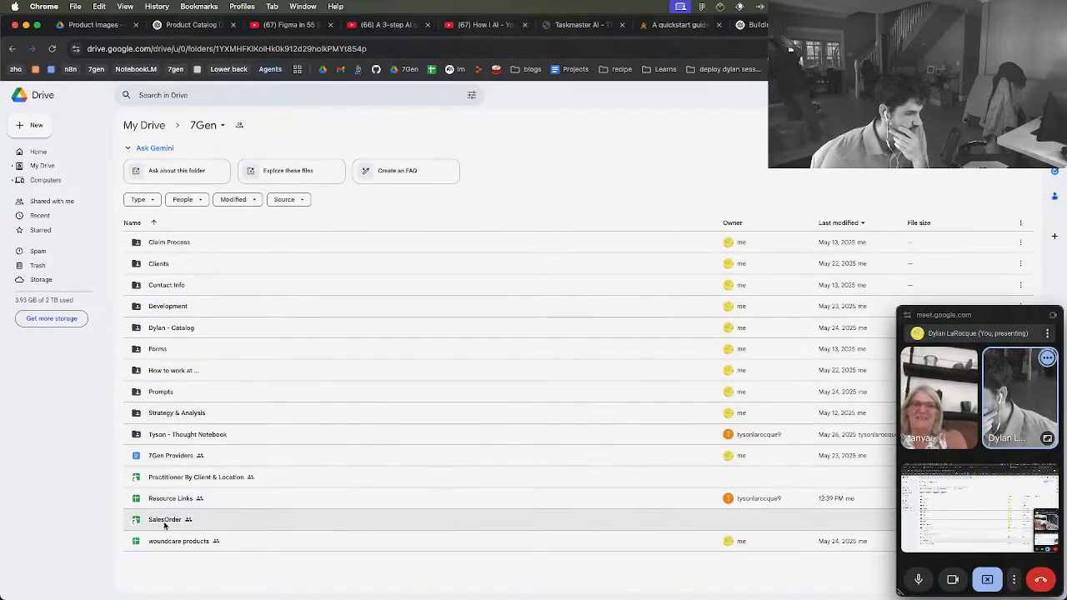
pyautogui.click(160, 128)
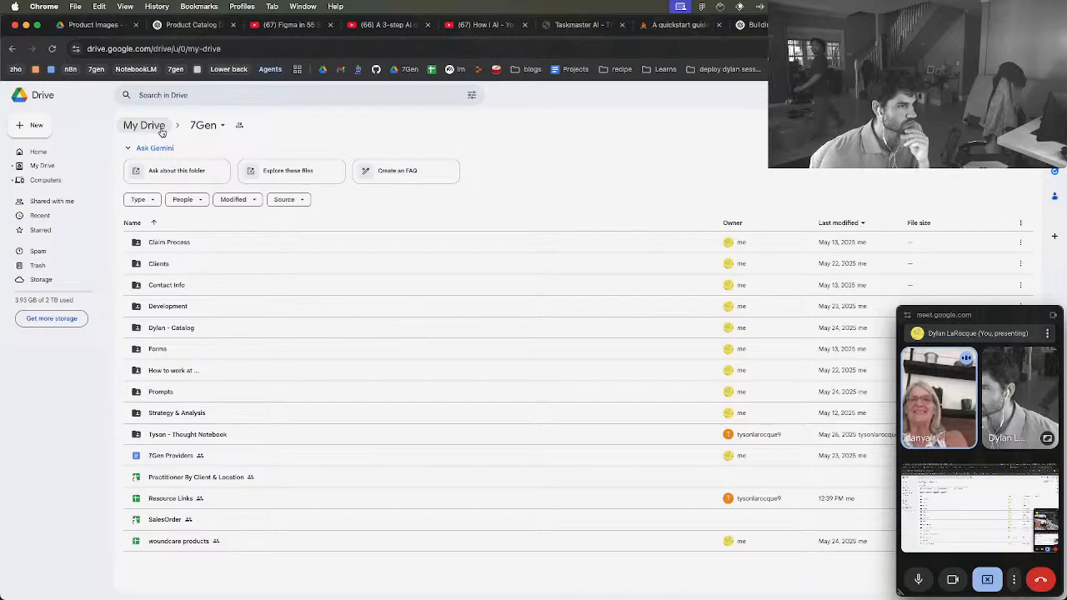
pyautogui.scroll(-3, 226, 358)
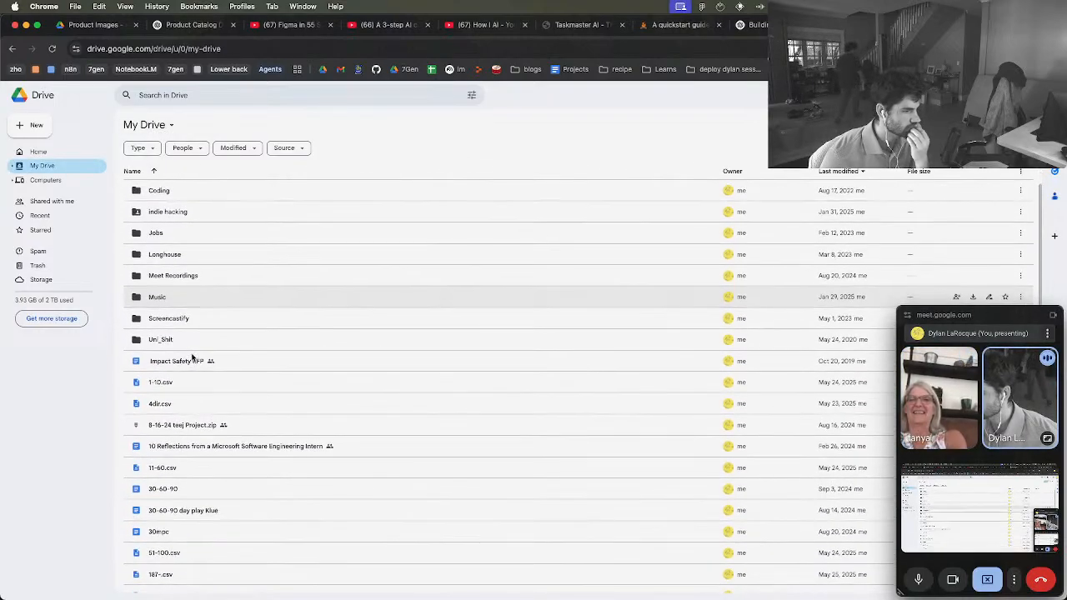
pyautogui.scroll(3, 209, 357)
pyautogui.click(830, 171)
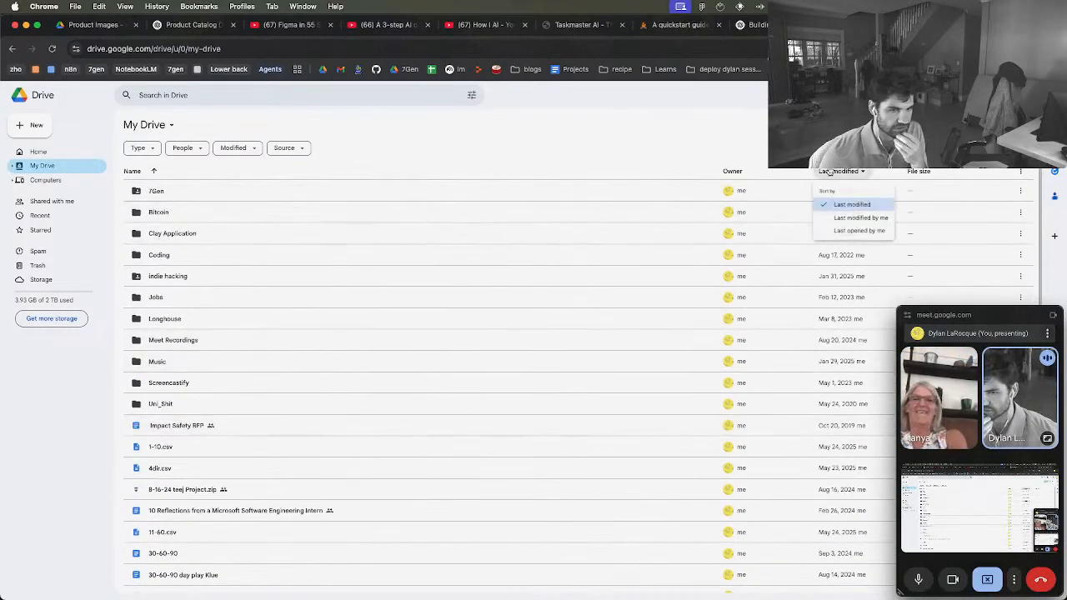
pyautogui.click(842, 204)
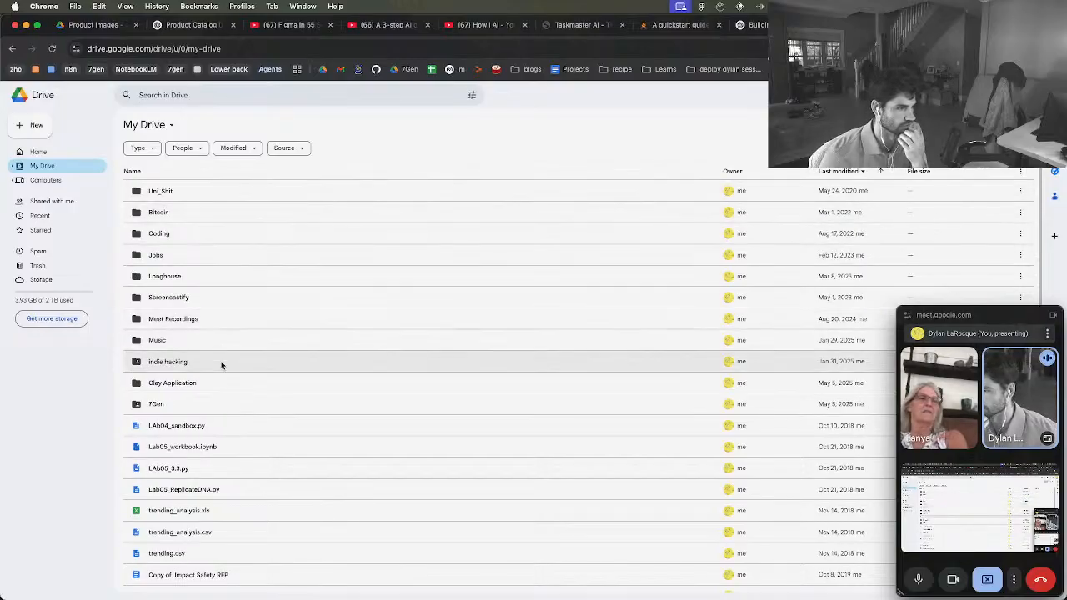
# Reverse the My Drive sort to newest first and open the fourdirections spreadsheet
pyautogui.scroll(-10, 222, 363)
pyautogui.scroll(10, 251, 342)
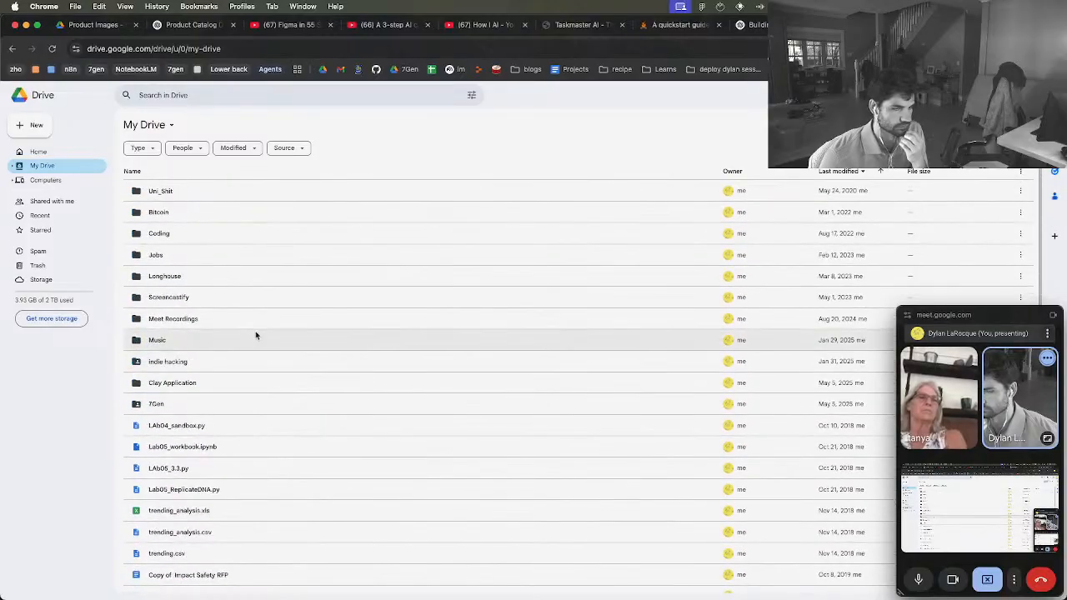
pyautogui.click(848, 172)
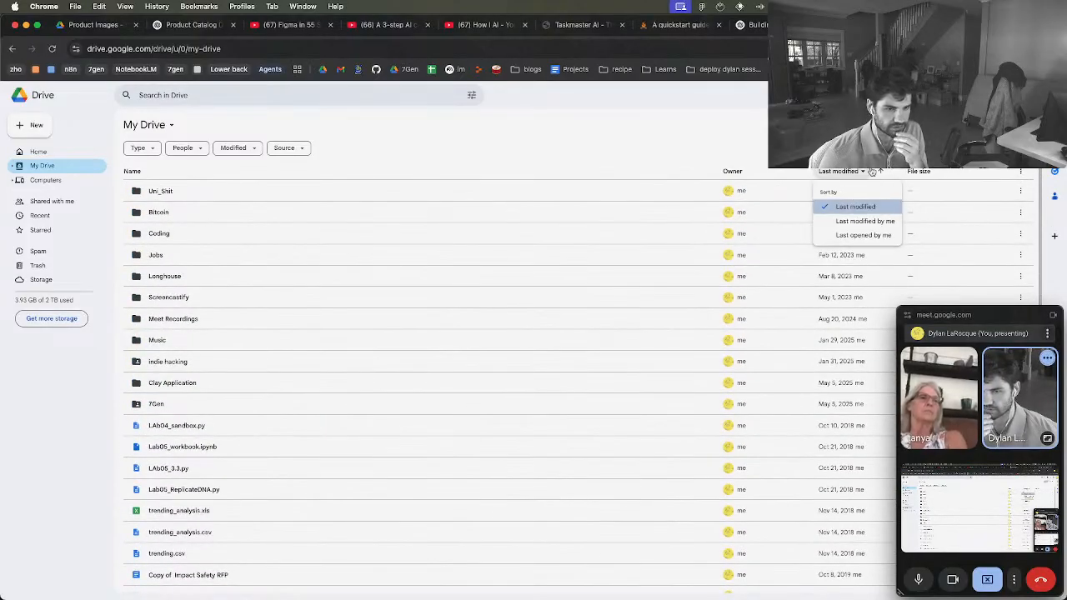
pyautogui.click(880, 171)
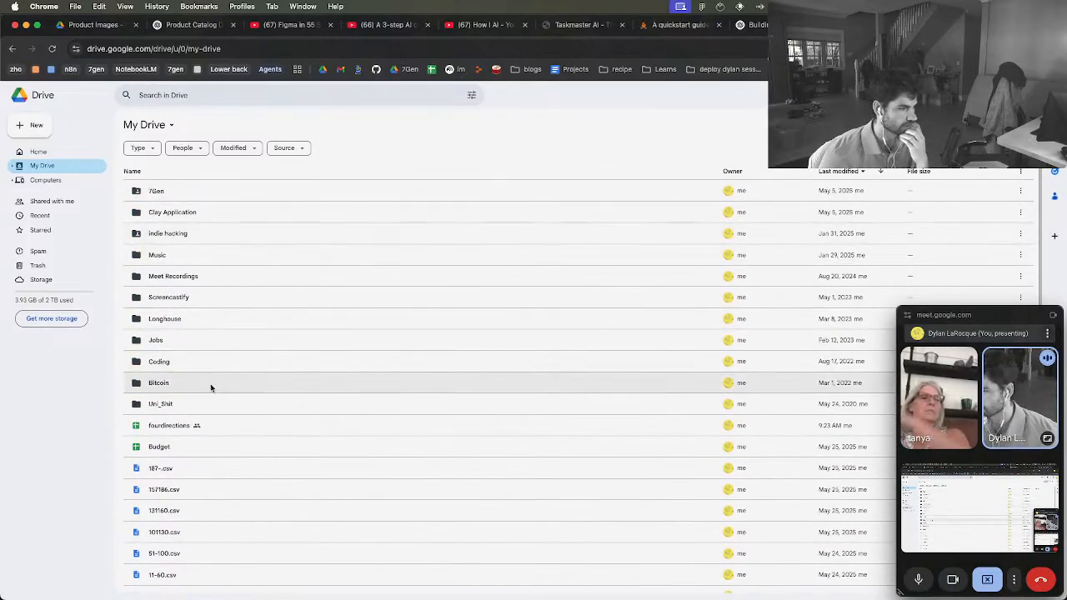
pyautogui.doubleClick(178, 426)
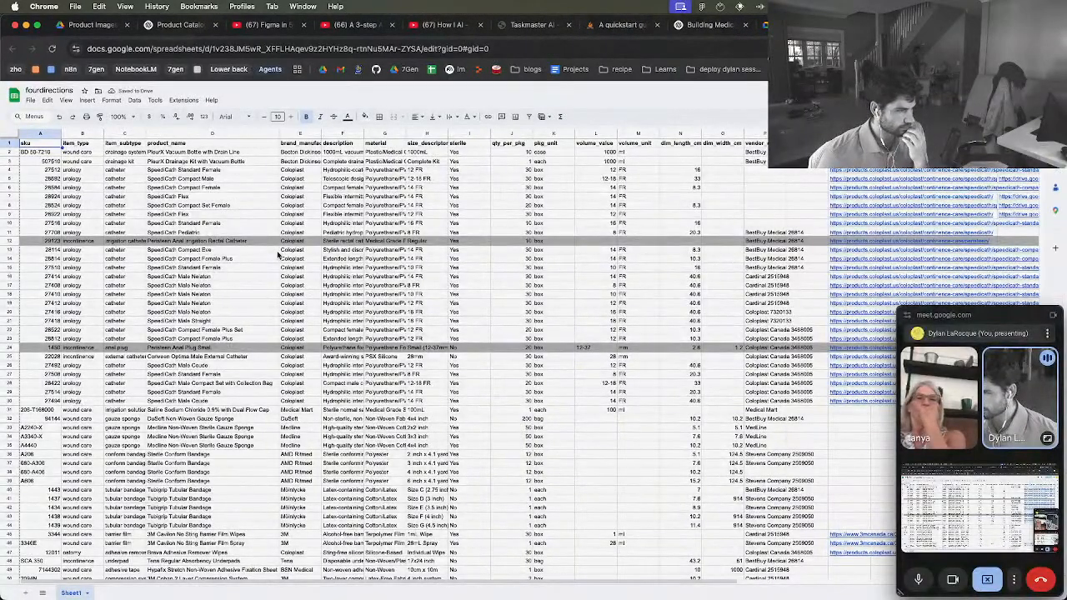
# Highlight the item_type values and the item_subtype header in the spreadsheet to point out the product categories
pyautogui.moveTo(79, 151); pyautogui.dragTo(83, 242)
pyautogui.moveTo(78, 281); pyautogui.dragTo(79, 389)
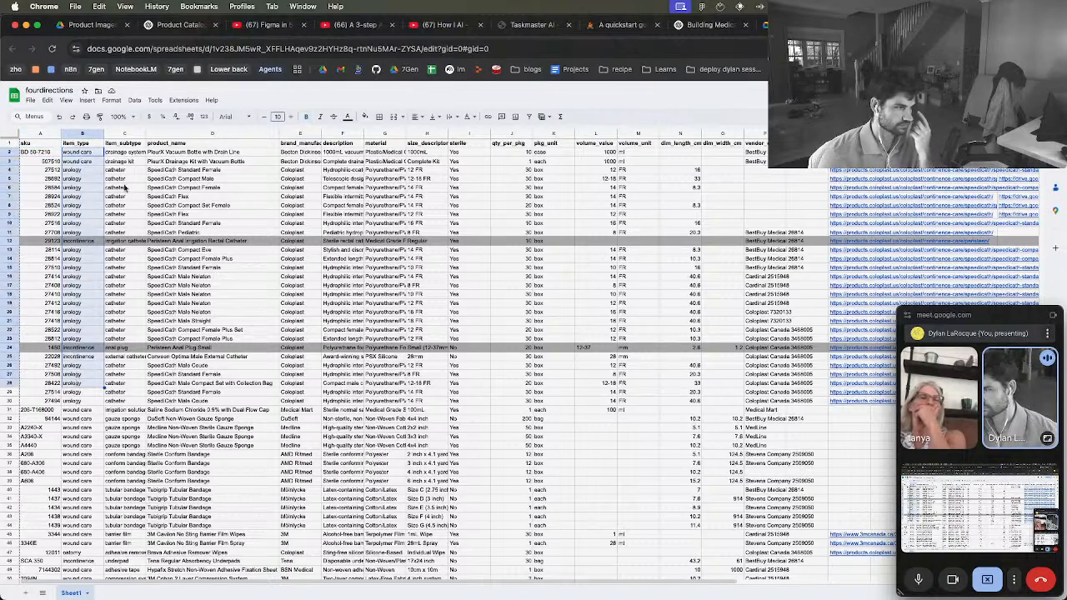
pyautogui.click(121, 147)
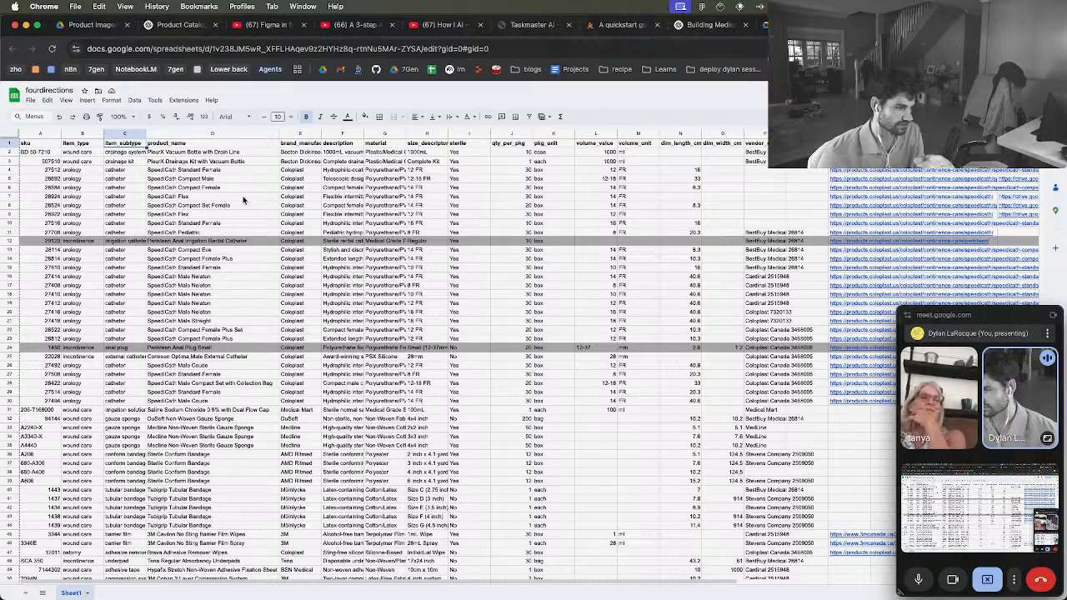
# Go back to the Google Drive tab and open the 7Gen folder
pyautogui.click(806, 25)
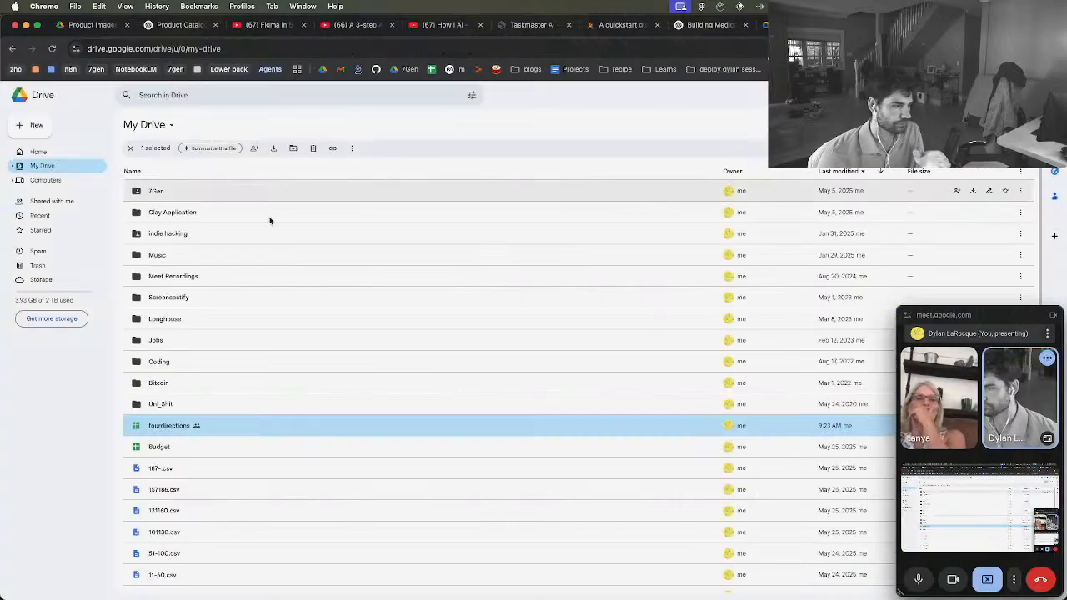
pyautogui.click(168, 195)
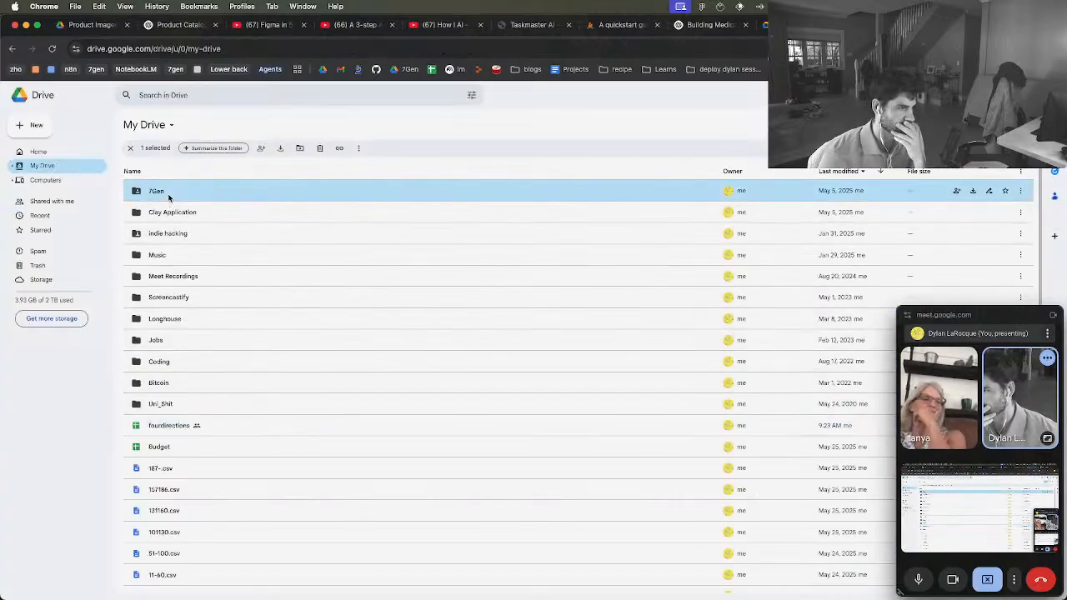
pyautogui.doubleClick(168, 195)
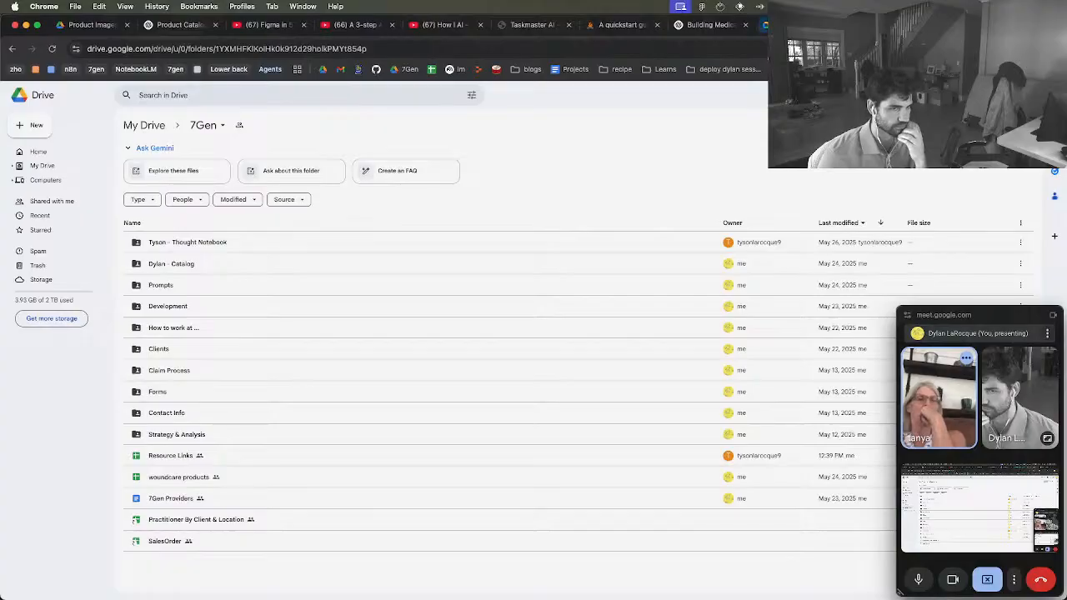
# Switch to the Figma window and examine the PleurX Vacuum Bottle card and the neighbouring page layout
pyautogui.click(797, 25)
pyautogui.hotkey('ctrl', 'Up')
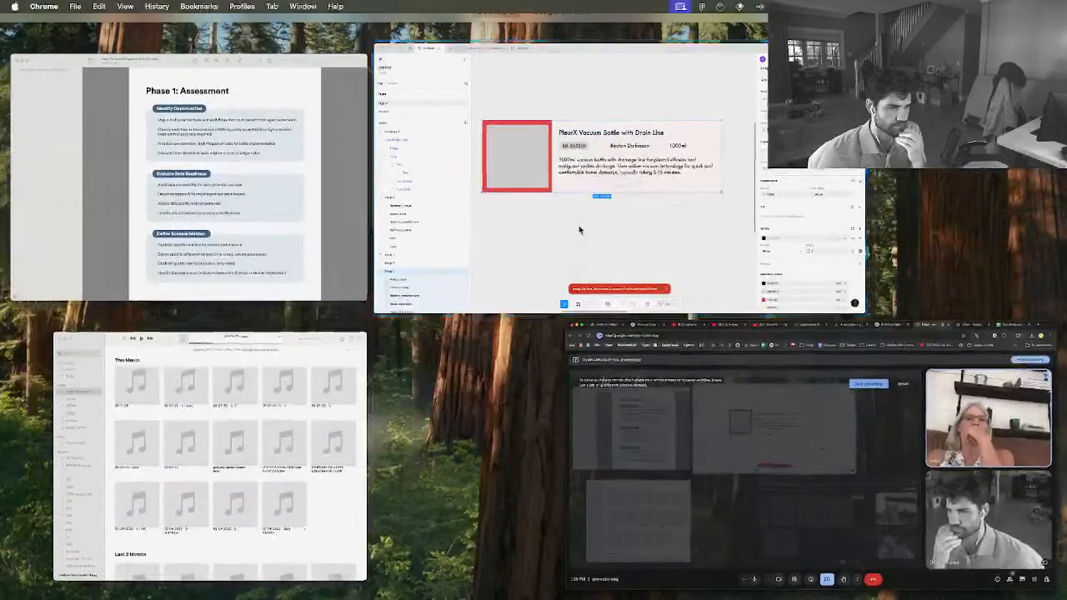
pyautogui.click(580, 230)
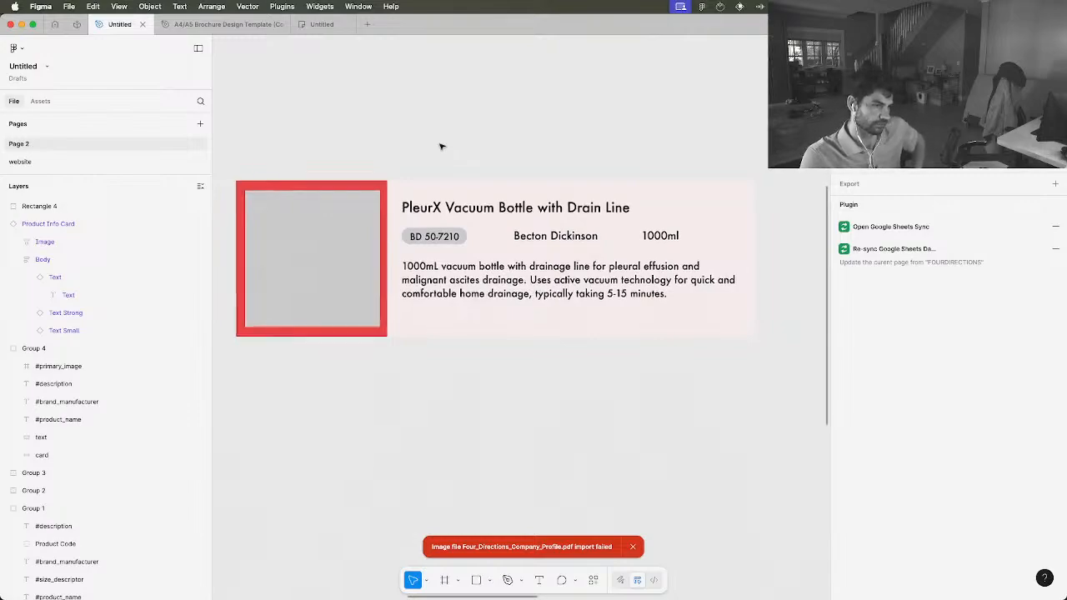
pyautogui.scroll(-5, 442, 144)
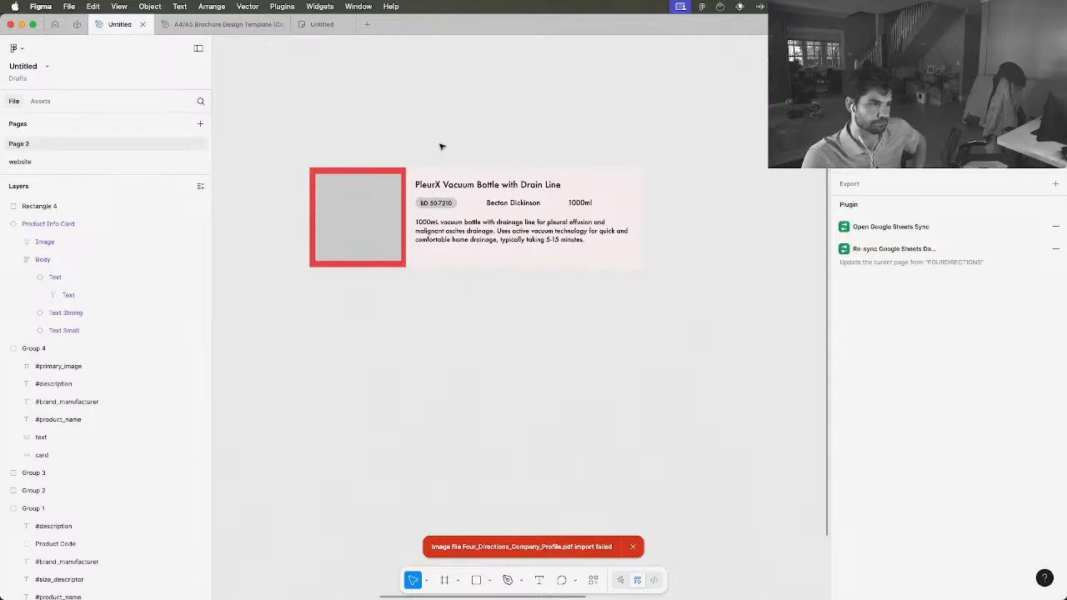
pyautogui.hscroll(-5, 442, 146)
pyautogui.scroll(-3, 442, 146)
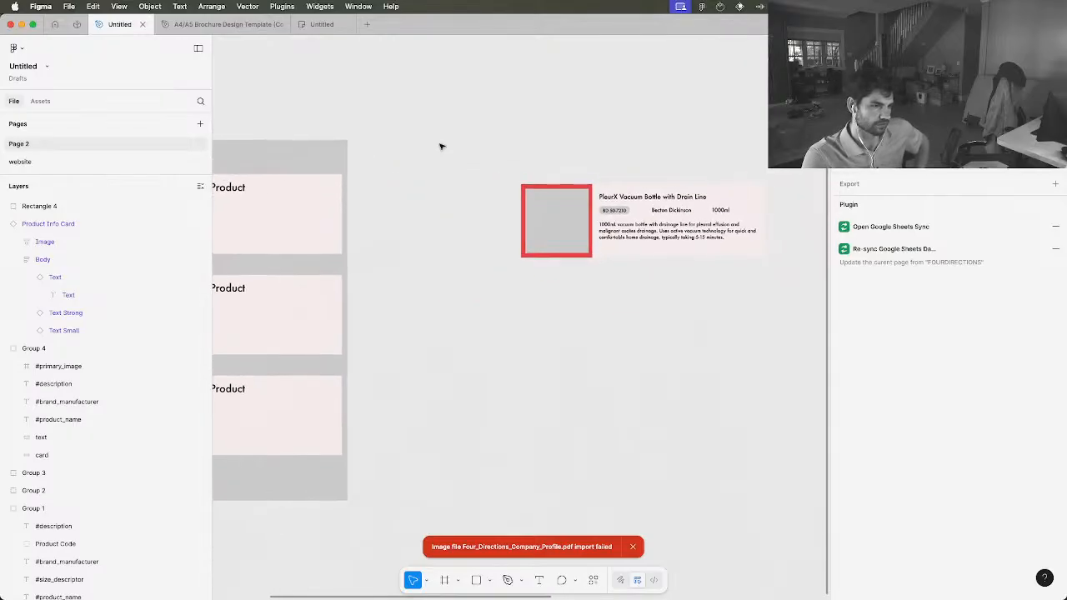
pyautogui.hscroll(3, 442, 147)
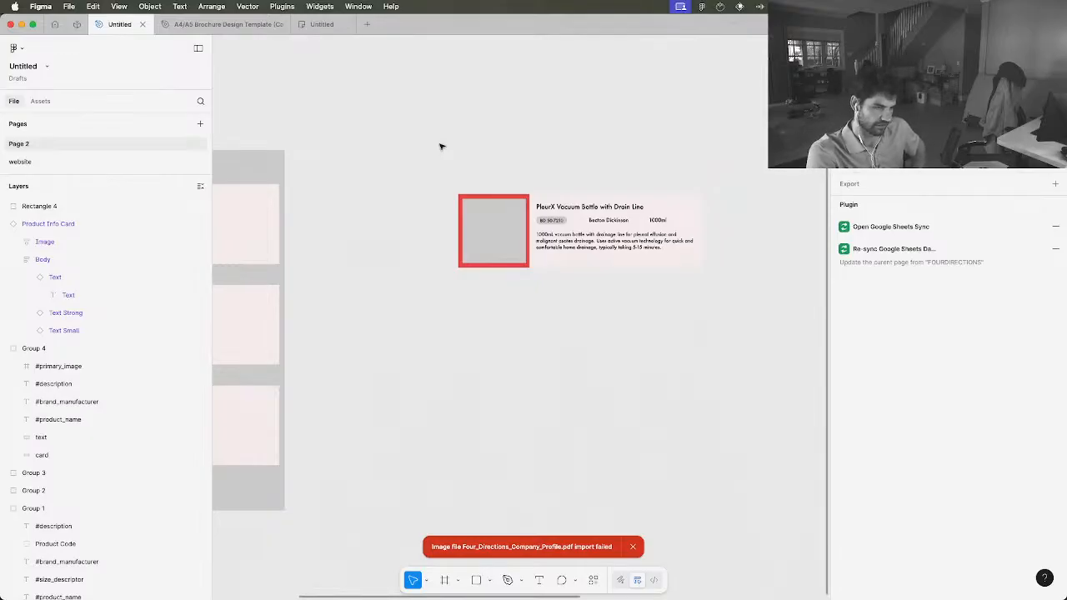
pyautogui.scroll(5, 442, 147)
pyautogui.hscroll(3, 442, 147)
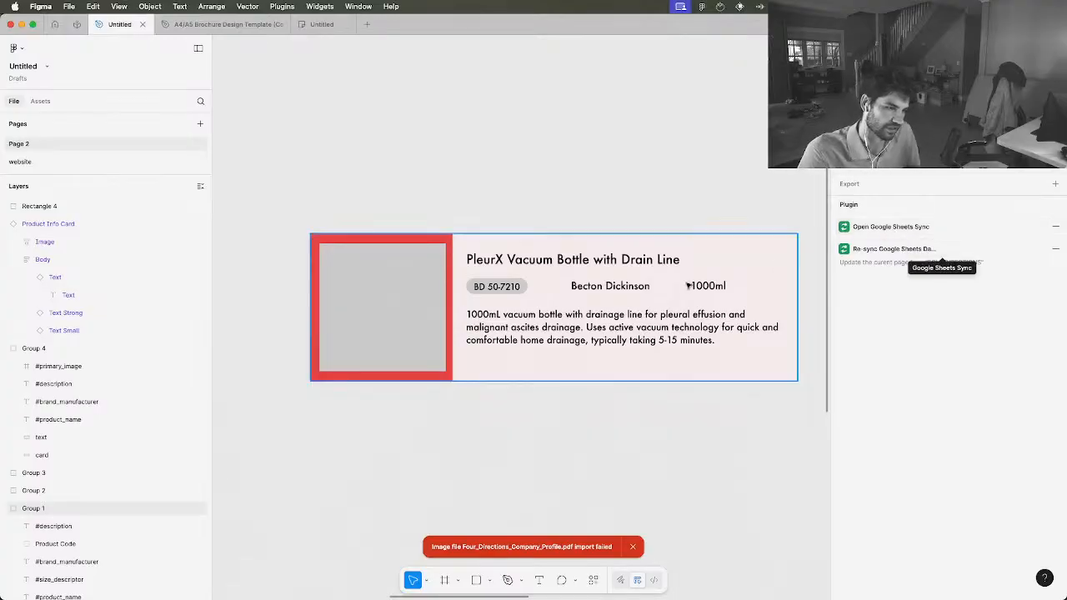
# Duplicate the PleurX Vacuum Bottle card with its image rectangle and place the copy directly below the original
pyautogui.scroll(-3, 488, 345)
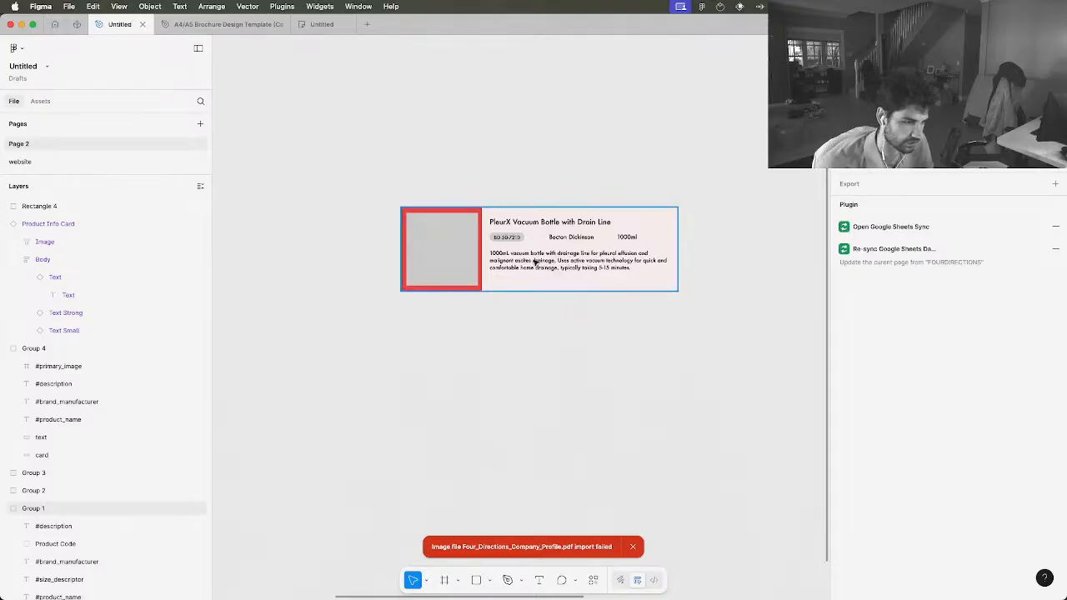
pyautogui.moveTo(667, 315); pyautogui.dragTo(390, 182)
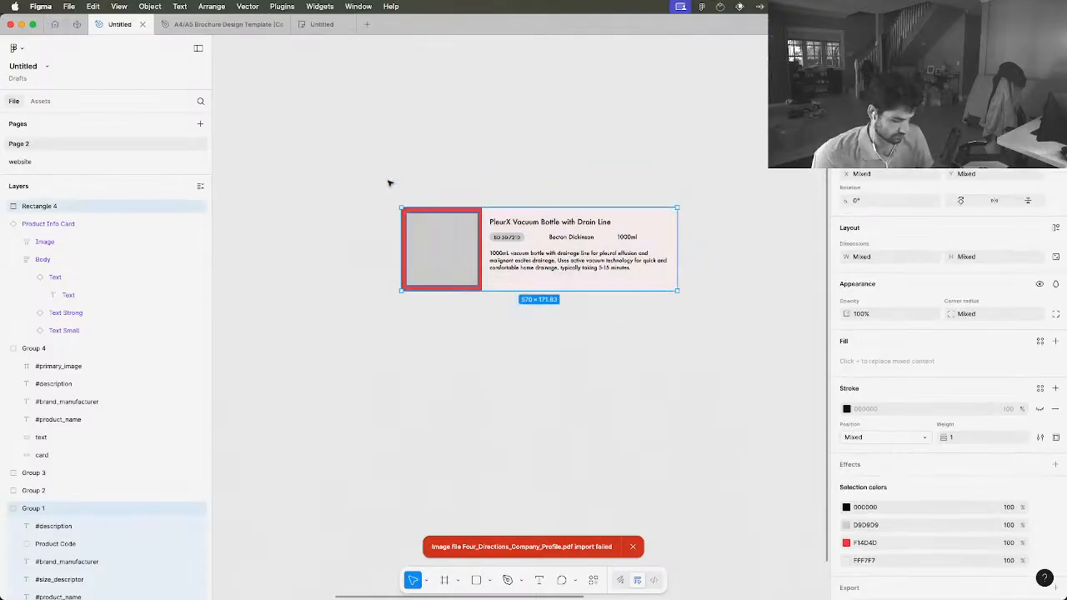
pyautogui.press('super+d')
pyautogui.moveTo(560, 259); pyautogui.dragTo(554, 368)
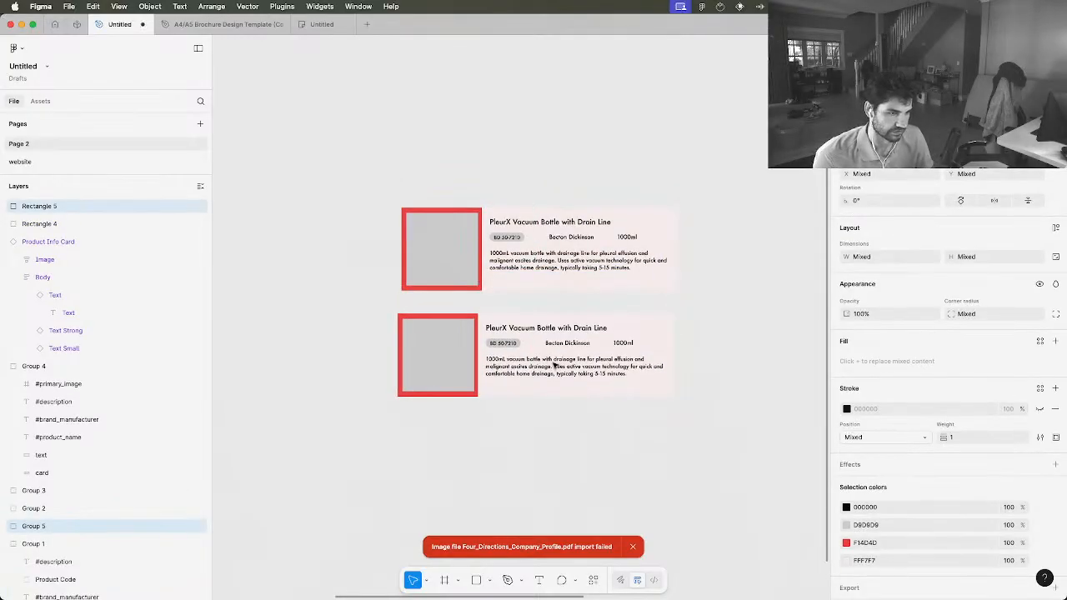
# Fetch and sync the second card's group with the Google Sheets Sync plugin, updating the current selection only
pyautogui.click(563, 358)
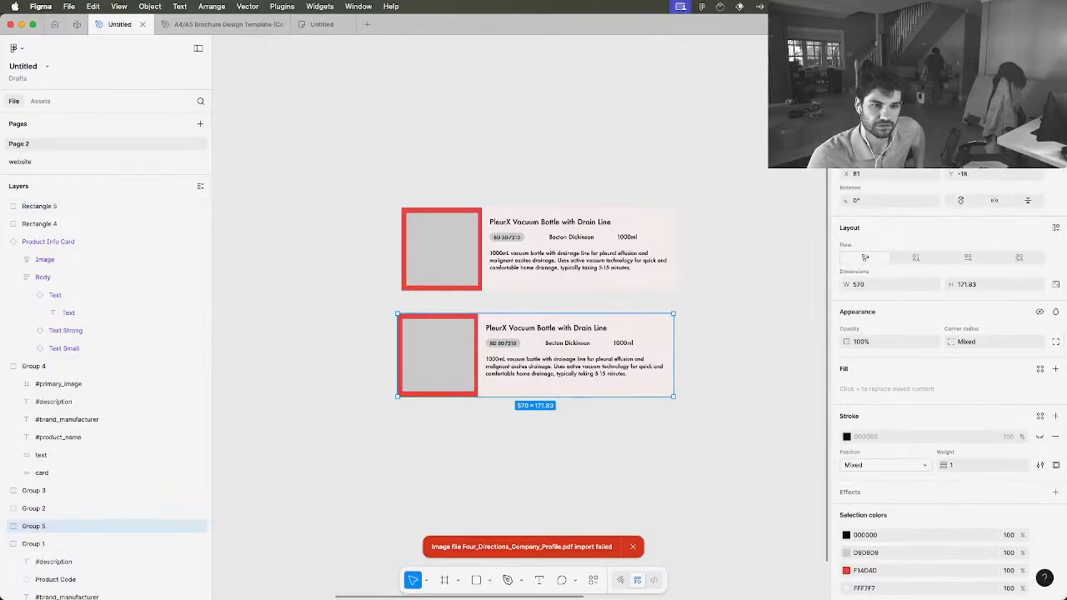
pyautogui.hotkey('shift', 'e')
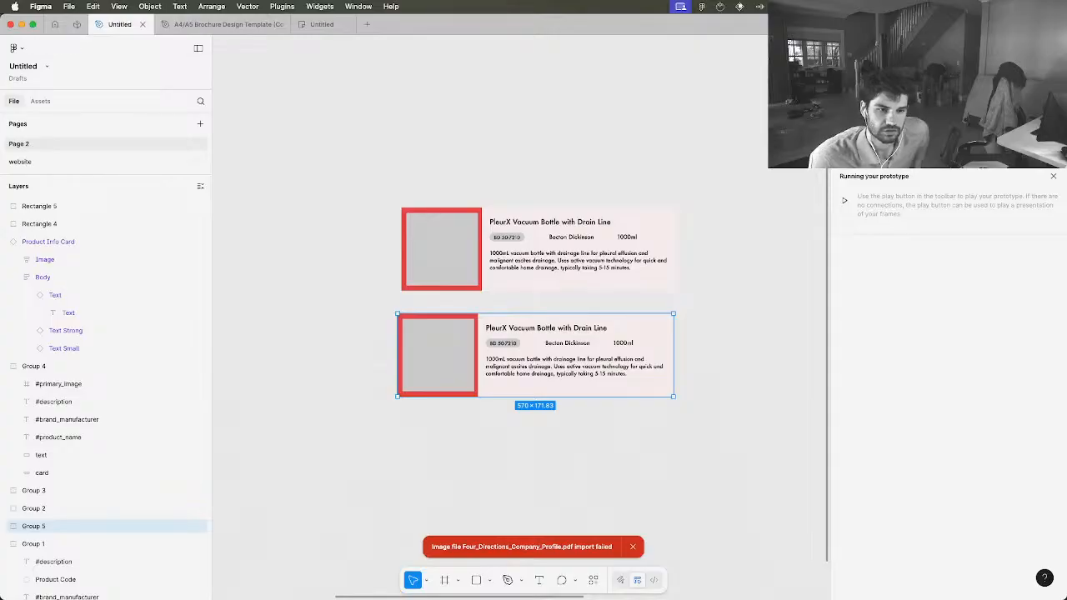
pyautogui.hotkey('shift', 'e')
pyautogui.rightClick(556, 326)
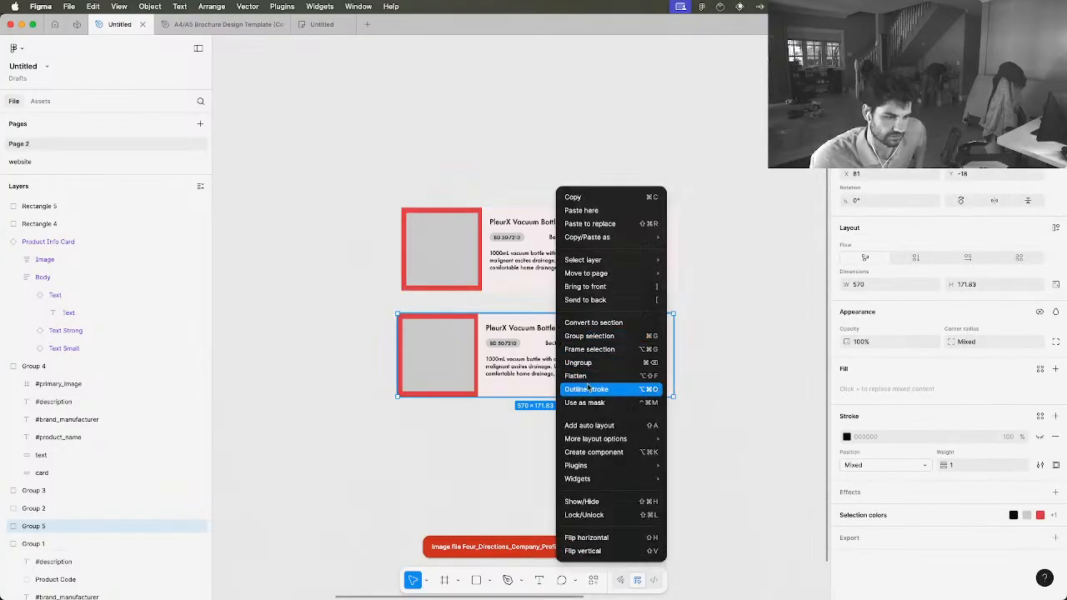
pyautogui.moveTo(590, 465)
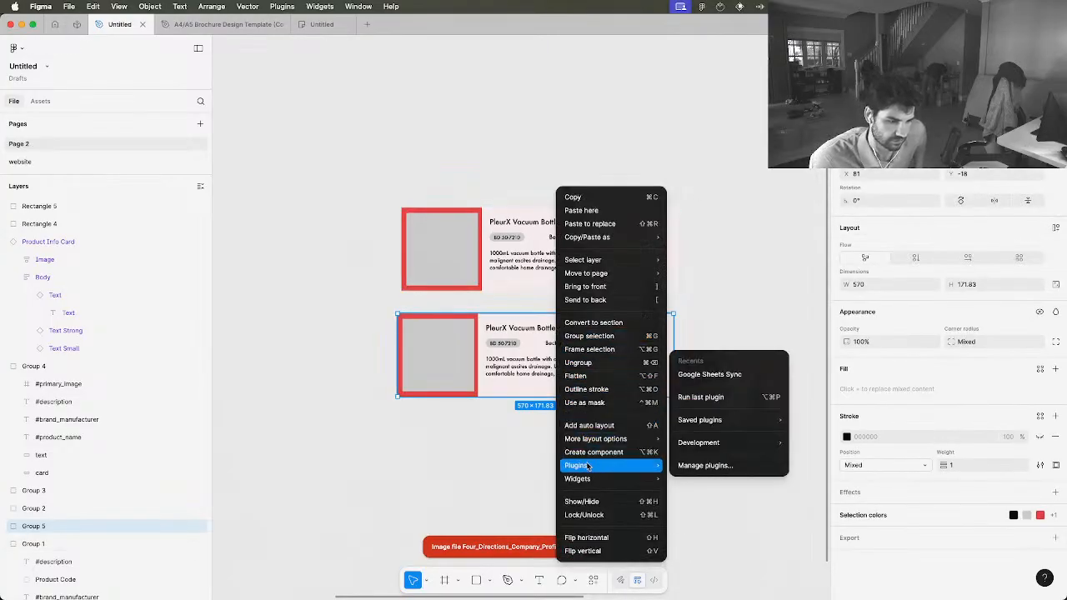
pyautogui.click(733, 376)
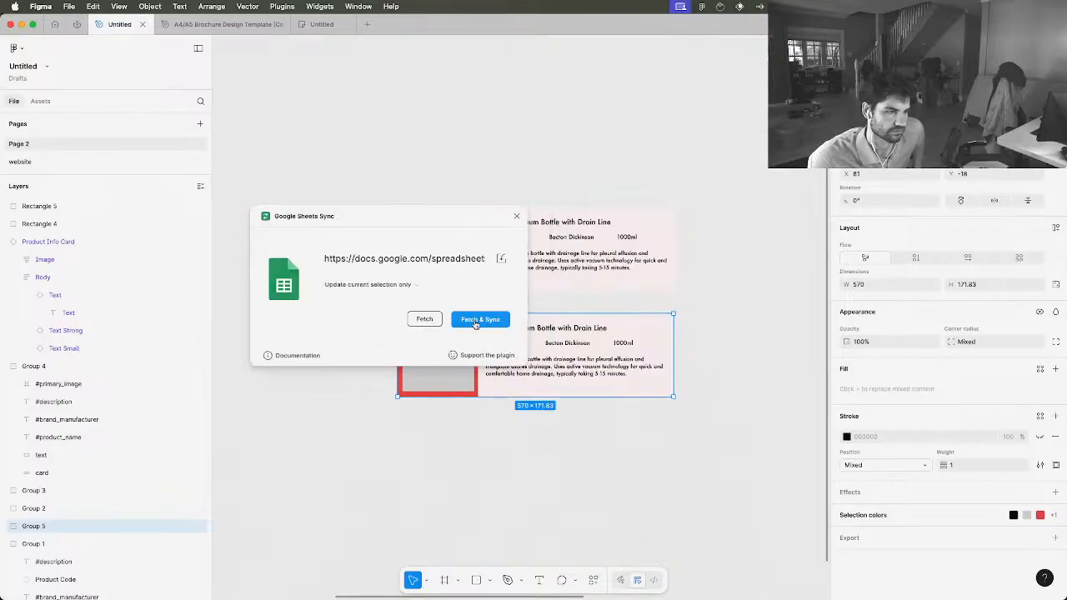
pyautogui.click(476, 321)
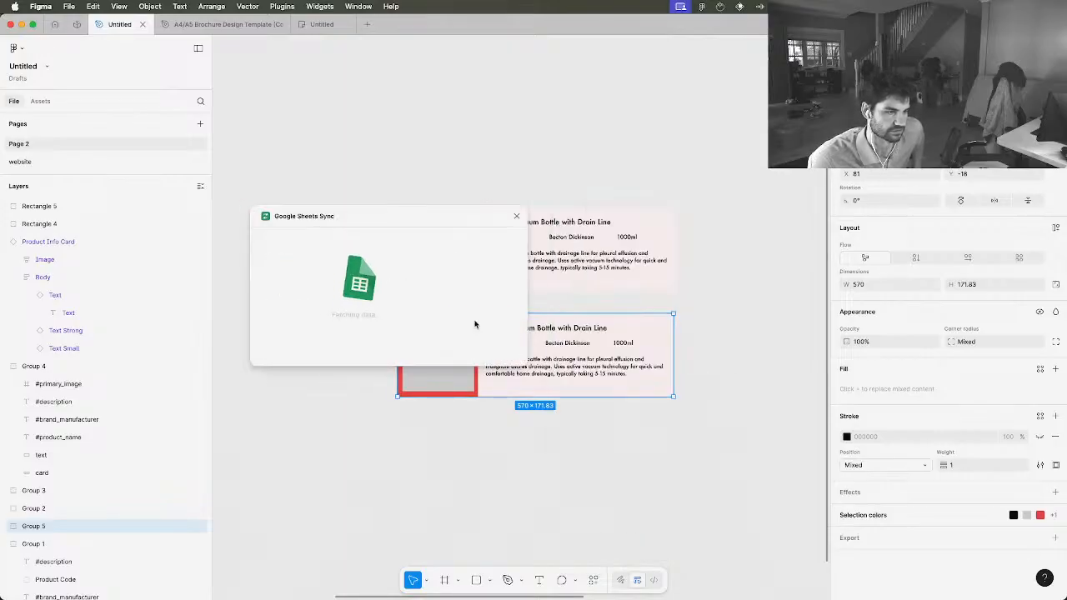
pyautogui.rightClick(534, 336)
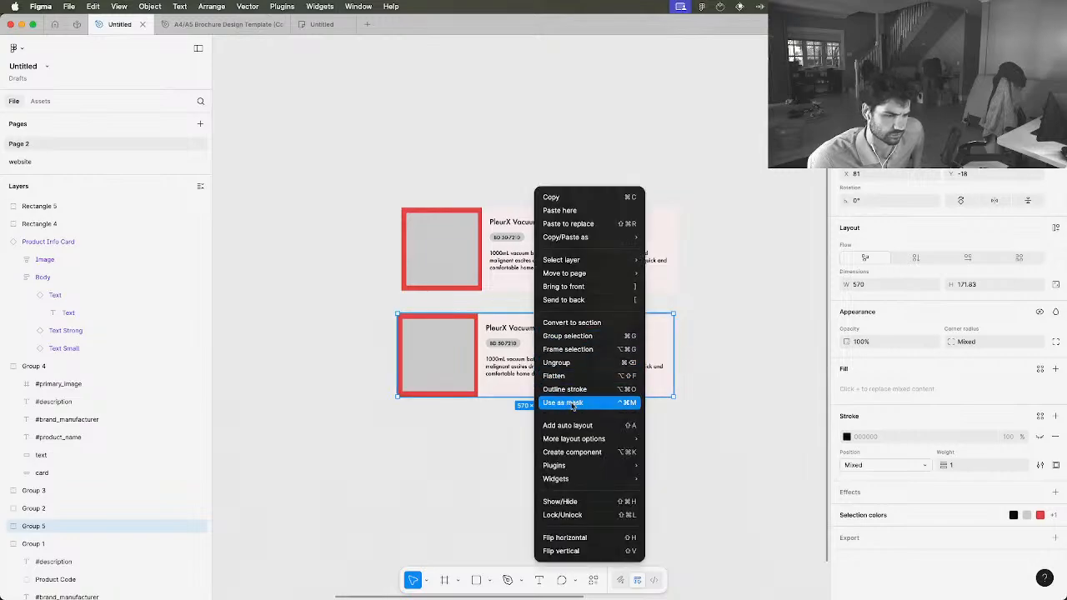
pyautogui.moveTo(567, 465)
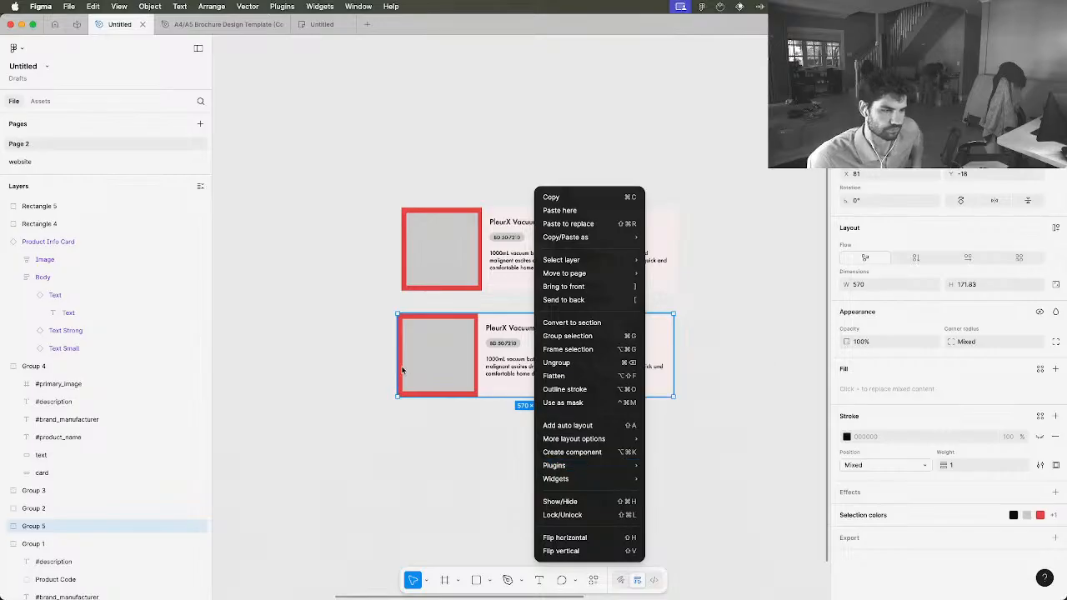
pyautogui.click(479, 413)
# Duplicate the second card with its image rectangle and place the copy below it as a third card
pyautogui.moveTo(597, 429); pyautogui.dragTo(417, 313)
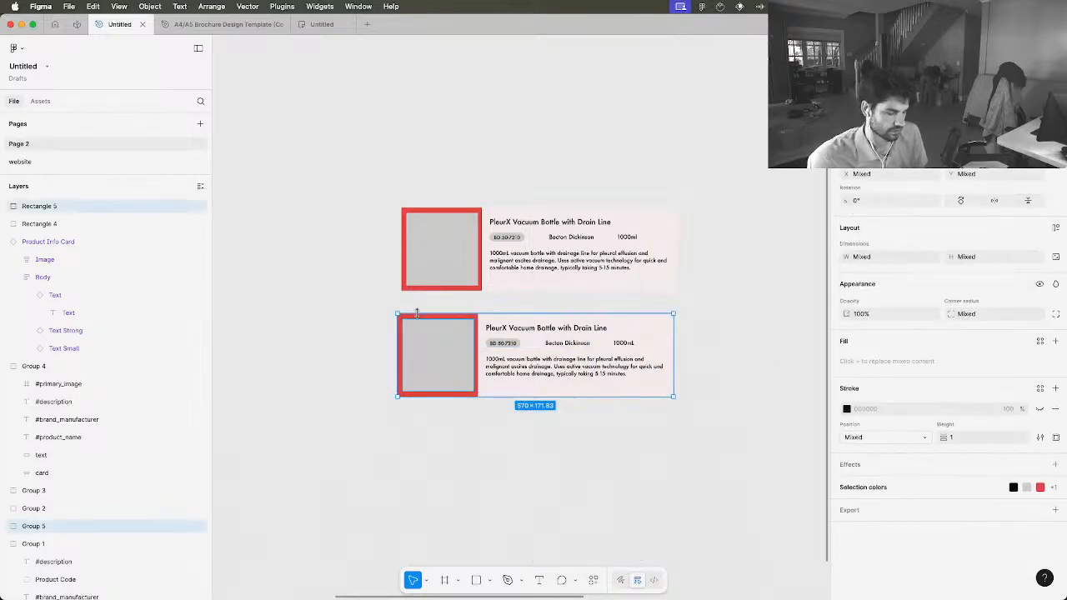
pyautogui.press('super+d')
pyautogui.moveTo(476, 354); pyautogui.dragTo(475, 454)
# Select the second and third cards together and fetch and sync their data with the Google Sheets Sync plugin
pyautogui.moveTo(698, 538); pyautogui.dragTo(403, 307)
pyautogui.rightClick(445, 357)
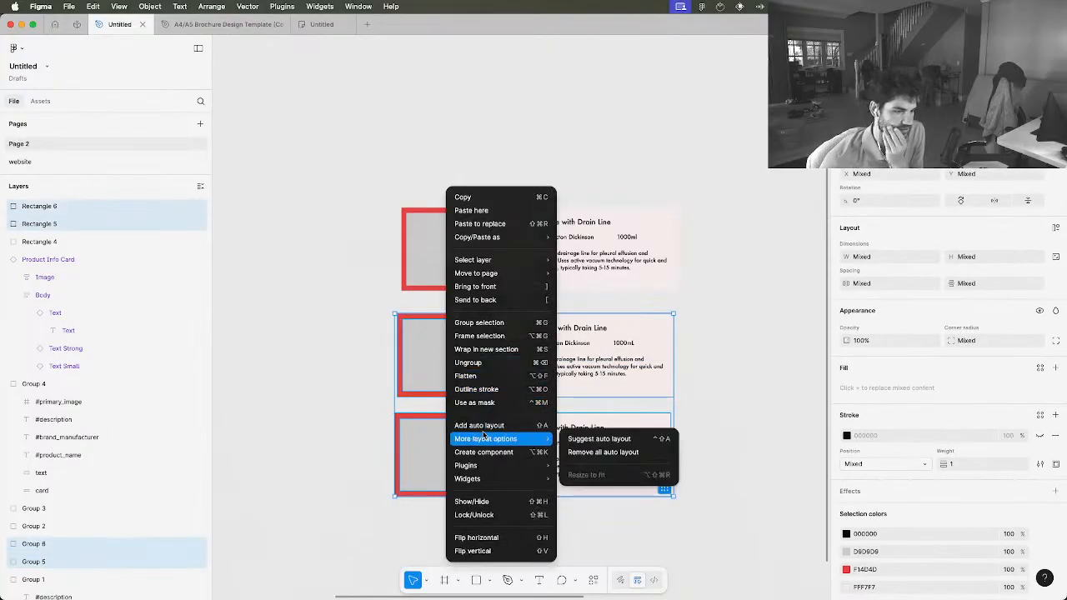
pyautogui.moveTo(479, 466)
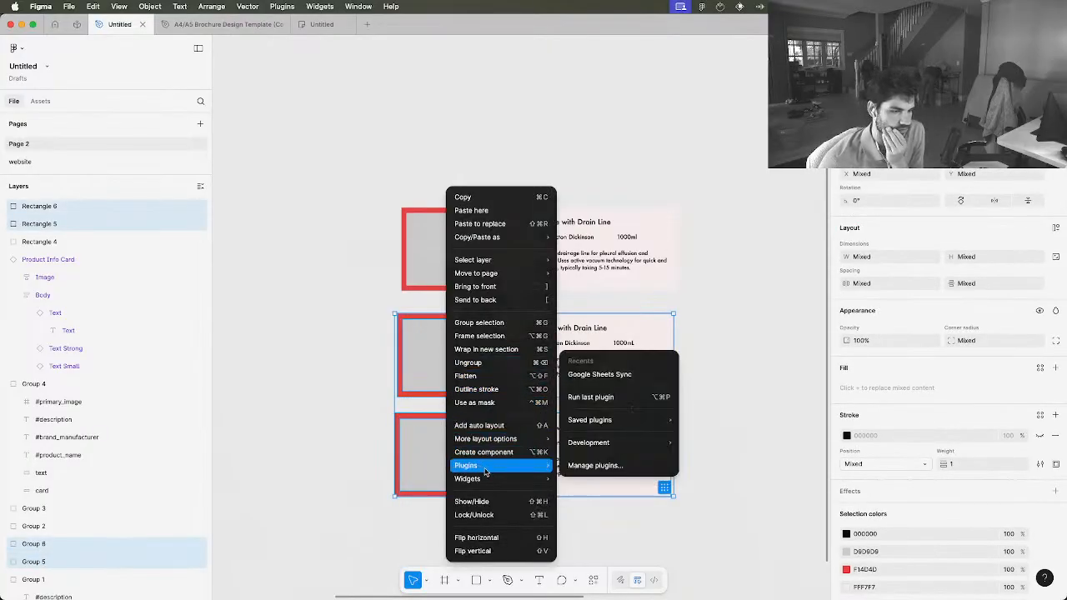
pyautogui.click(620, 381)
pyautogui.click(482, 319)
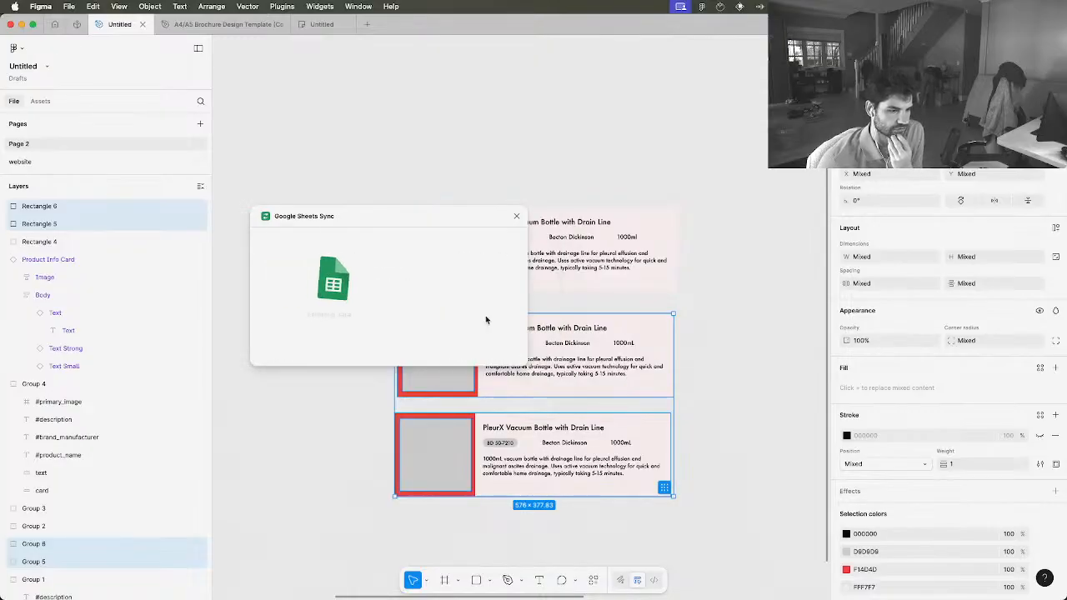
pyautogui.click(746, 424)
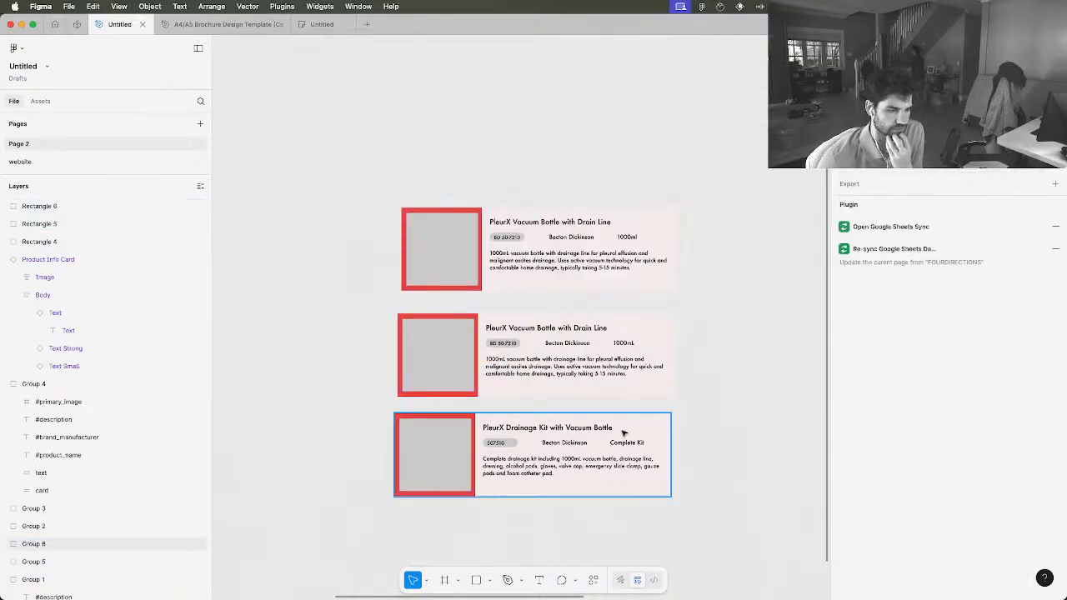
# Align the PleurX Drainage Kit card and its image rectangle with the left edge of the card above
pyautogui.scroll(5, 624, 433)
pyautogui.scroll(3, 623, 433)
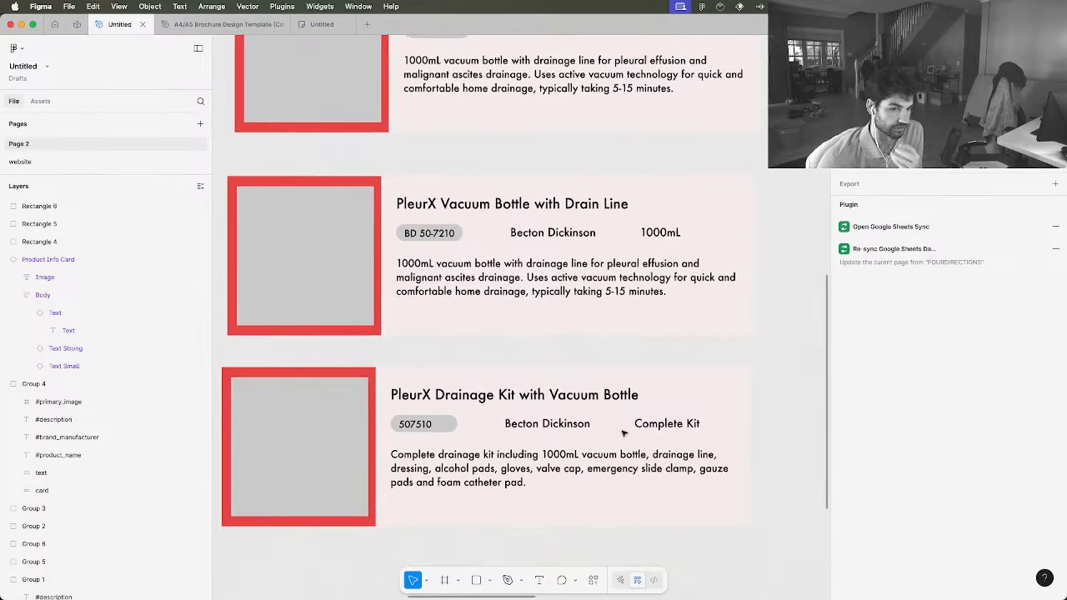
pyautogui.scroll(-2, 624, 433)
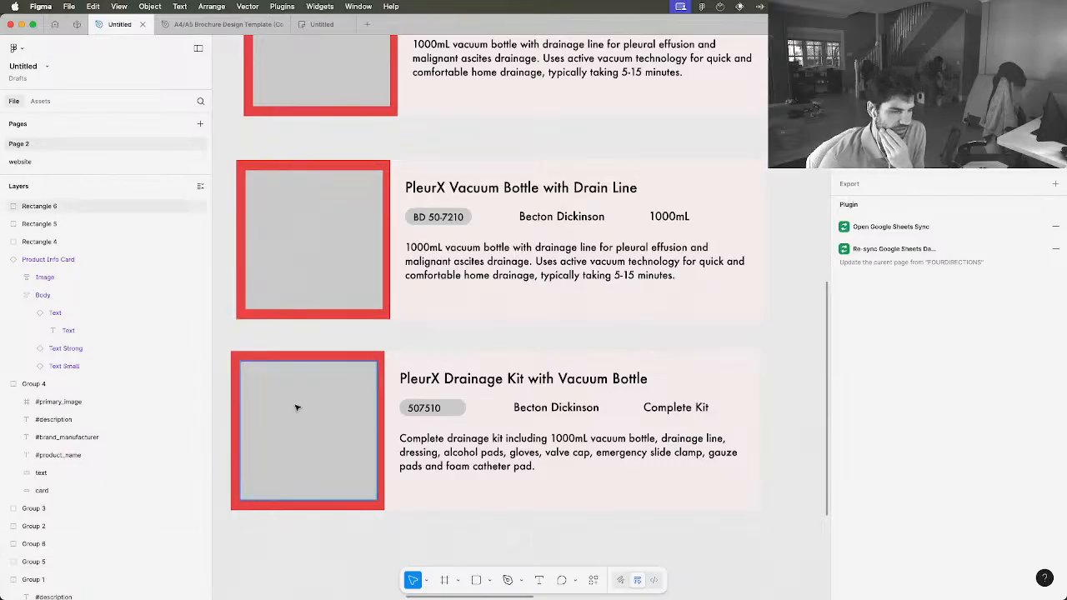
pyautogui.moveTo(418, 375); pyautogui.dragTo(425, 374)
pyautogui.press('super+z')
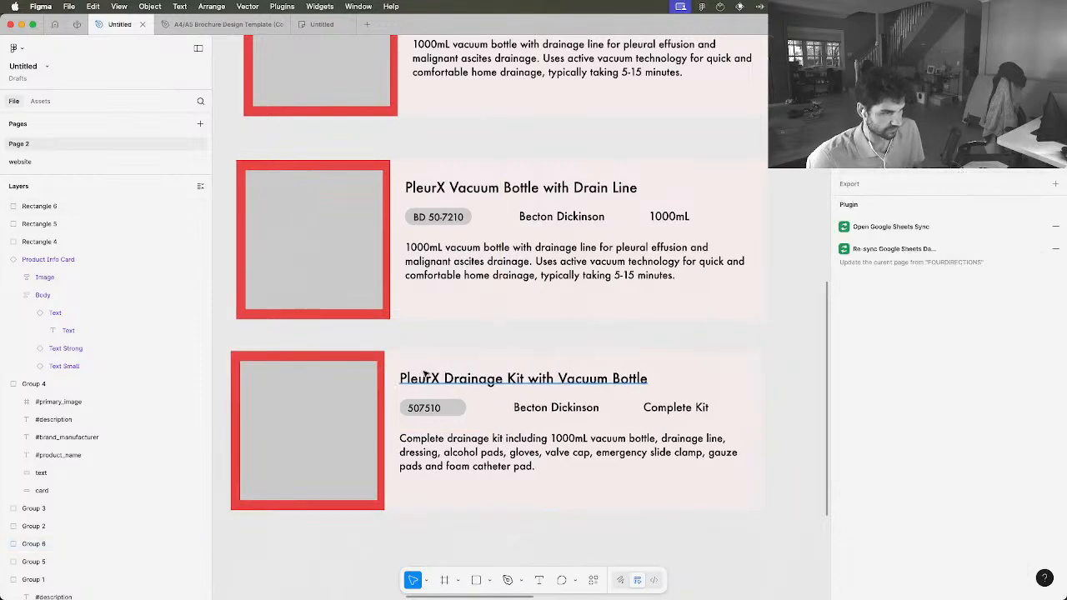
pyautogui.moveTo(787, 530); pyautogui.dragTo(269, 367)
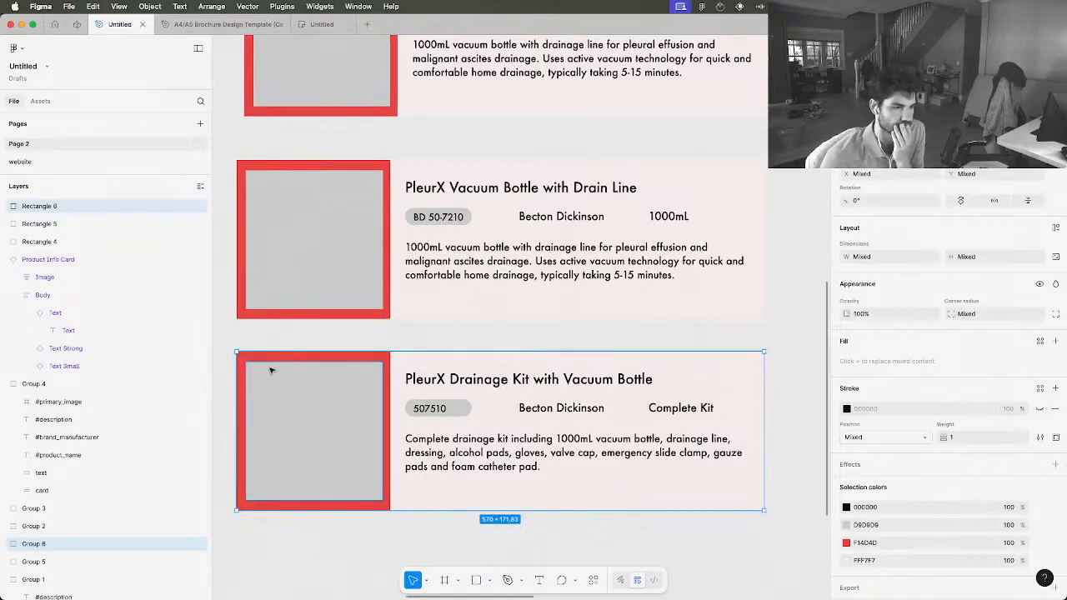
# Duplicate the second and third cards together with their image rectangles and place the copies directly below the third card
pyautogui.scroll(-2, 269, 367)
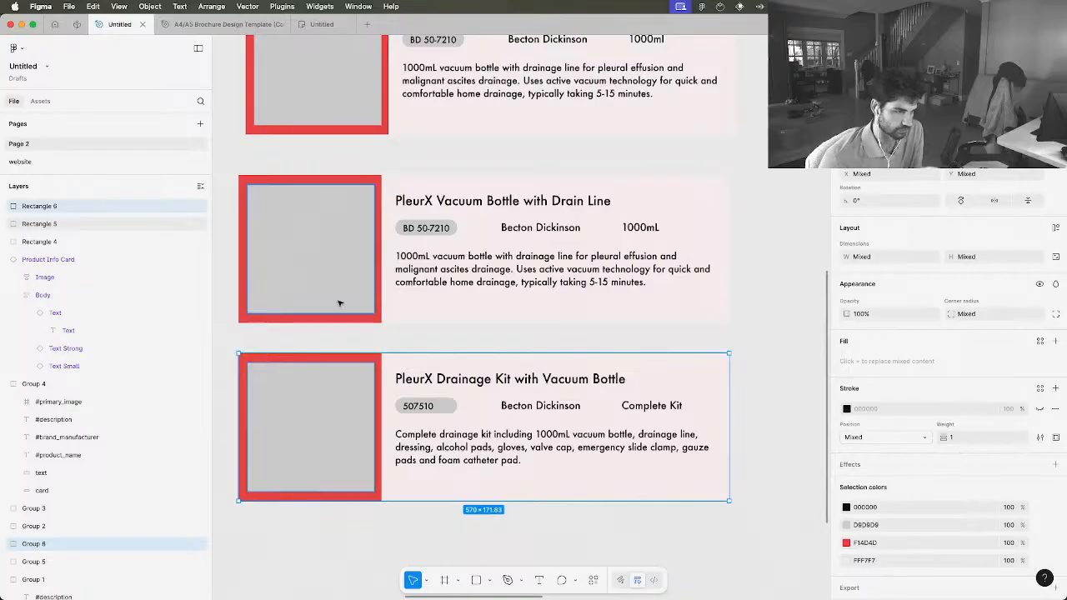
pyautogui.scroll(-5, 340, 303)
pyautogui.hscroll(-6, 340, 303)
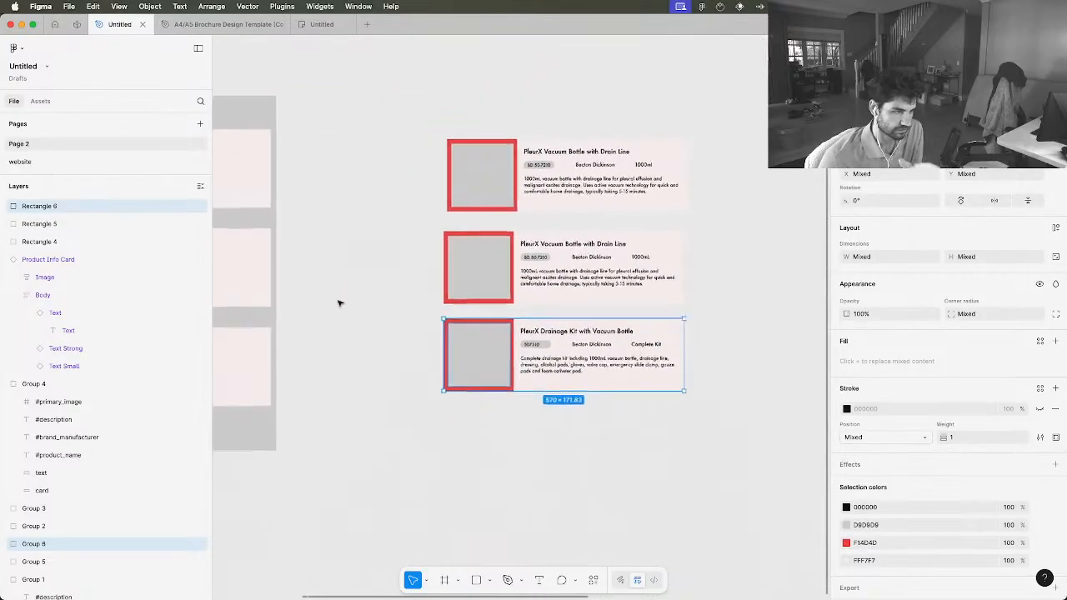
pyautogui.hscroll(-2, 339, 304)
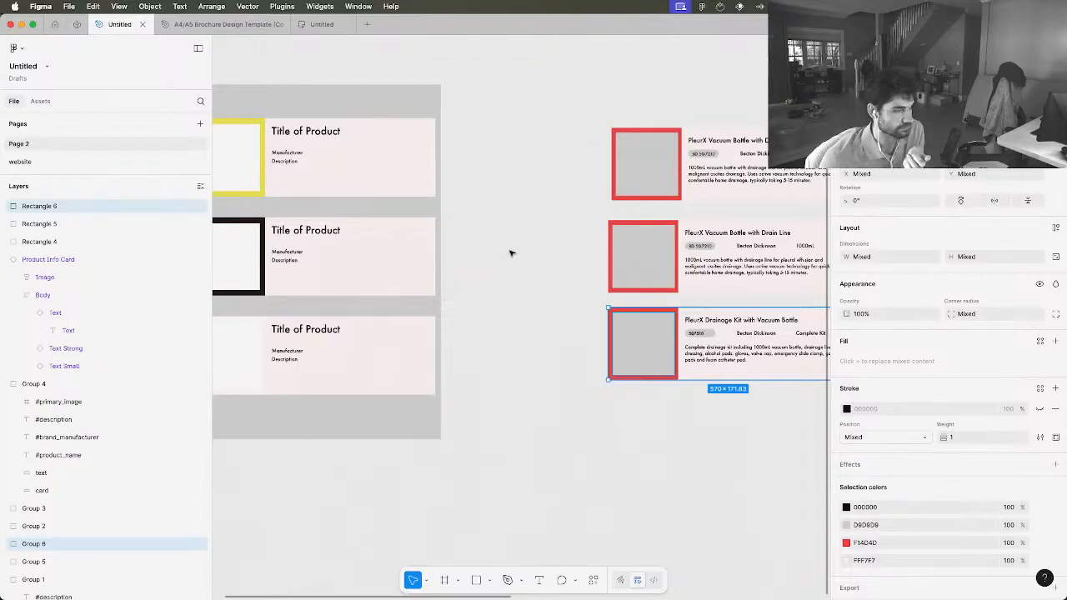
pyautogui.hscroll(3, 512, 252)
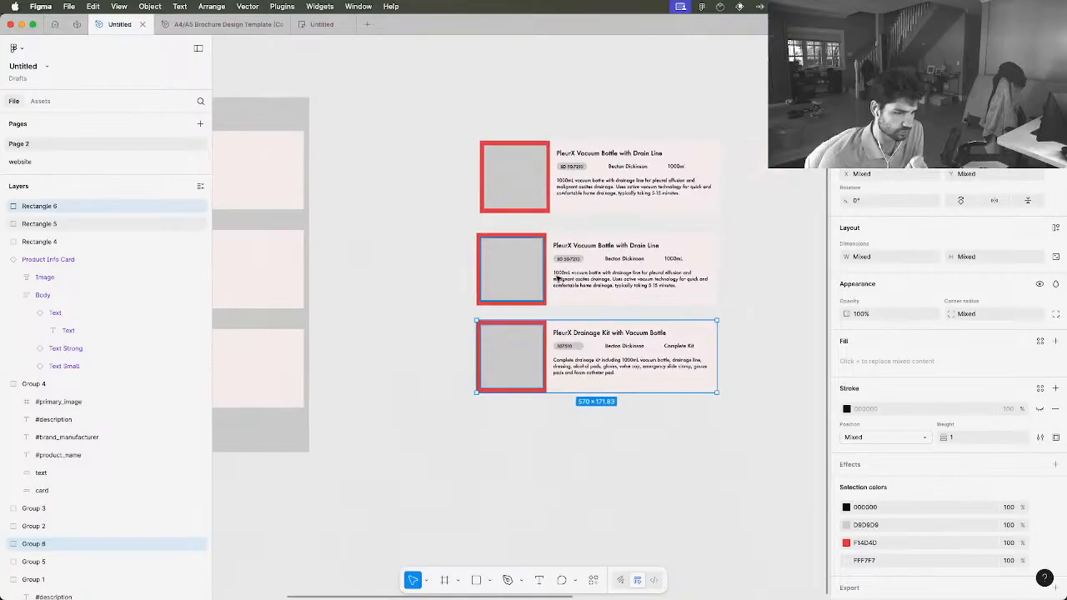
pyautogui.moveTo(748, 423); pyautogui.dragTo(482, 233)
pyautogui.moveTo(557, 285); pyautogui.dragTo(559, 455)
pyautogui.scroll(-2, 750, 500)
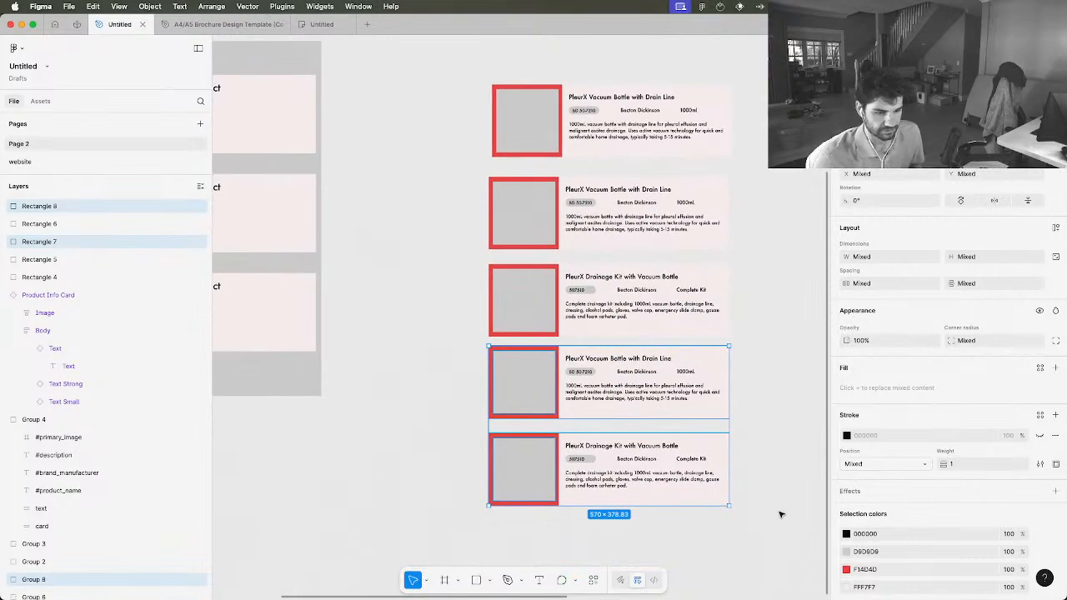
# Select the four lower cards with their image rectangles and fetch and sync them with the Google Sheets Sync plugin, updating the current selection only
pyautogui.moveTo(768, 512); pyautogui.dragTo(482, 178)
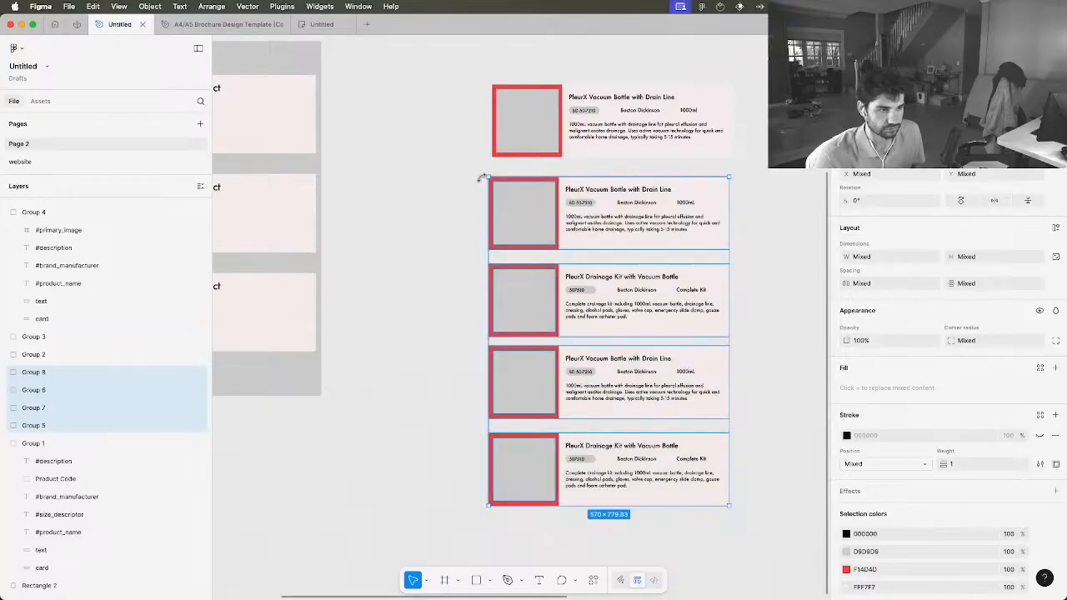
pyautogui.rightClick(541, 188)
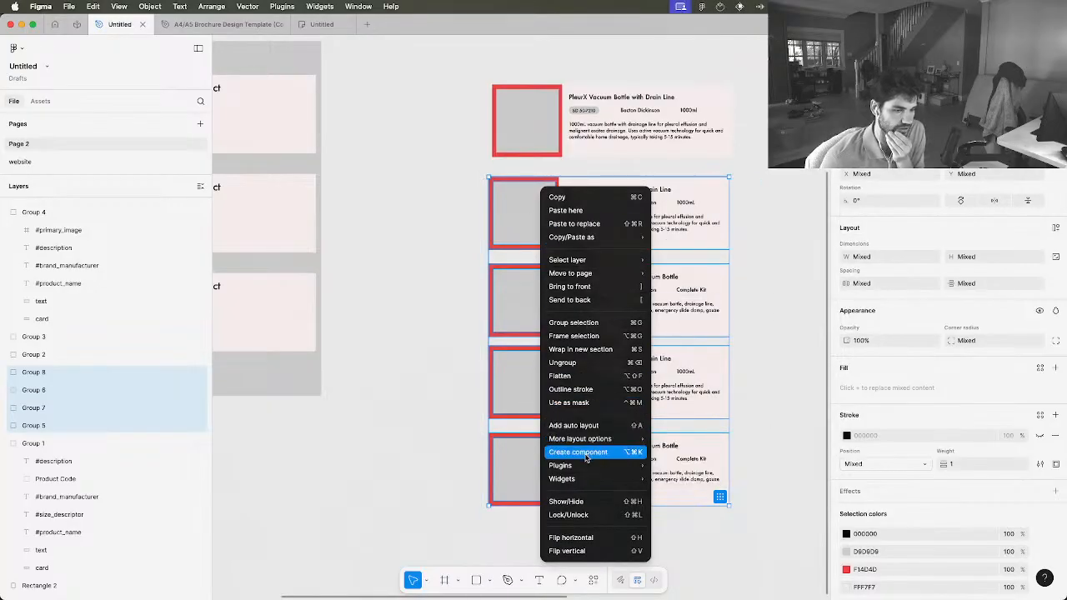
pyautogui.moveTo(560, 466)
pyautogui.click(676, 374)
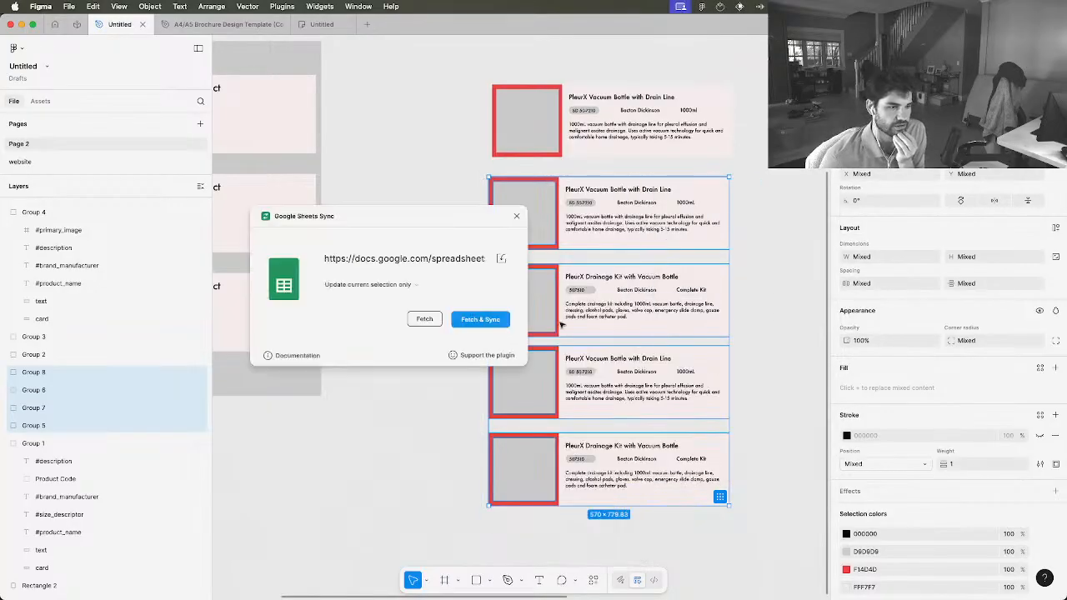
pyautogui.click(481, 319)
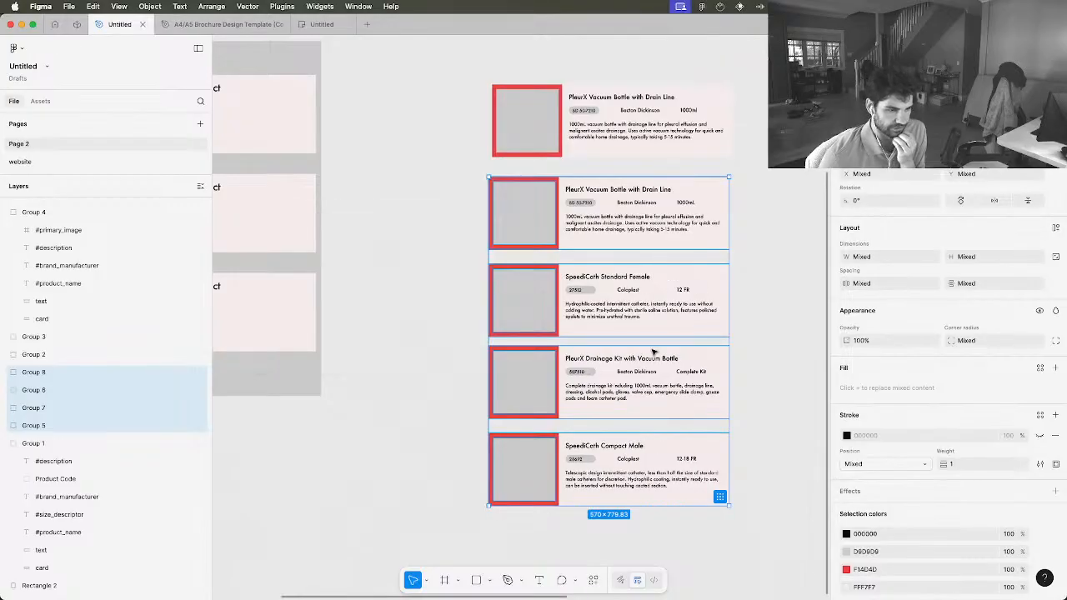
# Compare the synced card details with the fourdirections spreadsheet, checking the size descriptor and SKU cells of the SpeediCath Compact Male row
pyautogui.scroll(-2, 655, 353)
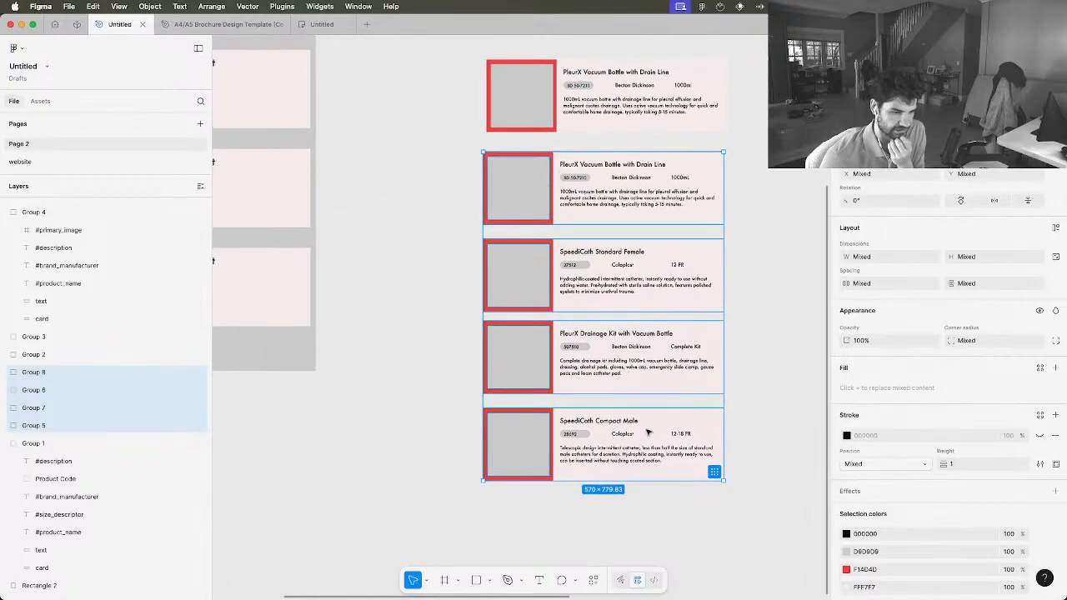
pyautogui.scroll(5, 649, 429)
pyautogui.scroll(5, 597, 423)
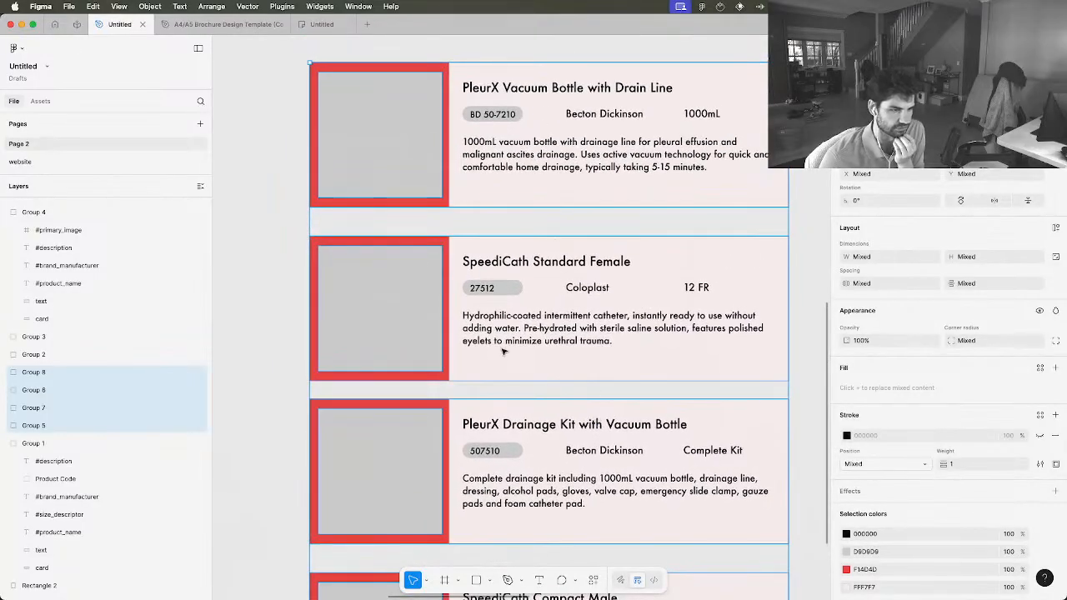
pyautogui.scroll(-3, 609, 327)
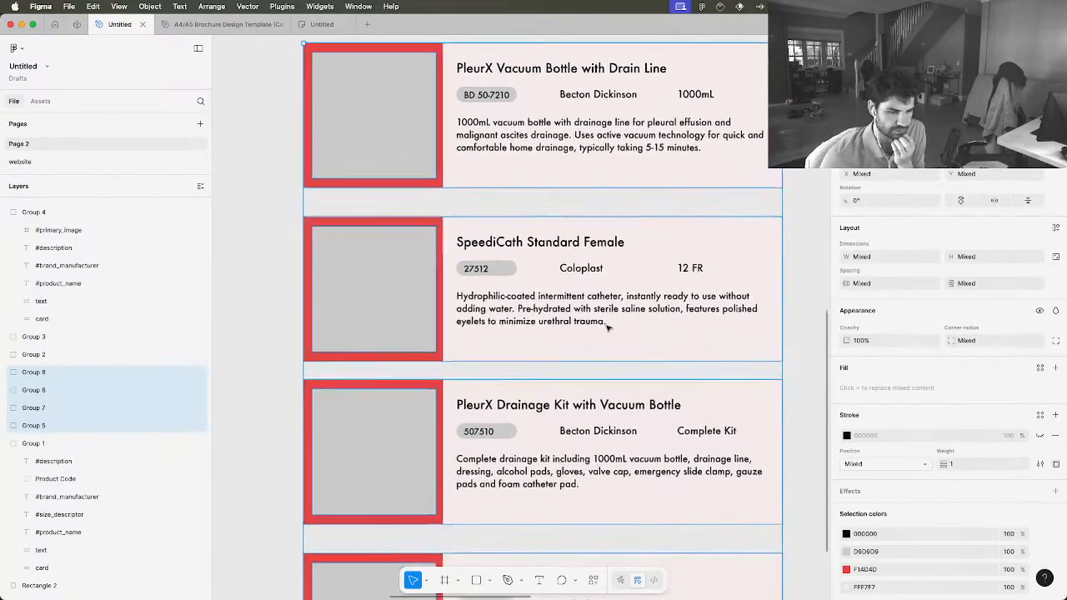
pyautogui.scroll(-1, 684, 527)
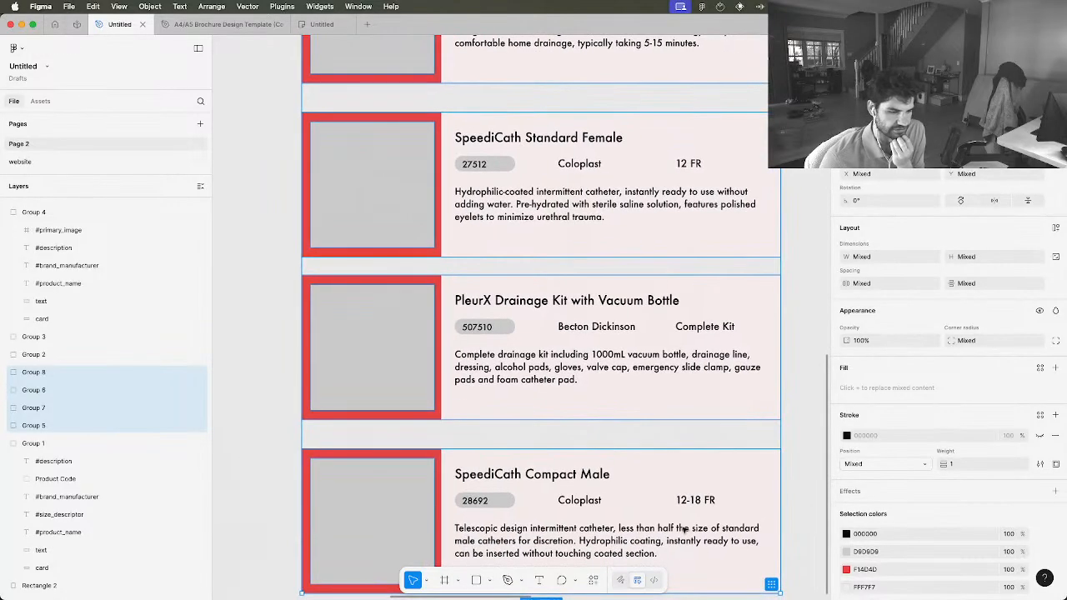
pyautogui.hotkey('ctrl', 'Up')
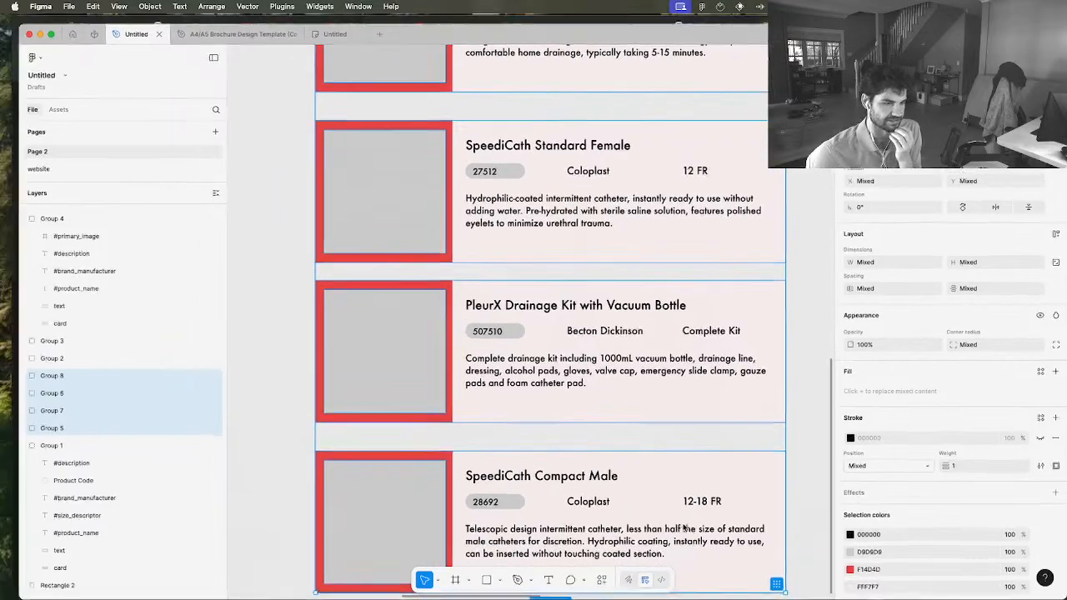
pyautogui.click(477, 205)
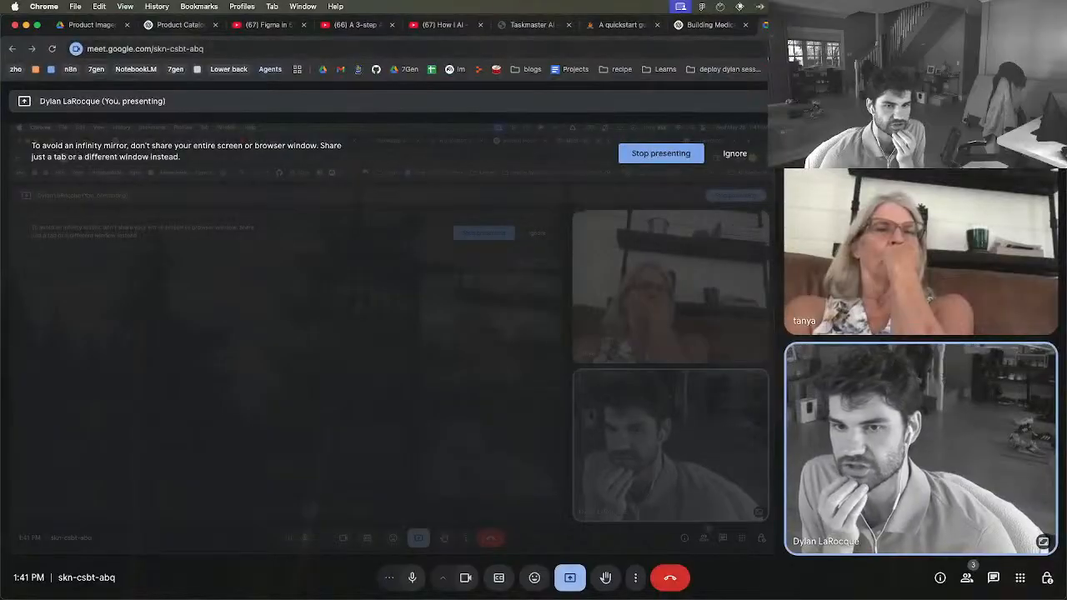
pyautogui.click(851, 25)
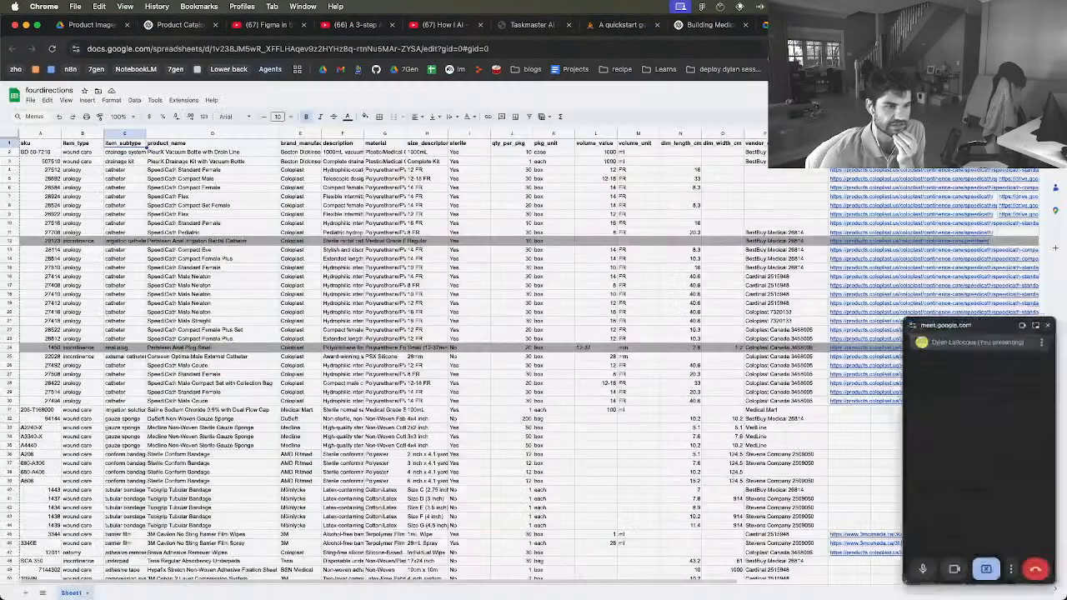
pyautogui.click(417, 180)
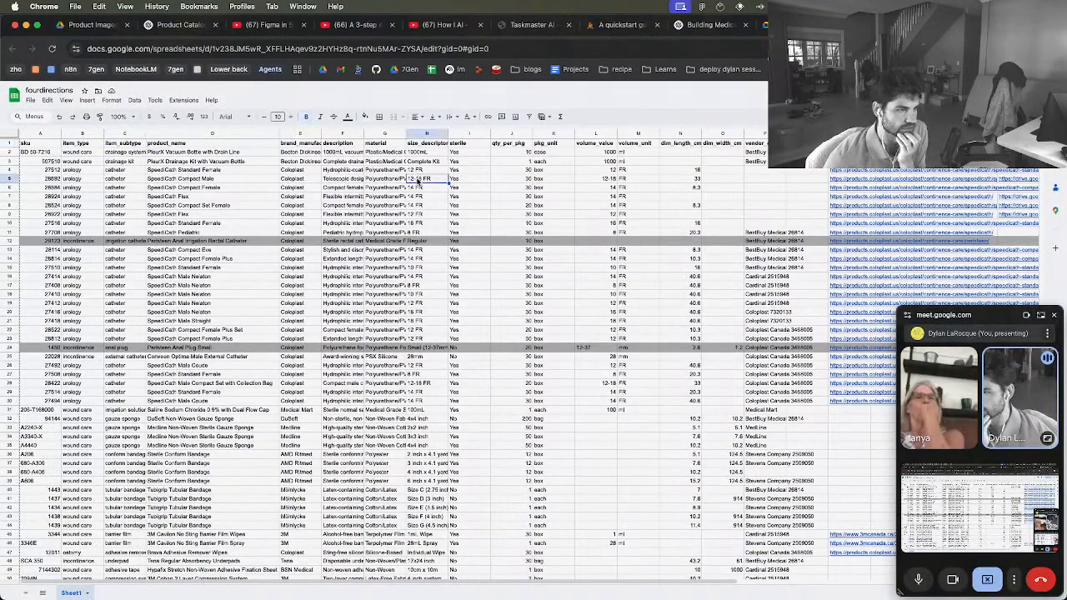
pyautogui.click(50, 181)
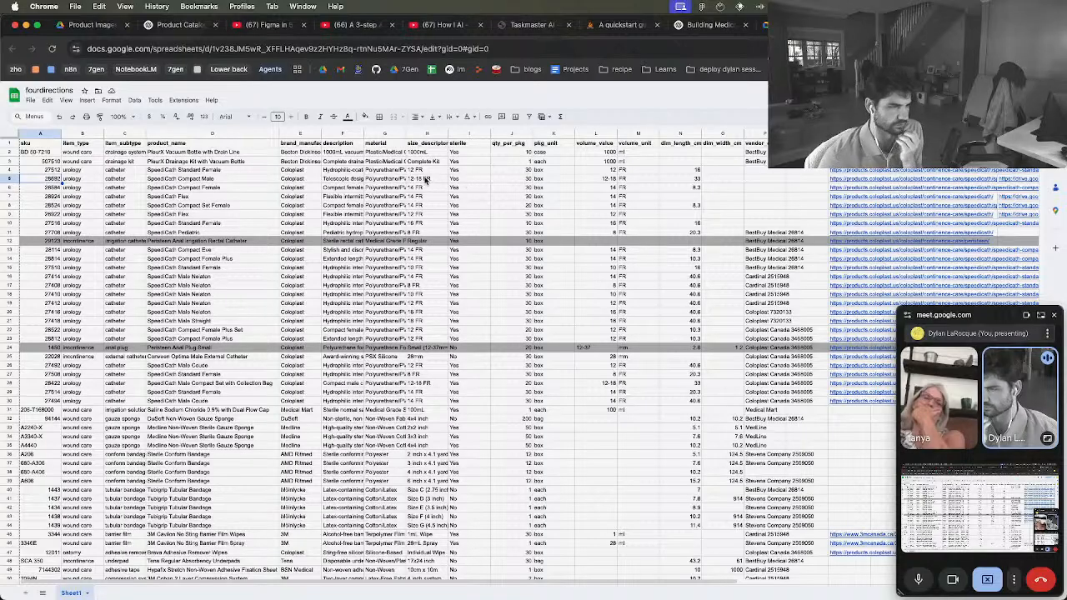
# Return to Figma and move the four selected cards up beneath the top card, aligned with its left edge, then deselect them
pyautogui.hotkey('ctrl', 'Up')
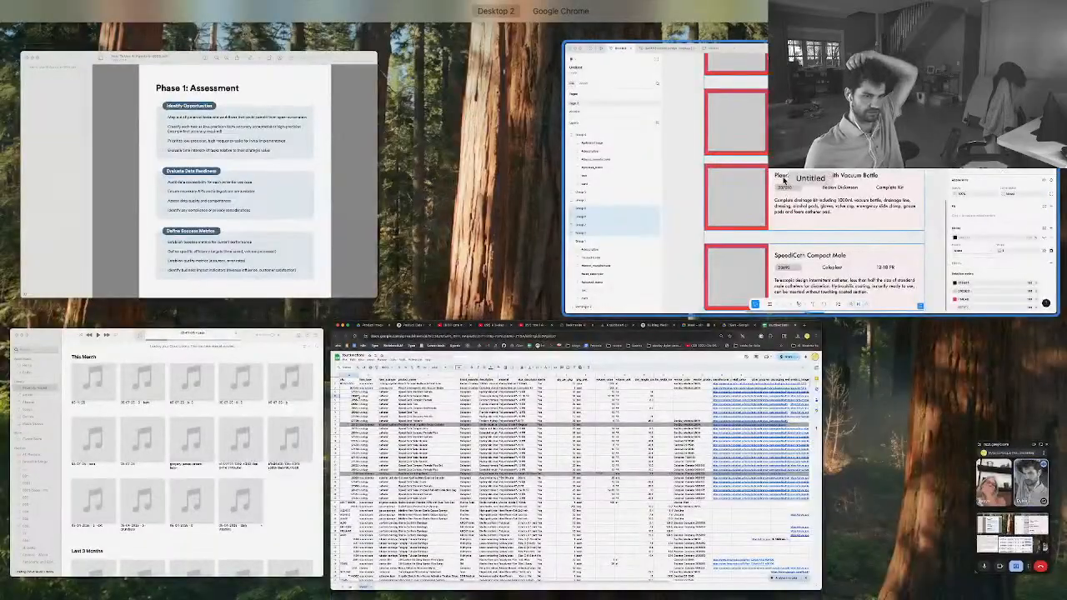
pyautogui.click(561, 204)
pyautogui.scroll(-5, 560, 238)
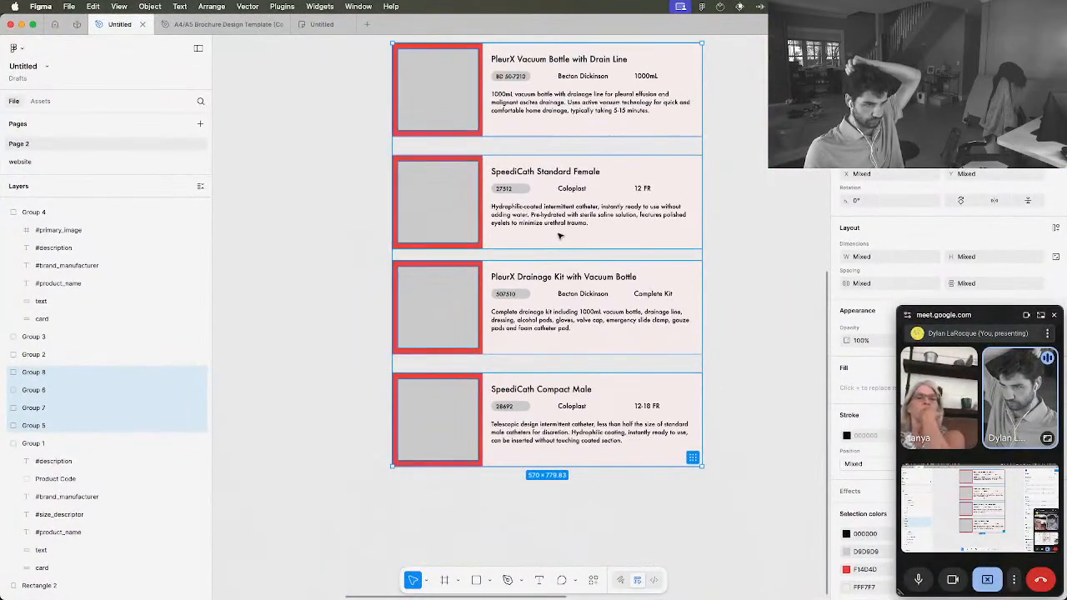
pyautogui.scroll(3, 560, 237)
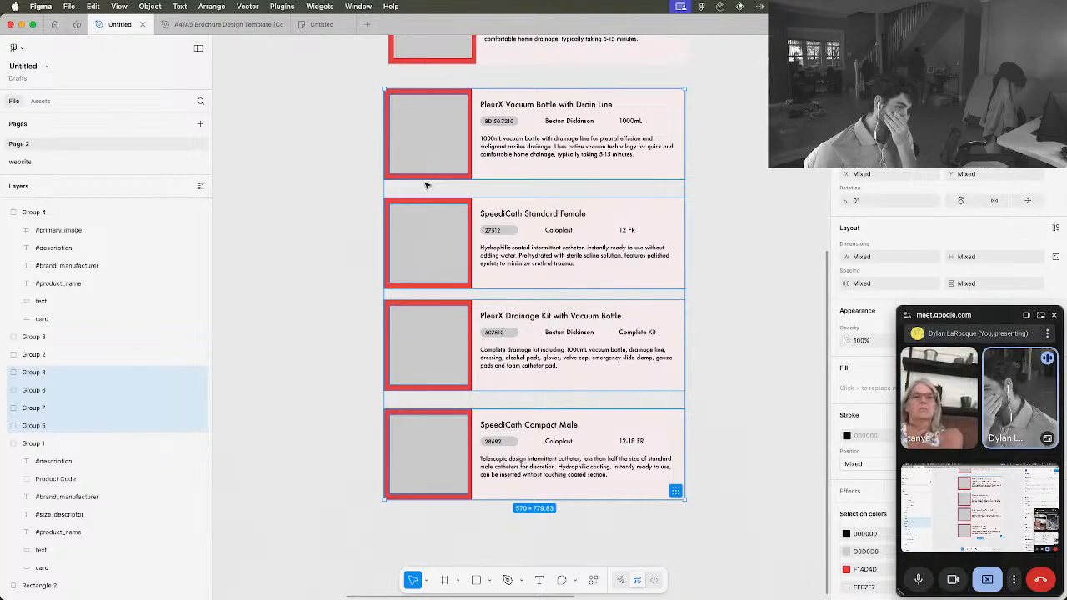
pyautogui.scroll(-3, 426, 185)
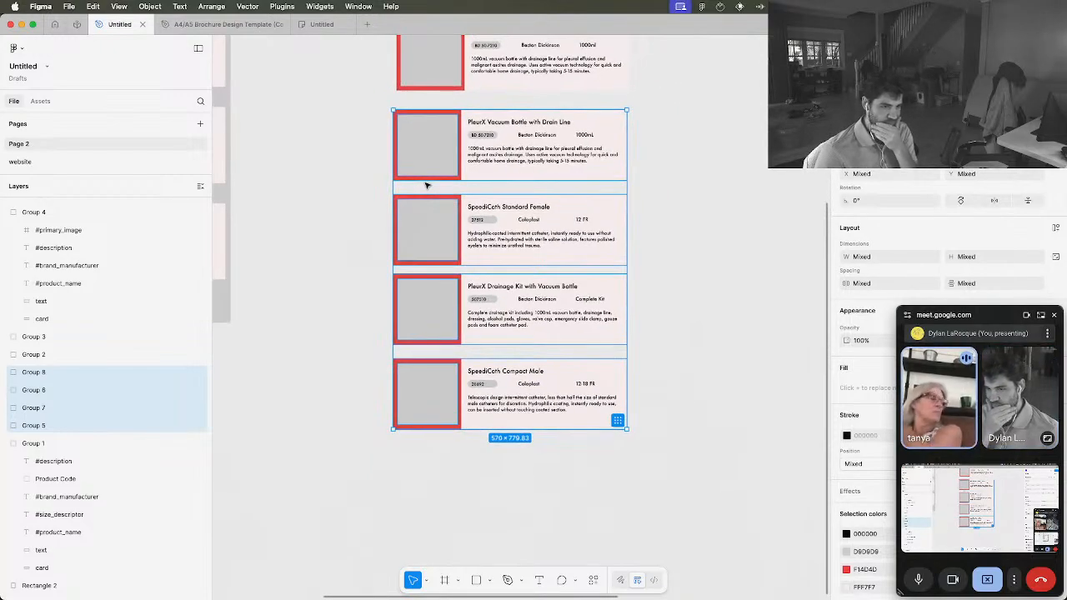
pyautogui.scroll(3, 426, 185)
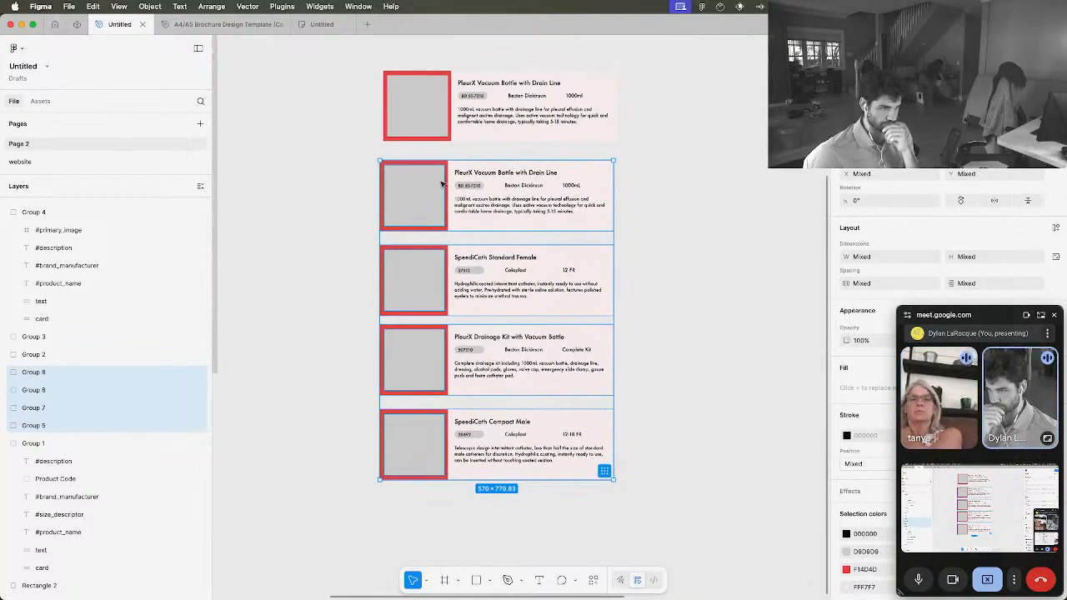
pyautogui.moveTo(443, 184); pyautogui.dragTo(446, 183)
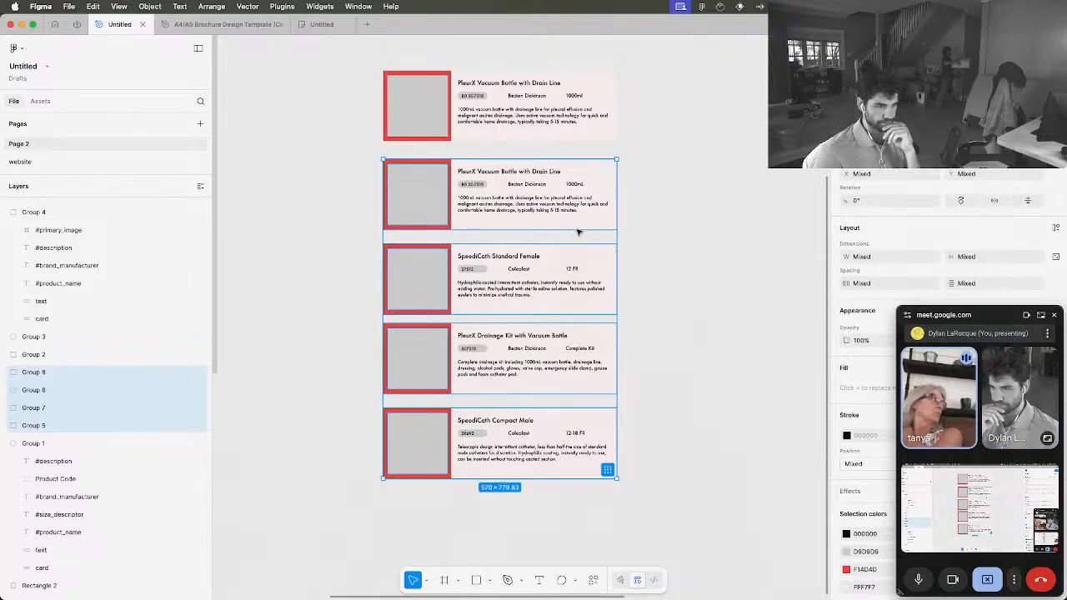
pyautogui.moveTo(550, 201); pyautogui.dragTo(552, 196)
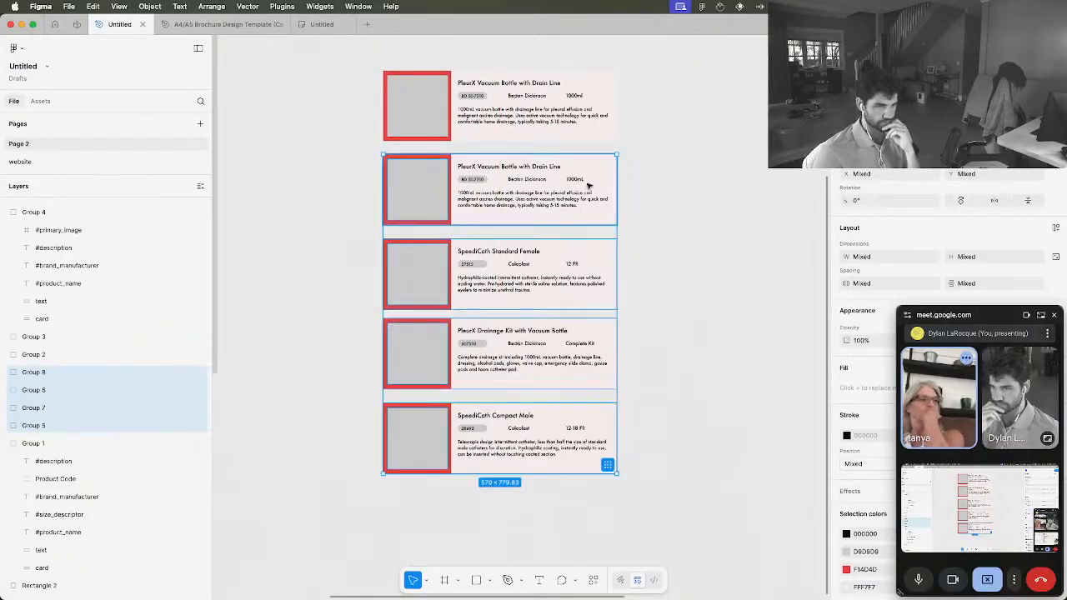
pyautogui.press('Up')
pyautogui.press('Up')
pyautogui.press('Up')
pyautogui.press('Up')
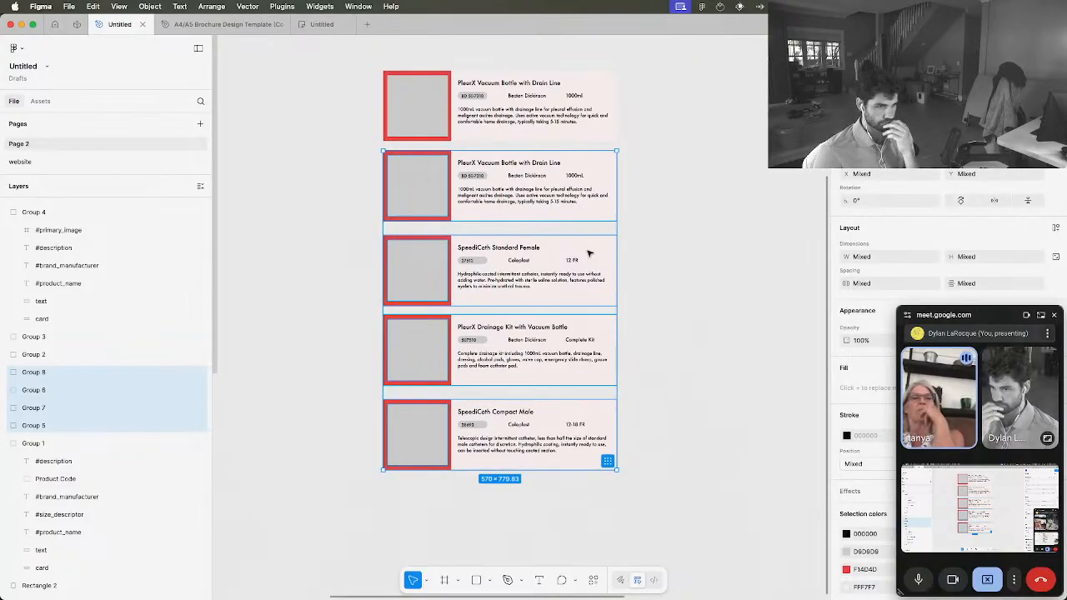
pyautogui.click(690, 270)
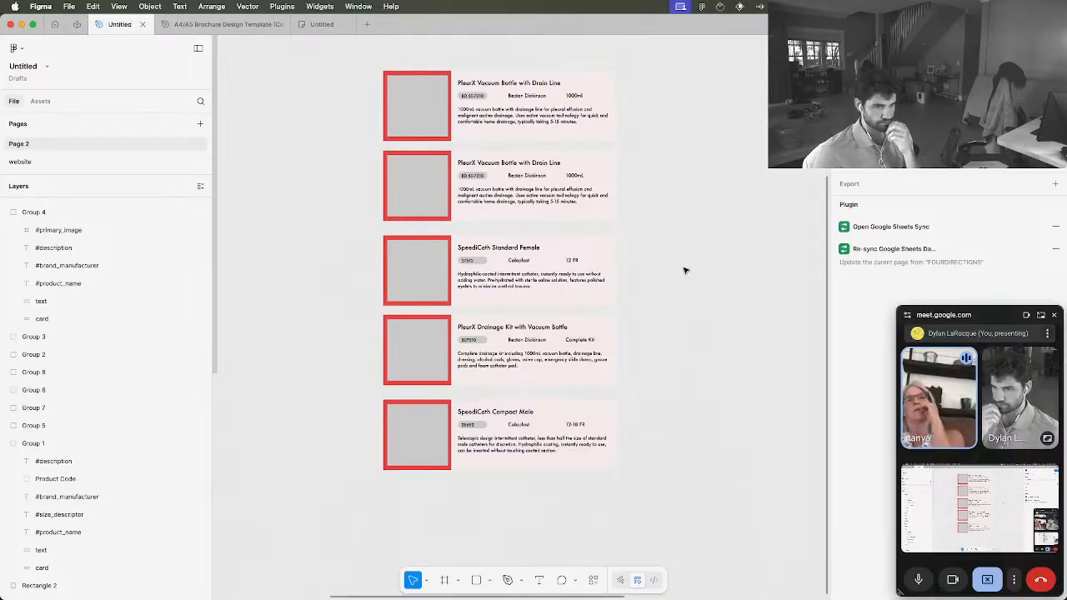
pyautogui.click(403, 266)
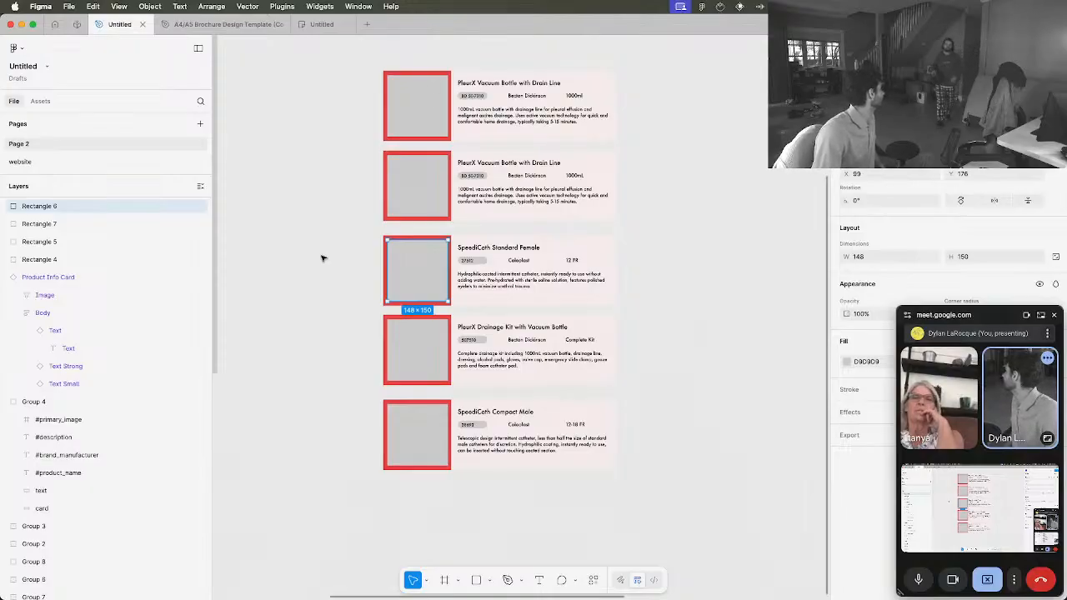
pyautogui.hotkey('ctrl', 'Up')
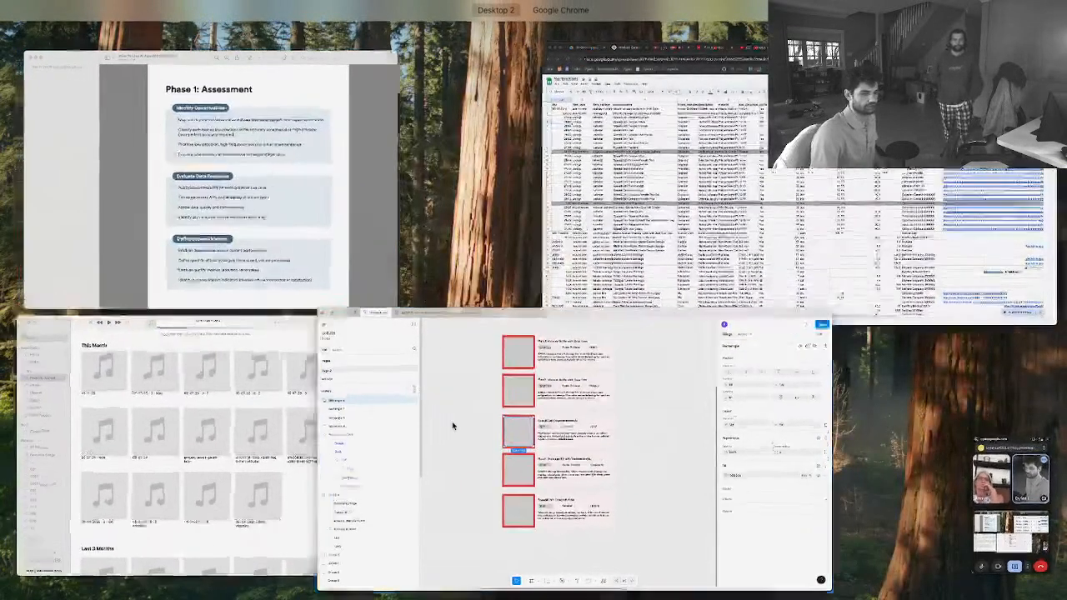
pyautogui.hotkey('ctrl', 'Up')
pyautogui.hotkey('ctrl', 'Up')
pyautogui.hotkey('ctrl', 'Up')
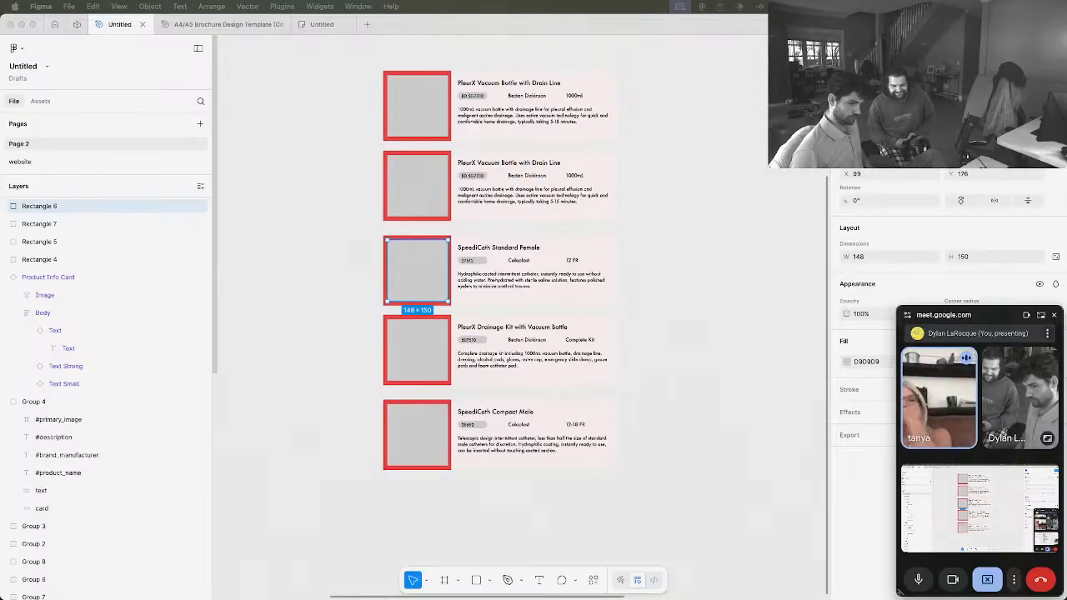
# Switch to the Google Meet call in Chrome and stop presenting the screen
pyautogui.hotkey('ctrl', 'Up')
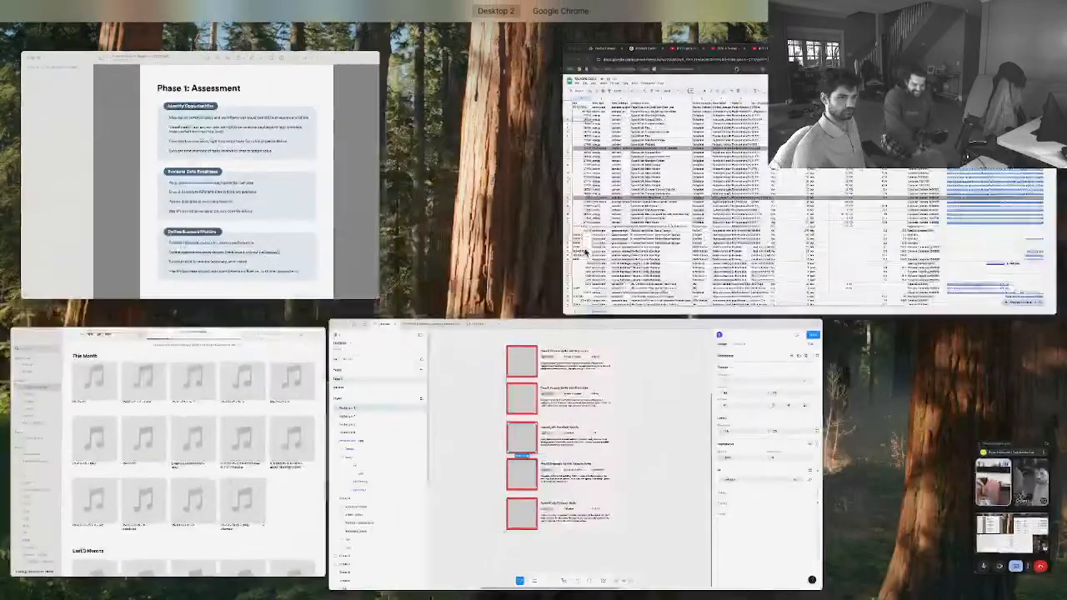
pyautogui.click(667, 113)
pyautogui.click(809, 25)
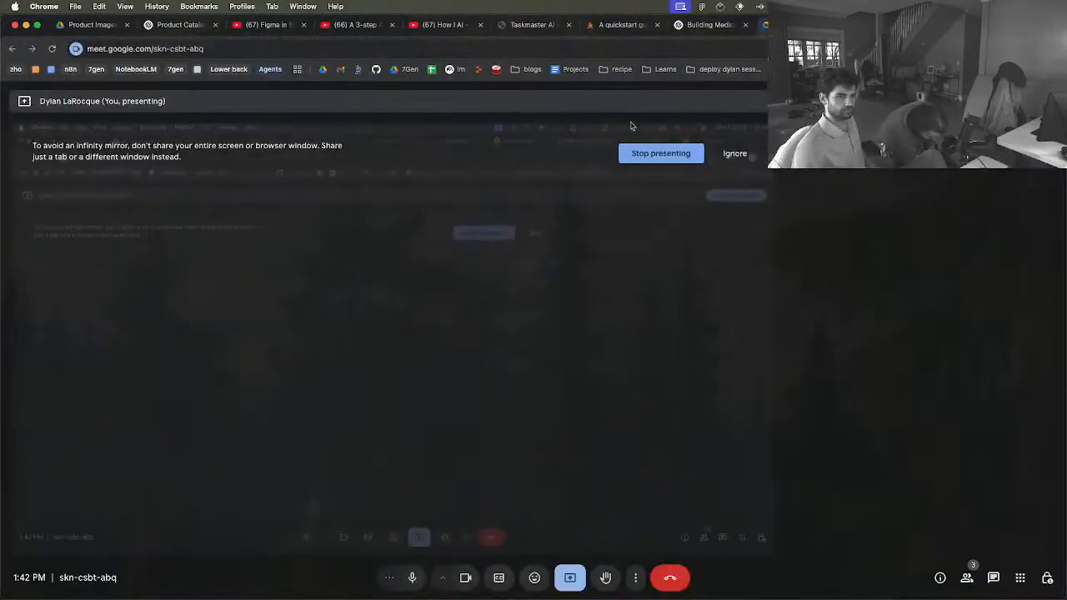
pyautogui.click(667, 155)
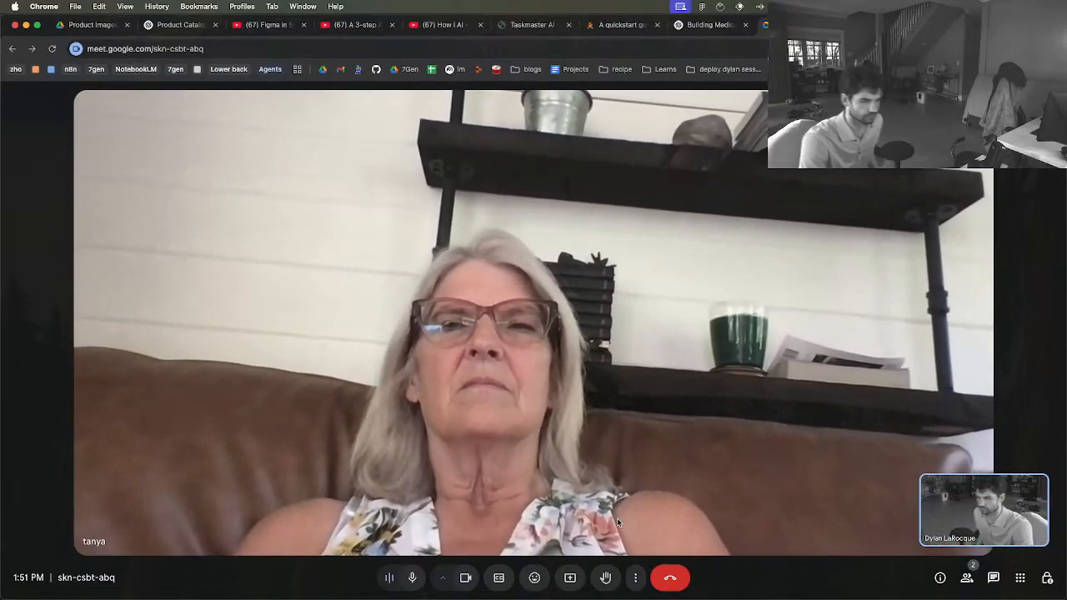
# Show the emoji reactions in the call and turn off live captions
pyautogui.click(534, 579)
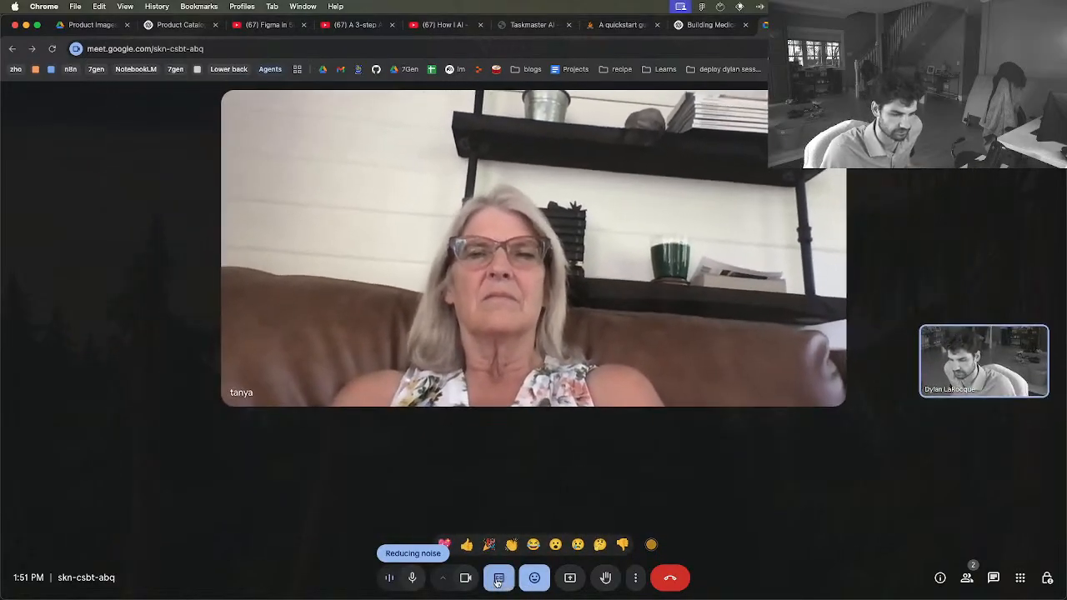
pyautogui.click(498, 579)
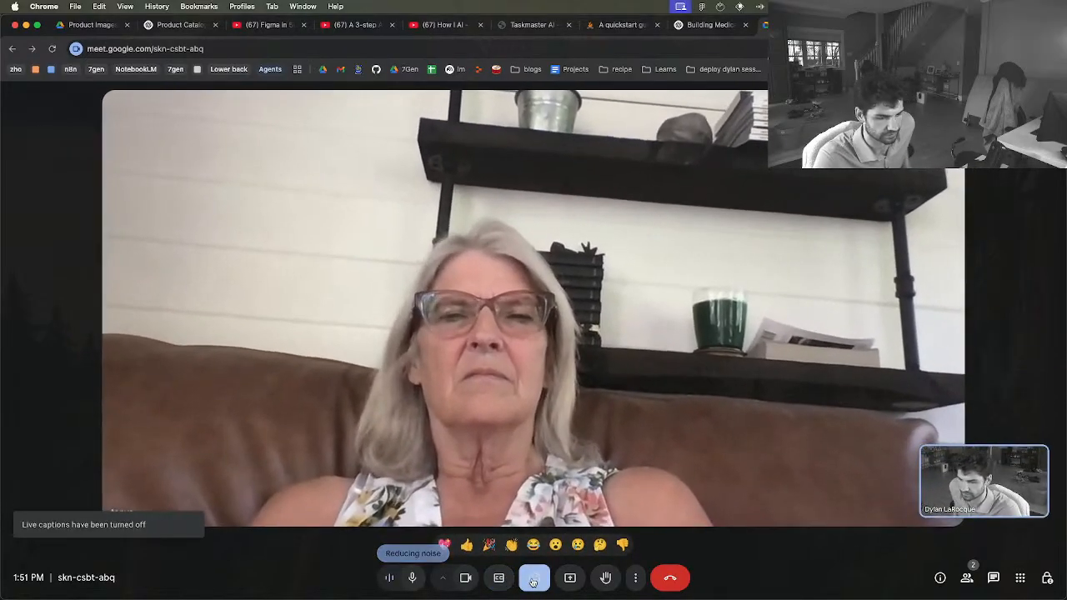
# Present the entire screen in the Google Meet call, sharing Screen 2
pyautogui.click(571, 577)
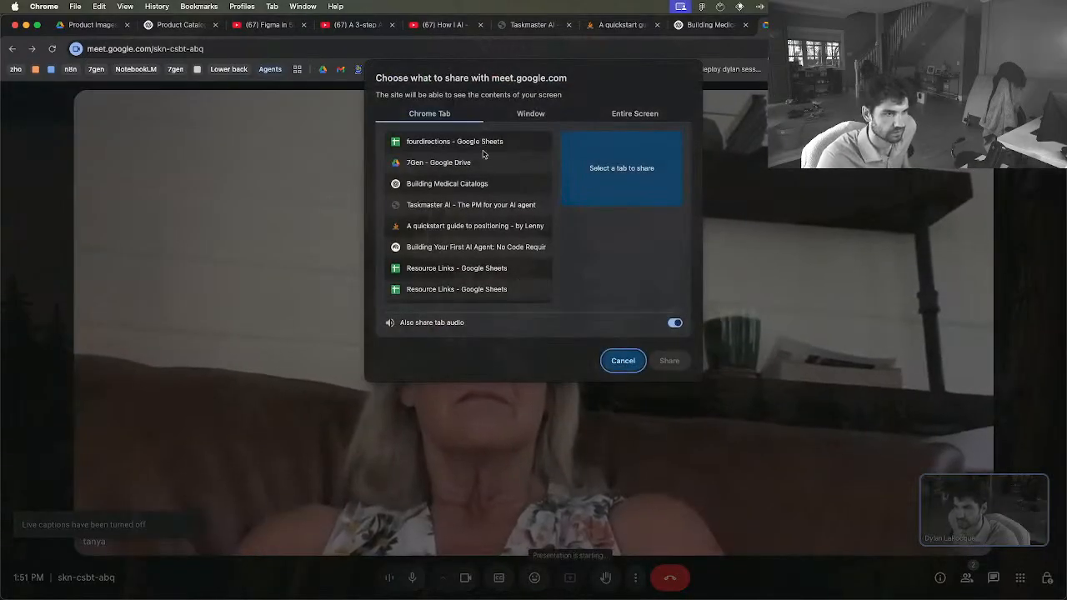
pyautogui.click(635, 113)
pyautogui.click(627, 211)
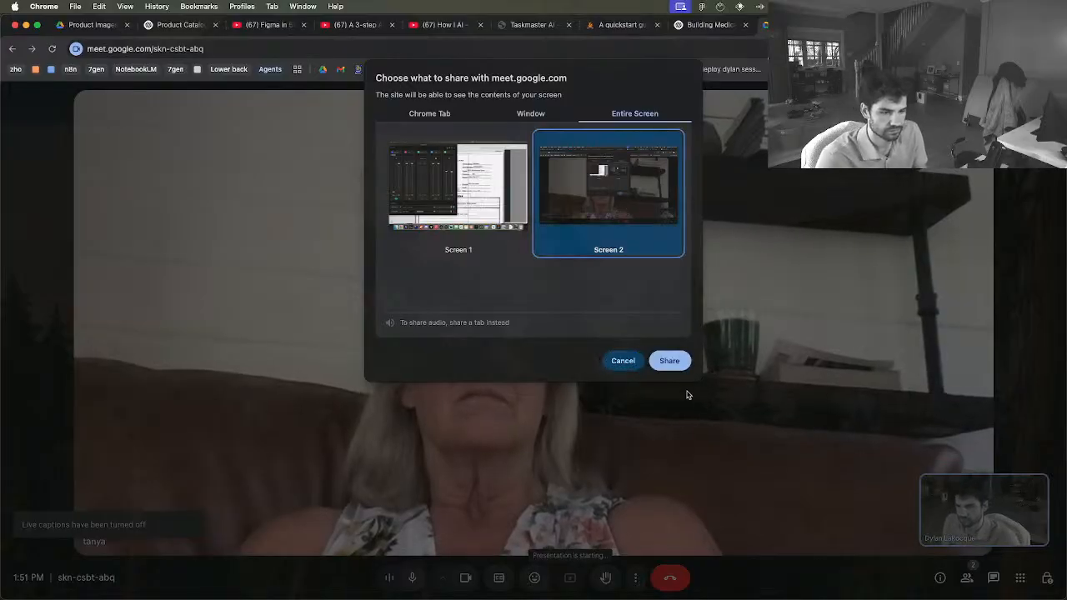
pyautogui.click(669, 361)
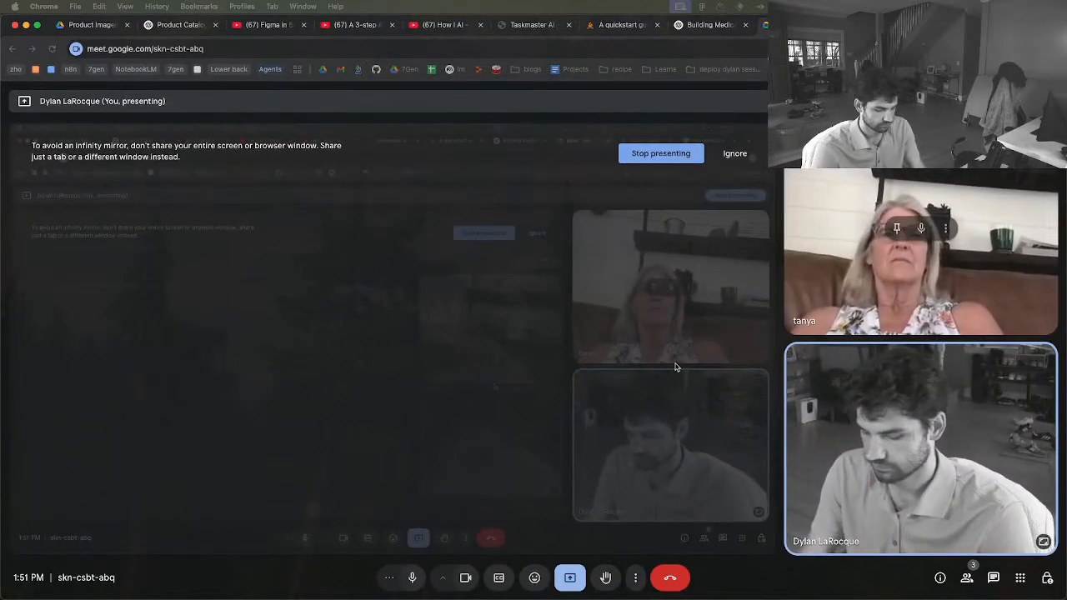
# Open the Zoho CRM home page in a new browser tab
pyautogui.press('super+t')
pyautogui.write('zoz')
pyautogui.press('BackSpace')
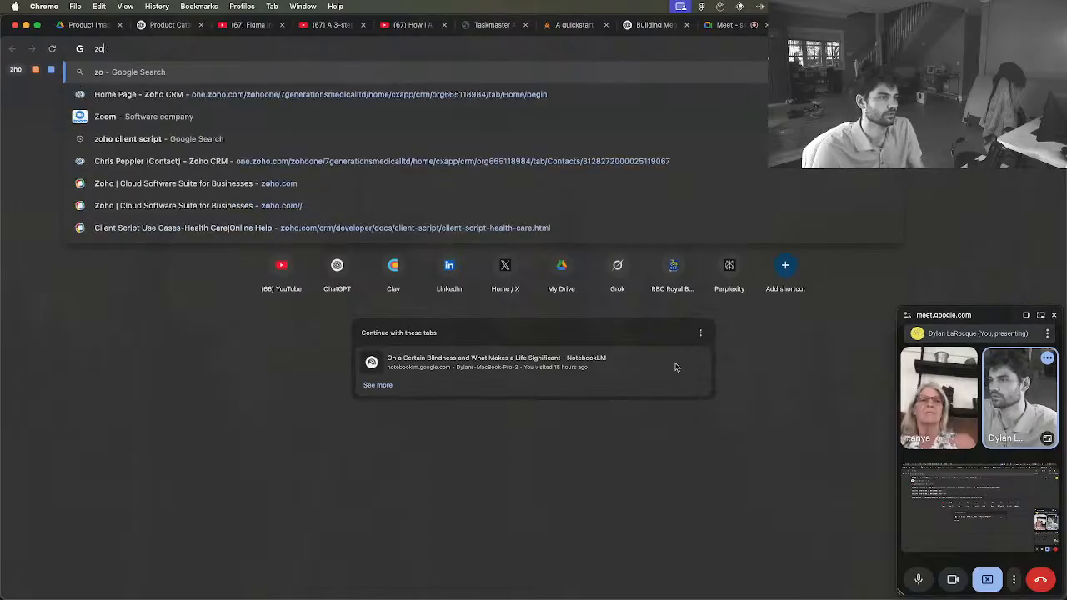
pyautogui.press('Down')
pyautogui.press('Down')
pyautogui.press('Up')
pyautogui.press('Return')
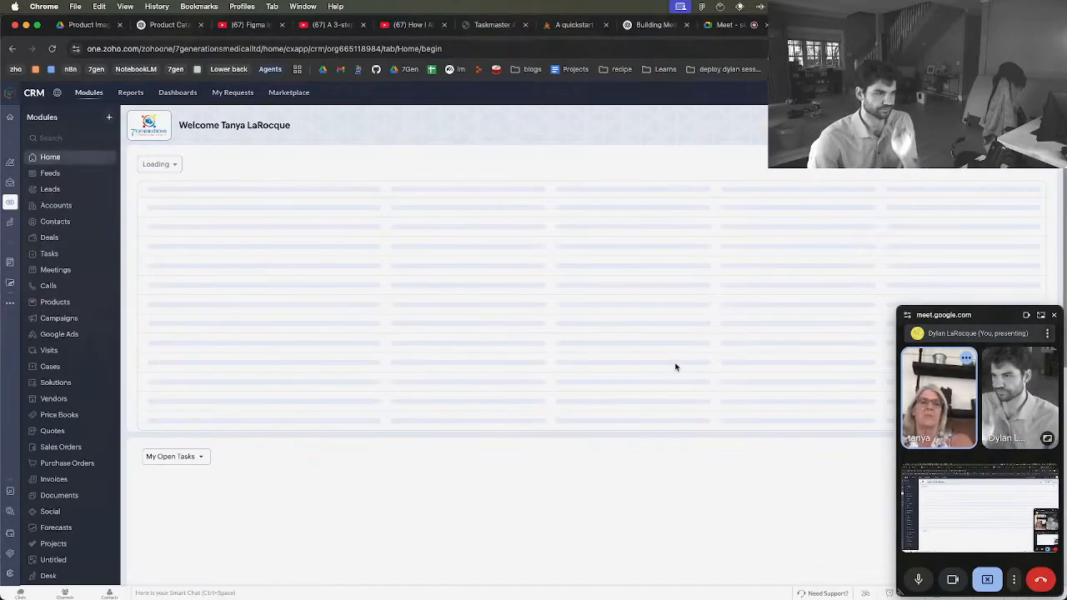
# Open the Deals list and switch its territory filter to All Territories and back to British Columbia
pyautogui.click(47, 239)
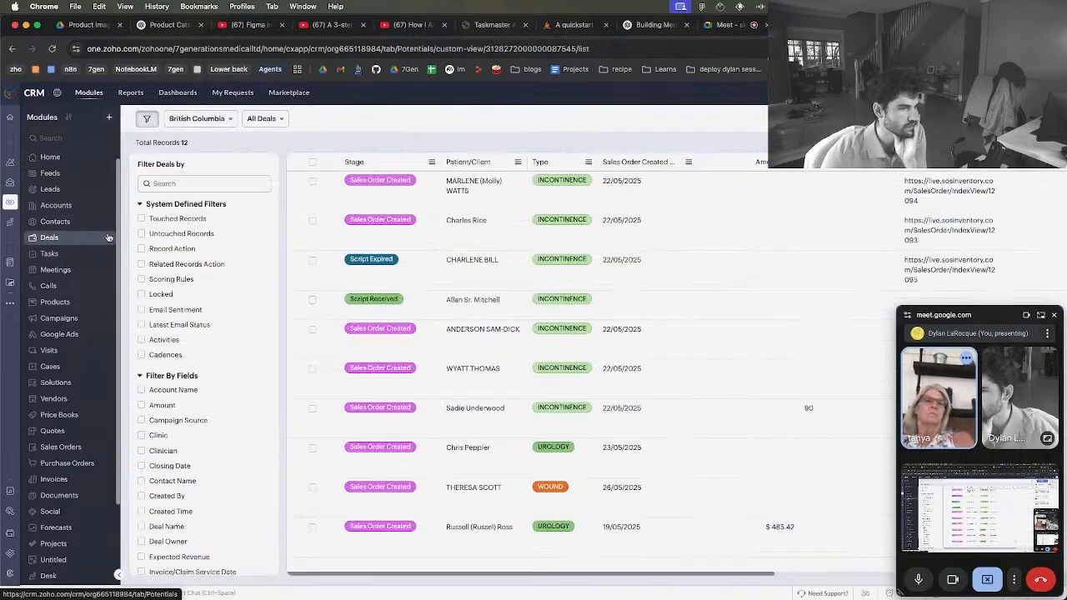
pyautogui.click(206, 119)
pyautogui.click(200, 138)
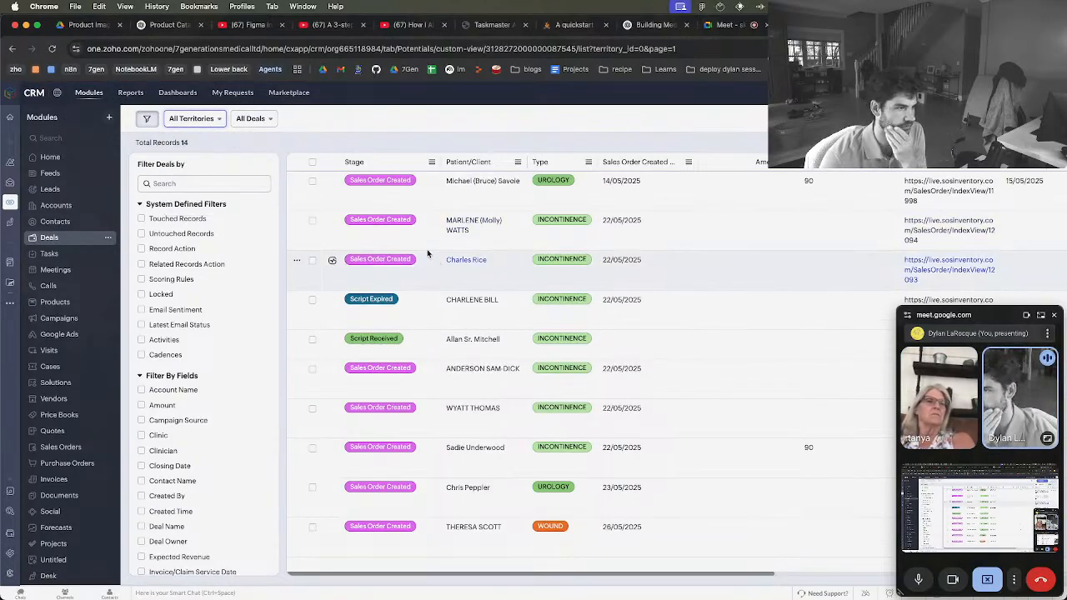
pyautogui.click(200, 122)
pyautogui.click(197, 206)
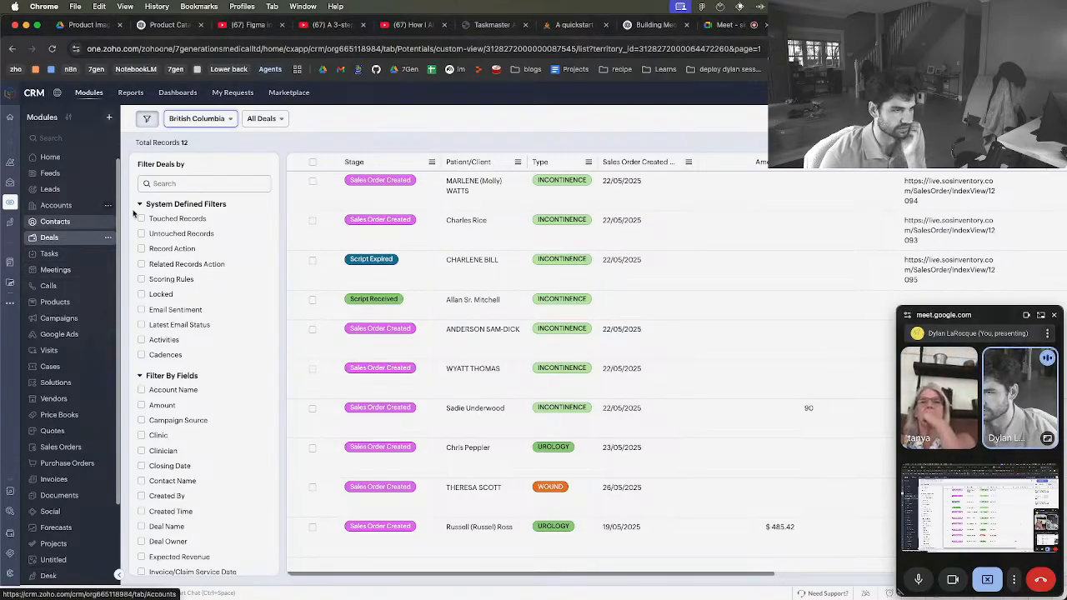
# Open the patient record of the first listed deal, look through its contact details, and return to the deals list
pyautogui.click(463, 189)
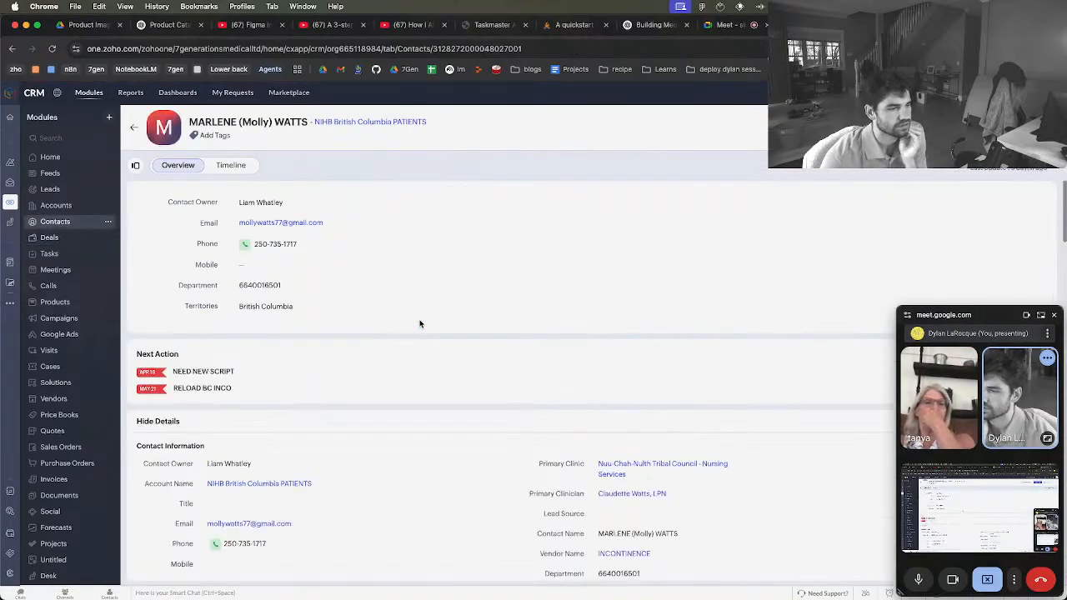
pyautogui.click(171, 422)
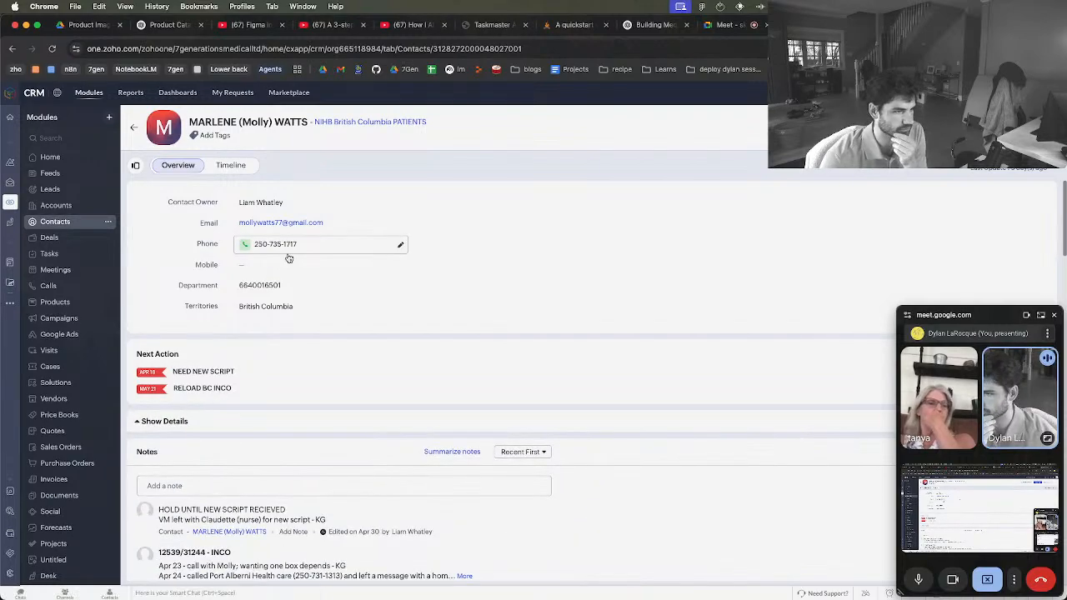
pyautogui.click(171, 422)
pyautogui.scroll(-5, 171, 422)
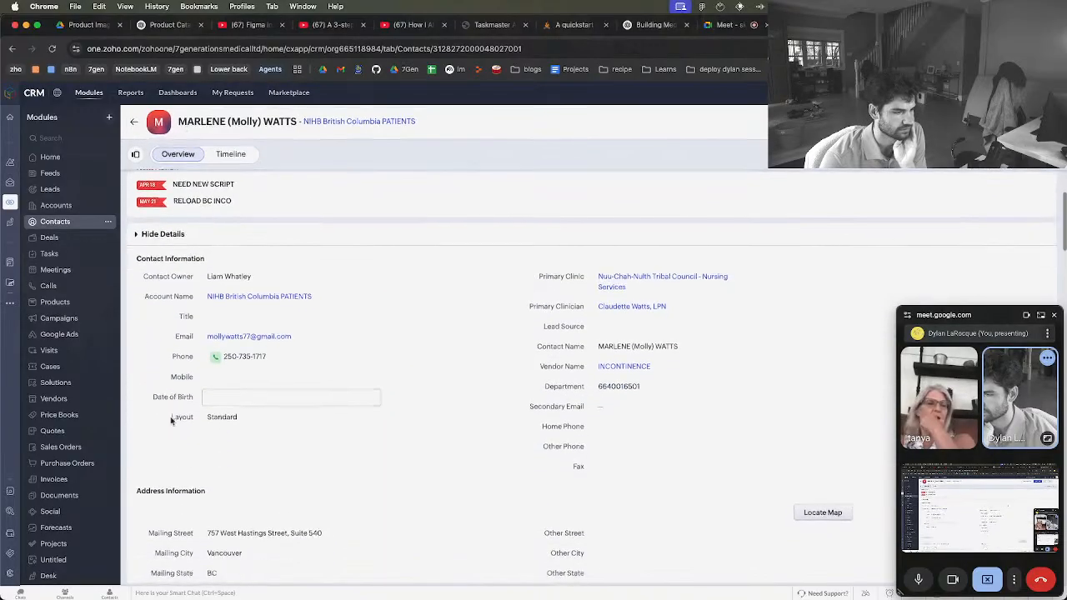
pyautogui.scroll(-5, 171, 422)
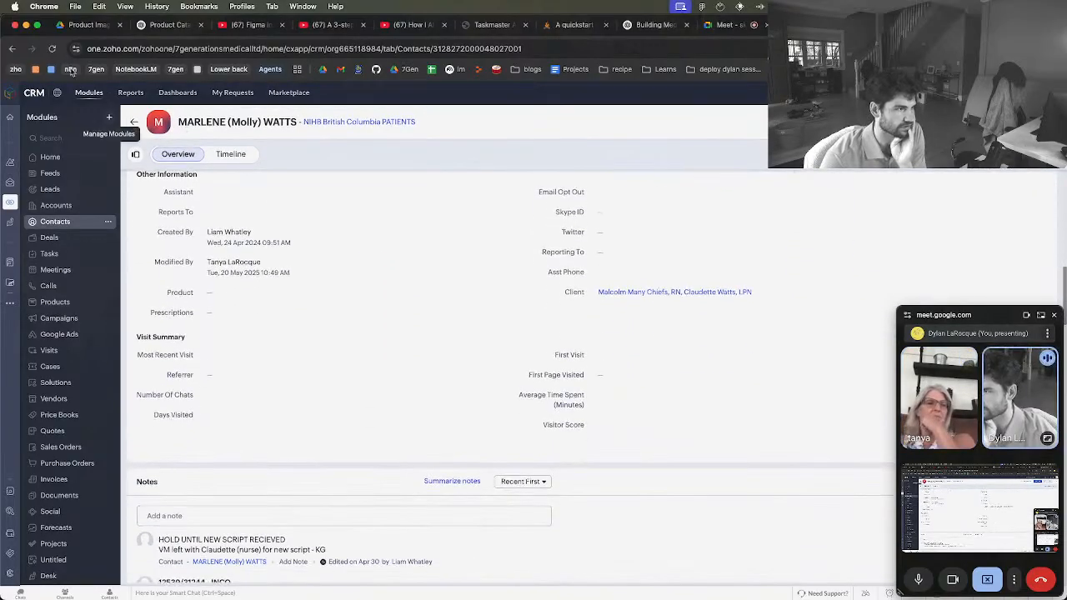
pyautogui.click(13, 50)
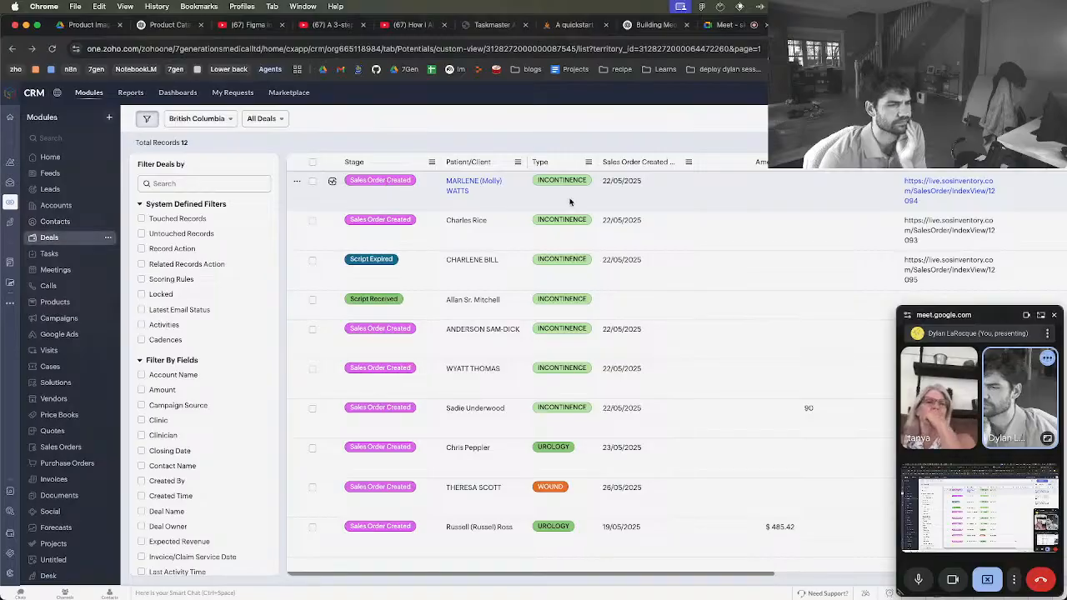
# Open the first deal in the list, collapse its details section, and go back to the deals list
pyautogui.click(394, 184)
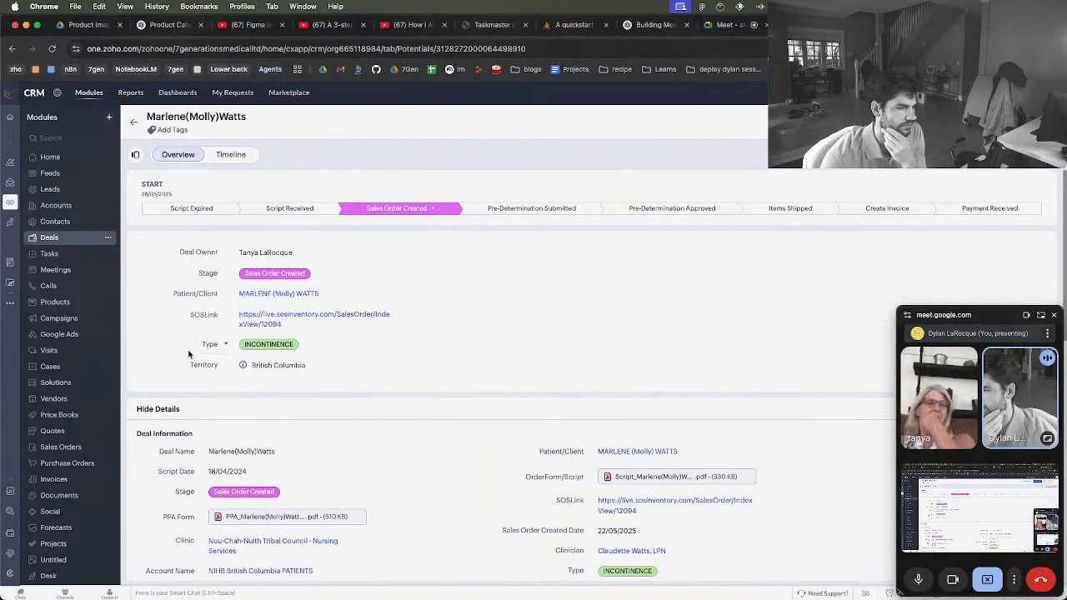
pyautogui.click(167, 410)
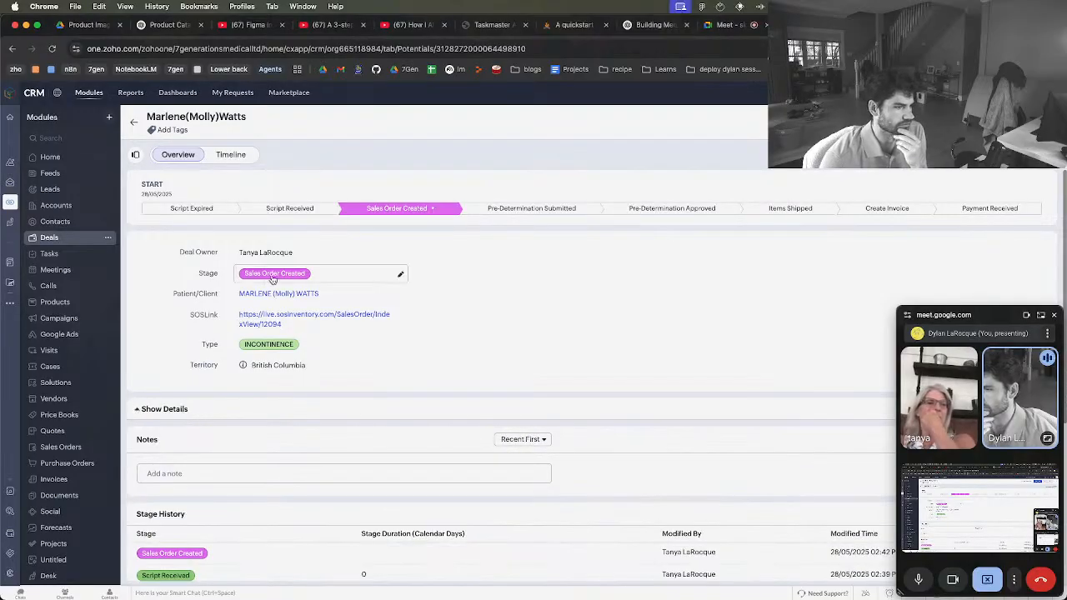
pyautogui.click(133, 123)
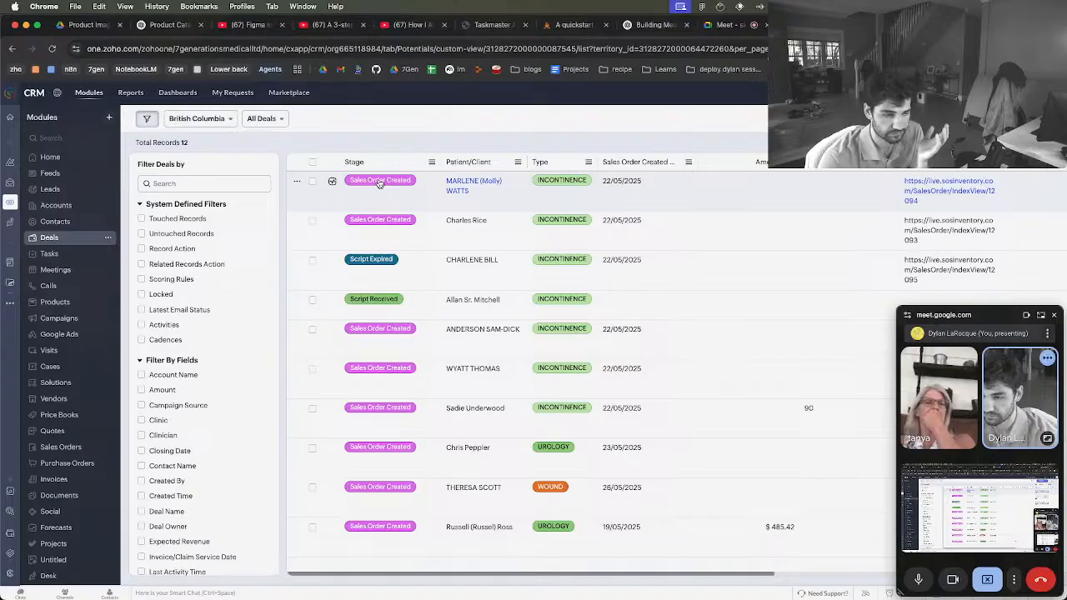
# Reopen the first deal, expand its details, and review the deal information, attached forms and Stage History
pyautogui.click(380, 184)
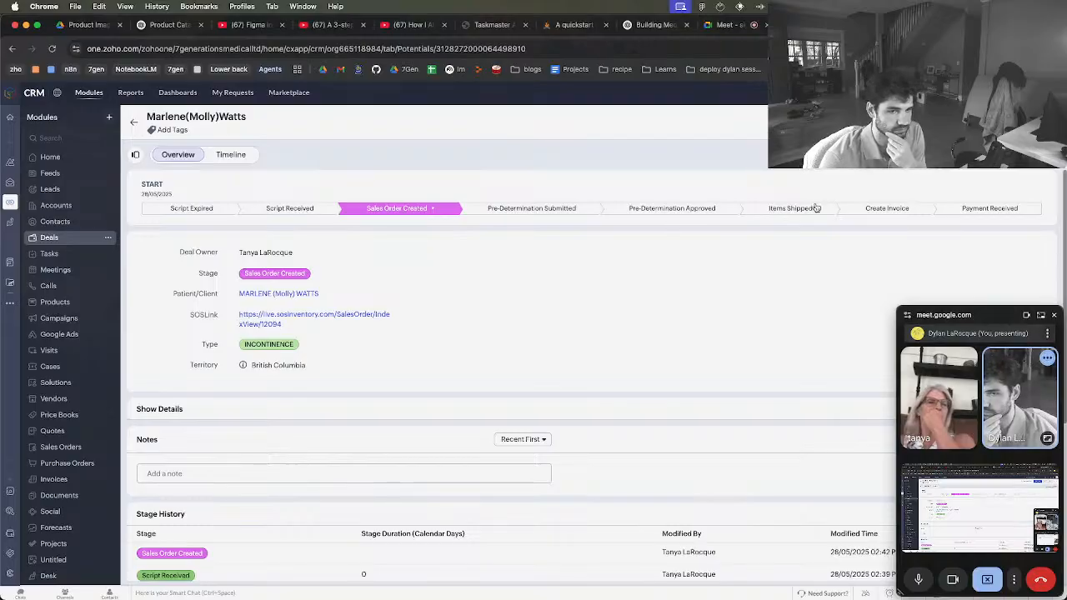
pyautogui.scroll(-2, 452, 250)
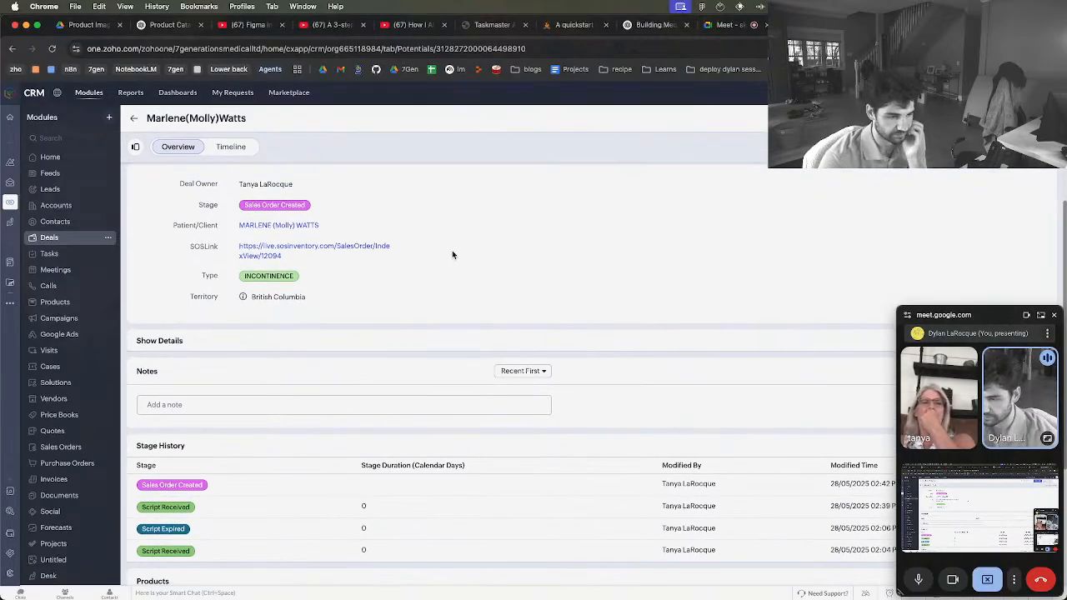
pyautogui.click(192, 345)
pyautogui.scroll(-2, 192, 347)
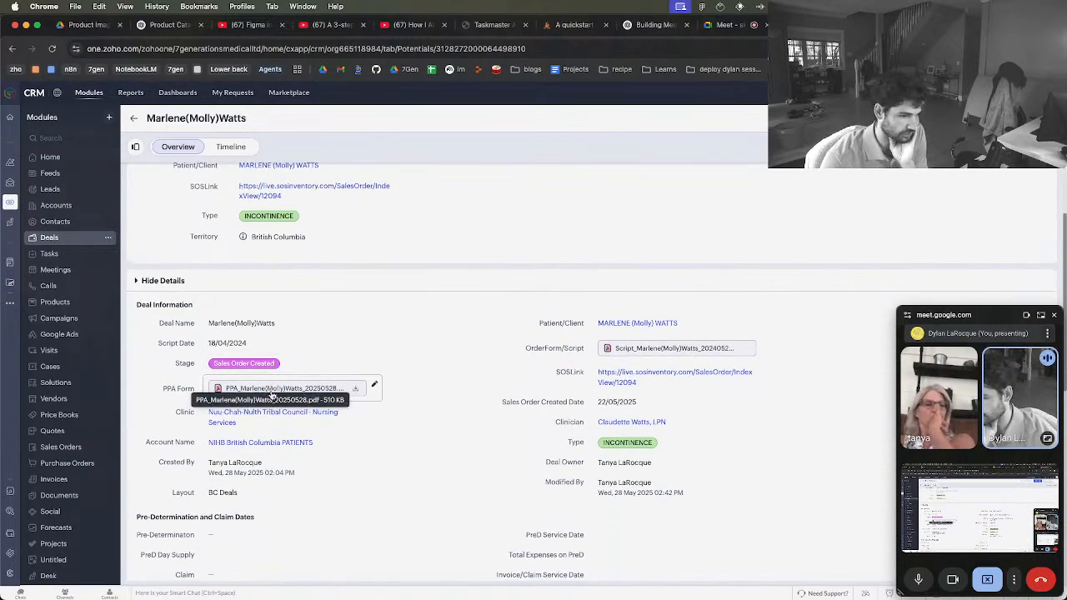
pyautogui.scroll(-3, 653, 402)
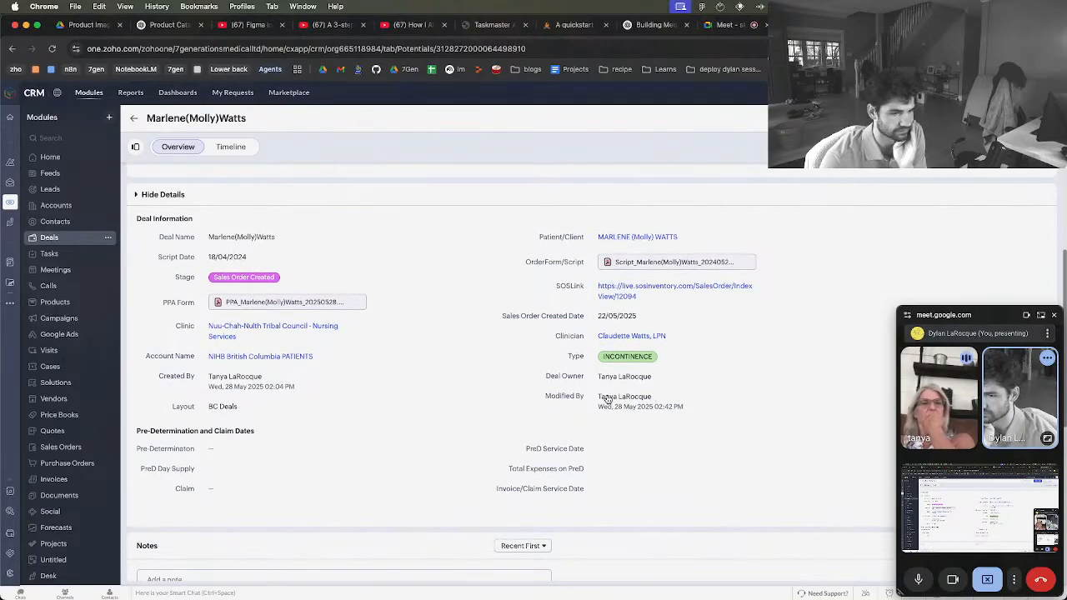
pyautogui.moveTo(608, 399)
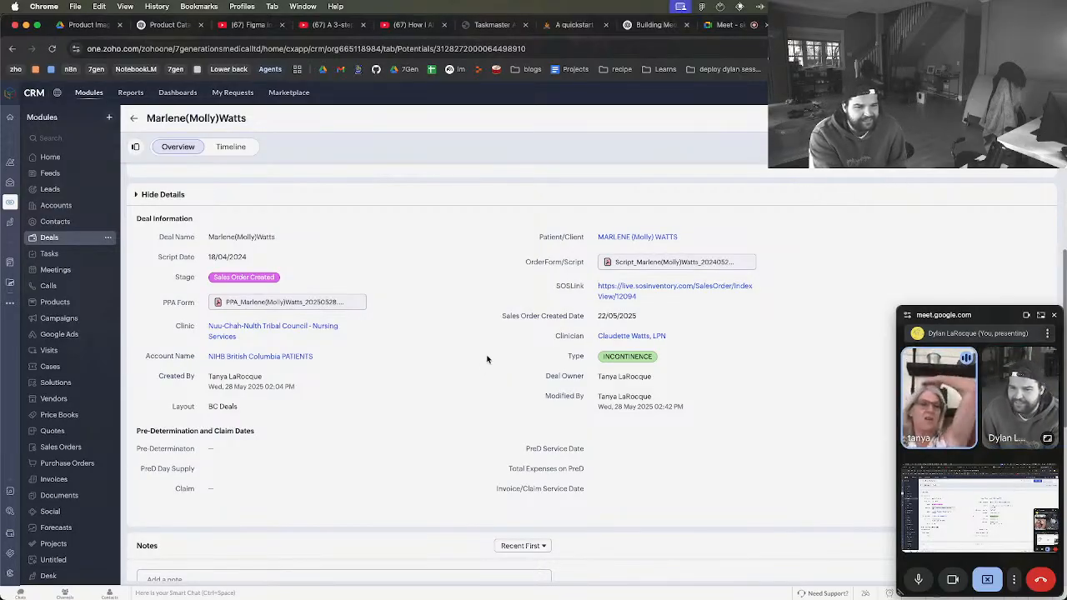
pyautogui.scroll(-5, 488, 359)
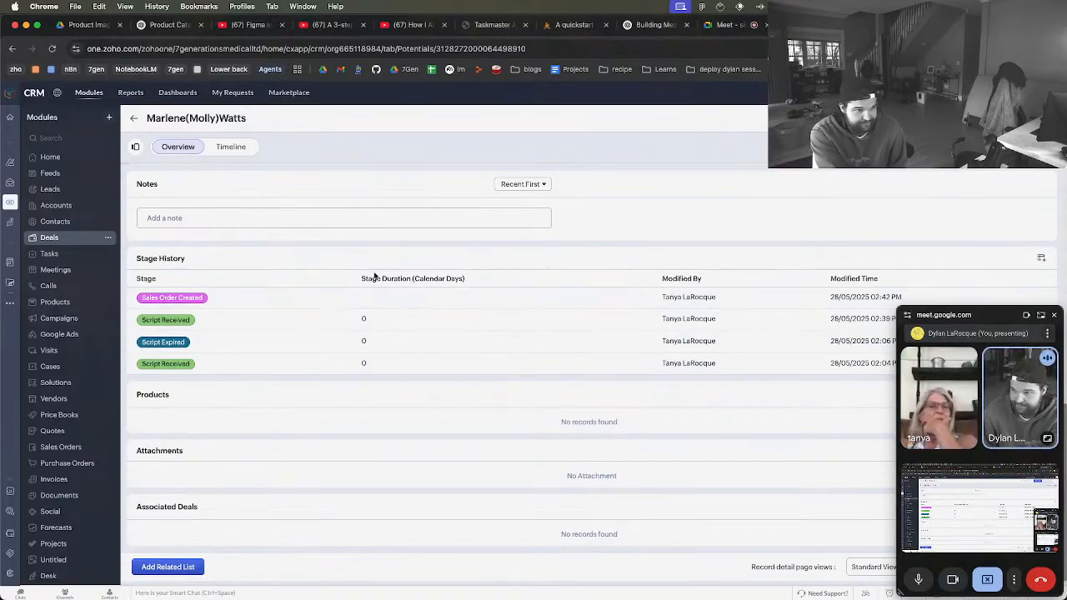
# Set the deal's stage to Script Expired and check its Stage History
pyautogui.scroll(5, 374, 275)
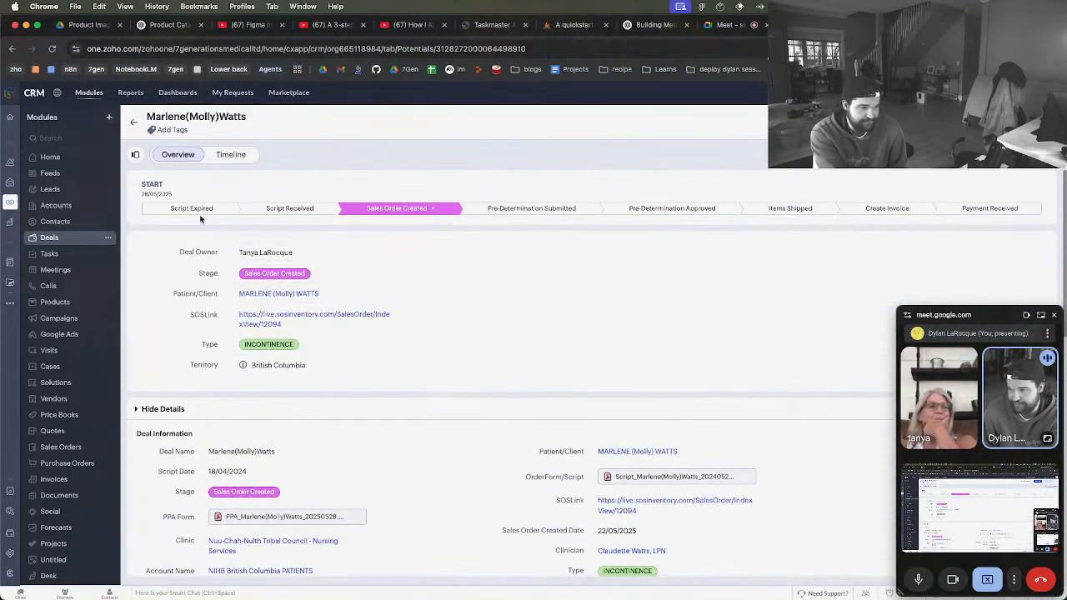
pyautogui.click(196, 214)
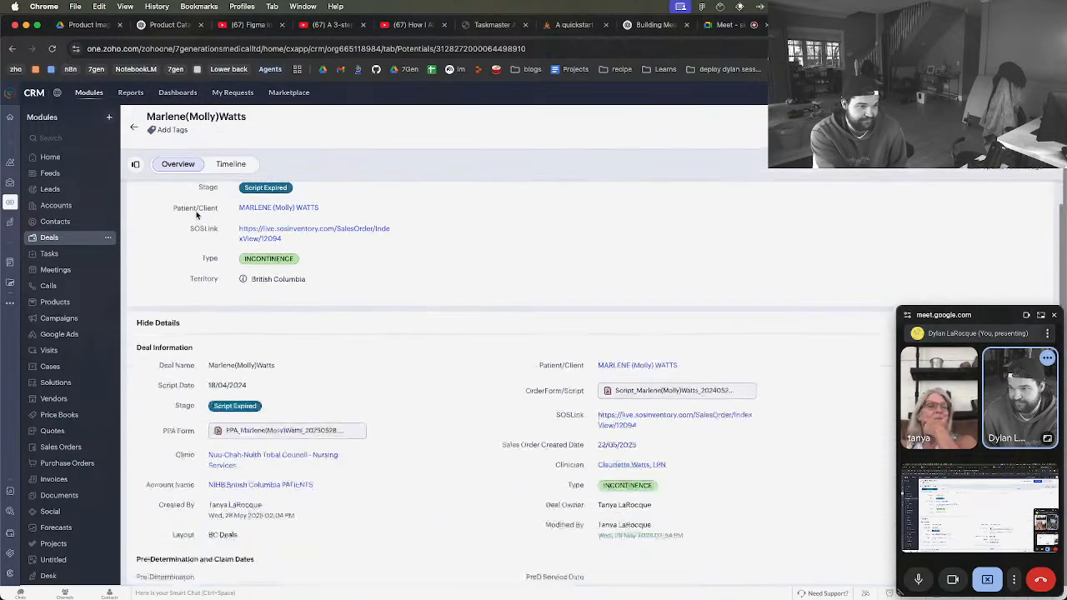
pyautogui.scroll(-5, 275, 248)
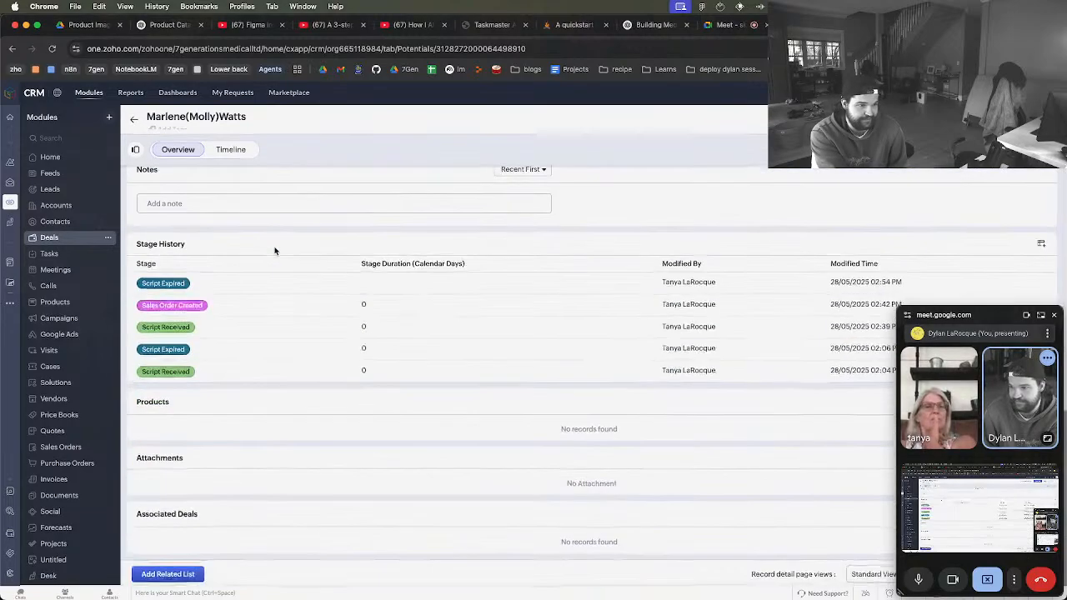
# Set the deal's stage back to Sales Order Created and compare the overview with the Stage History entries
pyautogui.scroll(5, 350, 298)
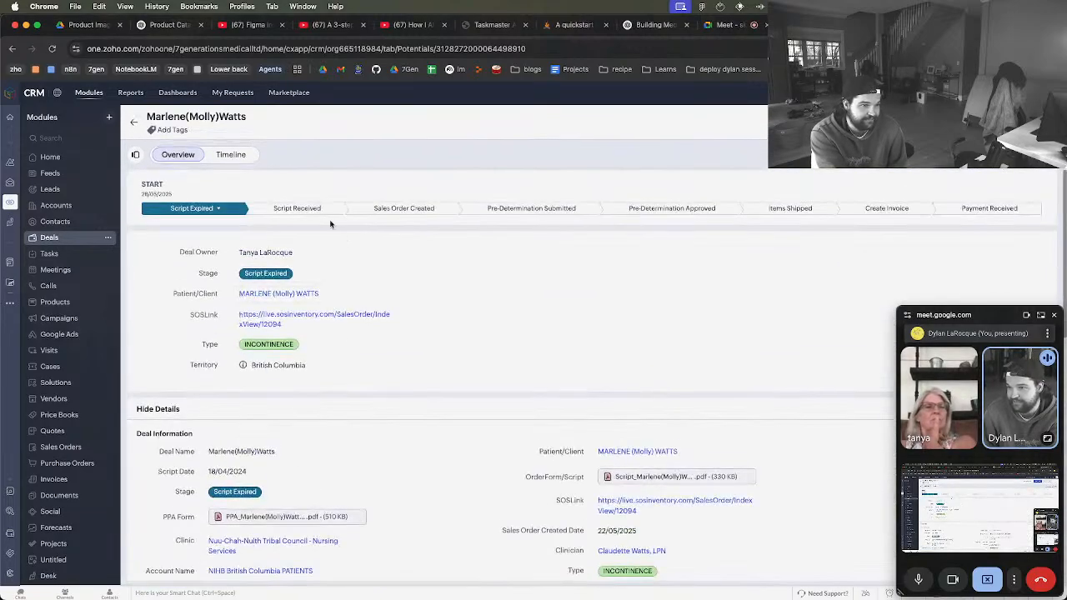
pyautogui.click(417, 212)
pyautogui.scroll(-5, 412, 297)
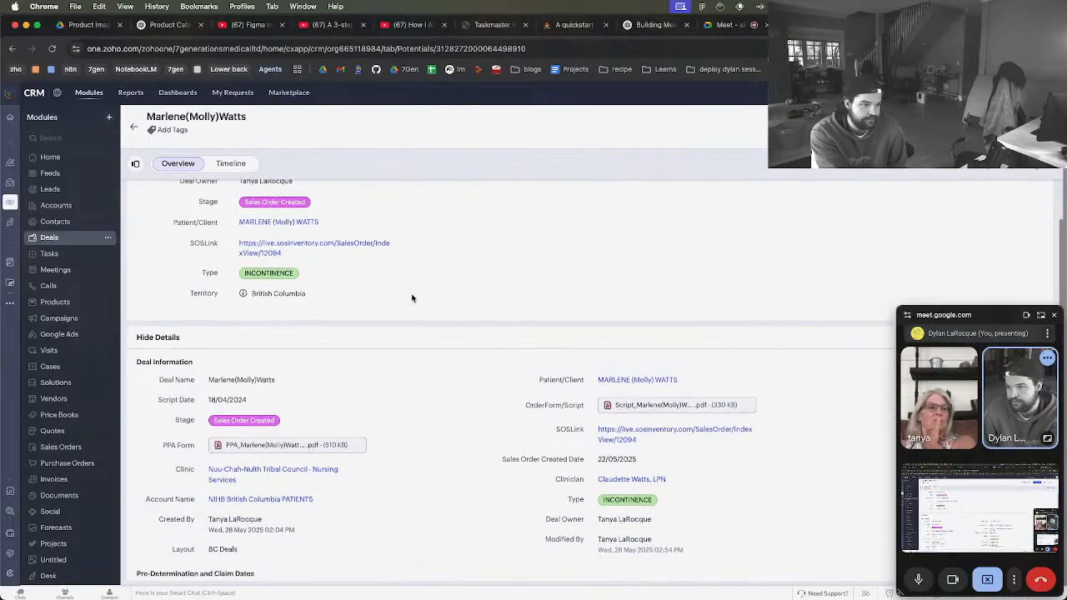
pyautogui.scroll(-2, 377, 388)
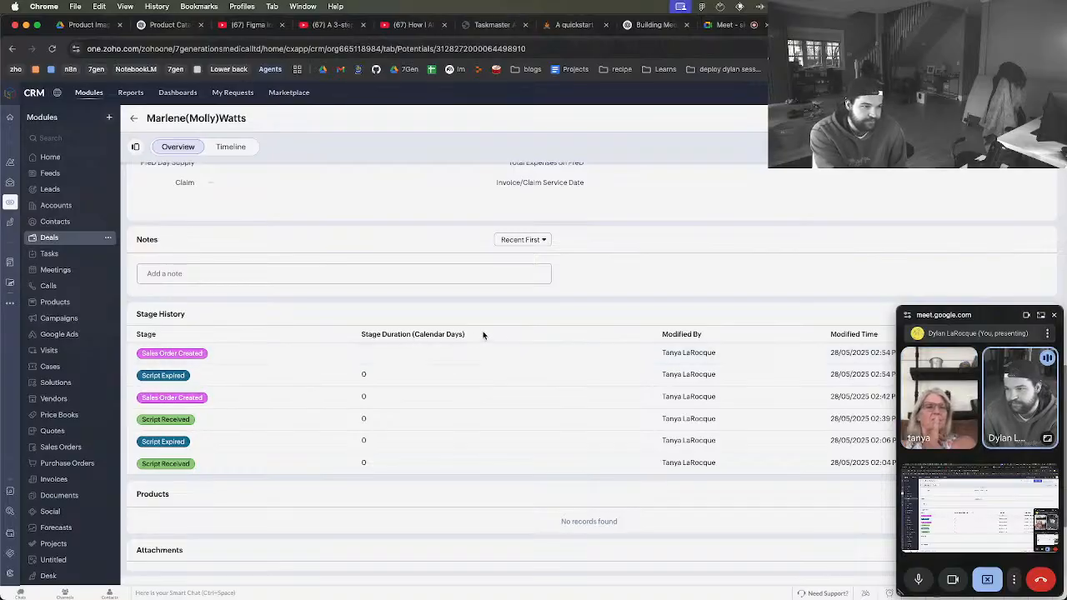
pyautogui.scroll(10, 486, 329)
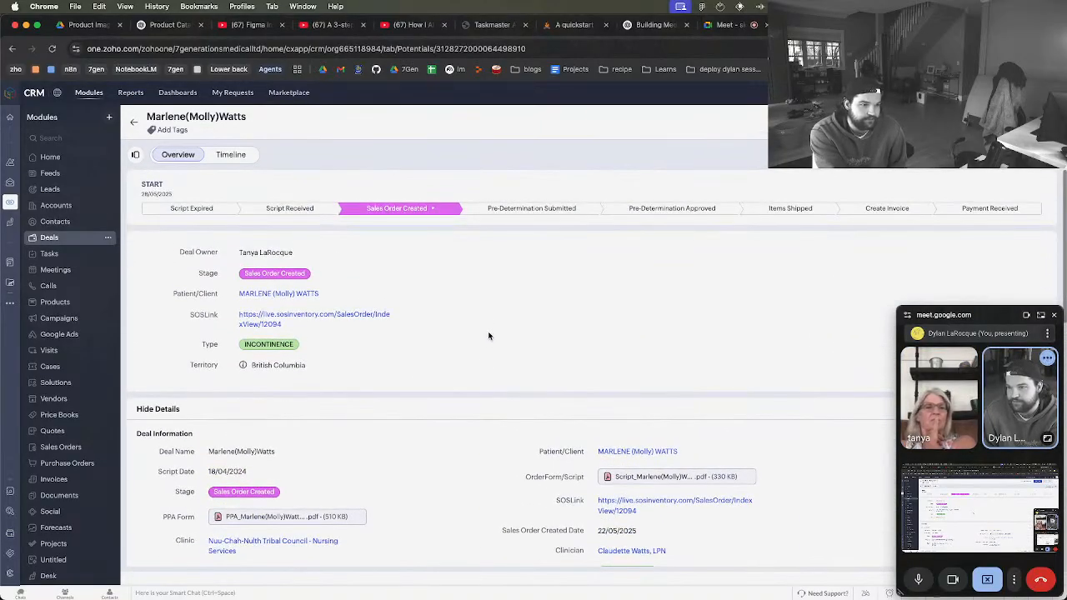
pyautogui.scroll(-1, 489, 336)
pyautogui.scroll(1, 490, 336)
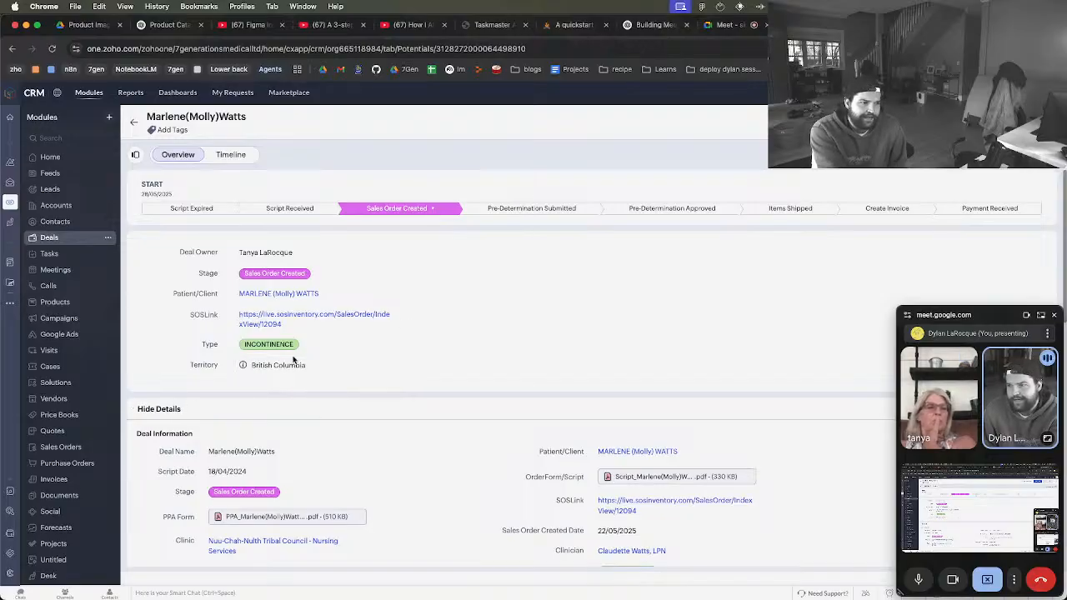
pyautogui.scroll(-10, 293, 360)
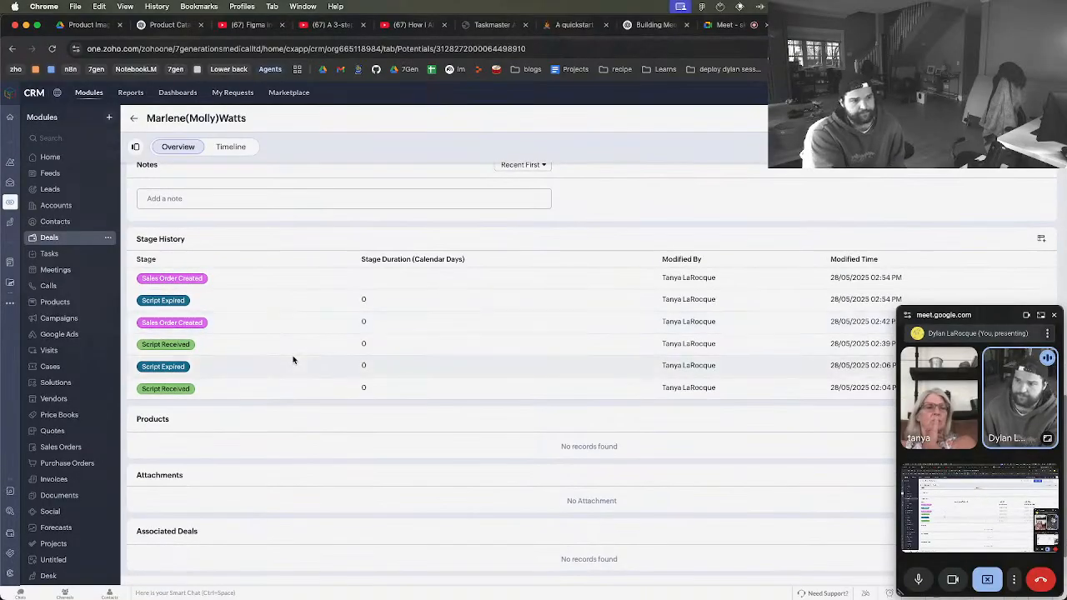
# Open the patient contact linked to the deal and review the notes and clinicians on that record
pyautogui.scroll(10, 293, 361)
pyautogui.click(287, 300)
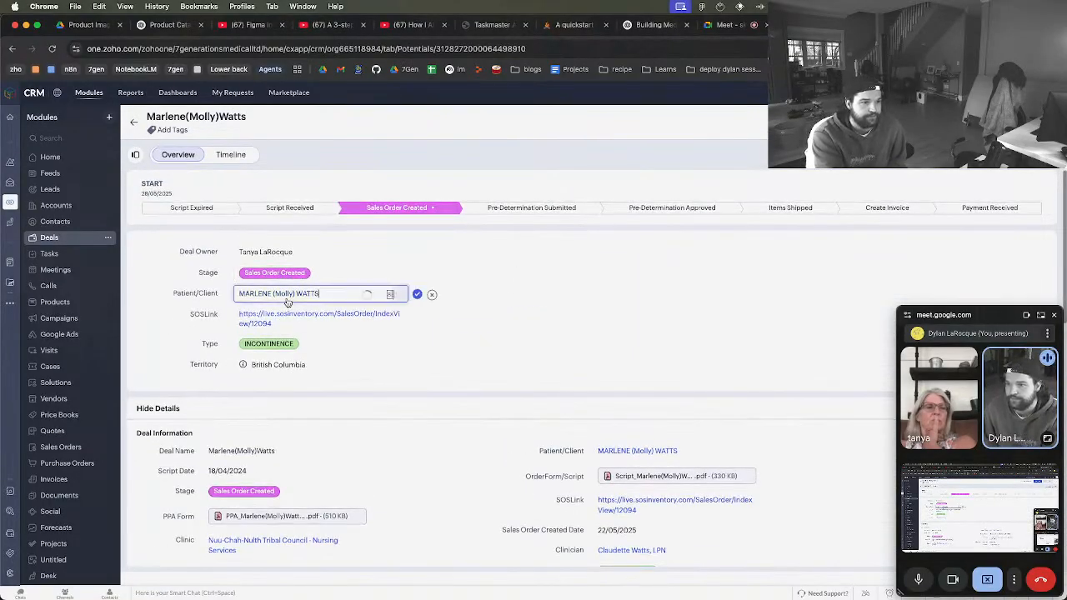
pyautogui.click(417, 294)
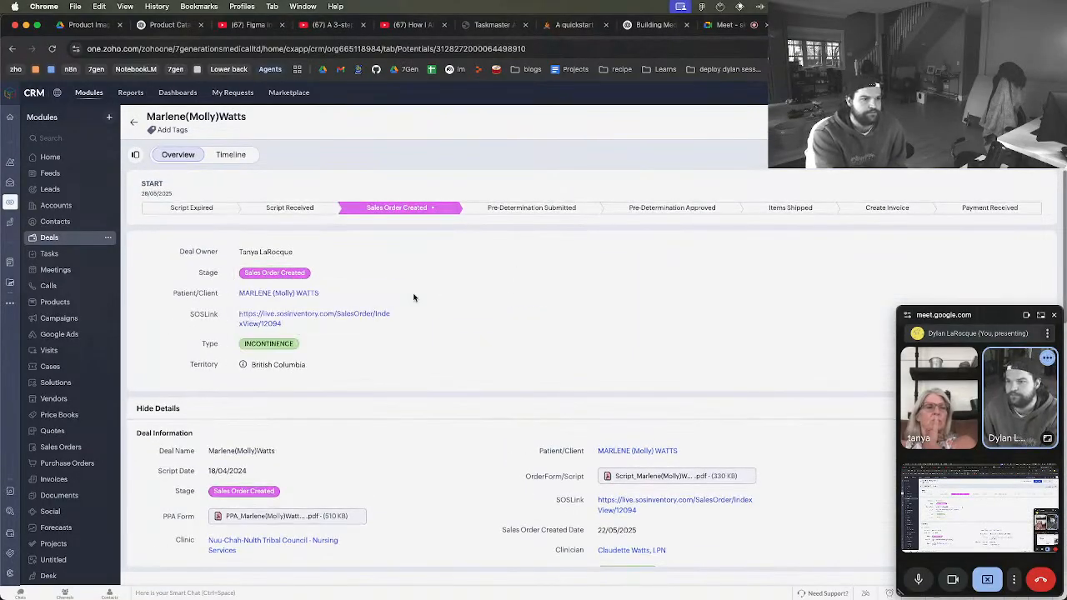
pyautogui.click(310, 294)
pyautogui.scroll(-8, 396, 252)
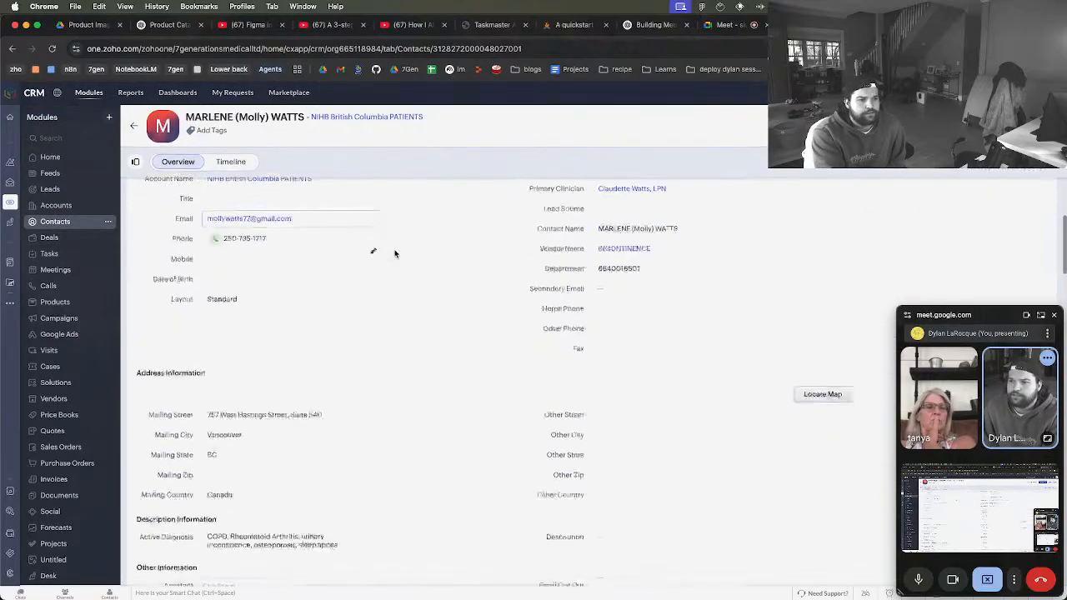
pyautogui.scroll(-12, 395, 254)
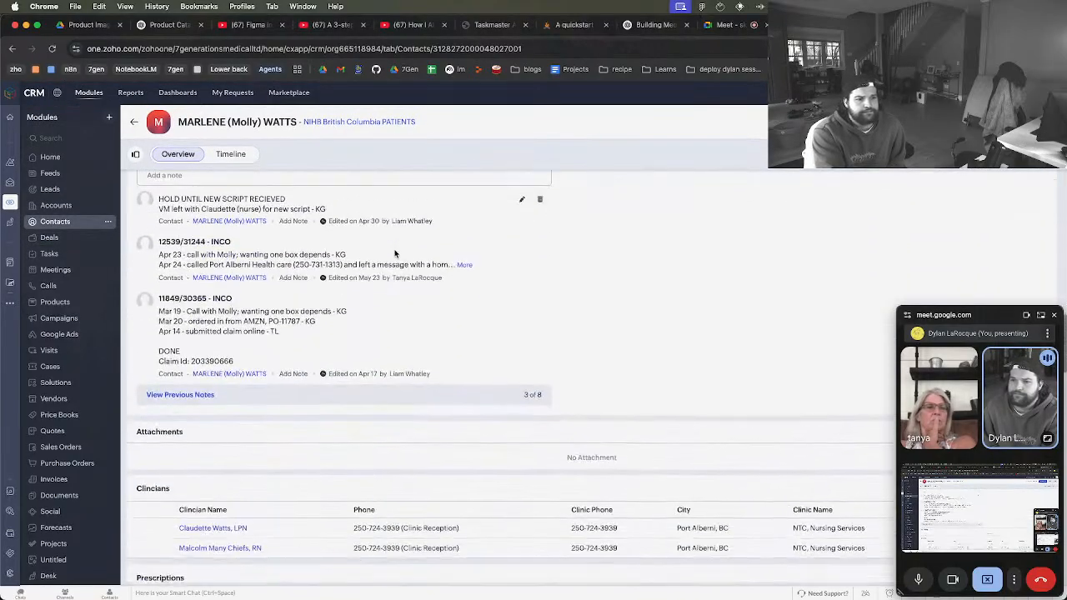
# Review the remaining related lists on the patient contact and open the deal listed under Deals Associated
pyautogui.scroll(-15, 395, 254)
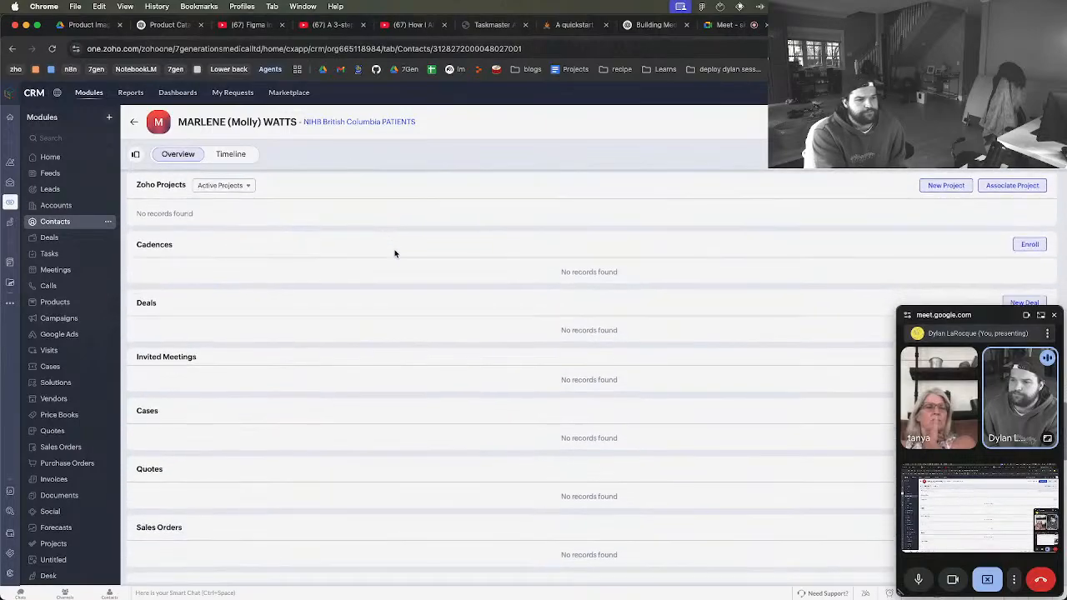
pyautogui.scroll(-12, 396, 253)
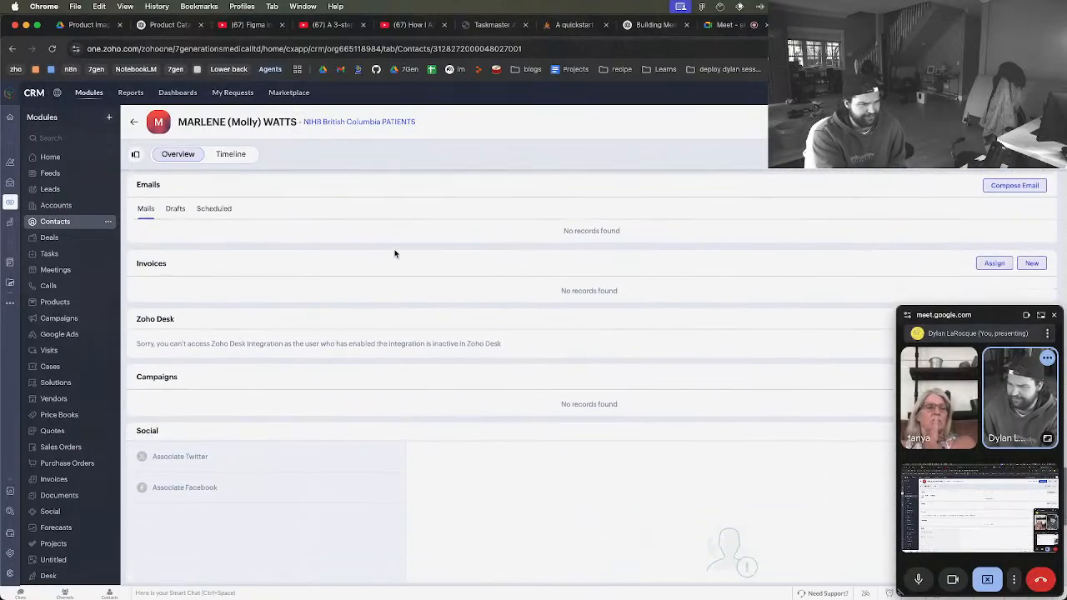
pyautogui.scroll(-2, 395, 254)
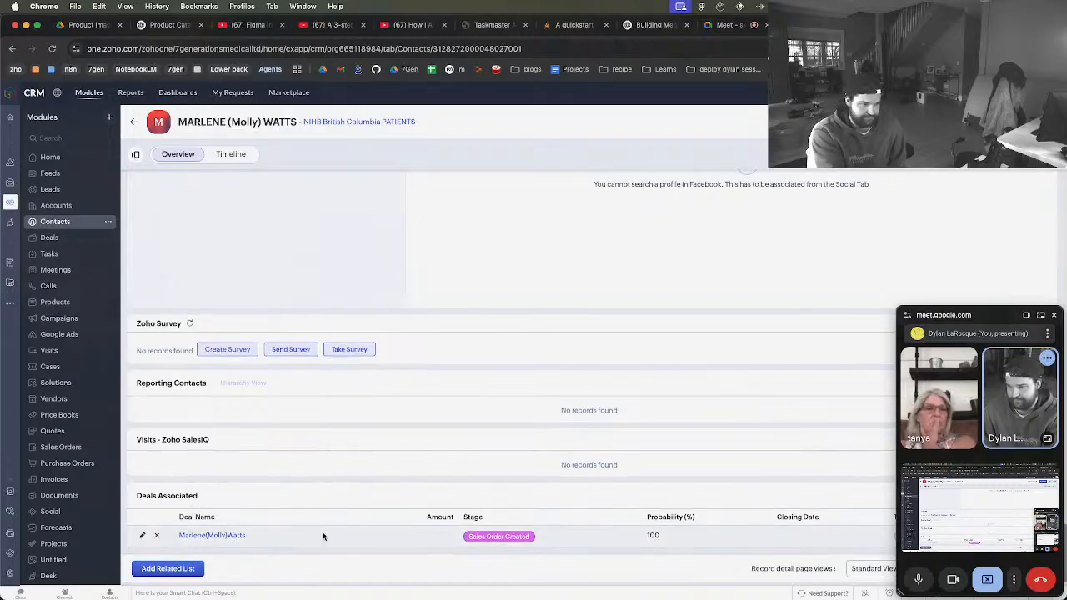
pyautogui.click(218, 538)
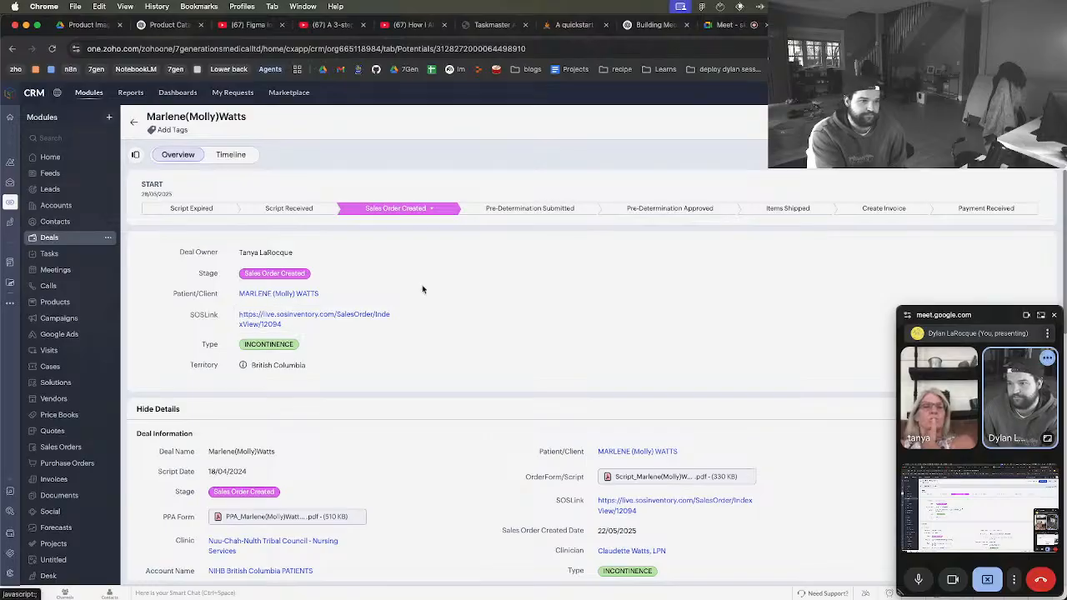
# Return to the Deals list and check the sort and filter options available for the Stage column
pyautogui.click(49, 238)
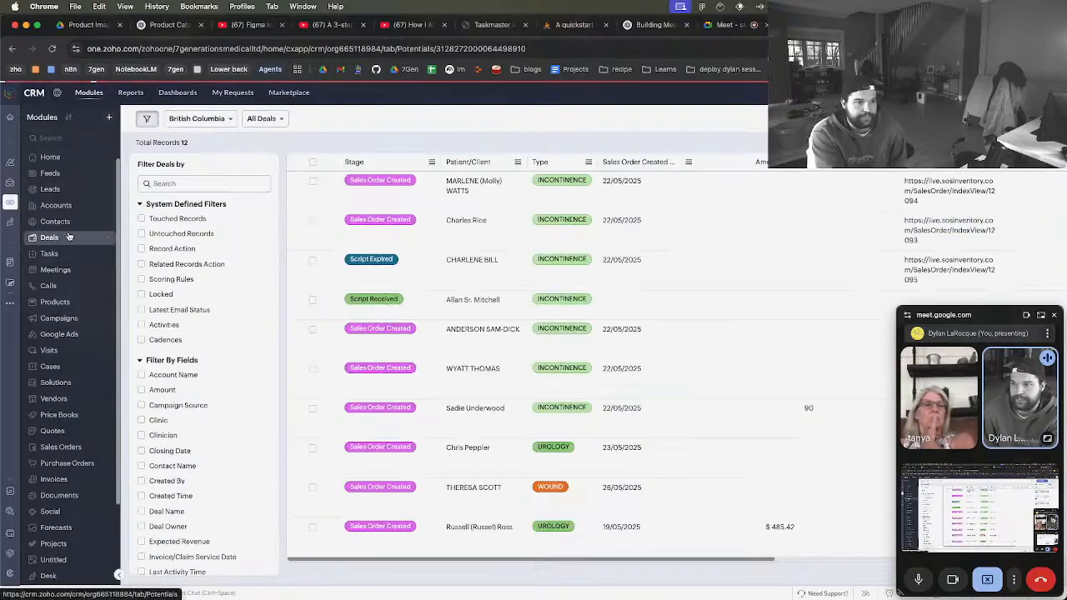
pyautogui.click(432, 162)
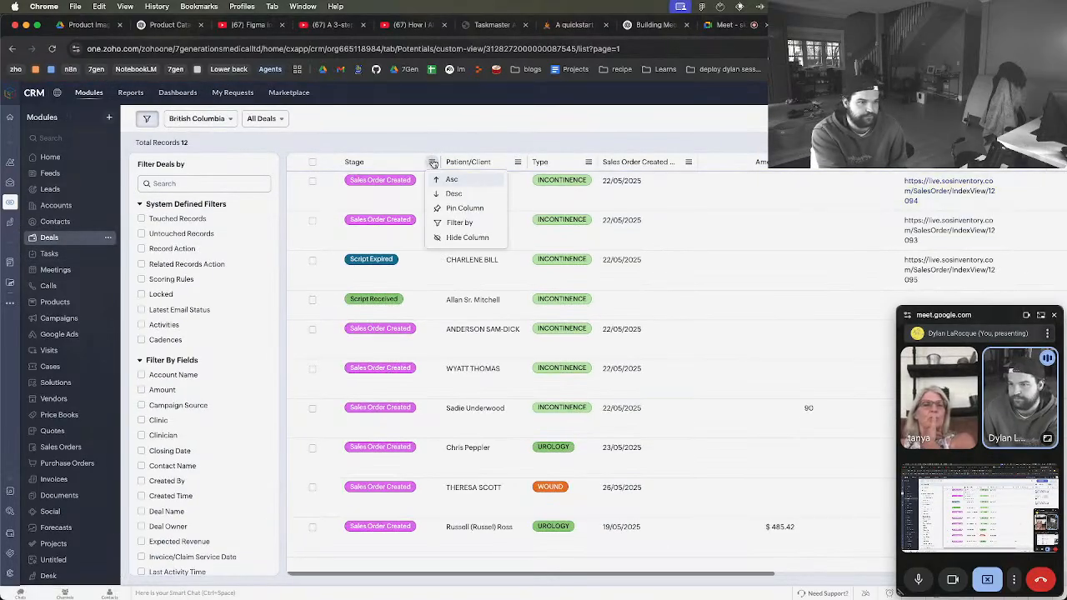
pyautogui.click(586, 119)
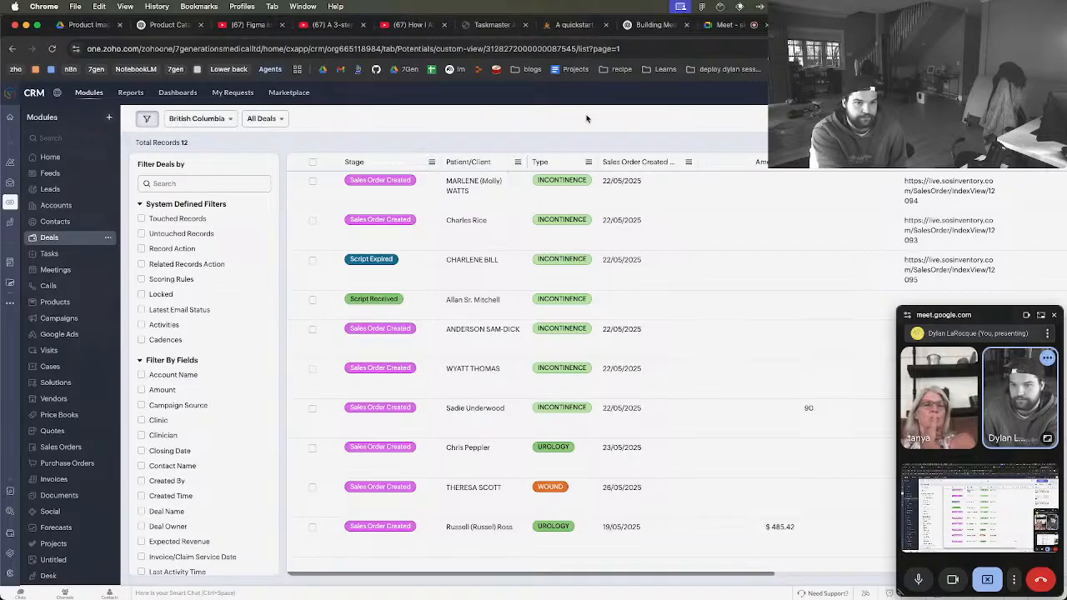
# Reopen the first deal and switch its stage to Pre-Determination Submitted and back to Sales Order Created
pyautogui.click(1038, 175)
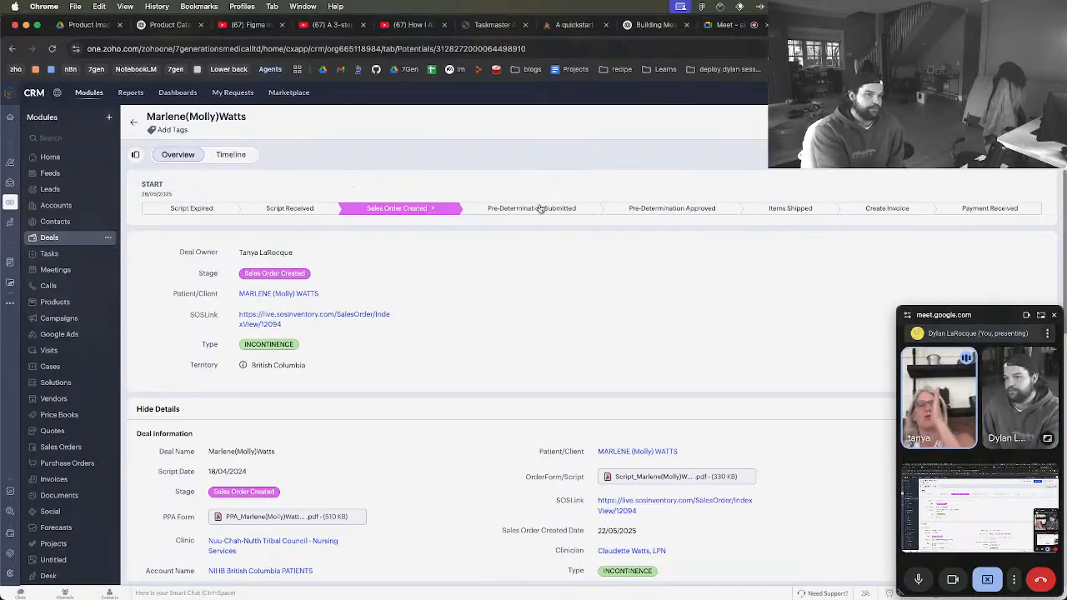
pyautogui.click(540, 208)
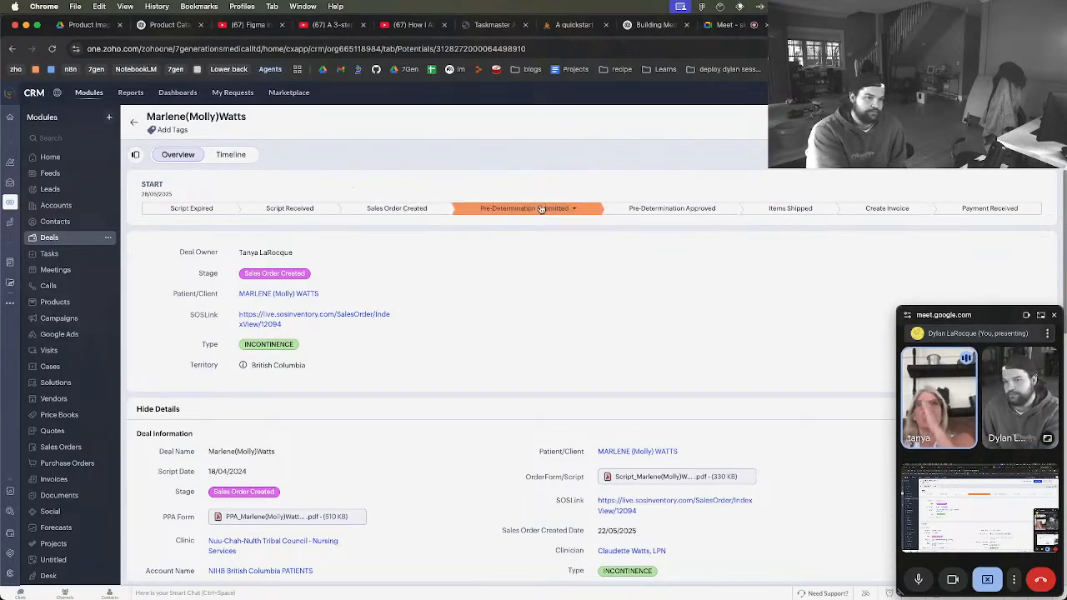
pyautogui.click(424, 208)
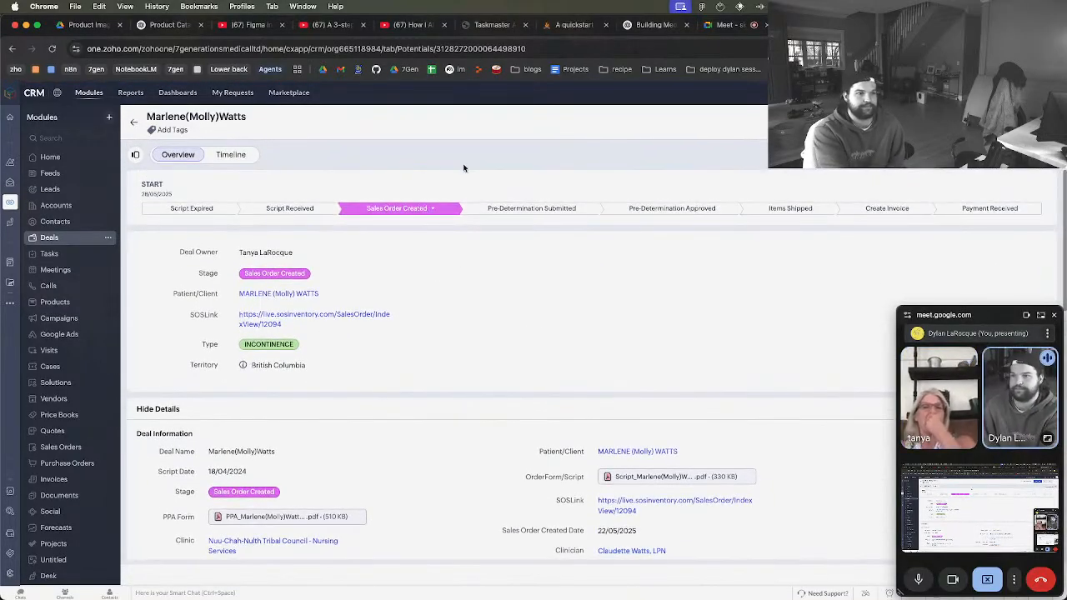
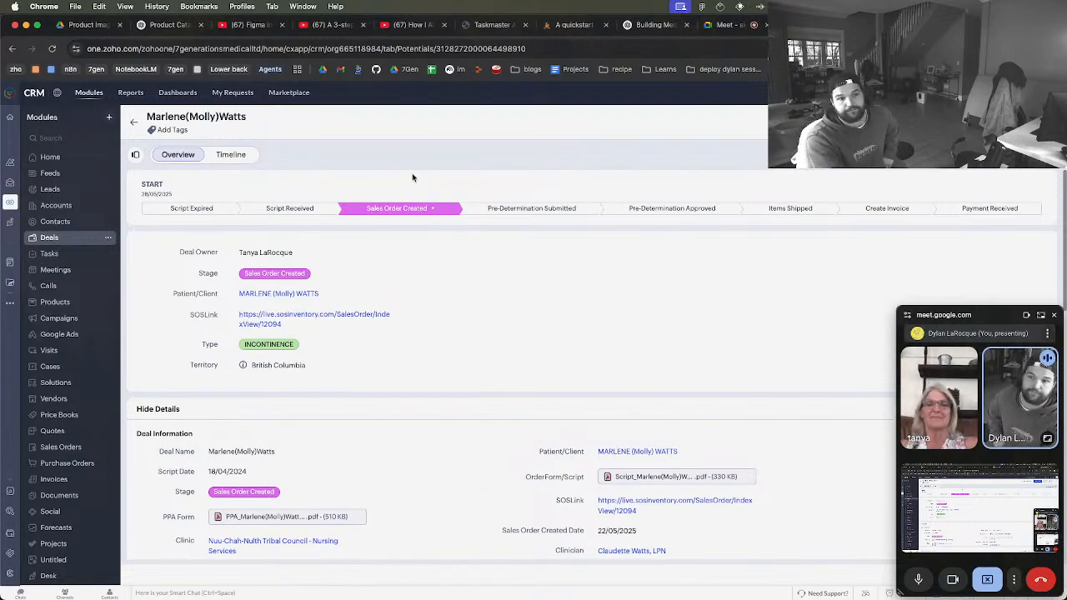
# Open the sales order linked in the deal's SOSLink field, close it again and review the remaining deal details
pyautogui.scroll(-2, 406, 407)
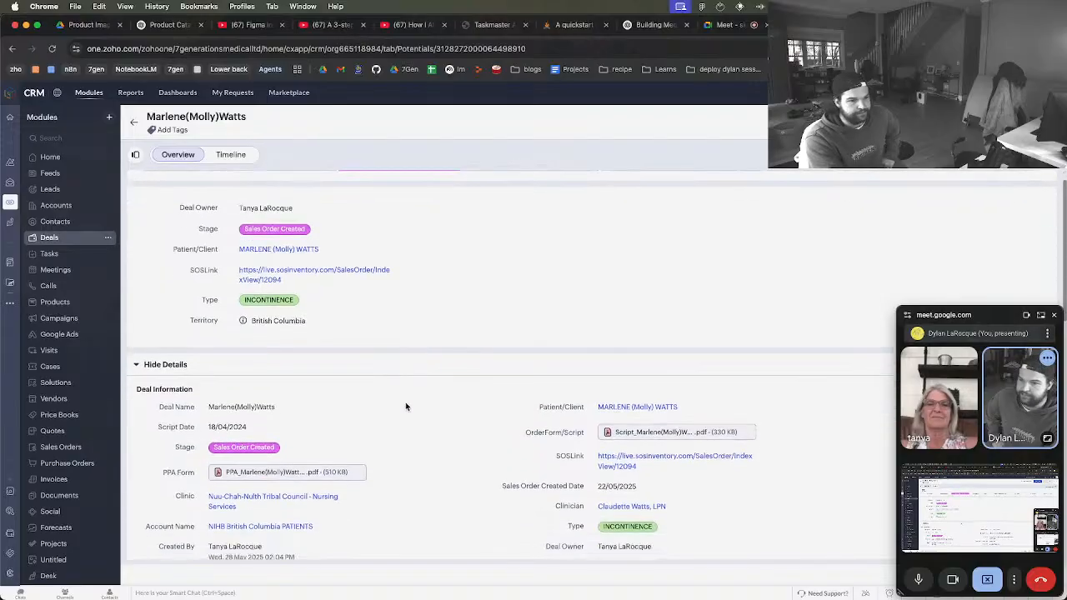
pyautogui.scroll(-2, 406, 407)
pyautogui.click(634, 426)
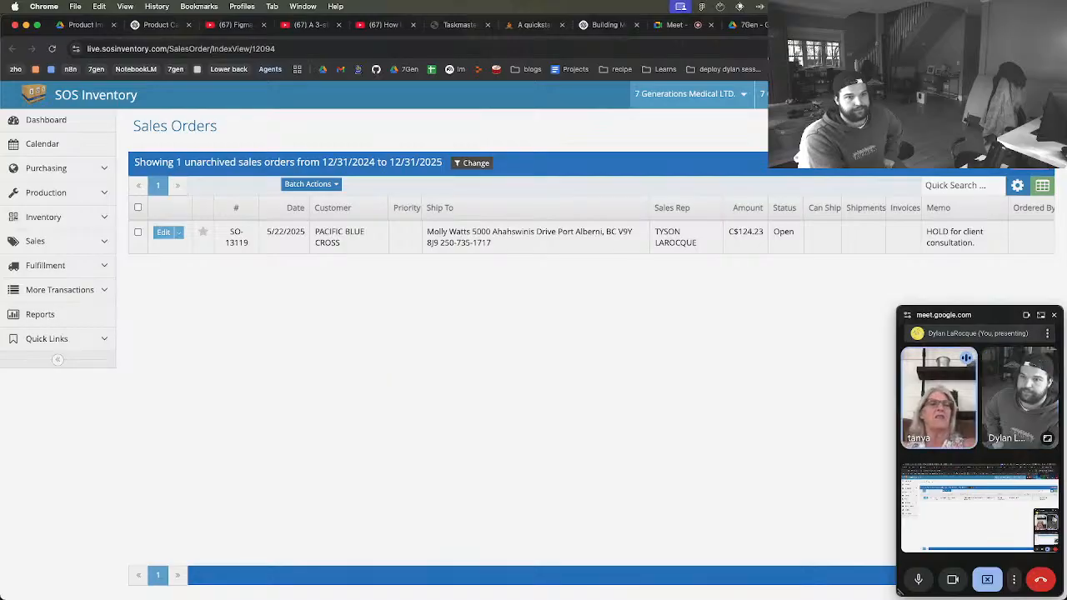
pyautogui.press('super+w')
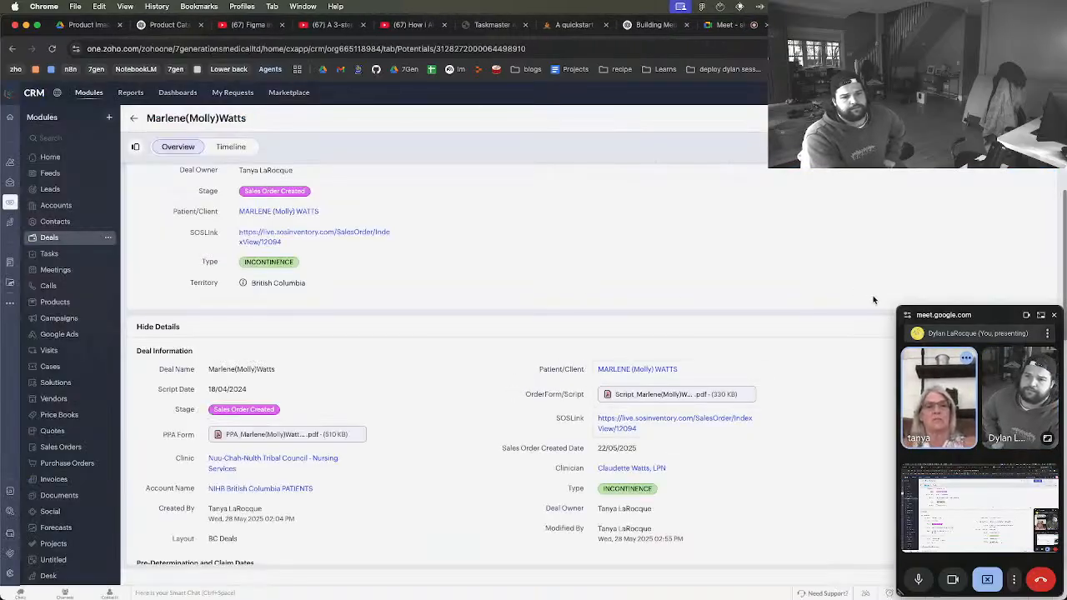
pyautogui.scroll(-1, 862, 379)
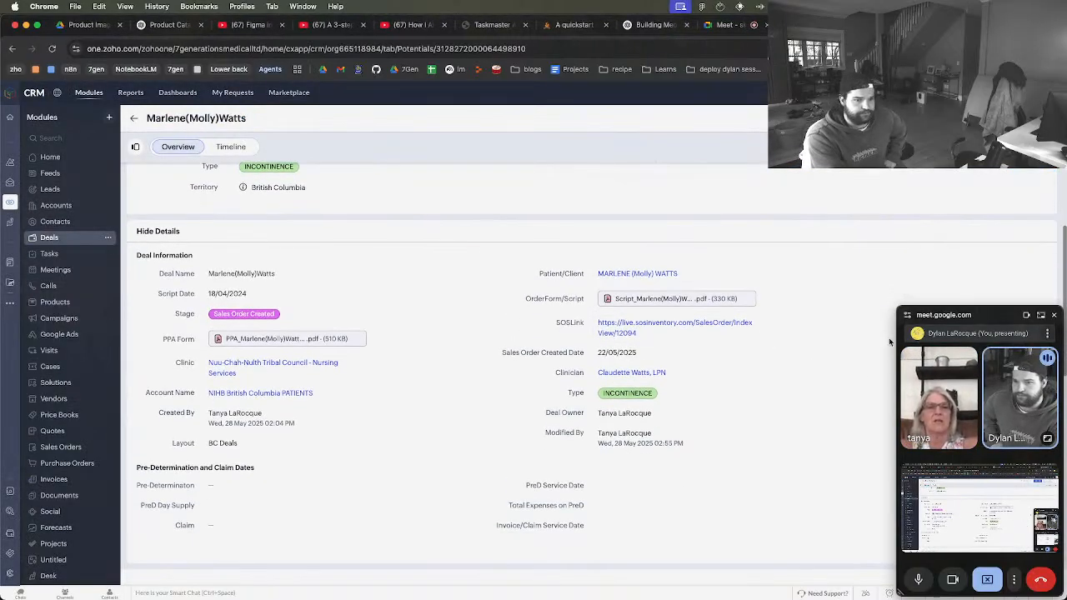
# Return to the British Columbia Deals list and check the available deal views and territory choices
pyautogui.press('super+Left')
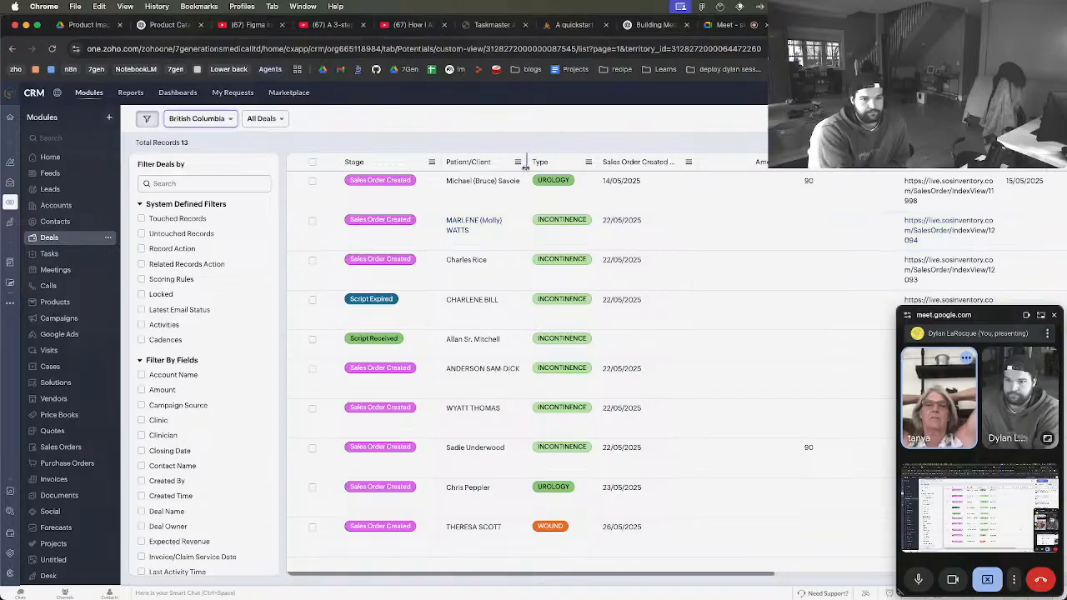
pyautogui.click(275, 120)
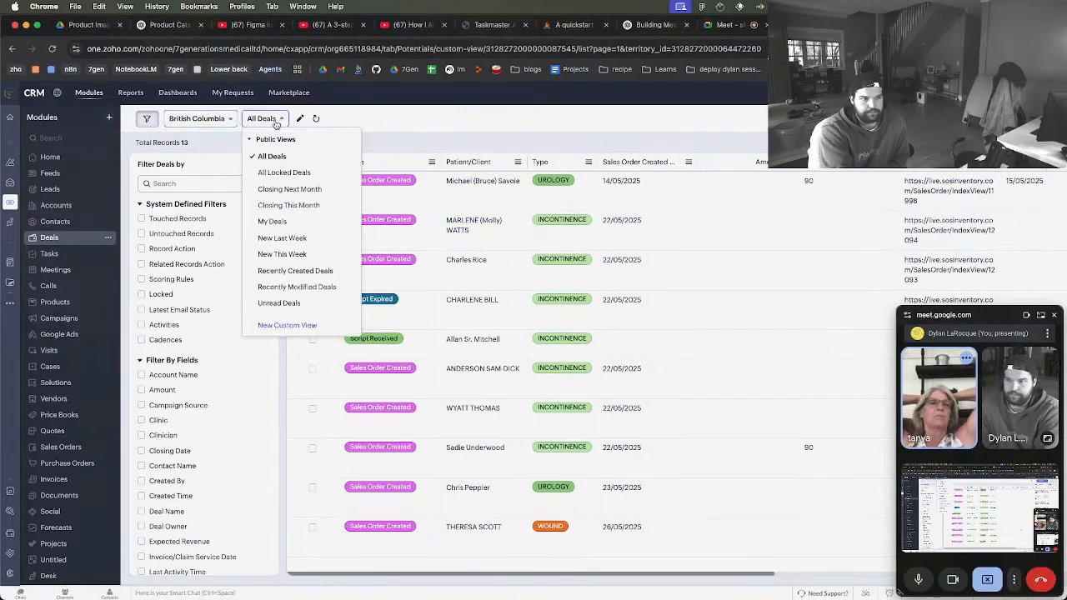
pyautogui.click(212, 144)
pyautogui.click(217, 120)
pyautogui.click(368, 130)
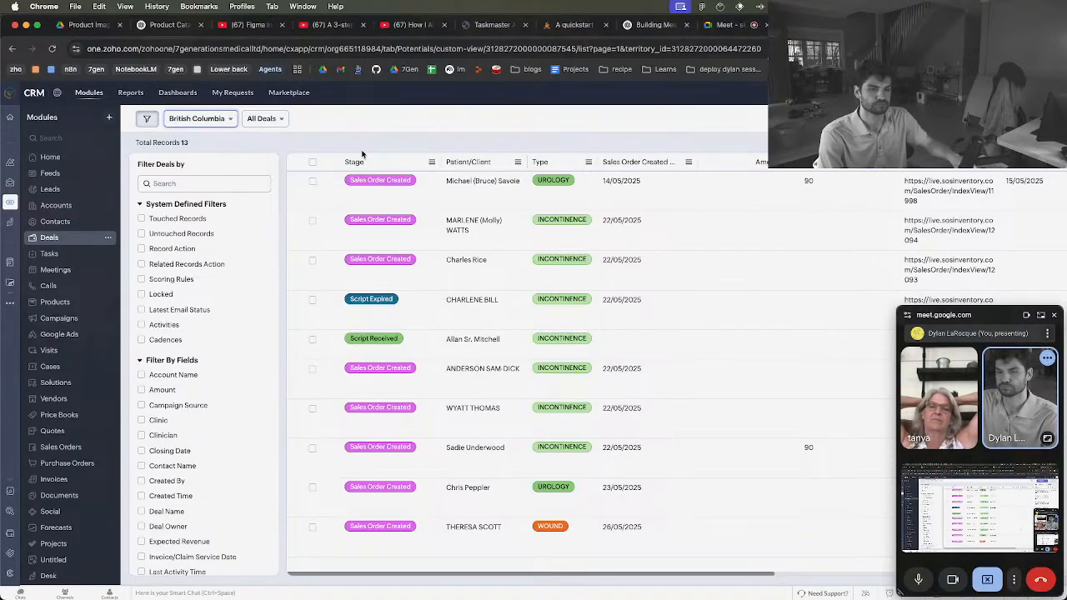
# Switch to ChatGPT and start a new chat with the o4-mini model
pyautogui.click(668, 26)
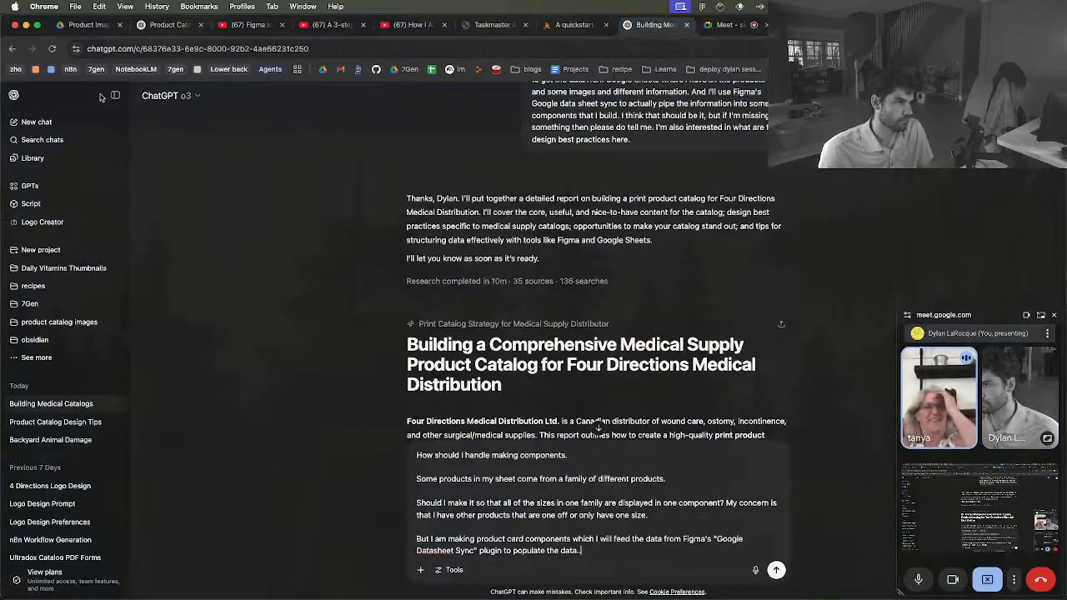
pyautogui.click(36, 123)
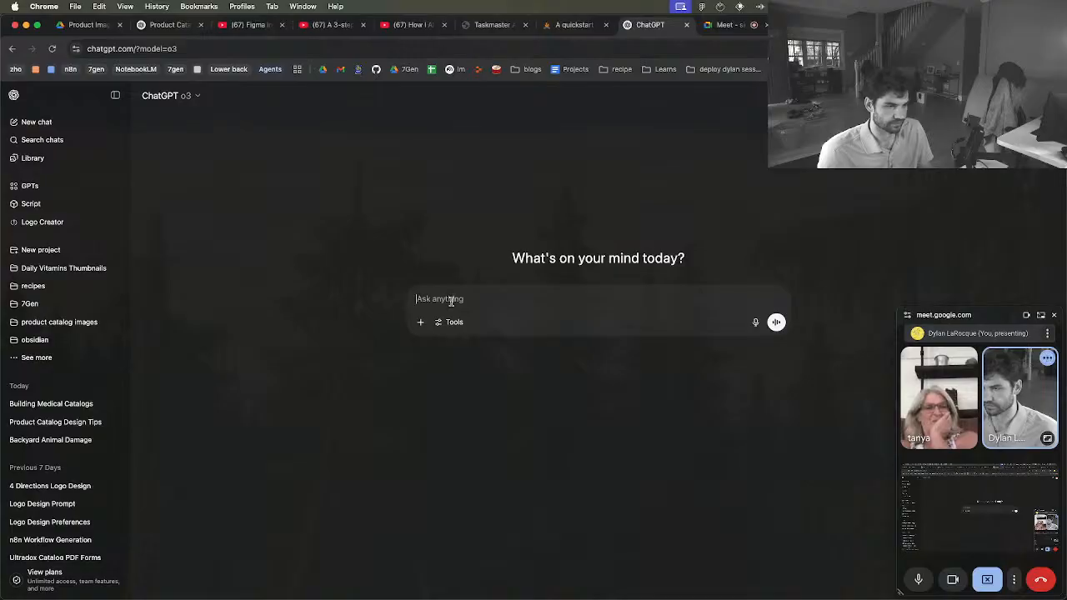
pyautogui.click(193, 97)
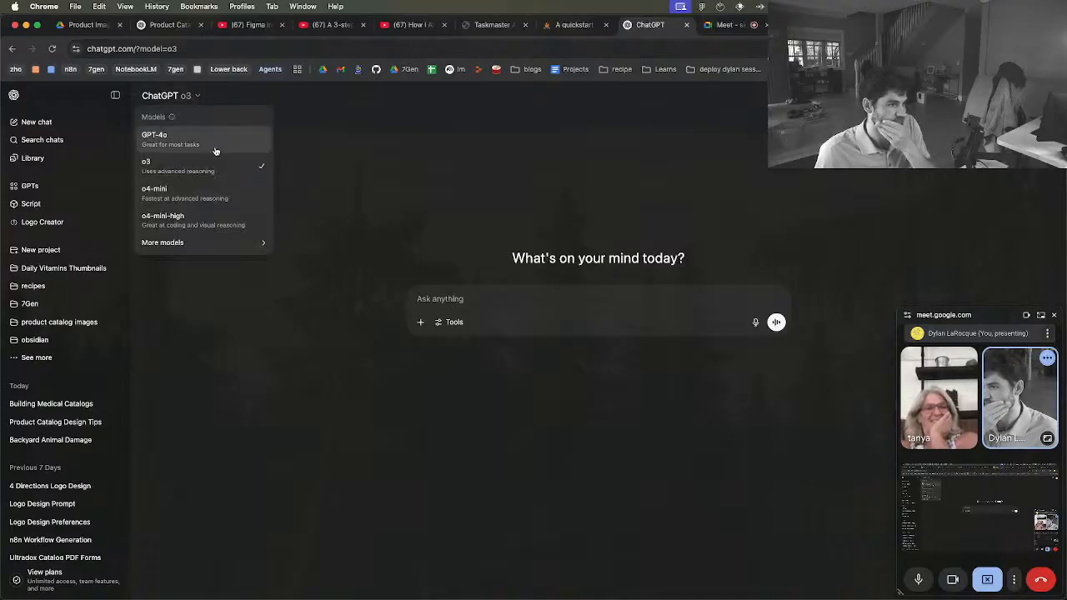
pyautogui.click(208, 193)
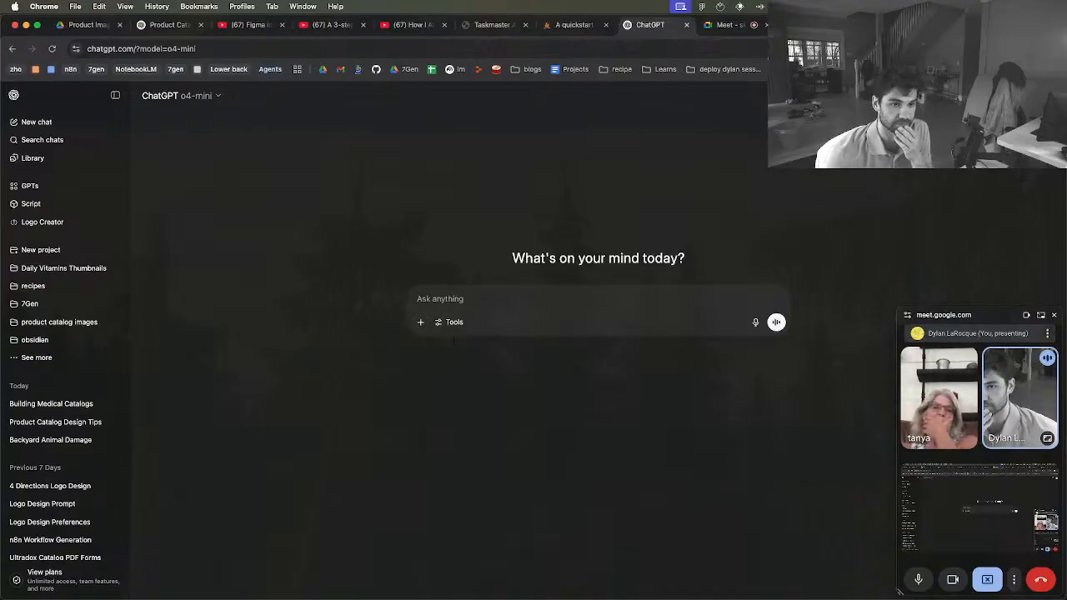
# Dictate a request for a Ring Central support email, correcting the first issue to "I am getting the phone calls, but I am not receiving the fax."
pyautogui.hotkey('alt', 'space')
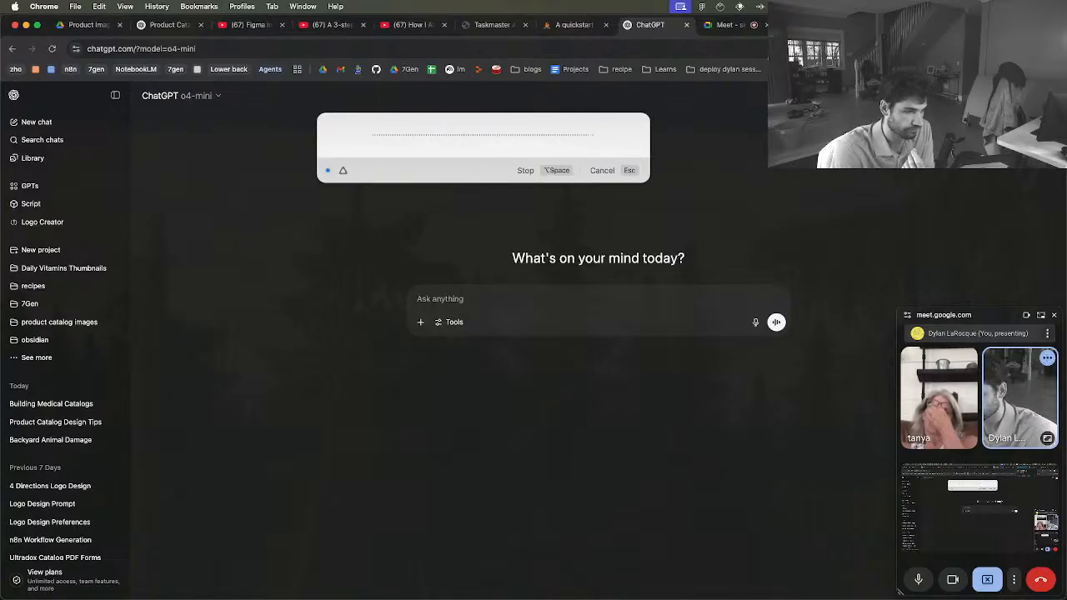
pyautogui.click(561, 173)
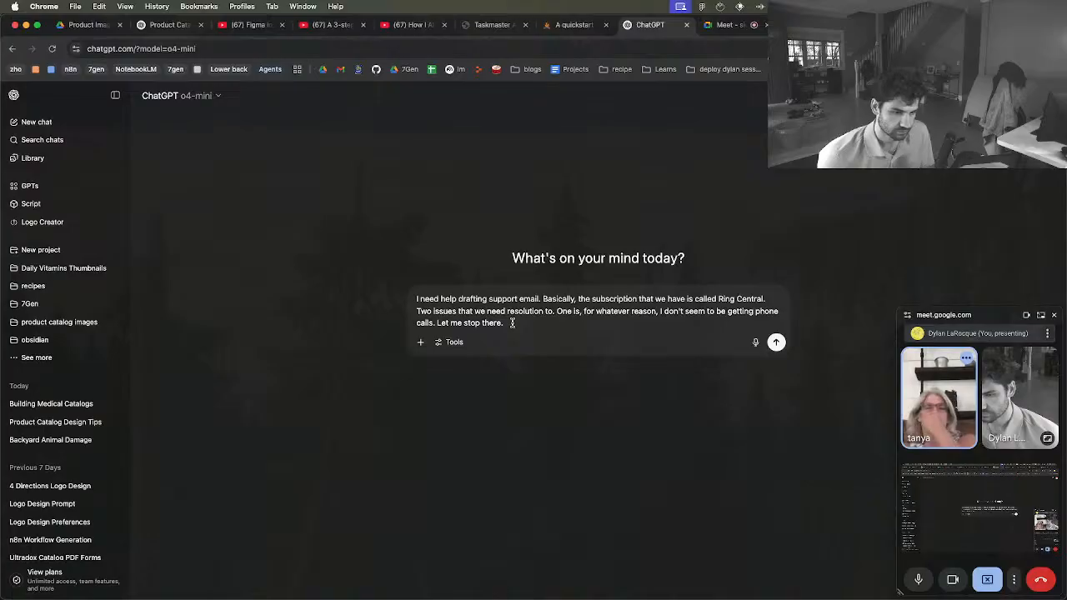
pyautogui.moveTo(512, 322); pyautogui.dragTo(666, 313)
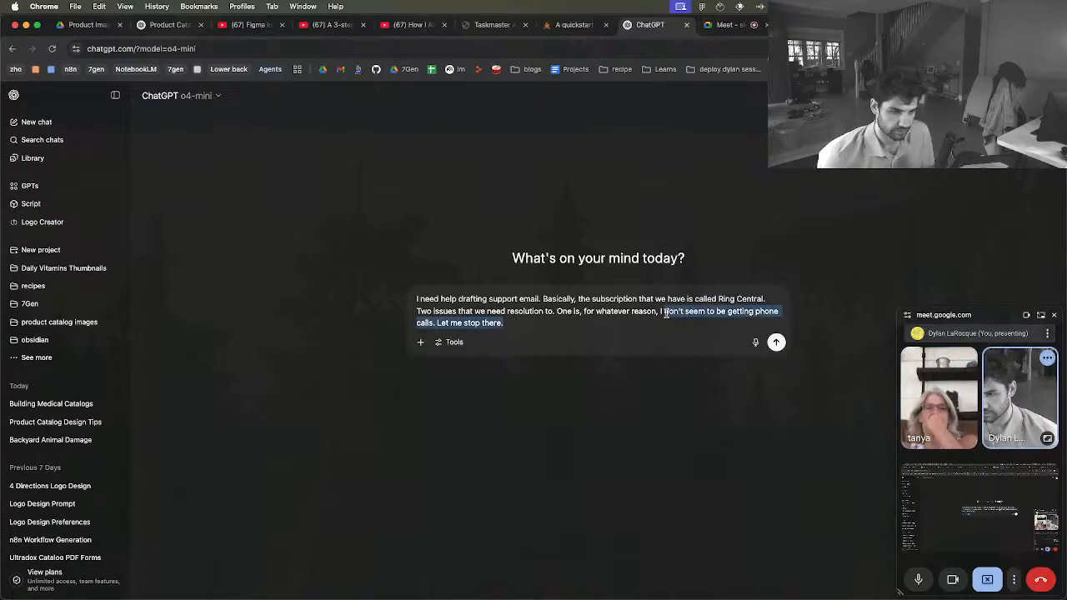
pyautogui.write('am getting t')
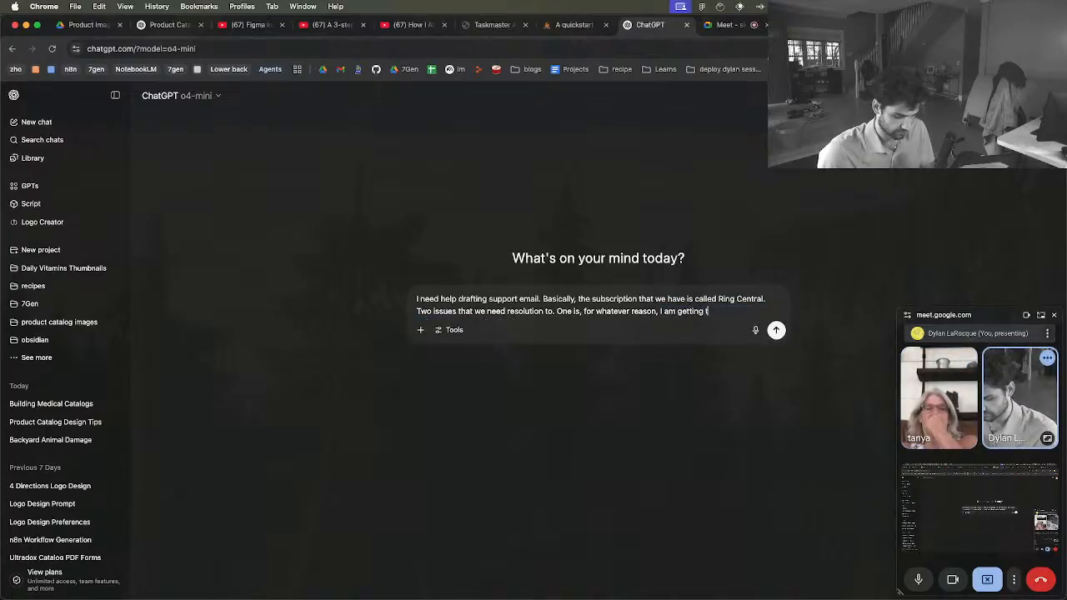
pyautogui.write('he photo')
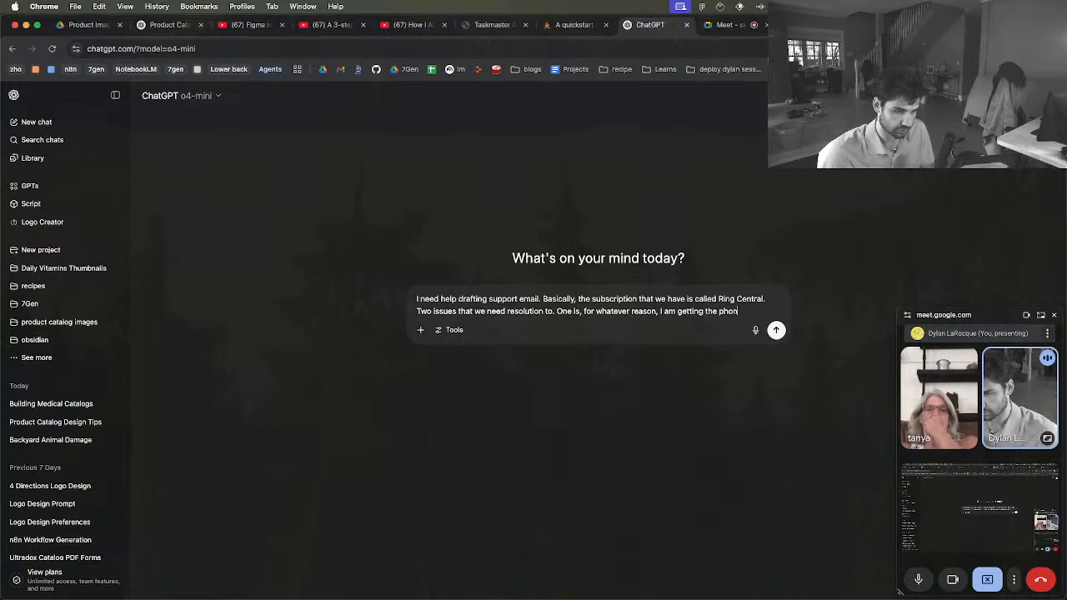
pyautogui.write('e calls, but ')
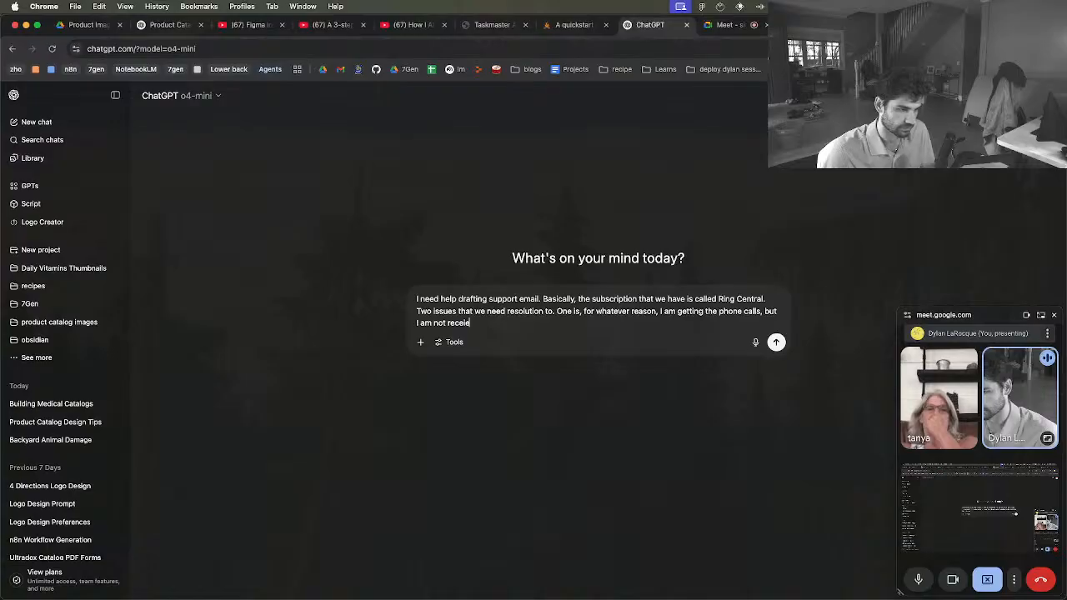
pyautogui.write('ing the fax')
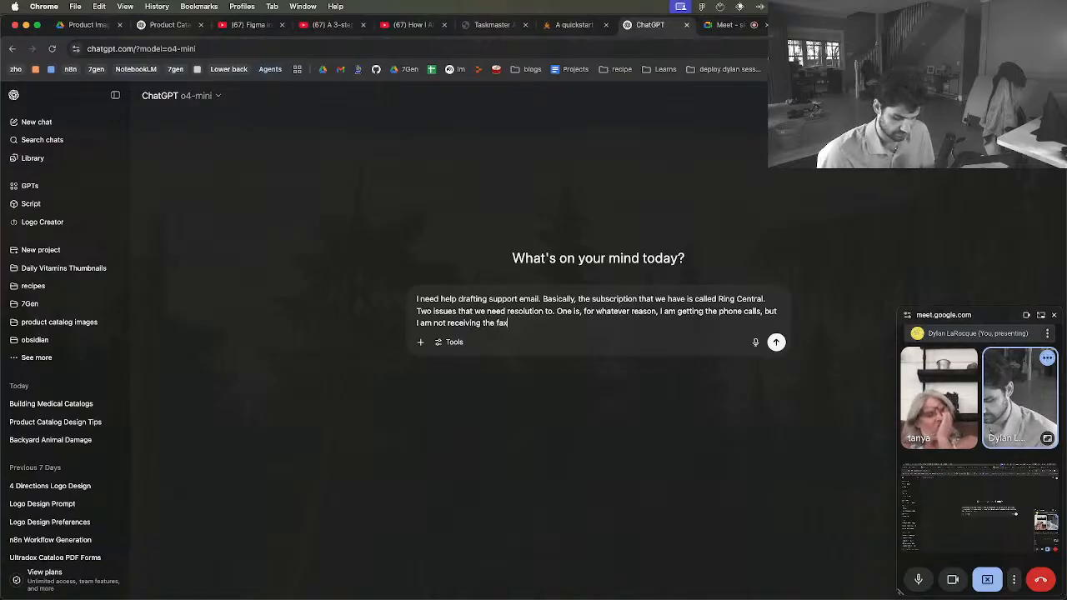
pyautogui.hotkey('shift', 'Return')
pyautogui.hotkey('shift', 'Return')
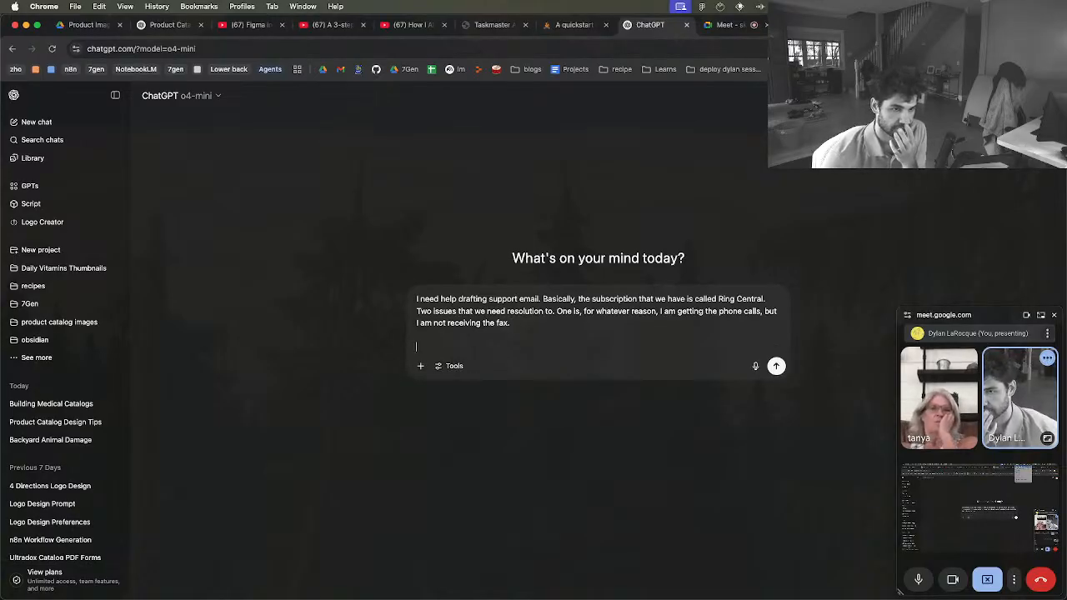
# Dictate a second issue about last night's warning that the email, password and security questions were changed, asking support to investigate
pyautogui.hotkey('alt', 'space')
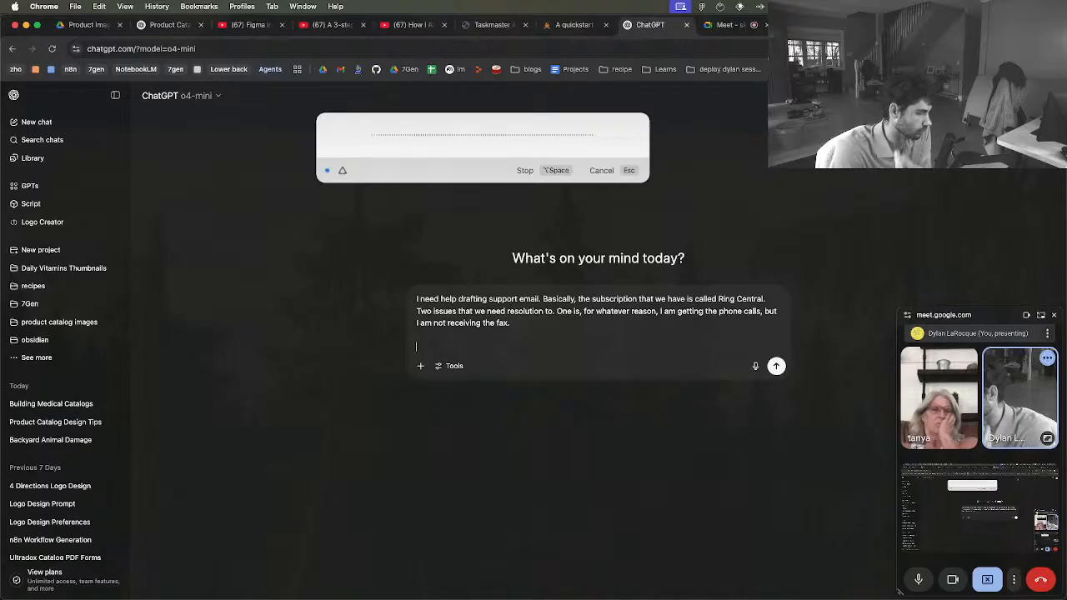
pyautogui.click(548, 170)
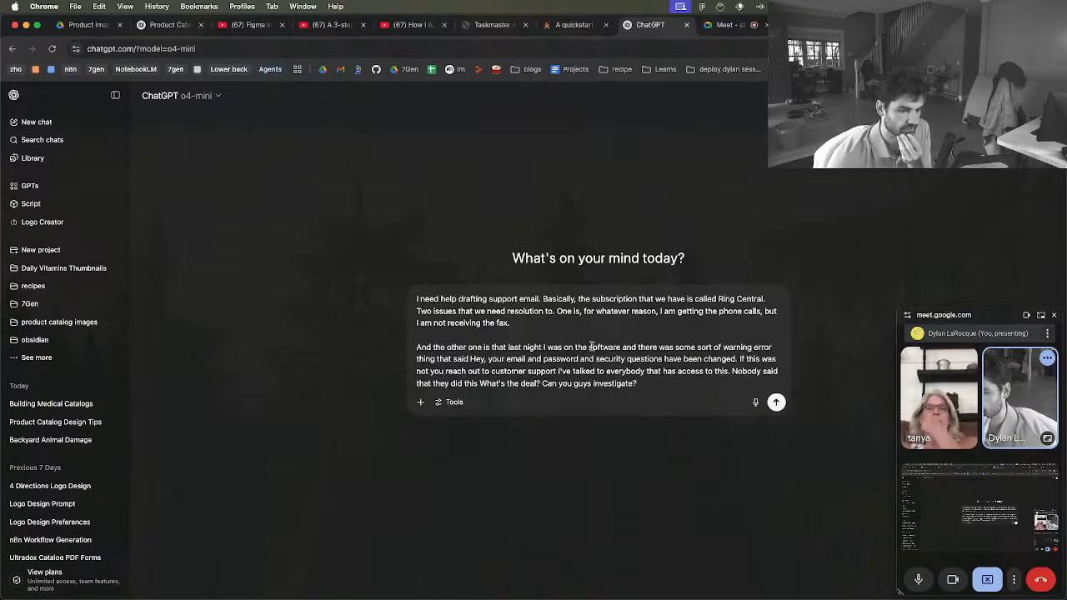
pyautogui.hotkey('shift', 'Return')
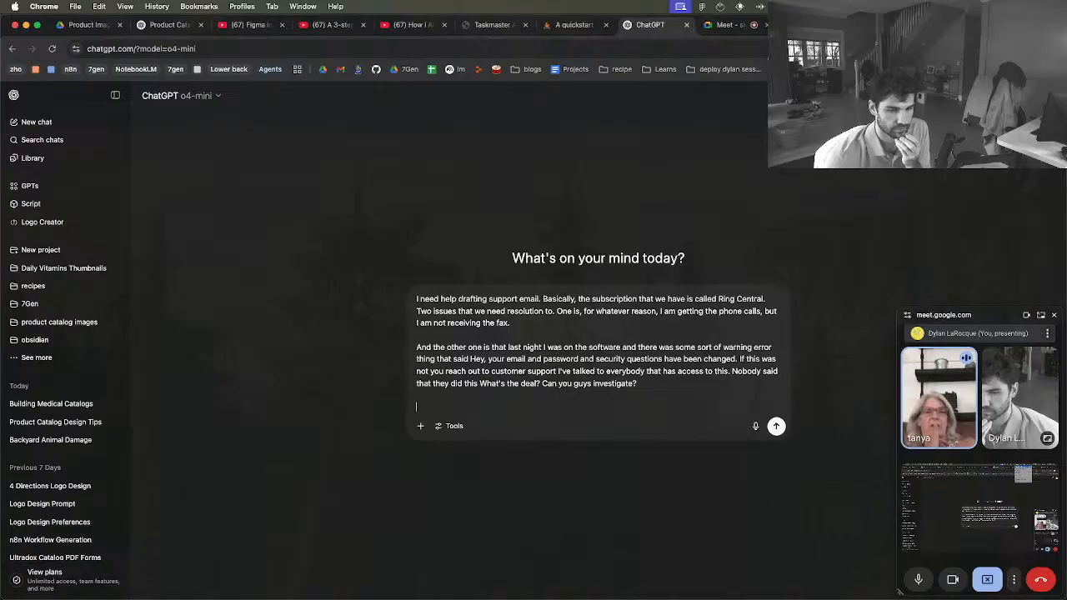
# Dictate a final paragraph and trim it to "There was an email that was sent yesterday at 1045MST about this issue."
pyautogui.hotkey('alt', 'space')
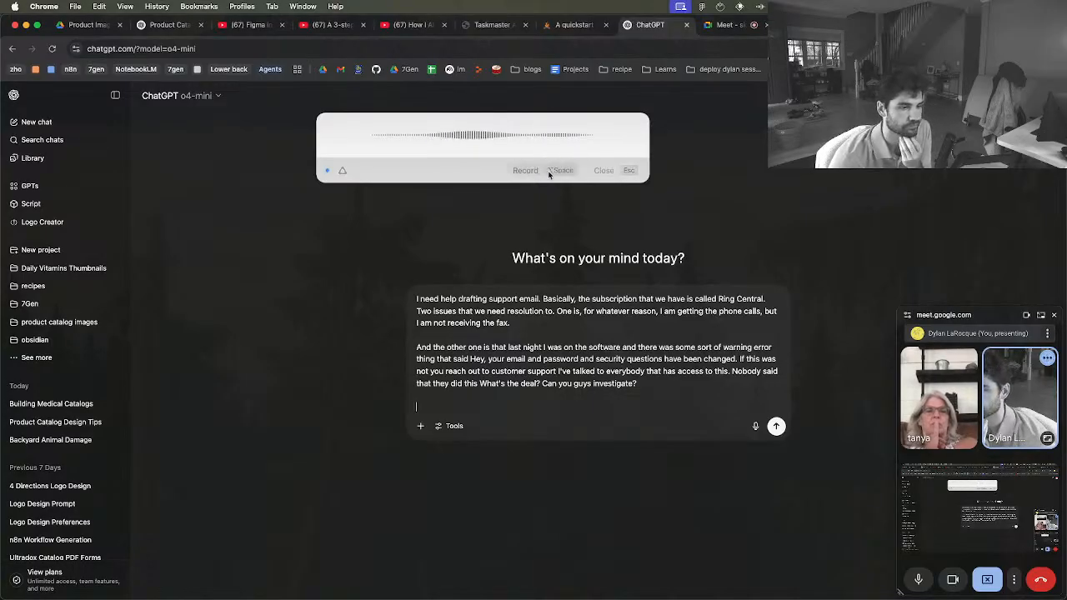
pyautogui.click(543, 172)
pyautogui.scroll(-1, 509, 399)
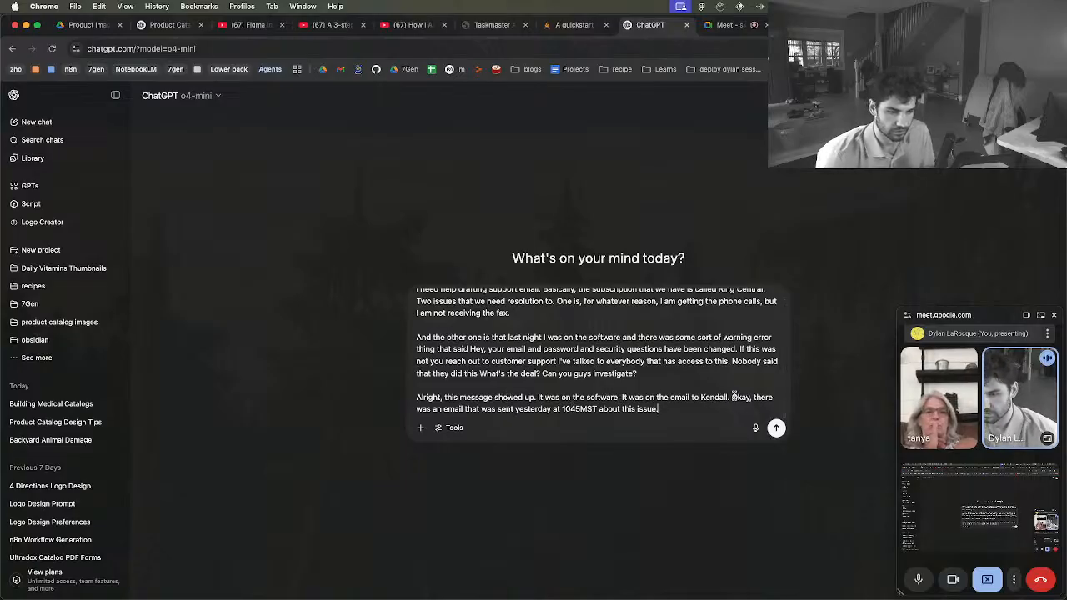
pyautogui.moveTo(756, 397); pyautogui.dragTo(407, 400)
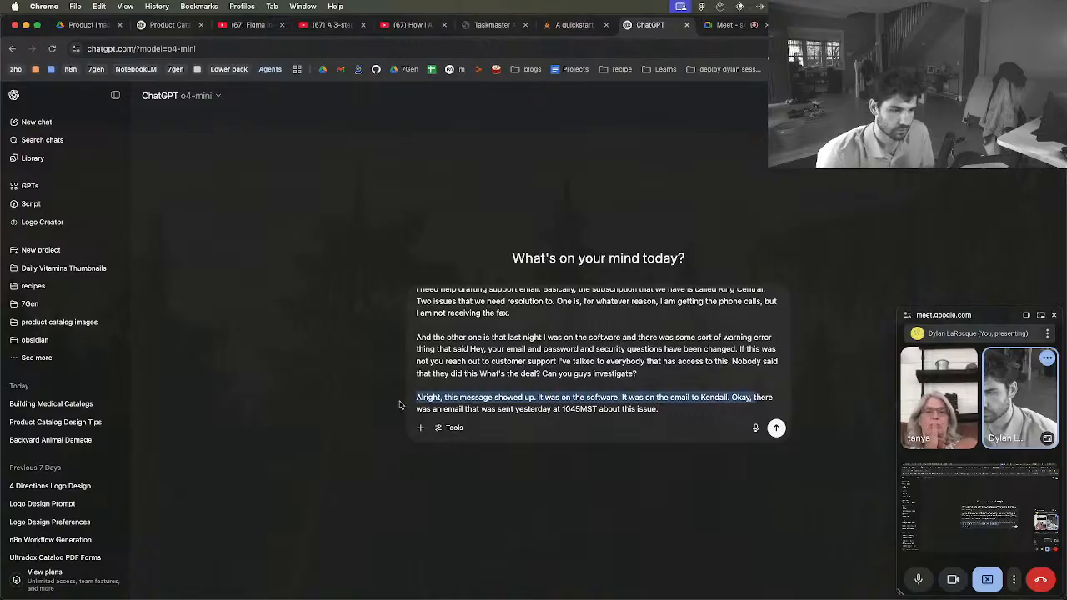
pyautogui.press('BackSpace')
pyautogui.write('T')
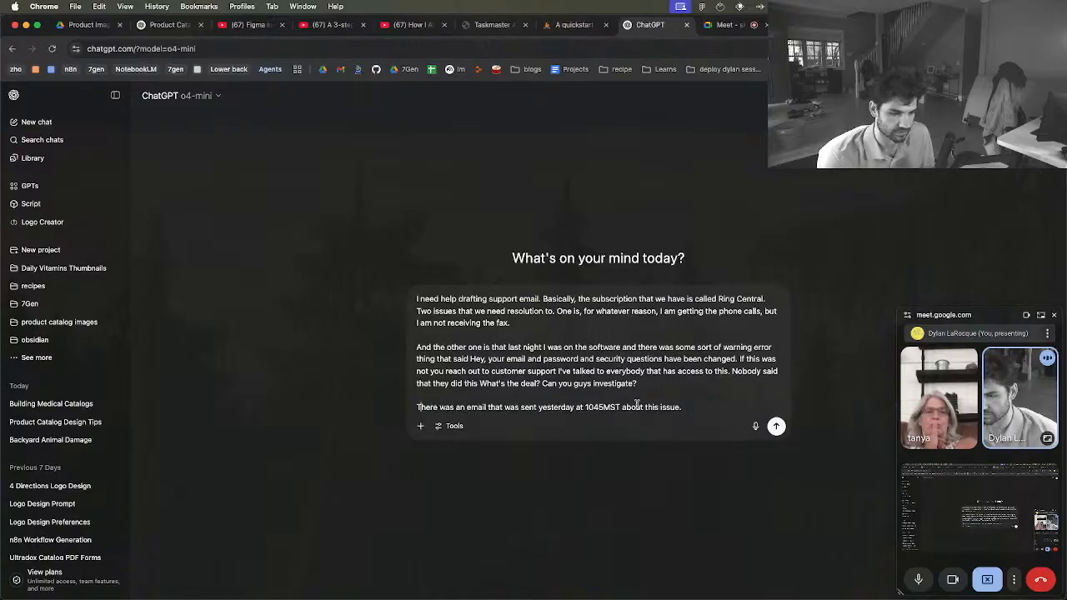
# Correct the email's sent time in the last paragraph to "10:45 PM MST"
pyautogui.click(594, 407)
pyautogui.write(':')
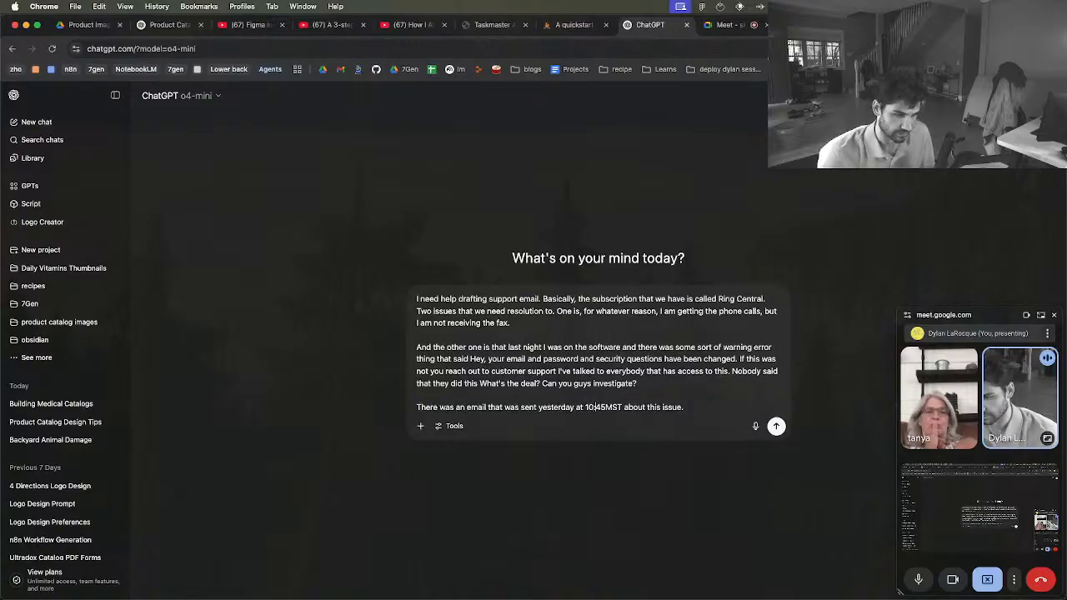
pyautogui.click(606, 406)
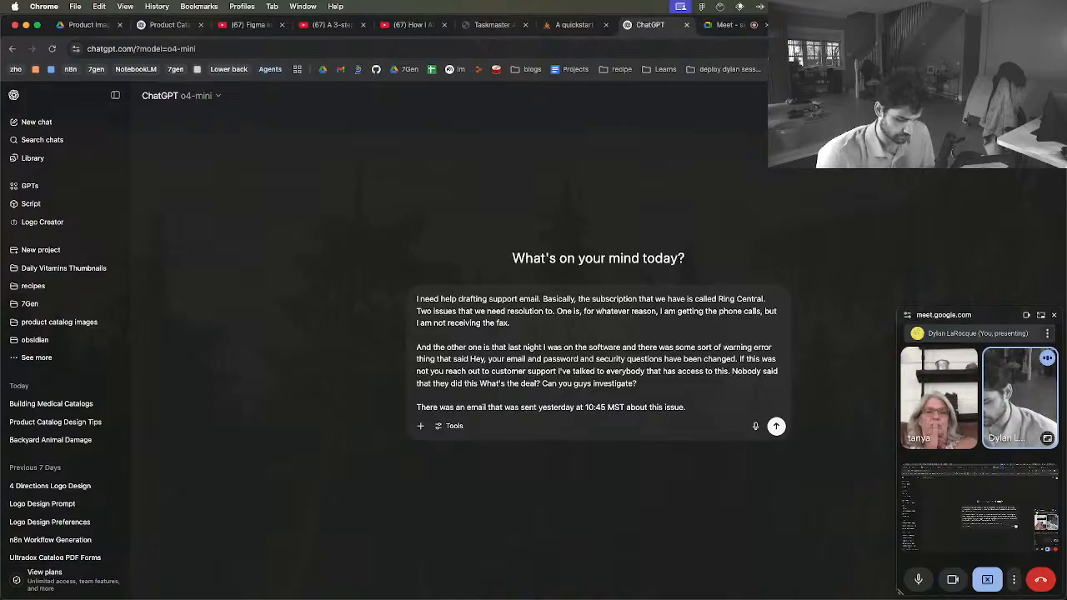
pyautogui.write('PM')
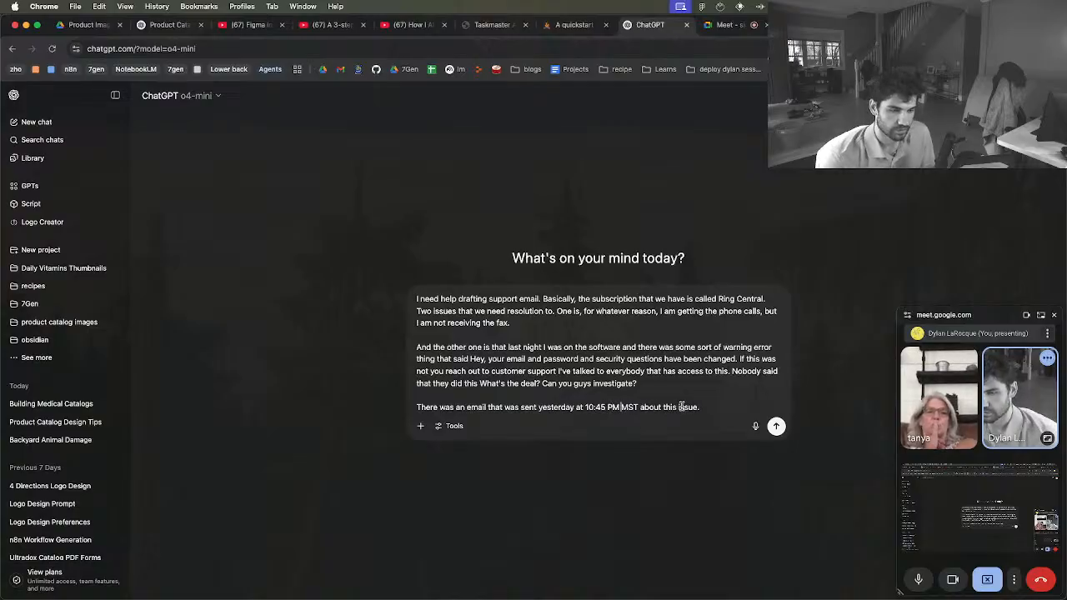
# Submit the completed support email request to ChatGPT
pyautogui.click(714, 408)
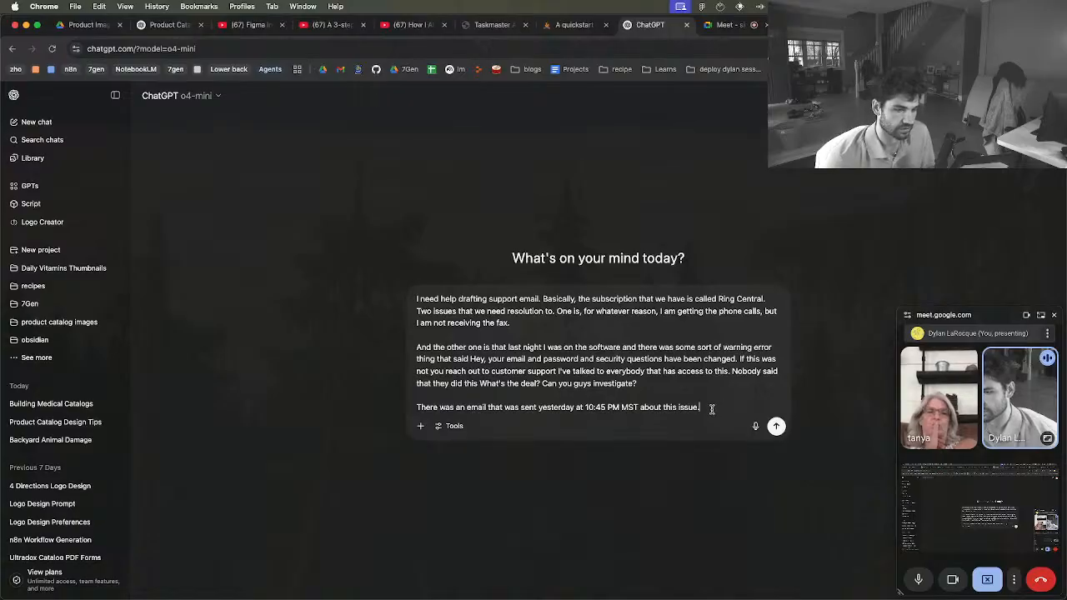
pyautogui.hotkey('shift', 'Return')
pyautogui.hotkey('shift', 'Return')
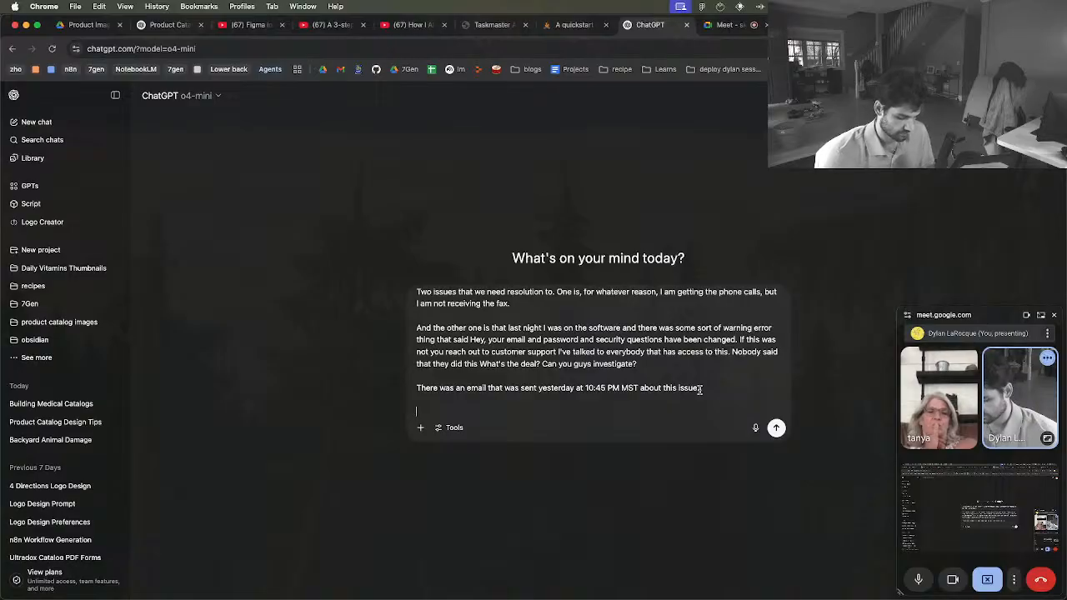
pyautogui.press('Return')
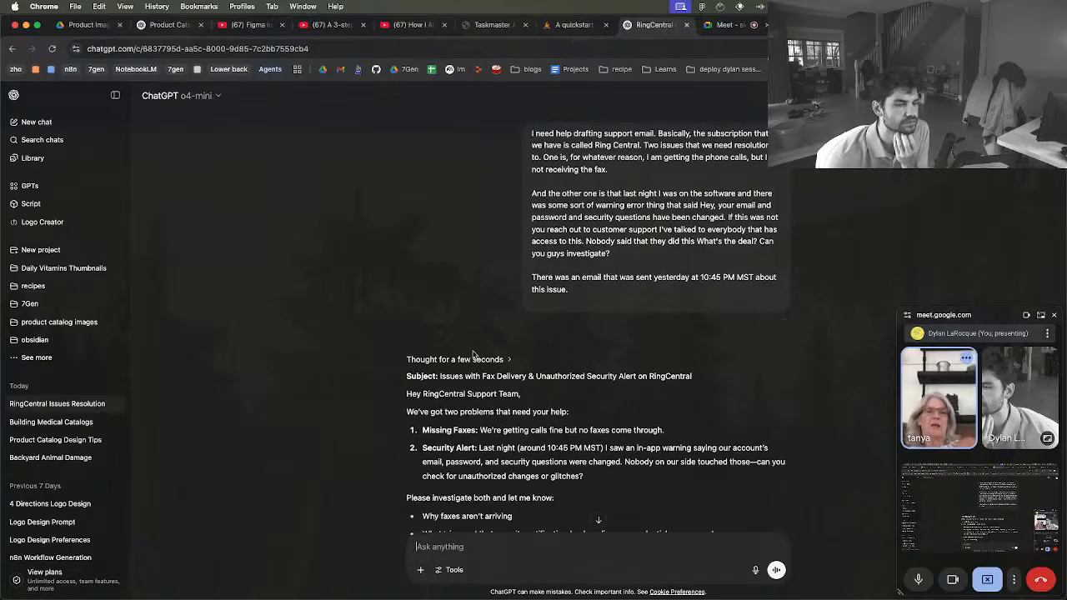
# Select the whole drafted support email from its subject line to the sign-off
pyautogui.moveTo(428, 498); pyautogui.dragTo(405, 290)
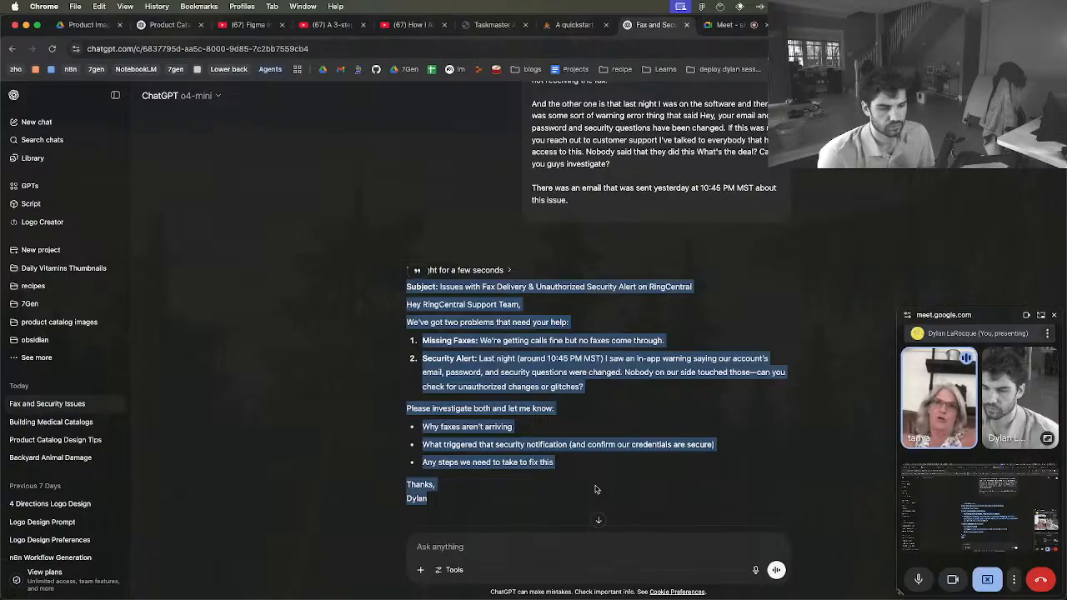
pyautogui.scroll(-2, 583, 458)
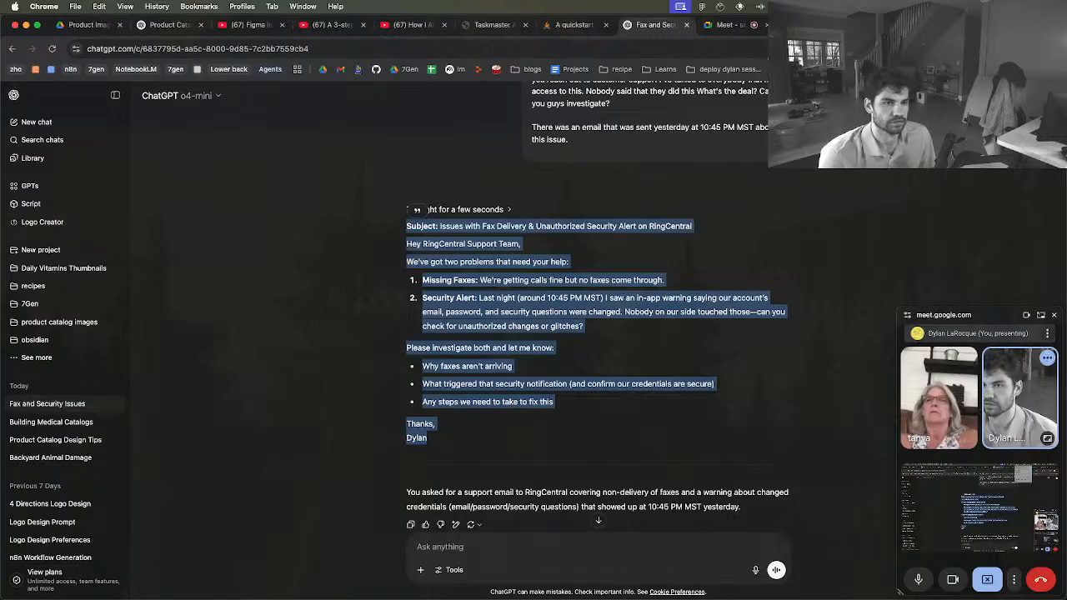
# Dictate a note that the issue appeared when a newer person configured fax sending from a different location, and paste it into the ChatGPT prompt
pyautogui.hotkey('alt', 'space')
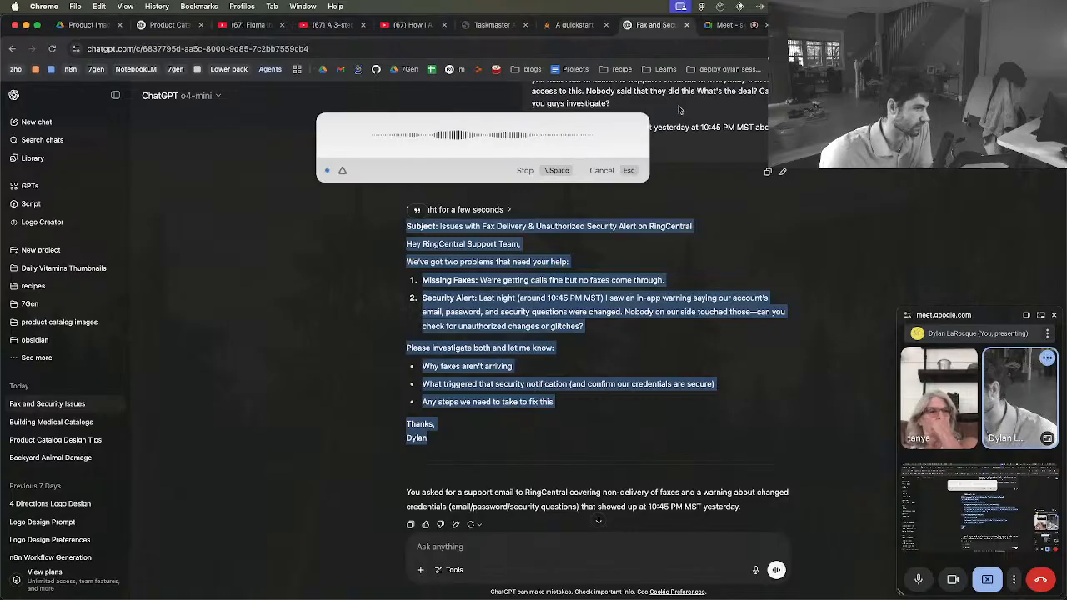
pyautogui.click(532, 171)
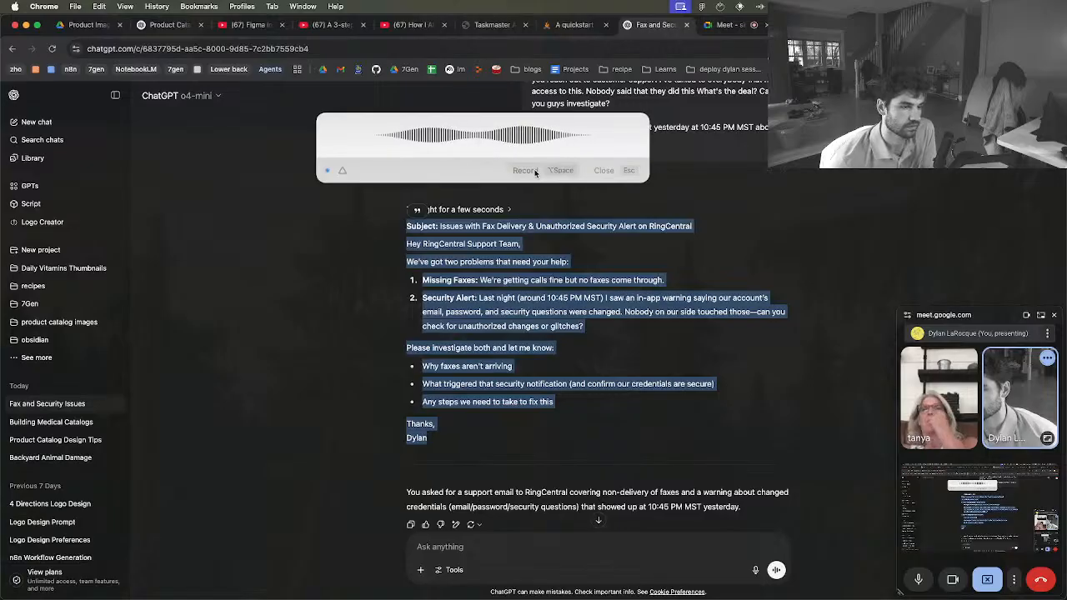
pyautogui.tripleClick(375, 154)
pyautogui.press('super+c')
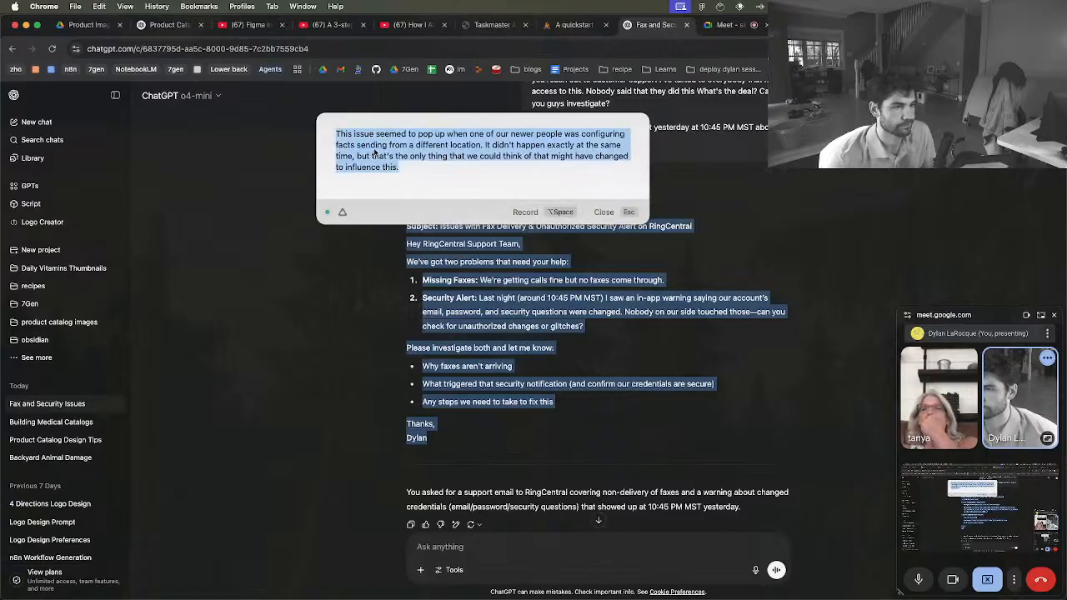
pyautogui.click(451, 542)
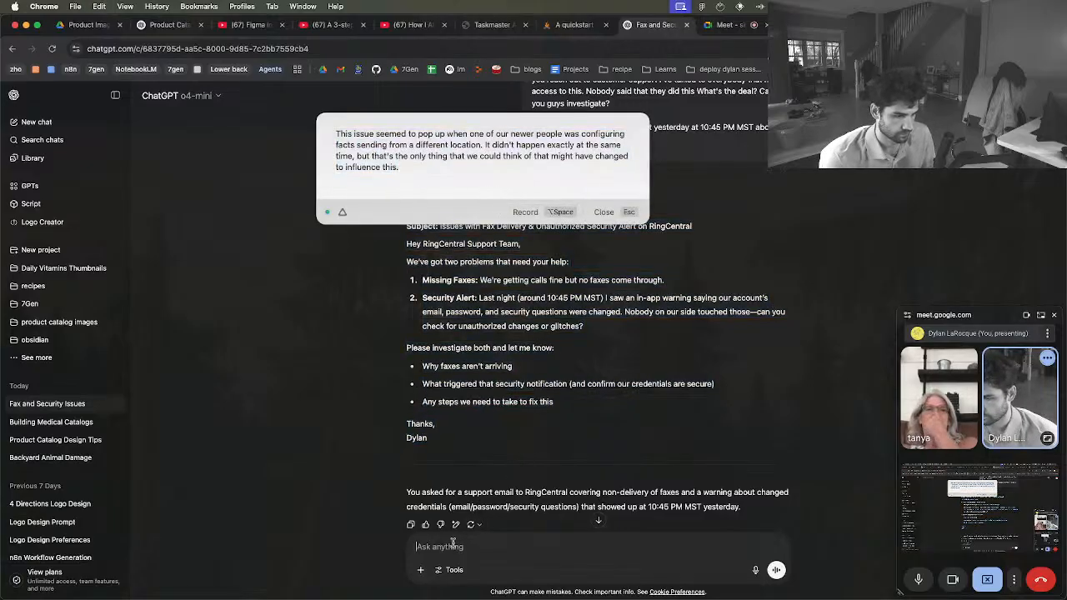
pyautogui.press('super+v')
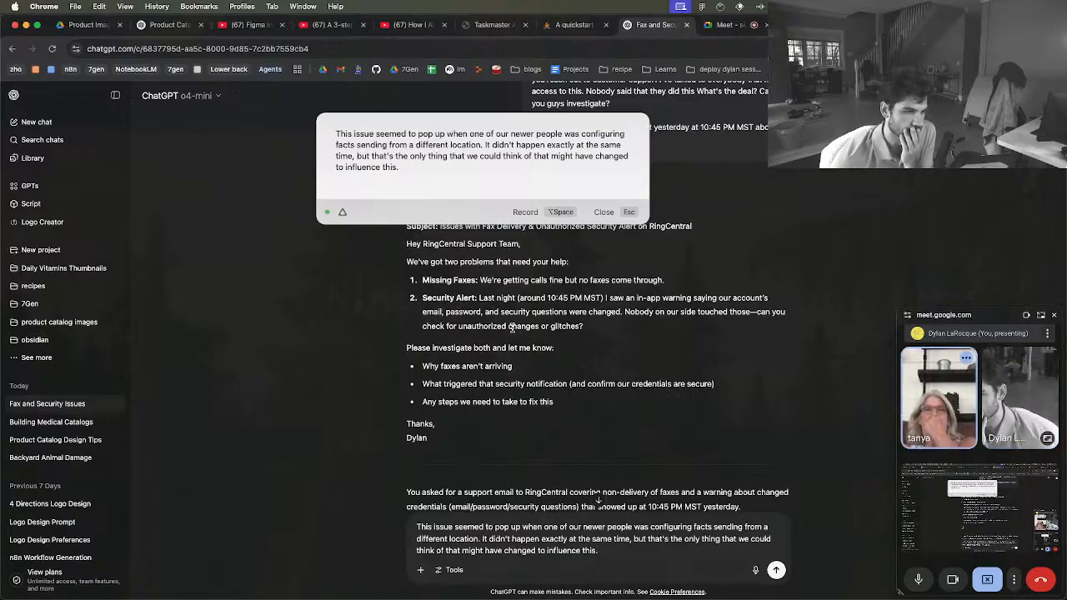
pyautogui.click(607, 212)
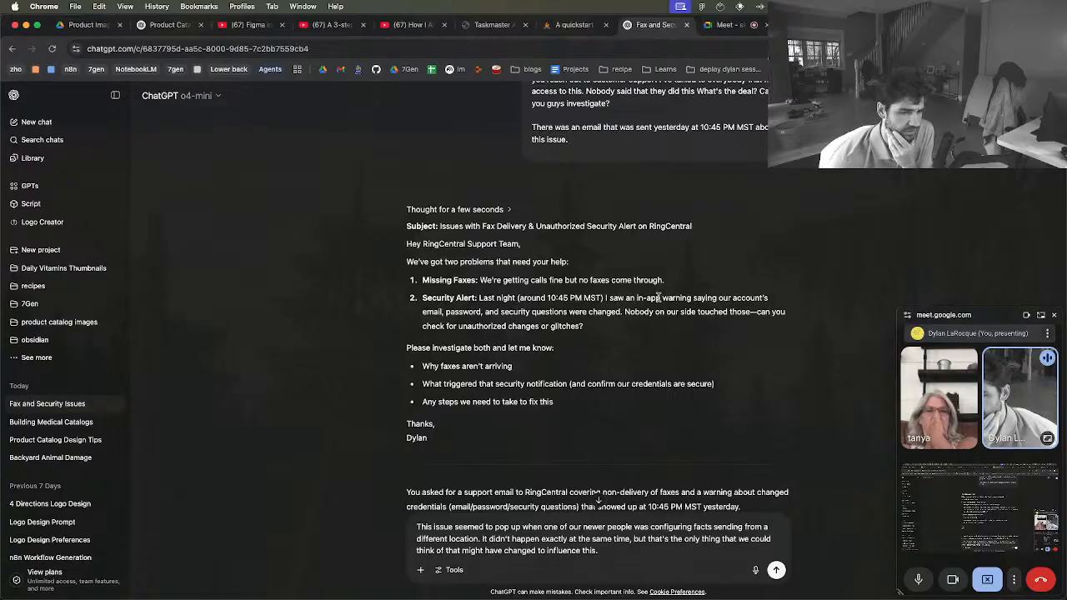
# Add a separate paragraph "The warning came in email, not in the software." to the prompt and submit it
pyautogui.moveTo(661, 298); pyautogui.dragTo(607, 298)
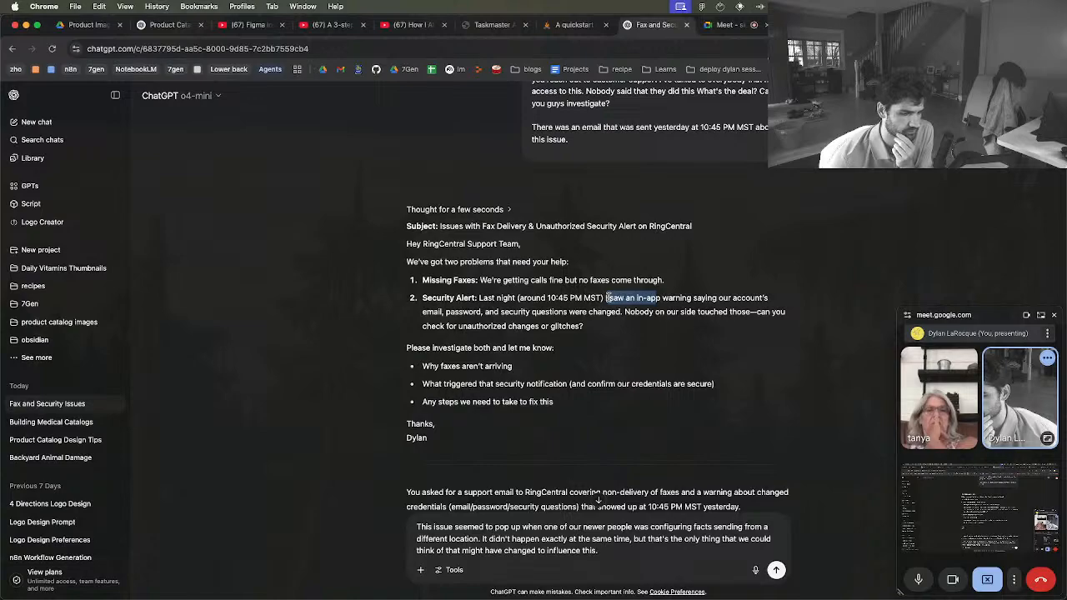
pyautogui.click(620, 555)
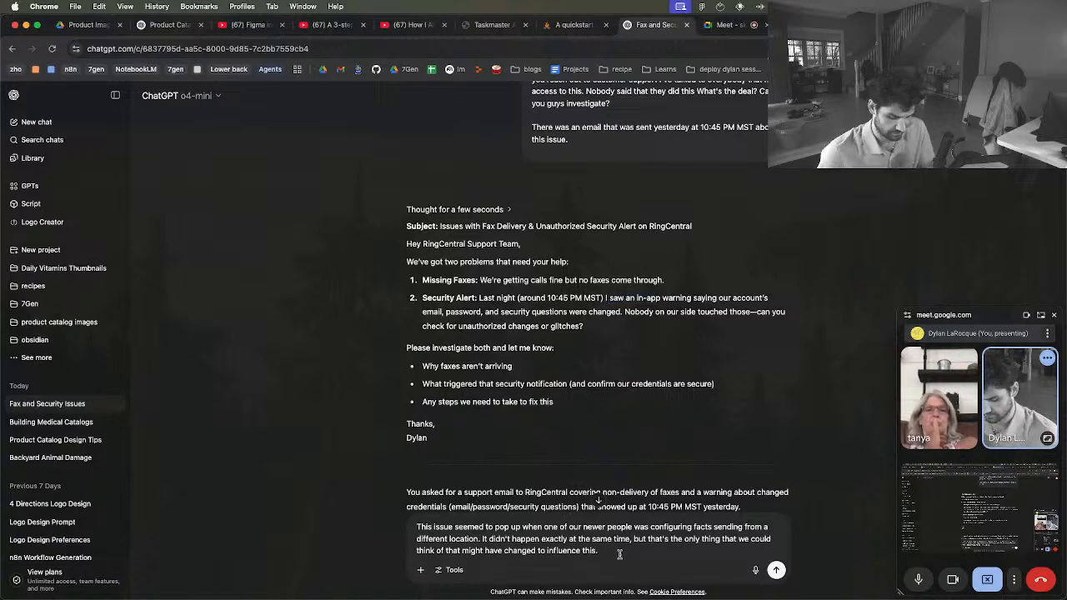
pyautogui.hotkey('shift', 'Return')
pyautogui.hotkey('shift', 'Return')
pyautogui.write('The')
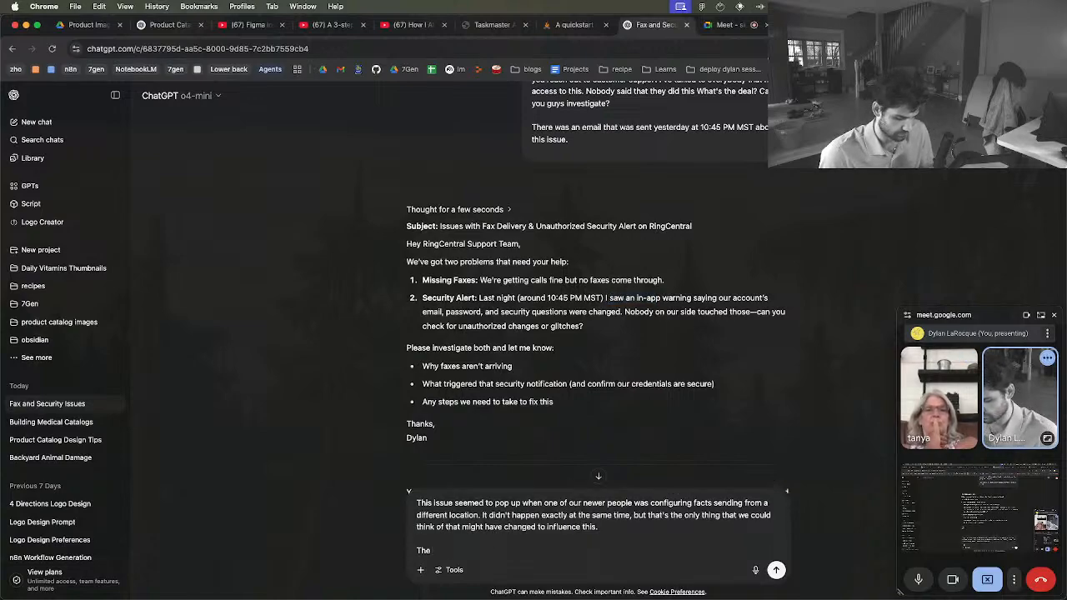
pyautogui.write(' wa')
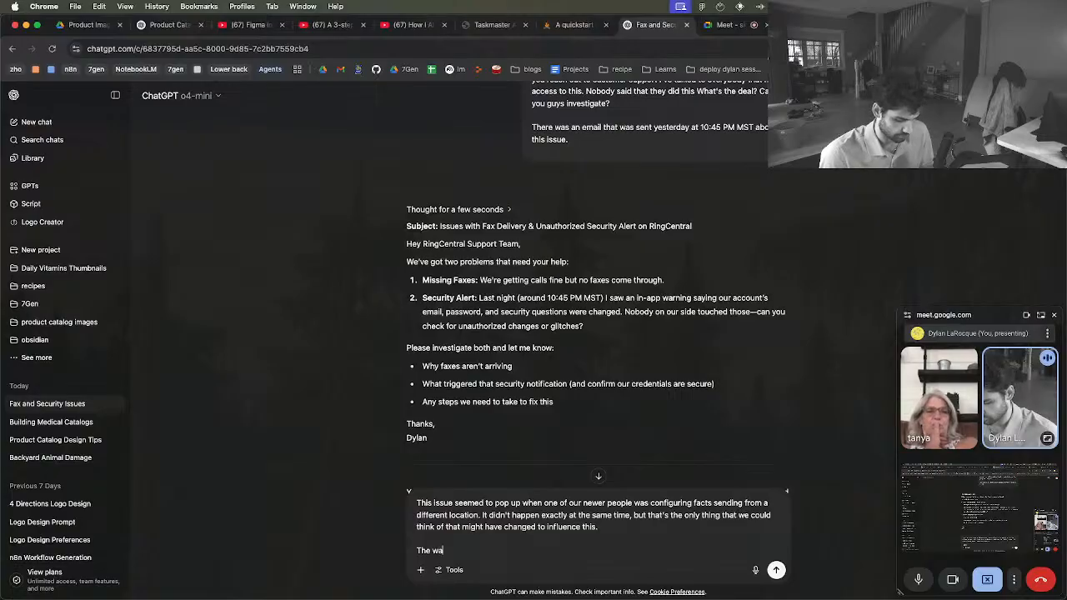
pyautogui.write('rning came in')
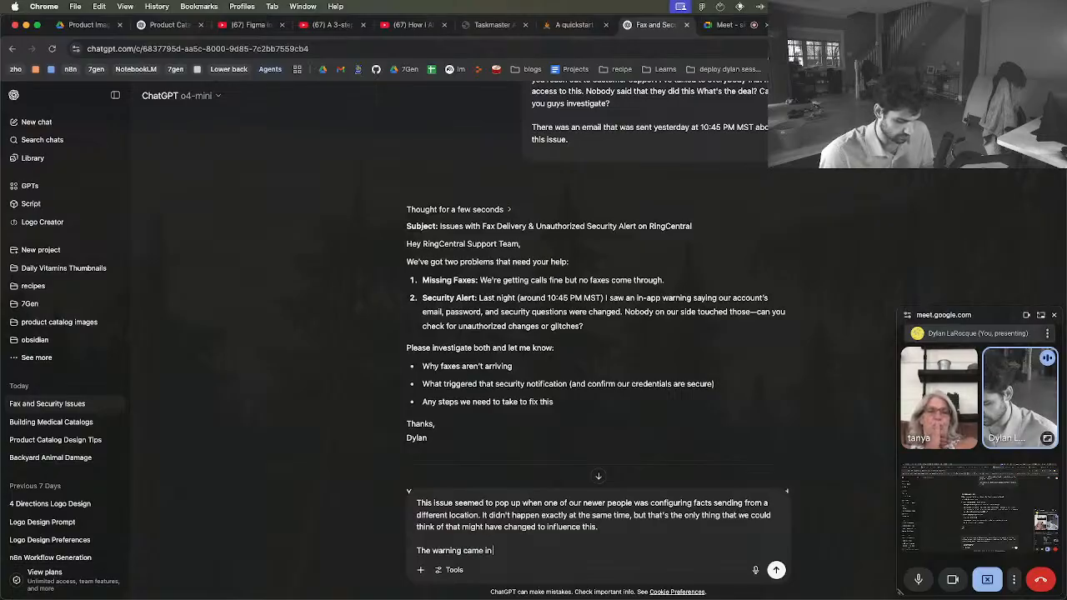
pyautogui.write(' email, not i')
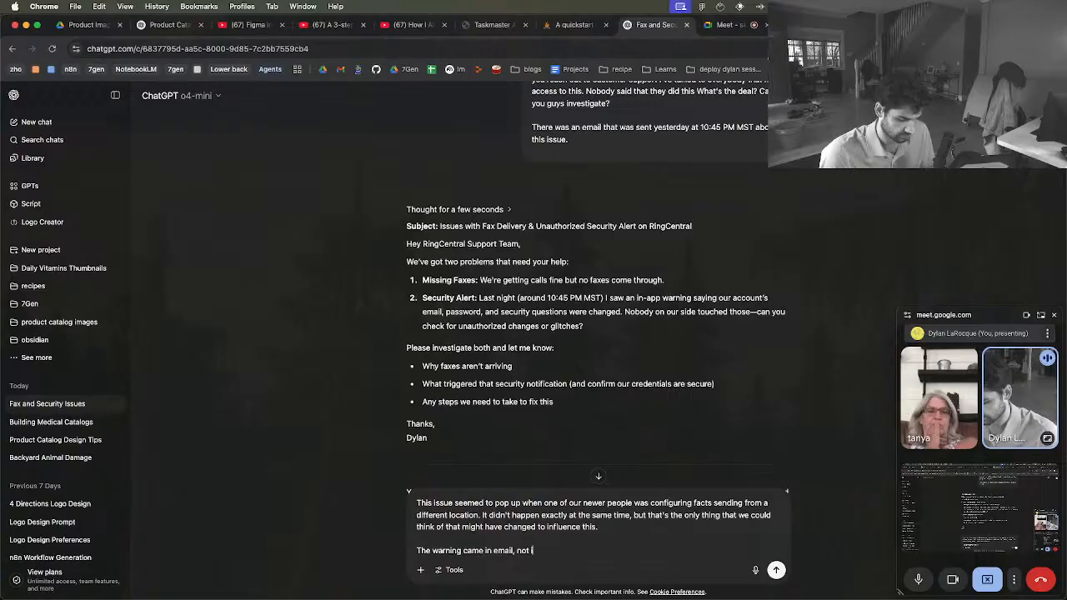
pyautogui.write('n the software.')
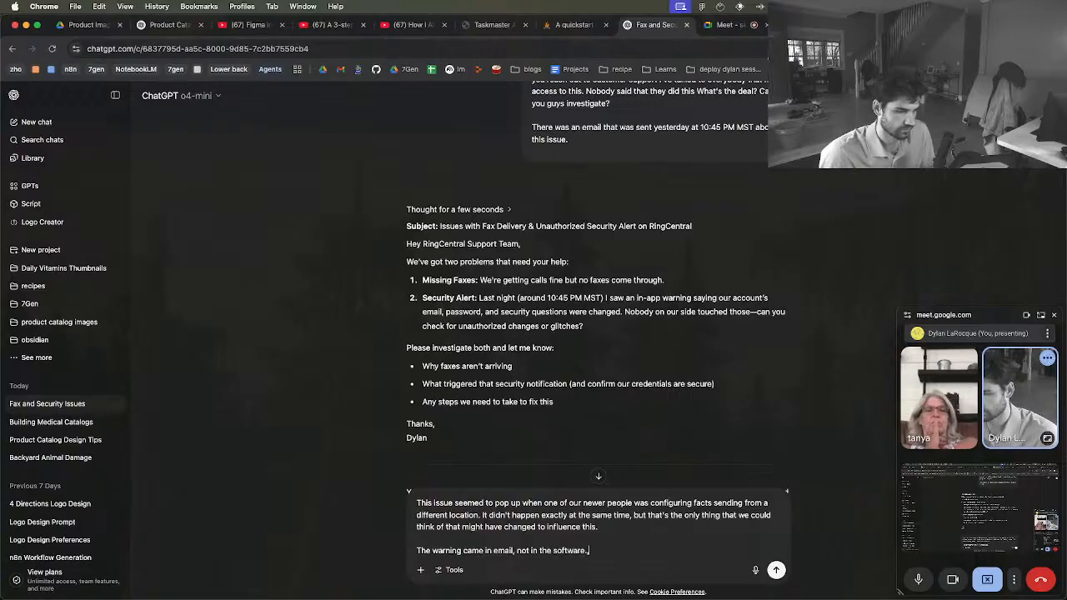
pyautogui.hotkey('shift', 'Return')
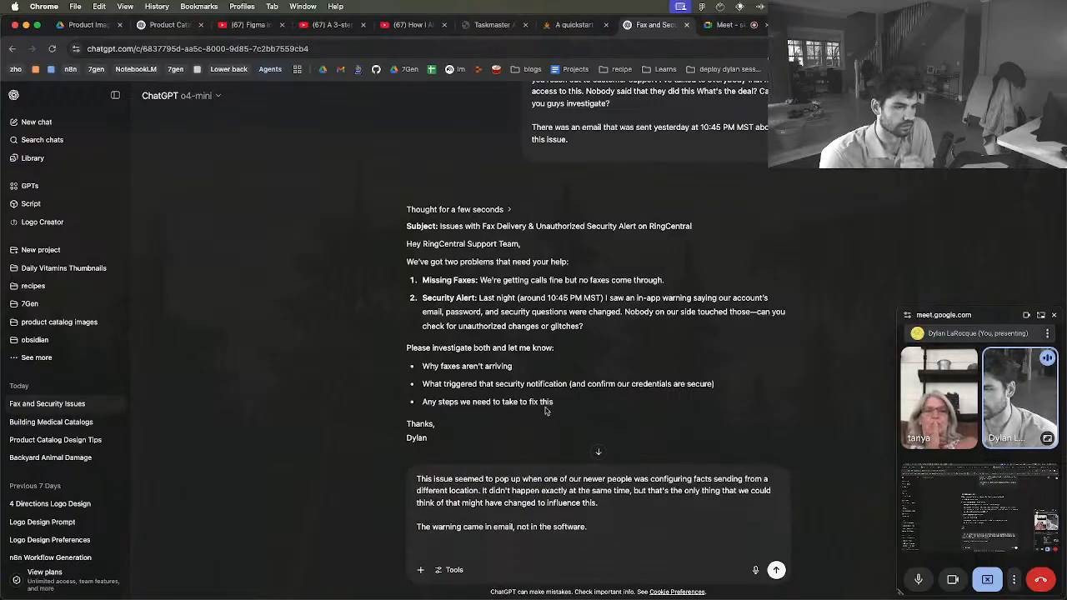
pyautogui.scroll(-1, 499, 345)
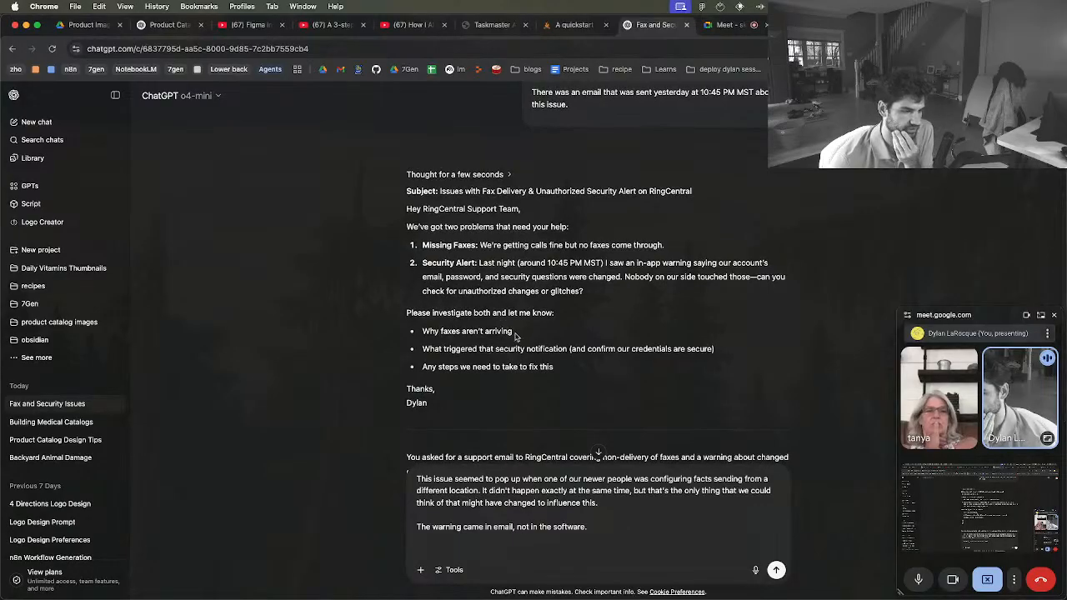
pyautogui.scroll(-1, 525, 401)
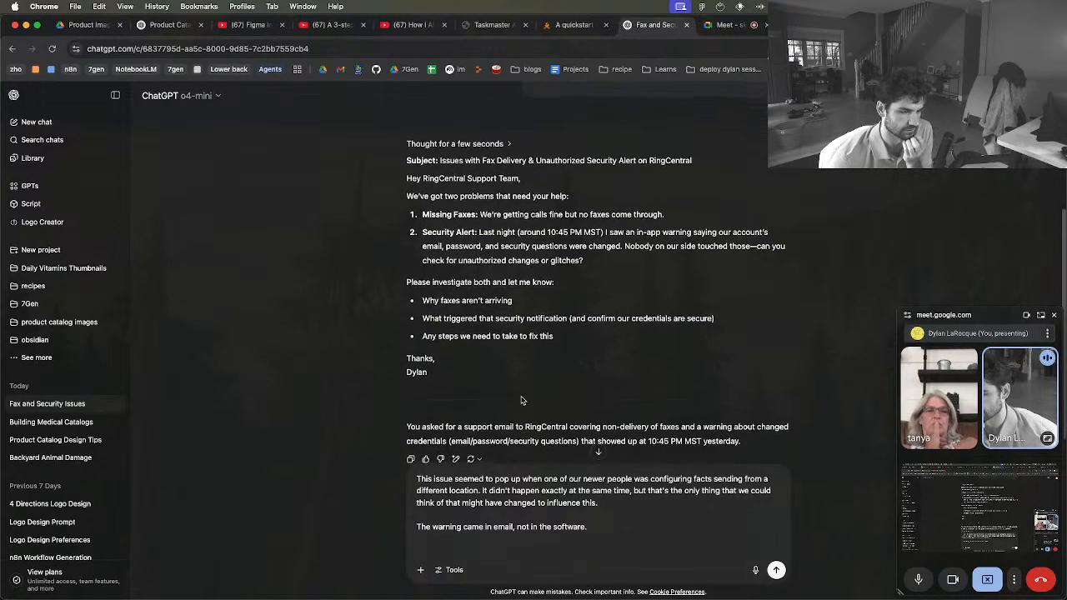
pyautogui.press('Return')
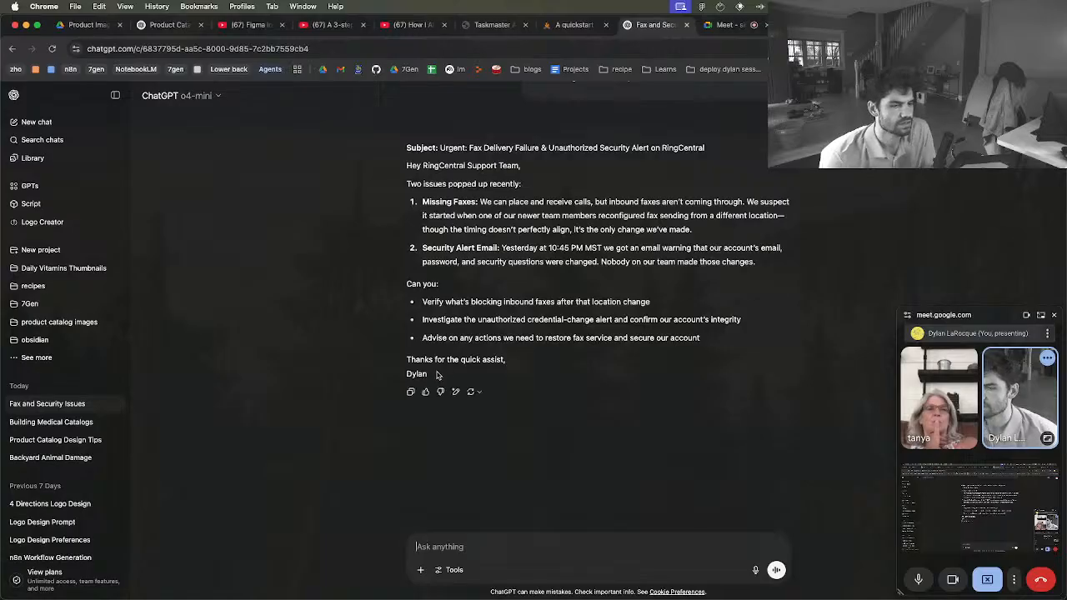
# Select the full revised support email from subject to sign-off and switch to another app
pyautogui.moveTo(438, 376); pyautogui.dragTo(406, 150)
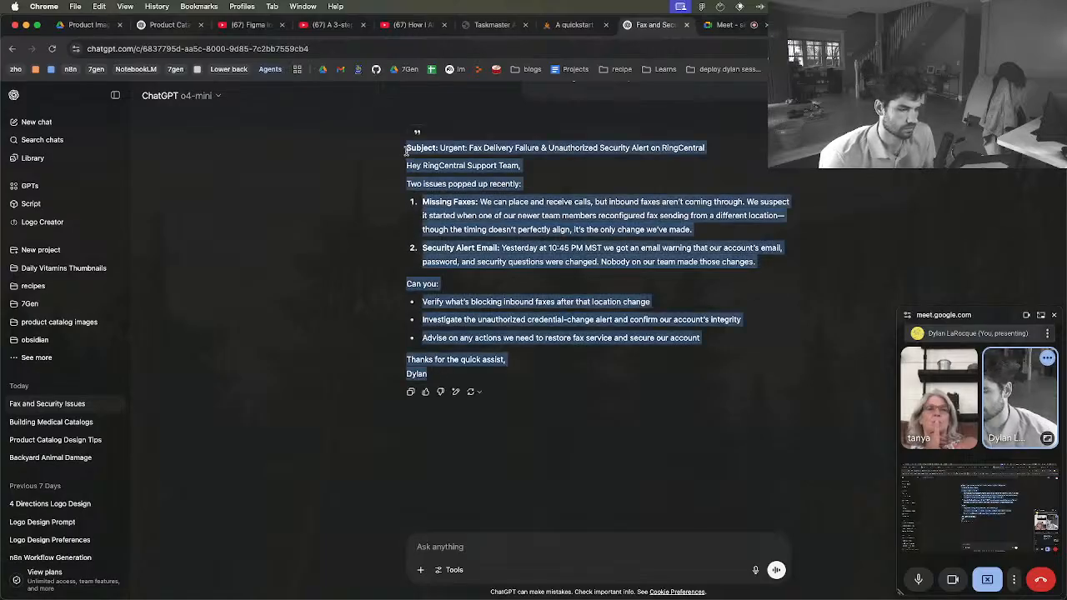
pyautogui.press('super+Tab')
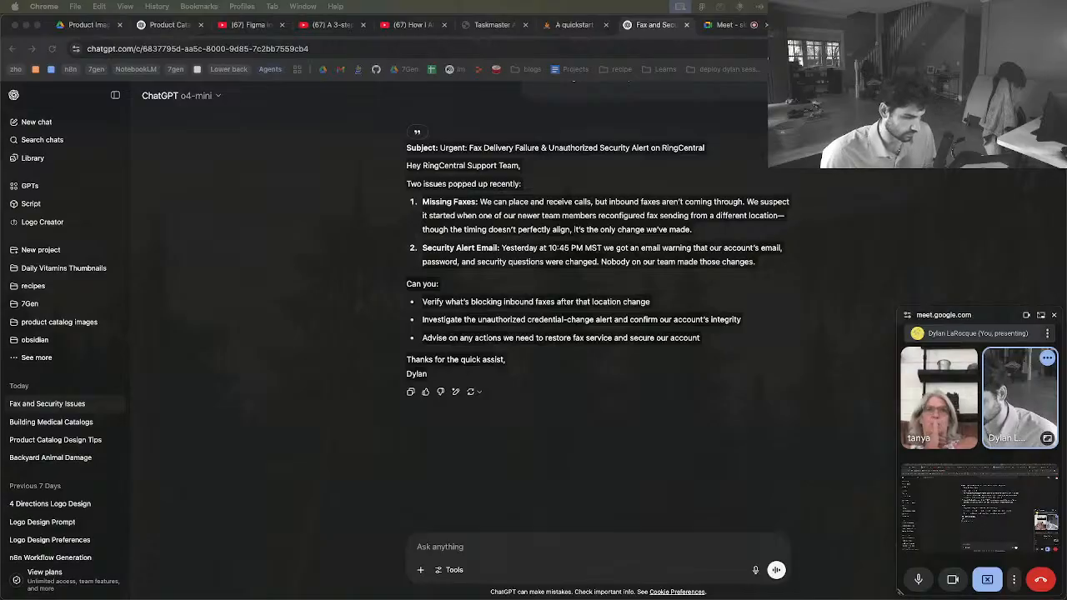
# Search Google for "ring central support", refine it to "ring central support email", and open RingCentral's contact support page
pyautogui.click(591, 47)
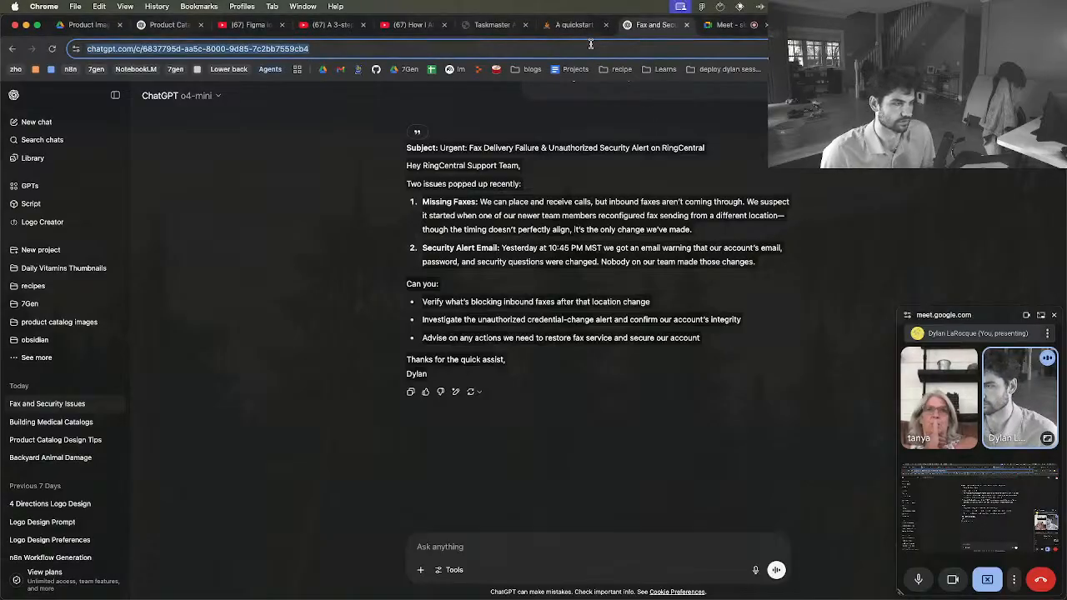
pyautogui.write('ring central support')
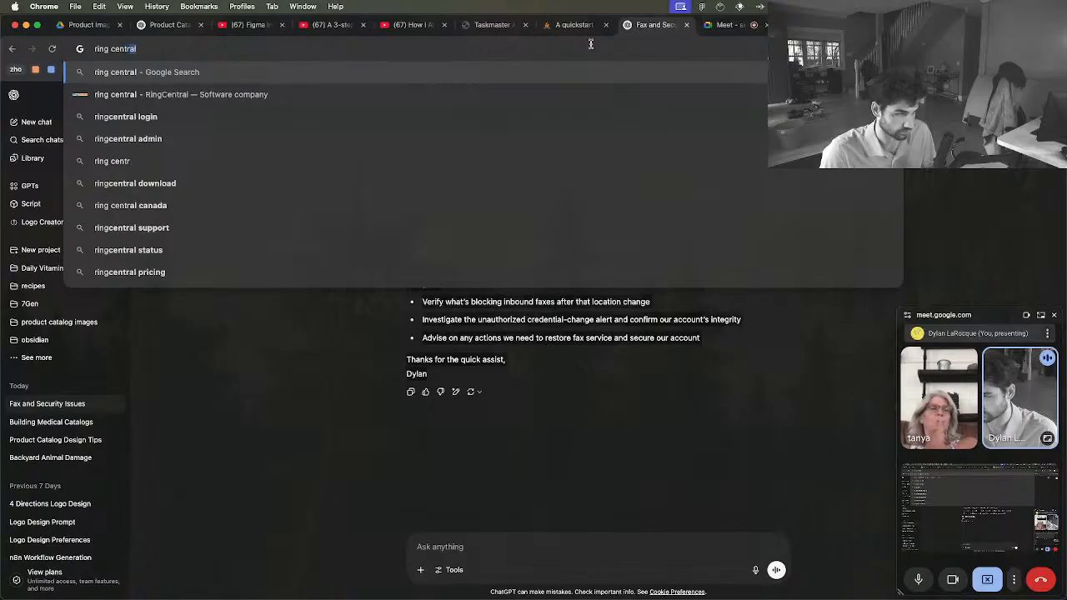
pyautogui.press('Return')
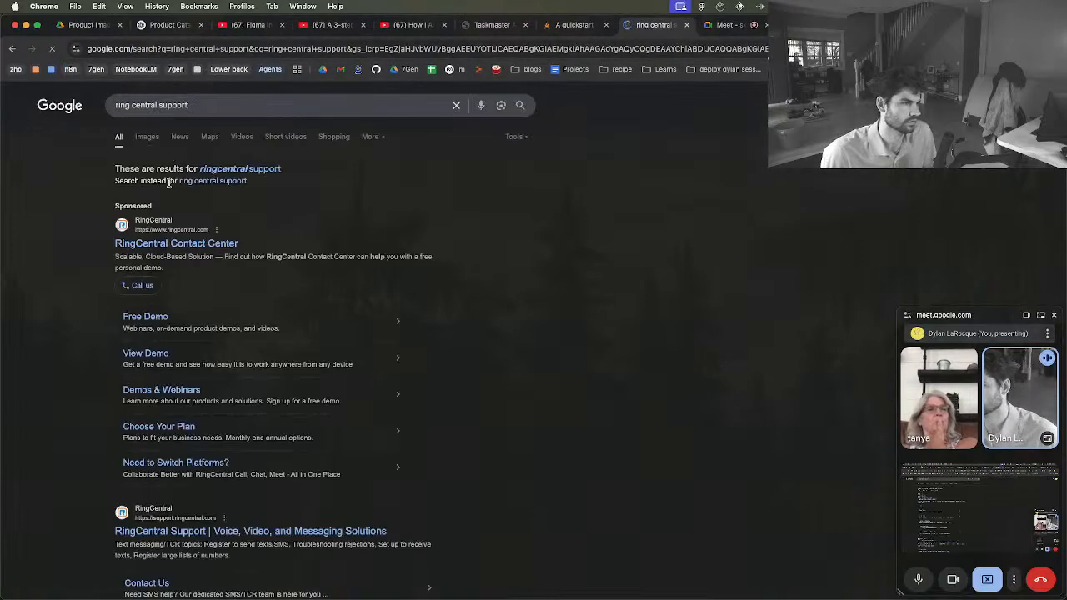
pyautogui.click(200, 107)
pyautogui.write('email')
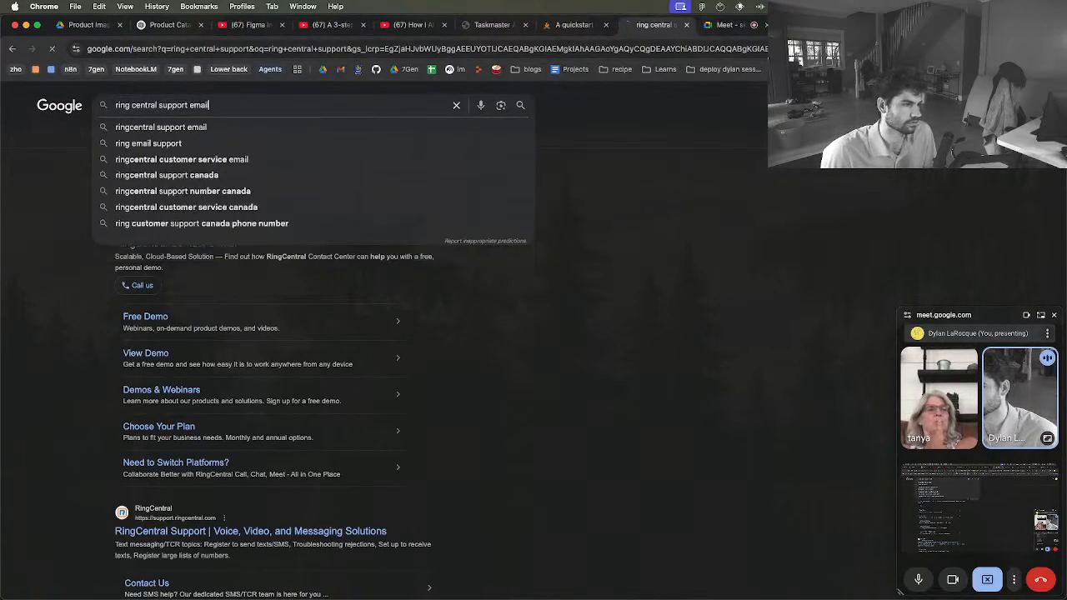
pyautogui.press('Return')
pyautogui.click(173, 234)
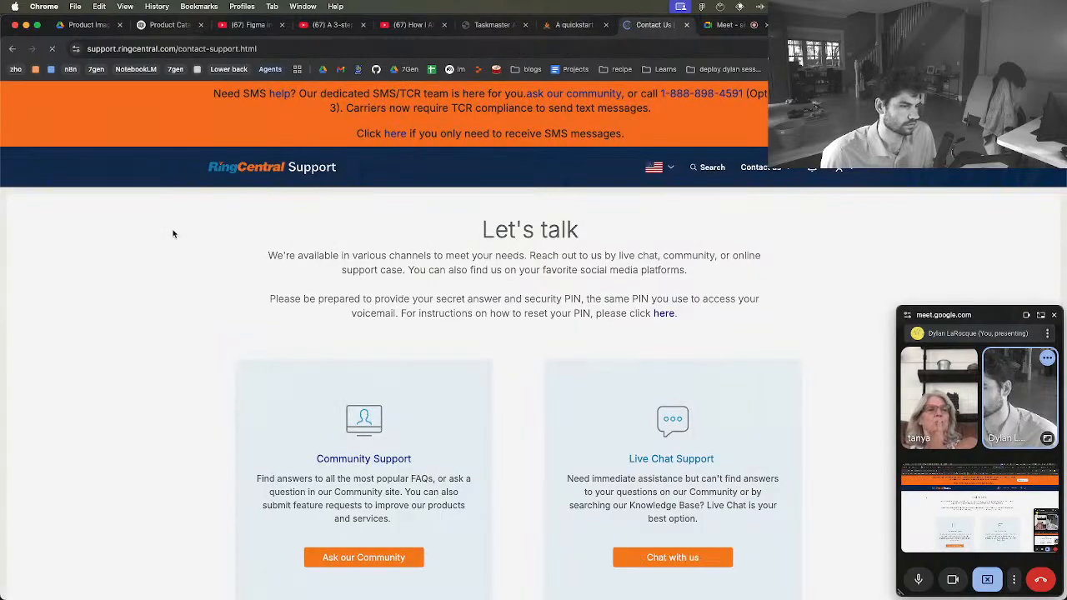
# Look over the available contact options and copy the contact support page's web address
pyautogui.scroll(-5, 337, 396)
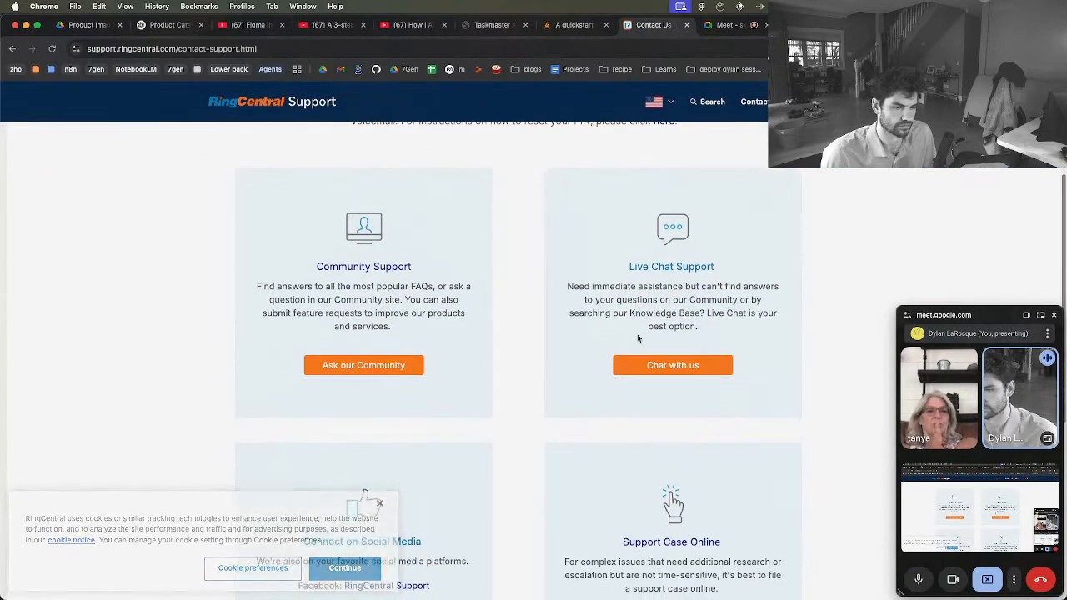
pyautogui.scroll(-3, 358, 375)
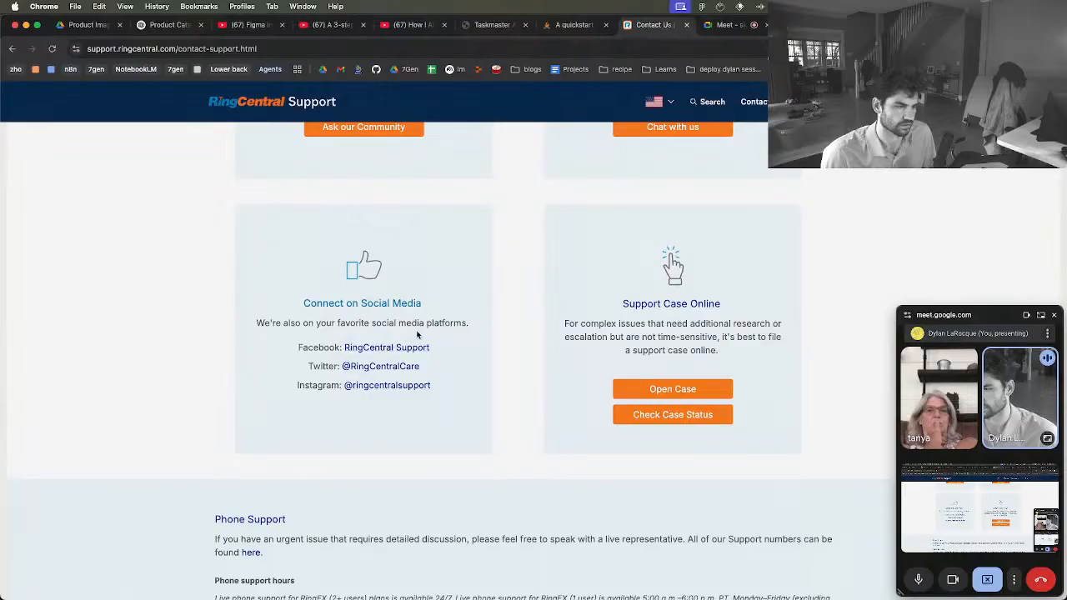
pyautogui.click(267, 49)
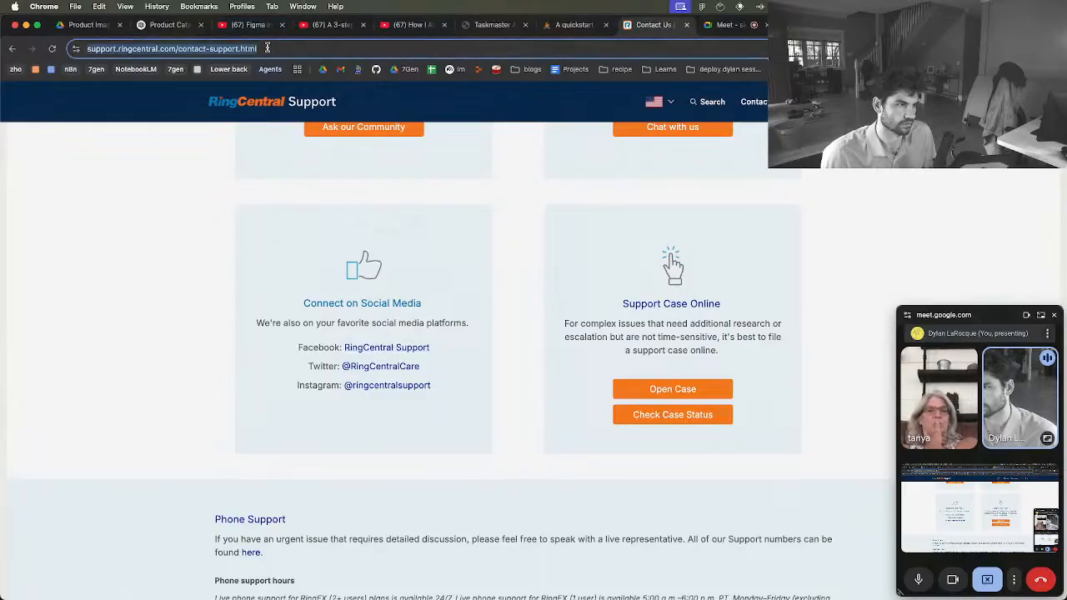
pyautogui.press('super+c')
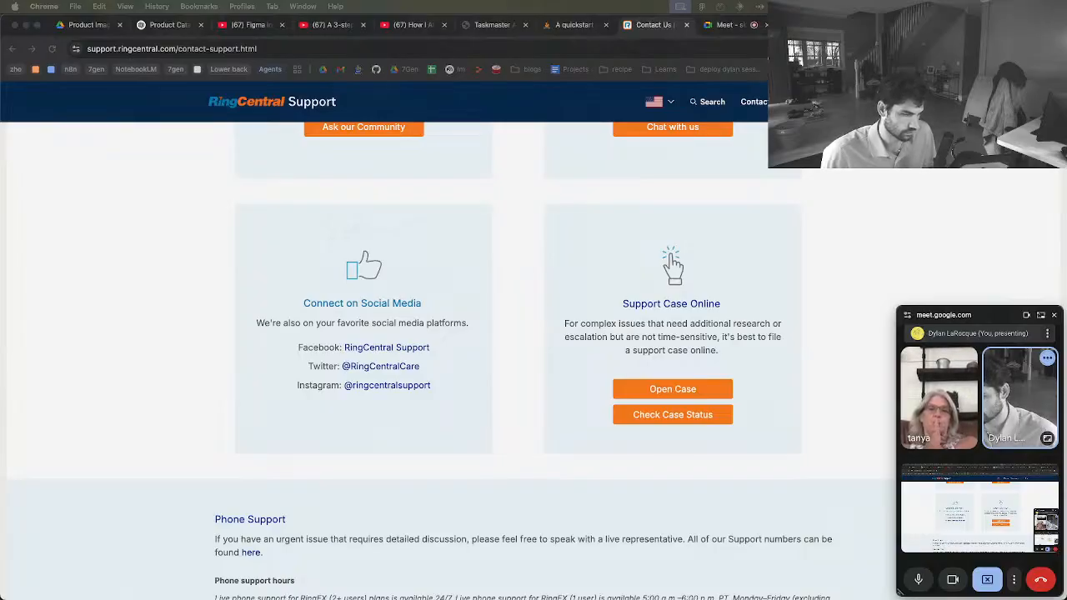
# Review the community, live chat, social media and online support case options on RingCentral's contact page
pyautogui.scroll(2, 370, 348)
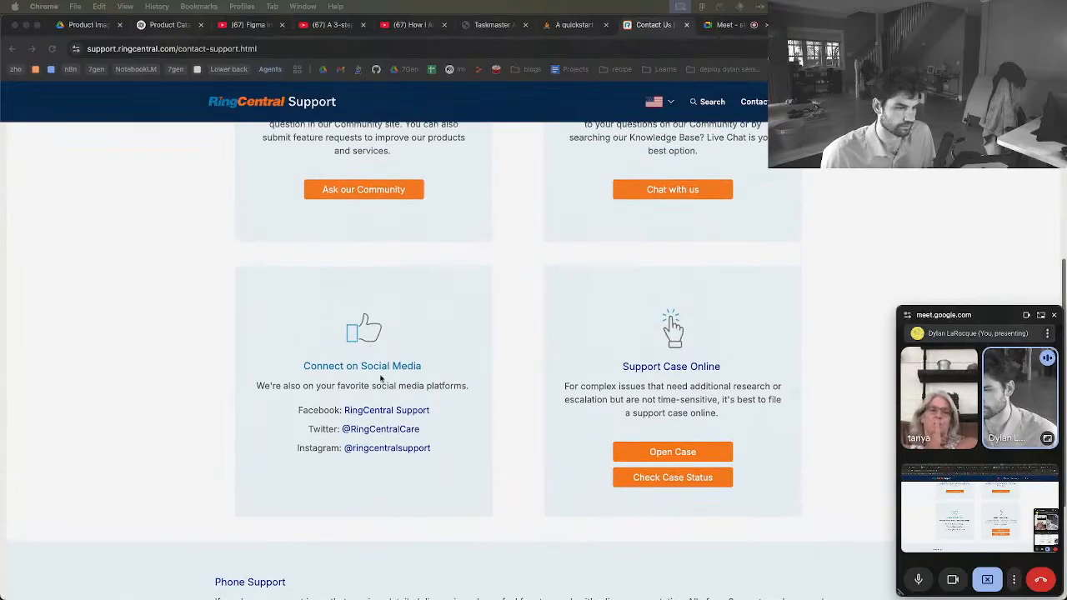
pyautogui.scroll(5, 448, 405)
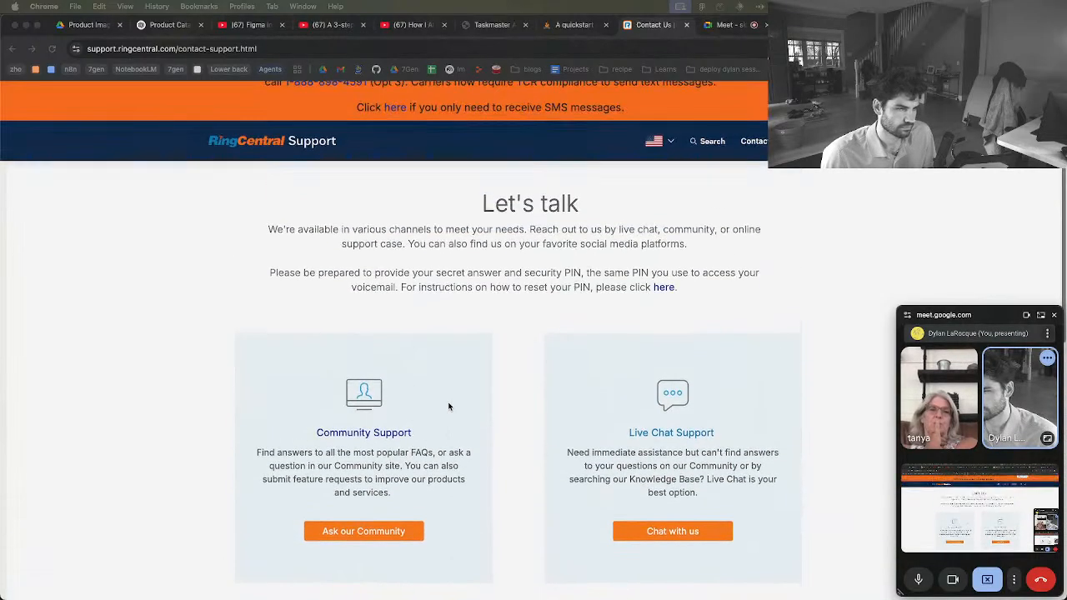
pyautogui.scroll(-2, 449, 406)
pyautogui.scroll(1, 419, 304)
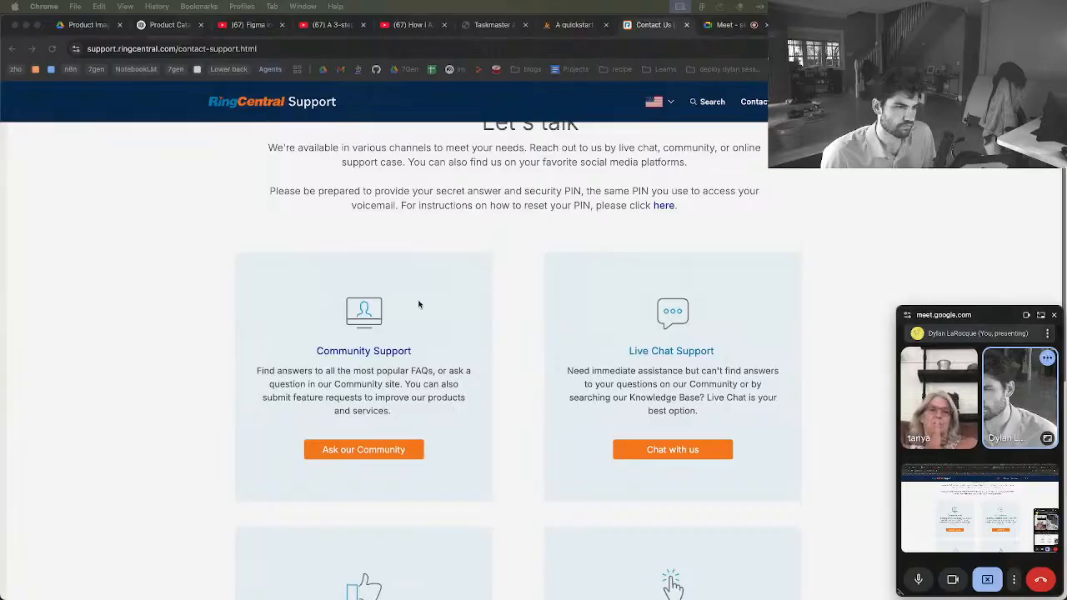
pyautogui.press('super+l')
pyautogui.scroll(-1, 396, 171)
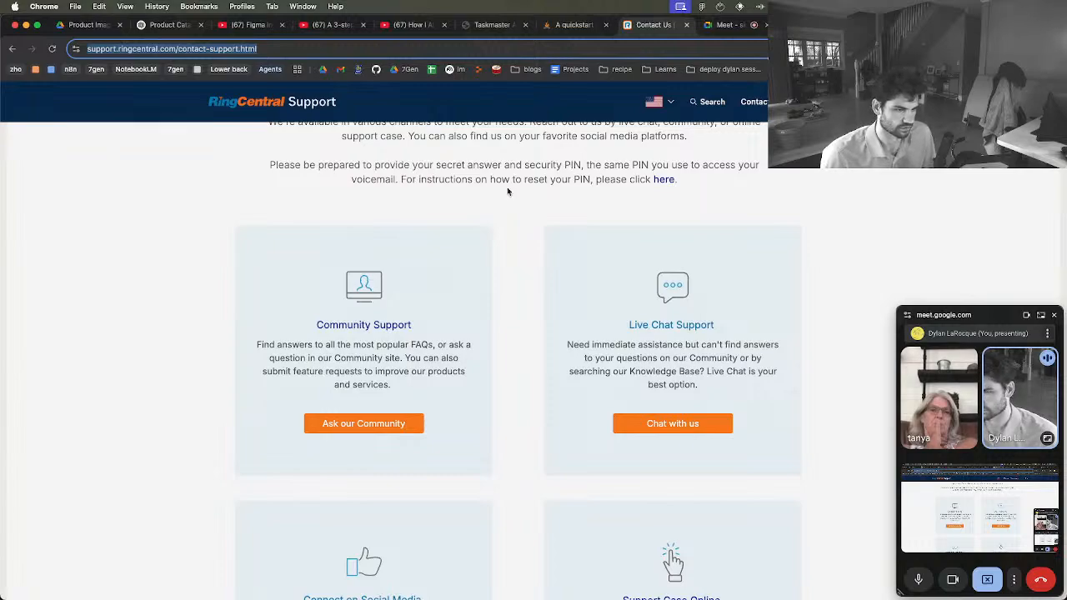
pyautogui.scroll(-3, 595, 202)
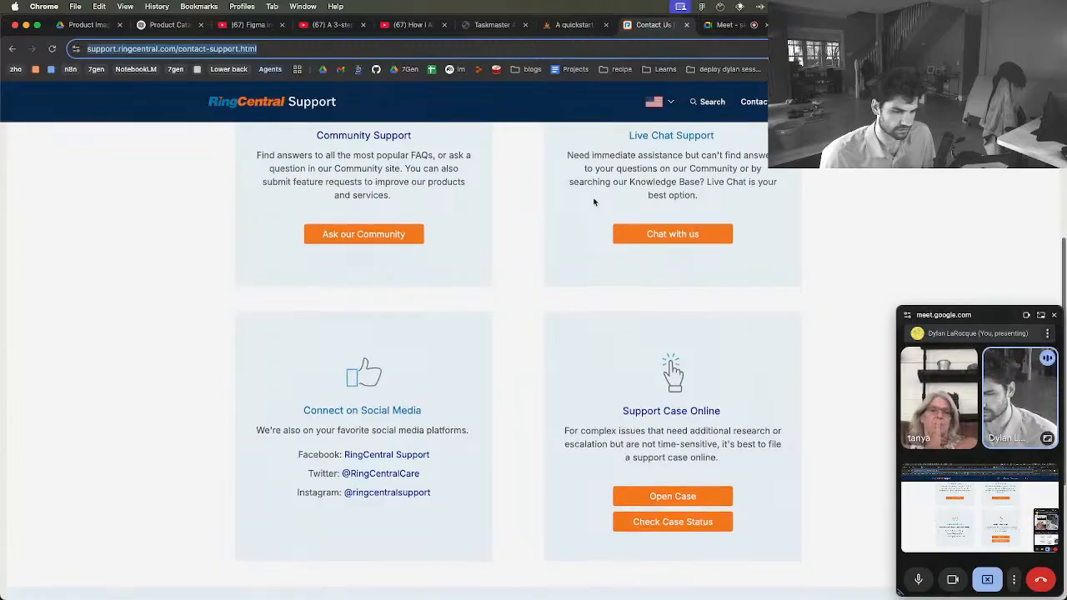
# Read through the phone support section and its hours on RingCentral's contact page, and recheck the live chat and online case options
pyautogui.scroll(-1, 595, 201)
pyautogui.scroll(-2, 594, 202)
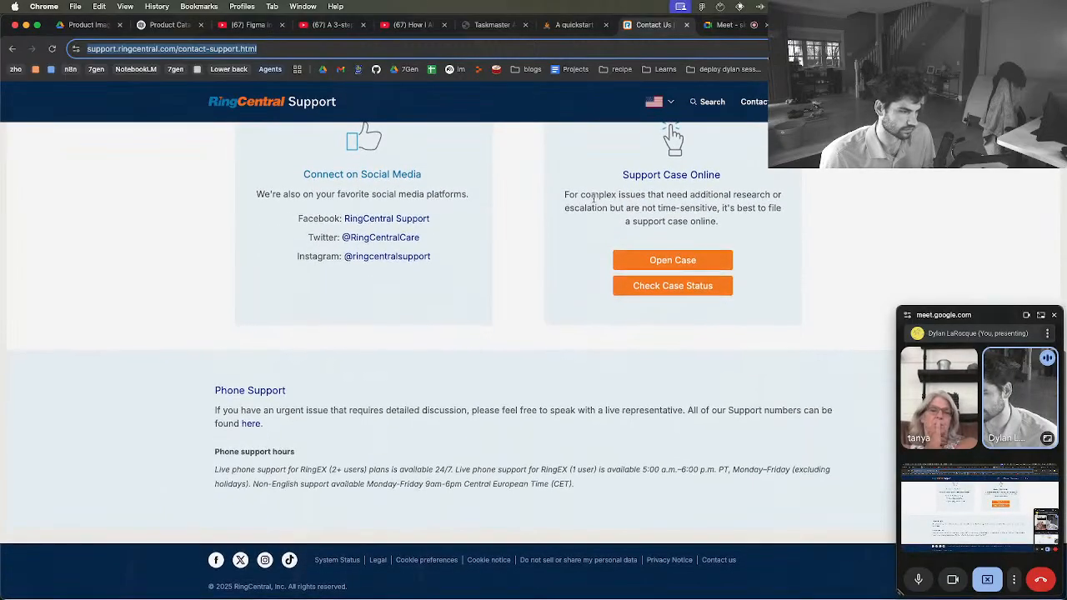
pyautogui.press('super+Tab')
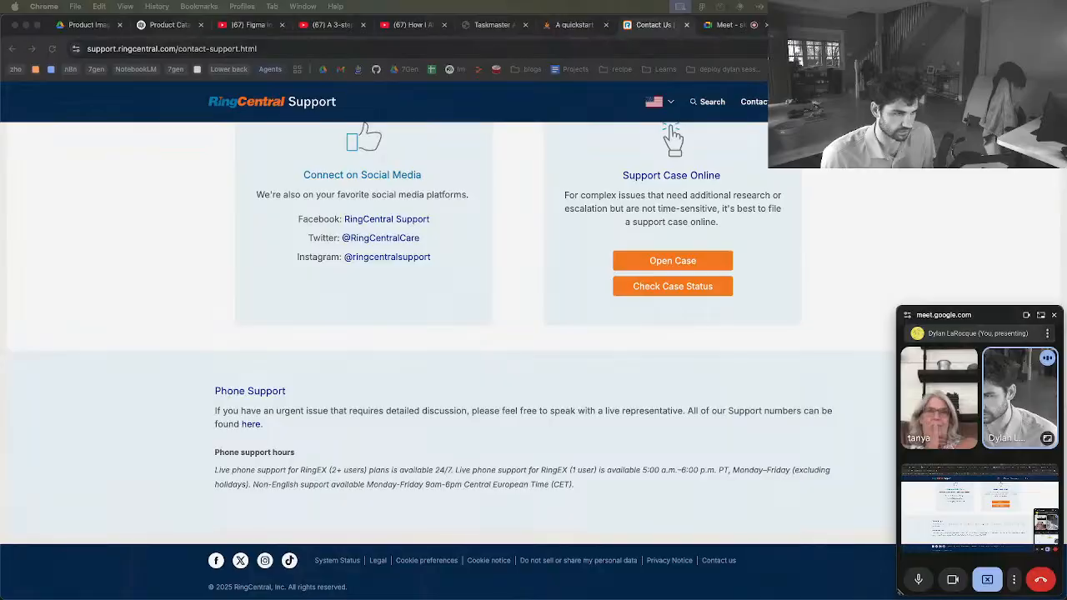
pyautogui.scroll(4, 540, 339)
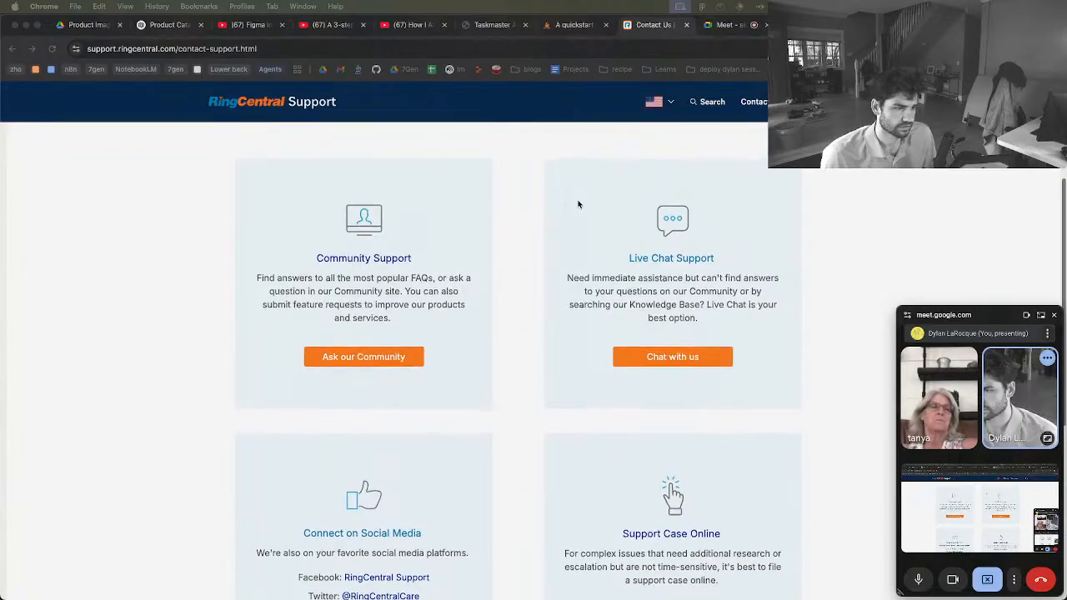
pyautogui.scroll(-1, 579, 205)
pyautogui.scroll(-1, 579, 204)
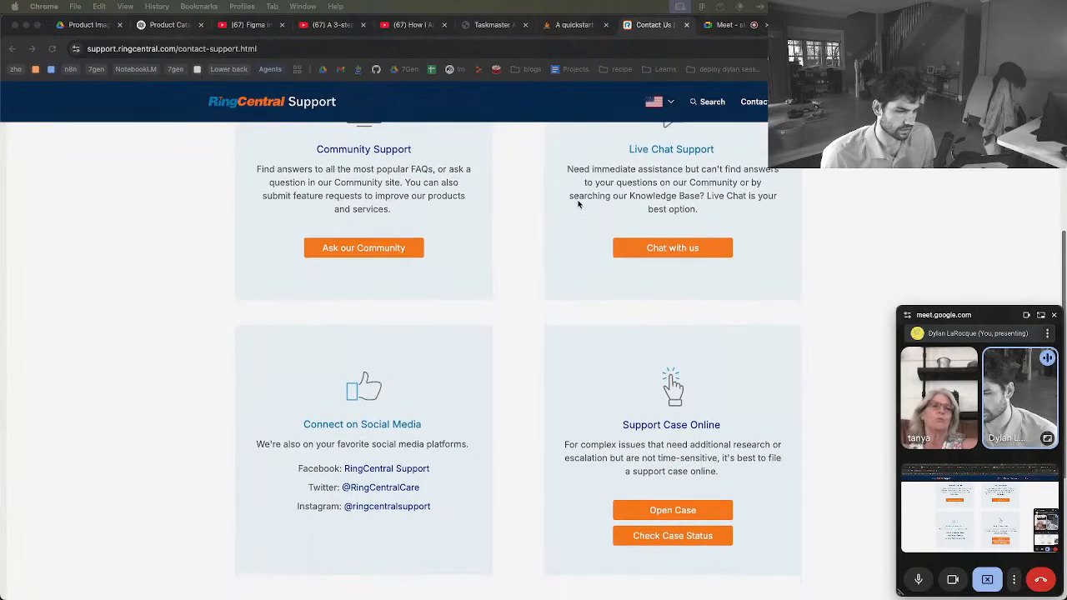
pyautogui.press('super+l')
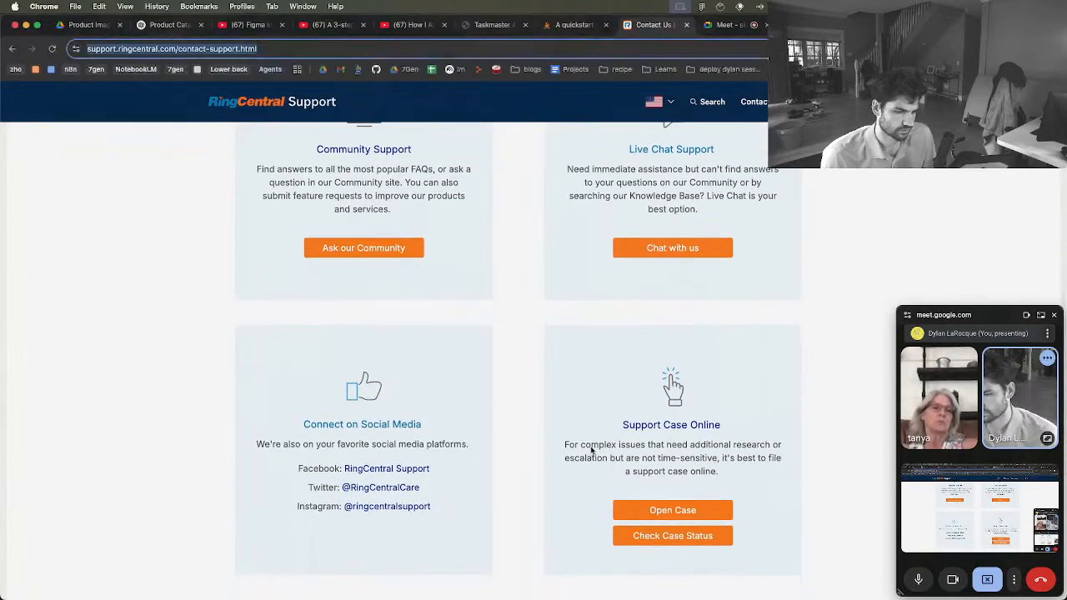
pyautogui.scroll(1, 564, 390)
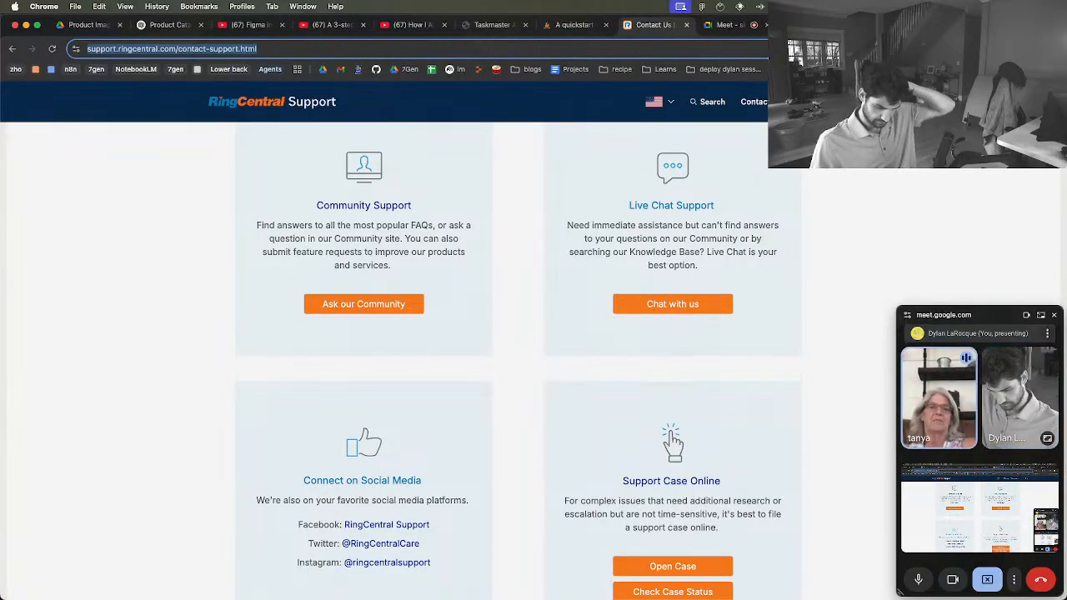
# Stop presenting in Google Meet, end the call for everyone and close the meeting's tab
pyautogui.click(987, 580)
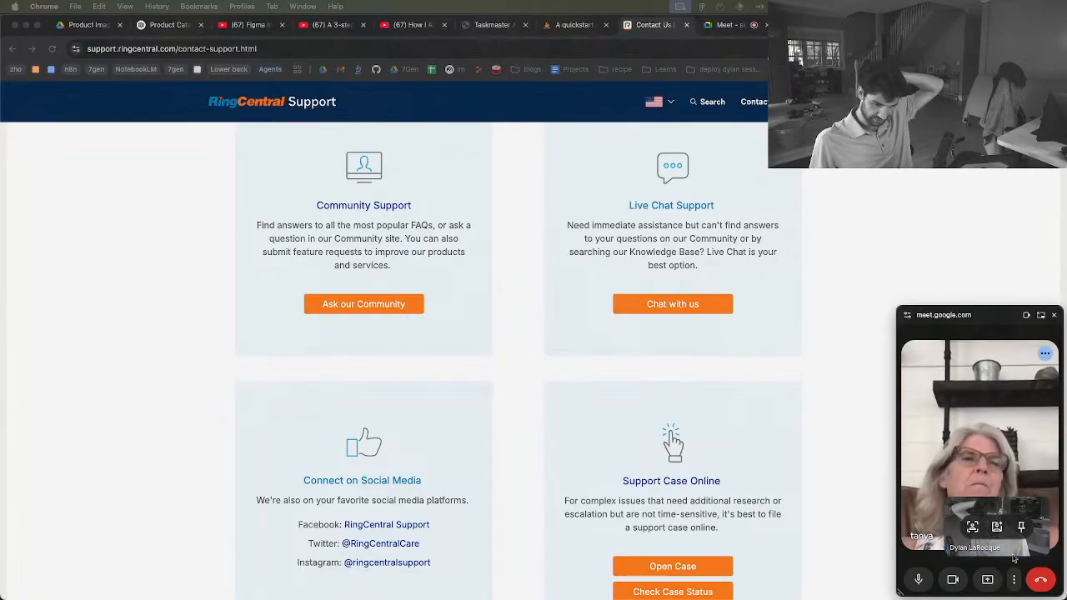
pyautogui.click(1042, 579)
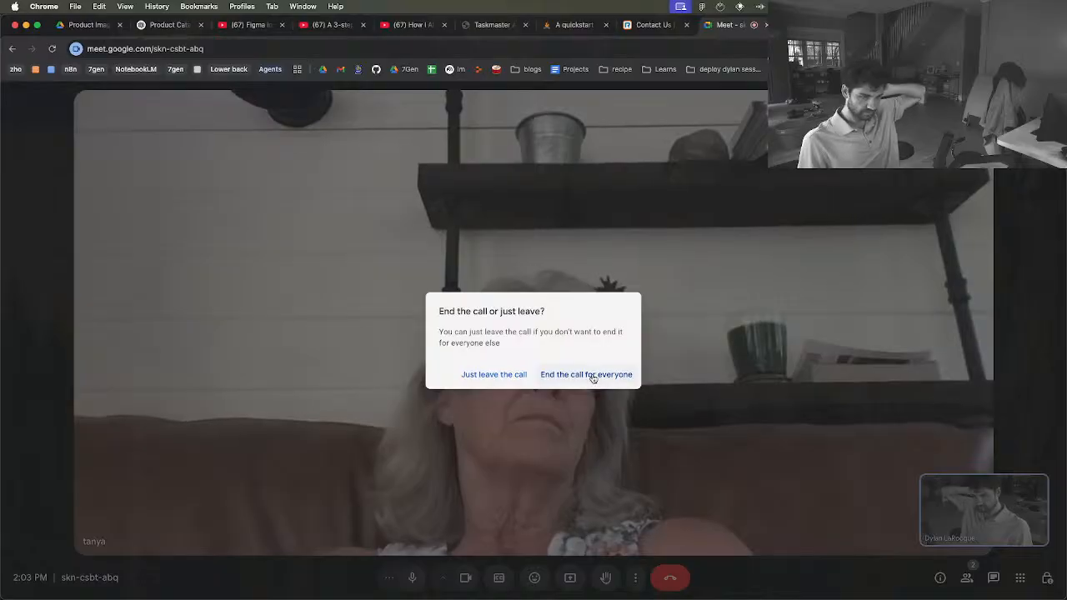
pyautogui.click(592, 376)
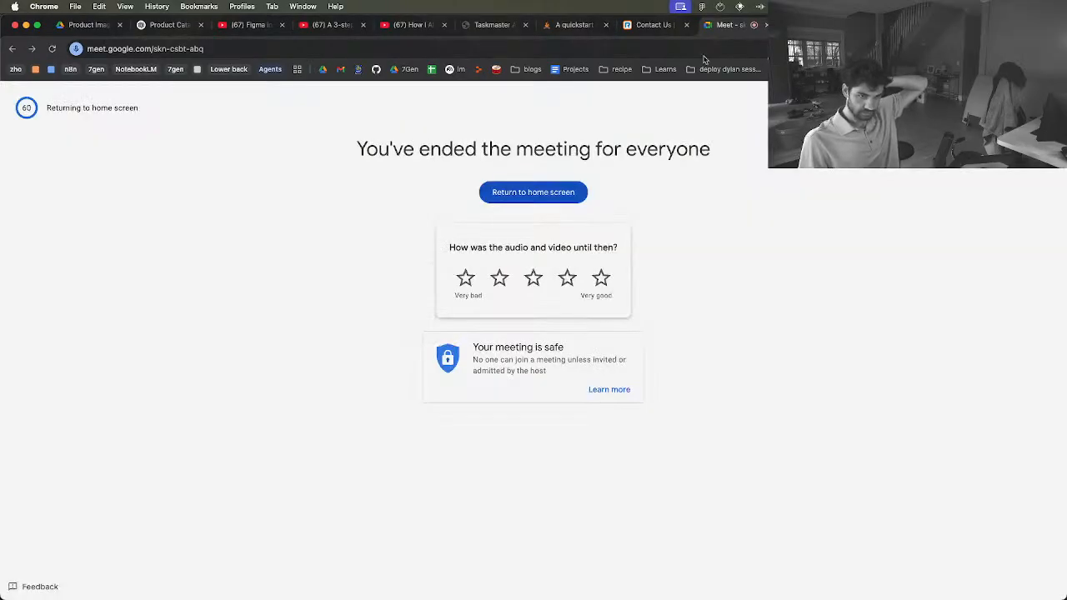
pyautogui.click(765, 25)
# Bring up the browser window with the 7Gen Drive folder and check it against the fourdirections spreadsheet tab
pyautogui.hotkey('ctrl', 'Up')
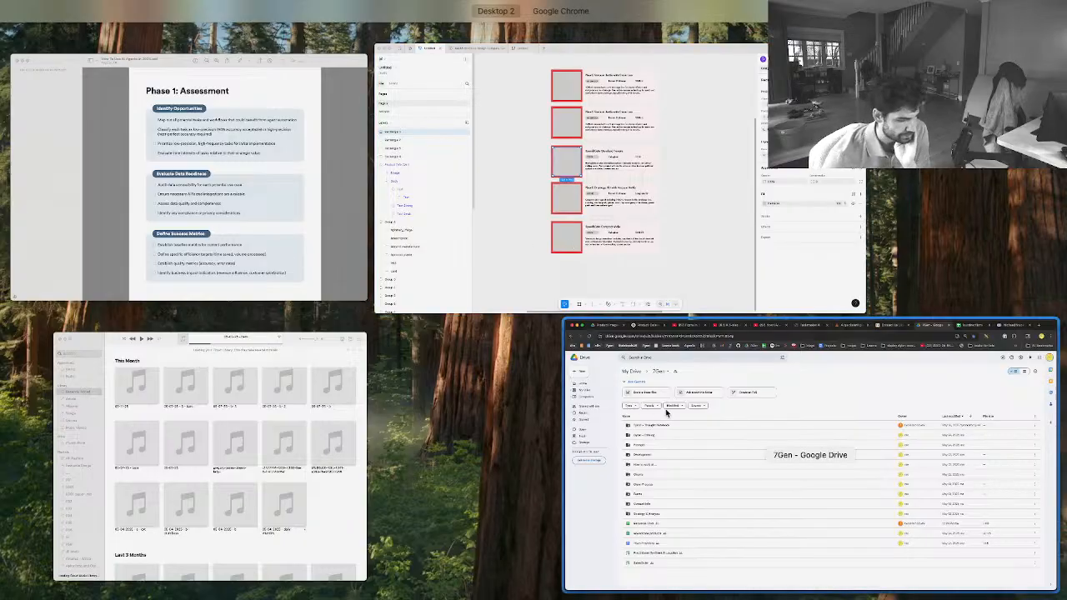
pyautogui.moveTo(497, 14)
pyautogui.click(834, 467)
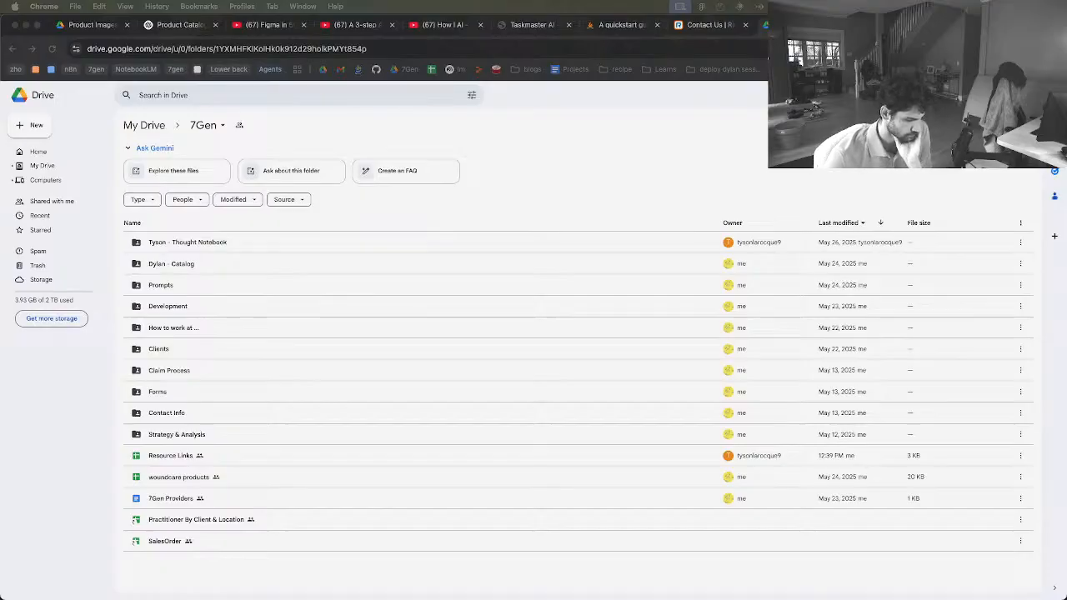
pyautogui.click(502, 141)
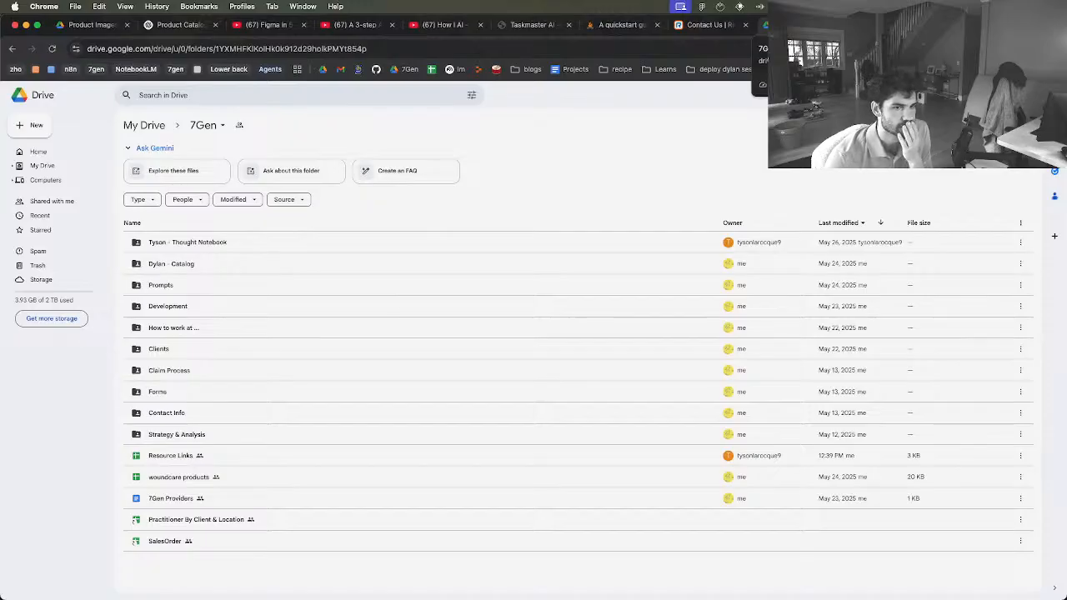
pyautogui.click(876, 25)
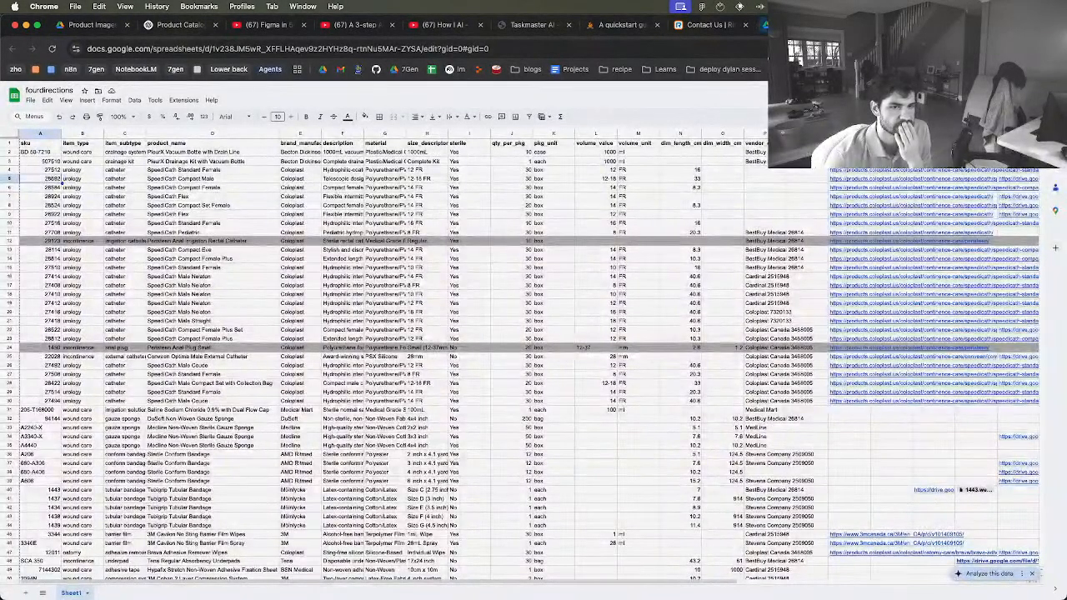
pyautogui.click(805, 25)
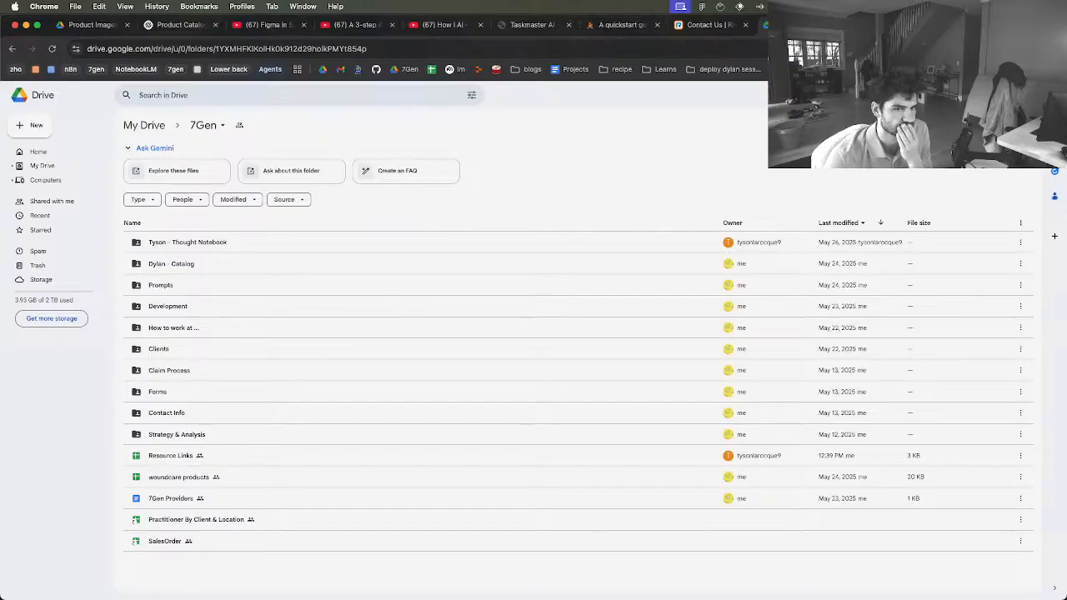
# Close the RingCentral contact page, the 7Gen Drive folder and the Zoho CRM deals tabs, keeping the fourdirections spreadsheet open
pyautogui.click(708, 24)
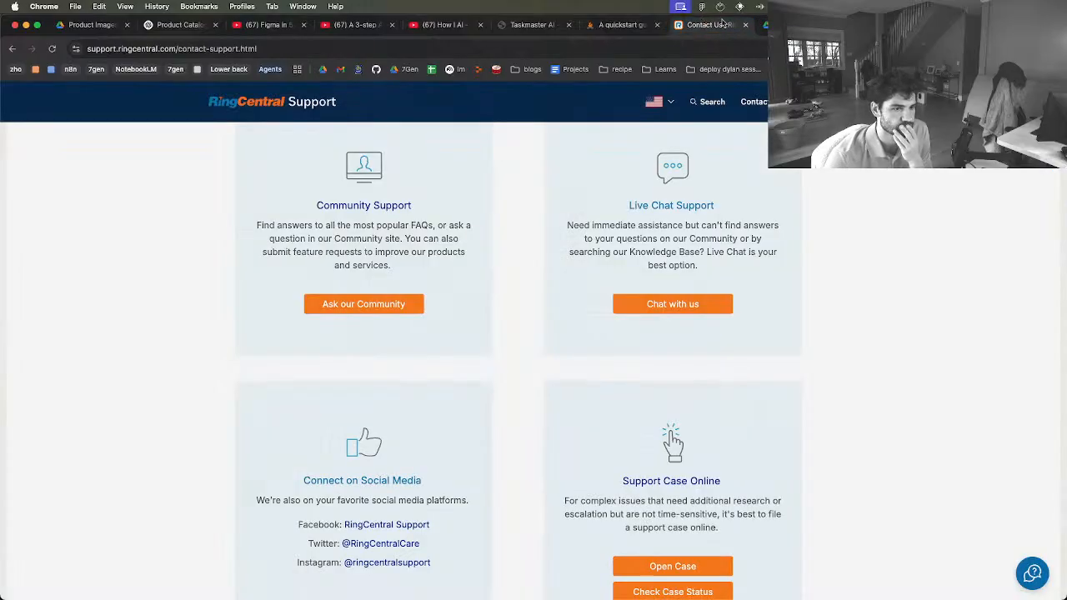
pyautogui.click(746, 24)
pyautogui.click(745, 24)
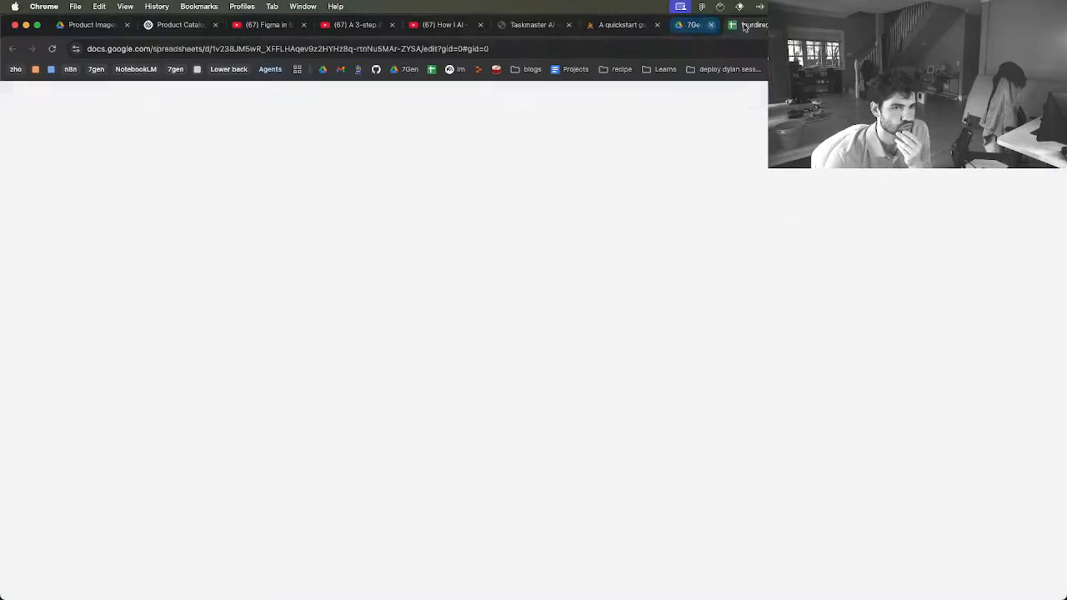
pyautogui.click(764, 24)
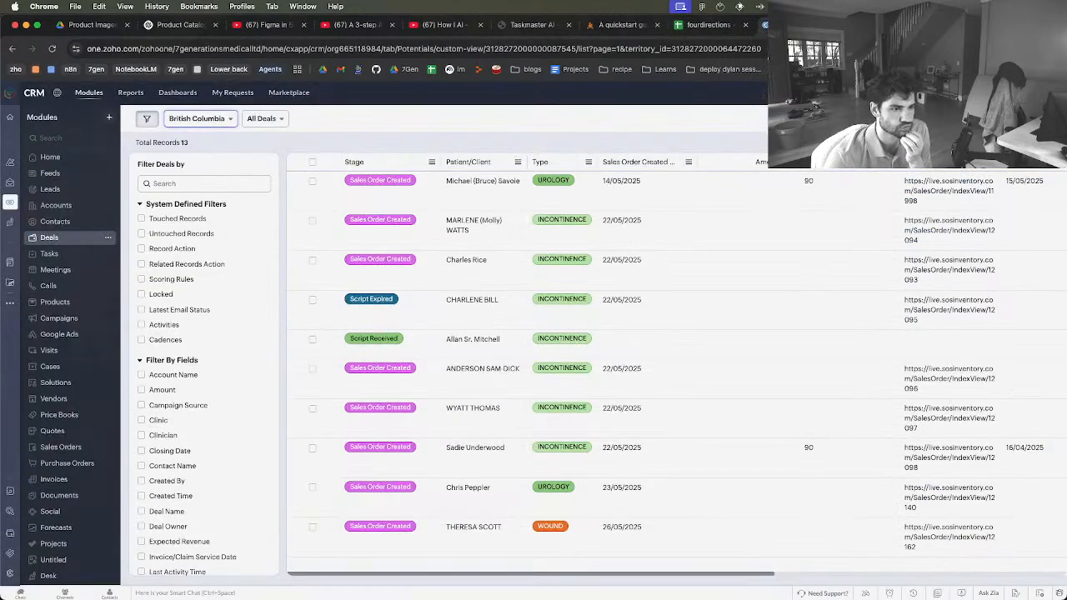
pyautogui.click(834, 25)
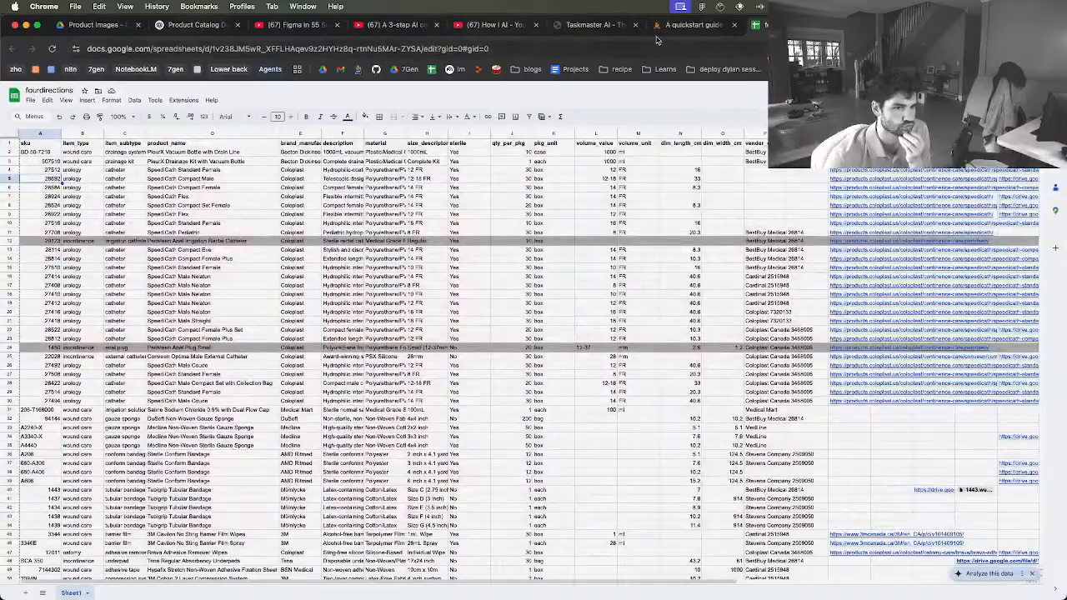
pyautogui.hotkey('ctrl', 'Up')
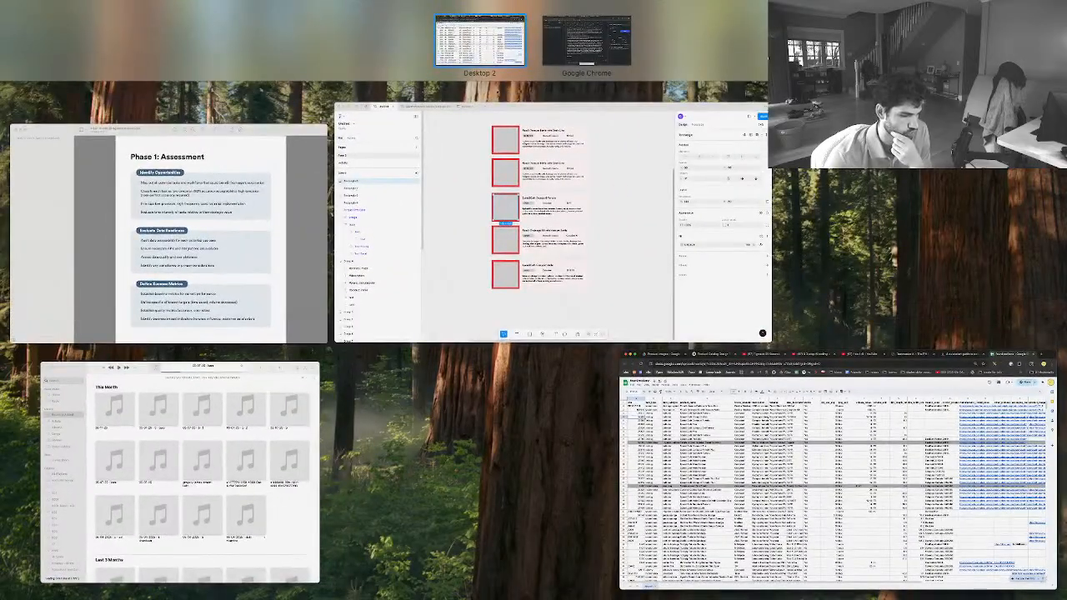
pyautogui.hotkey('ctrl', 'Up')
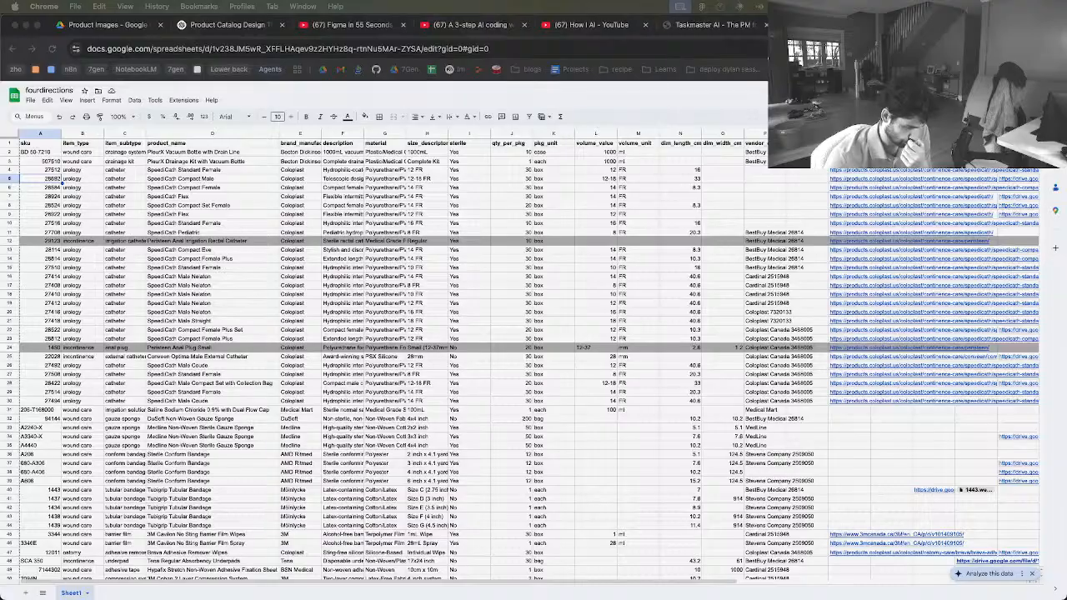
pyautogui.hotkey('ctrl', 'Up')
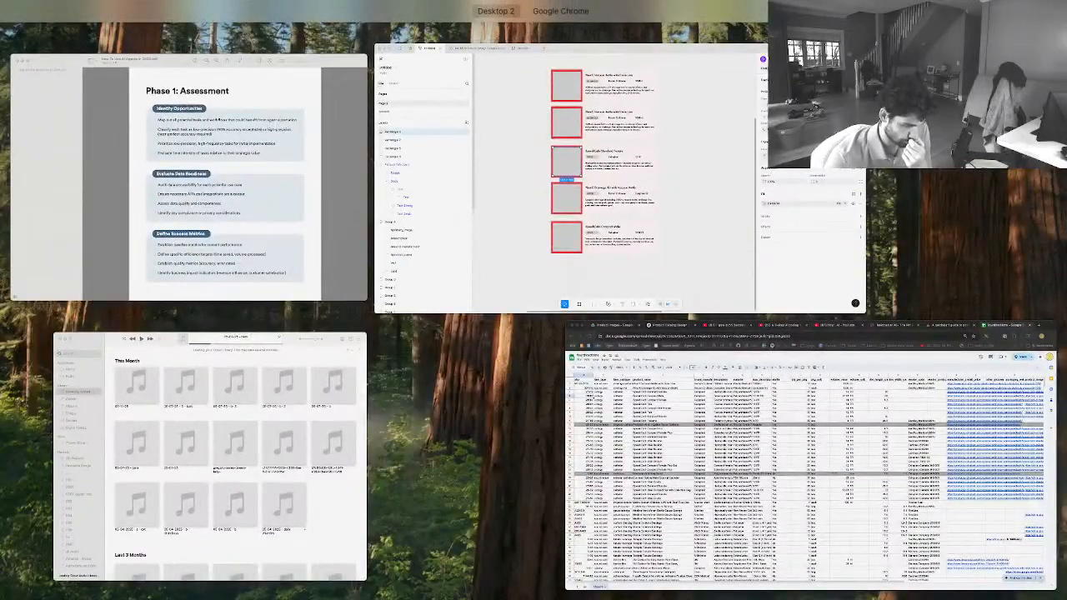
pyautogui.hotkey('ctrl', 'Up')
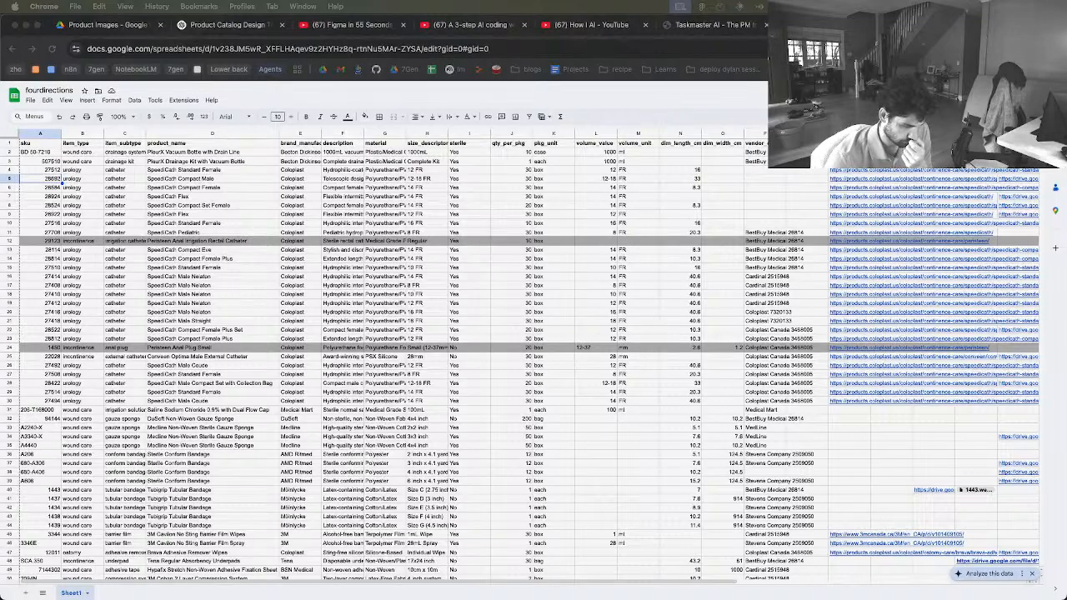
pyautogui.hotkey('ctrl', 'Up')
pyautogui.hotkey('ctrl', 'Up')
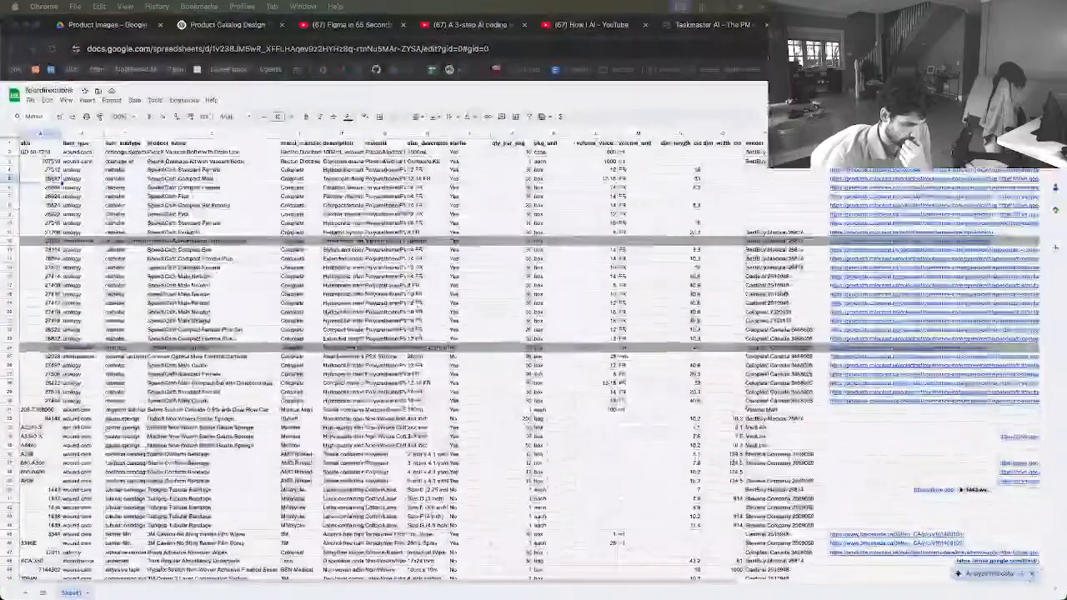
pyautogui.hotkey('ctrl', 'Up')
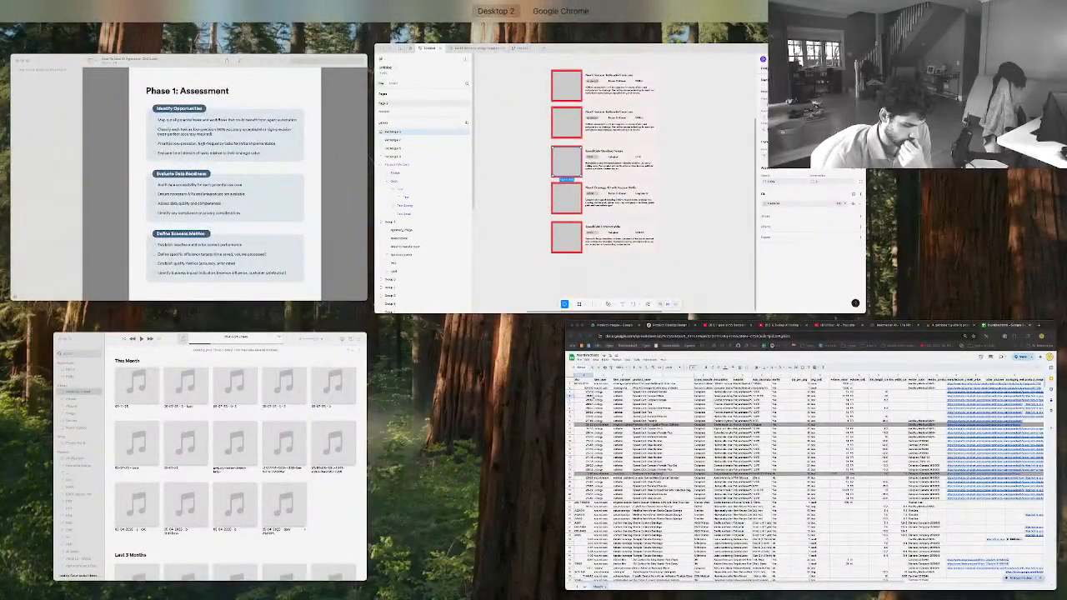
pyautogui.hotkey('ctrl', 'Up')
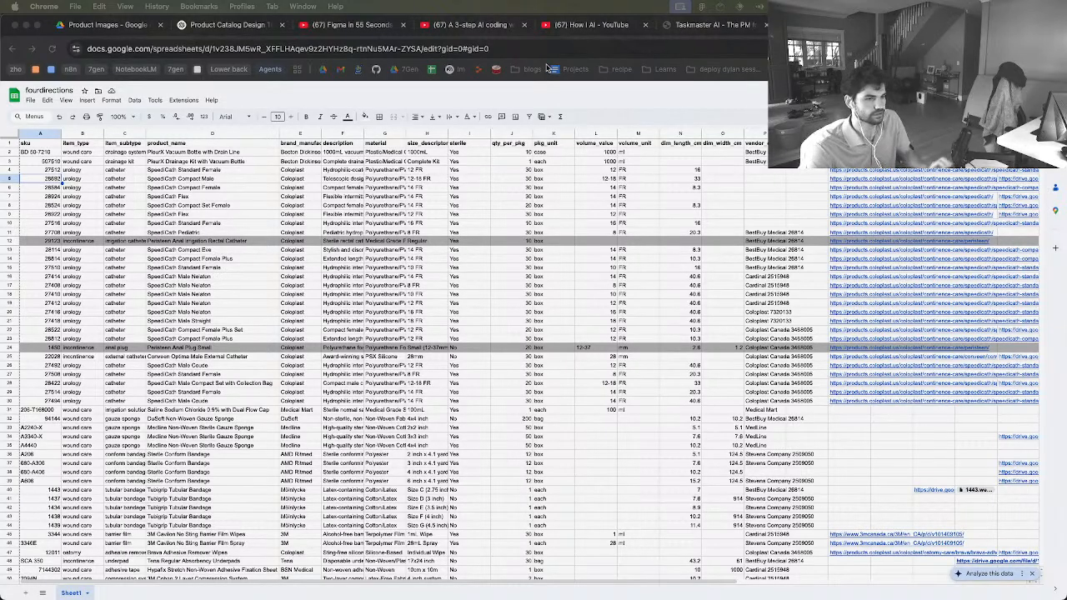
# Open youtube.com in a new tab and open the Rasheer Fleming scouting report video from the home feed in a background tab
pyautogui.press('super+t')
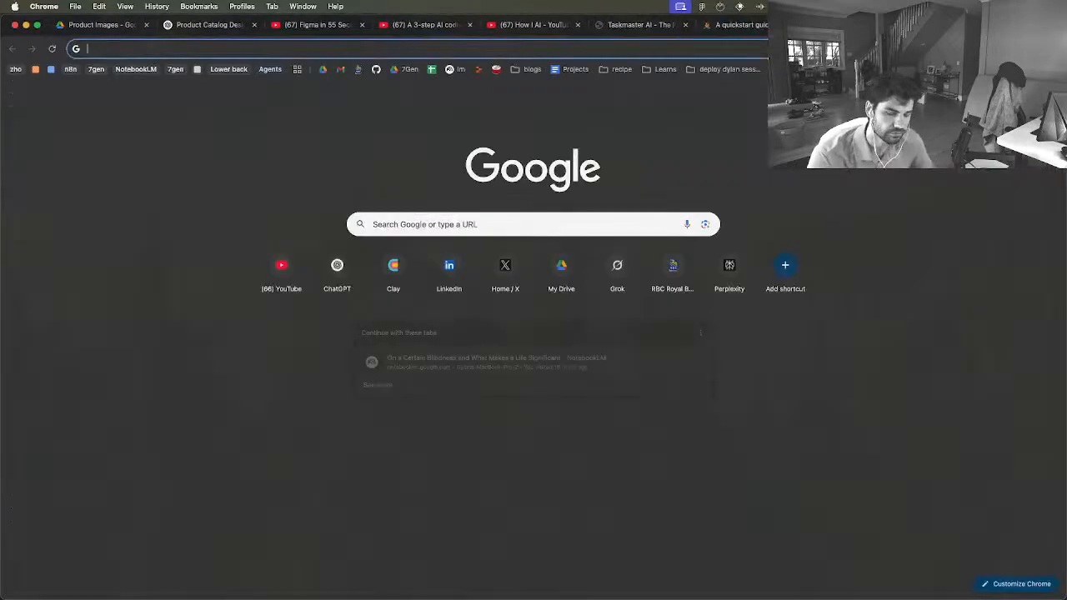
pyautogui.write('youtube.com')
pyautogui.press('Return')
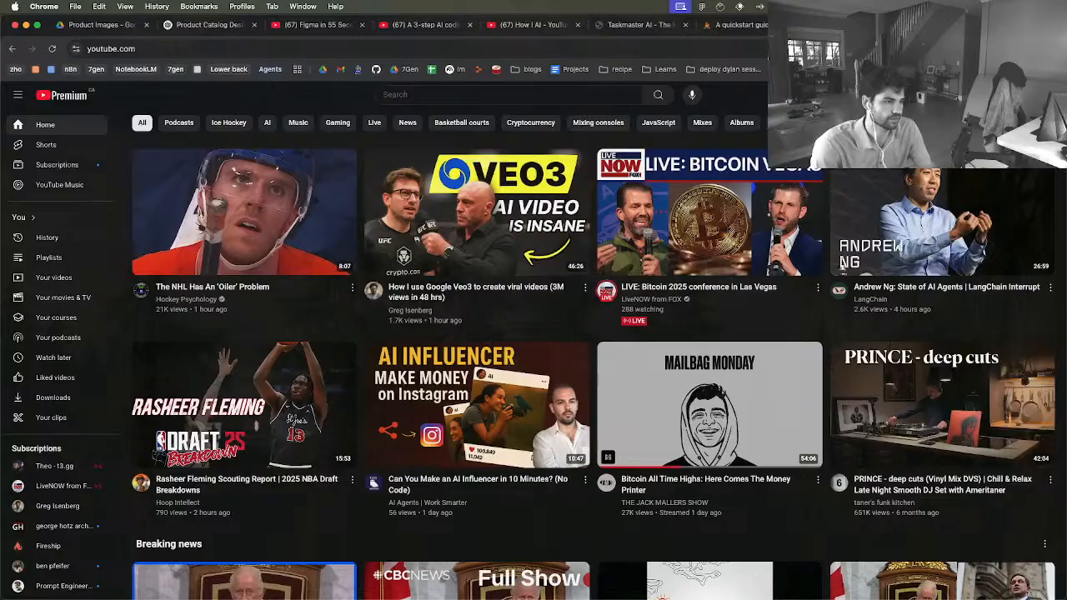
pyautogui.moveTo(266, 204)
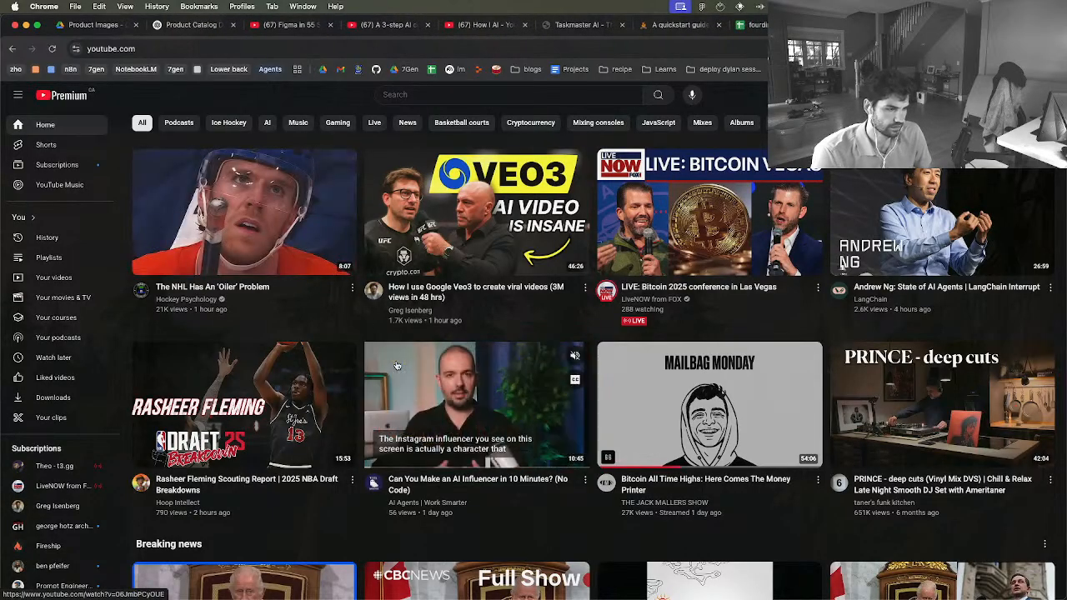
pyautogui.moveTo(276, 397)
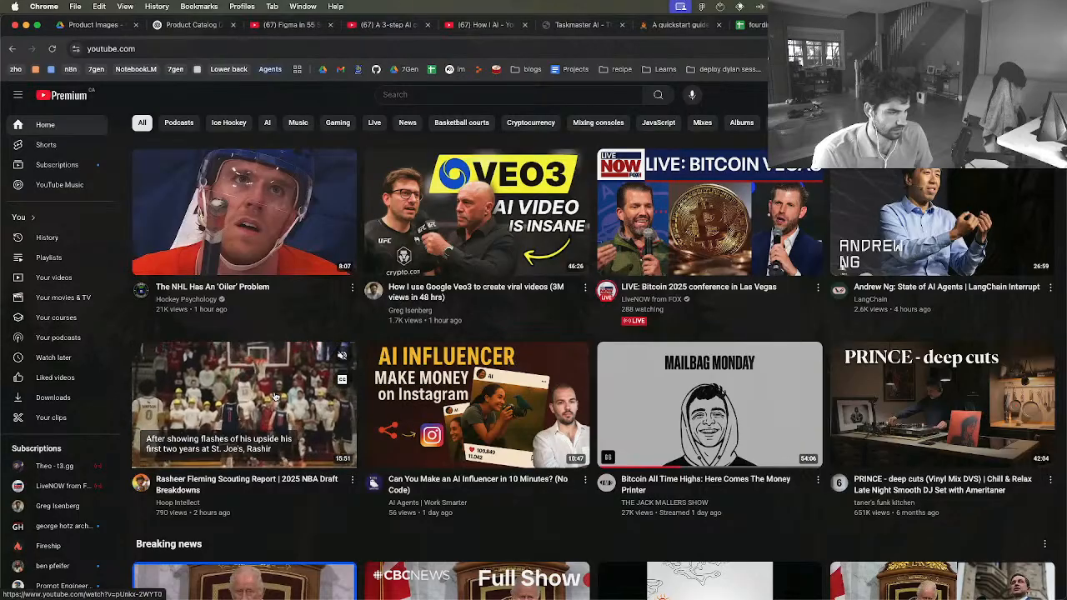
pyautogui.keyDown('super'); pyautogui.click(276, 397); pyautogui.keyUp('super')
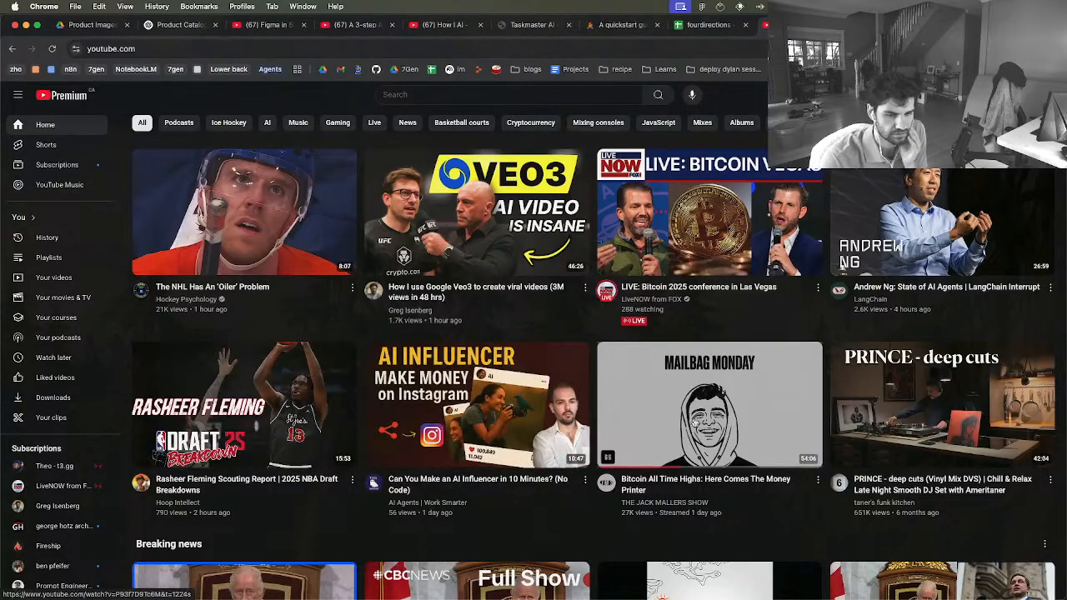
pyautogui.moveTo(715, 432)
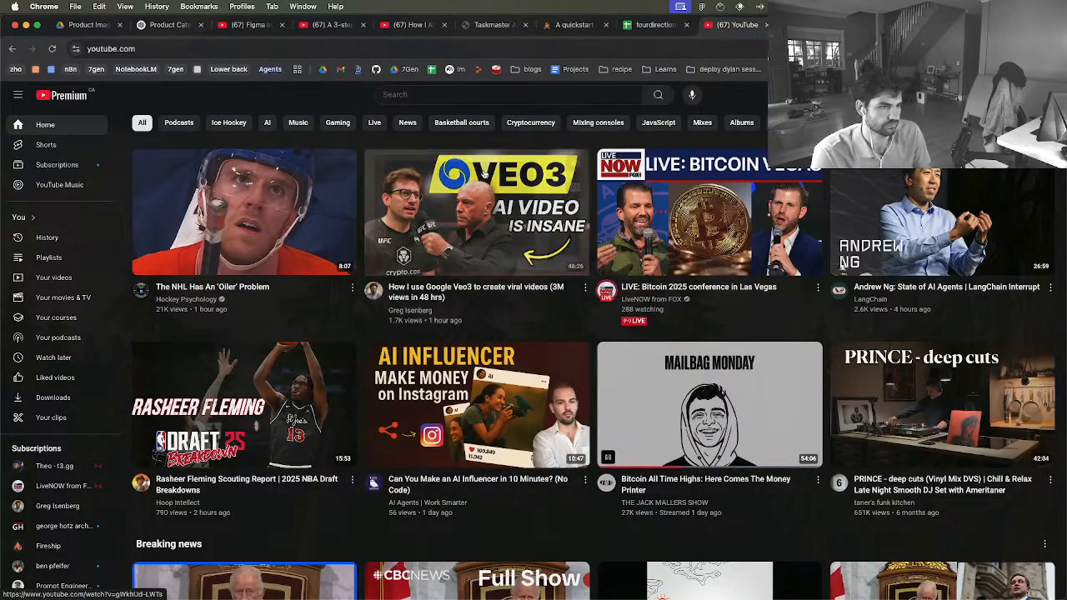
# Search YouTube for "feel good inc", open the official Gorillaz video and pause it
pyautogui.click(446, 95)
pyautogui.write('feel good inc')
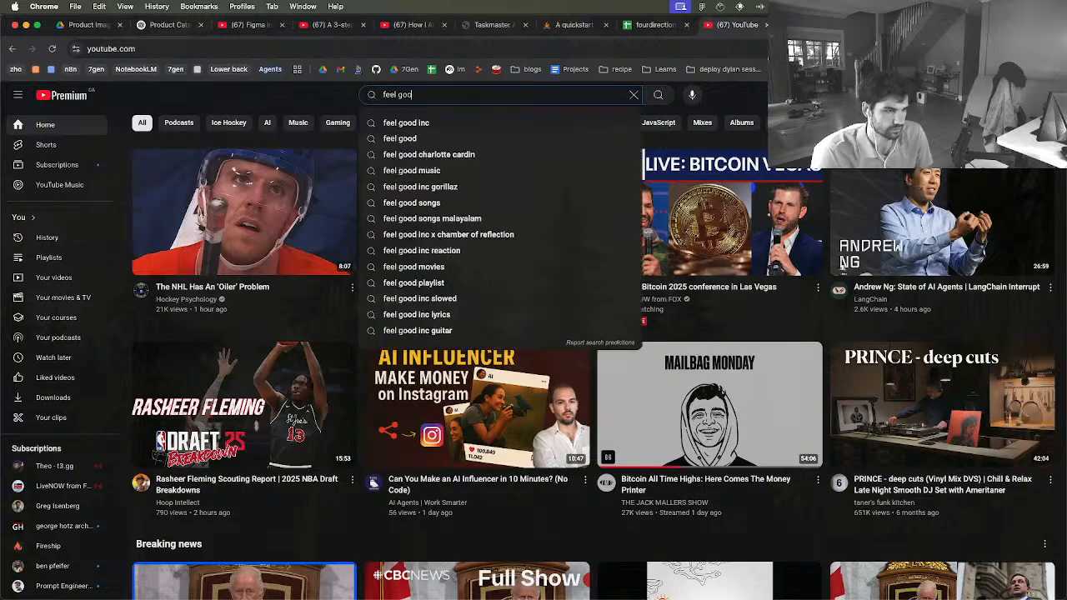
pyautogui.press('Return')
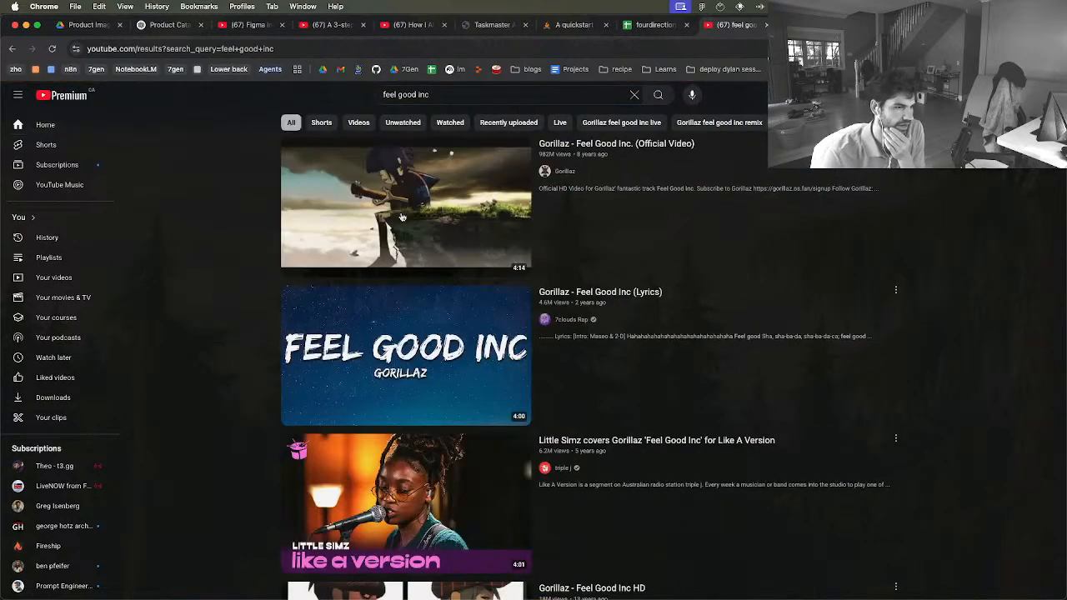
pyautogui.click(431, 195)
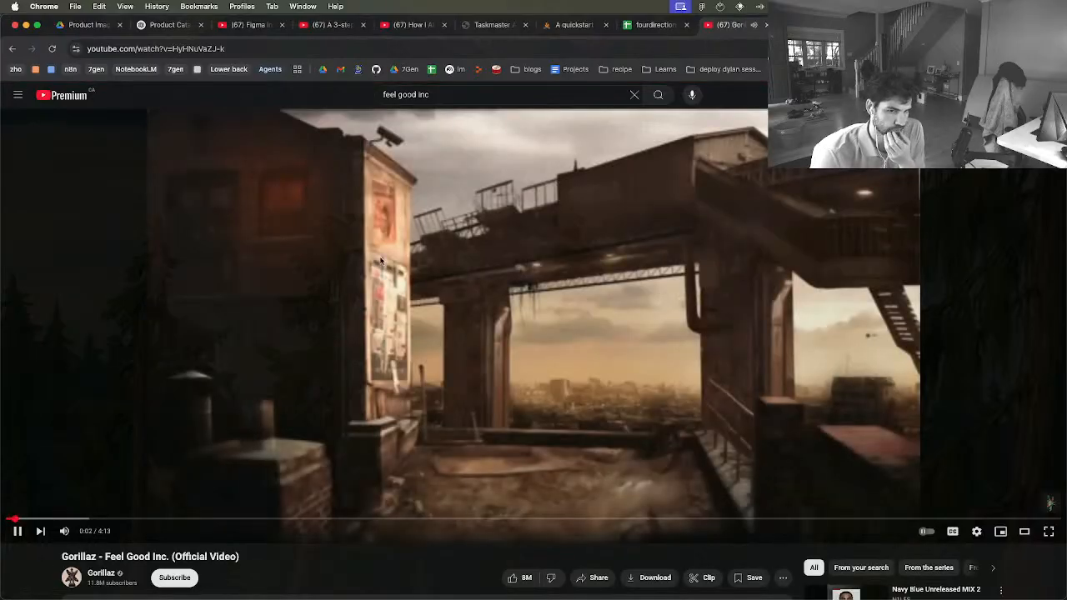
pyautogui.click(408, 269)
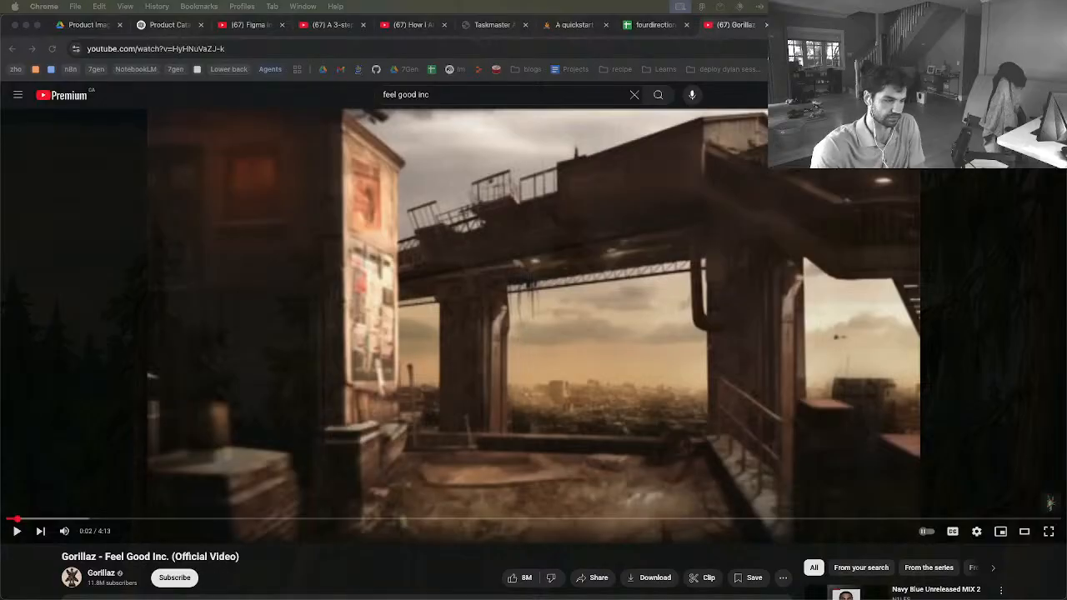
# Resume playback of the Gorillaz "Feel Good Inc." official video
pyautogui.click(604, 351)
pyautogui.click(604, 351)
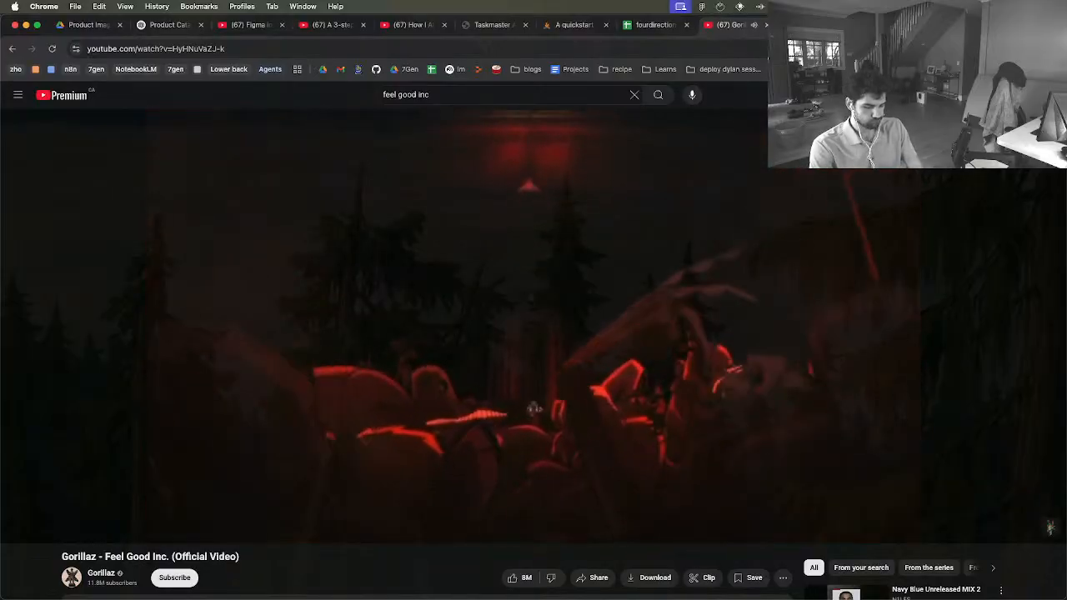
# Search Google for "zach hyman" in a new tab, look through the top stories about the hockey player, and close the tab
pyautogui.press('super+t')
pyautogui.write('zach hy')
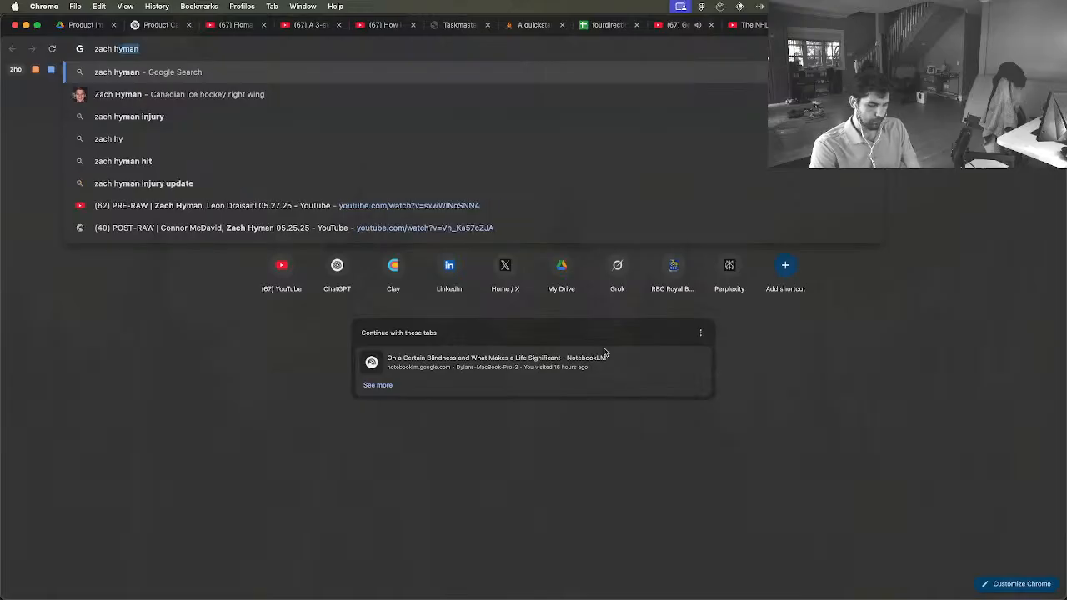
pyautogui.write('man')
pyautogui.press('Return')
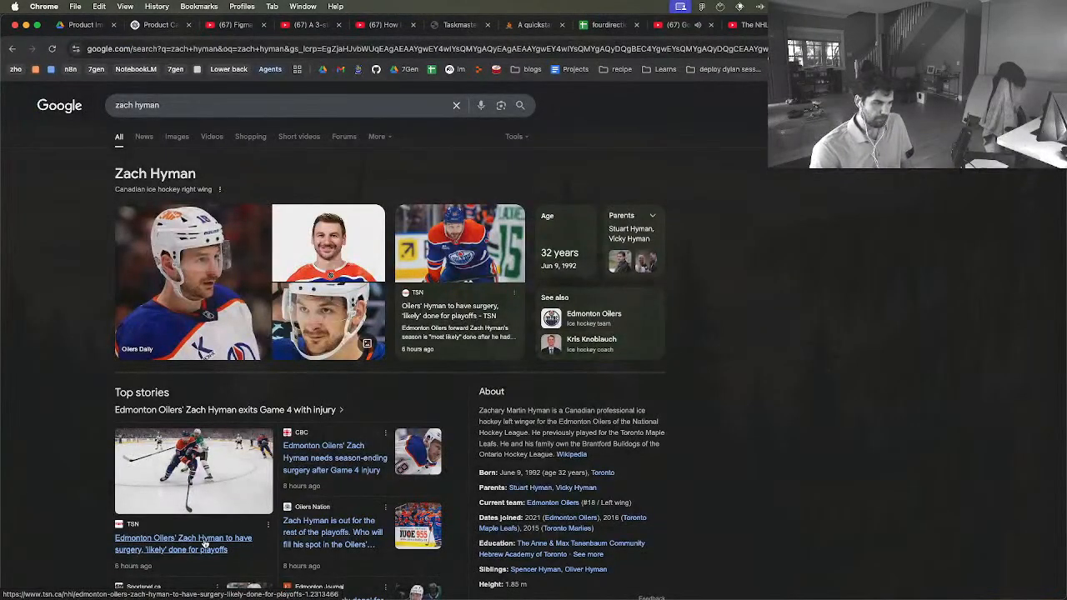
pyautogui.scroll(-1, 43, 469)
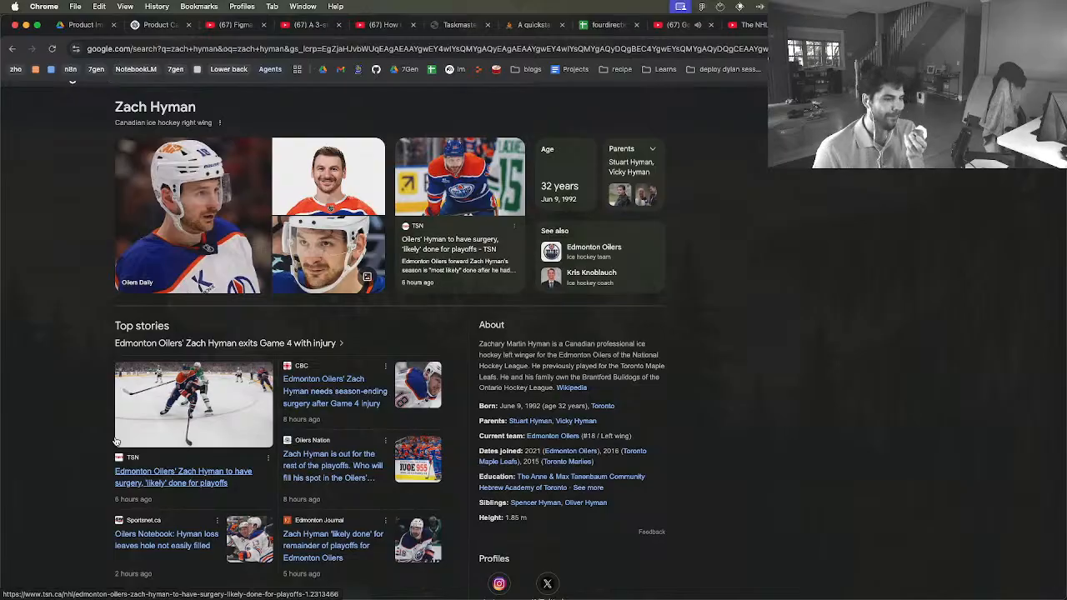
pyautogui.scroll(-3, 266, 500)
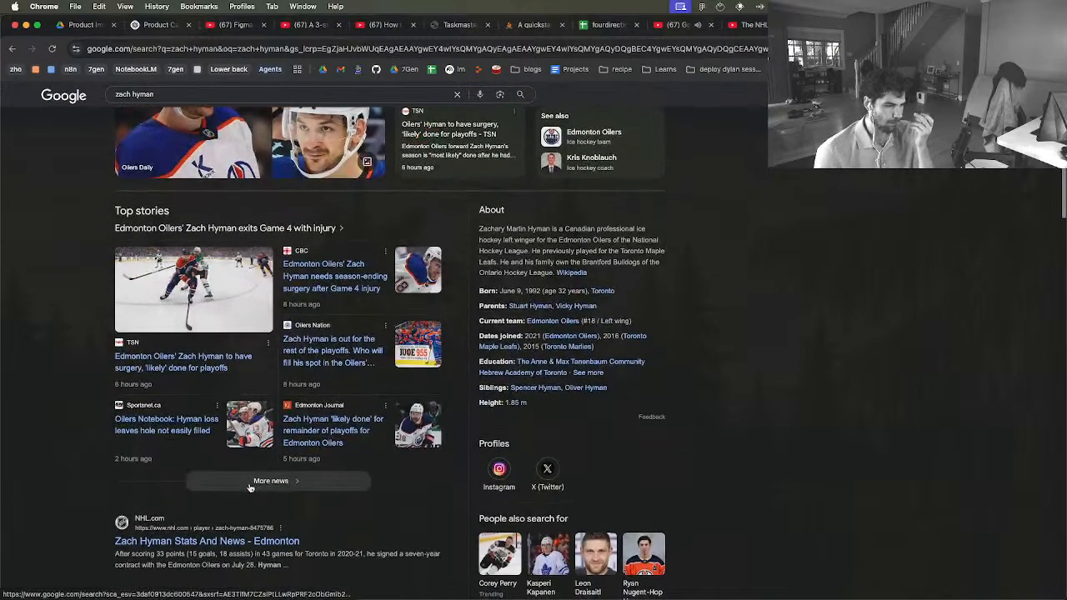
pyautogui.press('super+w')
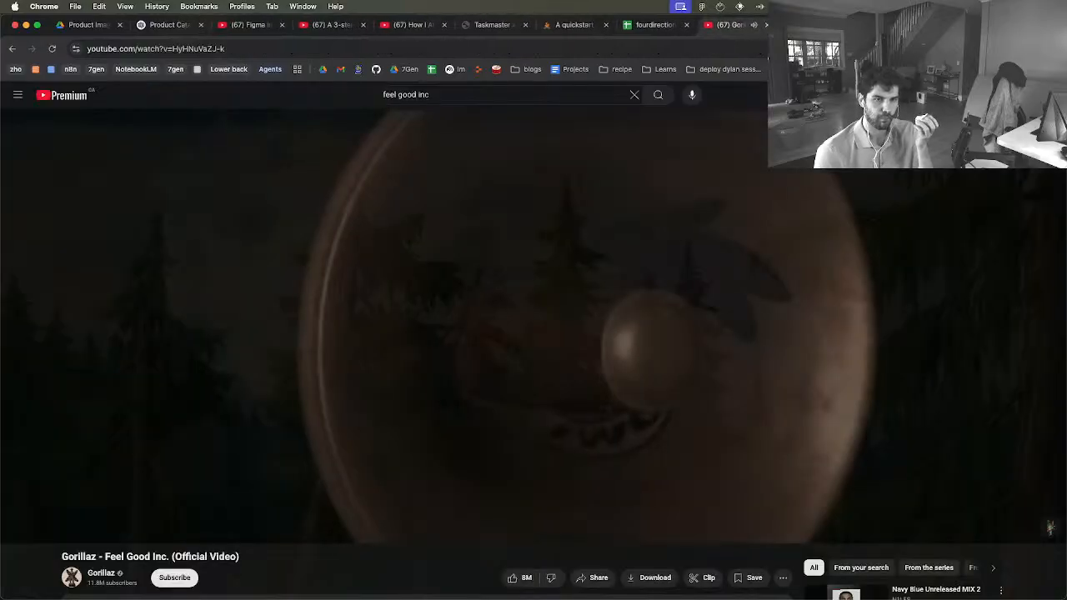
# Switch the playing Gorillaz "Feel Good Inc." video to full screen
pyautogui.click(529, 326)
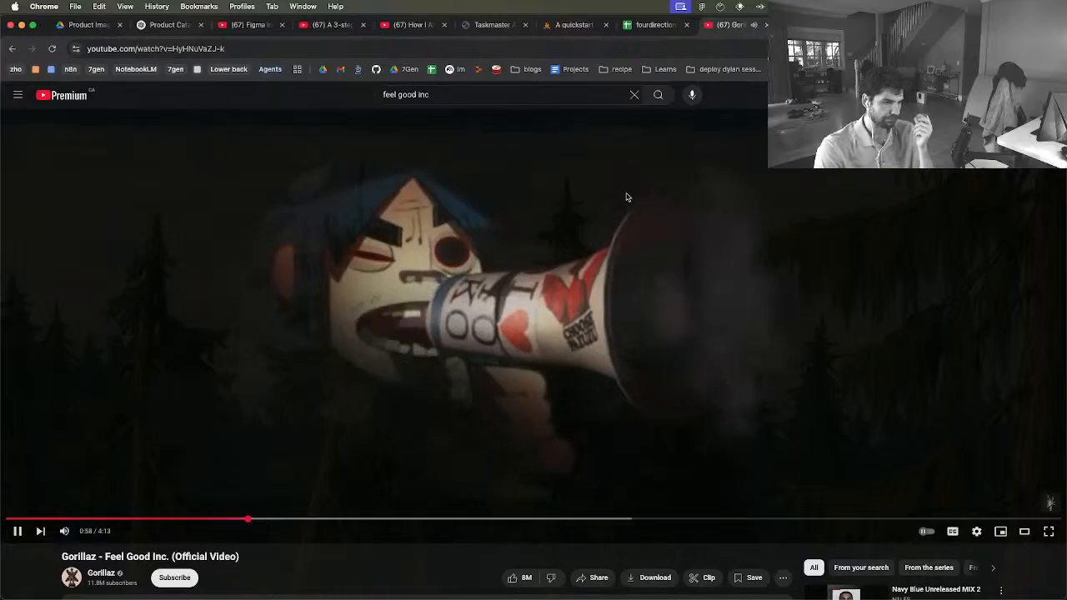
pyautogui.press('f')
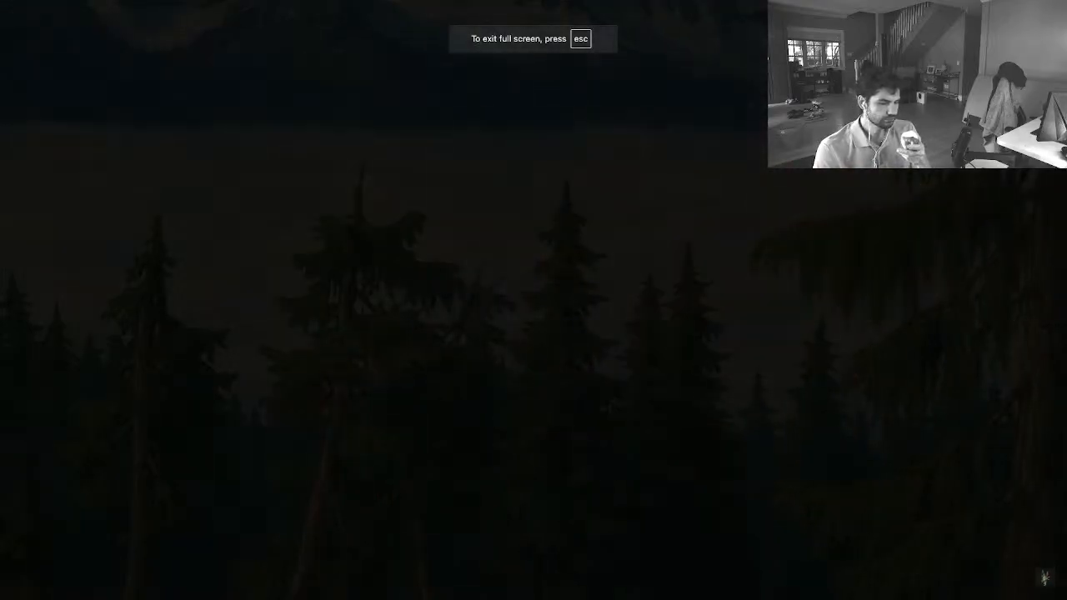